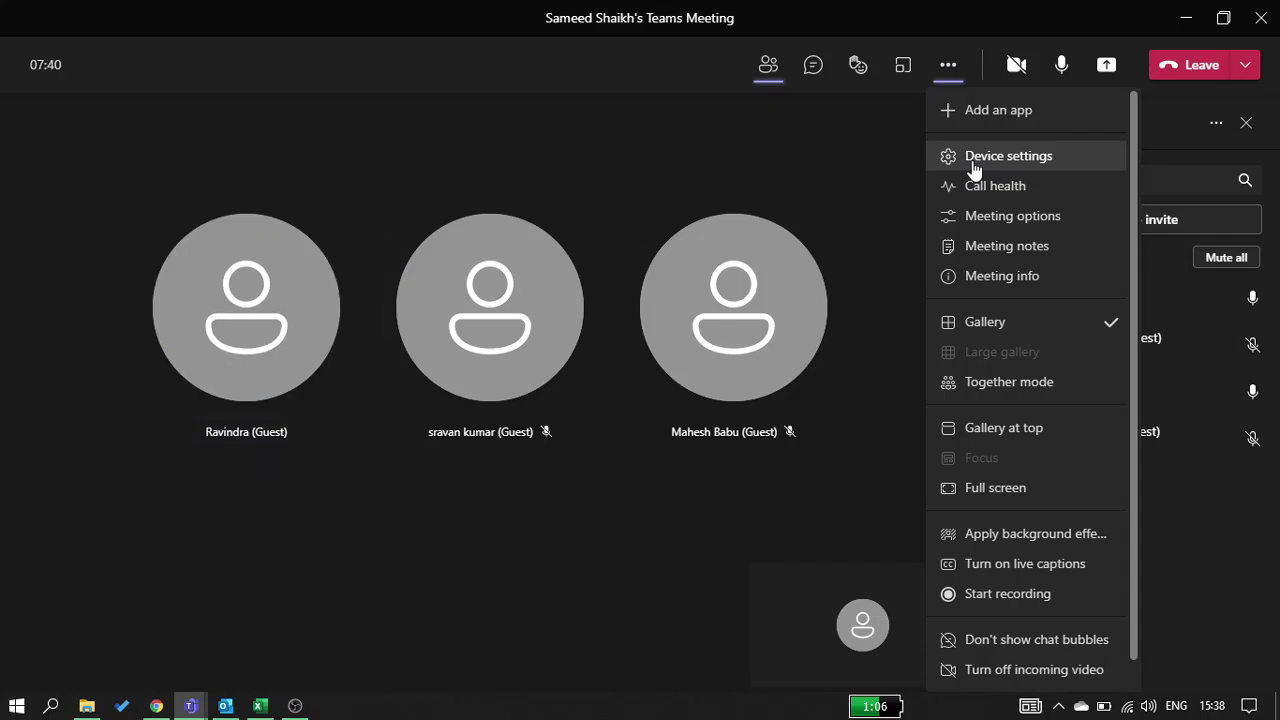
Check the meeting's audio, microphone and camera devices, then reopen and dismiss the More actions list
{"action": "left_click", "coordinate": [974, 160]}
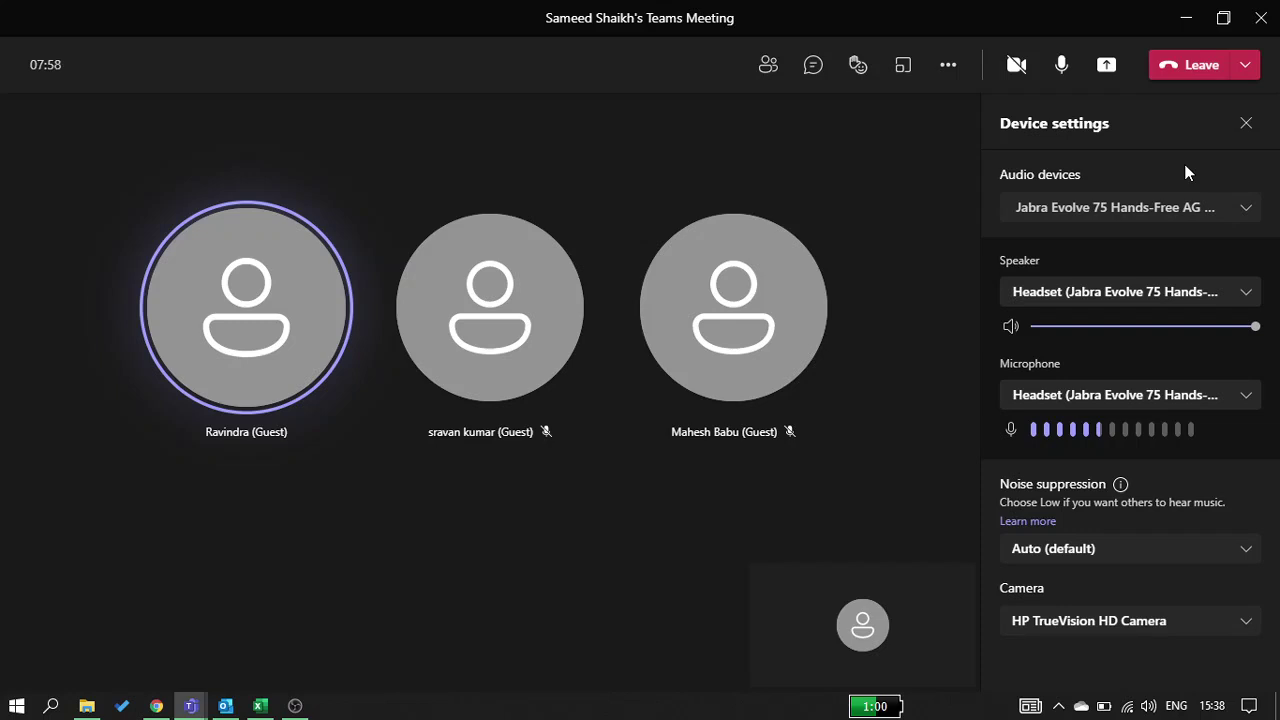
{"action": "left_click", "coordinate": [1258, 121]}
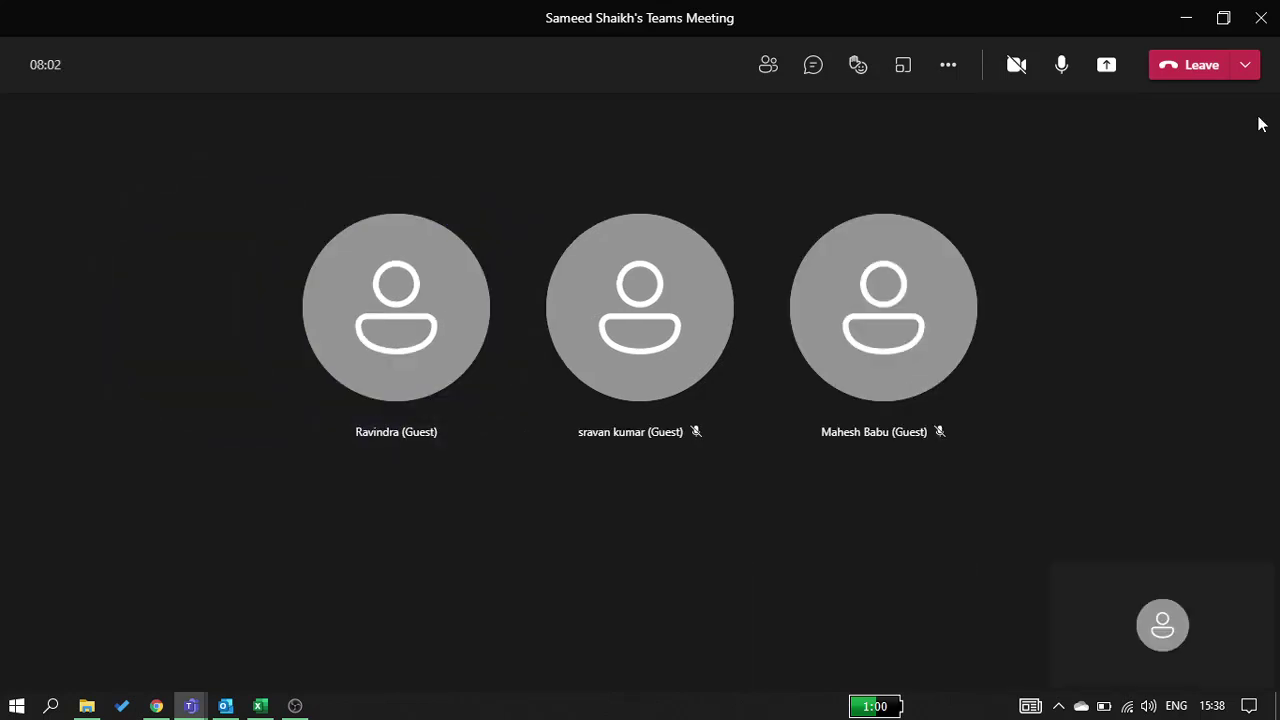
{"action": "left_click", "coordinate": [948, 66]}
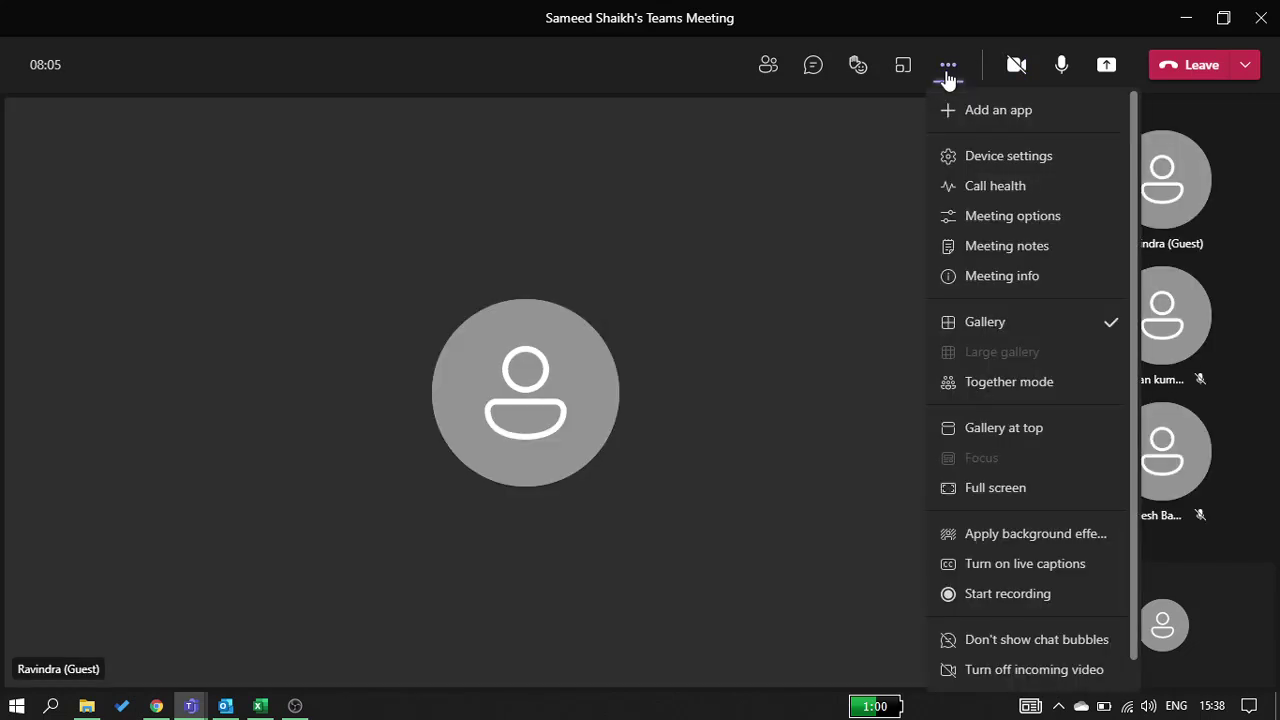
{"action": "left_click", "coordinate": [760, 430]}
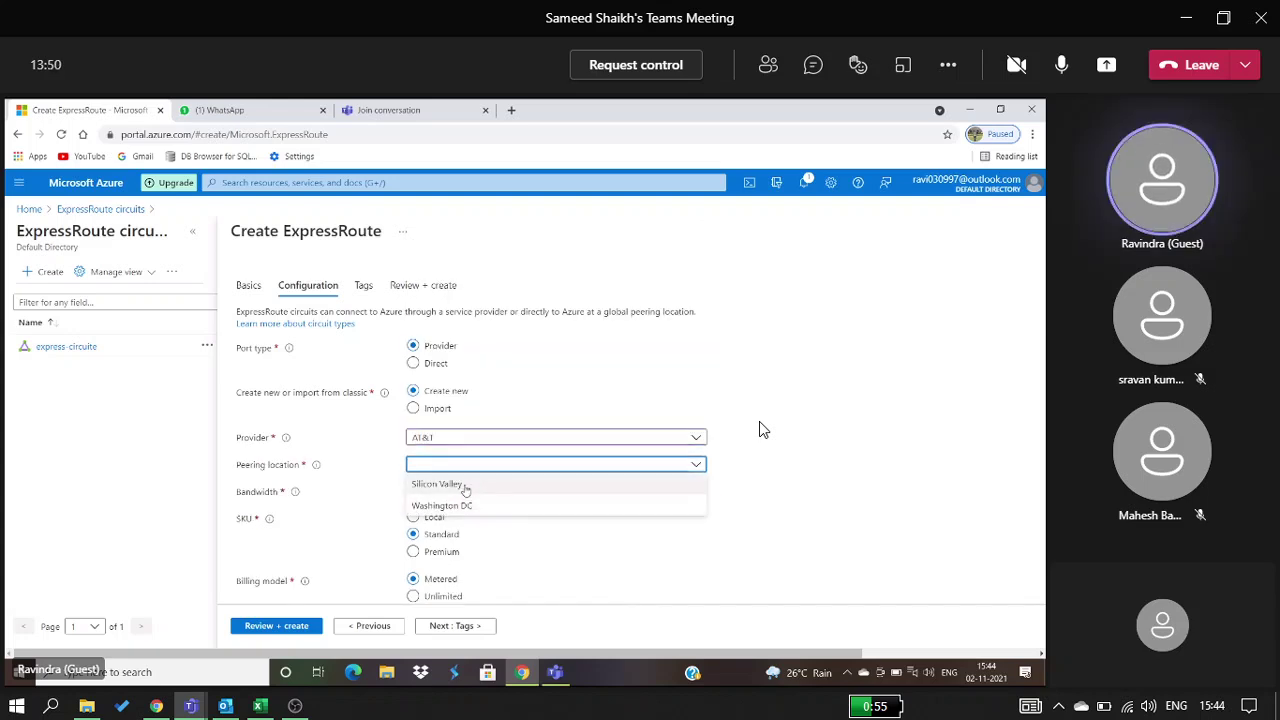
Open the Windows Start menu over the shared ExpressRoute form
{"action": "key", "text": "super"}
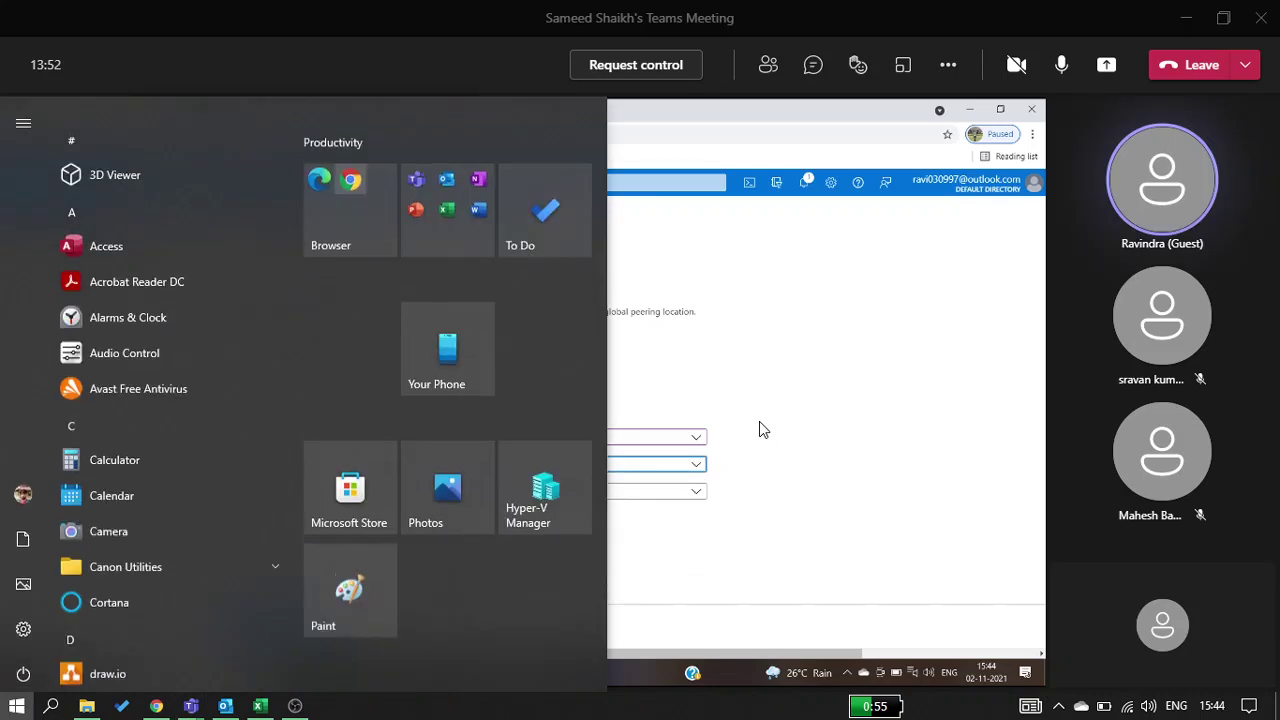
Search Google for 'east us' in a new Chrome tab
{"action": "left_click", "coordinate": [156, 706]}
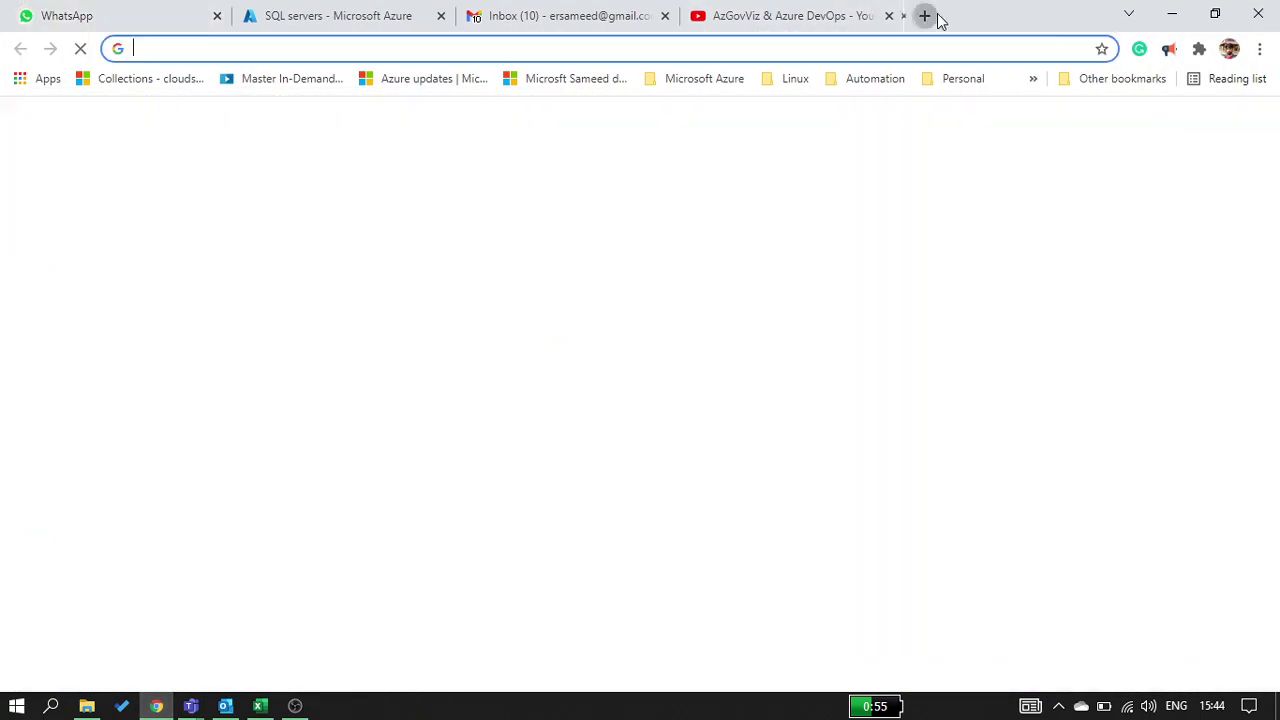
{"action": "left_click", "coordinate": [924, 15]}
{"action": "type", "text": "ect"}
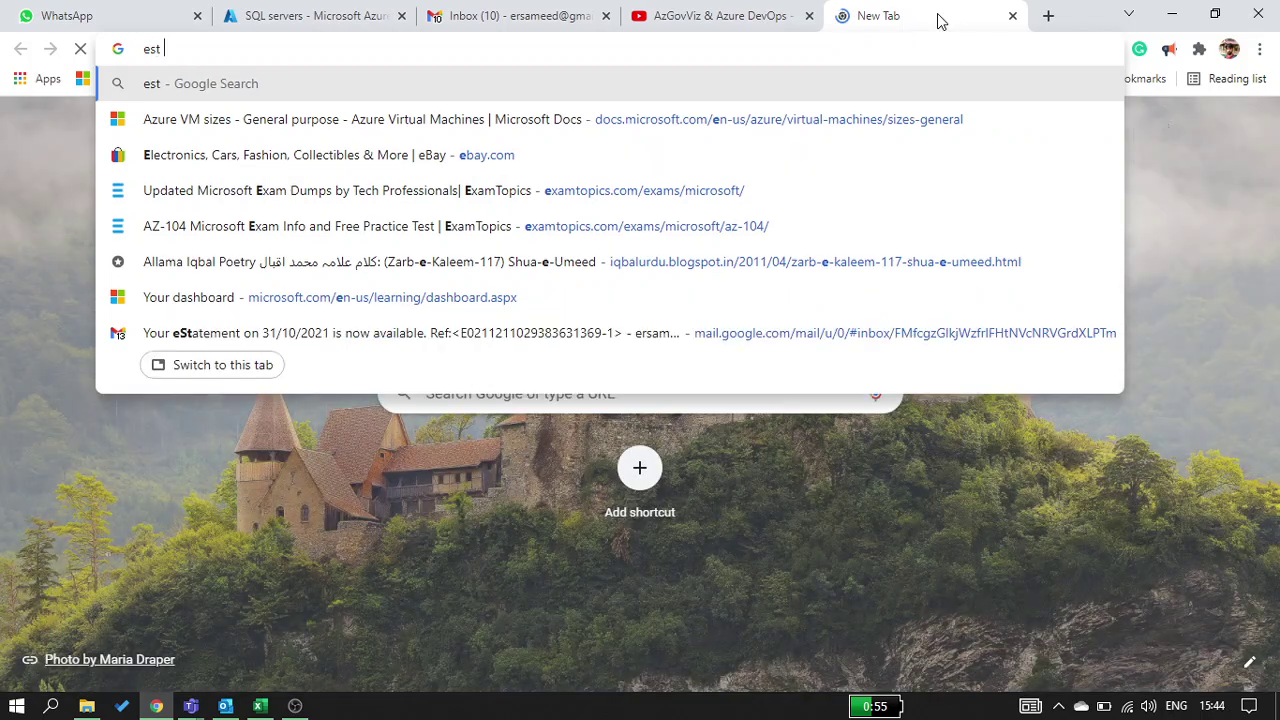
{"action": "key", "text": "BackSpace"}
{"action": "key", "text": "BackSpace"}
{"action": "type", "text": "ast us"}
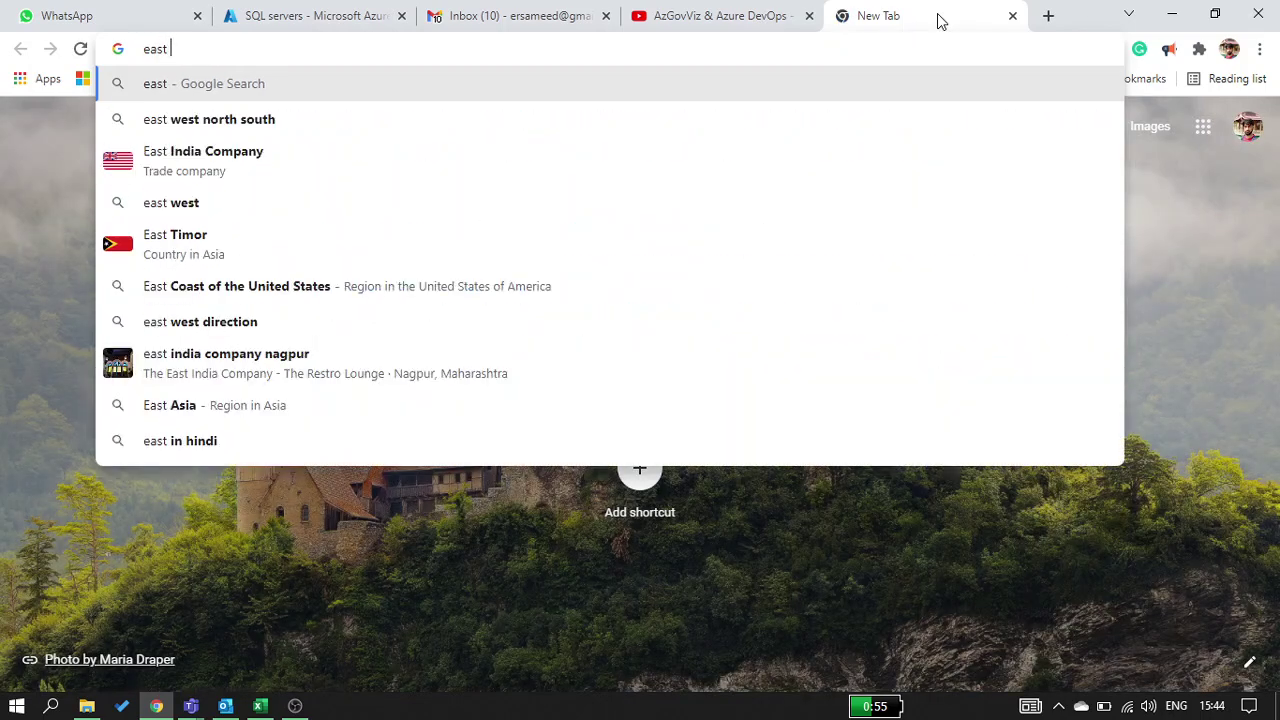
{"action": "key", "text": "Return"}
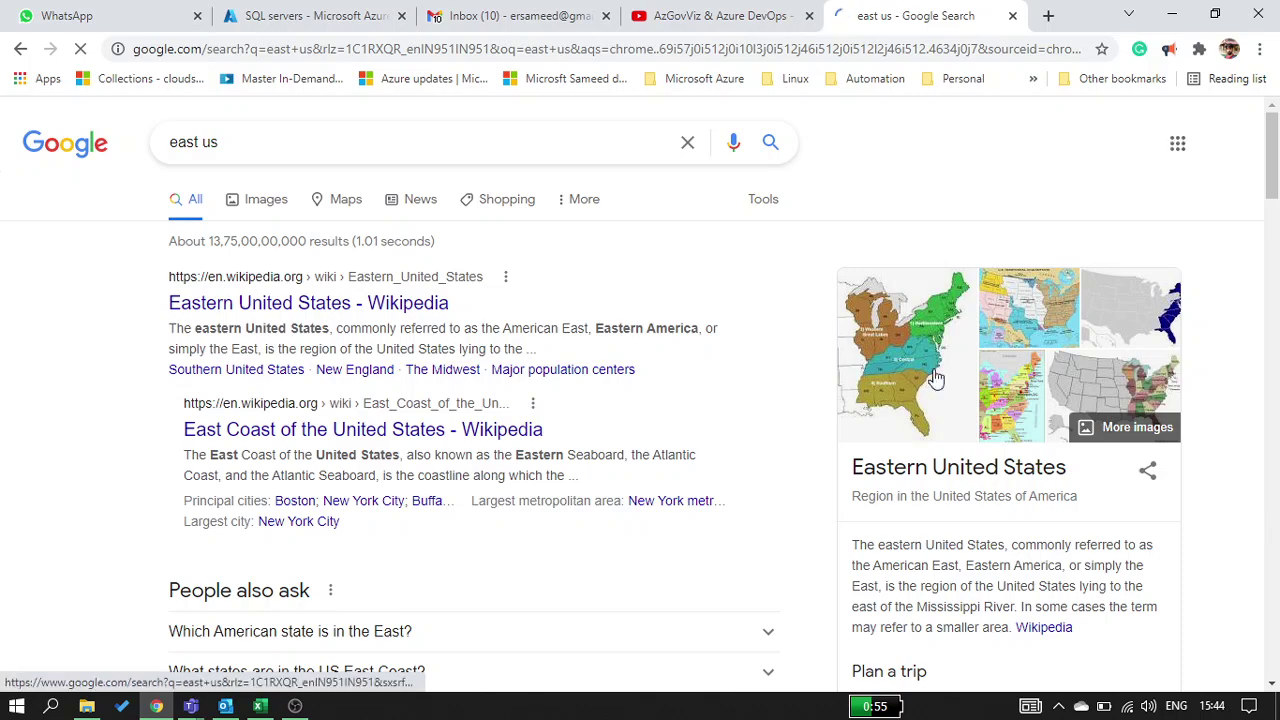
Preview the eastern states quiz, US census divisions and Lizard Point maps in image results, then minimize Chrome
{"action": "left_click", "coordinate": [925, 385]}
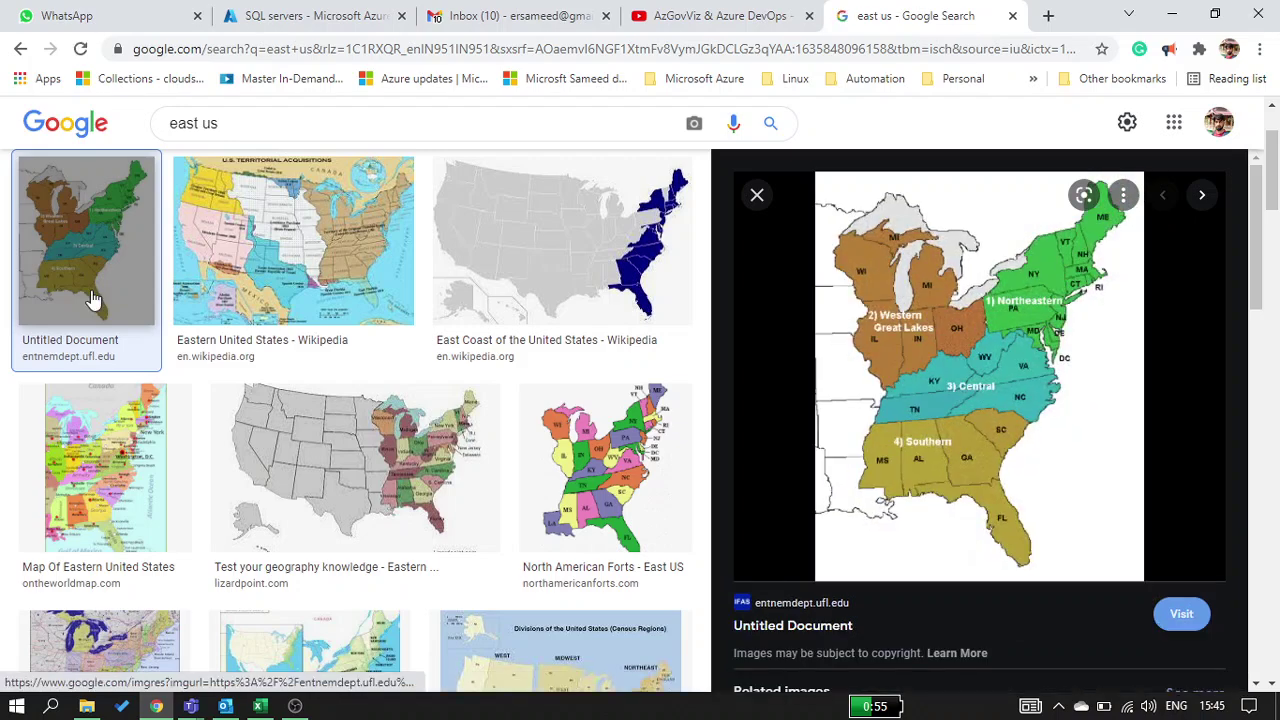
{"action": "left_click", "coordinate": [360, 472]}
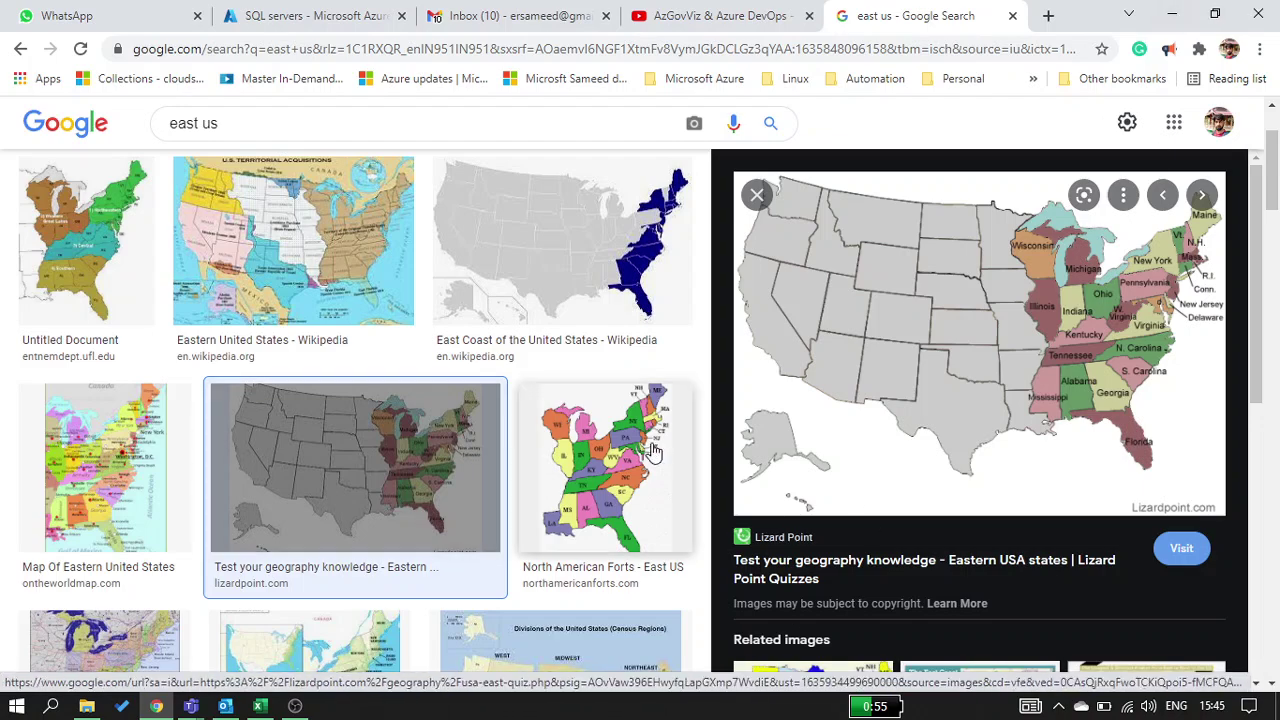
{"action": "scroll", "coordinate": [95, 530], "scroll_direction": "down", "scroll_amount": 4}
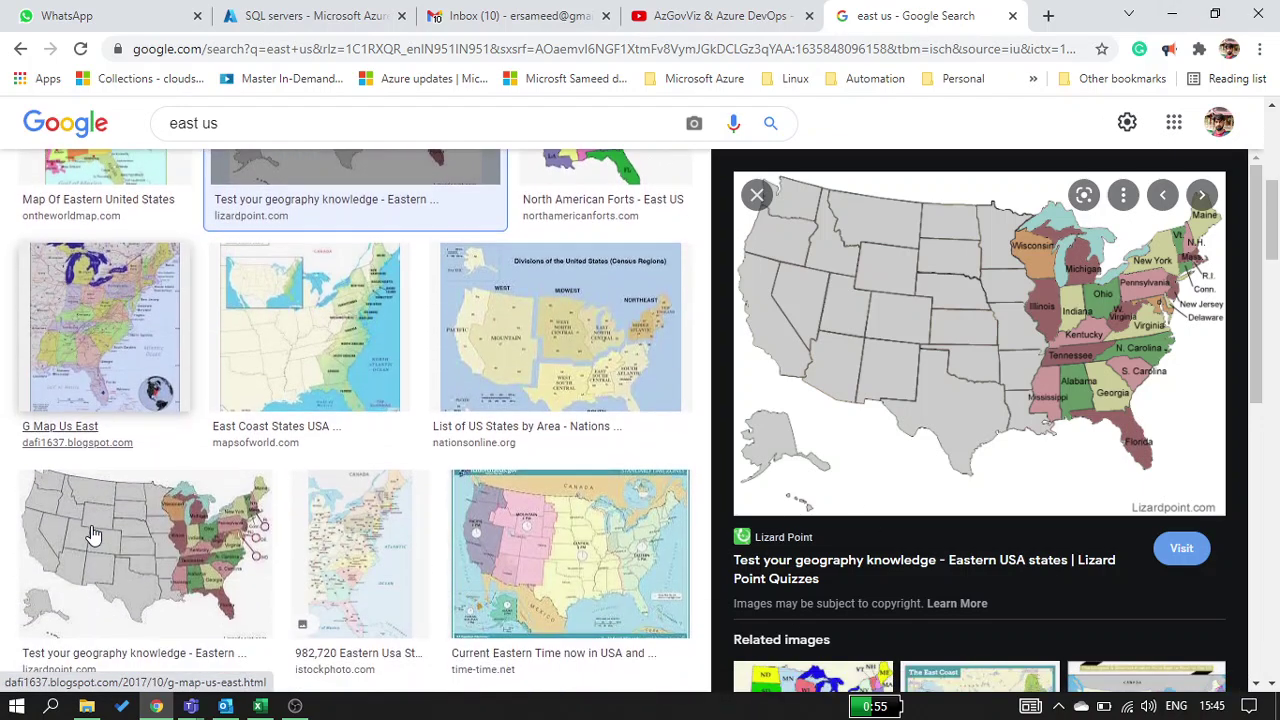
{"action": "left_click", "coordinate": [580, 337]}
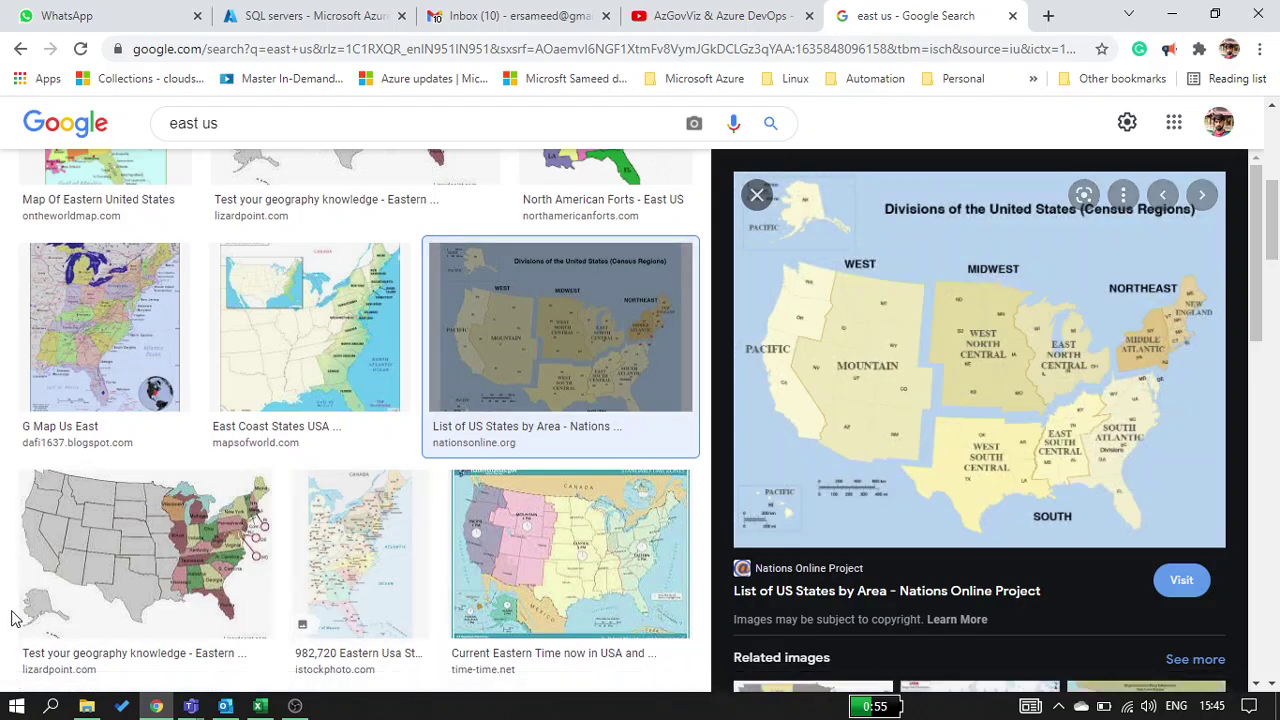
{"action": "left_click", "coordinate": [76, 598]}
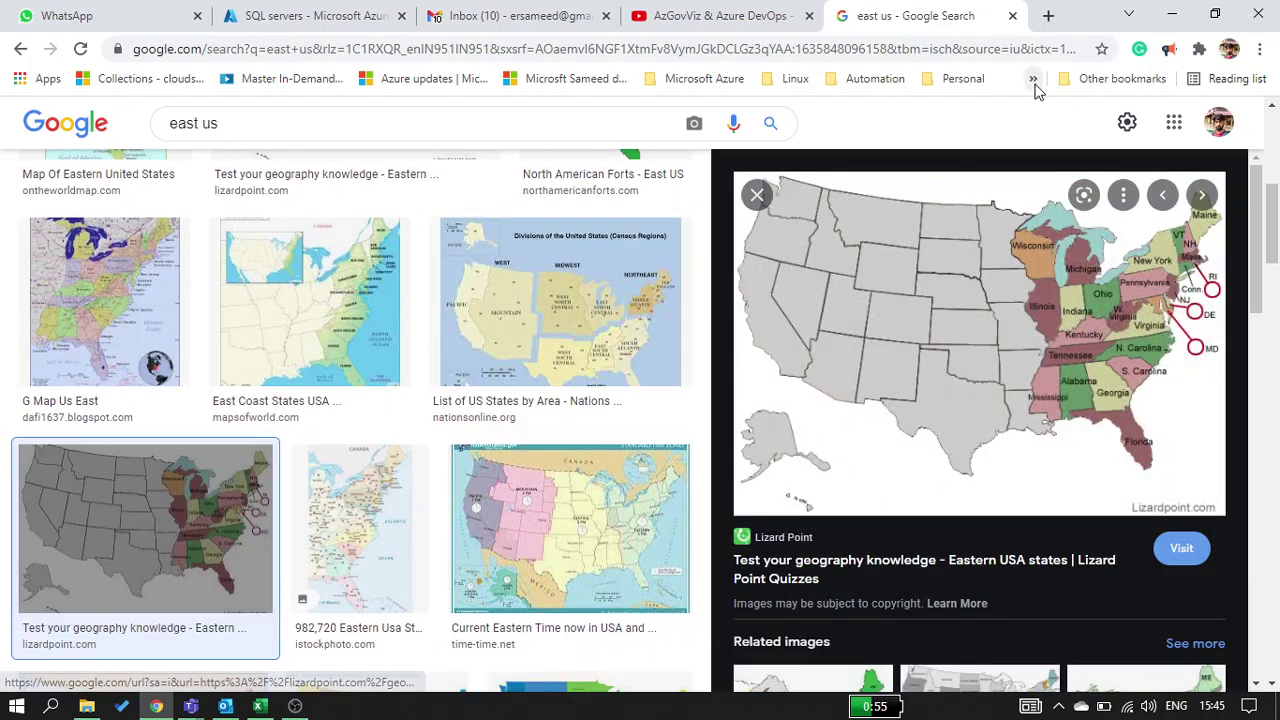
{"action": "left_click", "coordinate": [1172, 15]}
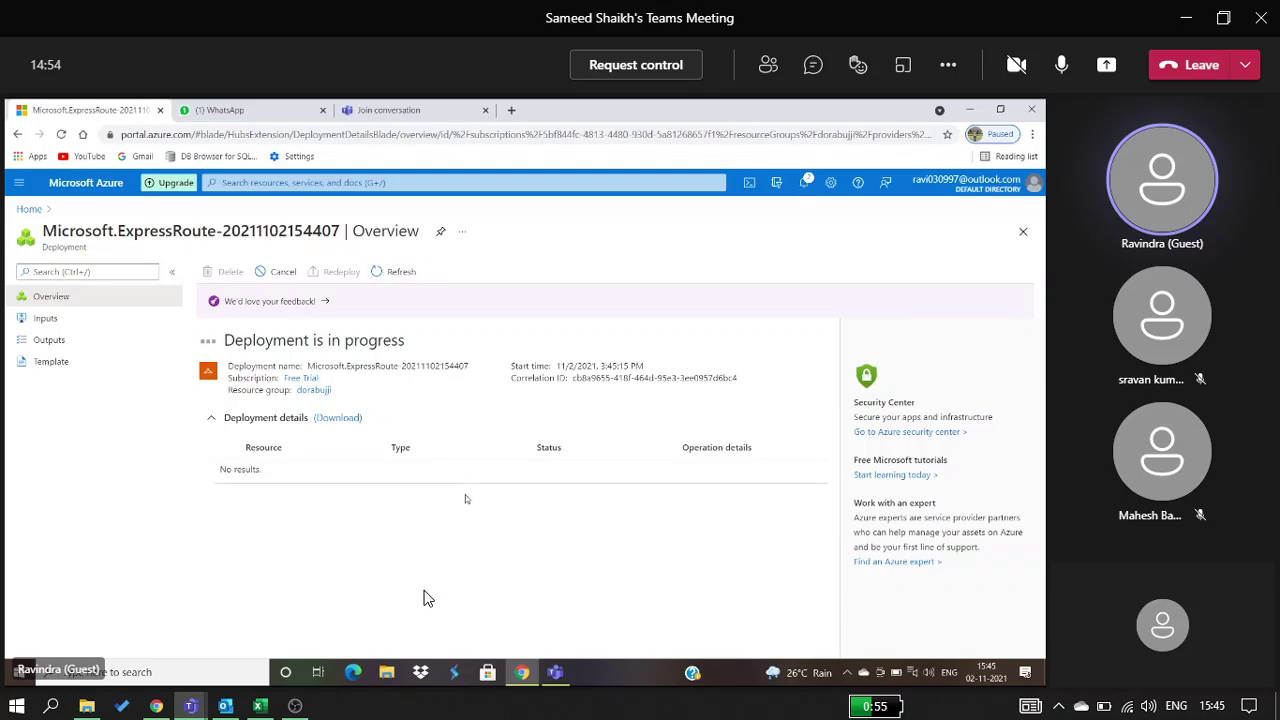
{"action": "left_click", "coordinate": [290, 707]}
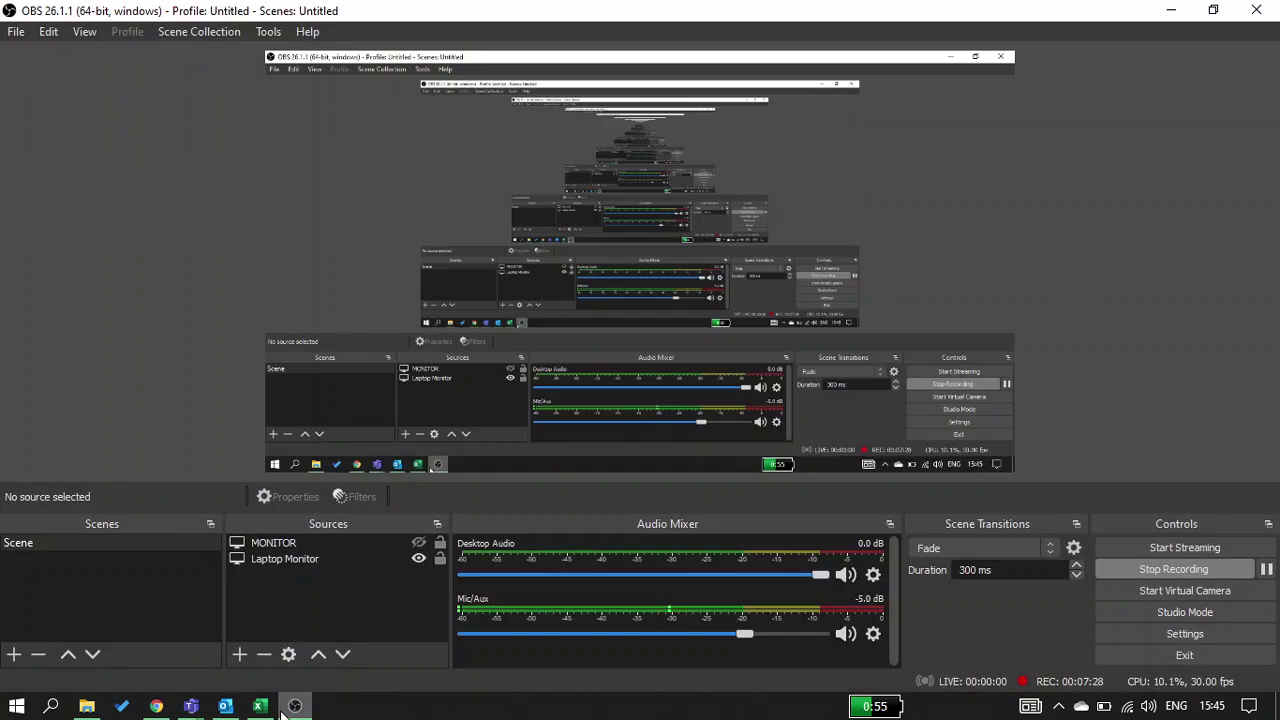
{"action": "left_click", "coordinate": [284, 710]}
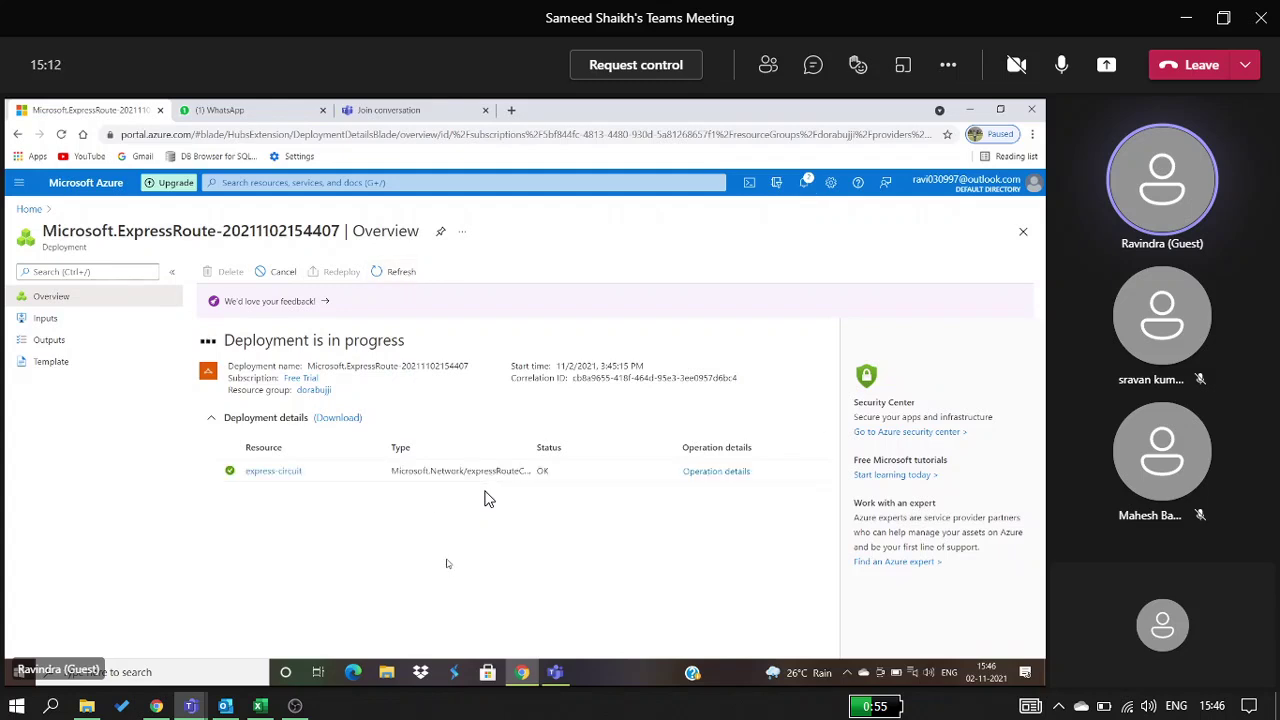
{"action": "key", "text": "alt+Tab"}
{"action": "key", "text": "alt+Tab"}
{"action": "key", "text": "alt+Tab"}
{"action": "key", "text": "alt+Tab"}
{"action": "key", "text": "alt+Tab"}
{"action": "key", "text": "alt+Tab"}
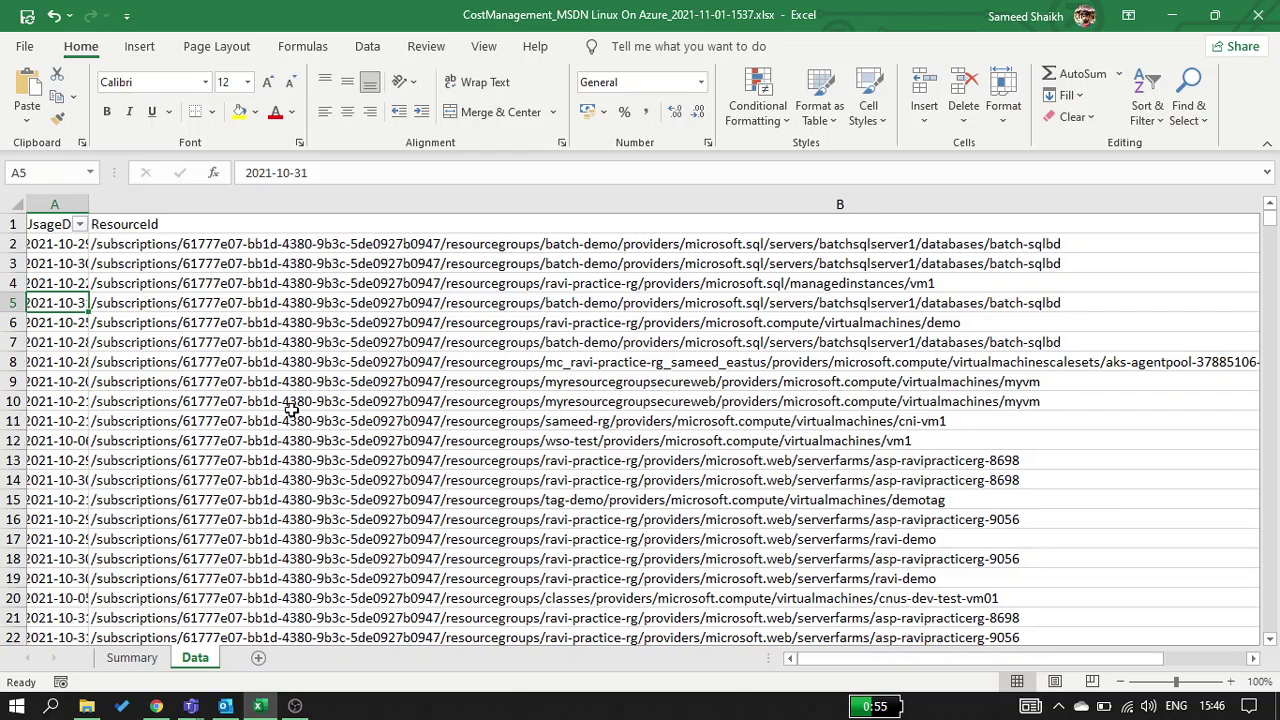
Scan the Data sheet columns, select cell L10, and minimize Excel back to the meeting
{"action": "scroll", "coordinate": [291, 409], "scroll_direction": "right", "scroll_amount": 5}
{"action": "scroll", "coordinate": [291, 409], "scroll_direction": "left", "scroll_amount": 5}
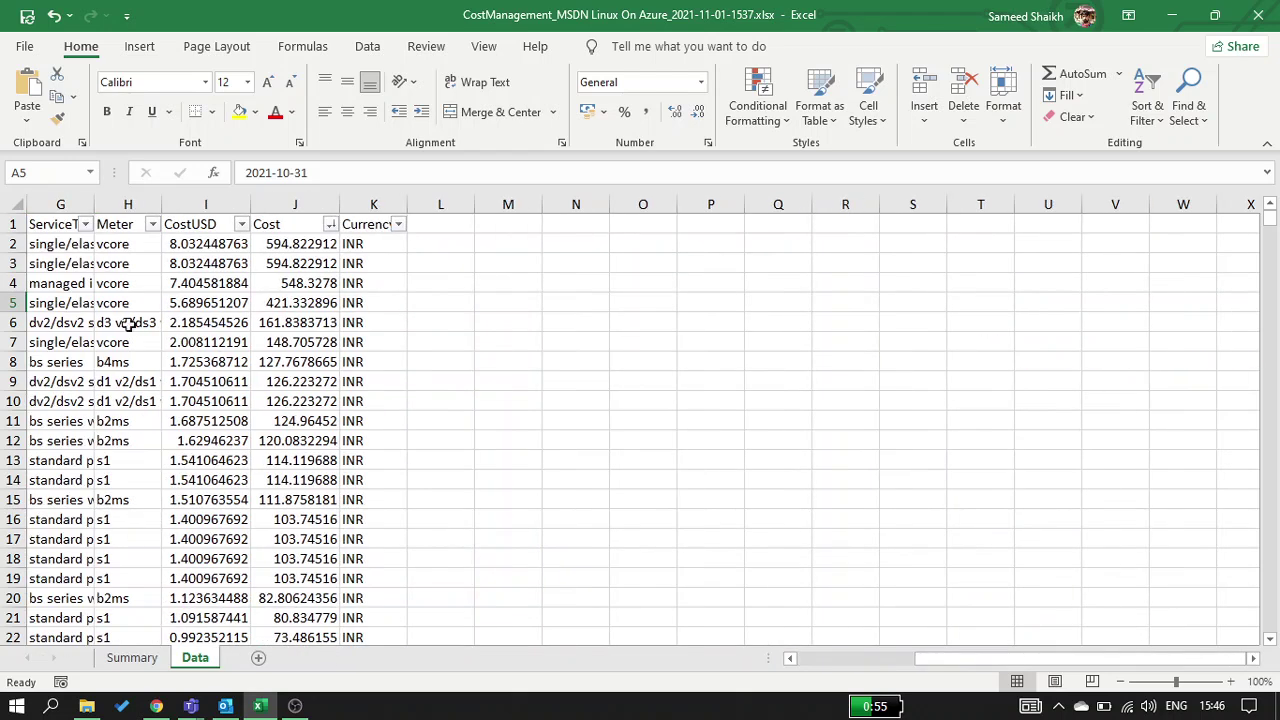
{"action": "scroll", "coordinate": [20, 330], "scroll_direction": "left", "scroll_amount": 2}
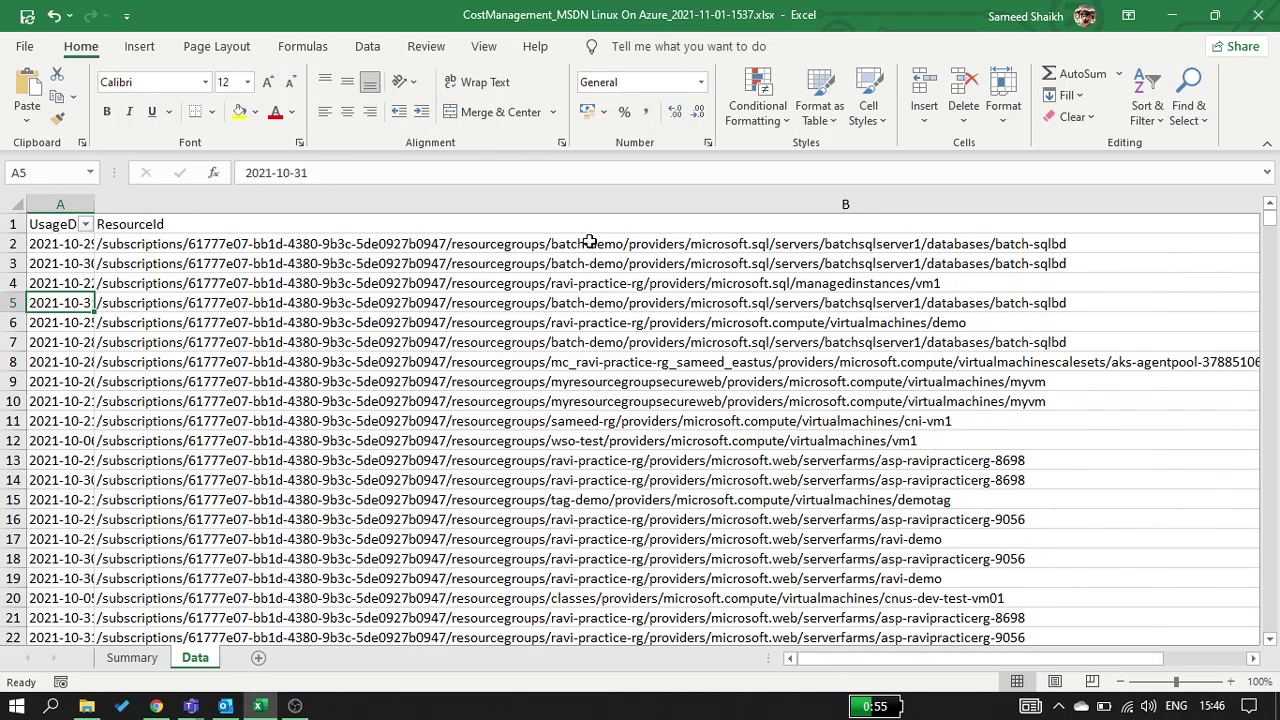
{"action": "scroll", "coordinate": [1206, 212], "scroll_direction": "right", "scroll_amount": 3}
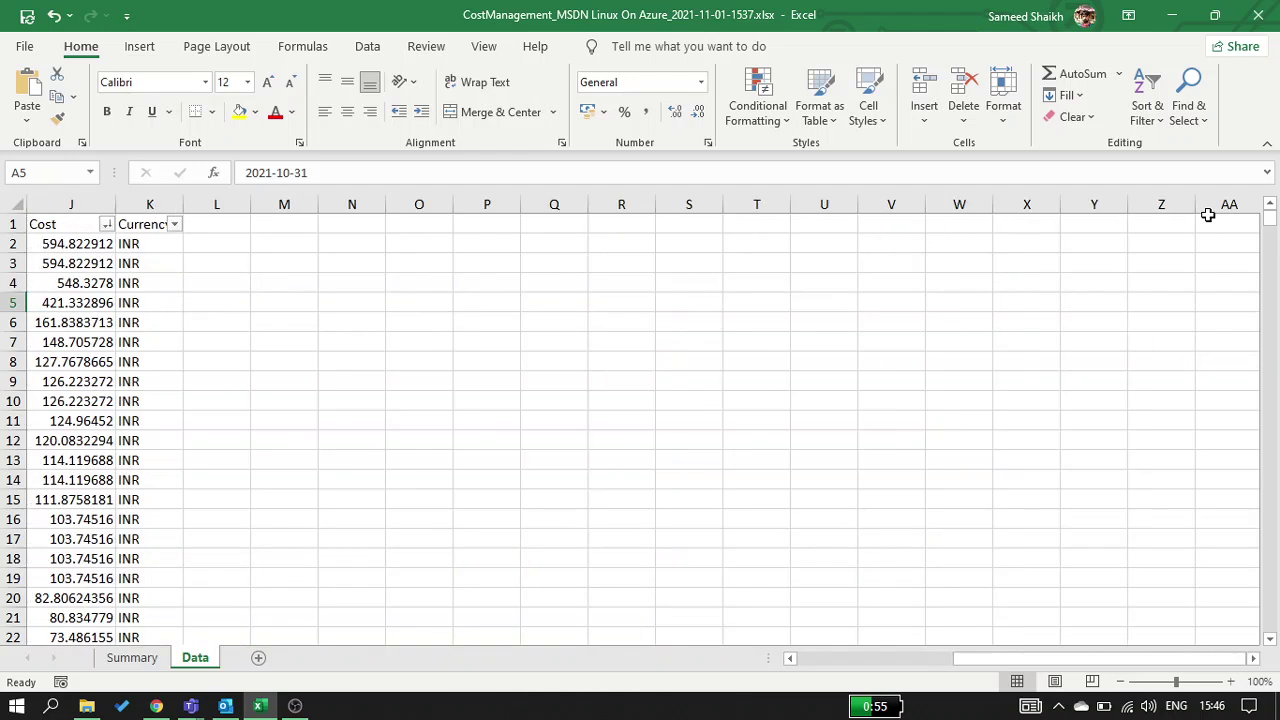
{"action": "left_click", "coordinate": [230, 400]}
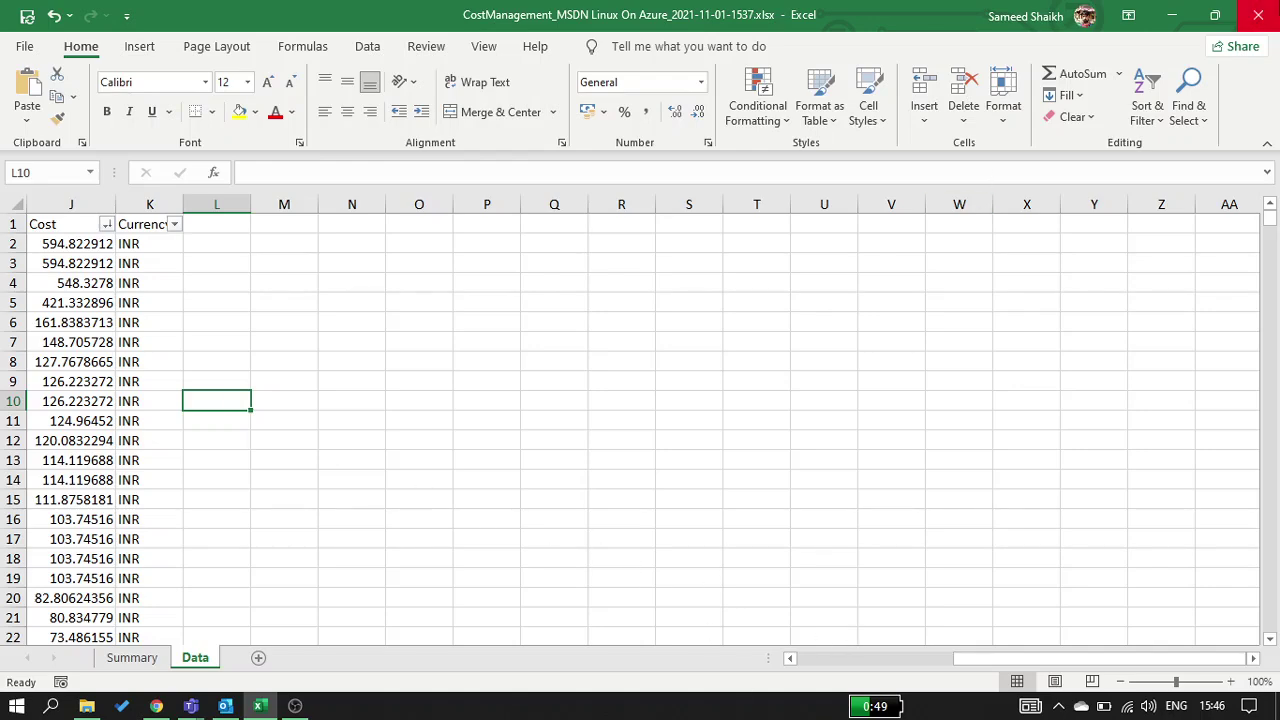
{"action": "left_click", "coordinate": [1172, 15]}
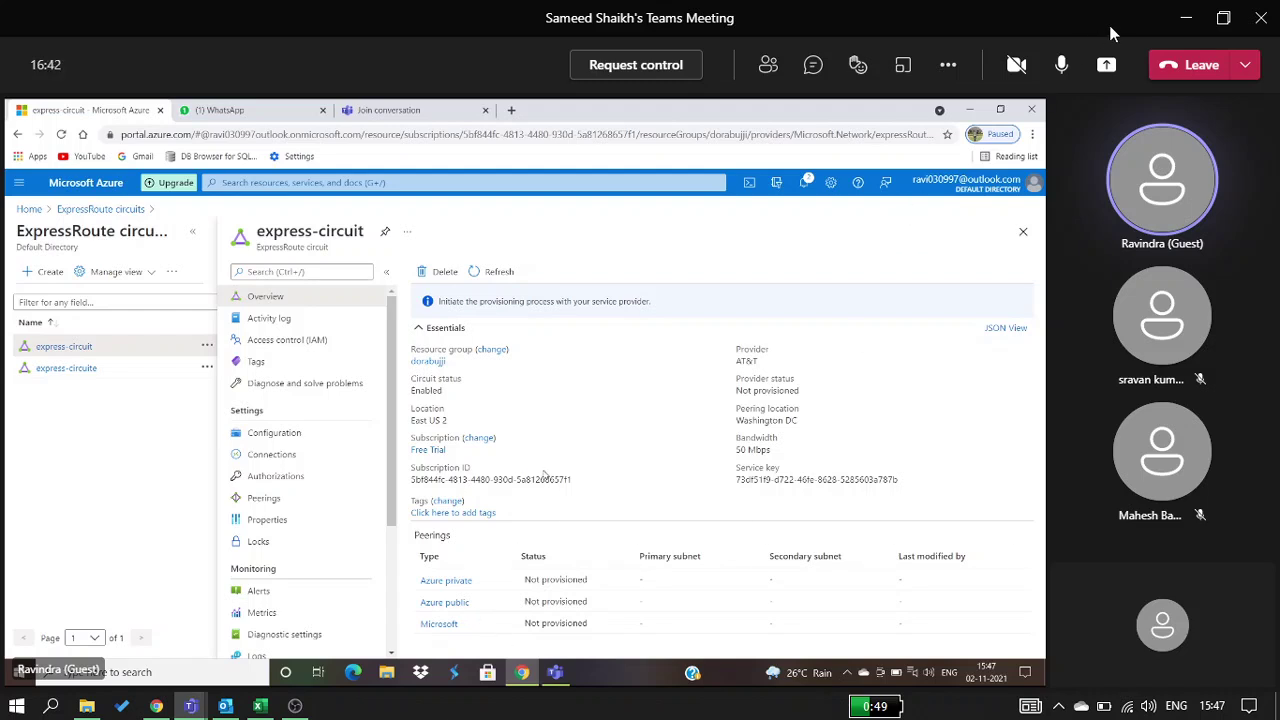
Share the entire screen in the Teams meeting, then show the Windows desktop
{"action": "right_click", "coordinate": [1160, 150]}
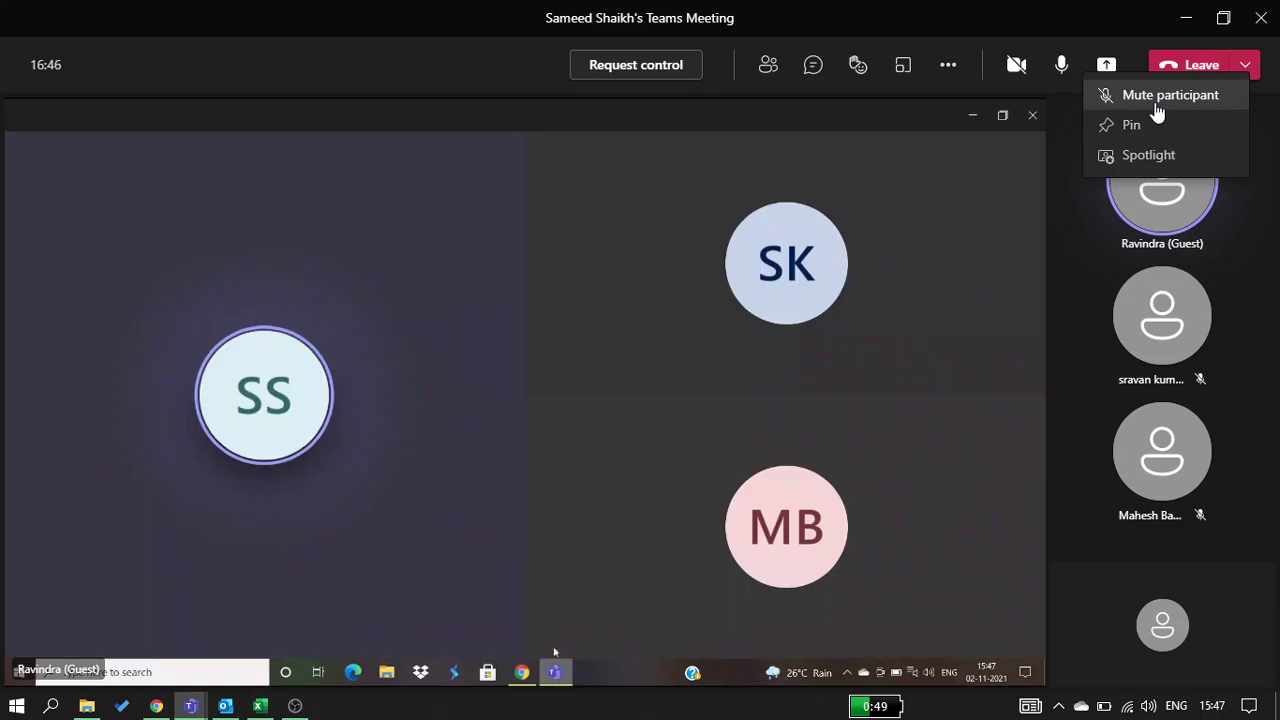
{"action": "left_click", "coordinate": [1148, 98]}
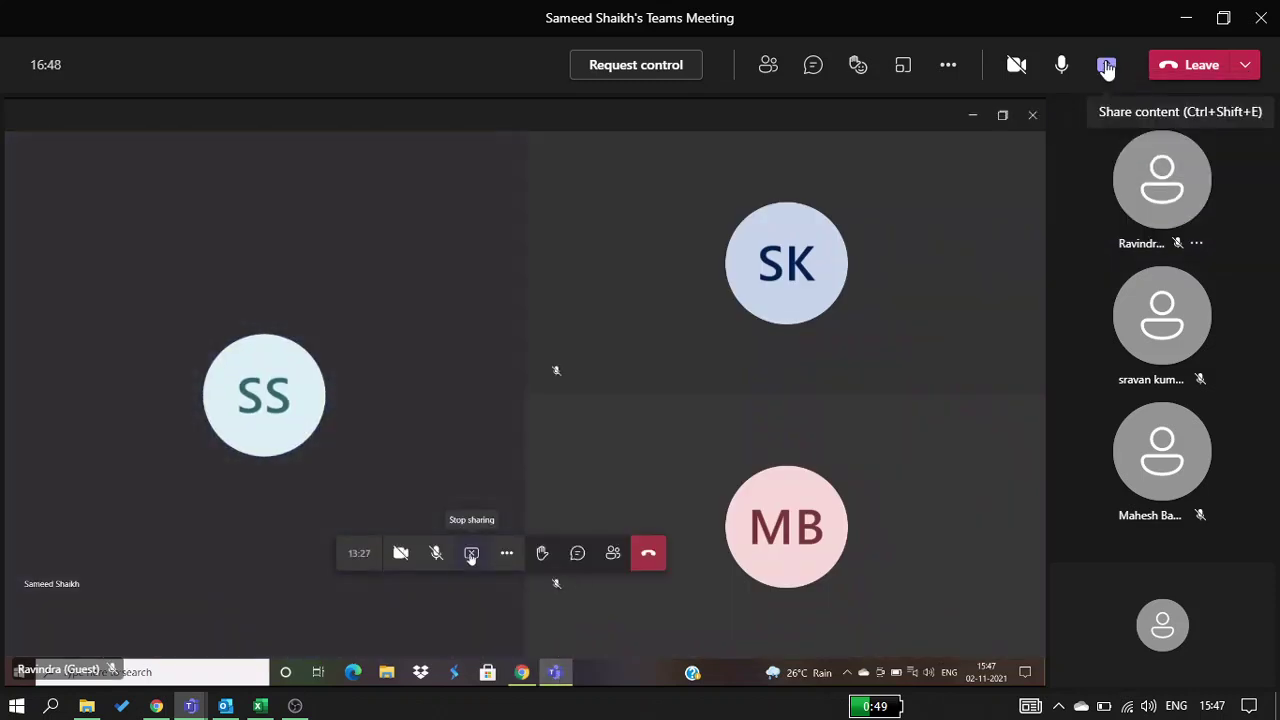
{"action": "left_click", "coordinate": [1107, 68]}
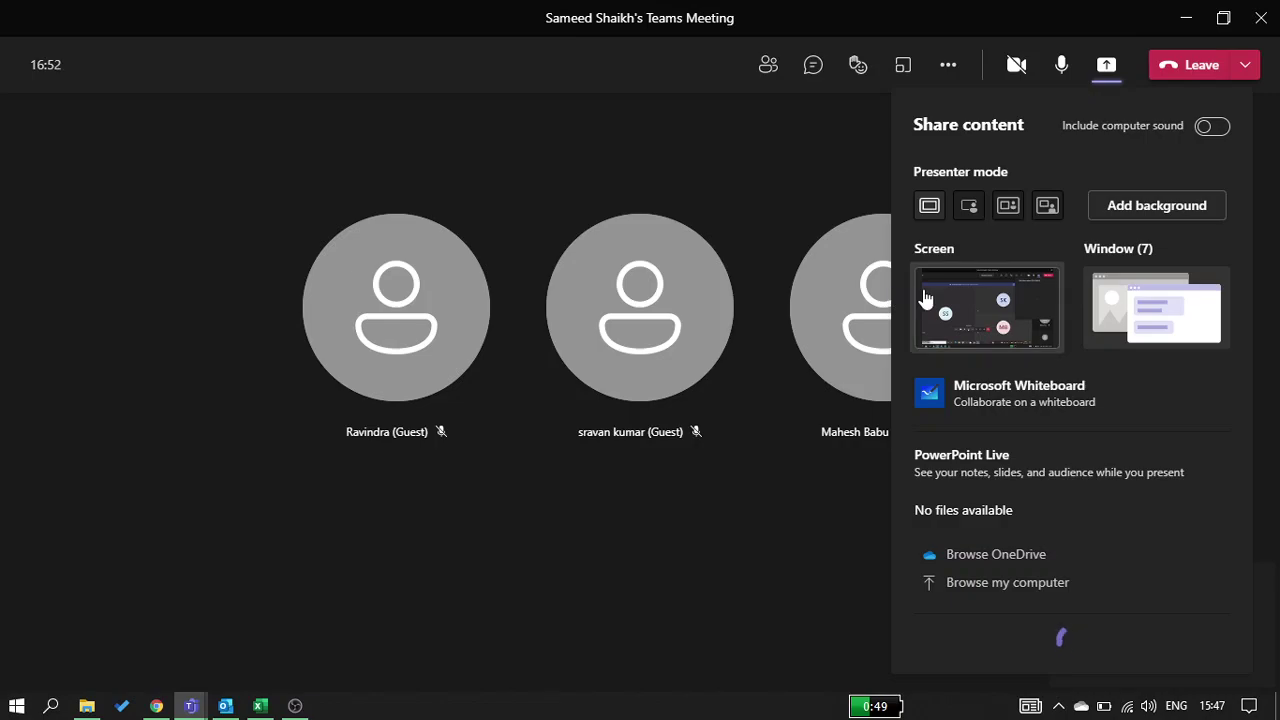
{"action": "left_click", "coordinate": [925, 298]}
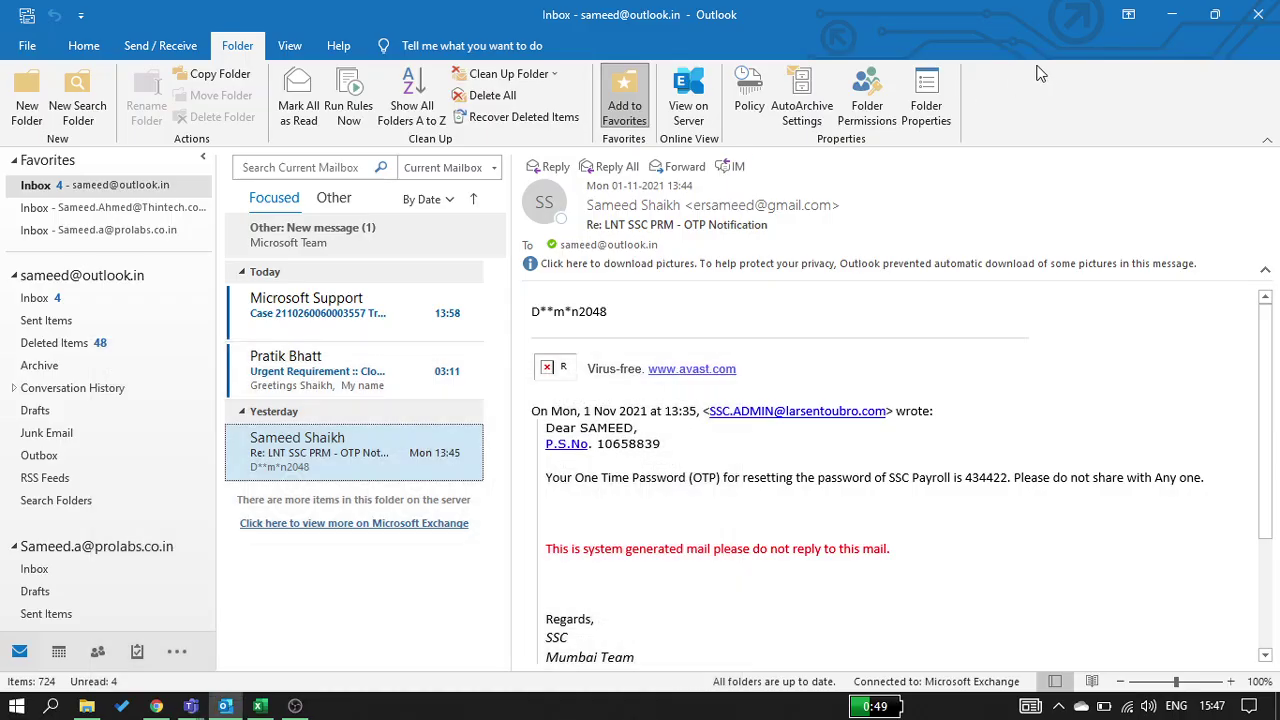
{"action": "key", "text": "super+d"}
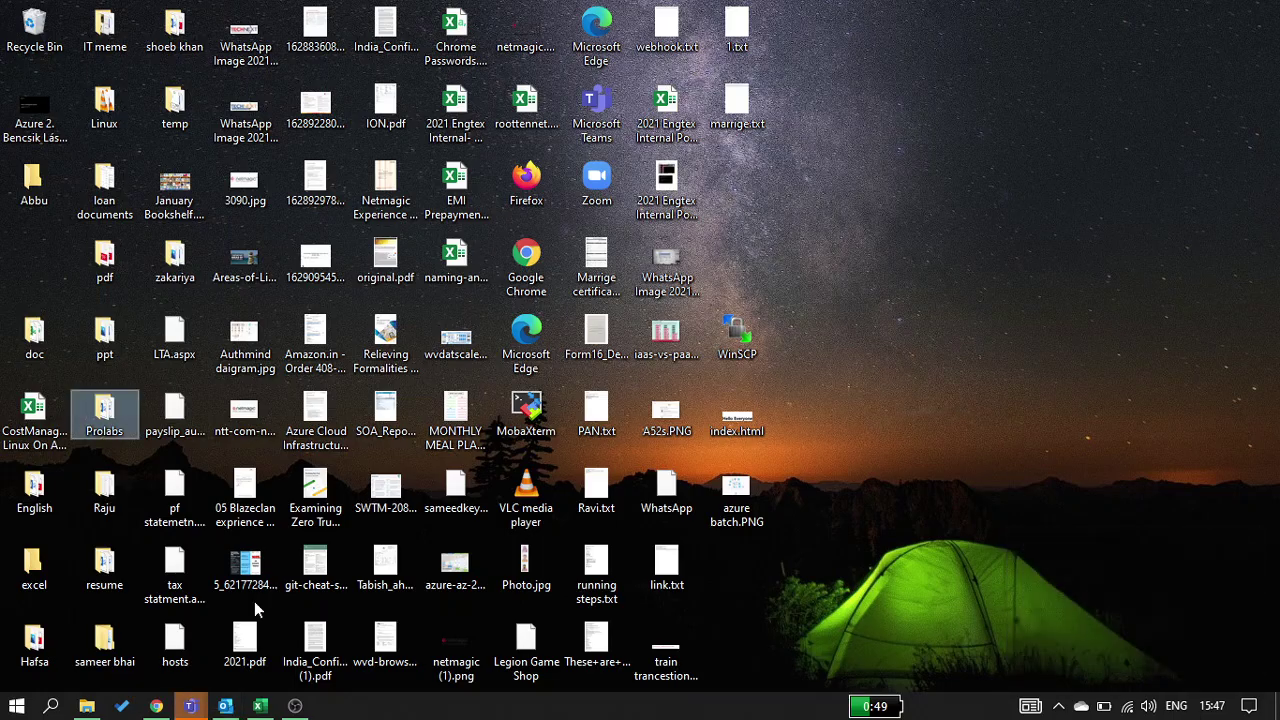
Restore the Teams meeting, open its chat, then minimize the meeting window
{"action": "mouse_move", "coordinate": [190, 706]}
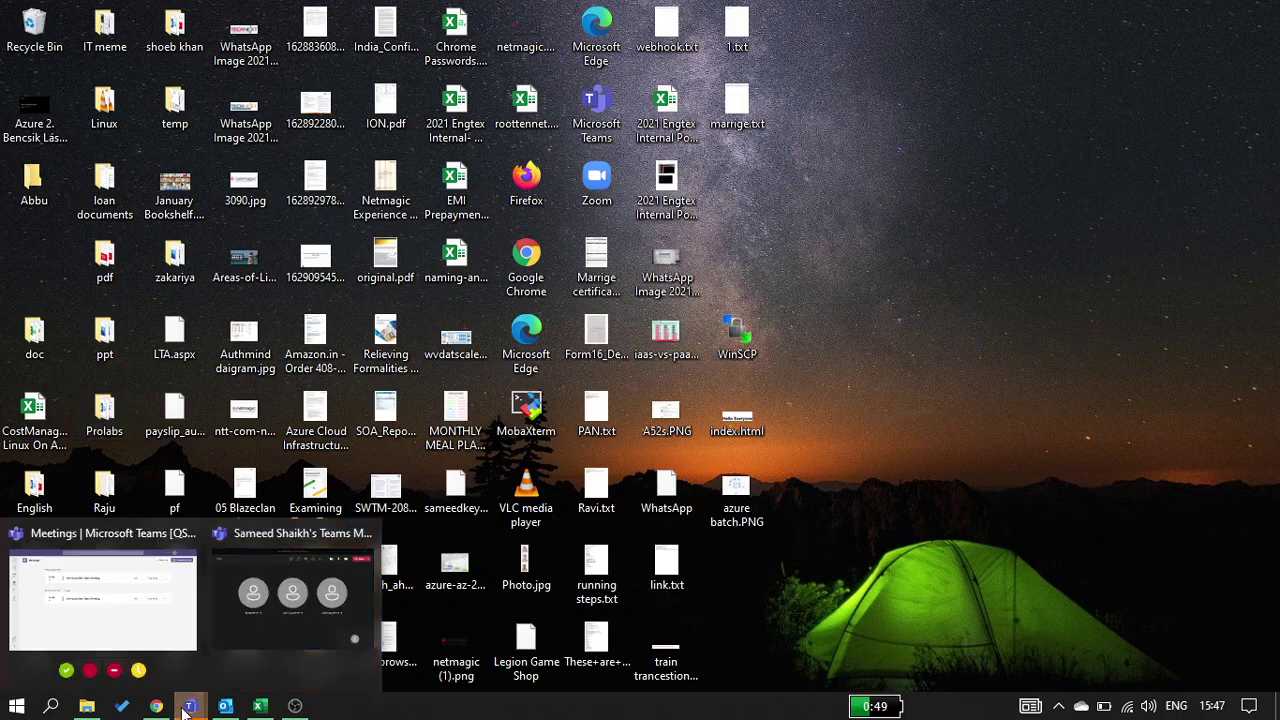
{"action": "left_click", "coordinate": [311, 616]}
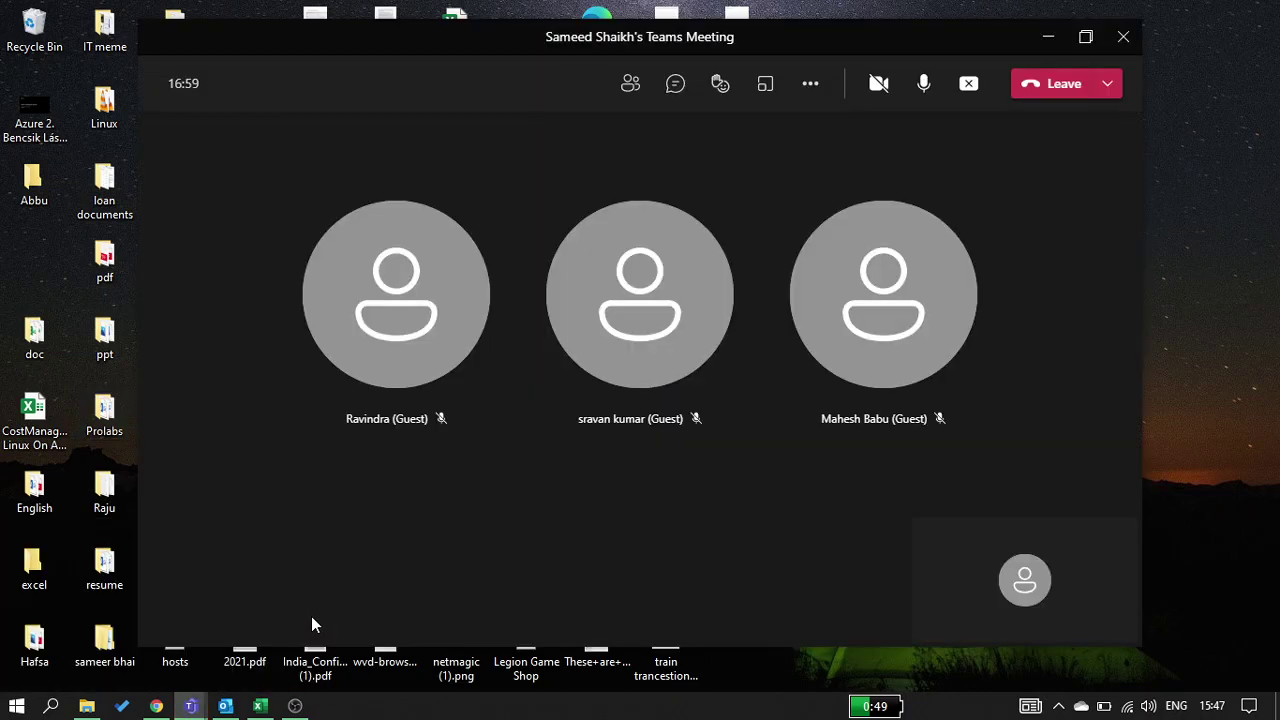
{"action": "left_click", "coordinate": [675, 85]}
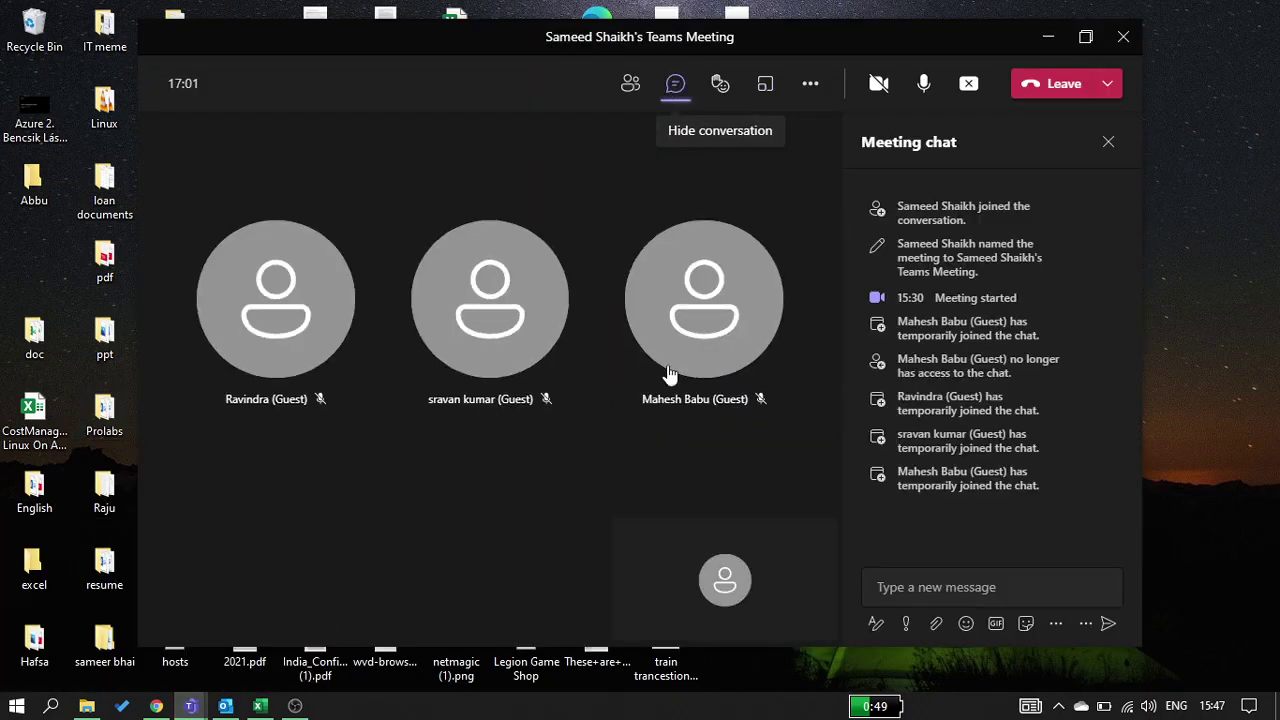
{"action": "left_click", "coordinate": [1085, 37]}
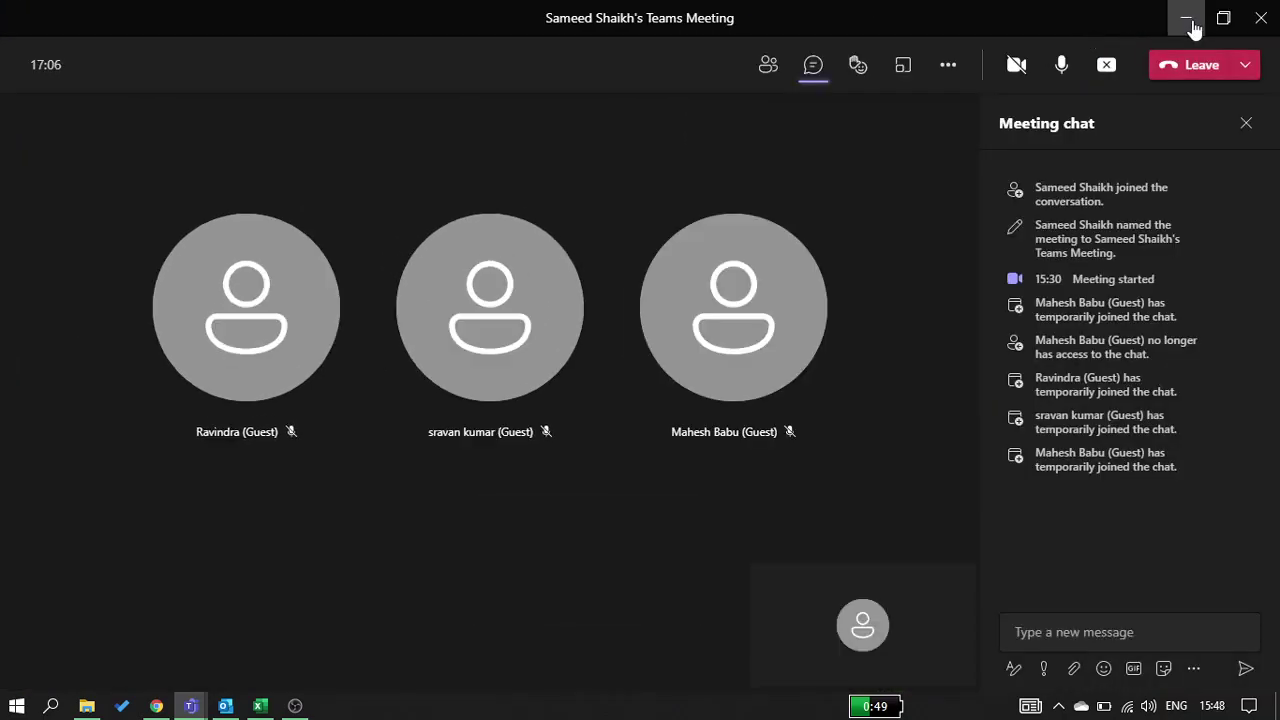
{"action": "left_click", "coordinate": [1189, 19]}
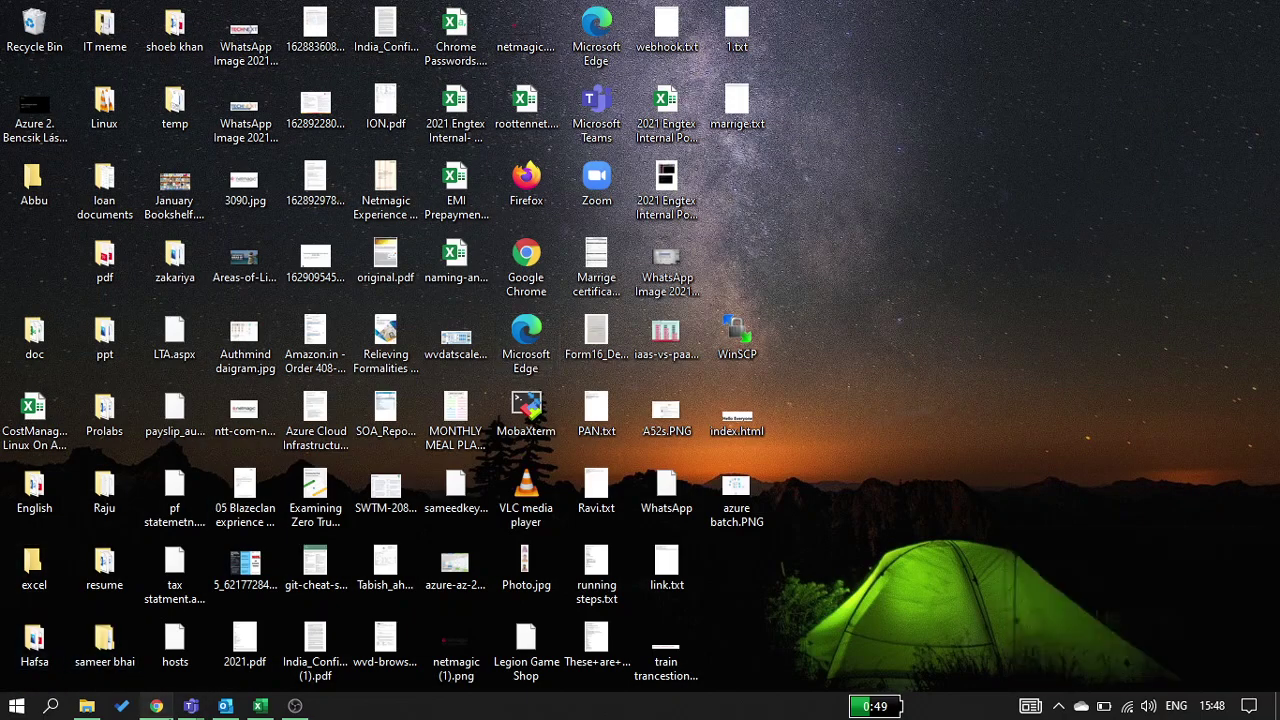
Close the 'east us' image search tab in Chrome and minimize the browser
{"action": "left_click", "coordinate": [156, 706]}
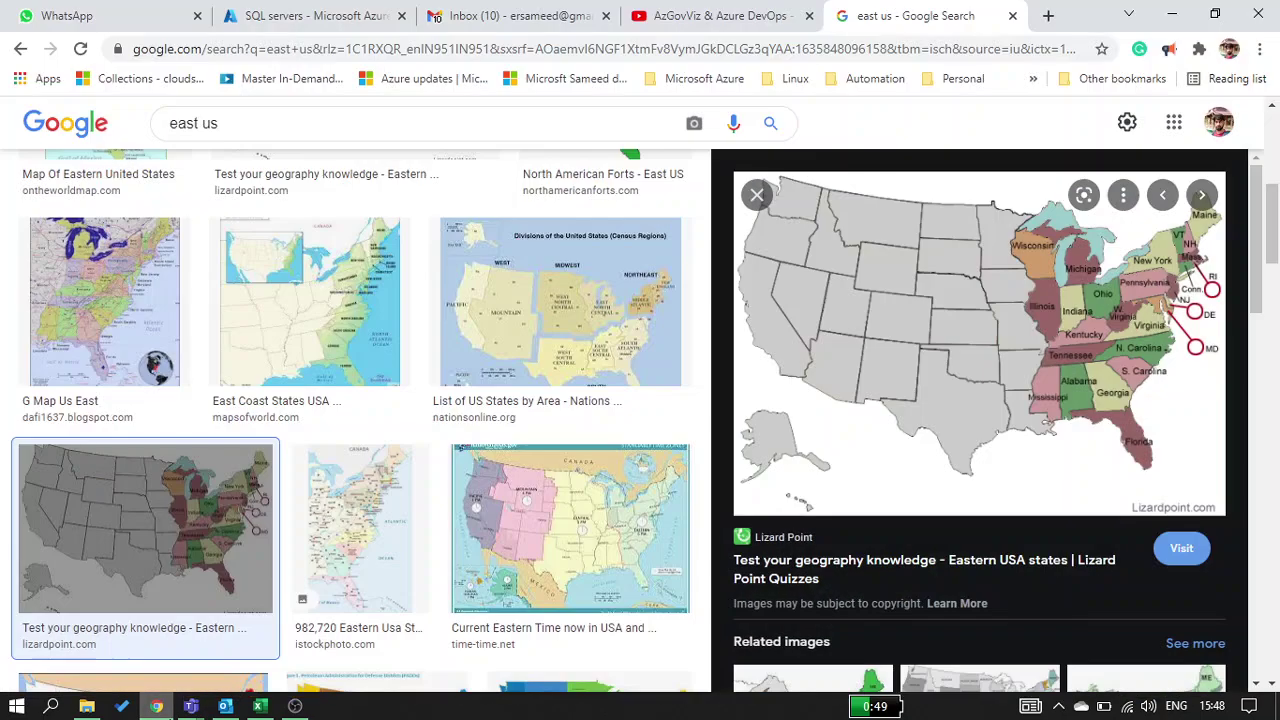
{"action": "left_click", "coordinate": [1010, 15]}
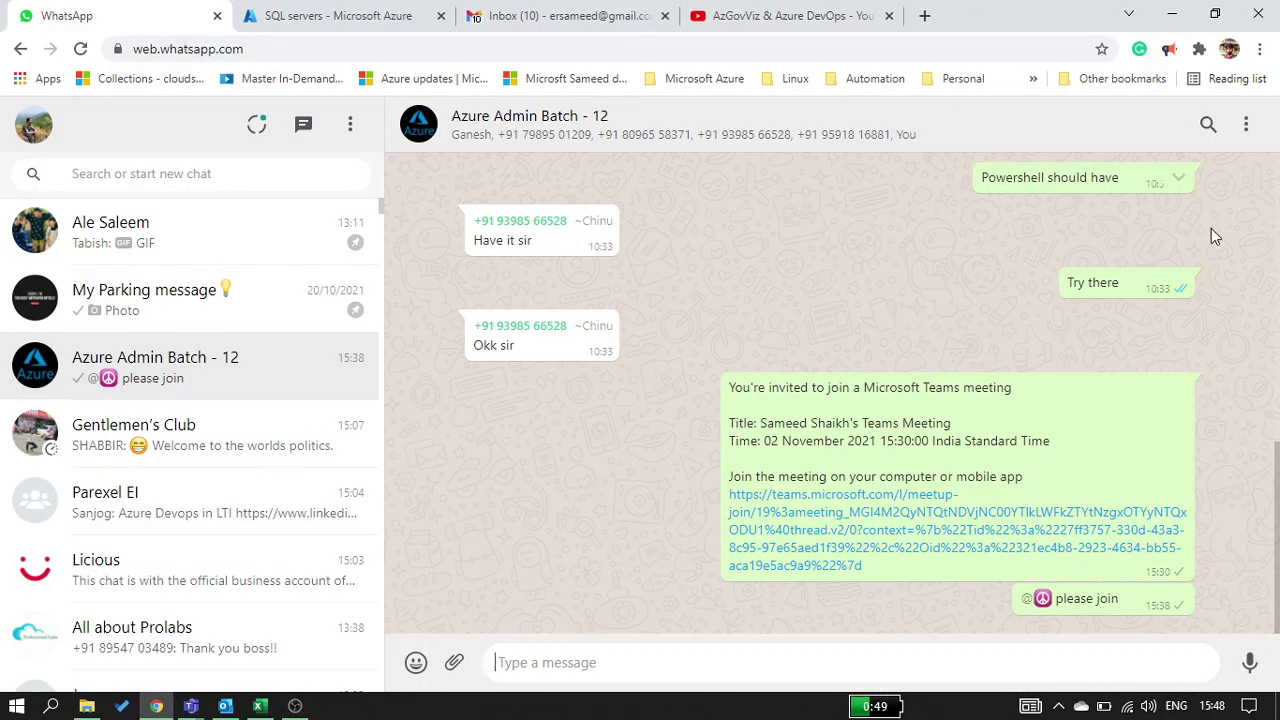
{"action": "left_click", "coordinate": [1170, 15]}
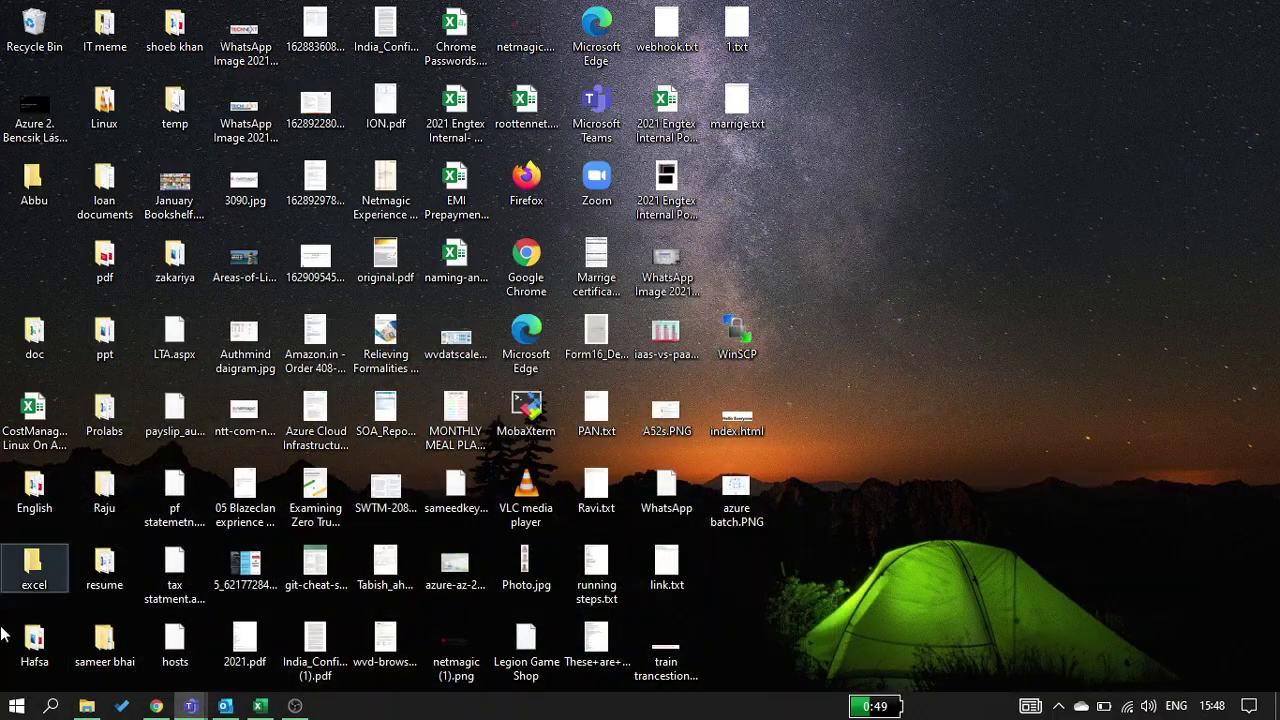
Open AZ-104_04.pptx from the Final_AZ-104 Quick access folder in File Explorer
{"action": "left_click", "coordinate": [87, 706]}
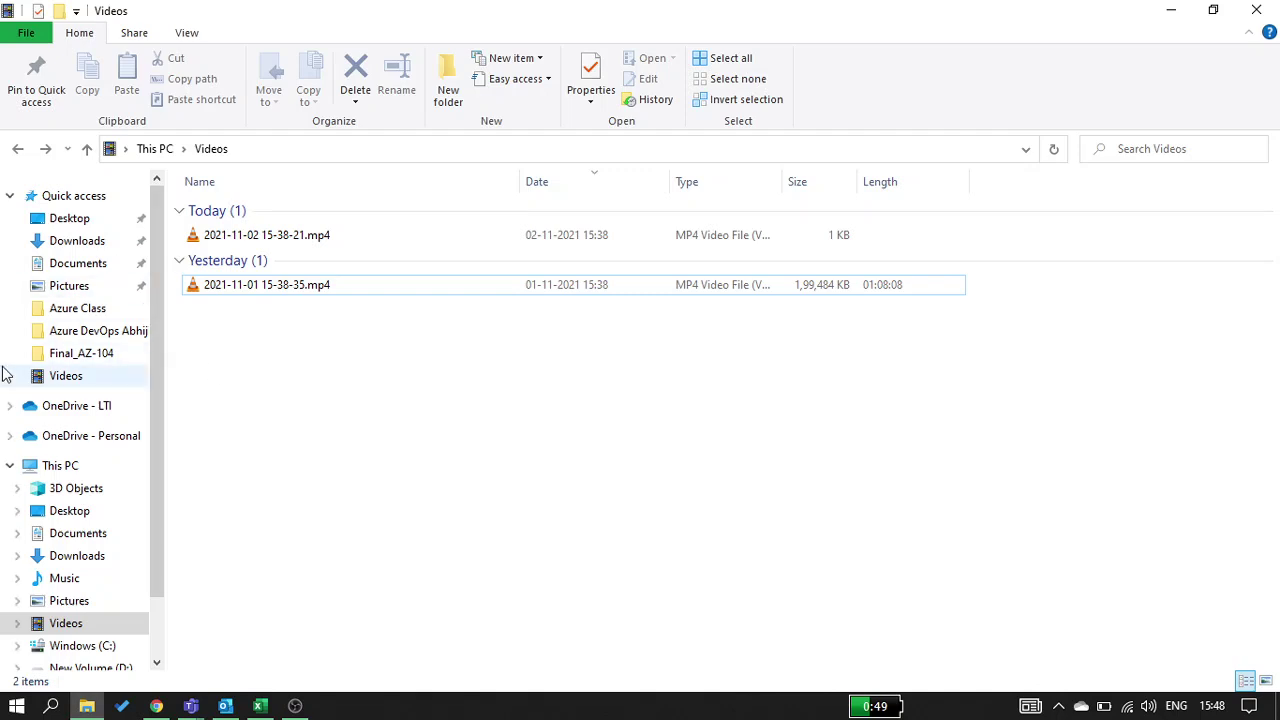
{"action": "left_click", "coordinate": [14, 353]}
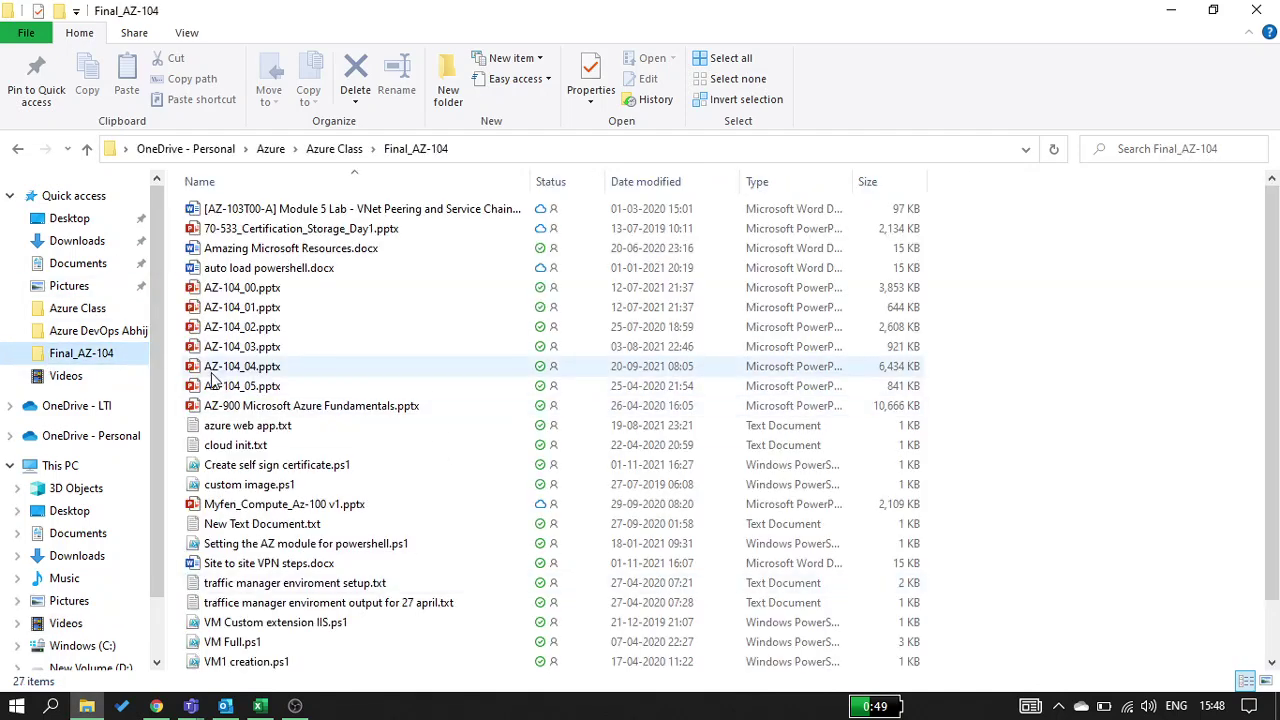
{"action": "left_click", "coordinate": [227, 370]}
{"action": "double_click", "coordinate": [228, 372]}
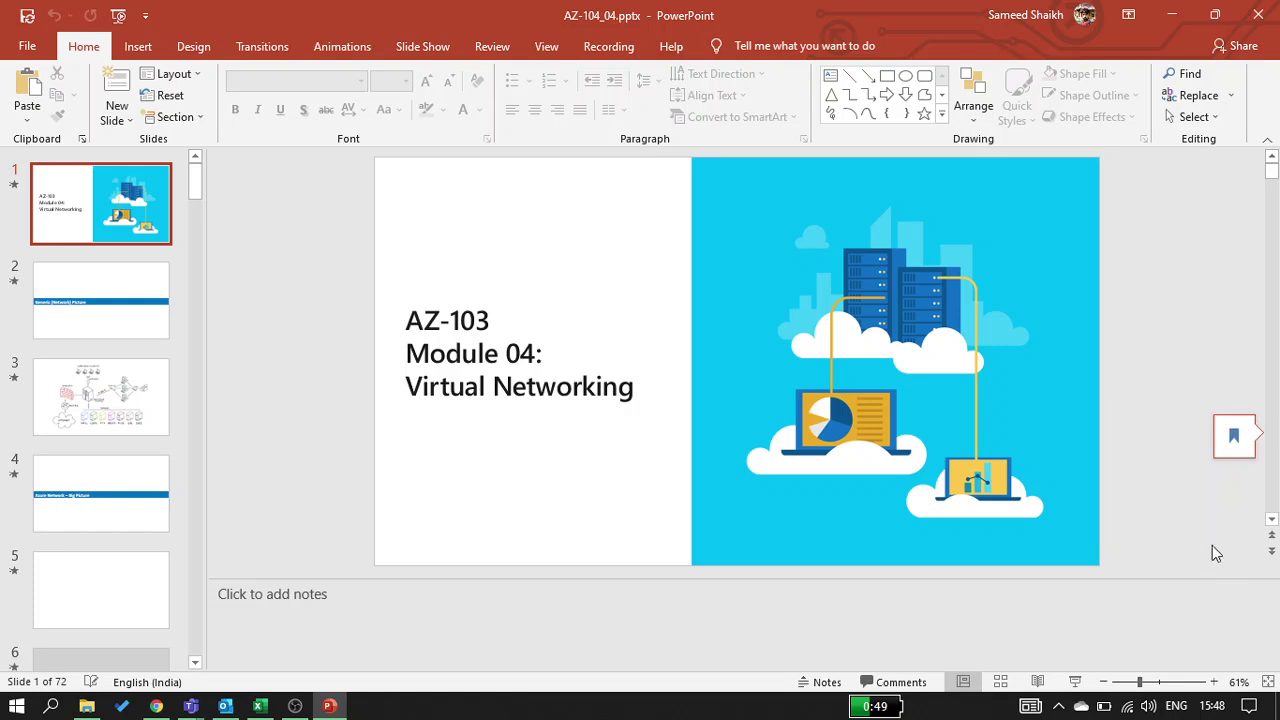
Resume the presentation at slide 59, Lesson 08: Azure DNS, after glancing at the Teams chat
{"action": "left_click", "coordinate": [1237, 457]}
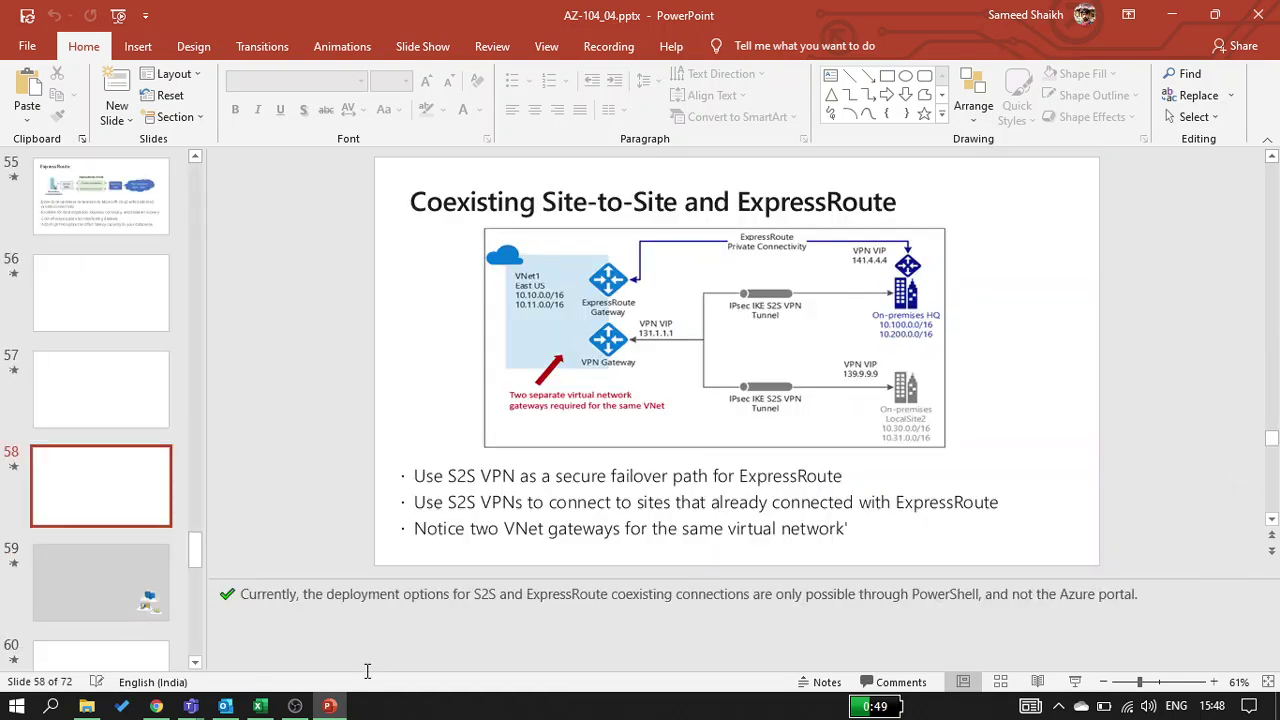
{"action": "key", "text": "Page_Down"}
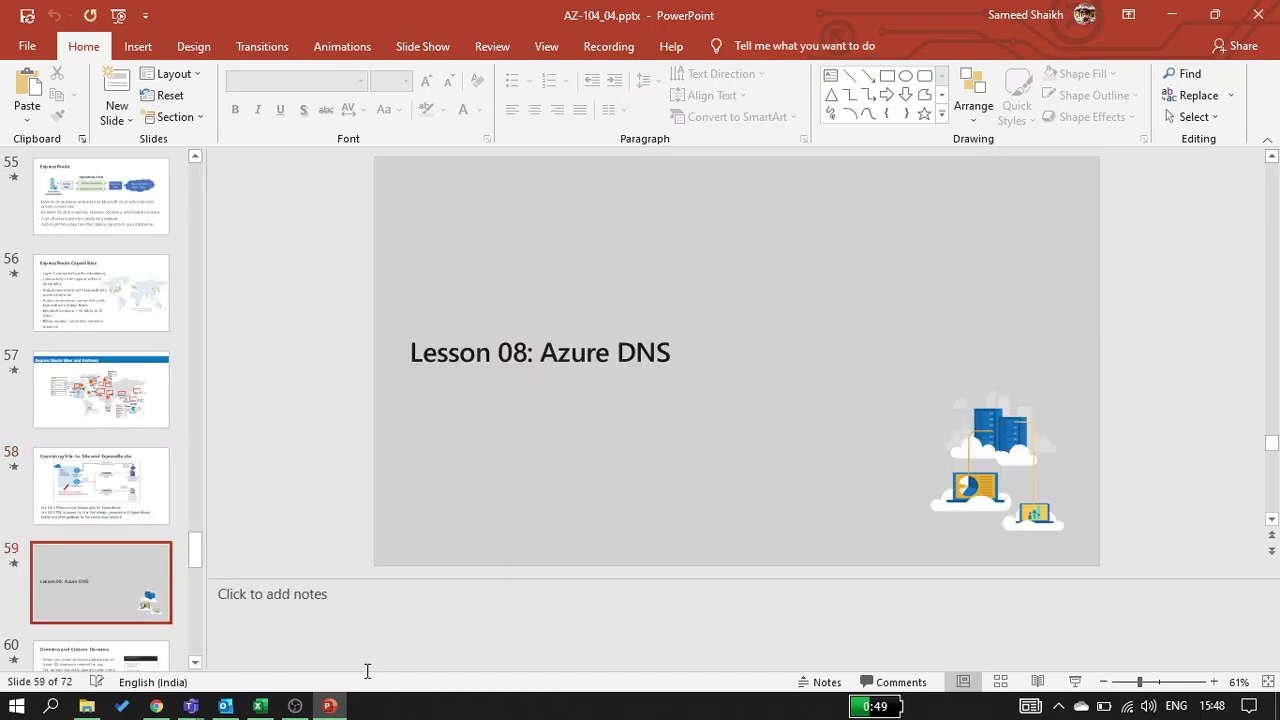
{"action": "key", "text": "Page_Down"}
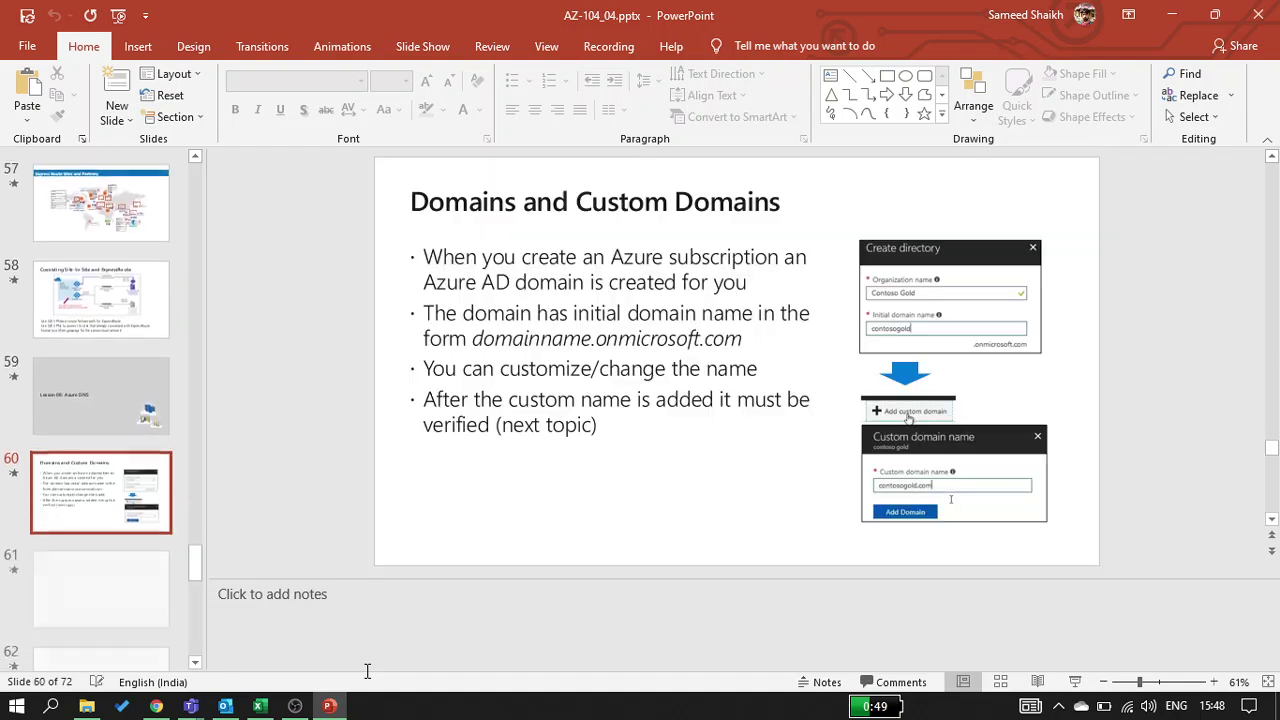
{"action": "key", "text": "Page_Up"}
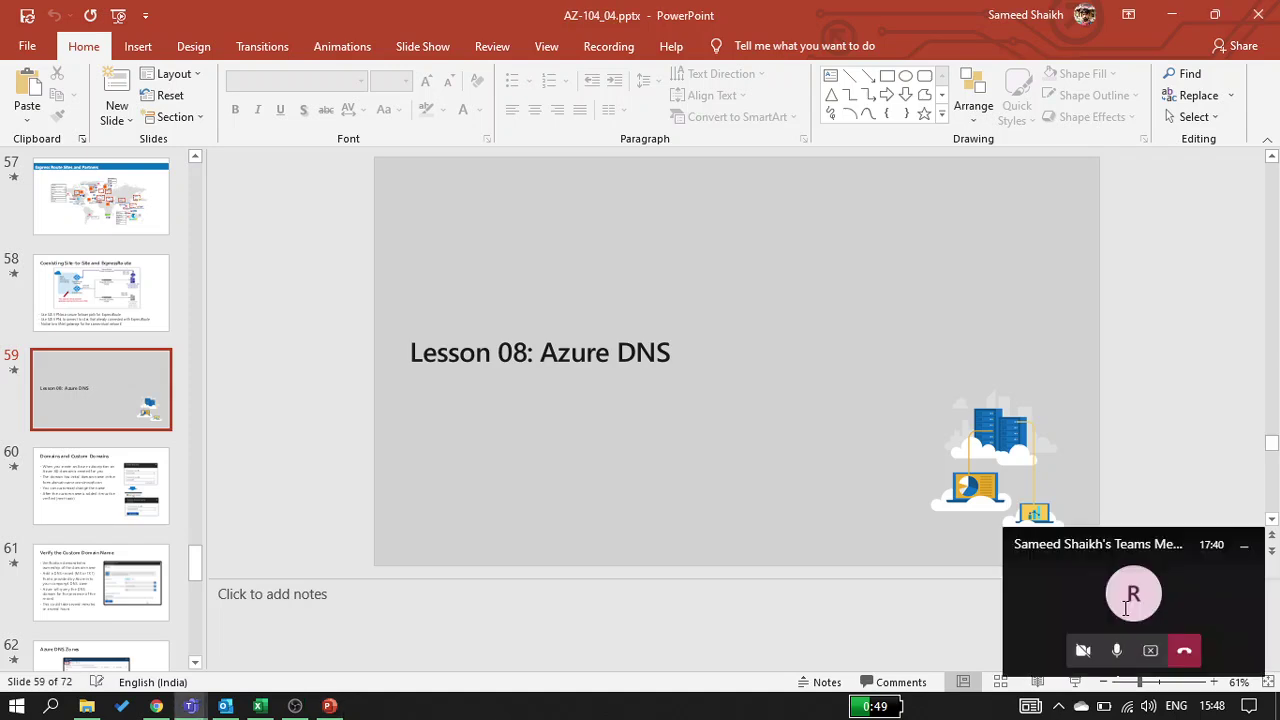
{"action": "left_click", "coordinate": [1123, 614]}
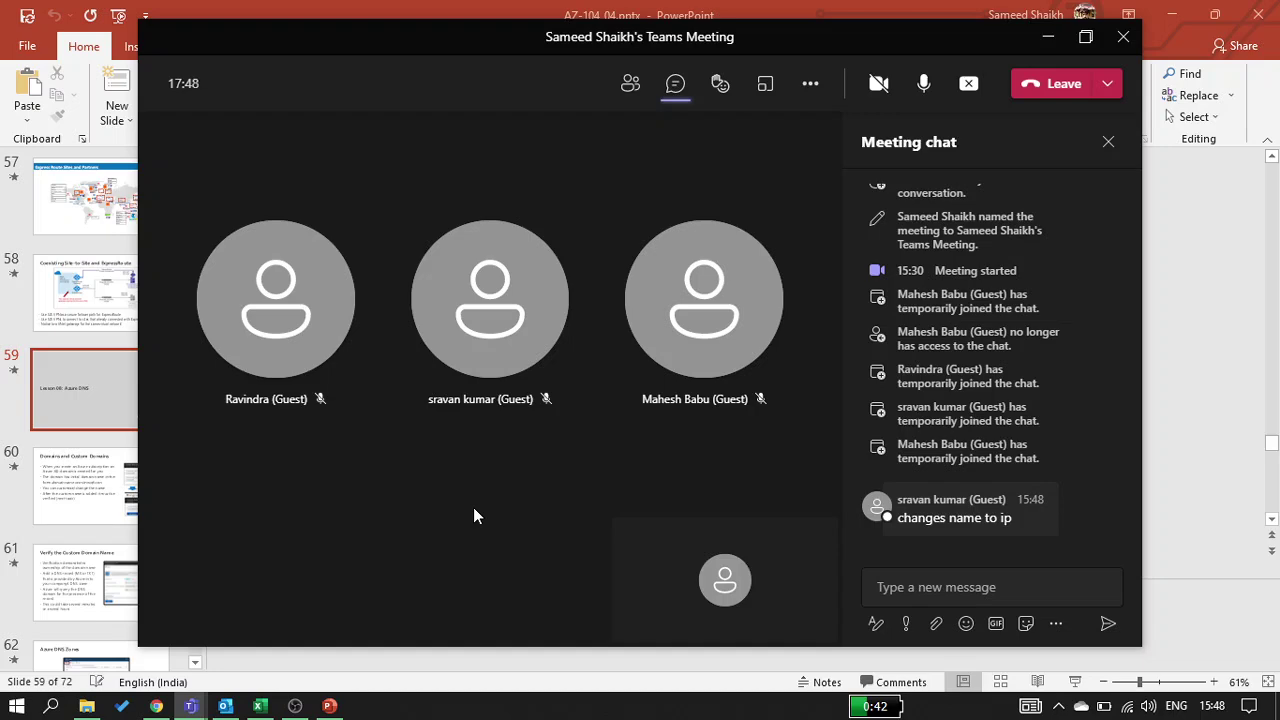
{"action": "key", "text": "alt+Tab"}
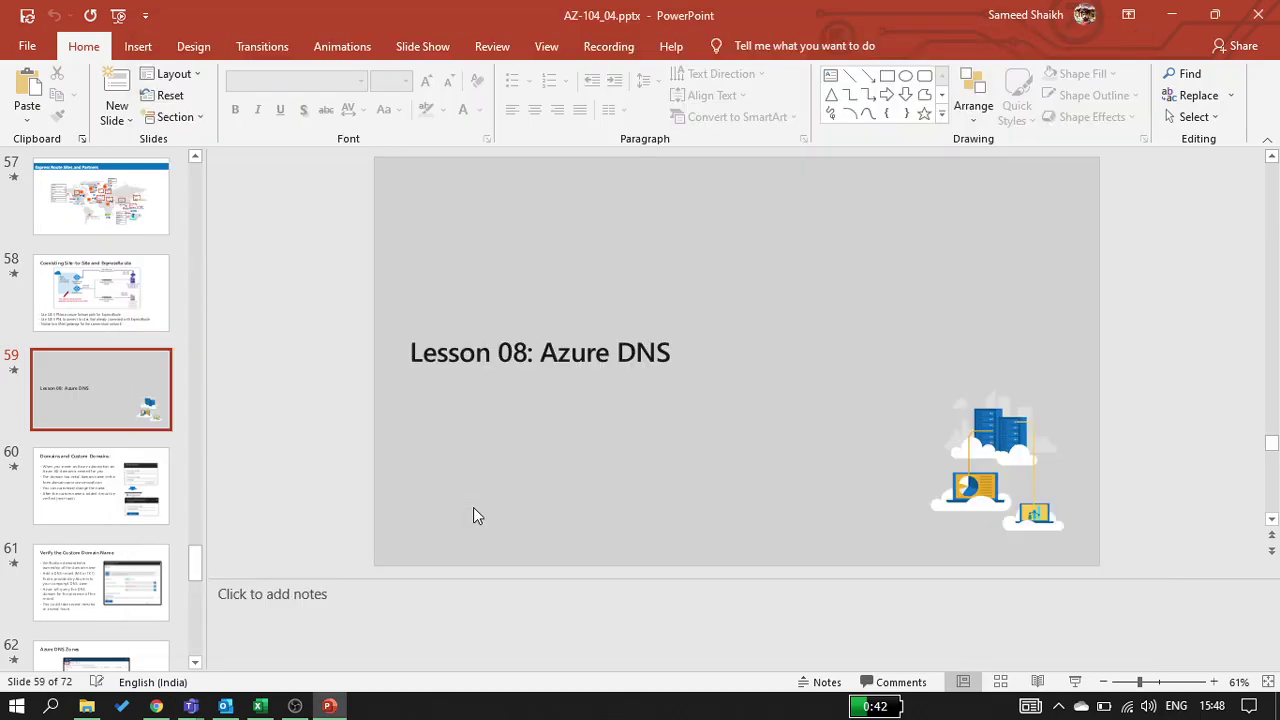
Launch Paint from a Start menu search for 'paint'
{"action": "key", "text": "super"}
{"action": "type", "text": "paint"}
{"action": "key", "text": "Return"}
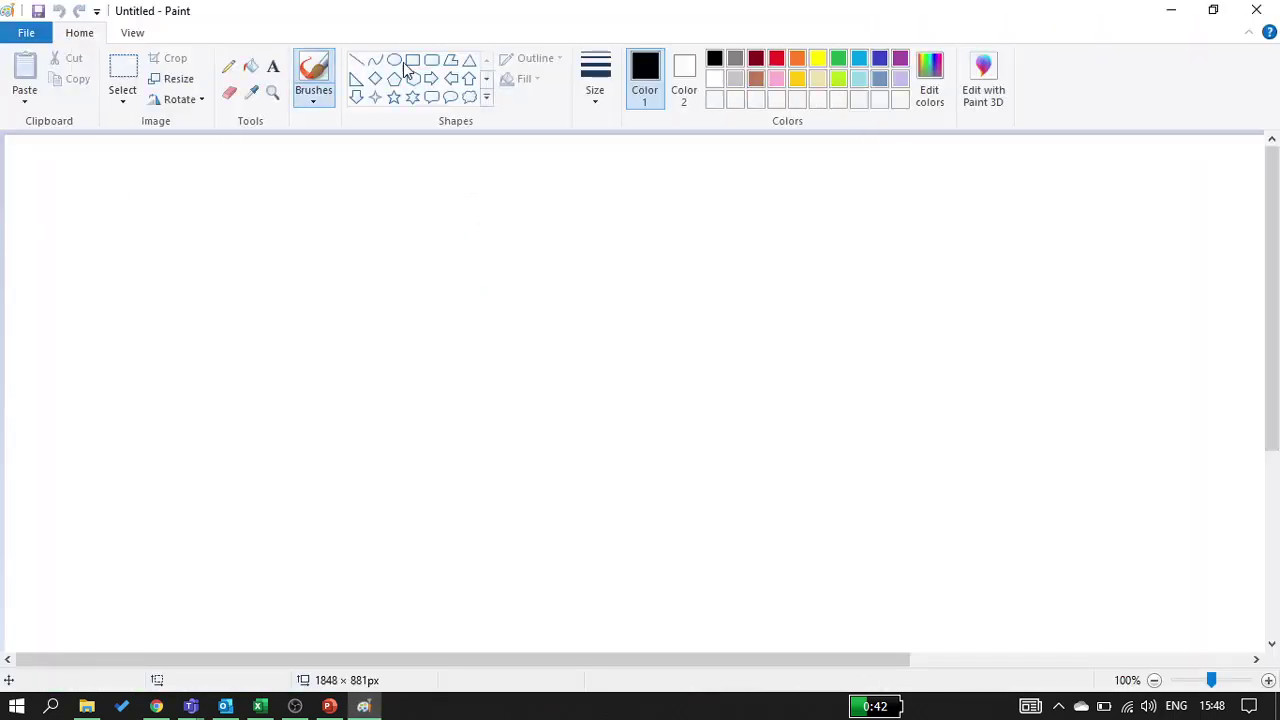
Draw a large triangle on the right side of the canvas
{"action": "left_click", "coordinate": [468, 62]}
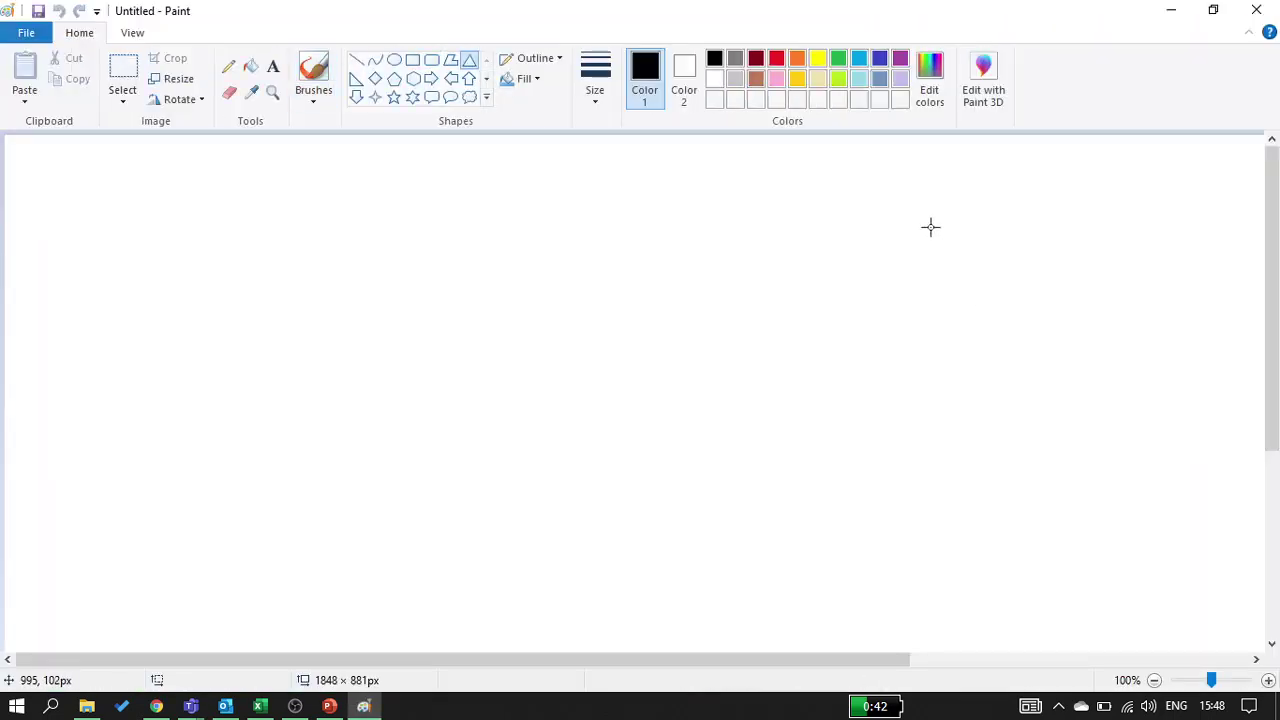
{"action": "left_click_drag", "start_coordinate": [840, 186], "coordinate": [1143, 440]}
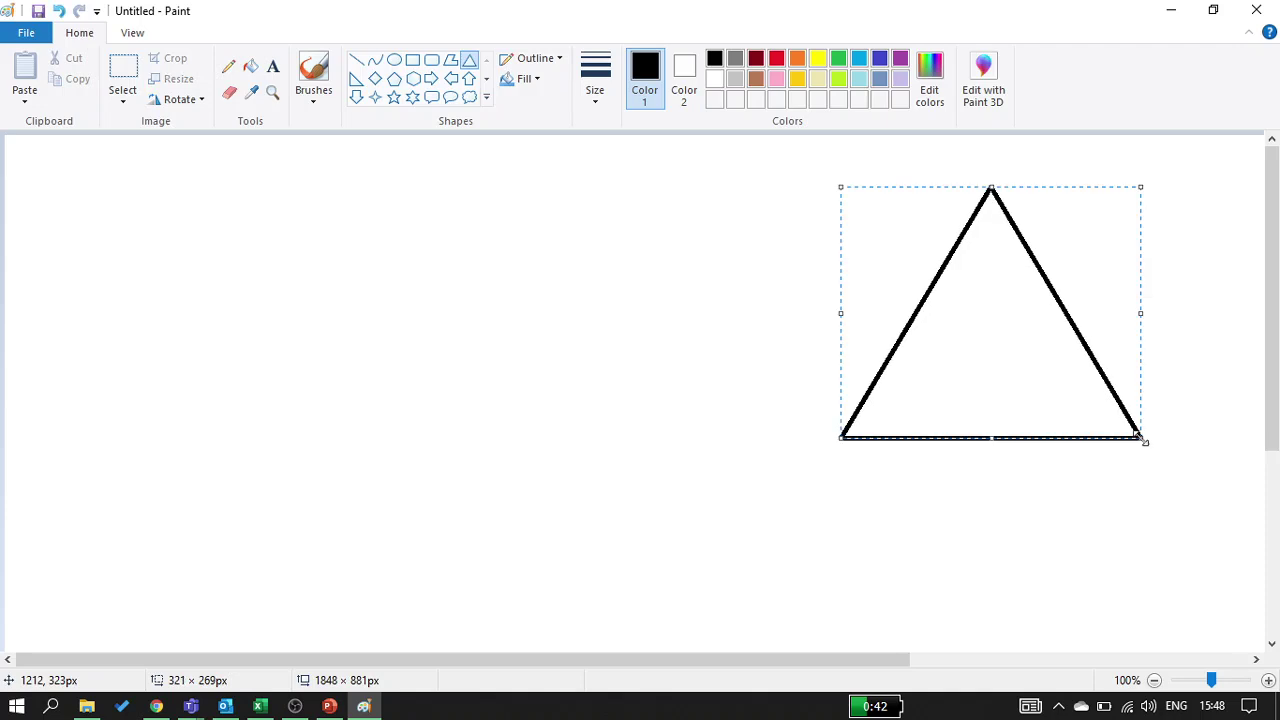
{"action": "left_click", "coordinate": [774, 349]}
Label the triangle 'VM' with '12.134.43.67' on the line below
{"action": "left_click", "coordinate": [272, 67]}
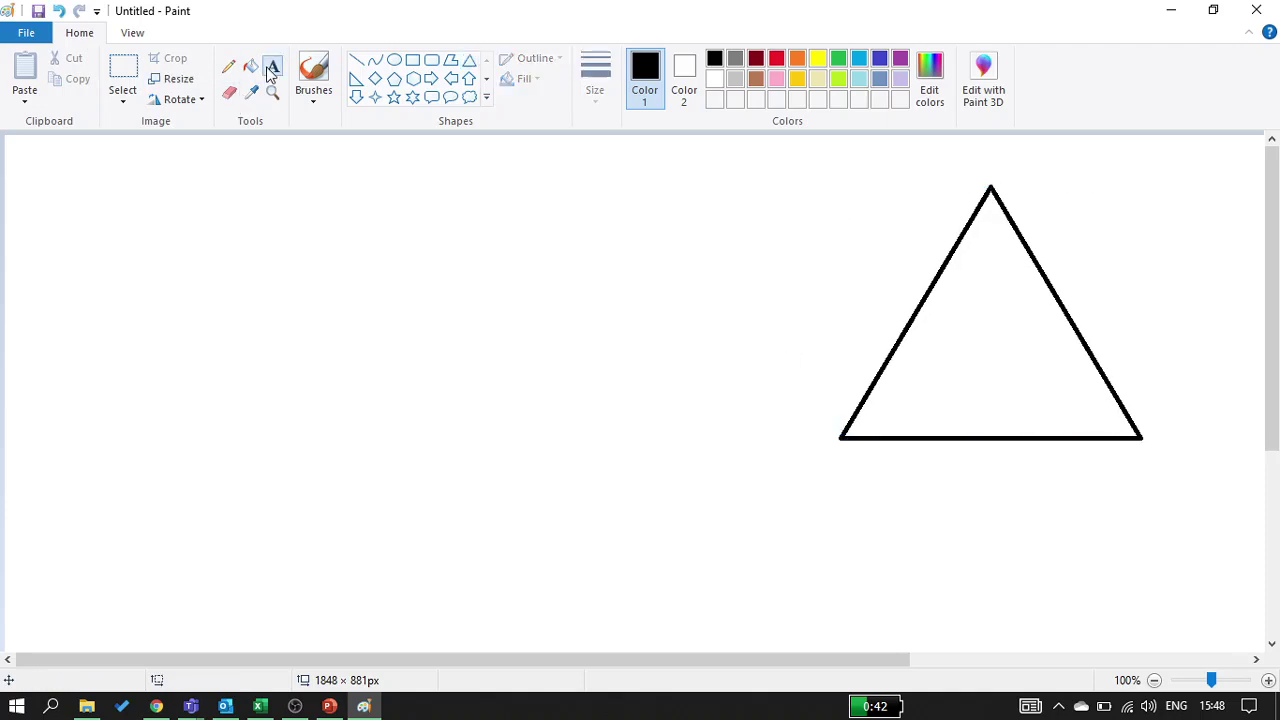
{"action": "left_click", "coordinate": [947, 346]}
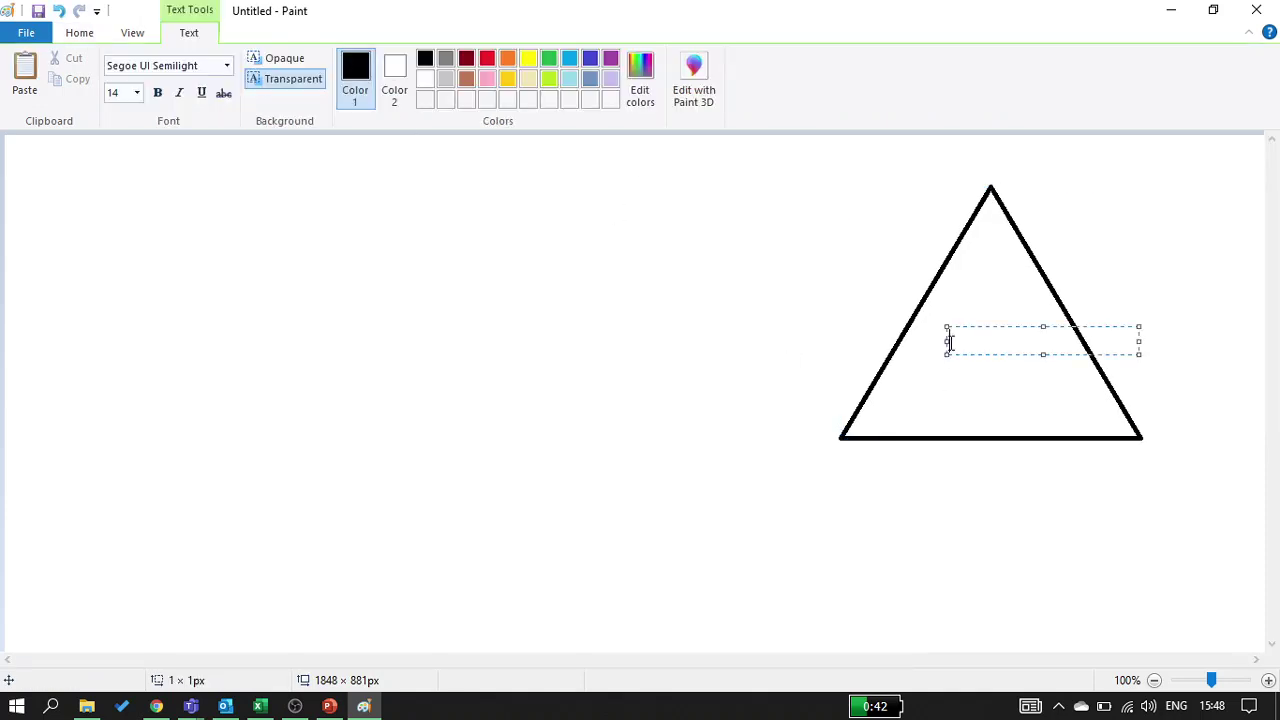
{"action": "type", "text": "VM"}
{"action": "key", "text": "Return"}
{"action": "key", "text": "Return"}
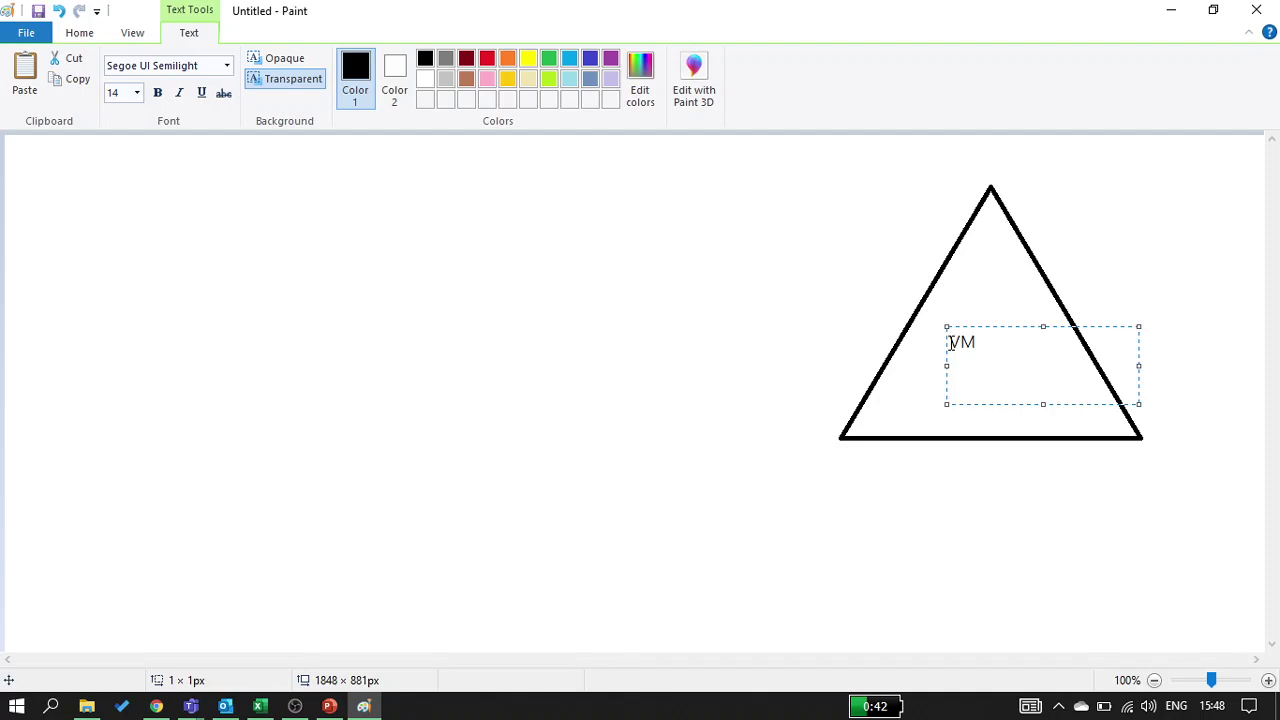
{"action": "type", "text": "12.134.43.67"}
{"action": "left_click", "coordinate": [901, 523]}
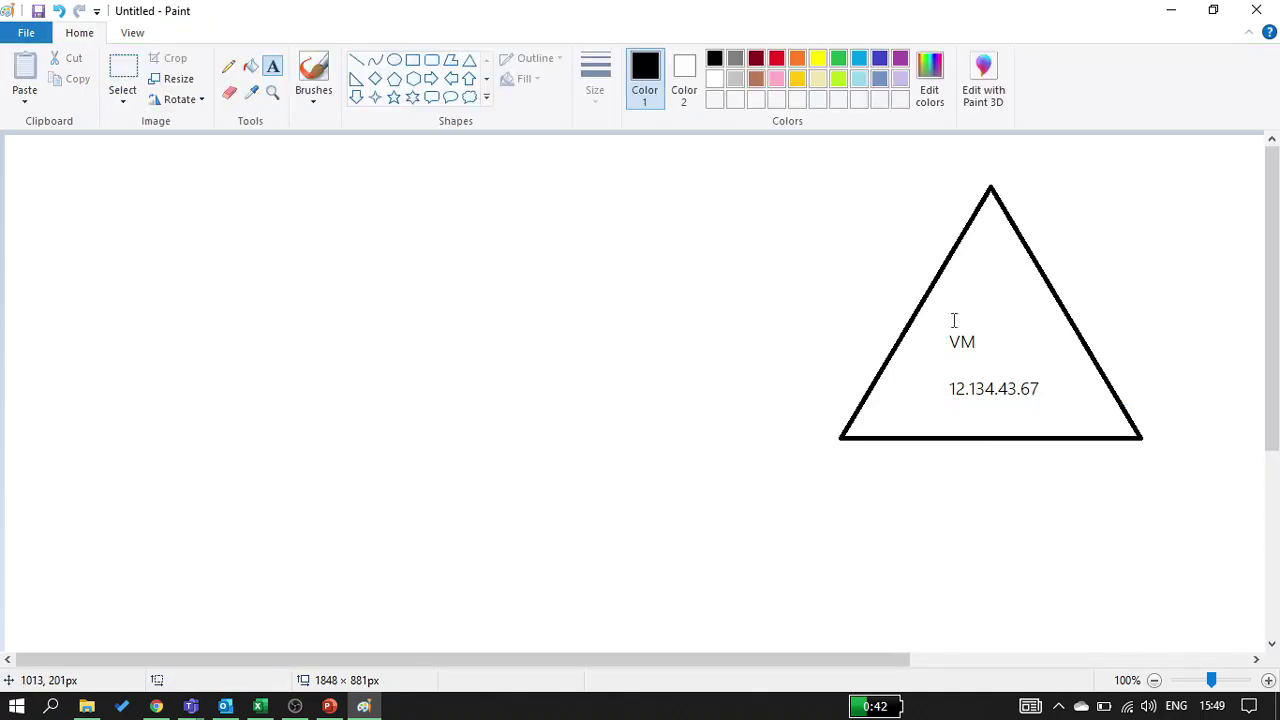
Add a 'site data' label above VM inside the triangle
{"action": "left_click", "coordinate": [978, 288]}
{"action": "type", "text": "data"}
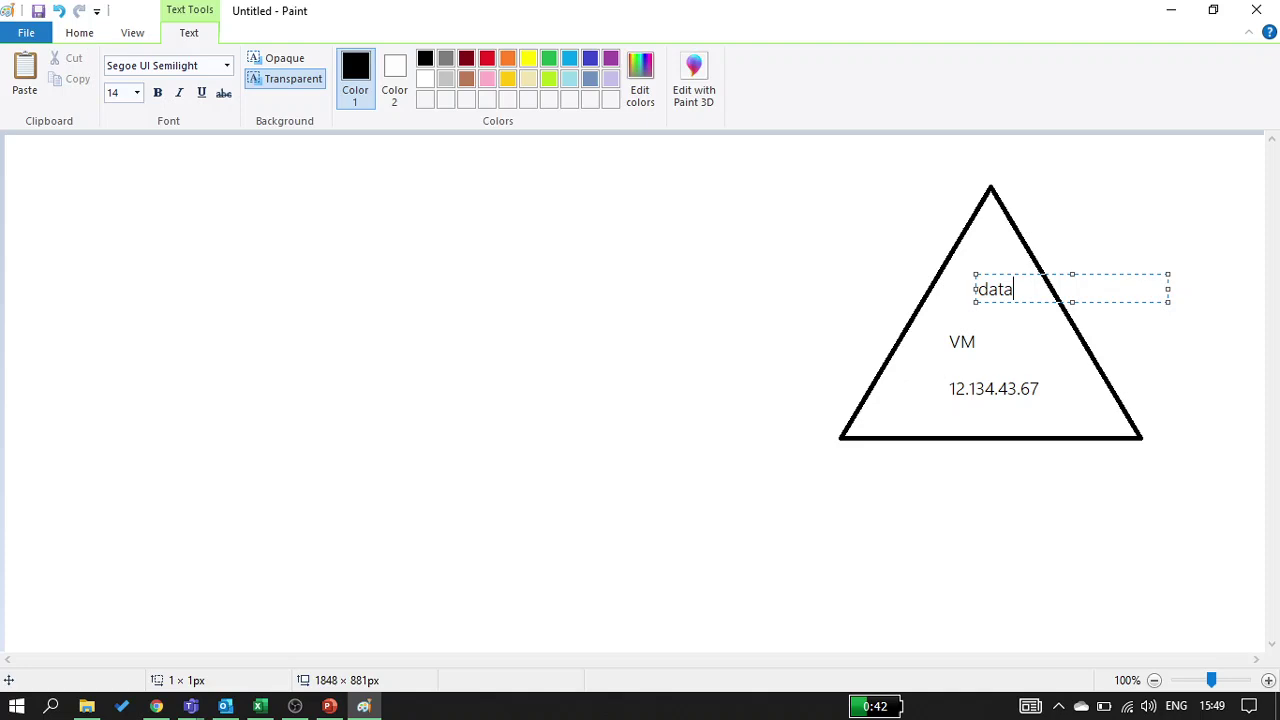
{"action": "left_click", "coordinate": [977, 289]}
{"action": "type", "text": "site"}
{"action": "left_click", "coordinate": [391, 446]}
{"action": "left_click", "coordinate": [412, 60]}
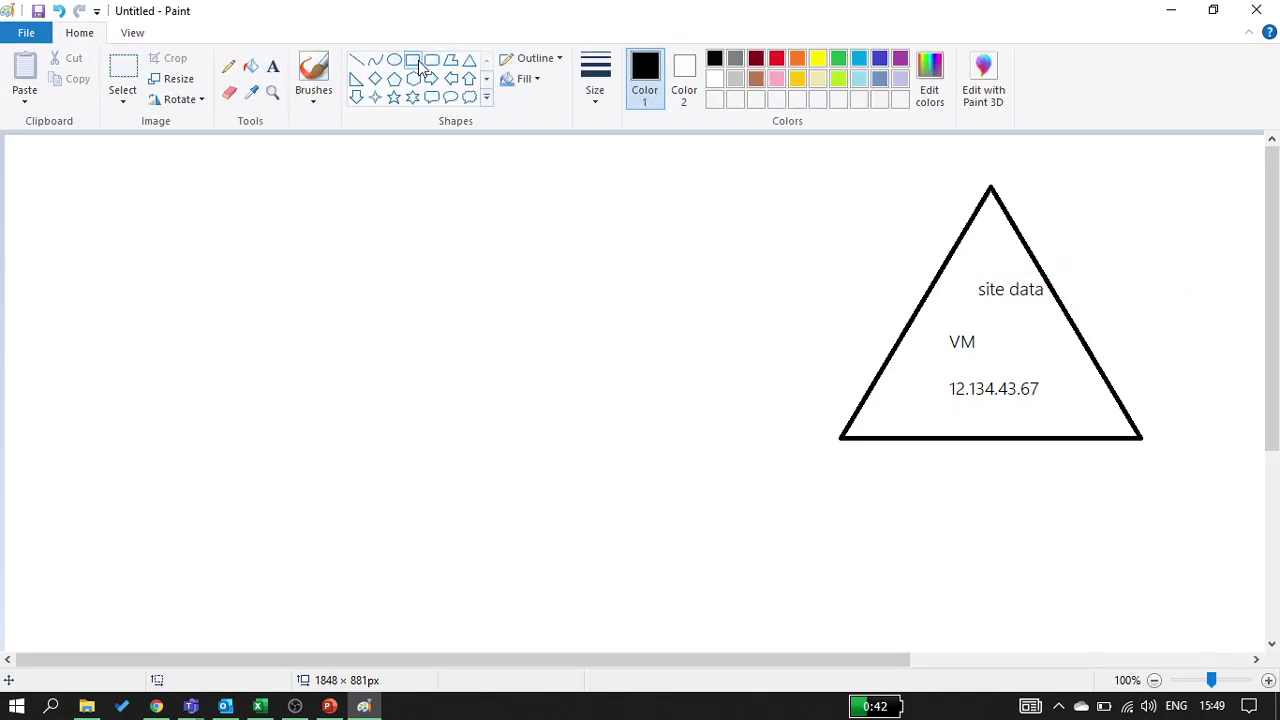
Draw an empty rectangle at upper left and a pentagon at bottom centre, starting a label inside it
{"action": "left_click_drag", "start_coordinate": [40, 213], "coordinate": [365, 348]}
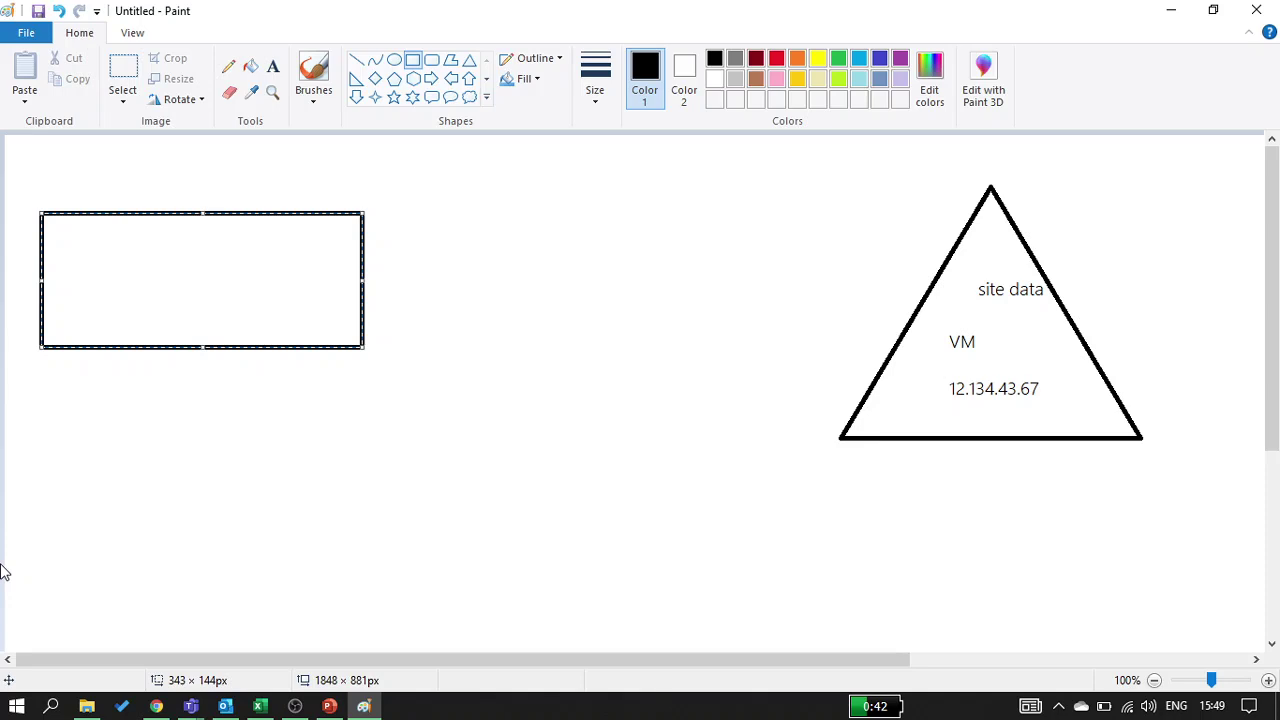
{"action": "left_click", "coordinate": [3, 571]}
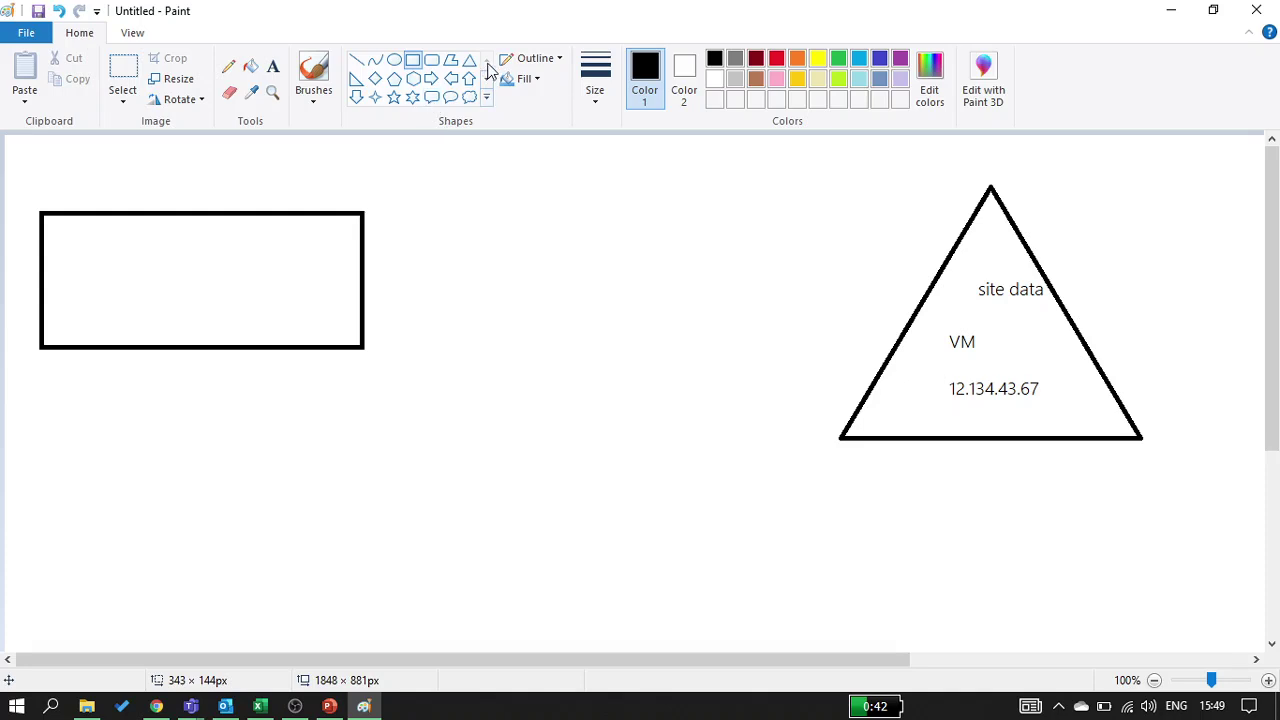
{"action": "left_click", "coordinate": [394, 82]}
{"action": "left_click_drag", "start_coordinate": [462, 422], "coordinate": [716, 640]}
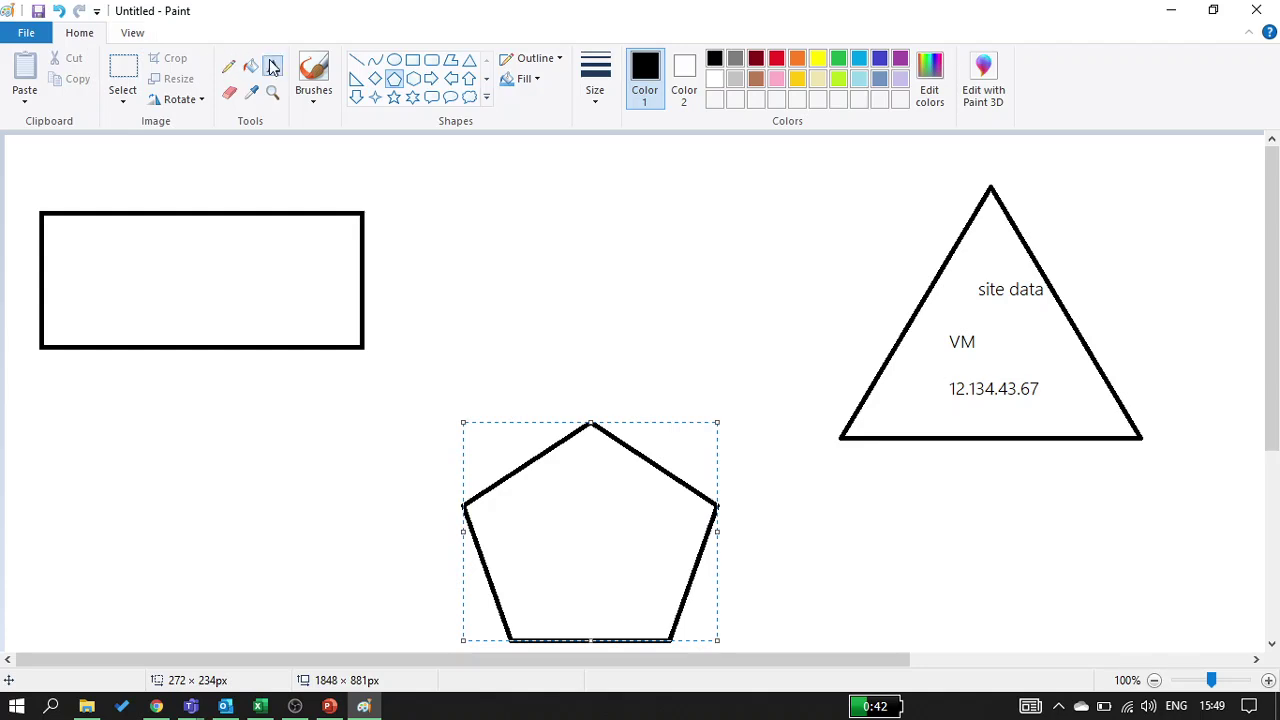
{"action": "left_click", "coordinate": [273, 67]}
{"action": "left_click", "coordinate": [532, 511]}
Label the pentagon 'Domain' with 'technext.in' on the line below
{"action": "type", "text": "D"}
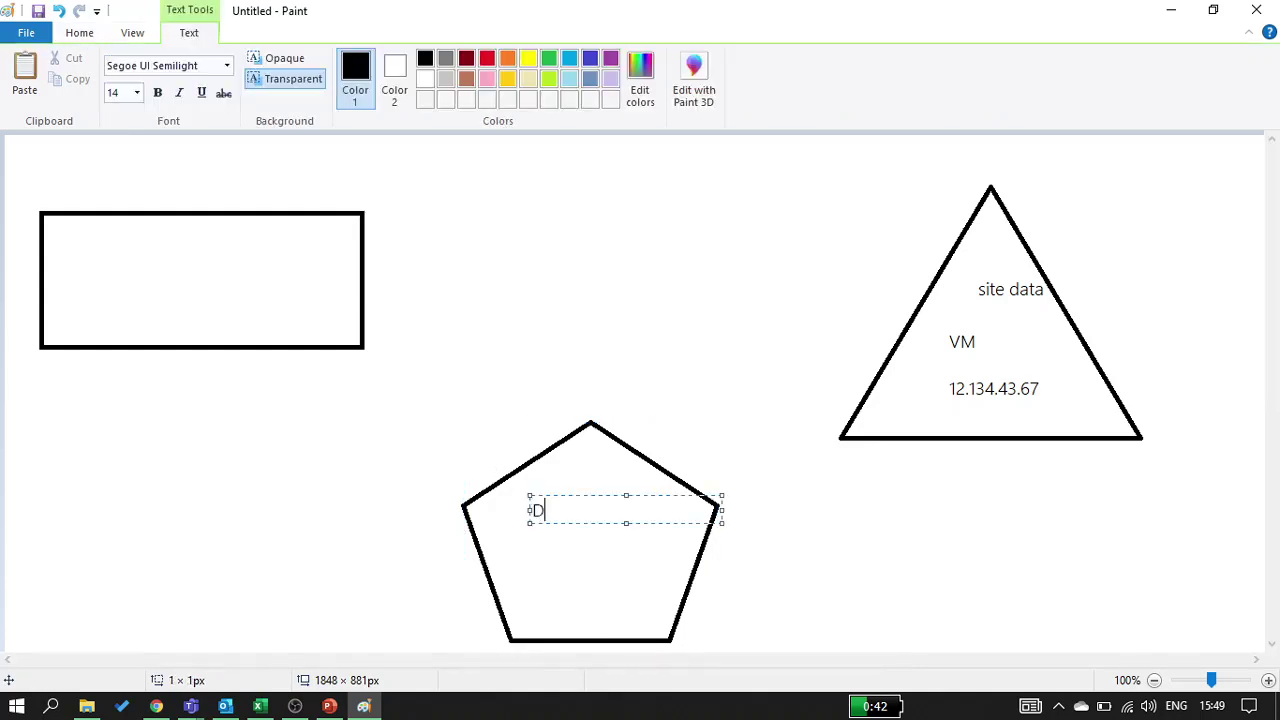
{"action": "type", "text": "omain"}
{"action": "key", "text": "Return"}
{"action": "type", "text": "t"}
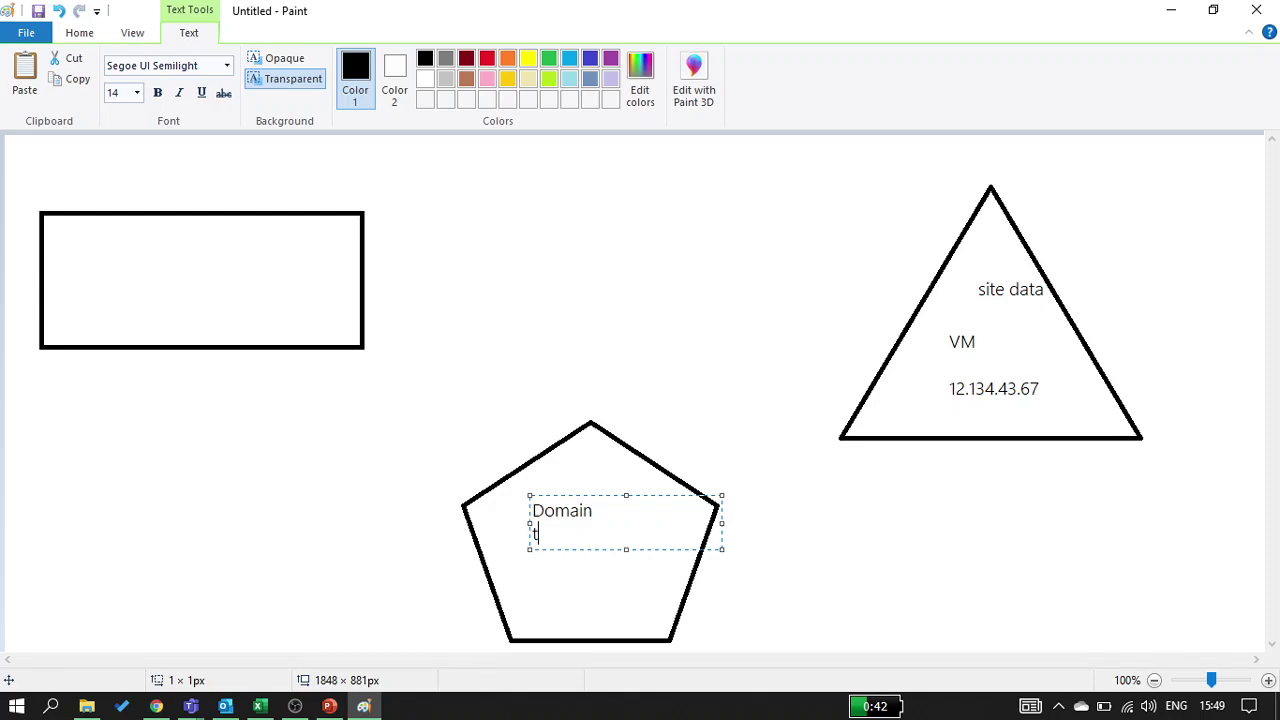
{"action": "type", "text": "echnext.in"}
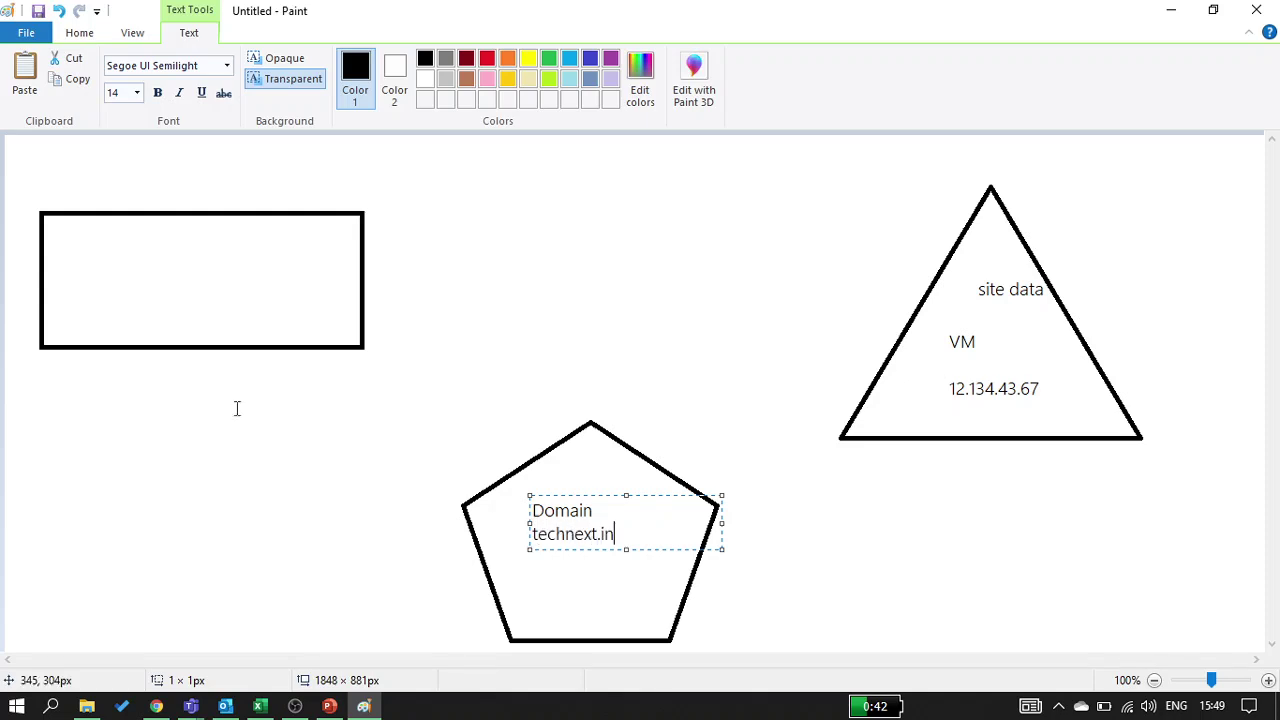
{"action": "left_click", "coordinate": [473, 487]}
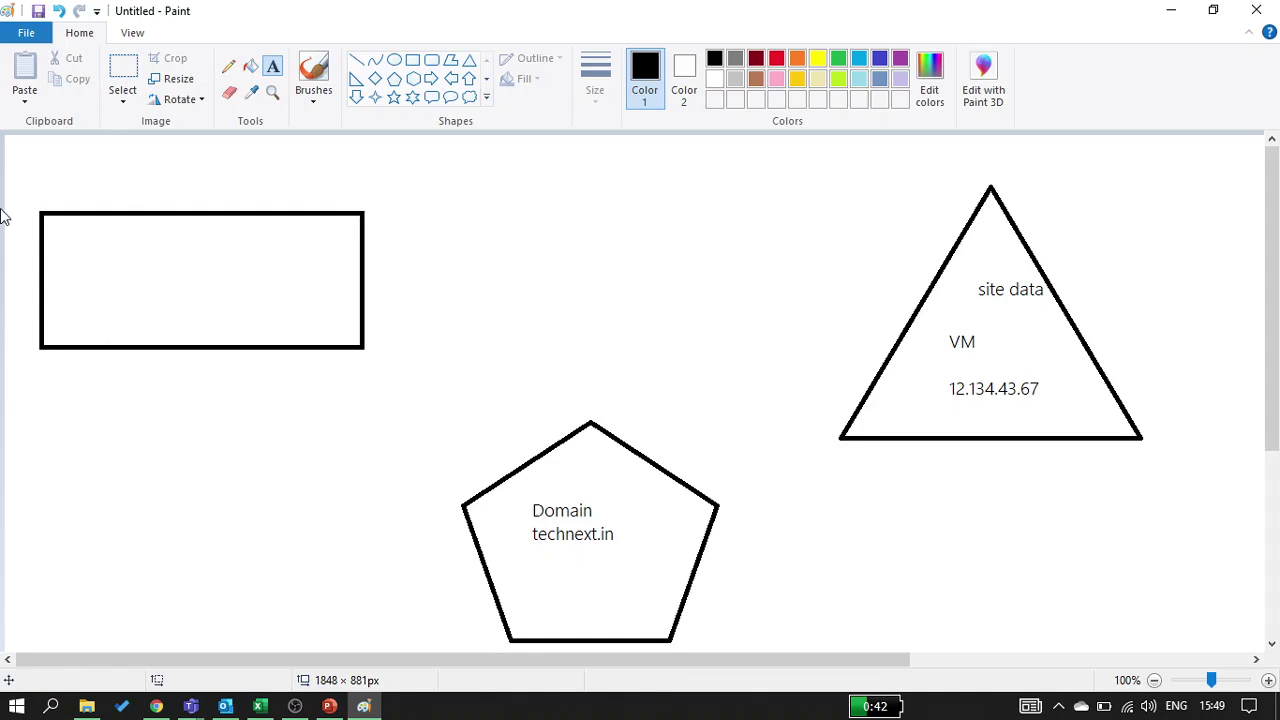
Label the rectangle 'laptop' with 'technext.in' on the line below
{"action": "left_click", "coordinate": [151, 229]}
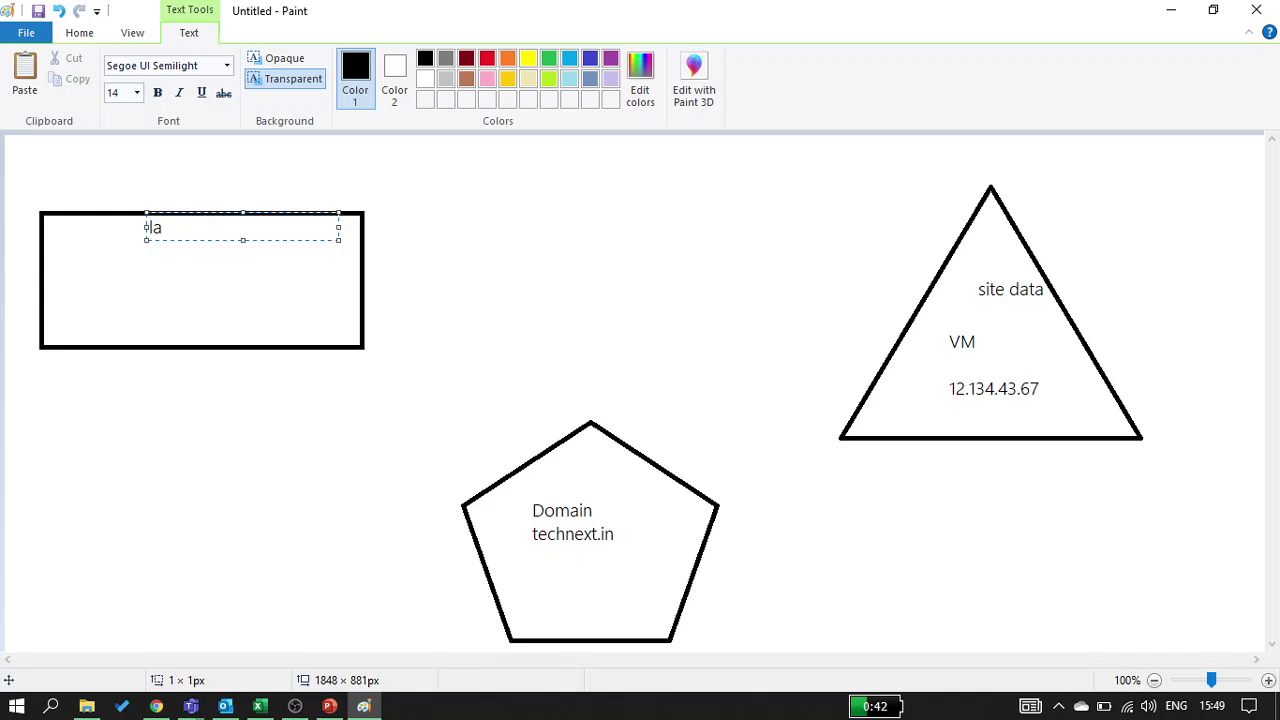
{"action": "type", "text": "laptop"}
{"action": "key", "text": "Return"}
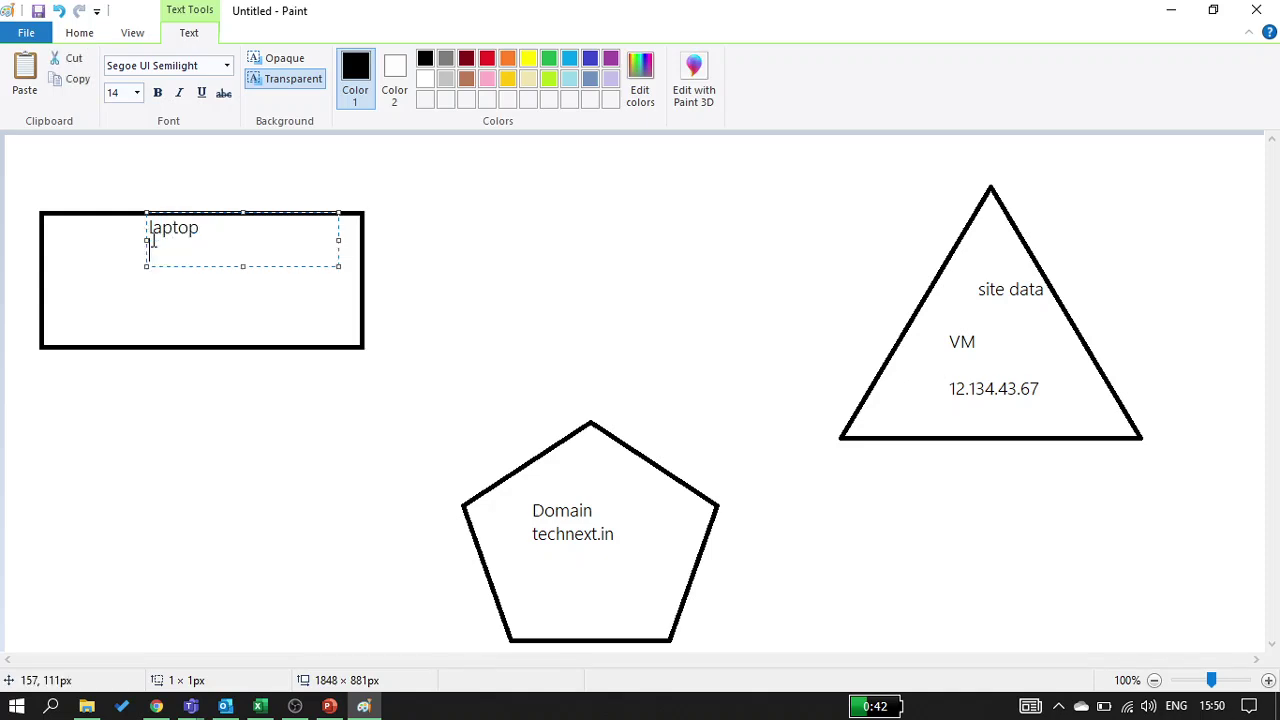
{"action": "type", "text": "technext.in"}
{"action": "left_click", "coordinate": [109, 383]}
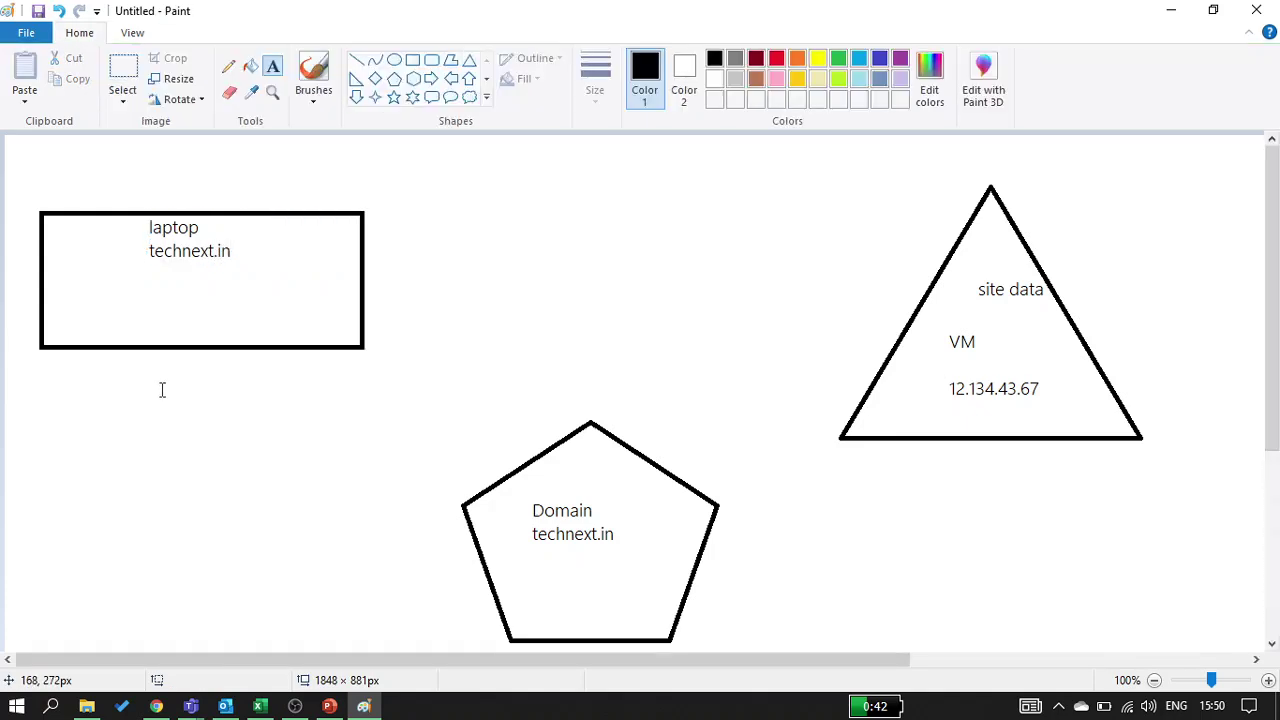
{"action": "left_click", "coordinate": [229, 70]}
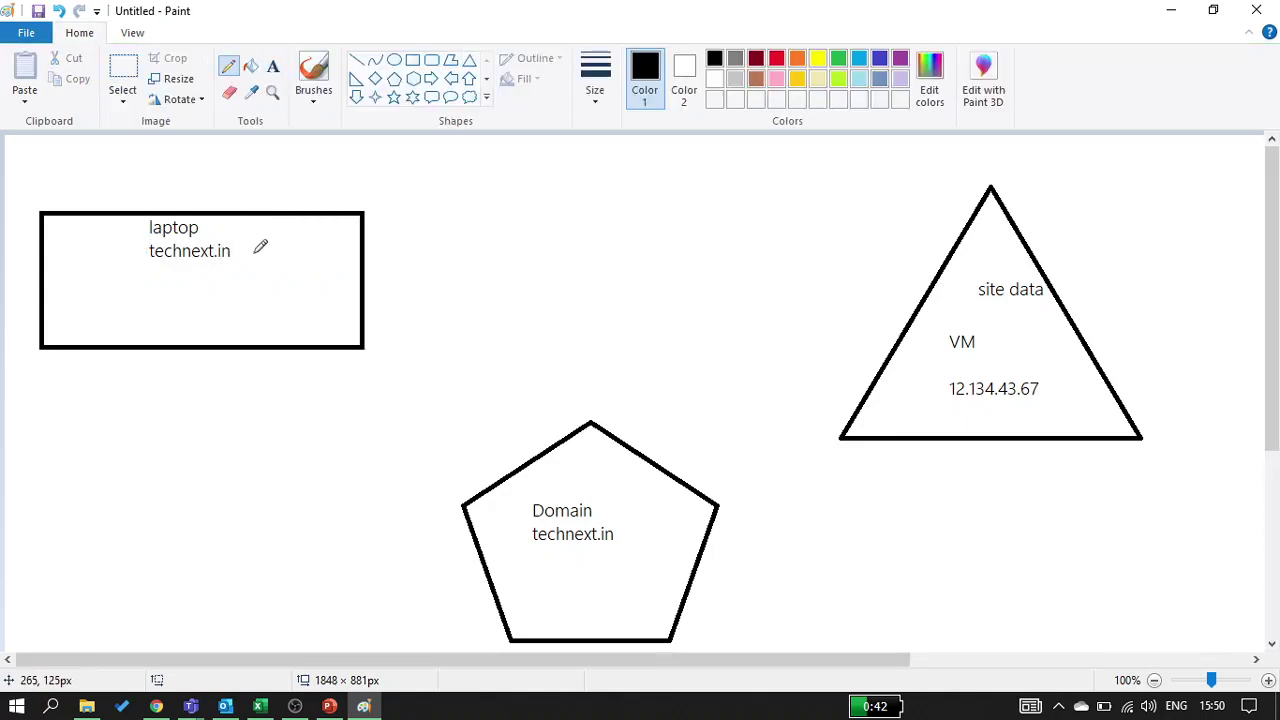
{"action": "mouse_move", "coordinate": [242, 254]}
{"action": "left_mouse_down"}
{"action": "mouse_move", "coordinate": [850, 330]}
{"action": "mouse_move", "coordinate": [915, 377]}
{"action": "left_mouse_up"}
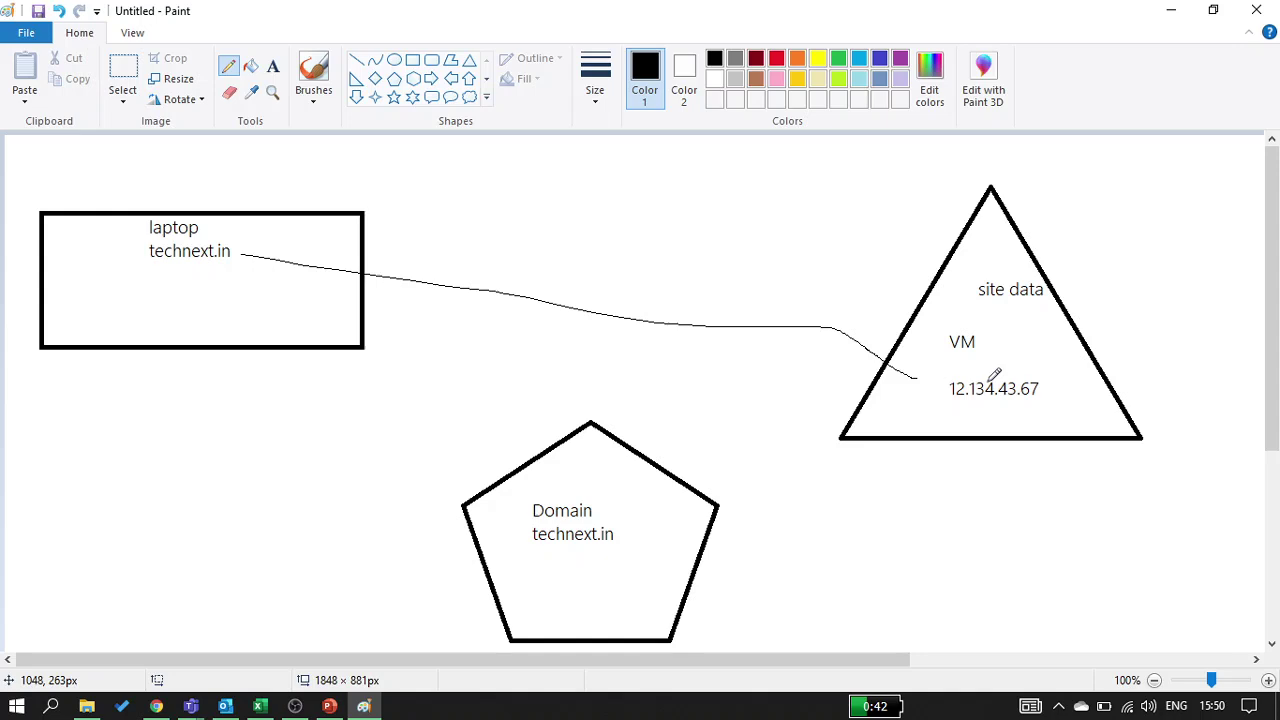
{"action": "key", "text": "ctrl+z"}
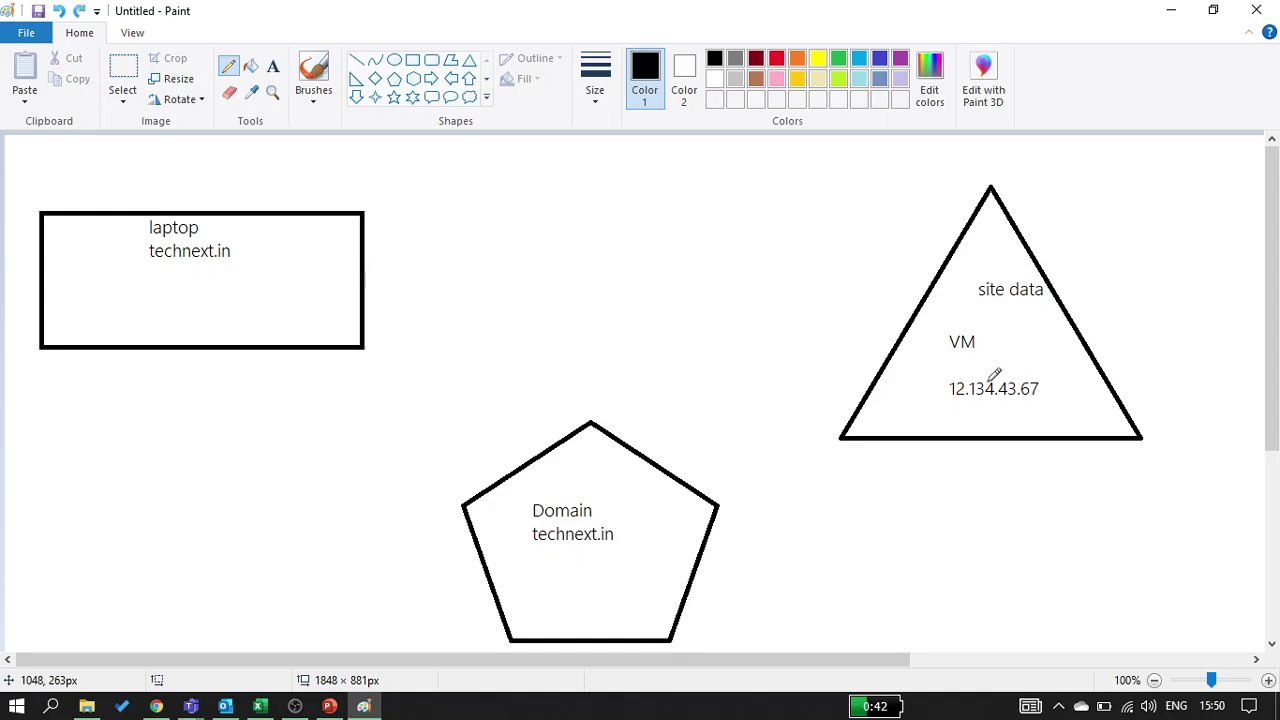
{"action": "left_click", "coordinate": [272, 68]}
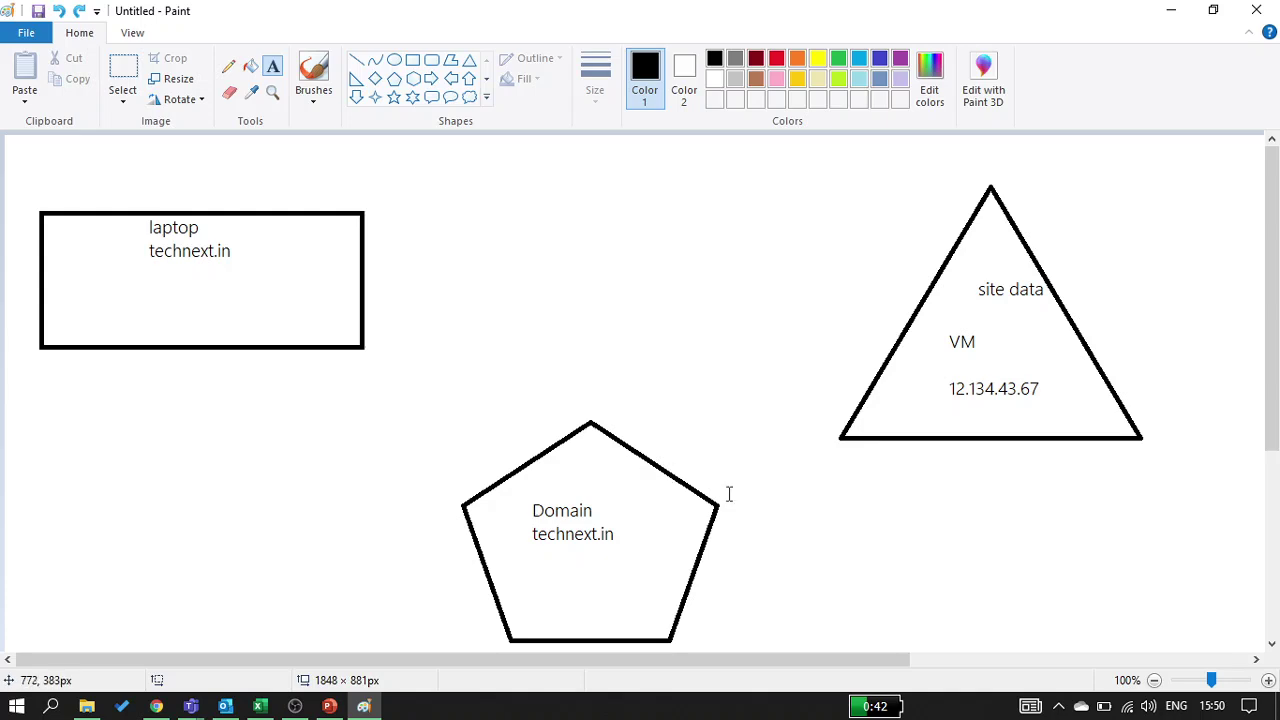
Add a 'DNS' label beside 'Domain' in the pentagon
{"action": "left_click", "coordinate": [631, 536]}
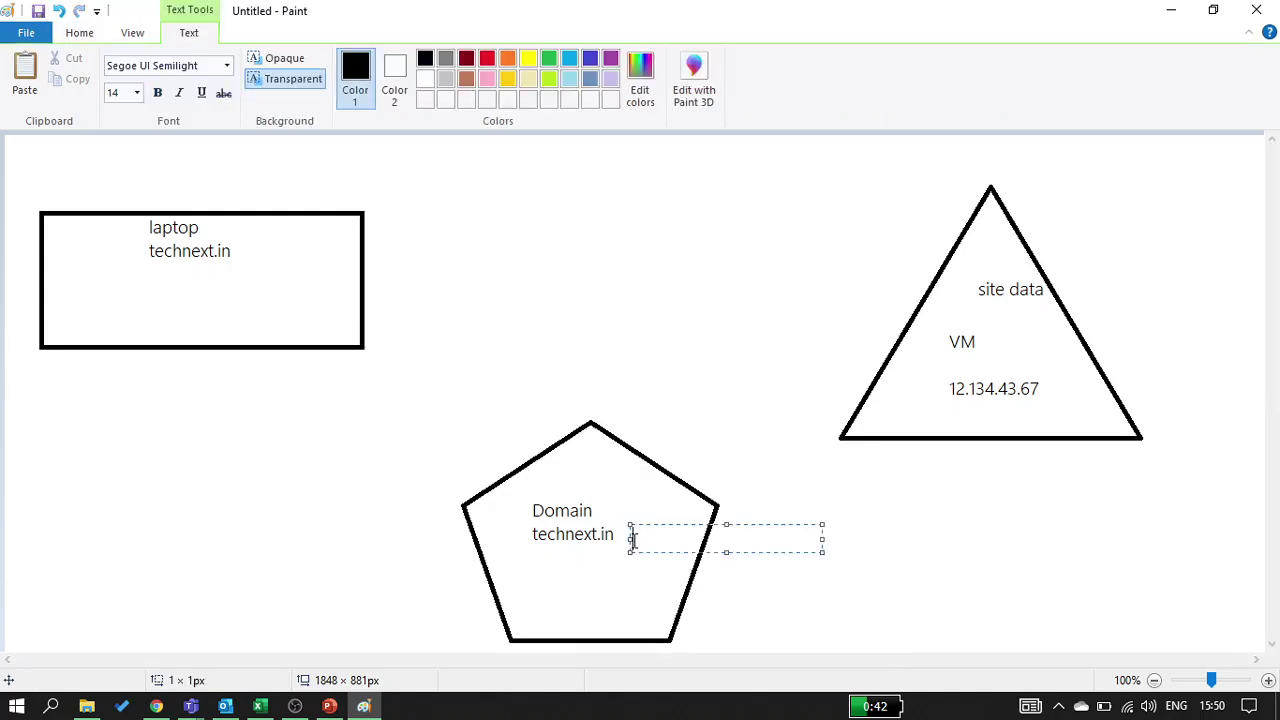
{"action": "type", "text": "DNS"}
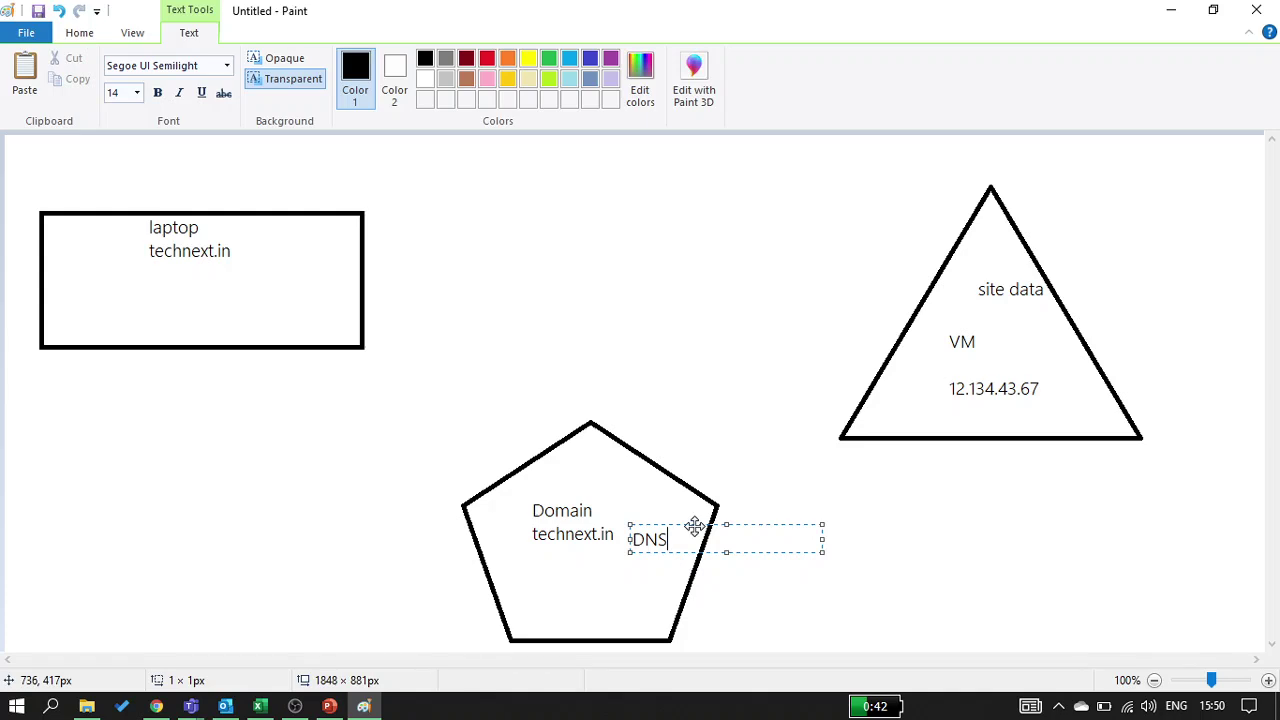
{"action": "left_click_drag", "start_coordinate": [694, 526], "coordinate": [688, 509]}
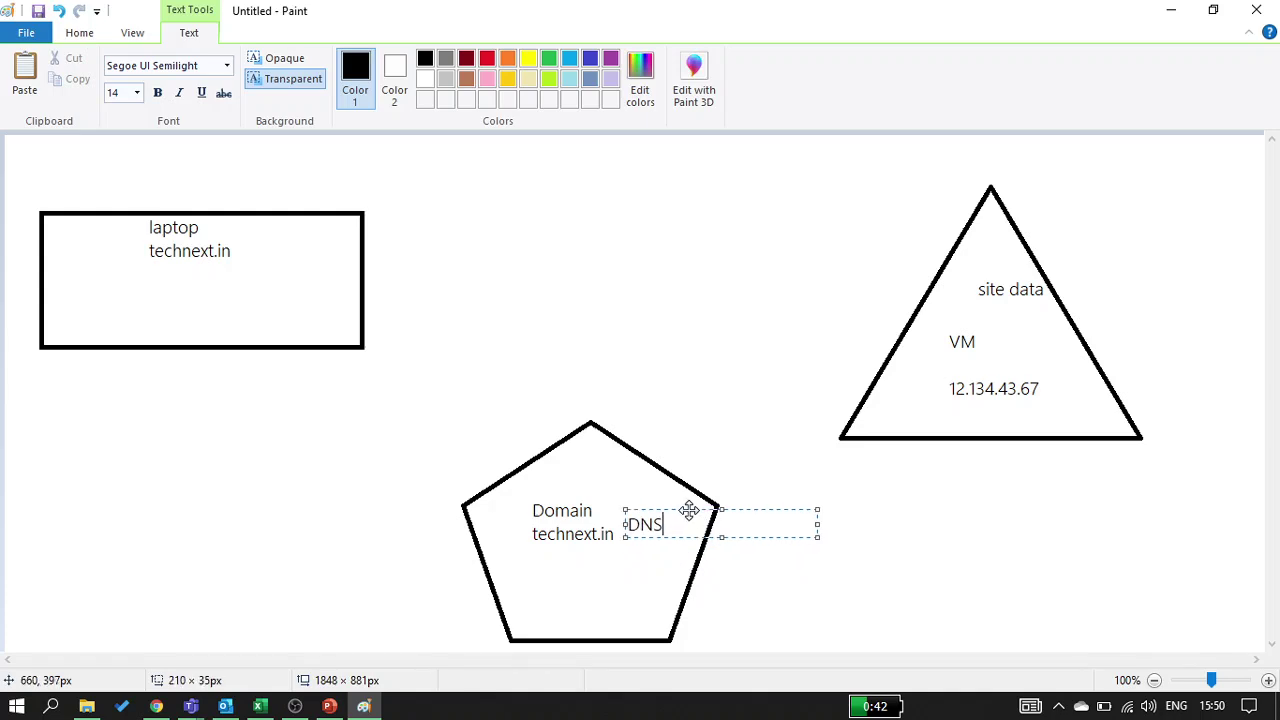
{"action": "left_click", "coordinate": [271, 480]}
Add a 'godaddy' label above 'Domain' in the pentagon
{"action": "left_click", "coordinate": [536, 470]}
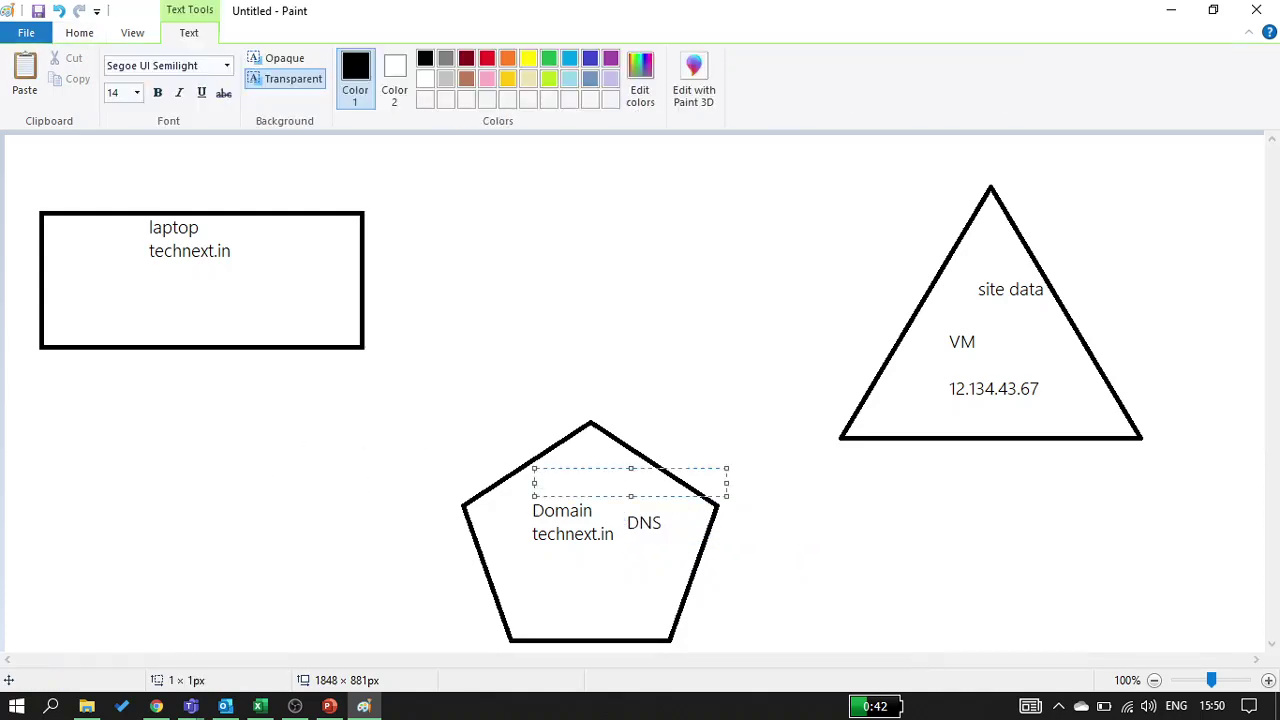
{"action": "type", "text": "godaddy"}
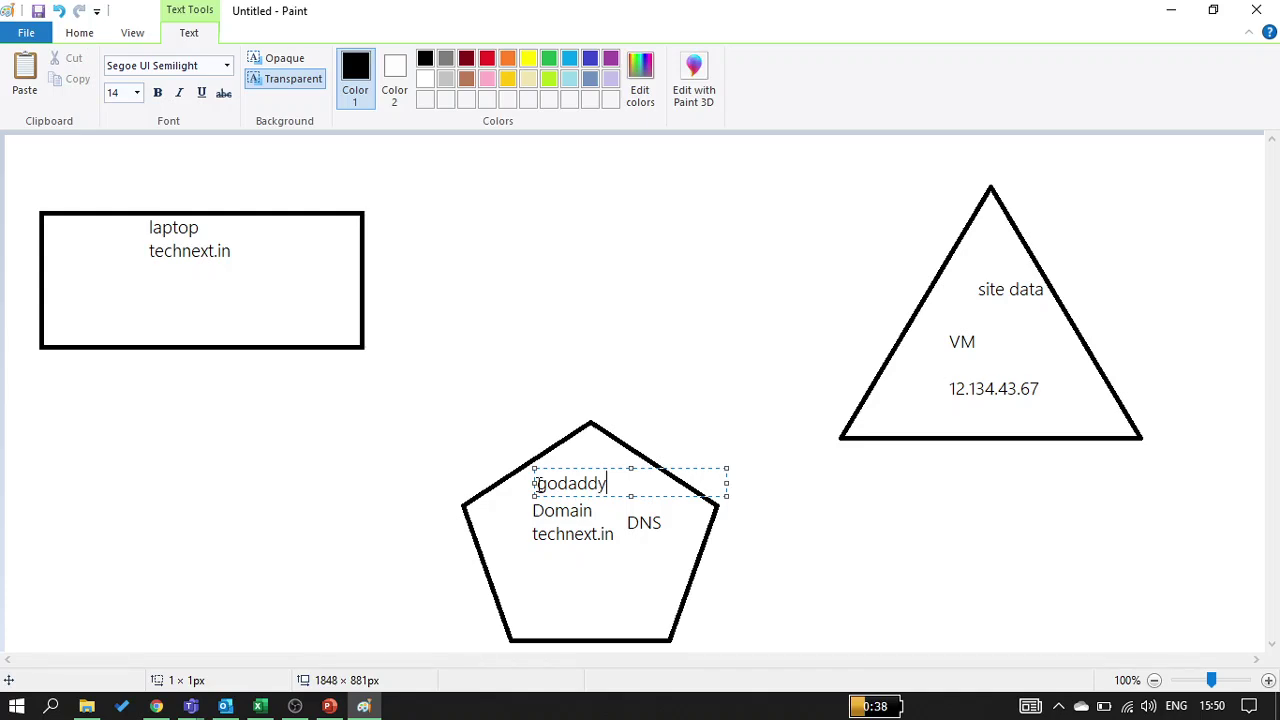
{"action": "left_click", "coordinate": [137, 486]}
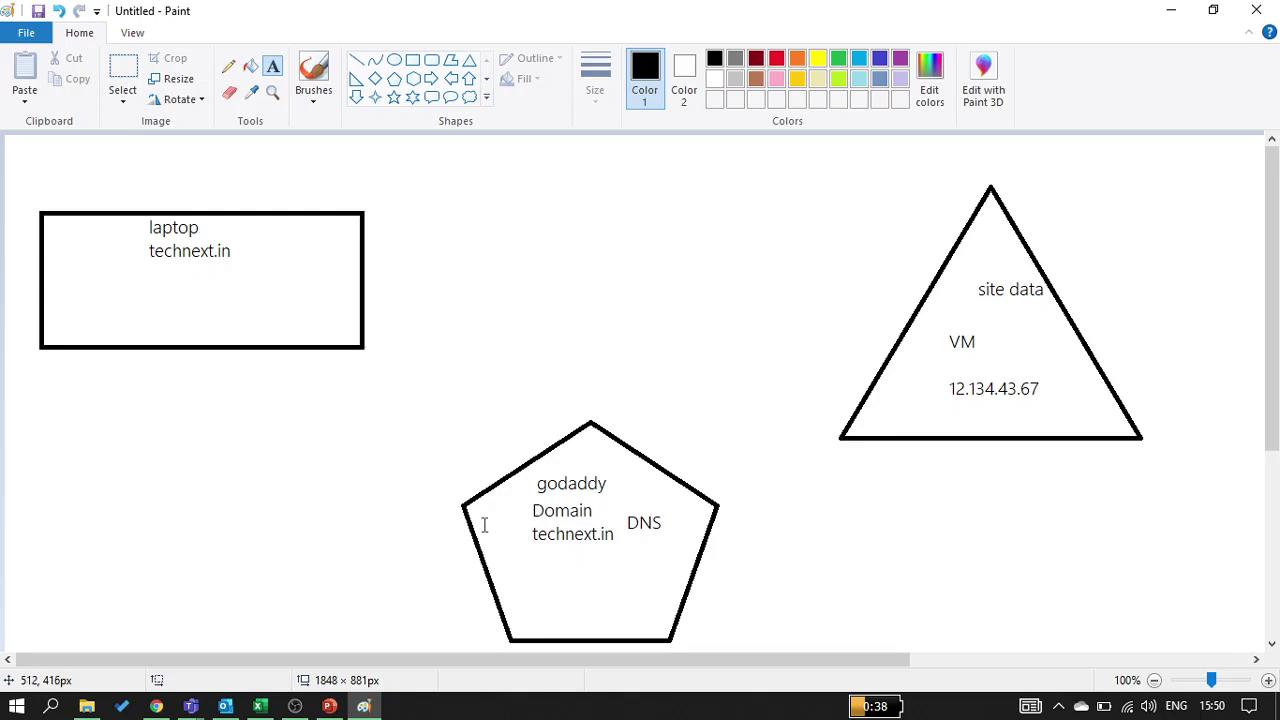
Write 'ICCANN' just to the right of the pentagon
{"action": "left_click", "coordinate": [736, 521]}
{"action": "type", "text": "ICC"}
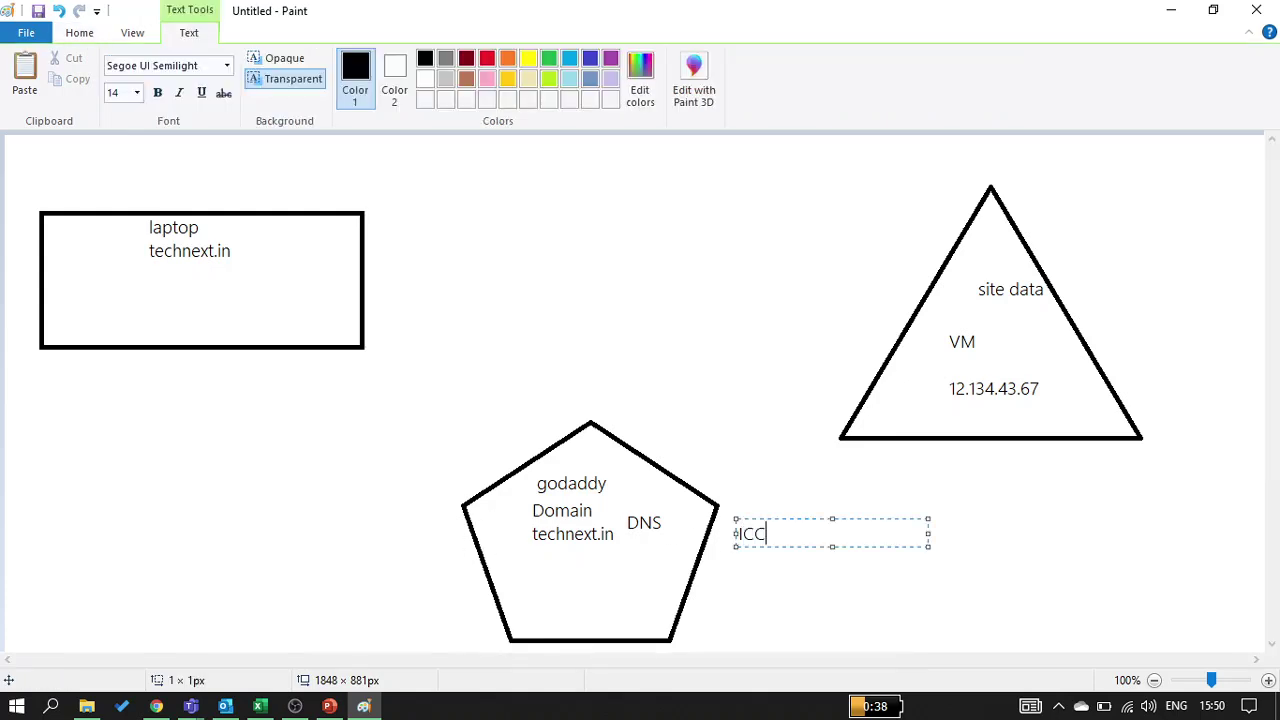
{"action": "type", "text": "ANN"}
{"action": "left_click", "coordinate": [741, 604]}
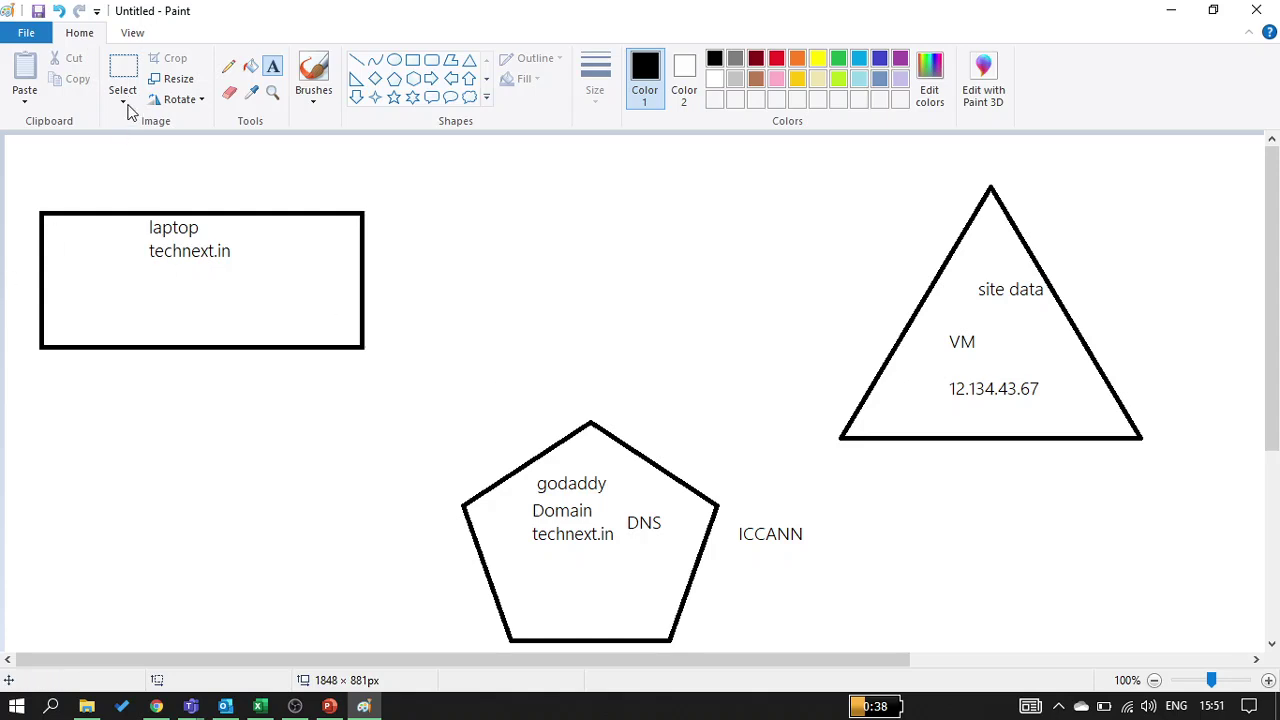
Underline technext.in in the laptop box with the pencil, then briefly check the Teams meeting
{"action": "left_click", "coordinate": [228, 66]}
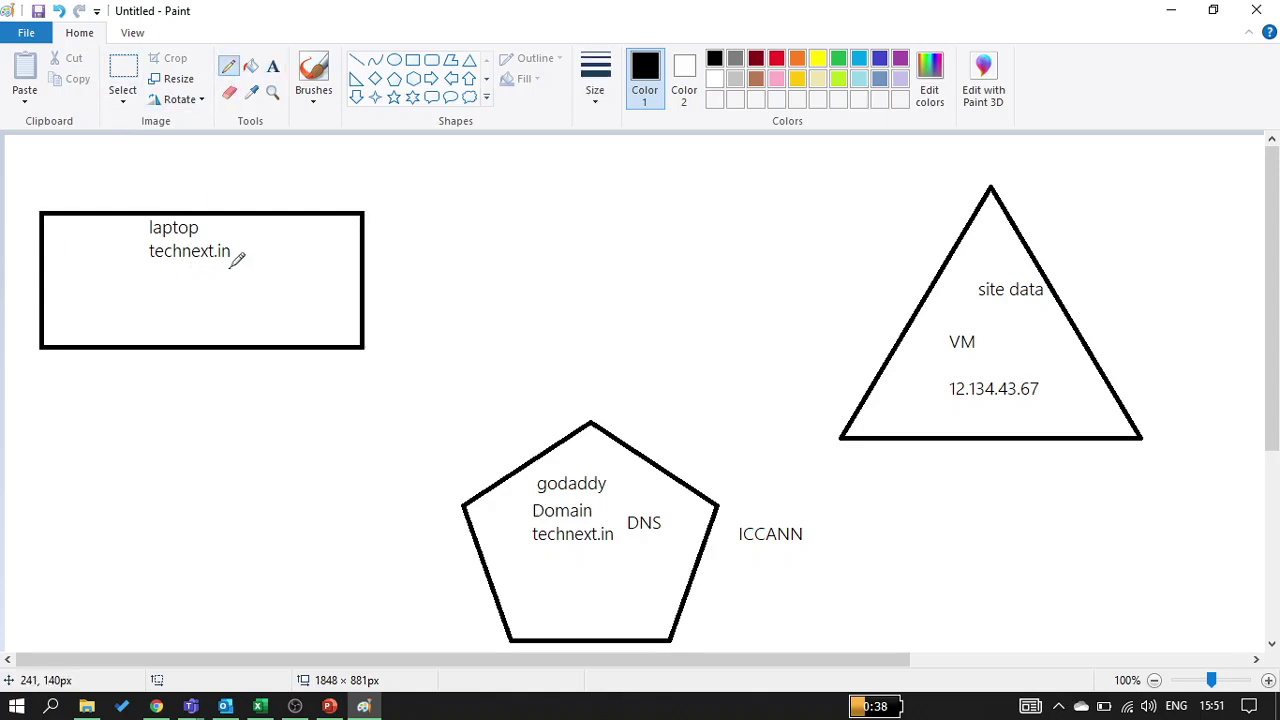
{"action": "mouse_move", "coordinate": [231, 267]}
{"action": "left_mouse_down"}
{"action": "mouse_move", "coordinate": [143, 267]}
{"action": "mouse_move", "coordinate": [246, 296]}
{"action": "mouse_move", "coordinate": [555, 555]}
{"action": "mouse_move", "coordinate": [670, 548]}
{"action": "mouse_move", "coordinate": [678, 515]}
{"action": "mouse_move", "coordinate": [622, 494]}
{"action": "mouse_move", "coordinate": [634, 563]}
{"action": "mouse_move", "coordinate": [666, 554]}
{"action": "mouse_move", "coordinate": [652, 534]}
{"action": "mouse_move", "coordinate": [702, 488]}
{"action": "mouse_move", "coordinate": [840, 423]}
{"action": "mouse_move", "coordinate": [877, 420]}
{"action": "left_mouse_up"}
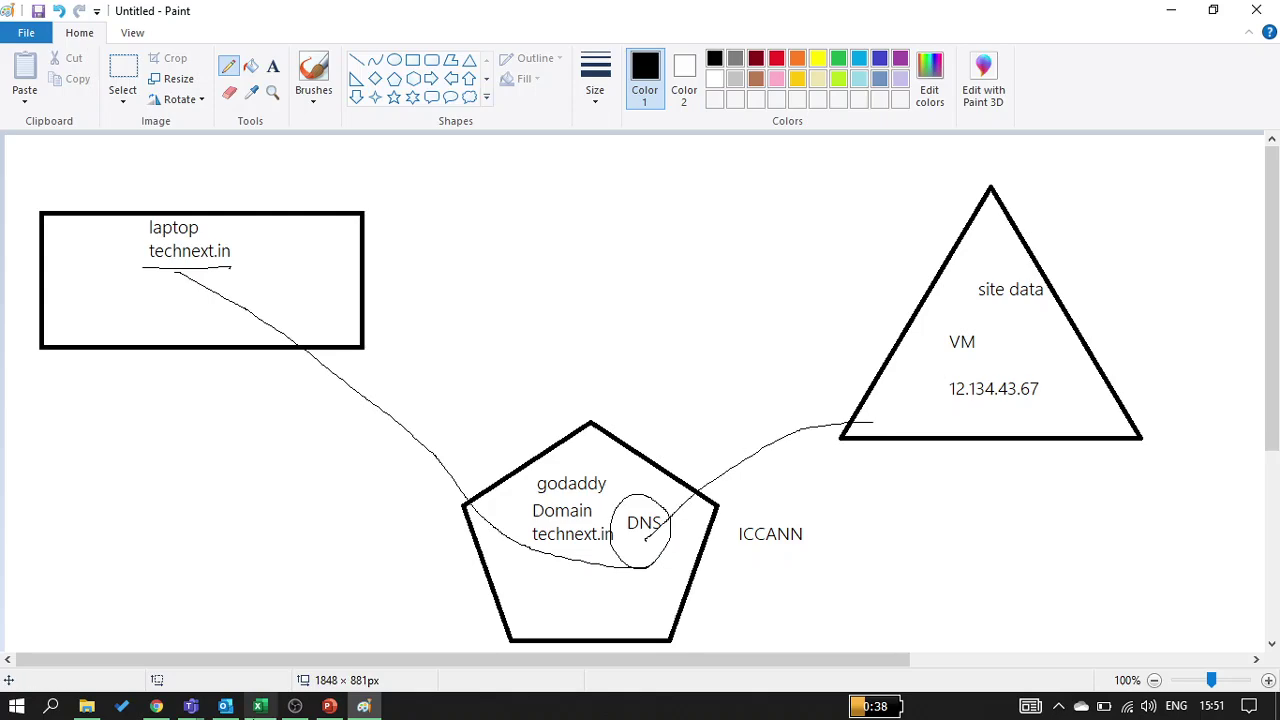
{"action": "left_click", "coordinate": [190, 706]}
{"action": "left_click", "coordinate": [275, 610]}
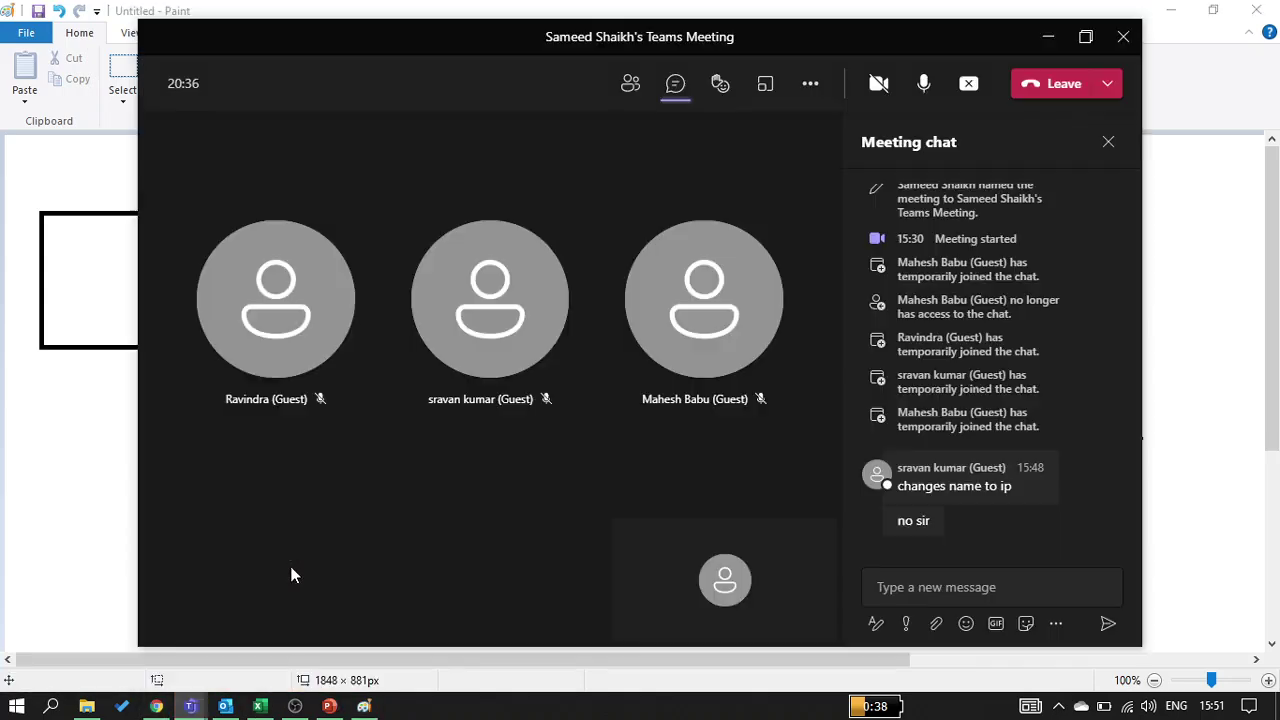
{"action": "left_click", "coordinate": [1036, 49]}
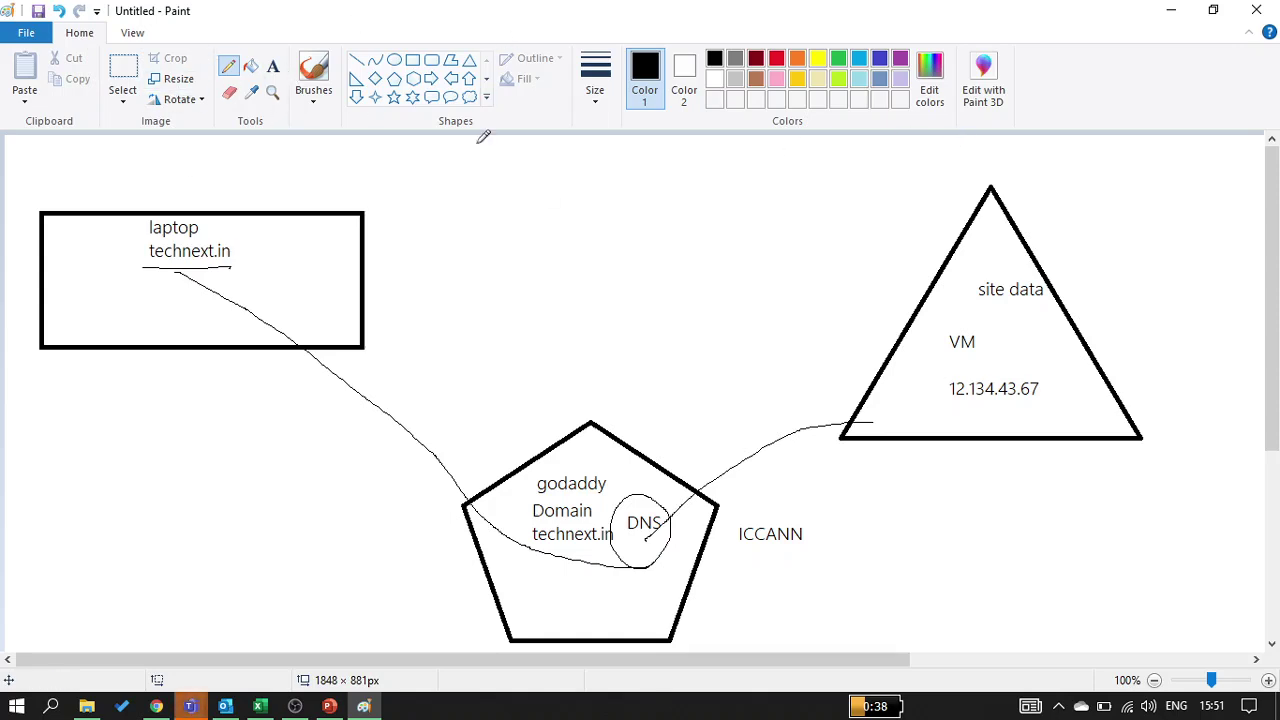
Surround the VM triangle with a rounded callout labelled 'Azuere' and draw a small triangle inside
{"action": "left_click", "coordinate": [431, 97]}
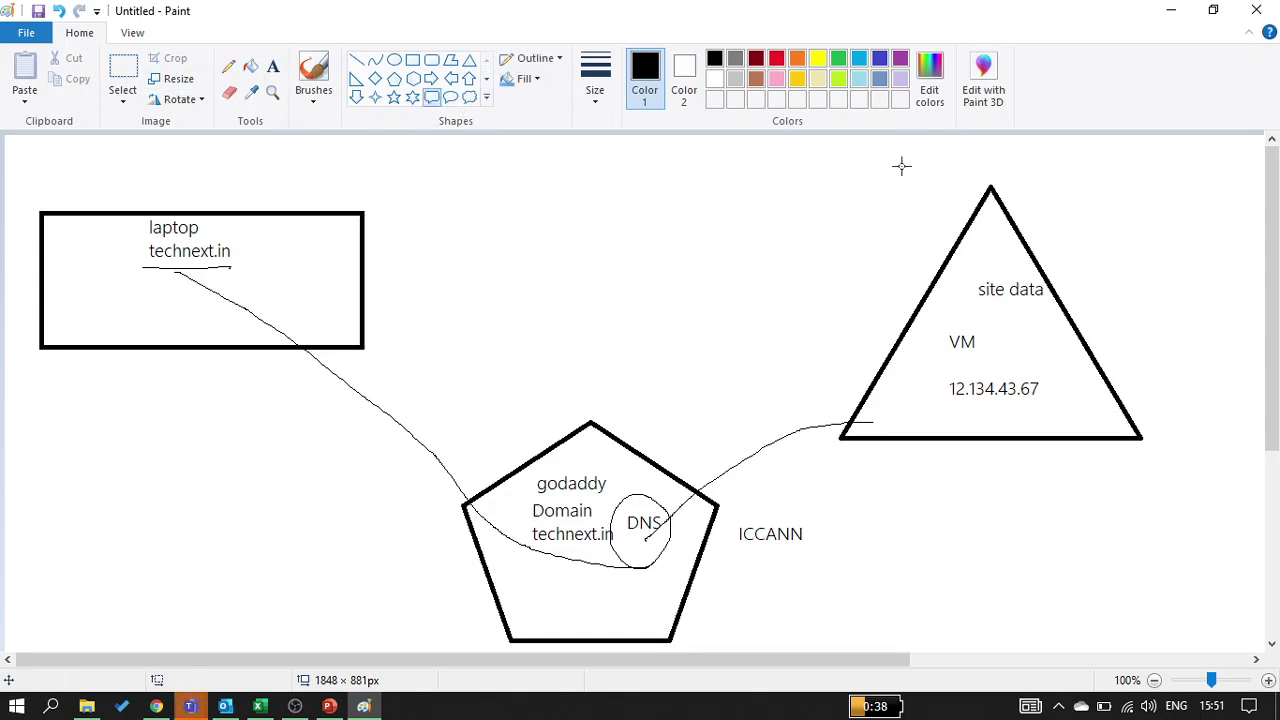
{"action": "left_click_drag", "start_coordinate": [1190, 166], "coordinate": [727, 484]}
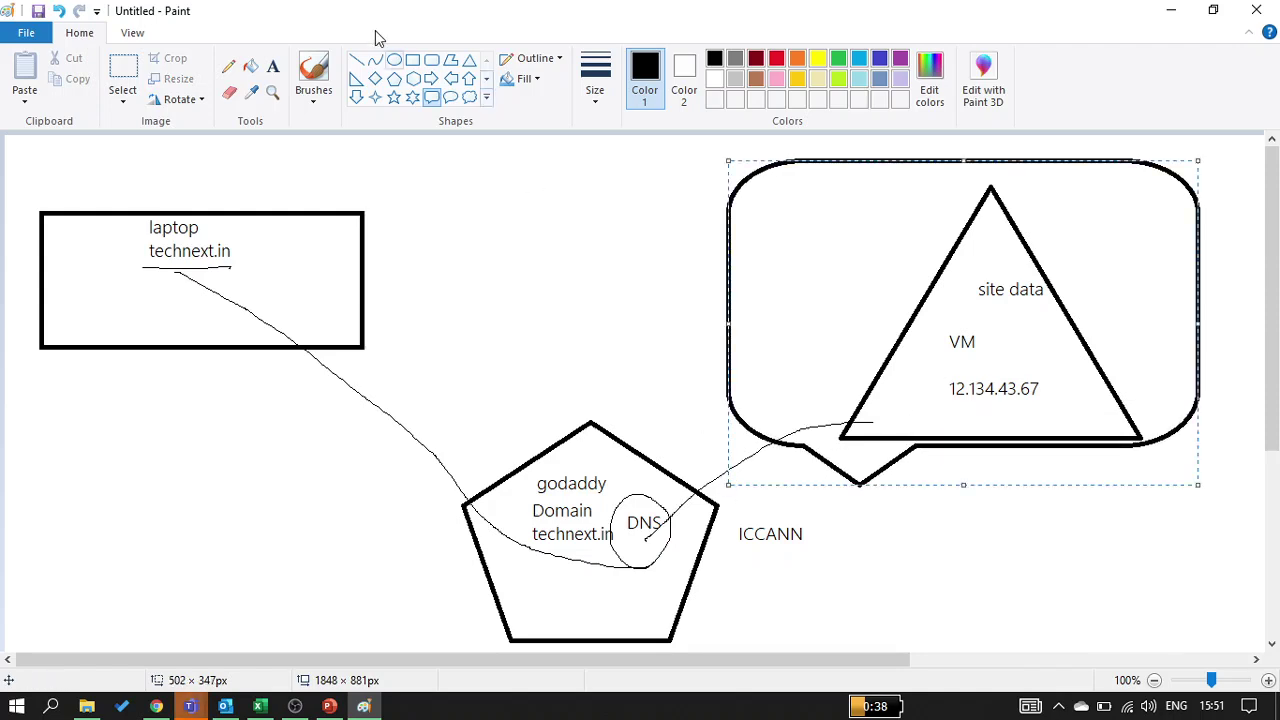
{"action": "left_click", "coordinate": [272, 66]}
{"action": "left_click", "coordinate": [806, 134]}
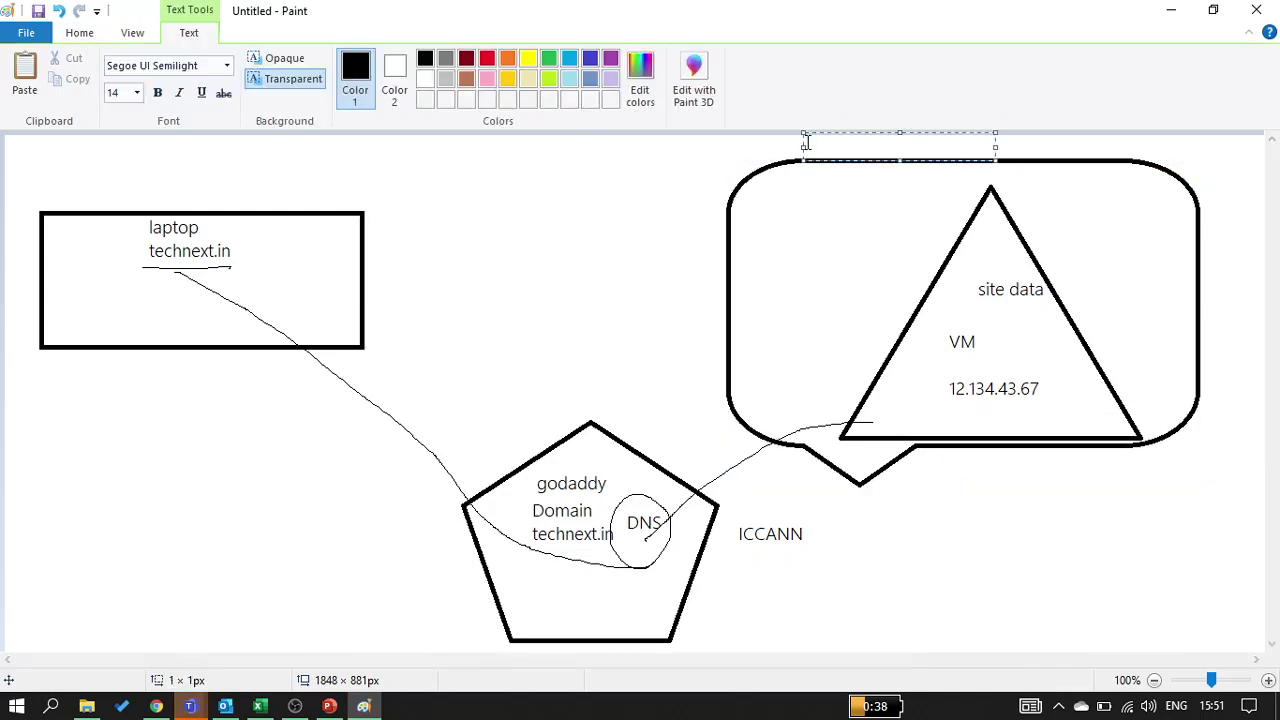
{"action": "type", "text": "Azuere"}
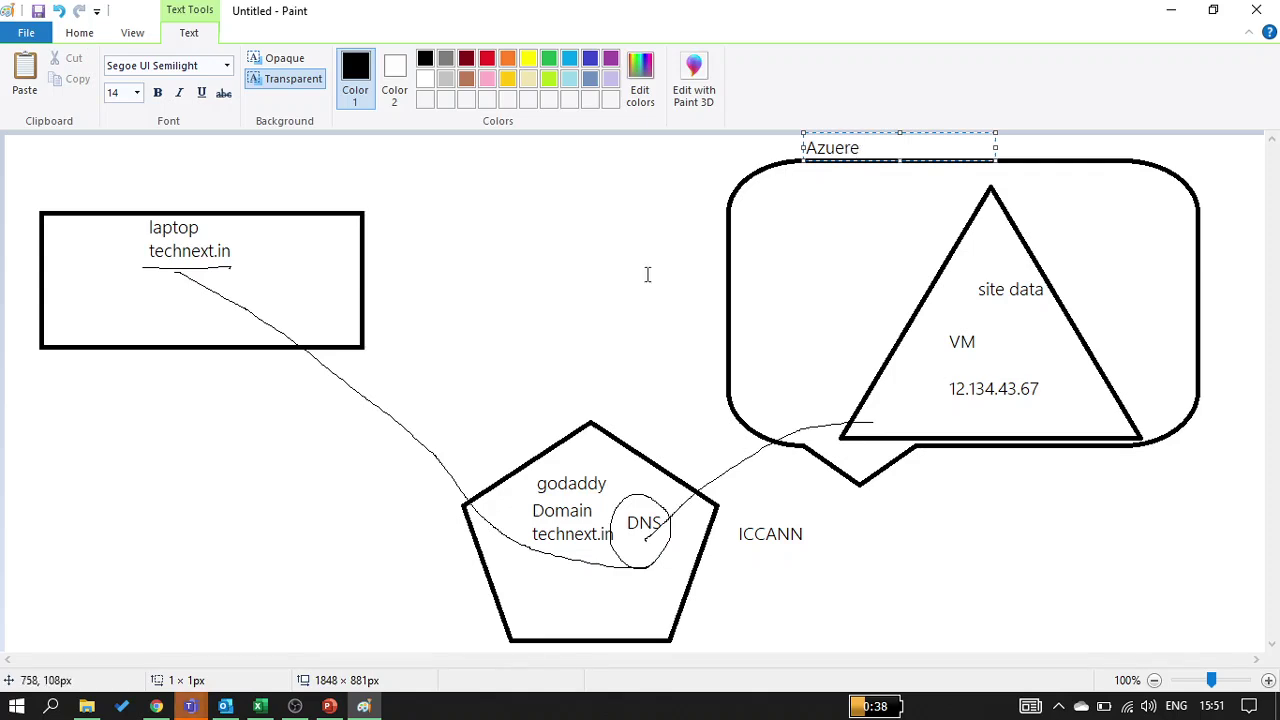
{"action": "left_click", "coordinate": [578, 307]}
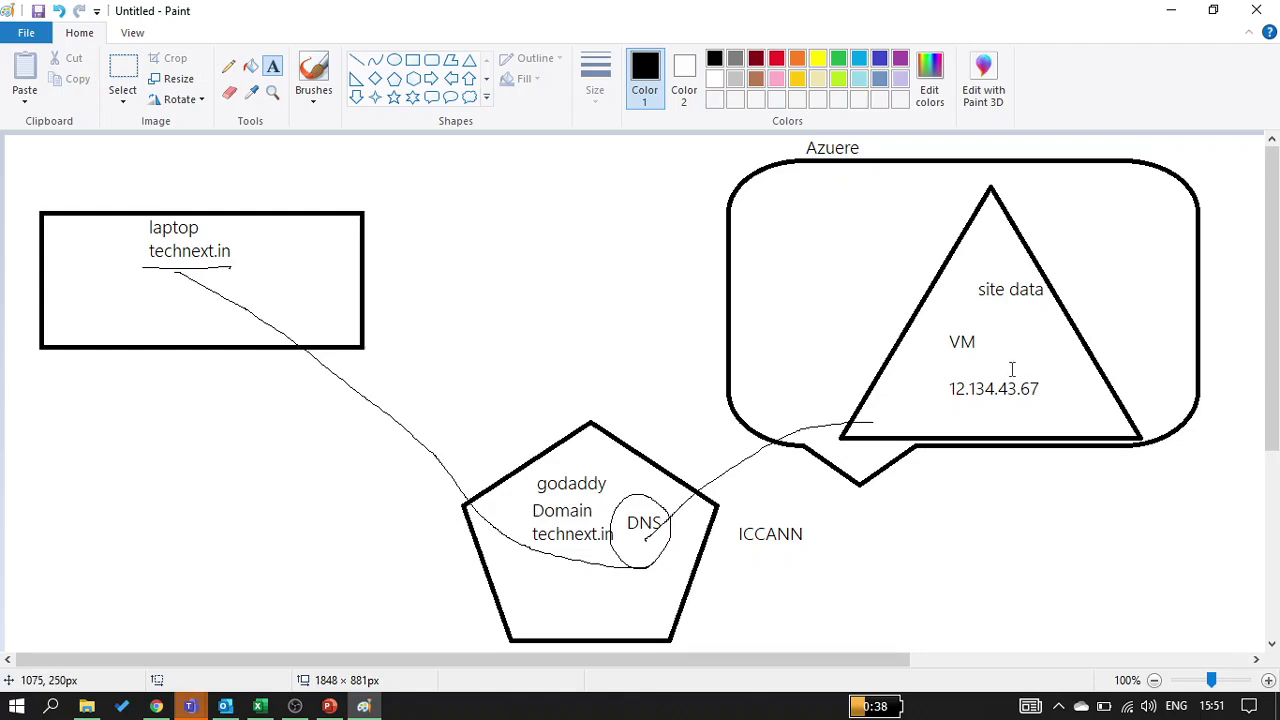
{"action": "left_click", "coordinate": [469, 59]}
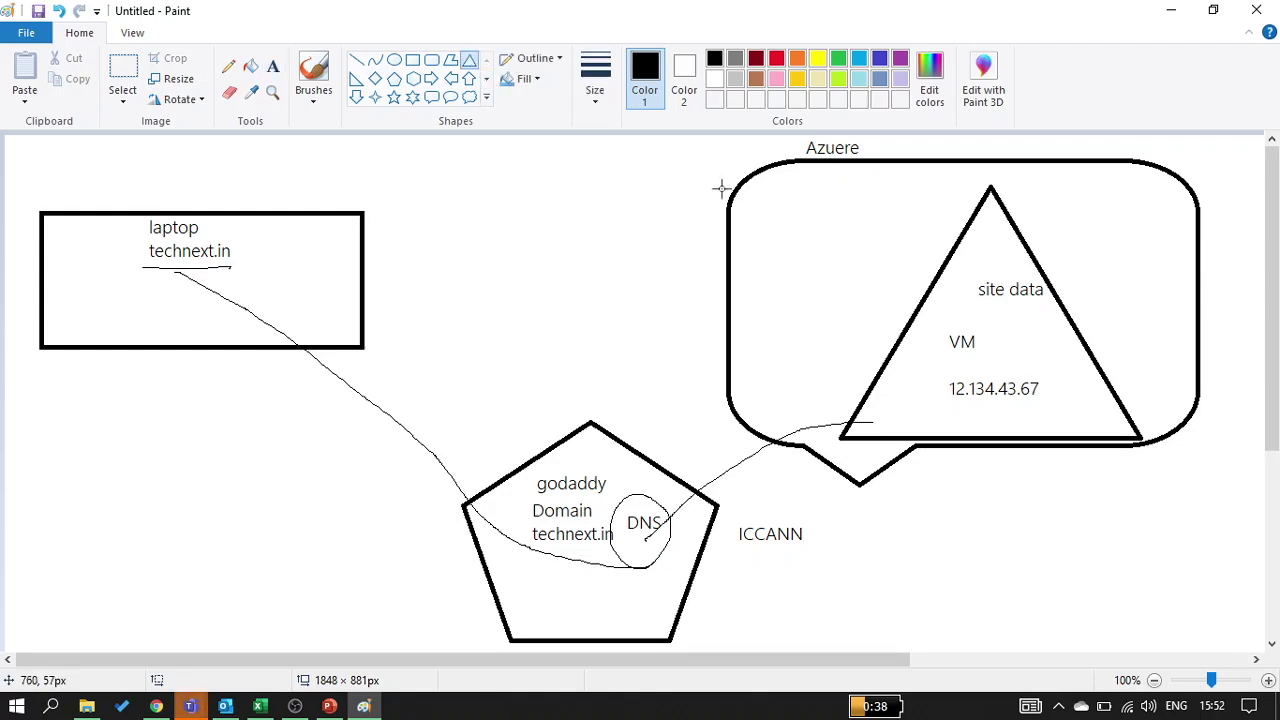
{"action": "left_click_drag", "start_coordinate": [742, 188], "coordinate": [881, 287]}
{"action": "left_click", "coordinate": [822, 355]}
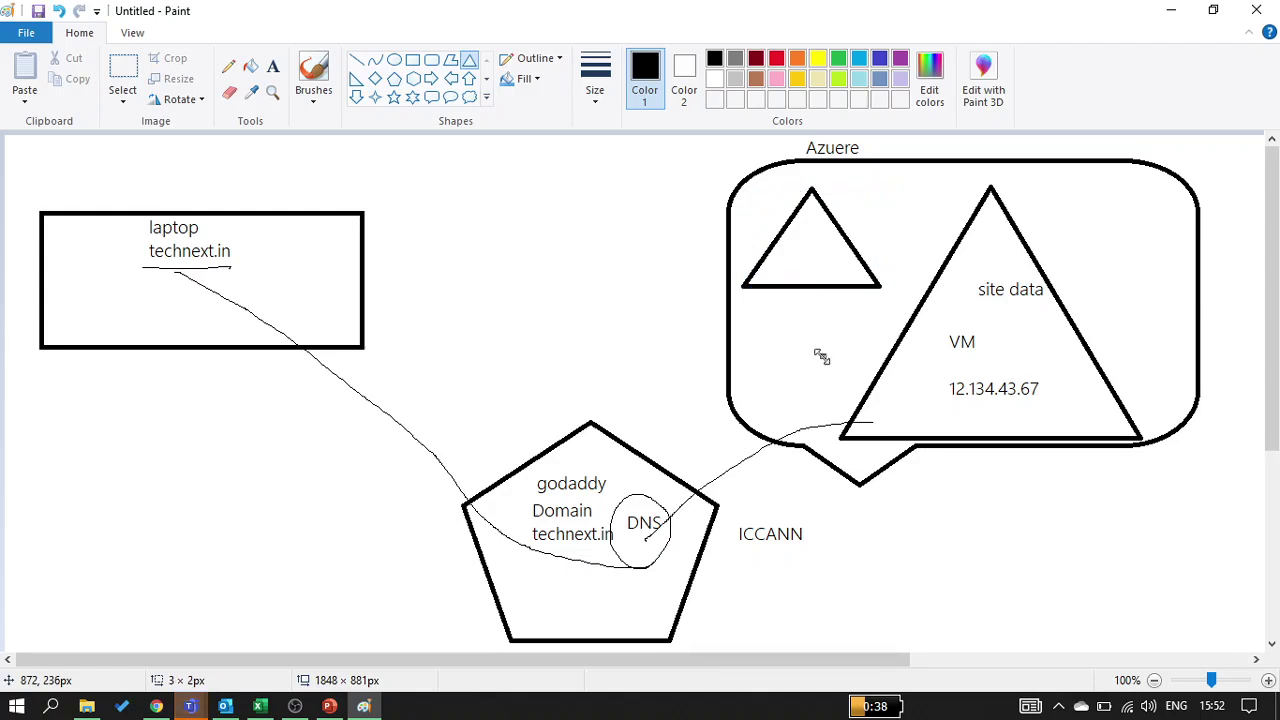
{"action": "left_click", "coordinate": [272, 66]}
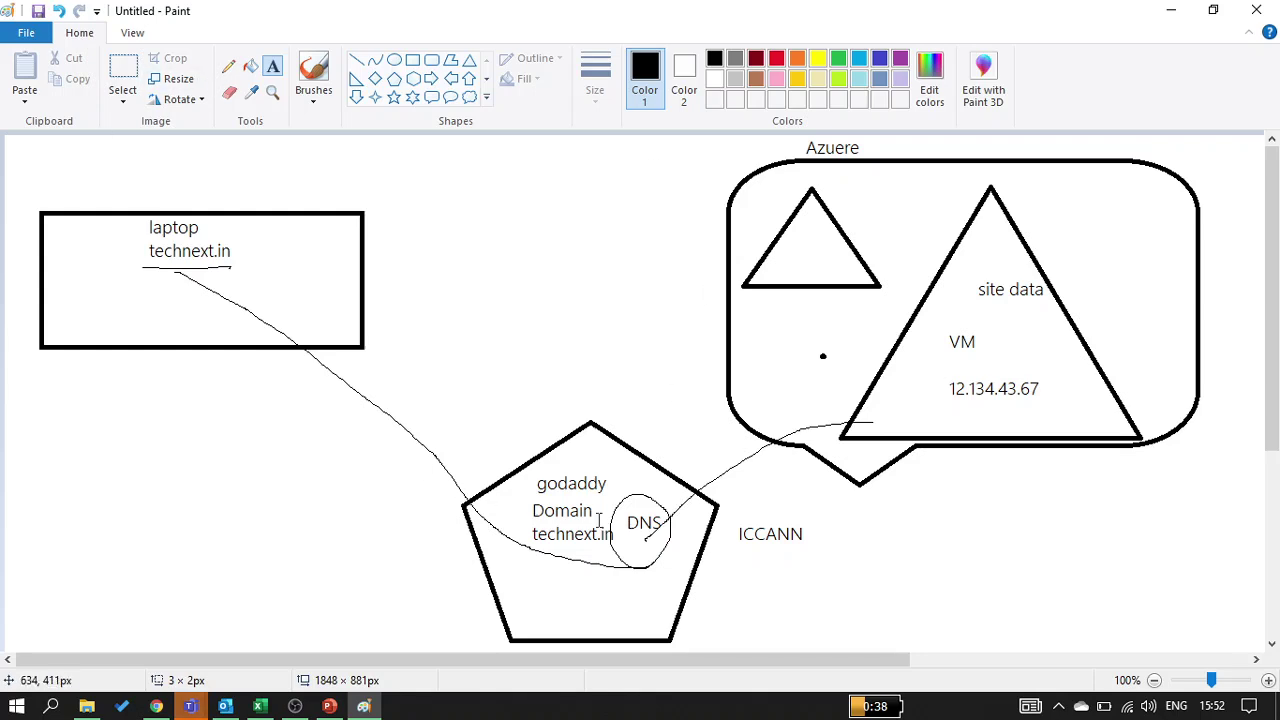
{"action": "left_click", "coordinate": [229, 66]}
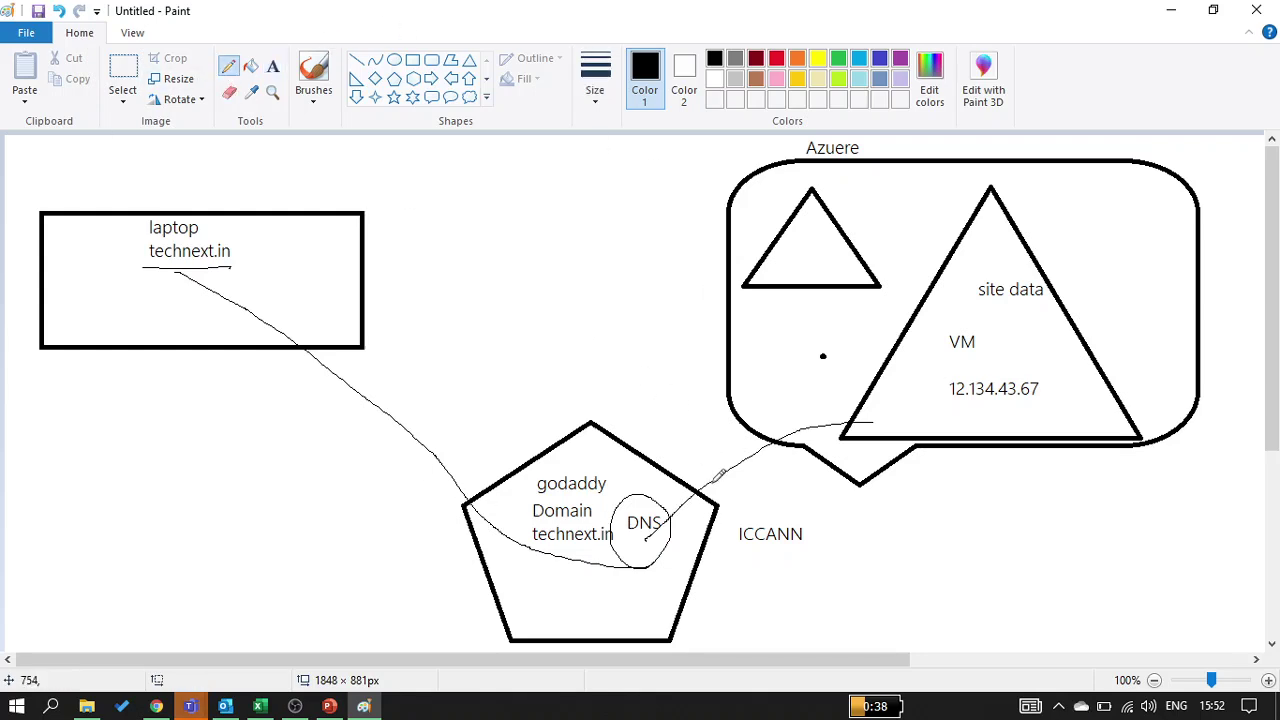
{"action": "scroll", "coordinate": [613, 578], "scroll_direction": "down", "scroll_amount": 1}
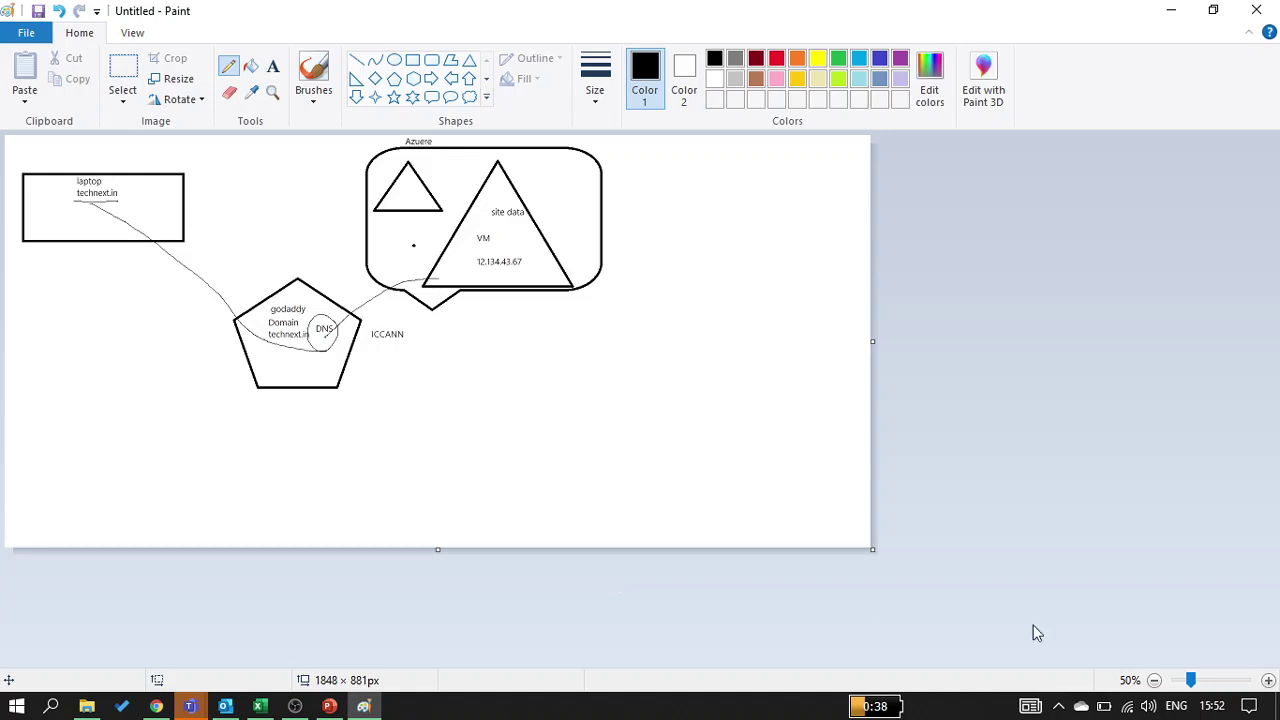
{"action": "left_click", "coordinate": [1268, 680]}
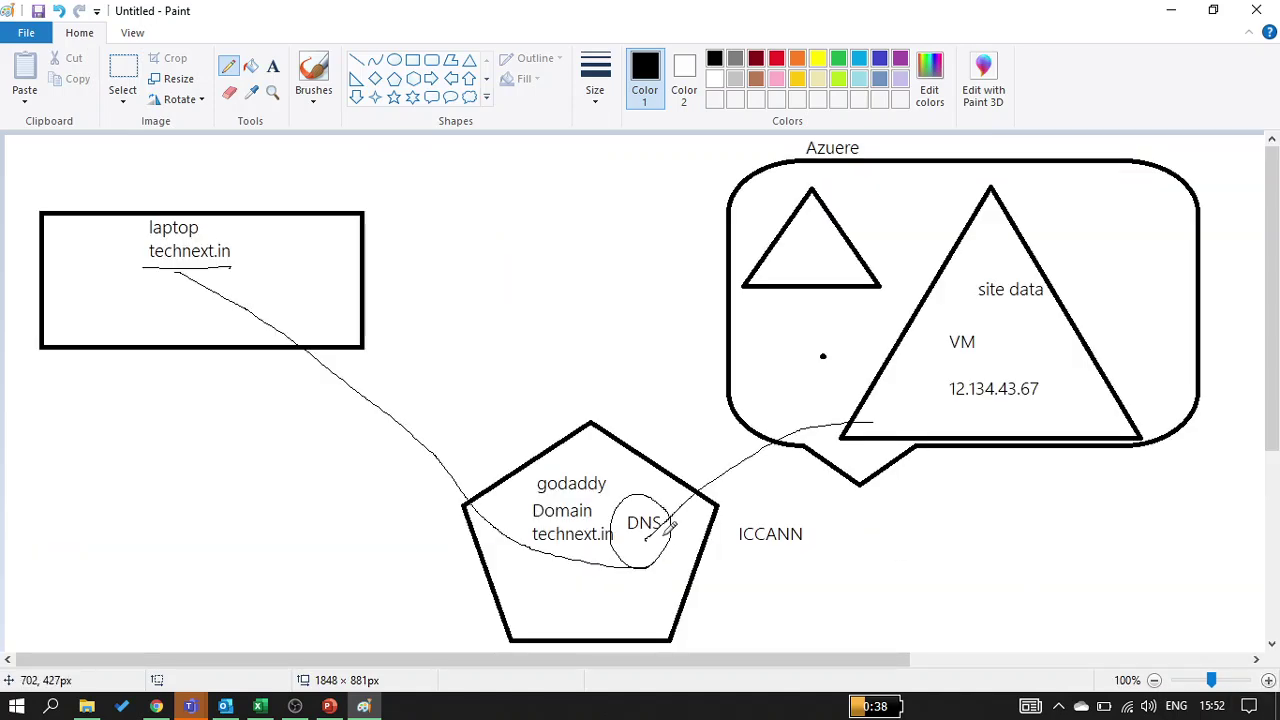
{"action": "left_click_drag", "start_coordinate": [667, 535], "coordinate": [620, 535]}
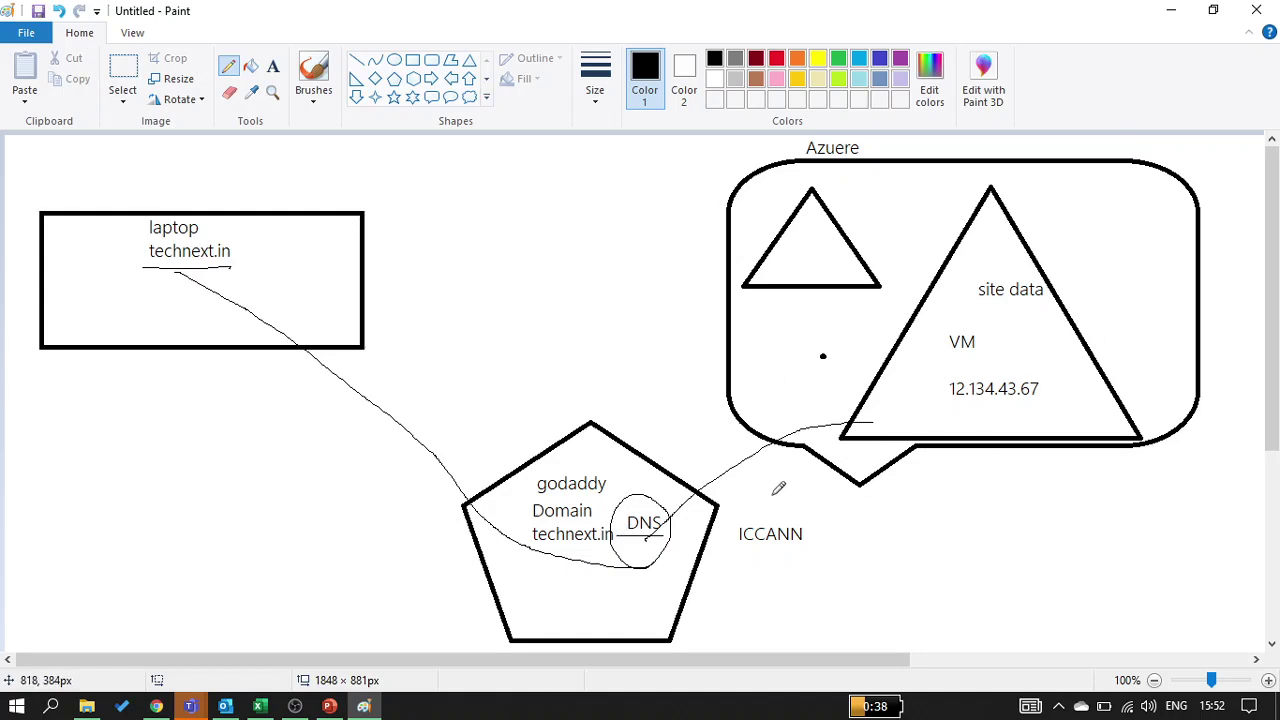
Lasso the circled DNS label and move it into the Azuere box beneath the small triangle
{"action": "left_click", "coordinate": [124, 70]}
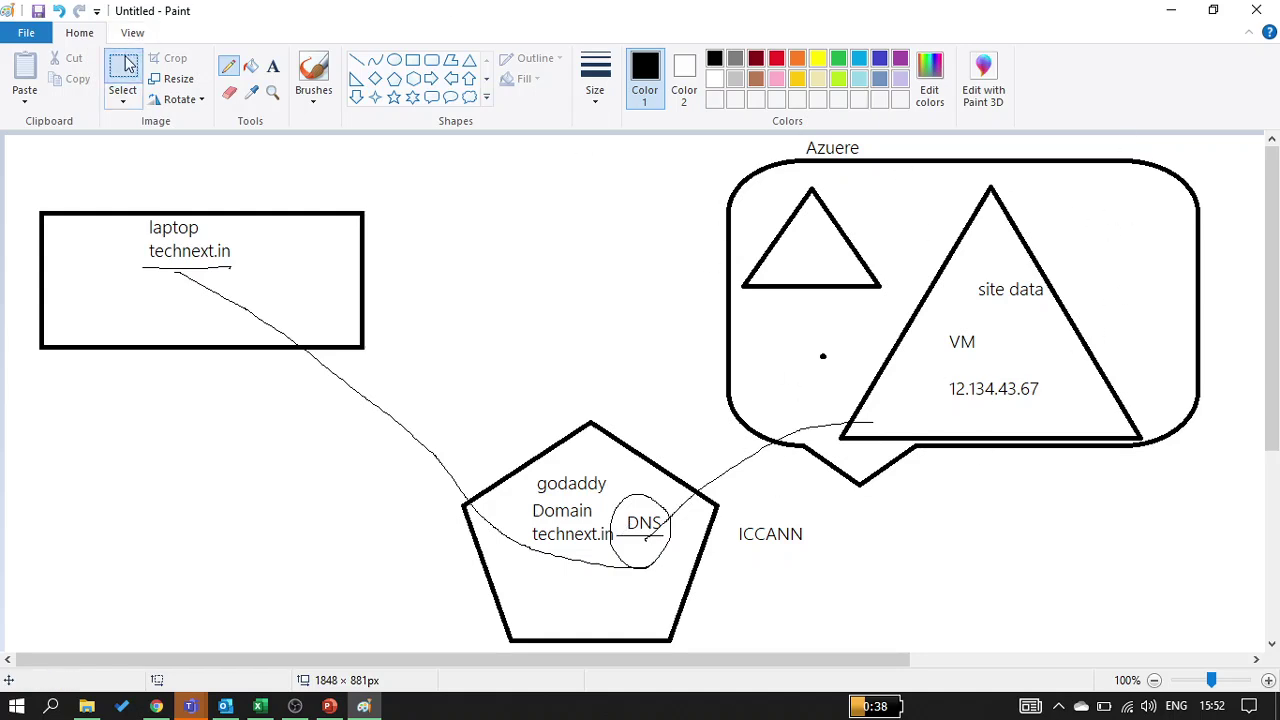
{"action": "left_click", "coordinate": [125, 104]}
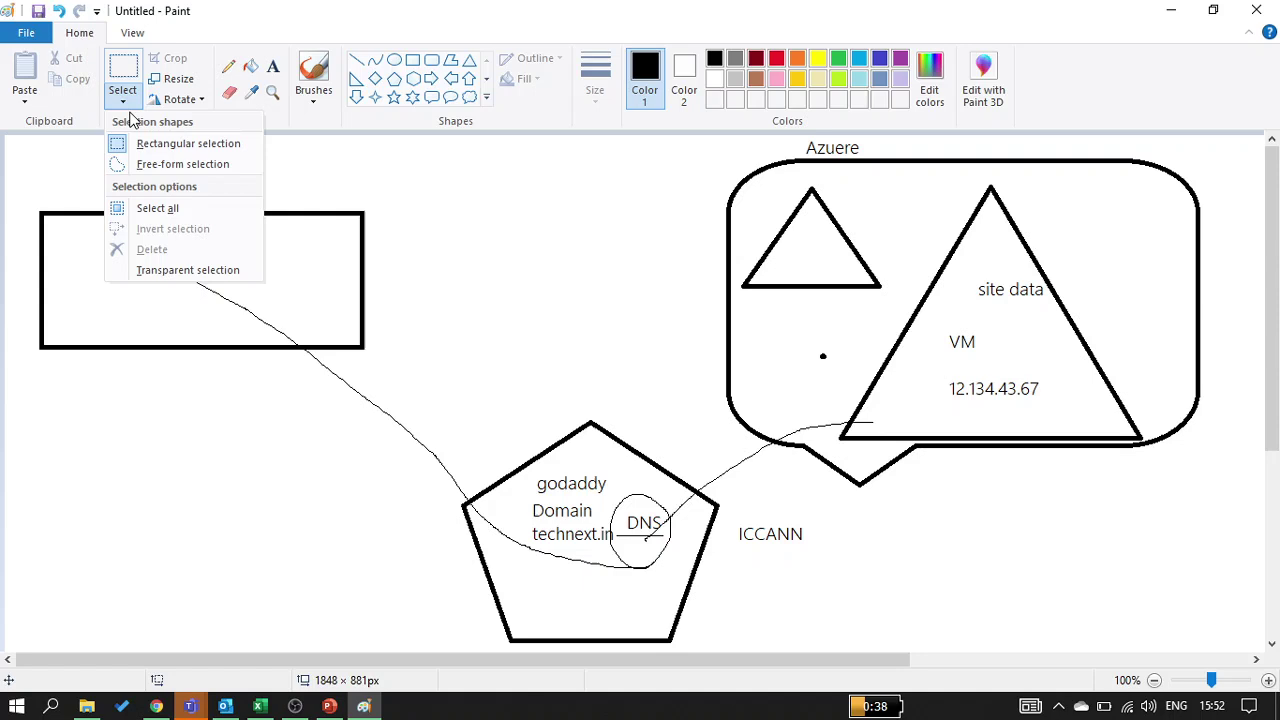
{"action": "left_click", "coordinate": [165, 164]}
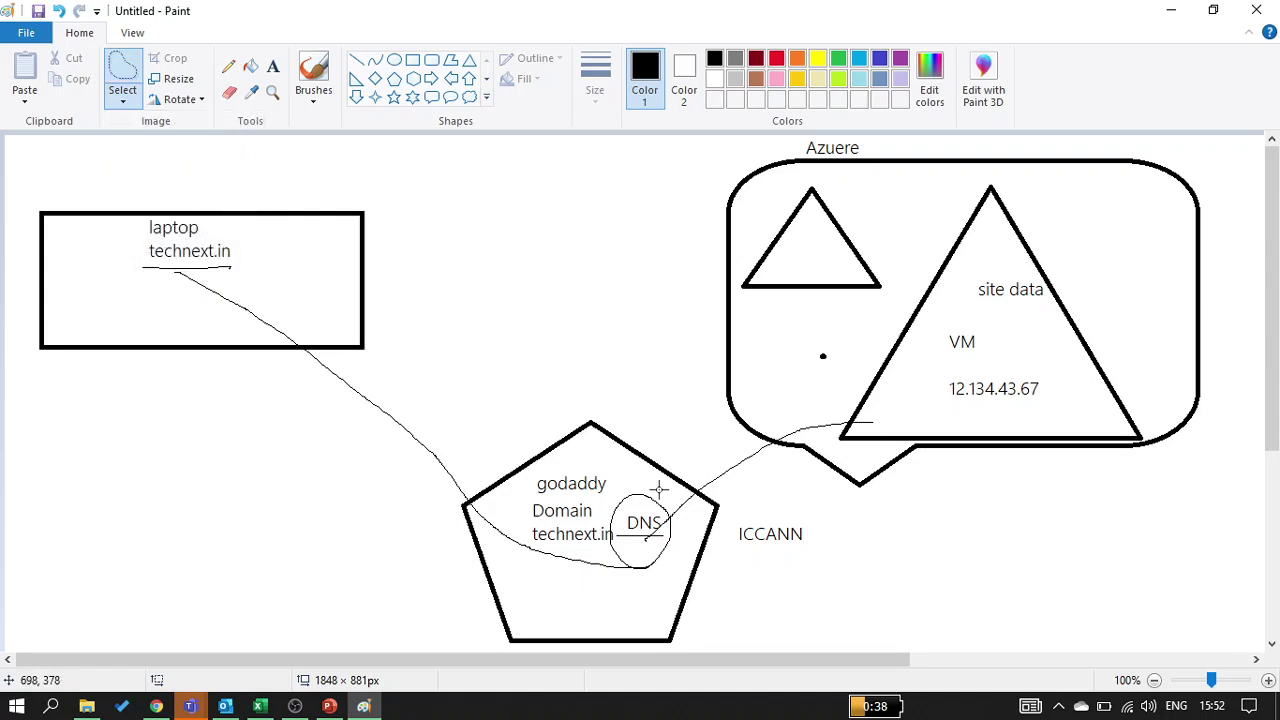
{"action": "mouse_move", "coordinate": [657, 491]}
{"action": "left_mouse_down"}
{"action": "mouse_move", "coordinate": [616, 503]}
{"action": "mouse_move", "coordinate": [636, 588]}
{"action": "mouse_move", "coordinate": [664, 572]}
{"action": "mouse_move", "coordinate": [674, 492]}
{"action": "mouse_move", "coordinate": [650, 484]}
{"action": "mouse_move", "coordinate": [752, 454]}
{"action": "mouse_move", "coordinate": [781, 360]}
{"action": "left_mouse_up"}
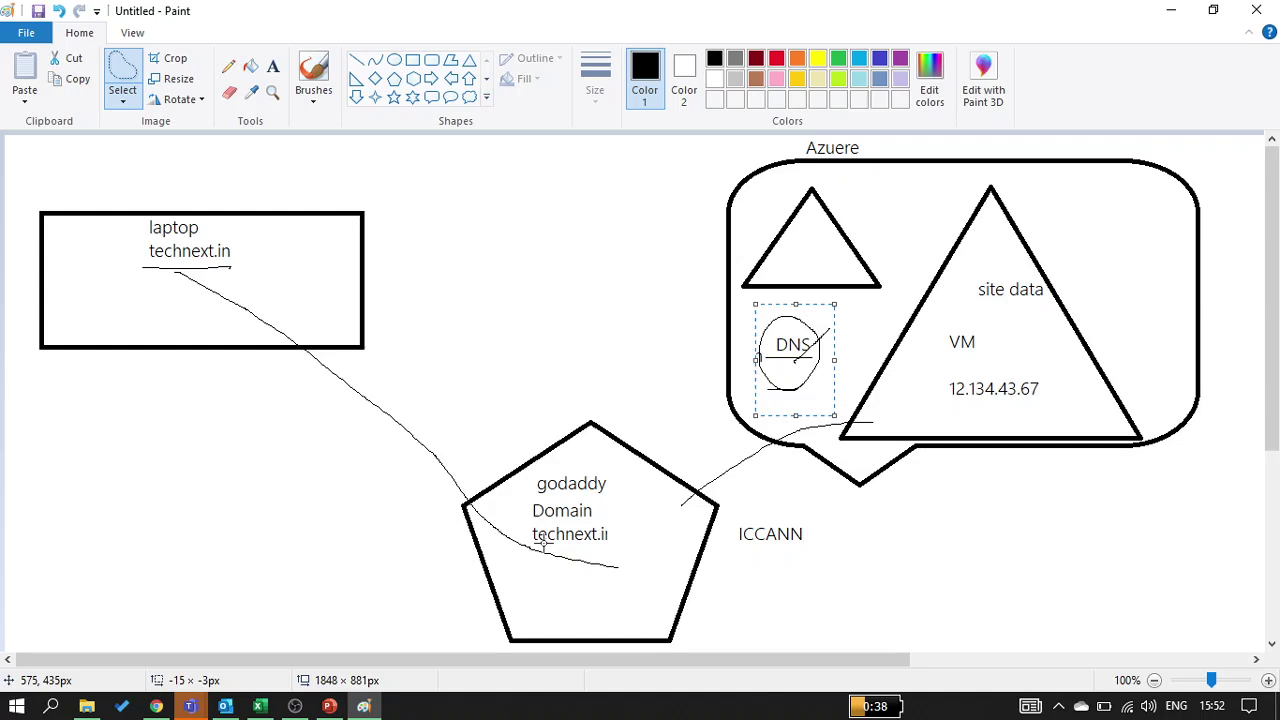
{"action": "left_click", "coordinate": [563, 437]}
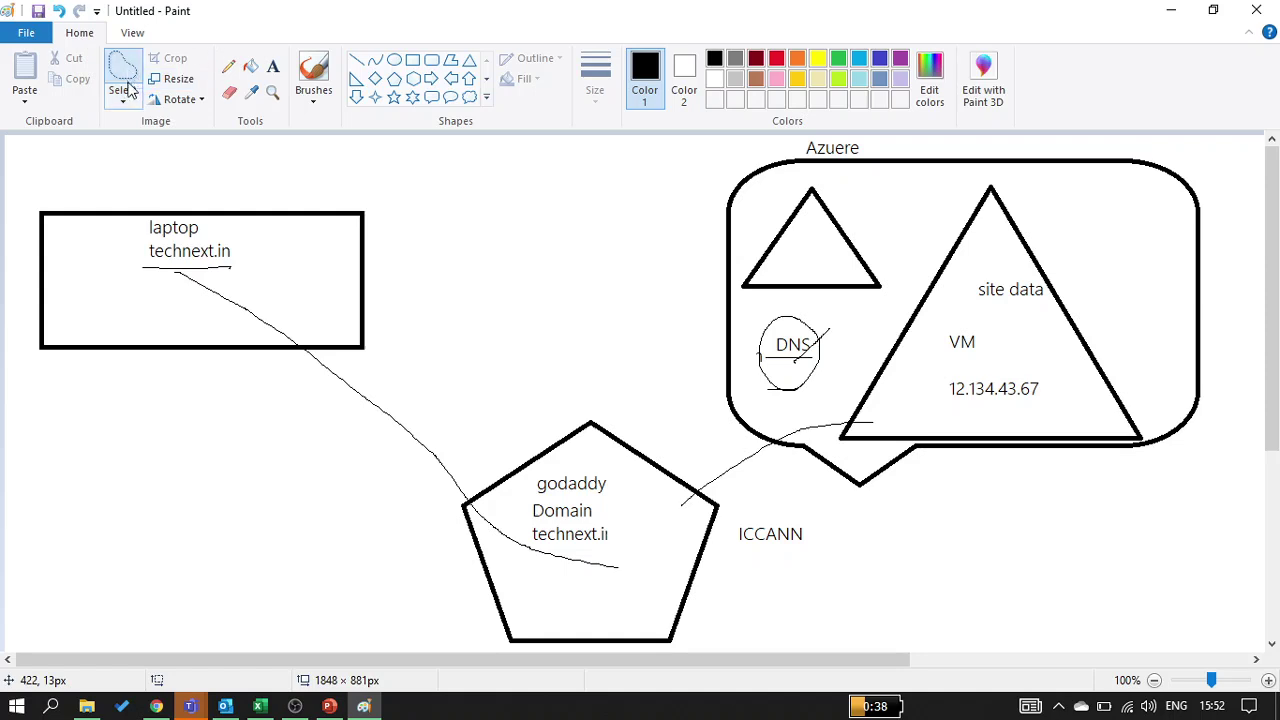
{"action": "left_click", "coordinate": [229, 68]}
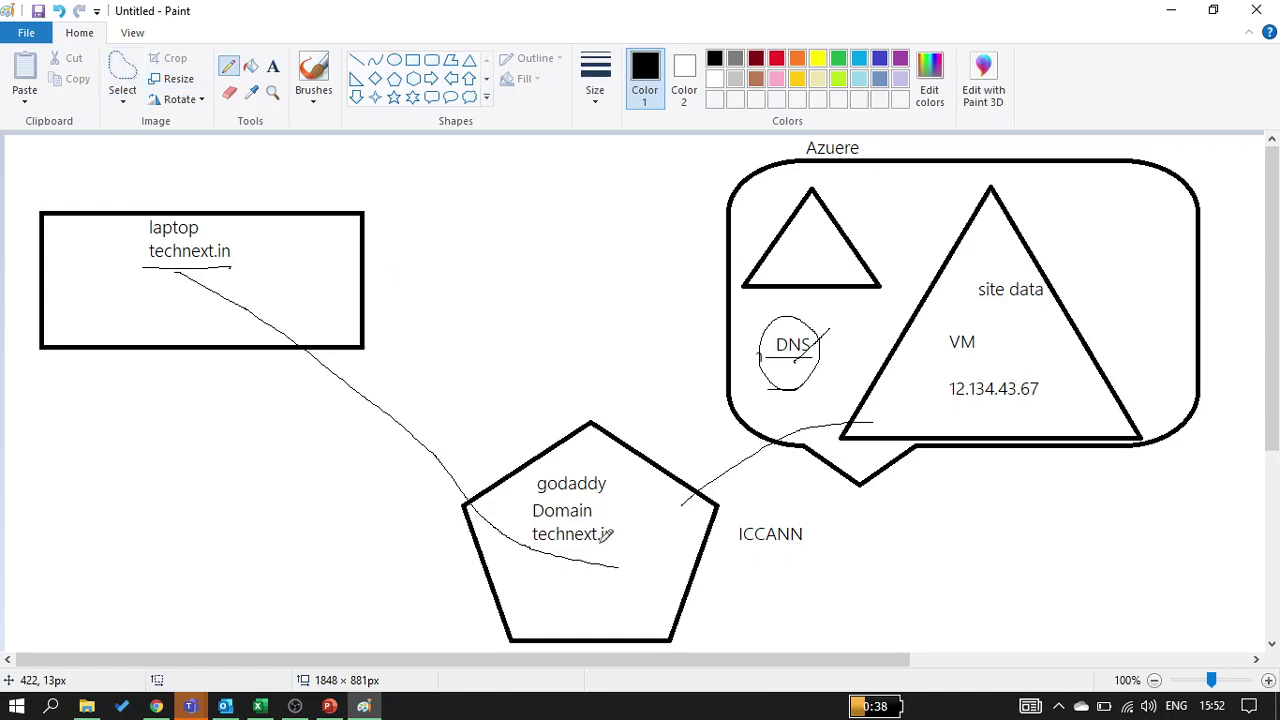
Underline 'godaddy' and write 'NS-> Azure' below technext.in inside the pentagon
{"action": "left_click_drag", "start_coordinate": [610, 492], "coordinate": [519, 492]}
{"action": "left_click", "coordinate": [272, 66]}
{"action": "left_click", "coordinate": [516, 580]}
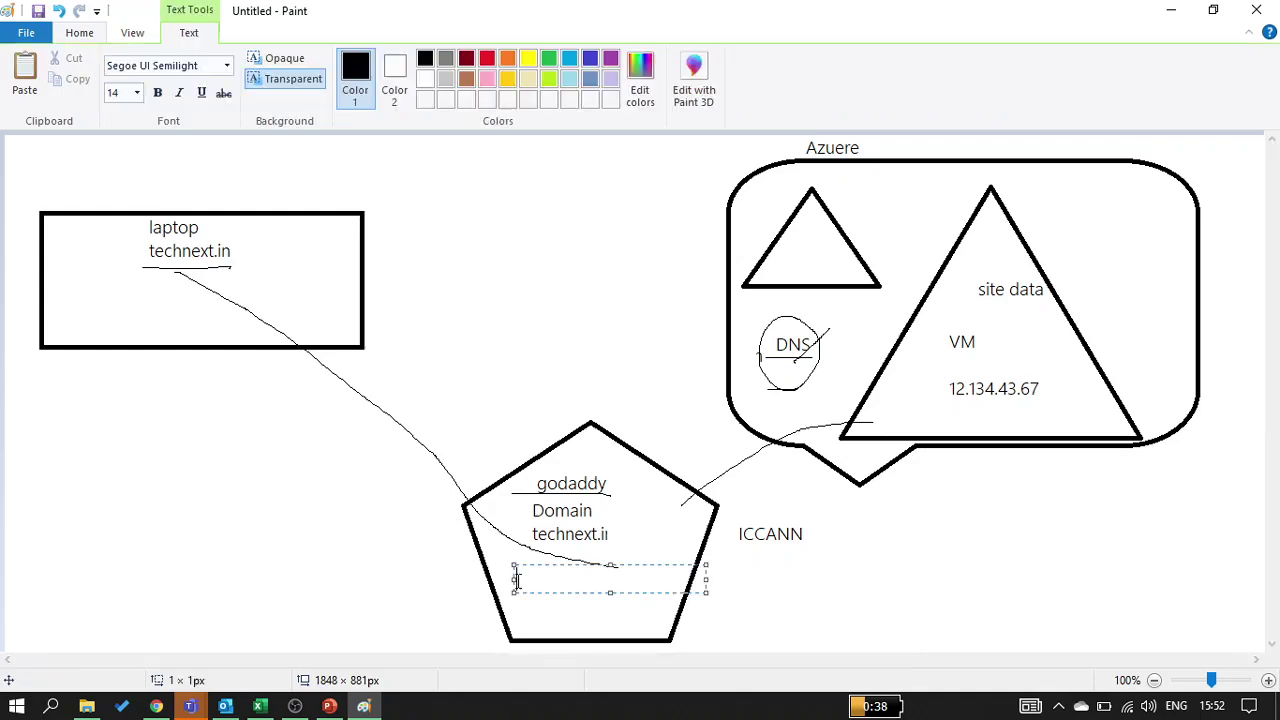
{"action": "type", "text": "NS-> Azure"}
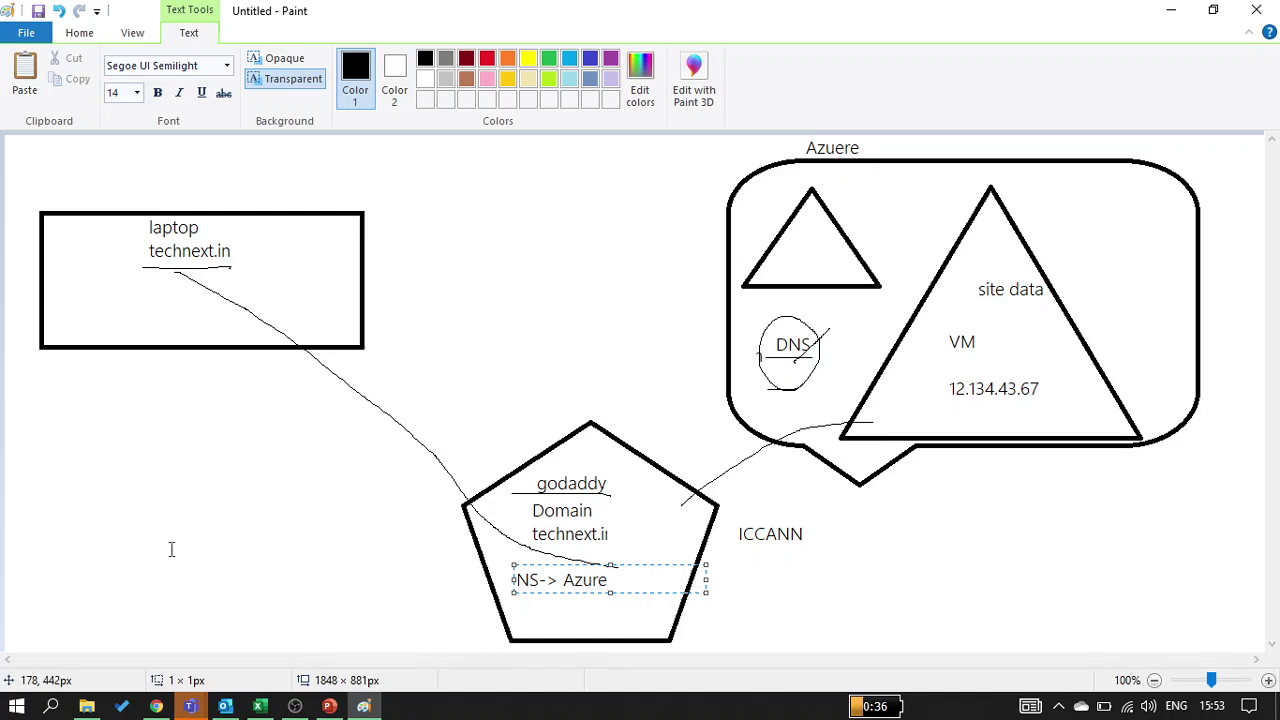
{"action": "left_click", "coordinate": [171, 549]}
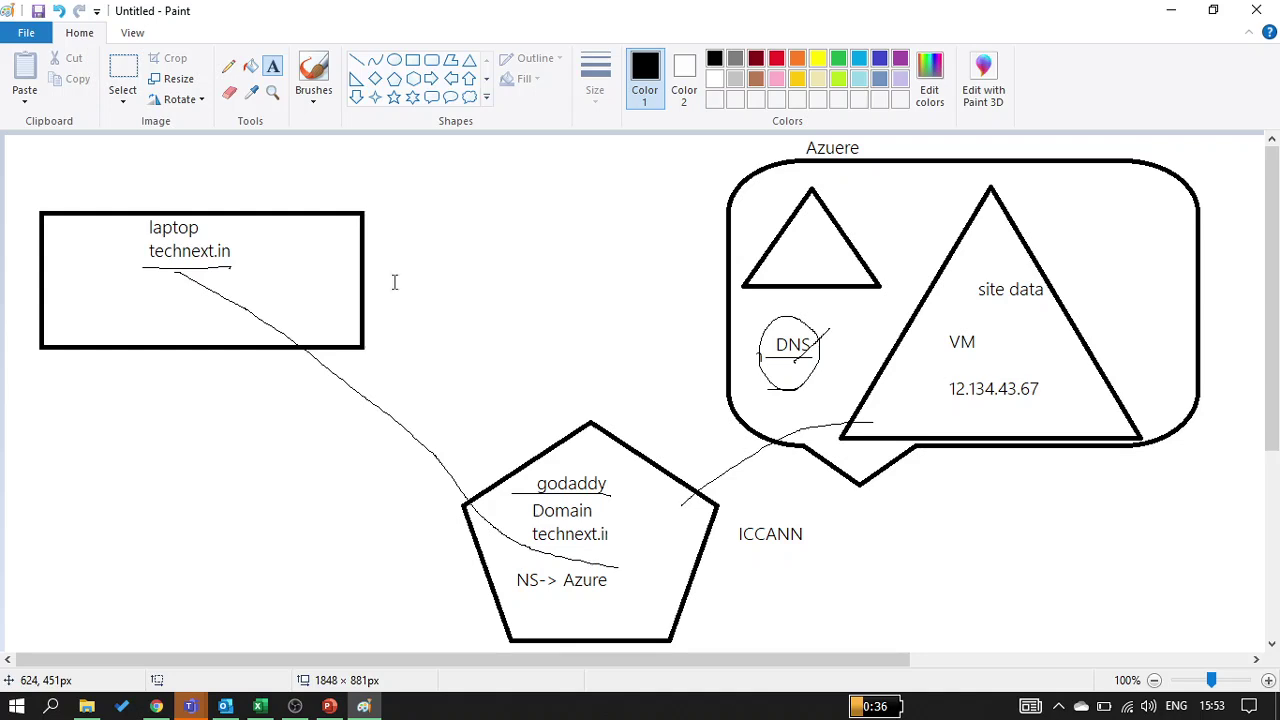
Loop a pencil line around 'NS-> Azure' running up to the VM's 12.134.43.67
{"action": "left_click", "coordinate": [250, 66]}
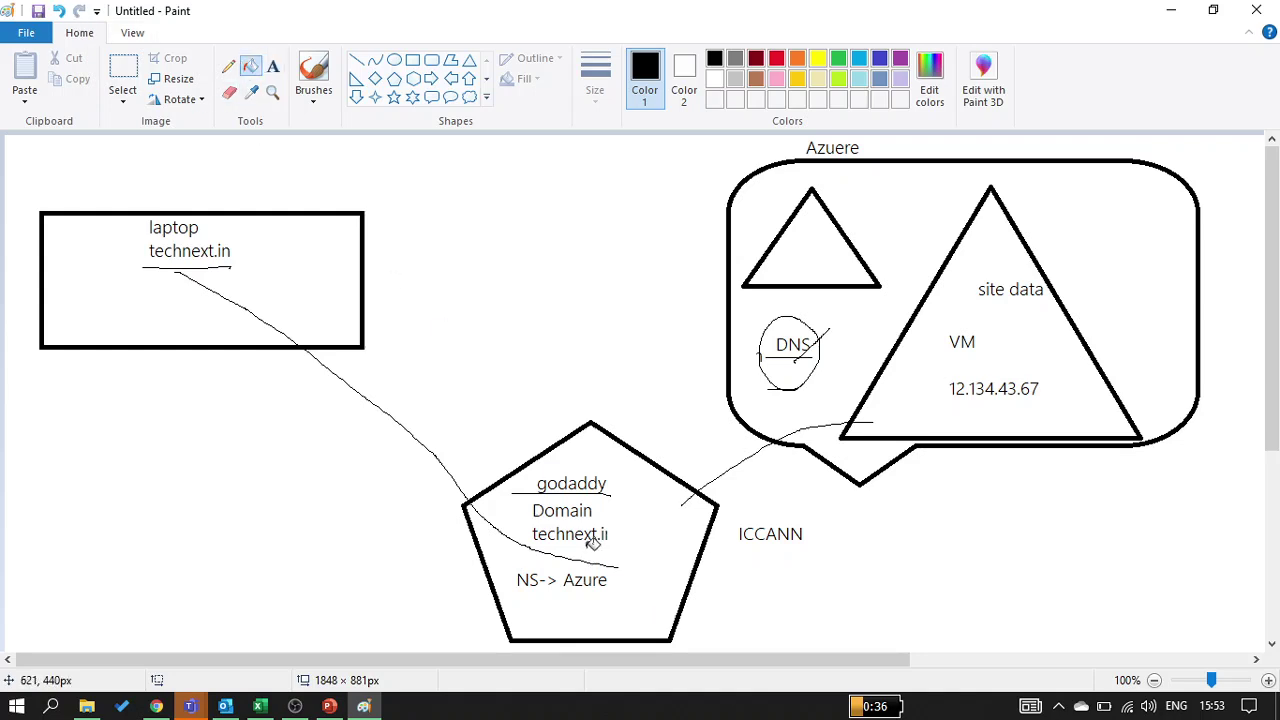
{"action": "left_click", "coordinate": [228, 66]}
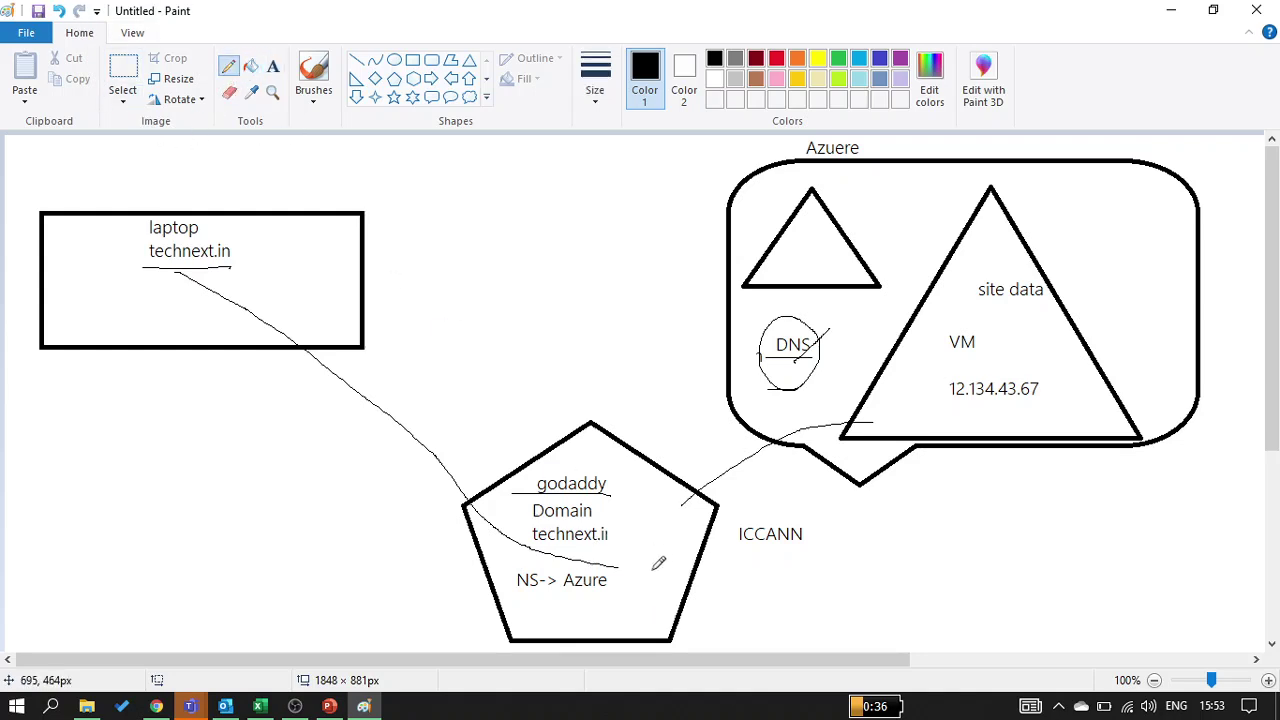
{"action": "mouse_move", "coordinate": [564, 553]}
{"action": "left_mouse_down"}
{"action": "mouse_move", "coordinate": [628, 566]}
{"action": "mouse_move", "coordinate": [578, 628]}
{"action": "mouse_move", "coordinate": [507, 566]}
{"action": "mouse_move", "coordinate": [569, 556]}
{"action": "mouse_move", "coordinate": [692, 428]}
{"action": "mouse_move", "coordinate": [775, 372]}
{"action": "mouse_move", "coordinate": [854, 374]}
{"action": "mouse_move", "coordinate": [944, 399]}
{"action": "left_mouse_up"}
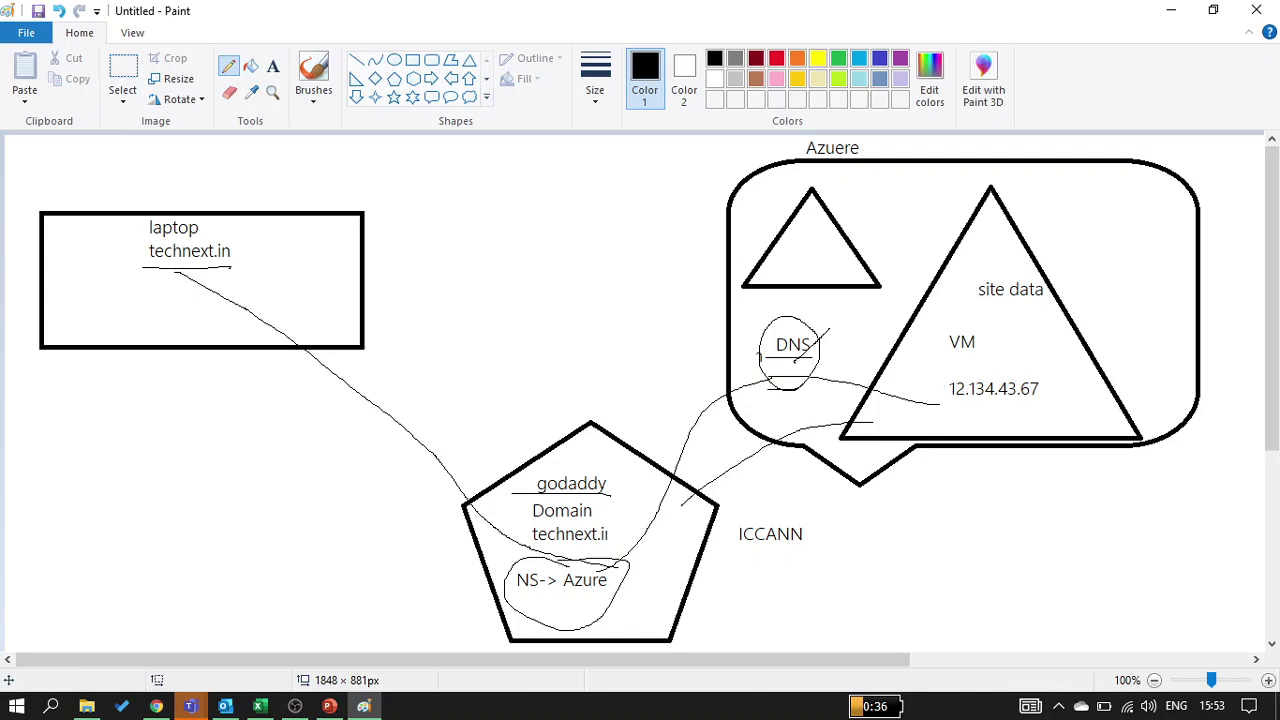
Glance at the Teams meeting, return to Paint, then show the Windows desktop
{"action": "key", "text": "alt+Tab"}
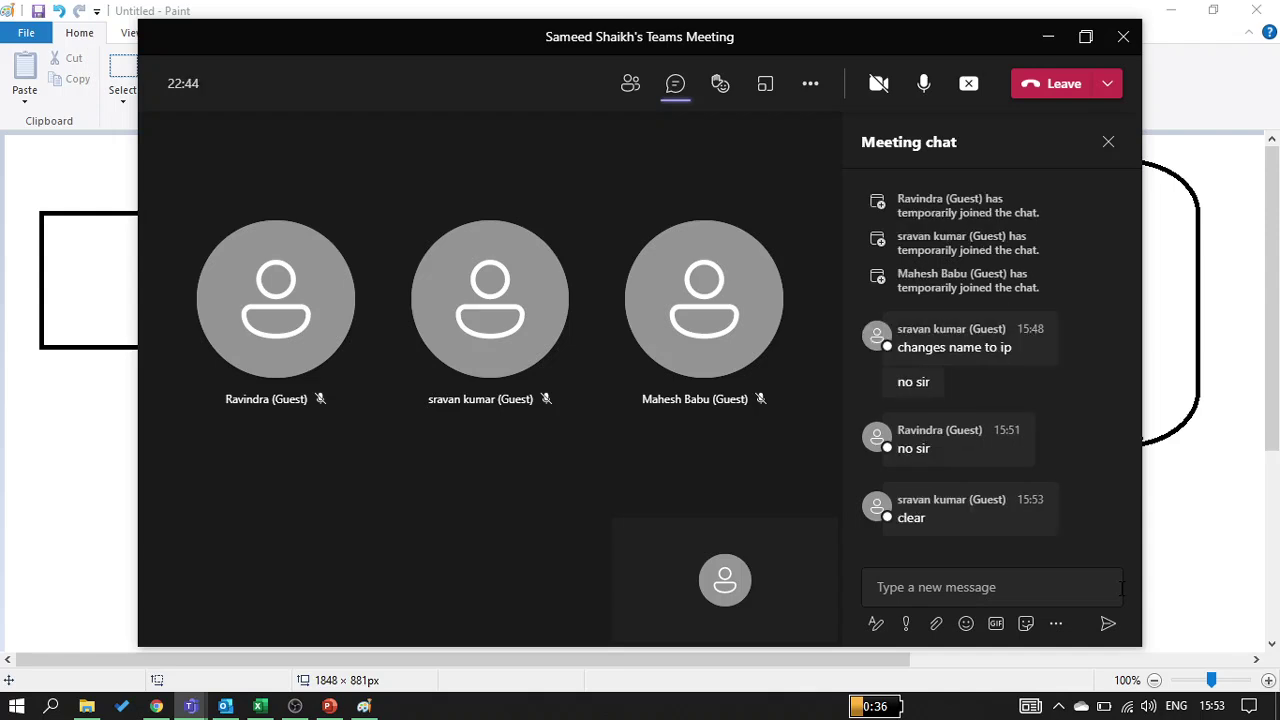
{"action": "key", "text": "alt+Tab"}
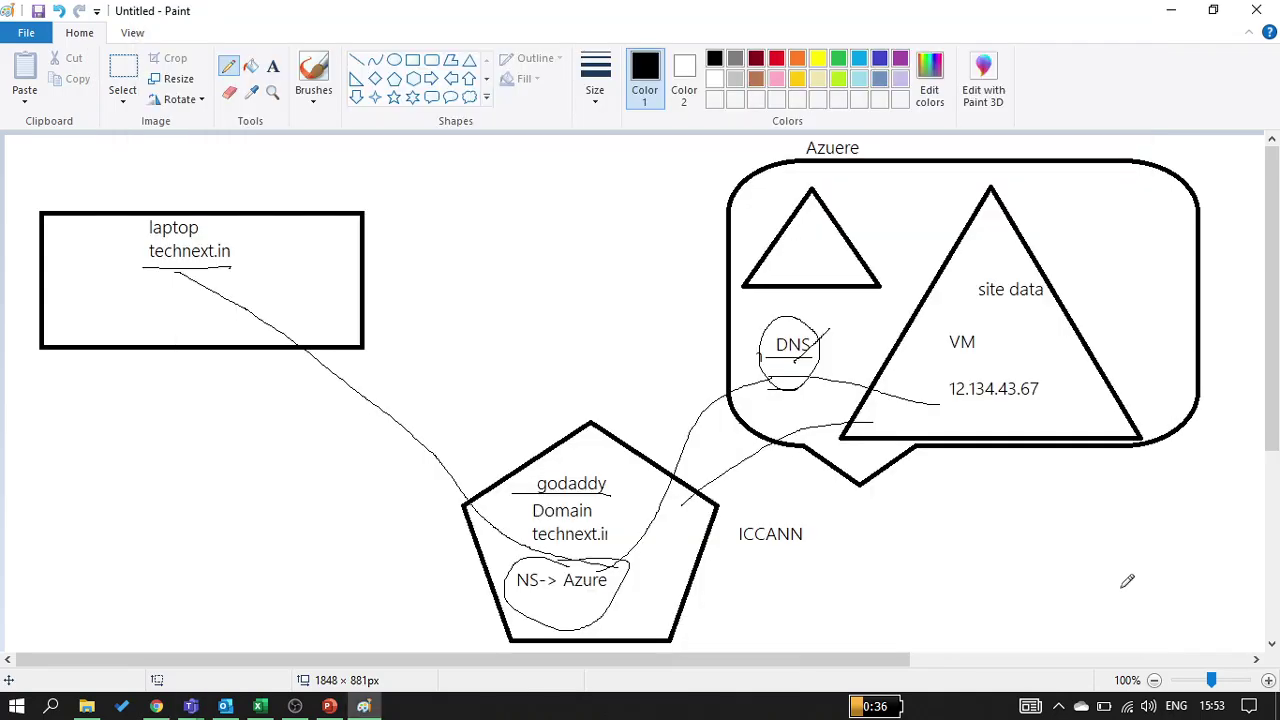
{"action": "key", "text": "super+d"}
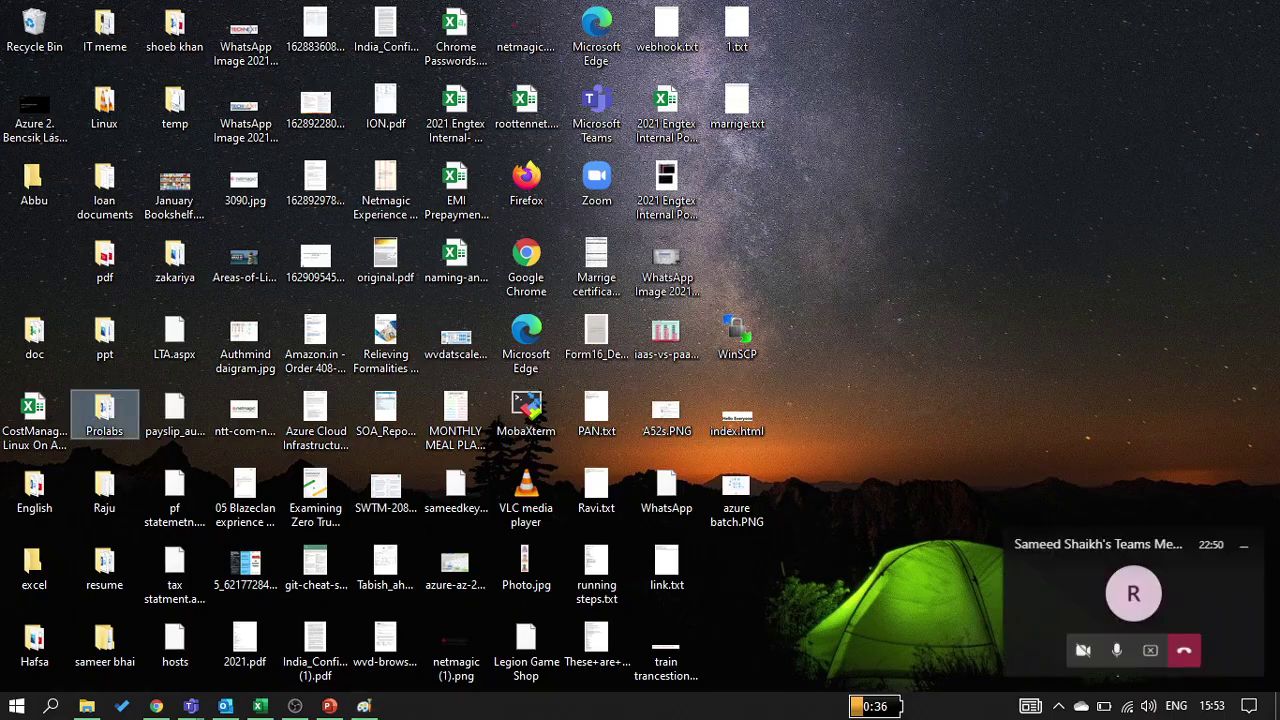
Bring Chrome back on the Azure portal tab, go to Home, search 'sql', and reload
{"action": "left_click", "coordinate": [156, 706]}
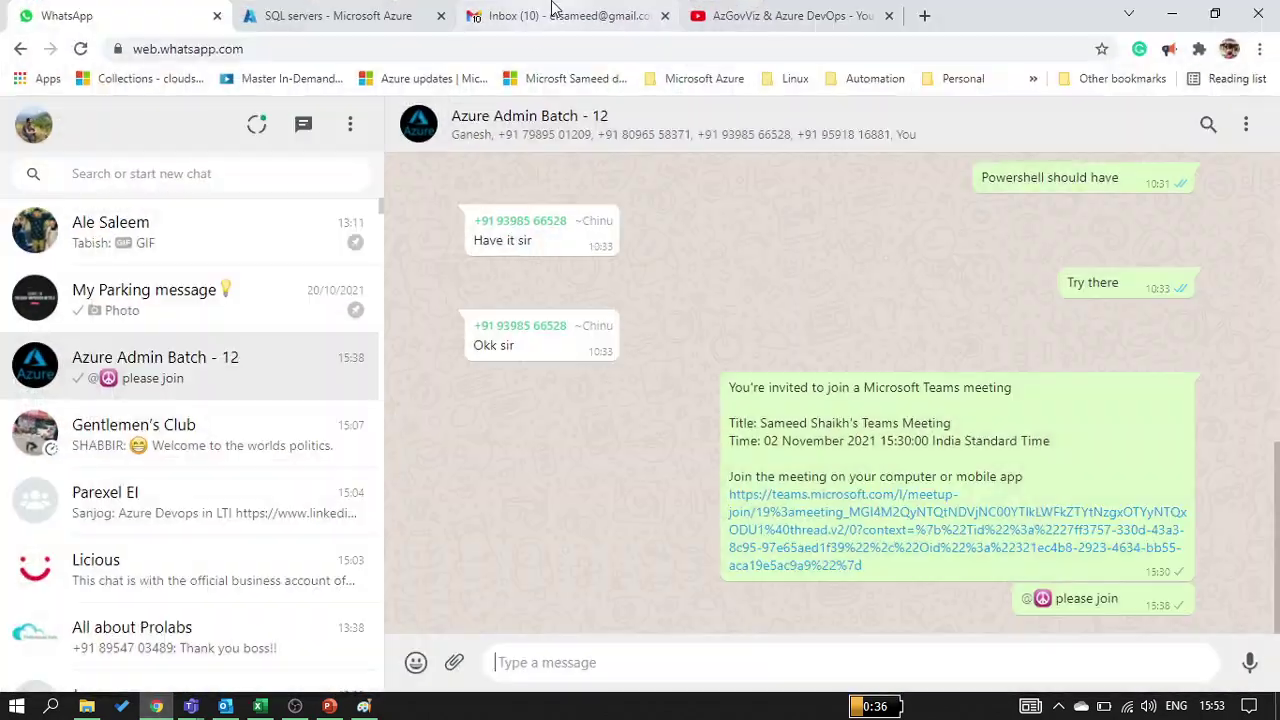
{"action": "left_click", "coordinate": [295, 18]}
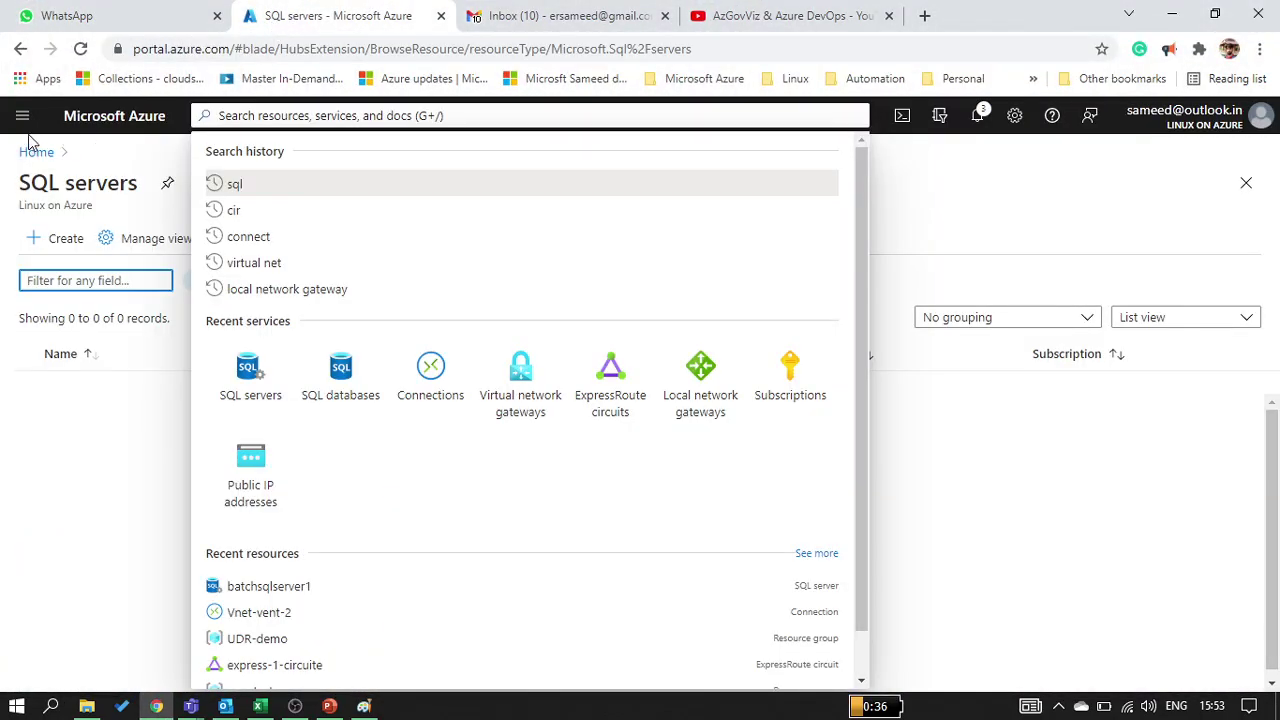
{"action": "left_click", "coordinate": [96, 128]}
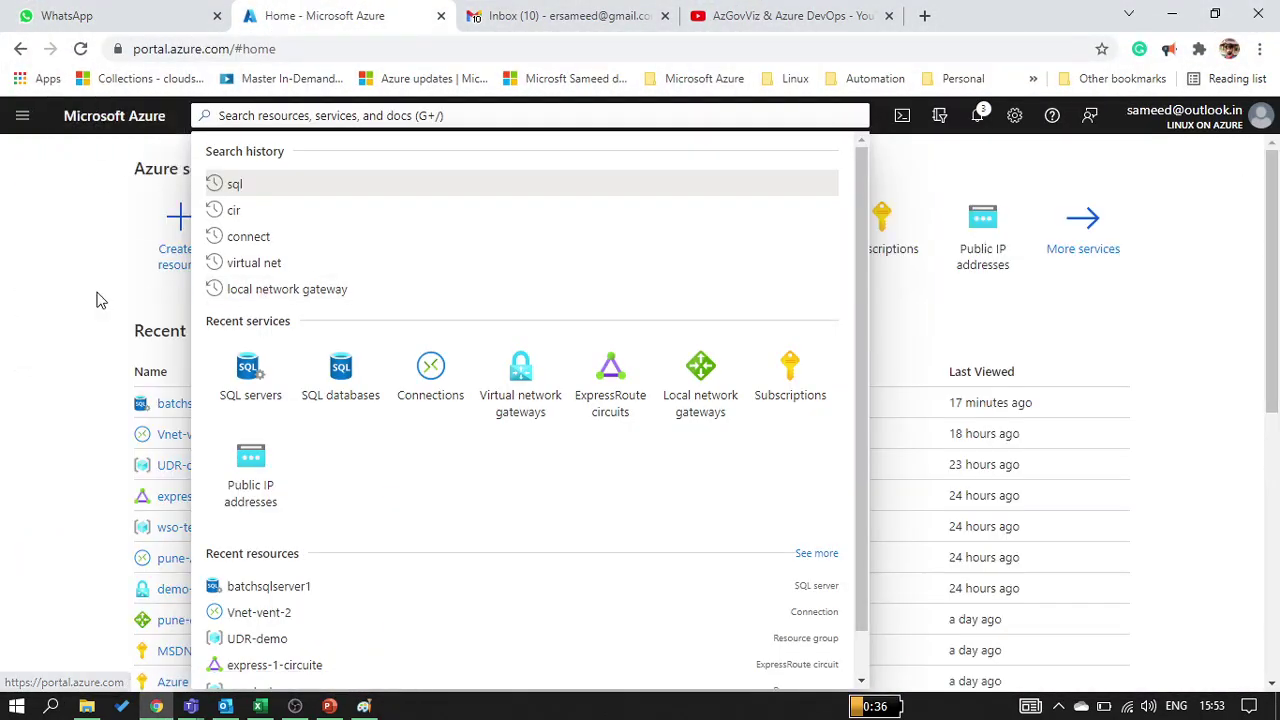
{"action": "type", "text": "sql"}
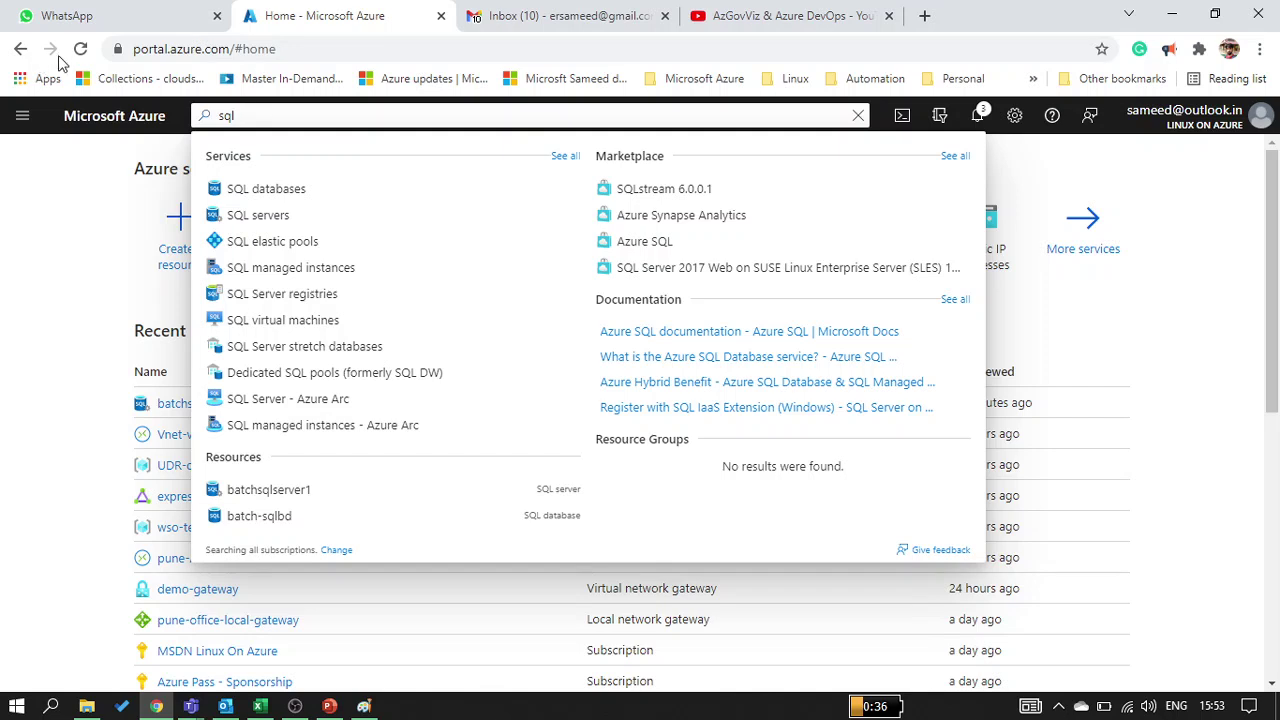
{"action": "left_click", "coordinate": [80, 48]}
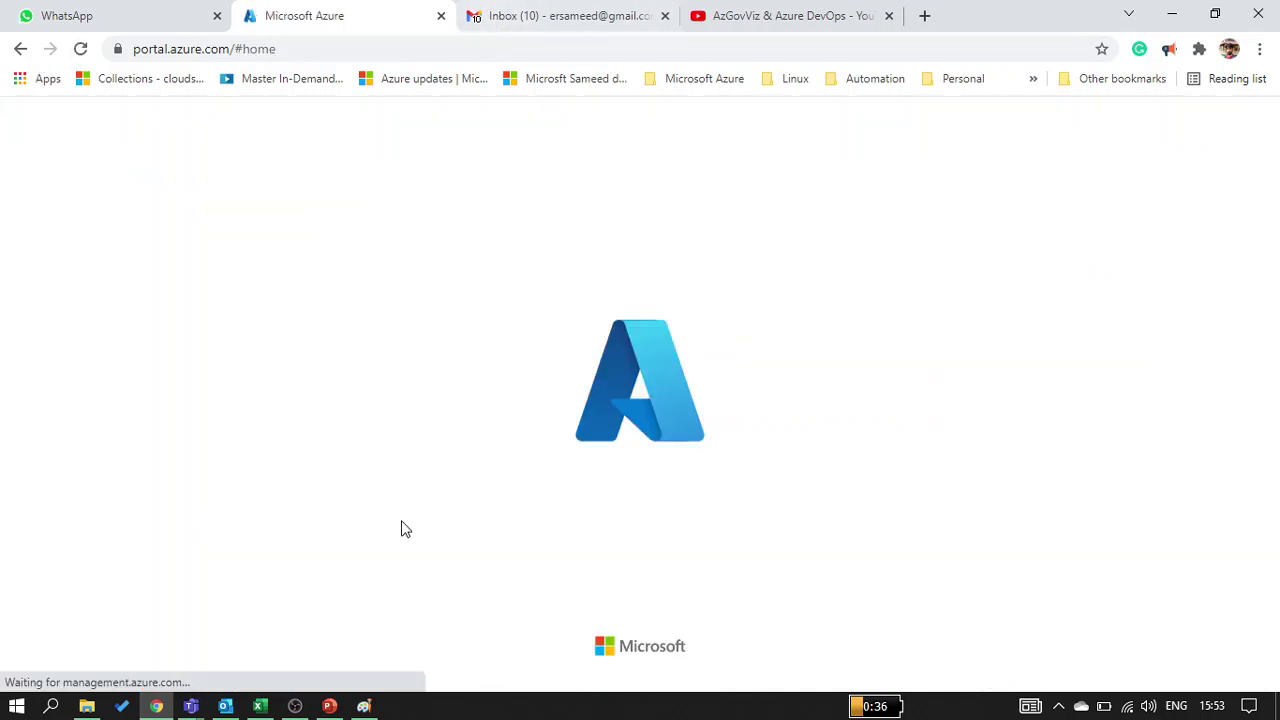
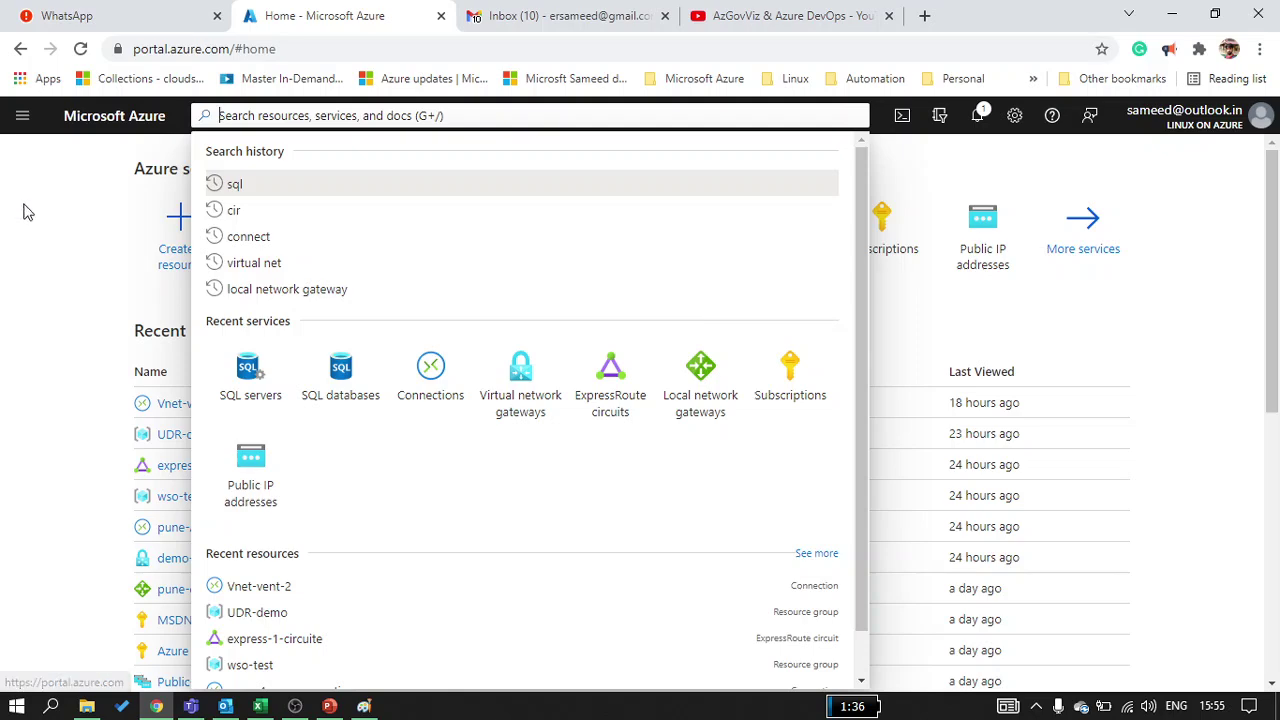
Close the Azure search suggestions and bring up the Teams Meetings list
{"action": "left_click", "coordinate": [47, 226]}
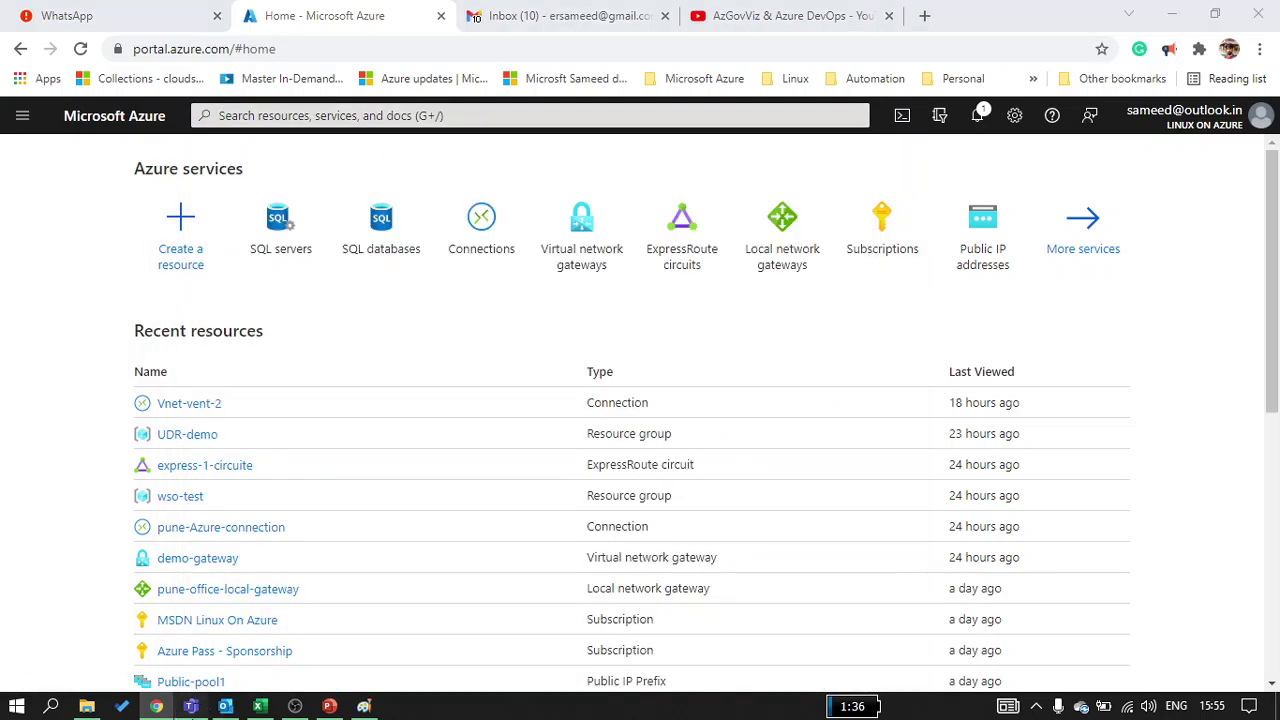
{"action": "left_click", "coordinate": [191, 706]}
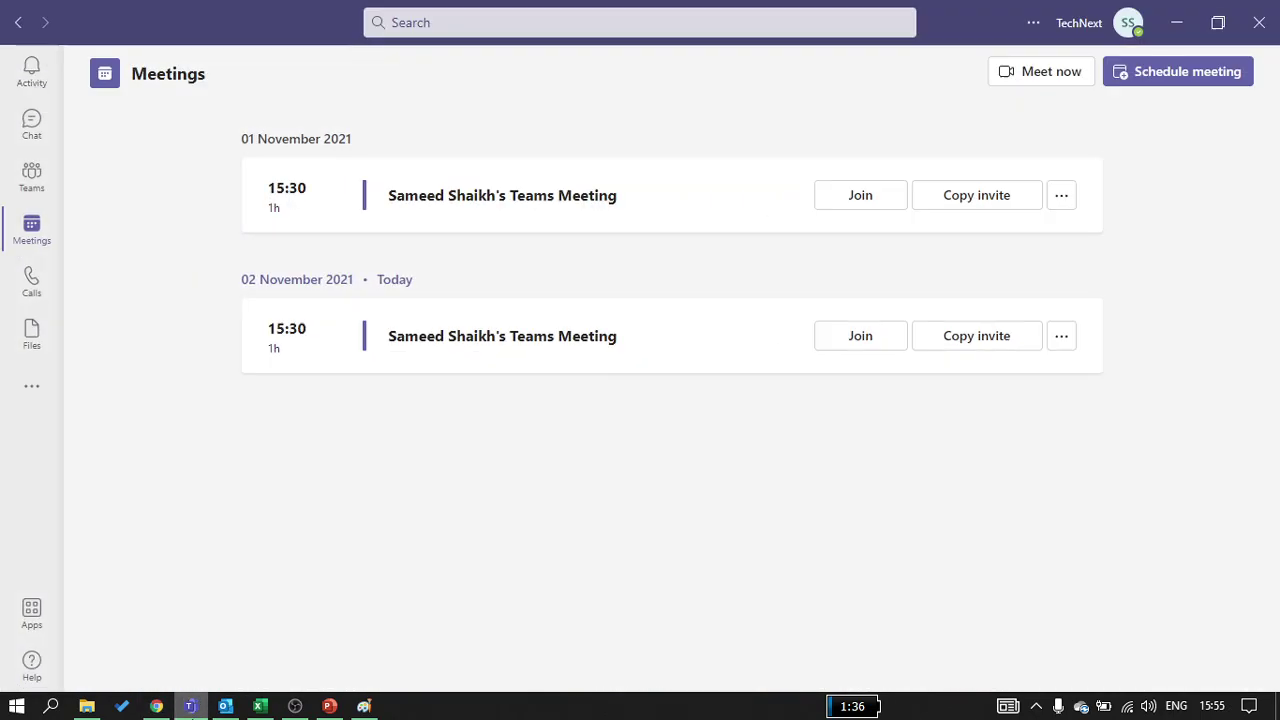
Join today's 15:30 Teams meeting with computer audio
{"action": "left_click", "coordinate": [877, 342]}
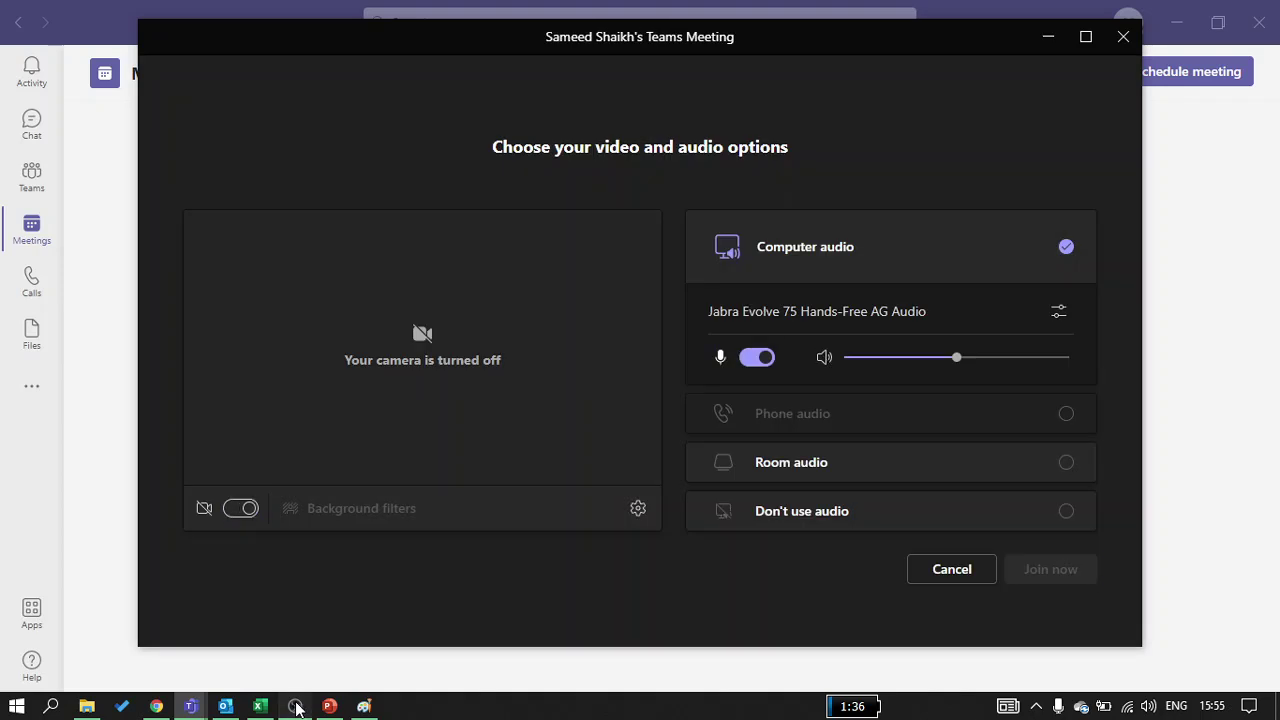
{"action": "left_click", "coordinate": [295, 706]}
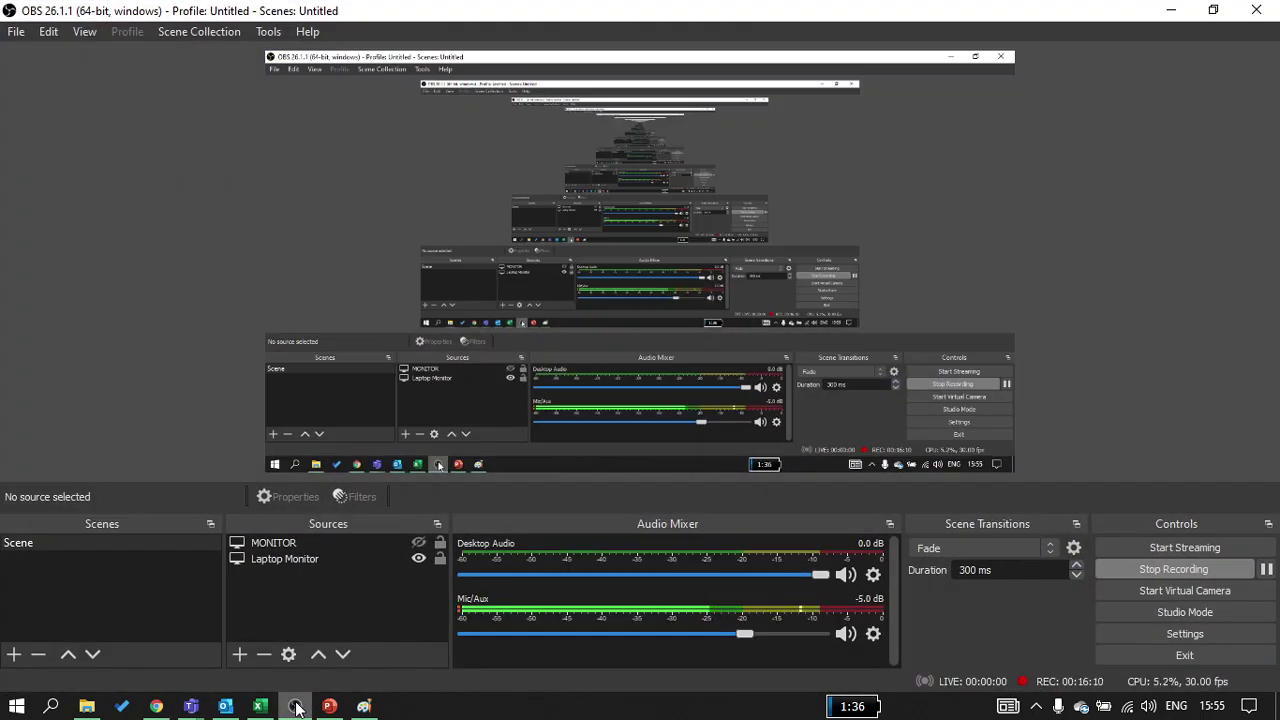
{"action": "left_click", "coordinate": [295, 706]}
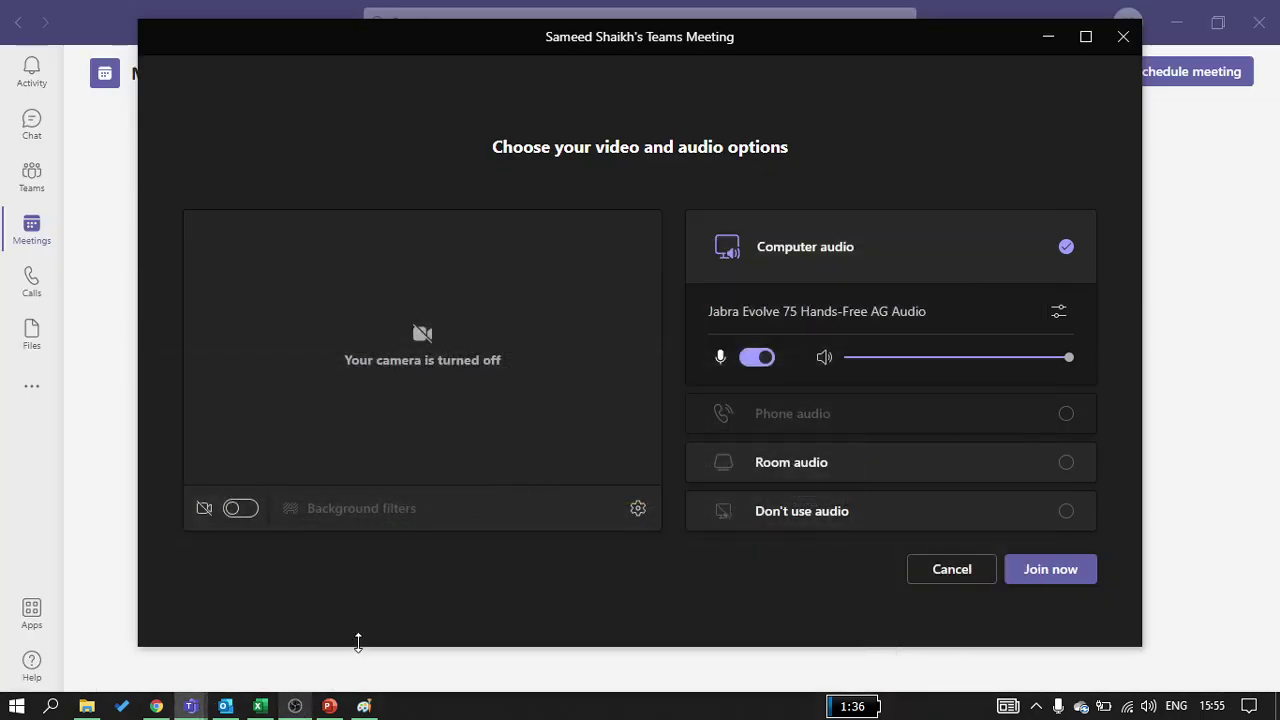
{"action": "left_click", "coordinate": [1062, 569]}
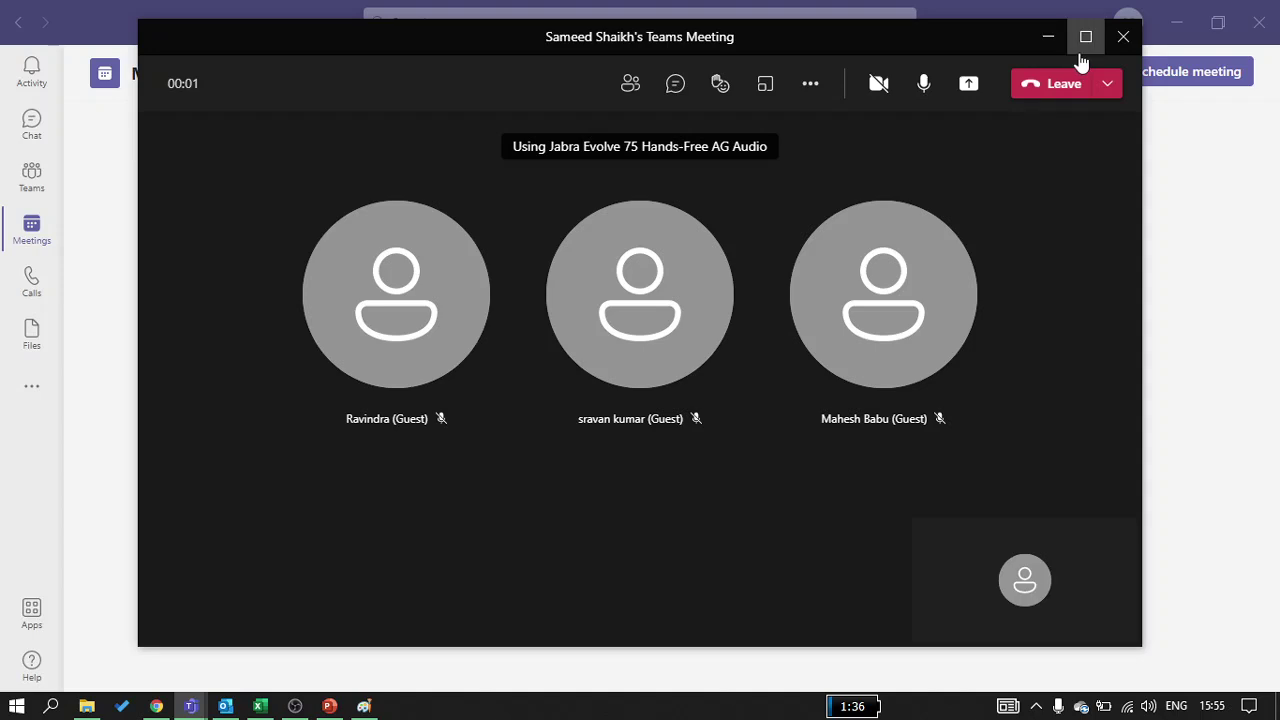
Maximize the meeting, share the entire screen, then shrink Teams to reveal the browser
{"action": "left_click", "coordinate": [1080, 50]}
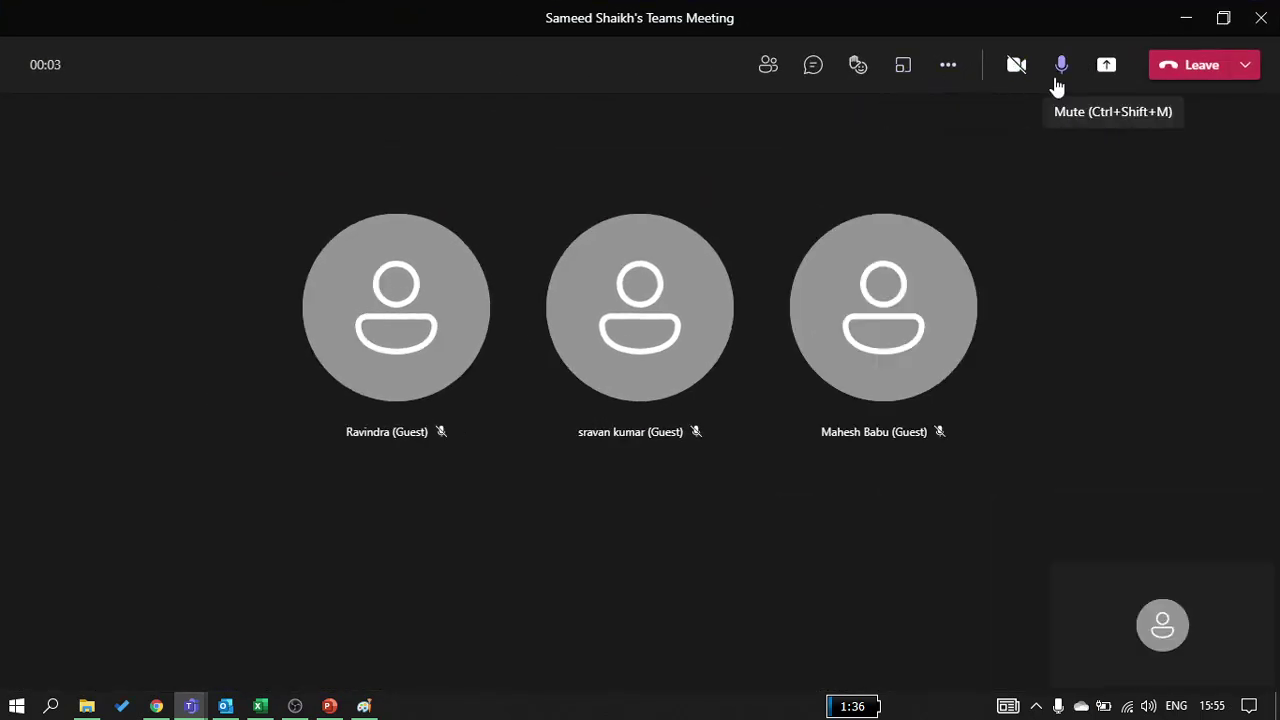
{"action": "left_click", "coordinate": [1105, 72]}
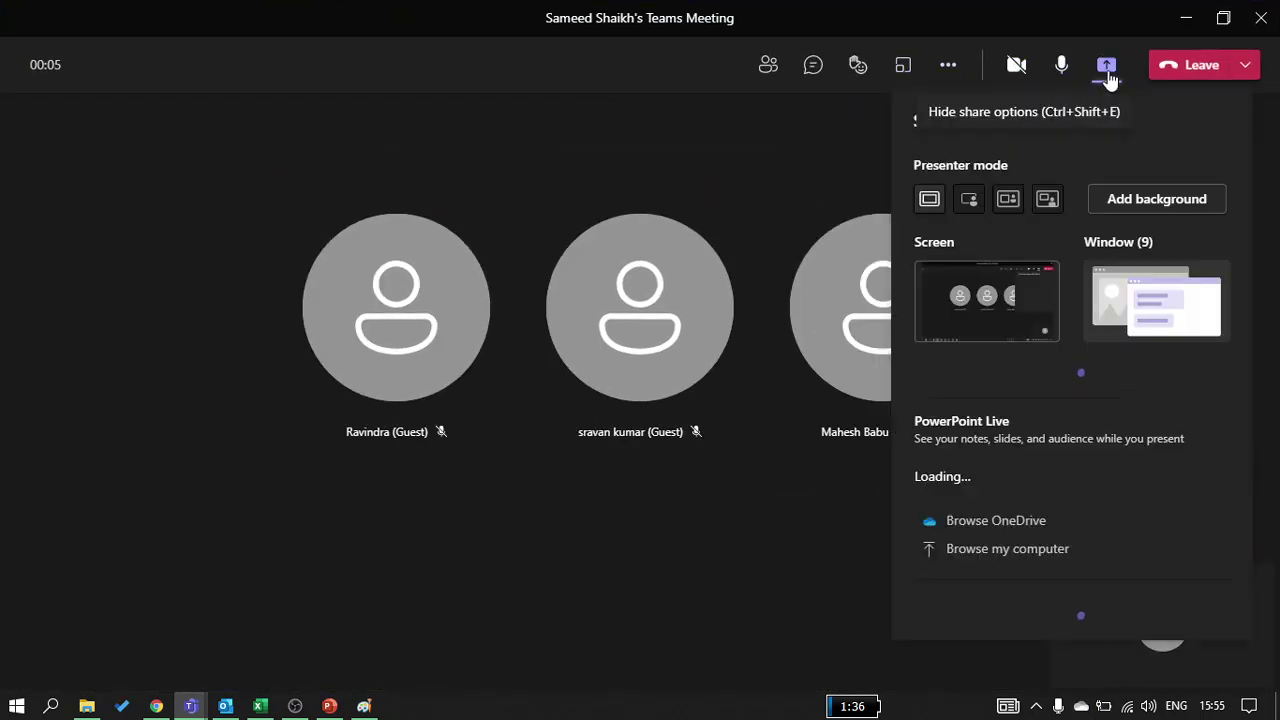
{"action": "left_click", "coordinate": [1006, 320]}
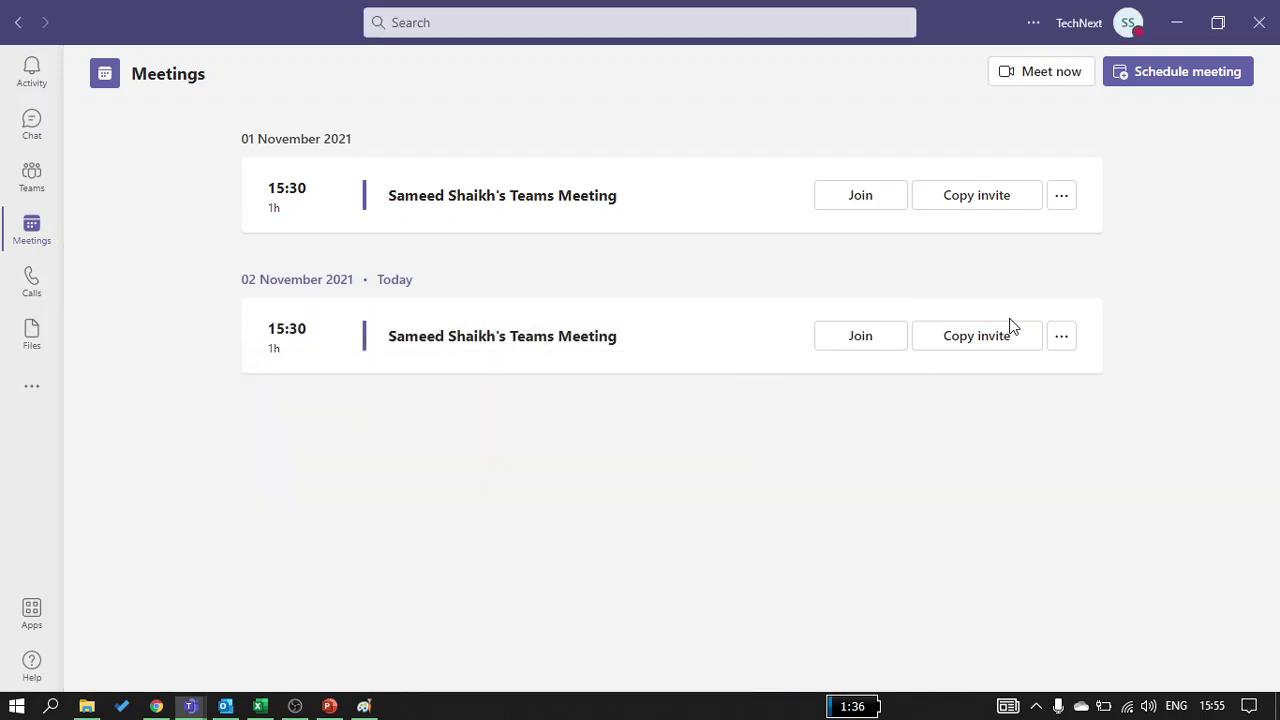
{"action": "left_click", "coordinate": [1217, 22]}
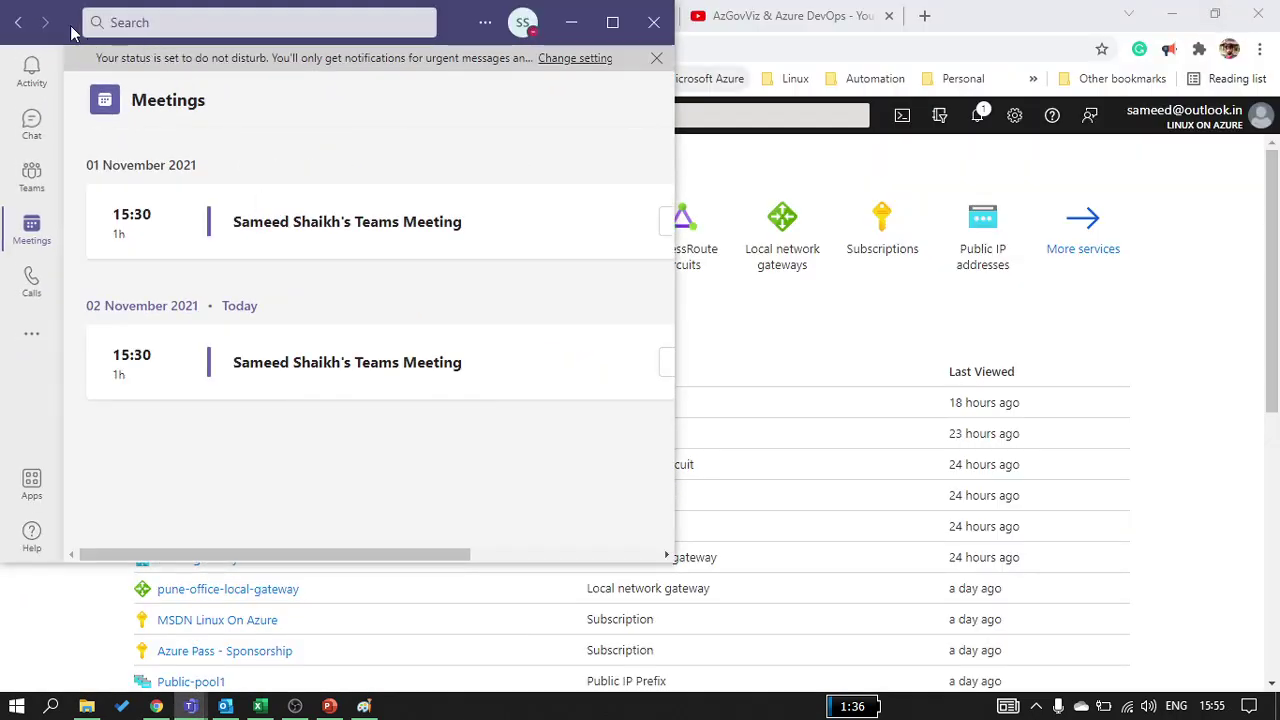
Search 'virt', open Virtual machines, select hub-vm1 and request Start
{"action": "double_click", "coordinate": [72, 33]}
{"action": "left_click", "coordinate": [1176, 24]}
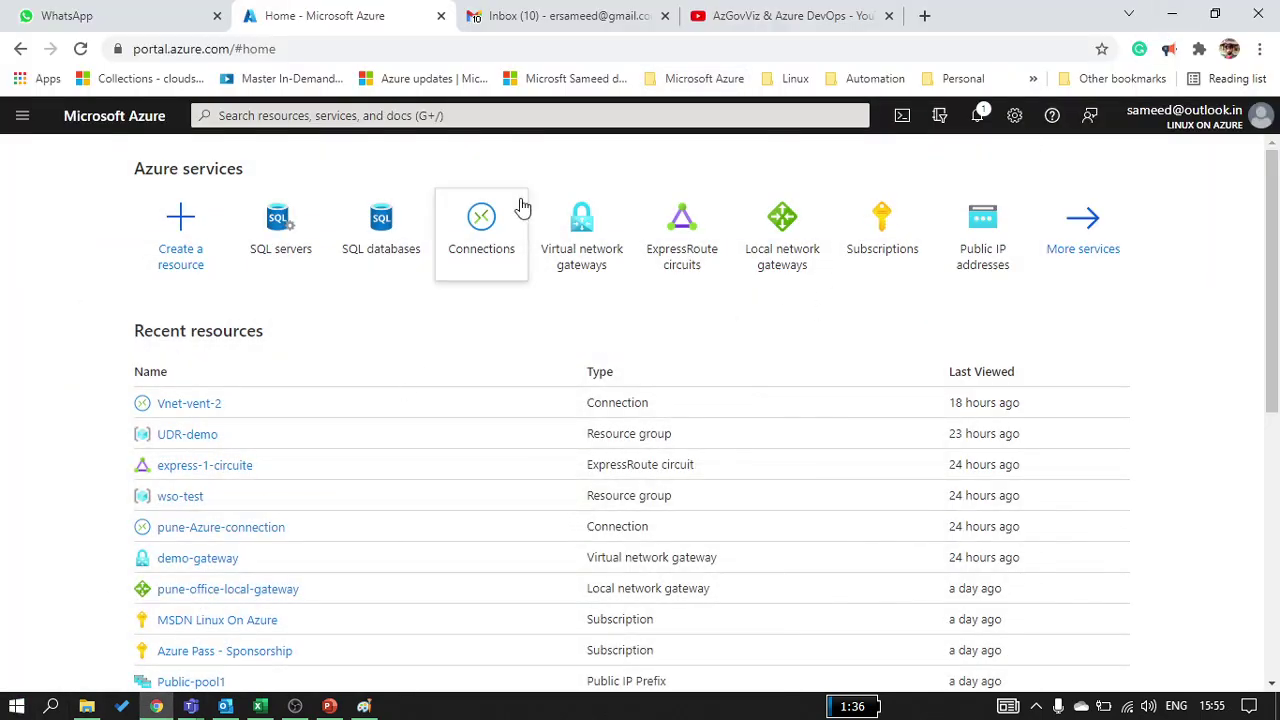
{"action": "left_click", "coordinate": [427, 116]}
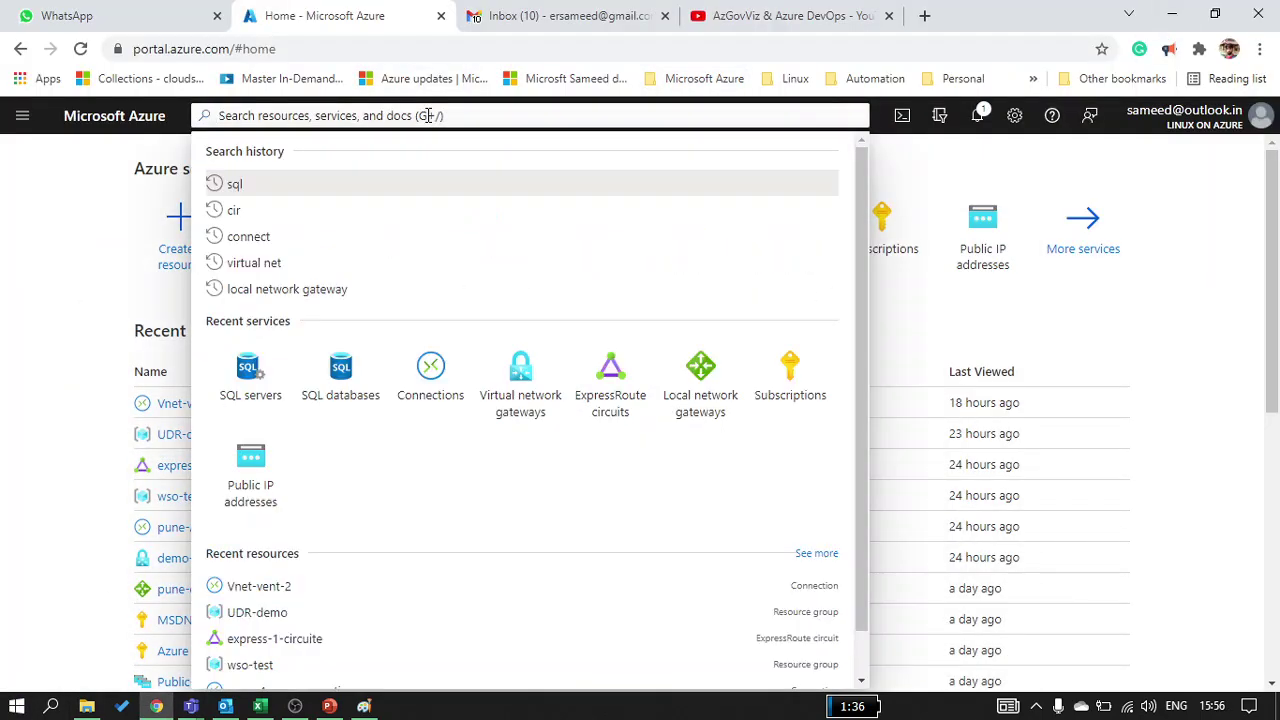
{"action": "type", "text": "virt"}
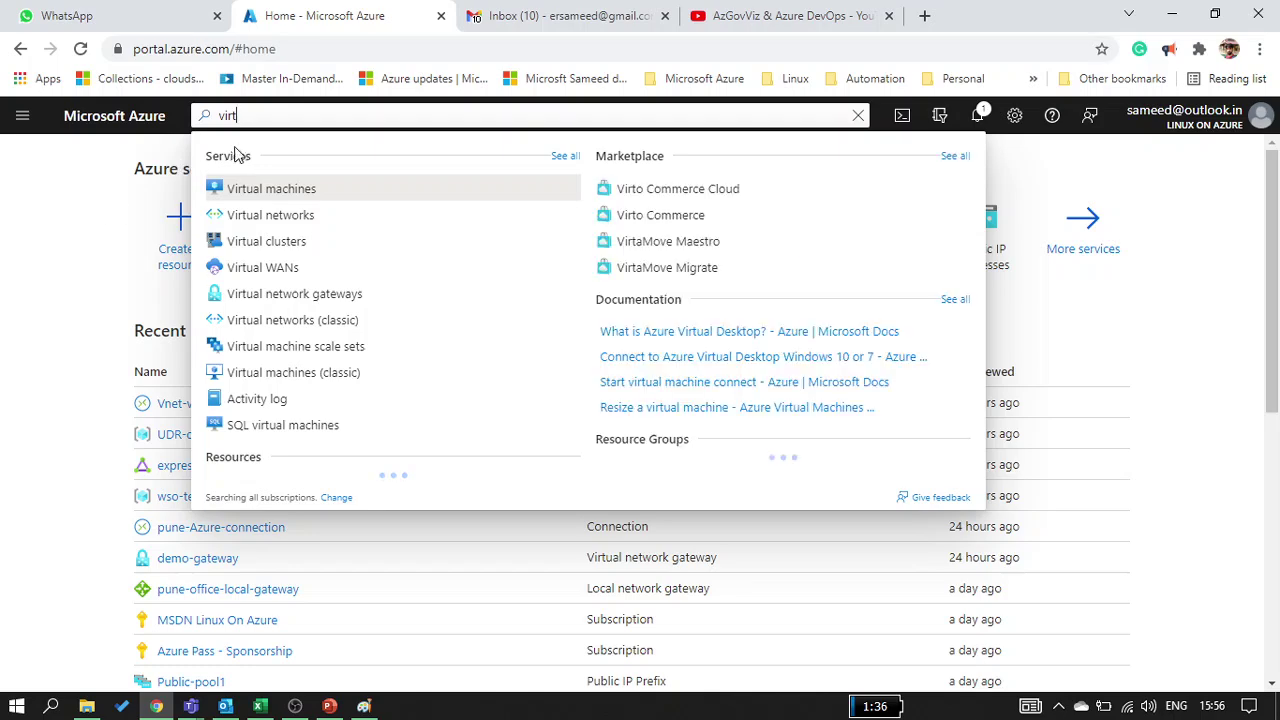
{"action": "left_click", "coordinate": [257, 187]}
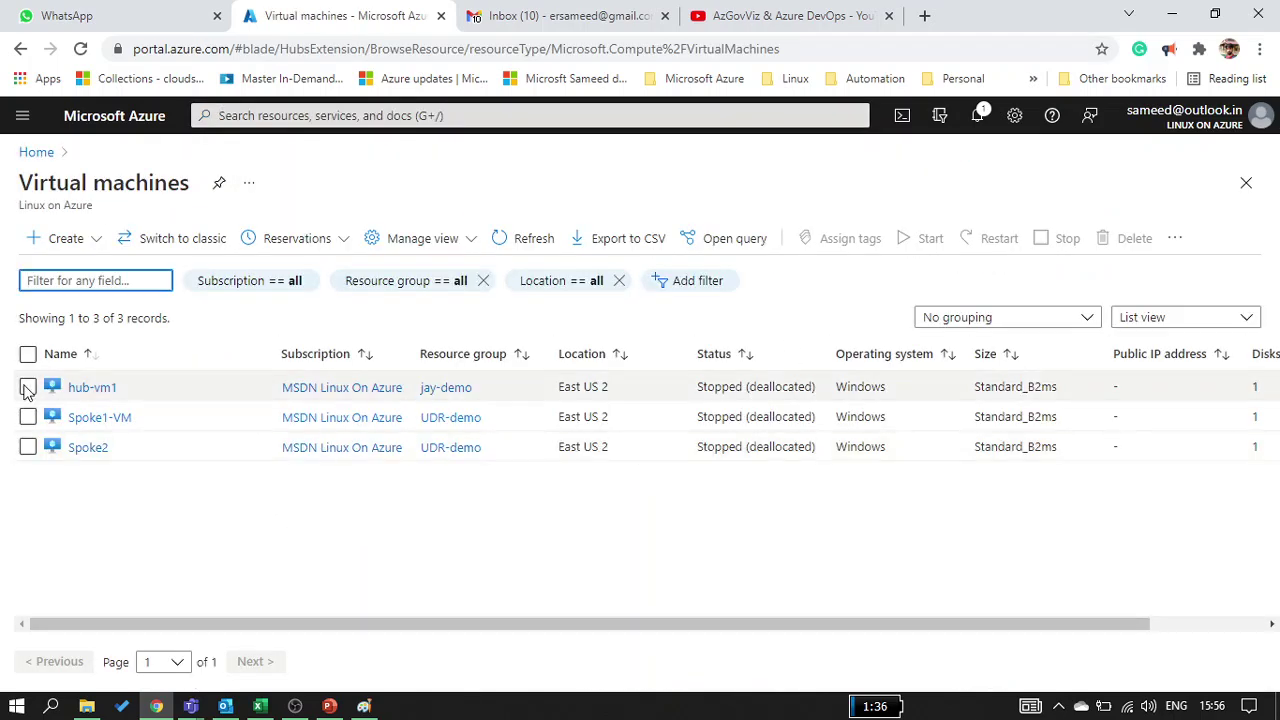
{"action": "left_click", "coordinate": [28, 387]}
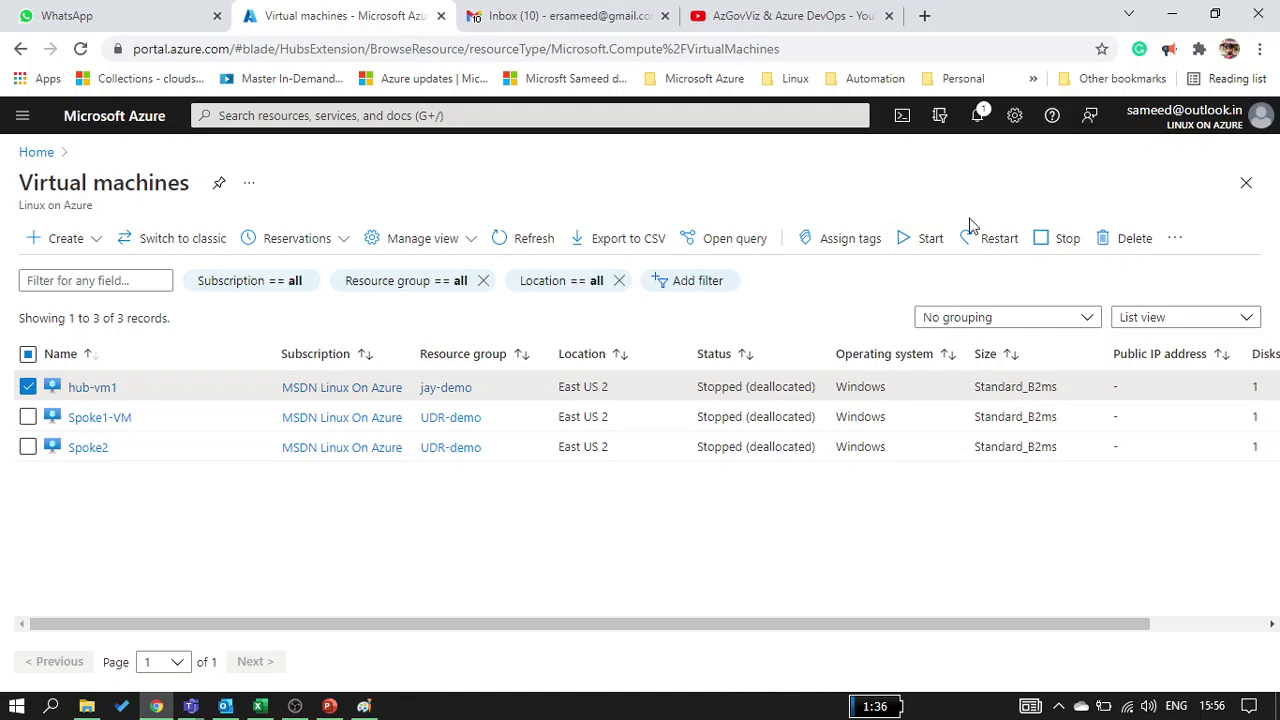
{"action": "left_click", "coordinate": [925, 240]}
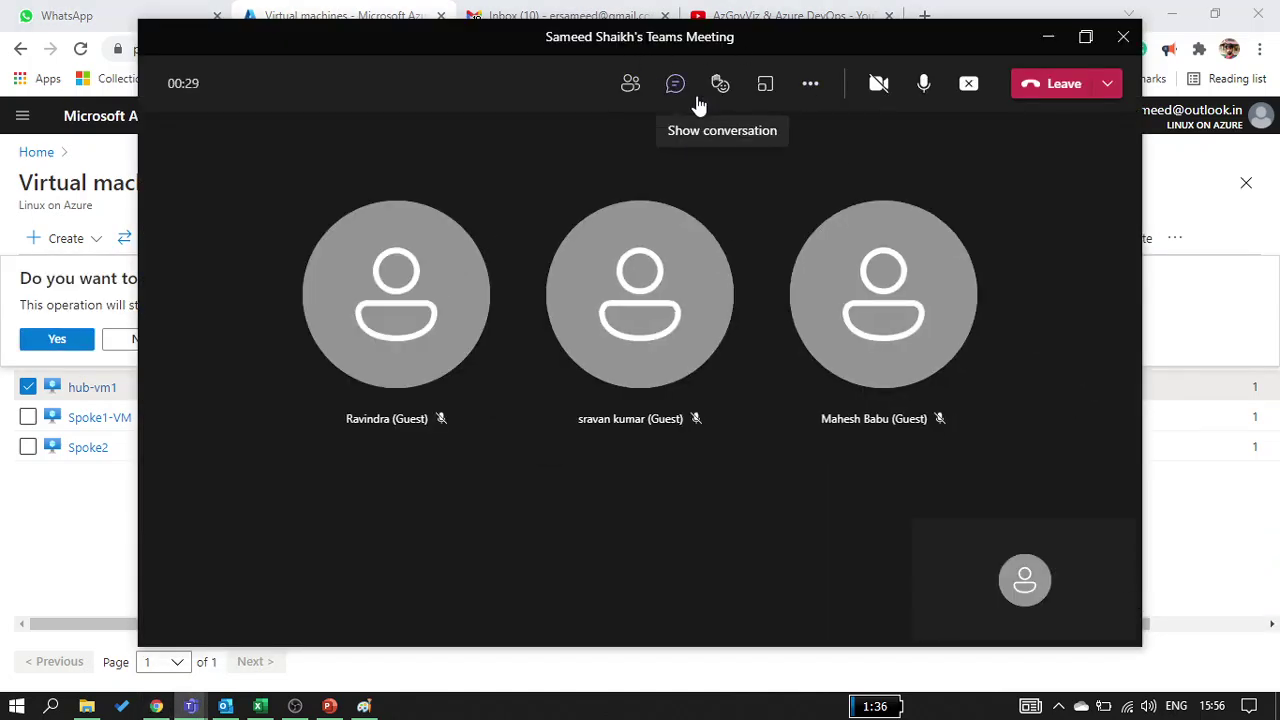
Check the meeting chat and audio/video device settings, then minimize the meeting window
{"action": "left_click", "coordinate": [675, 83]}
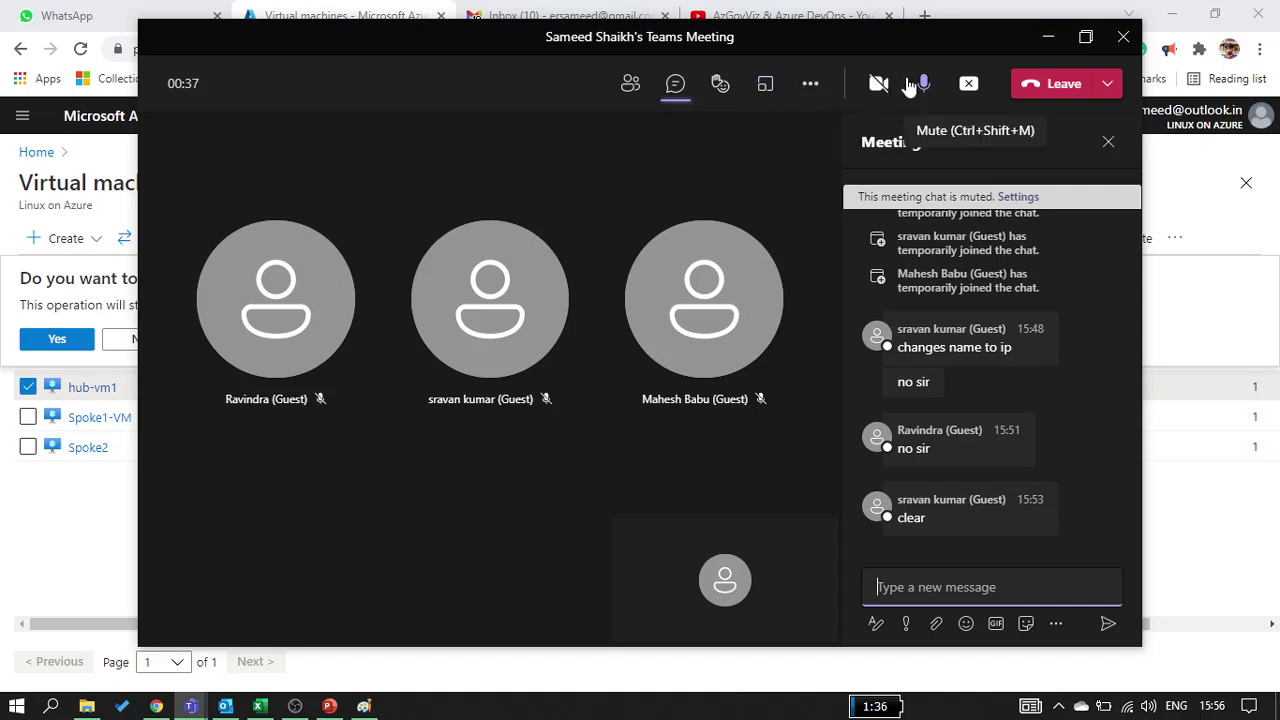
{"action": "left_click", "coordinate": [812, 86]}
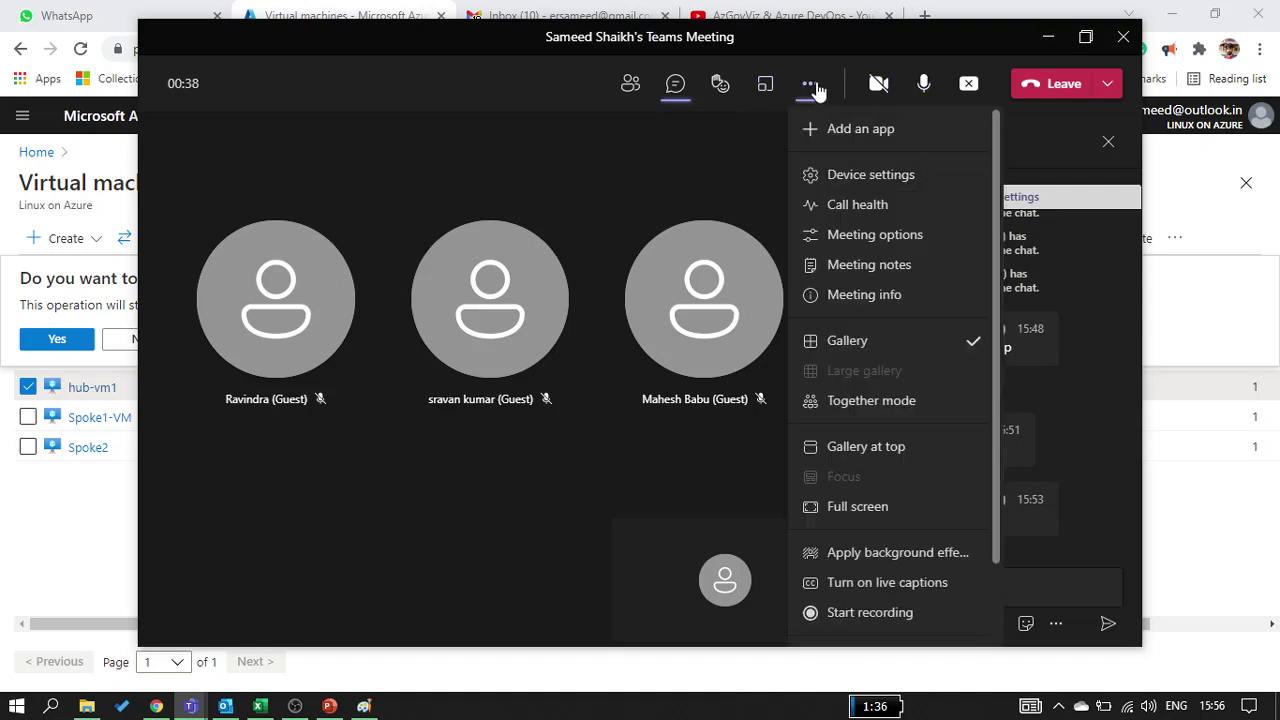
{"action": "left_click", "coordinate": [846, 172]}
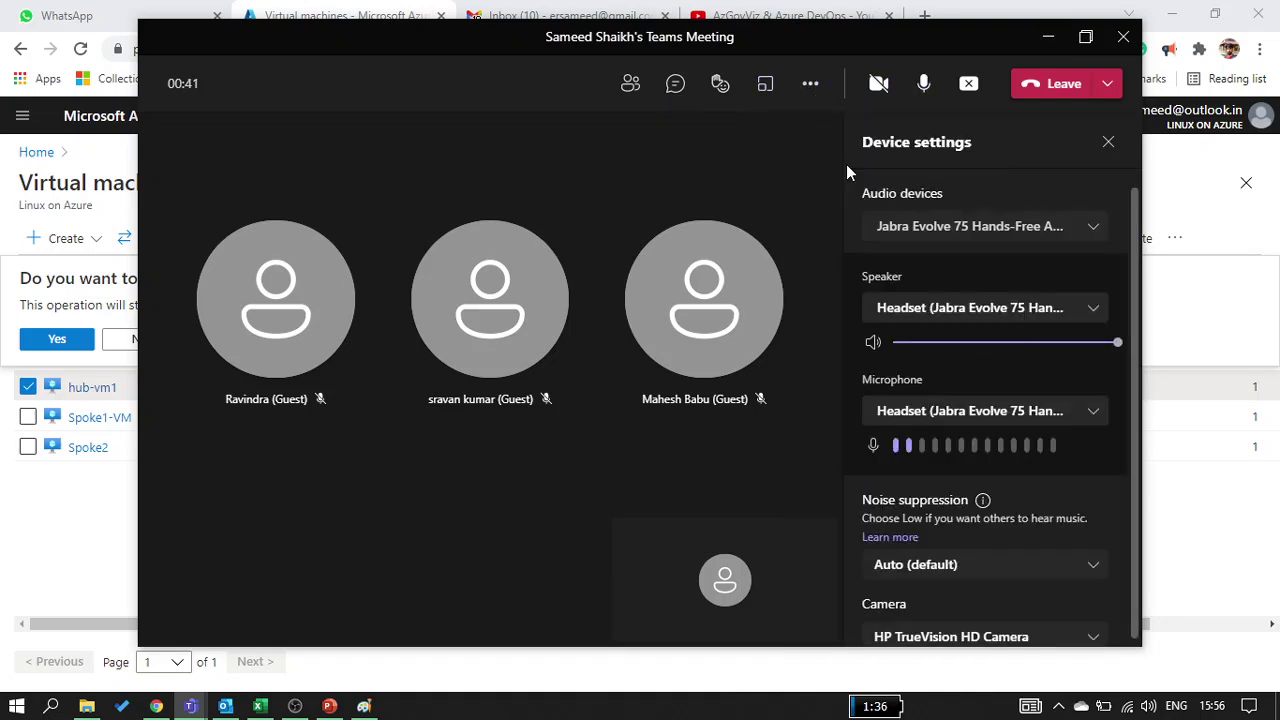
{"action": "left_click", "coordinate": [675, 83]}
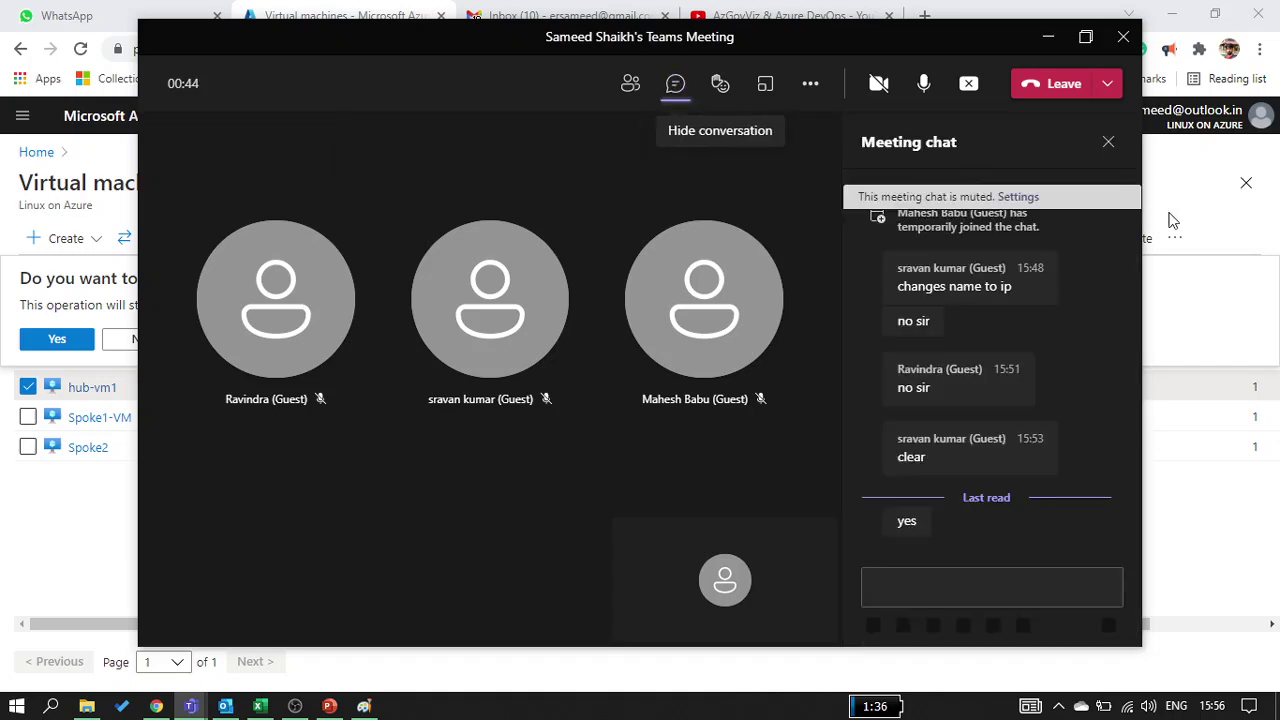
{"action": "left_click", "coordinate": [1108, 142]}
{"action": "left_click", "coordinate": [1048, 36]}
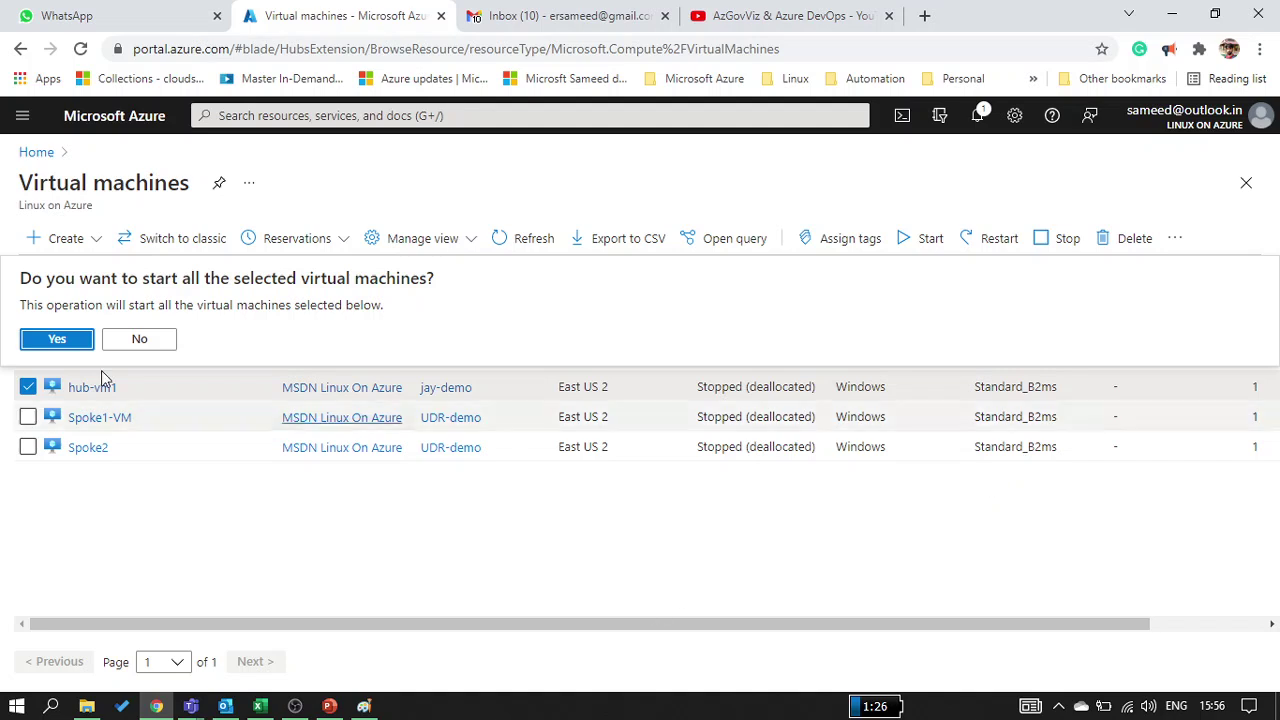
Confirm Yes to start hub-vm1, then open a new browser tab
{"action": "left_click", "coordinate": [42, 345]}
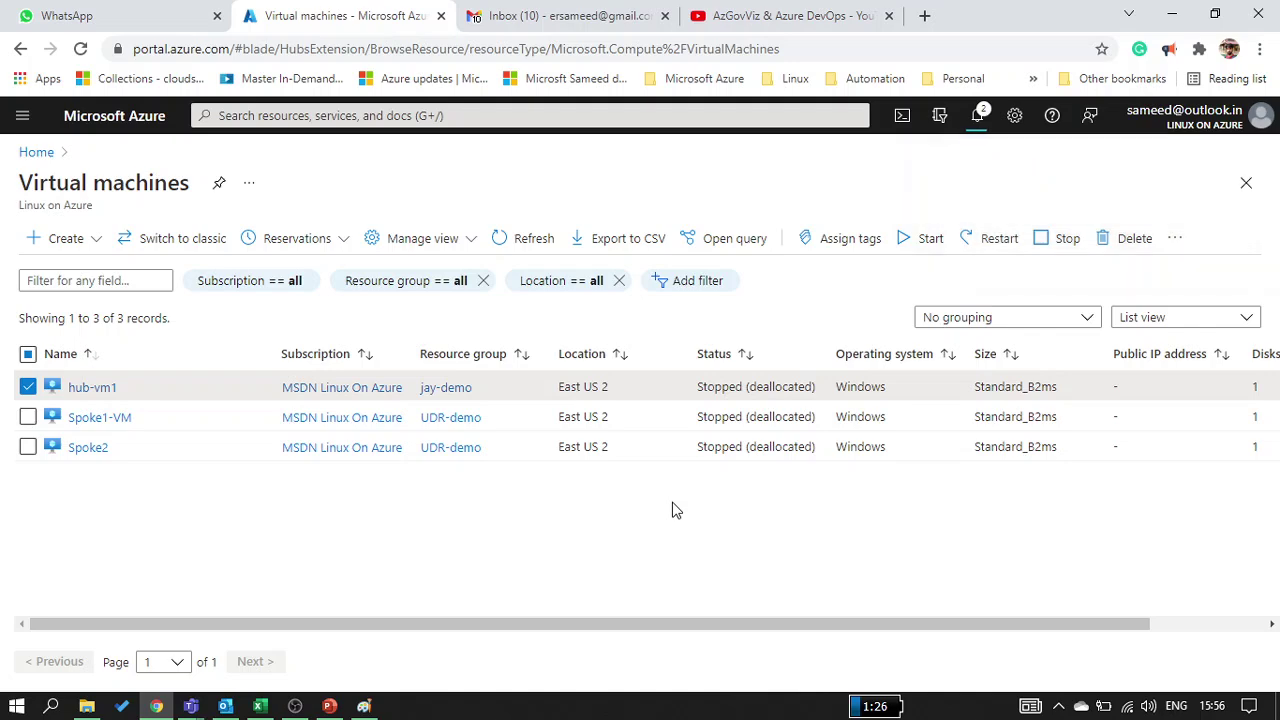
{"action": "left_click", "coordinate": [921, 16]}
Load godaddy.com and search the availability of technext.in
{"action": "type", "text": "goda"}
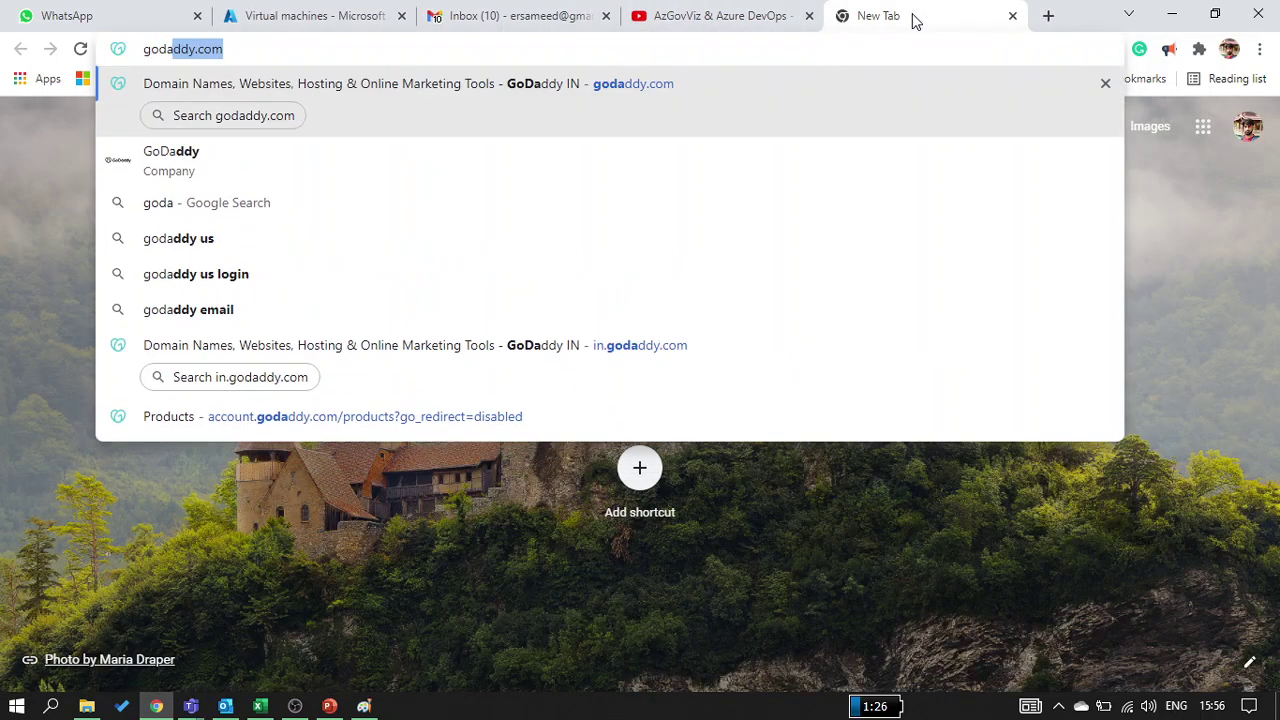
{"action": "type", "text": "ddy.com"}
{"action": "key", "text": "Return"}
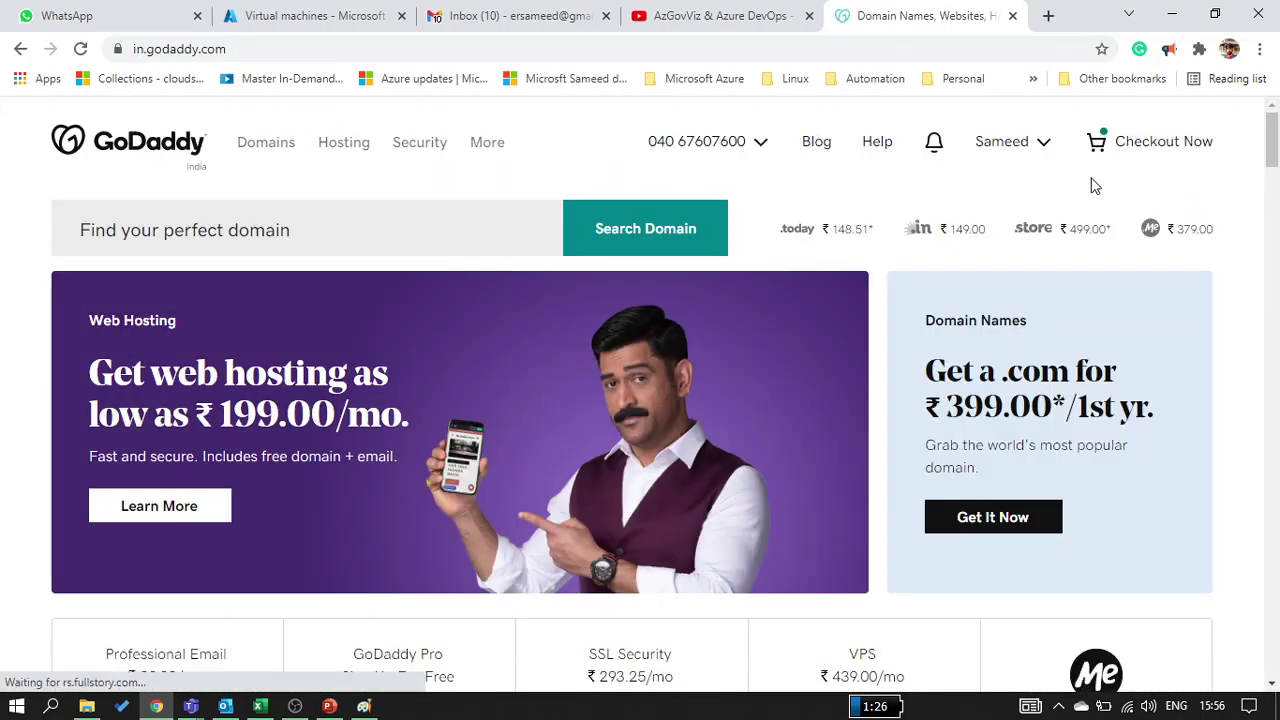
{"action": "left_click", "coordinate": [1028, 146]}
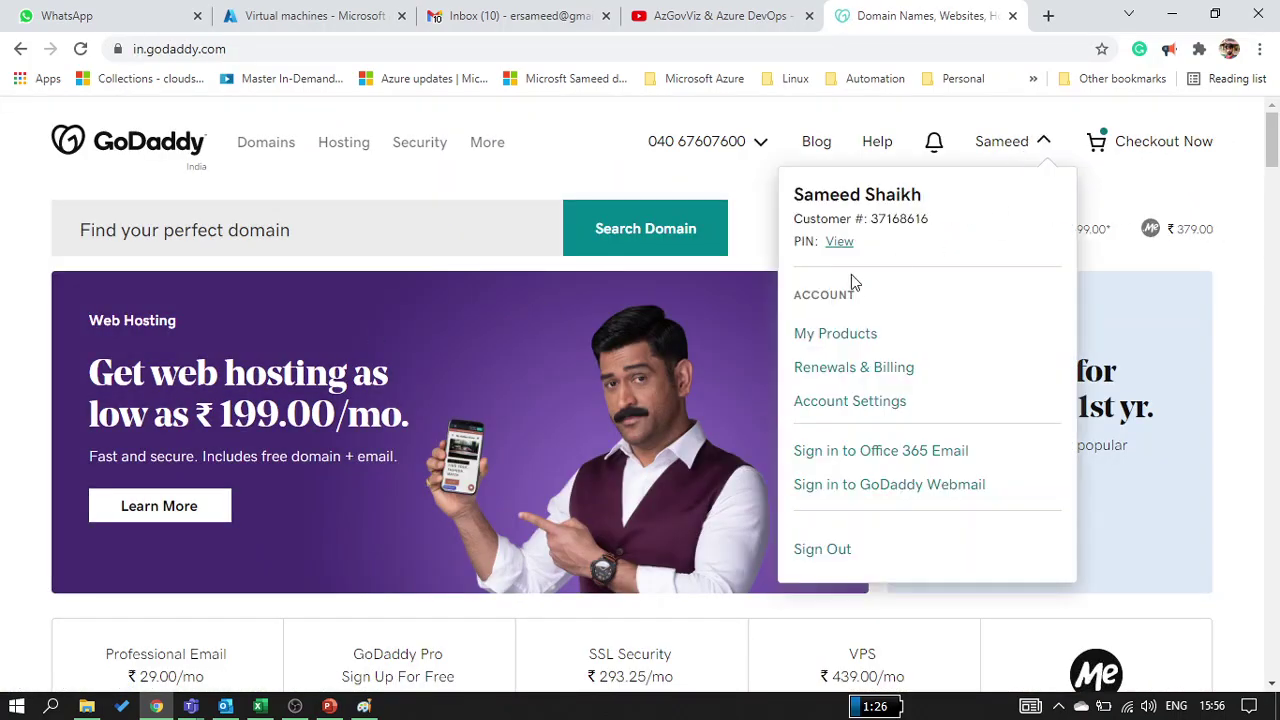
{"action": "left_click", "coordinate": [477, 249]}
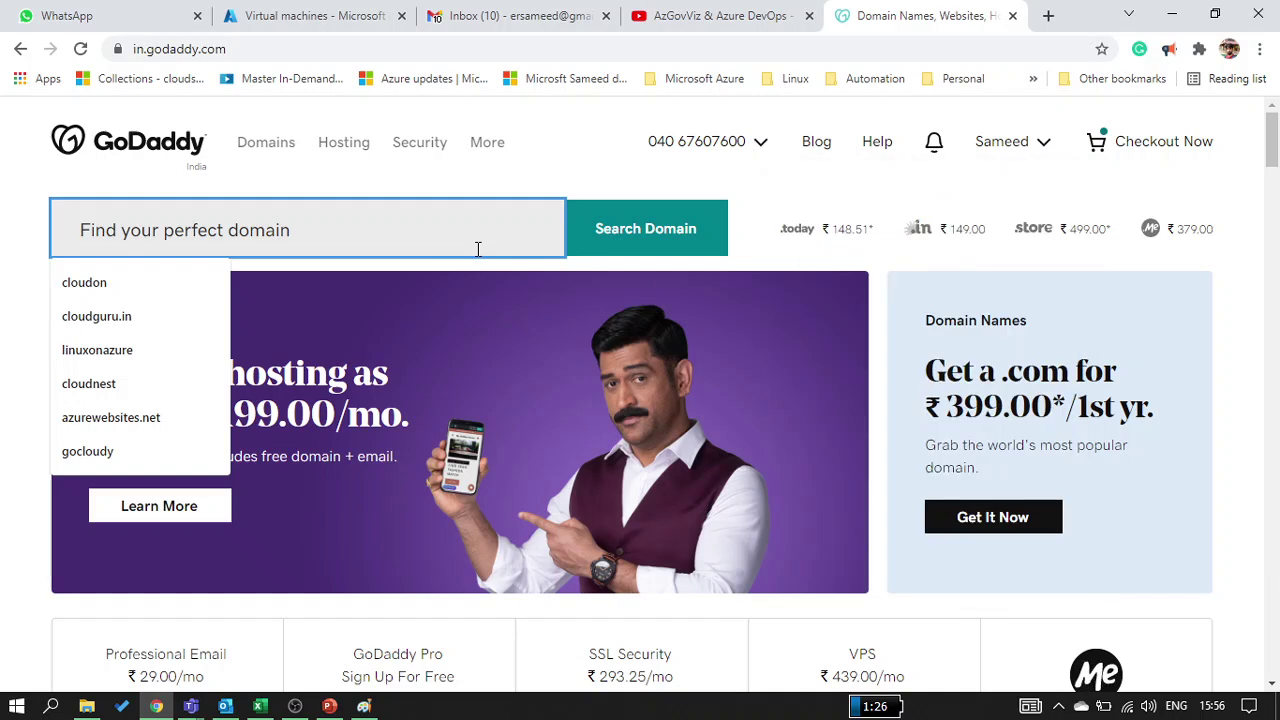
{"action": "type", "text": "tec"}
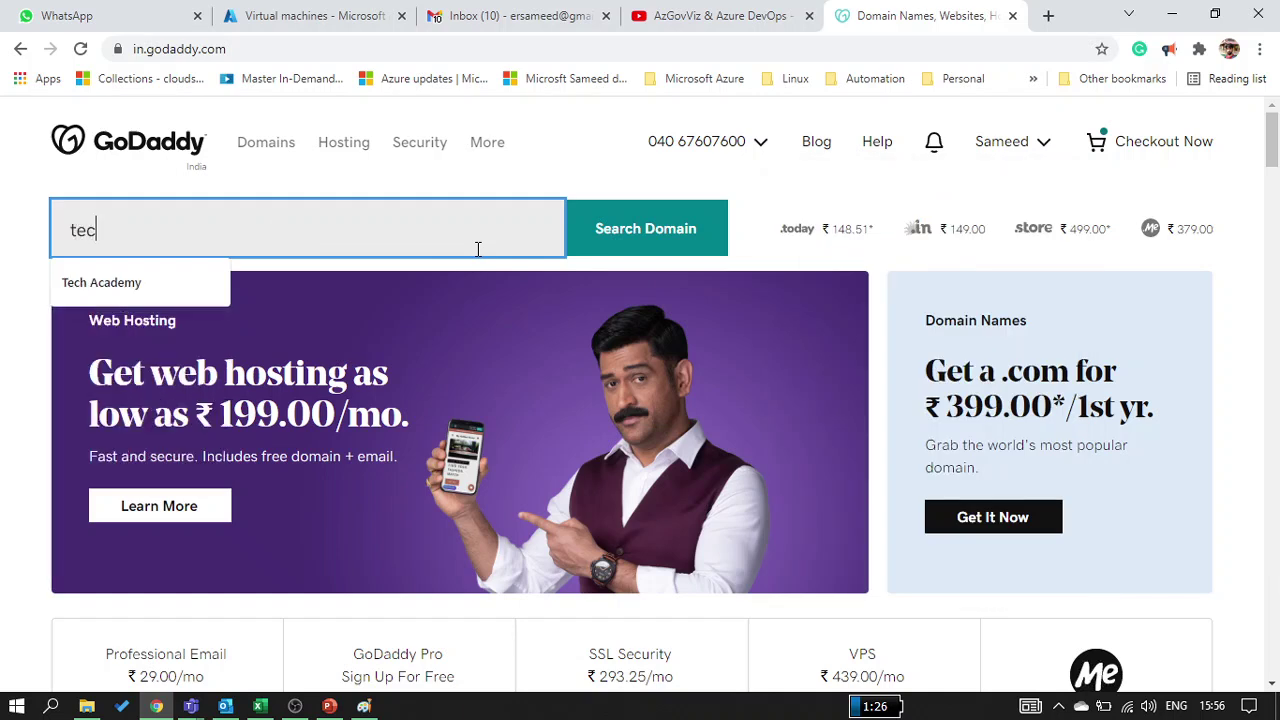
{"action": "type", "text": "hnext.i"}
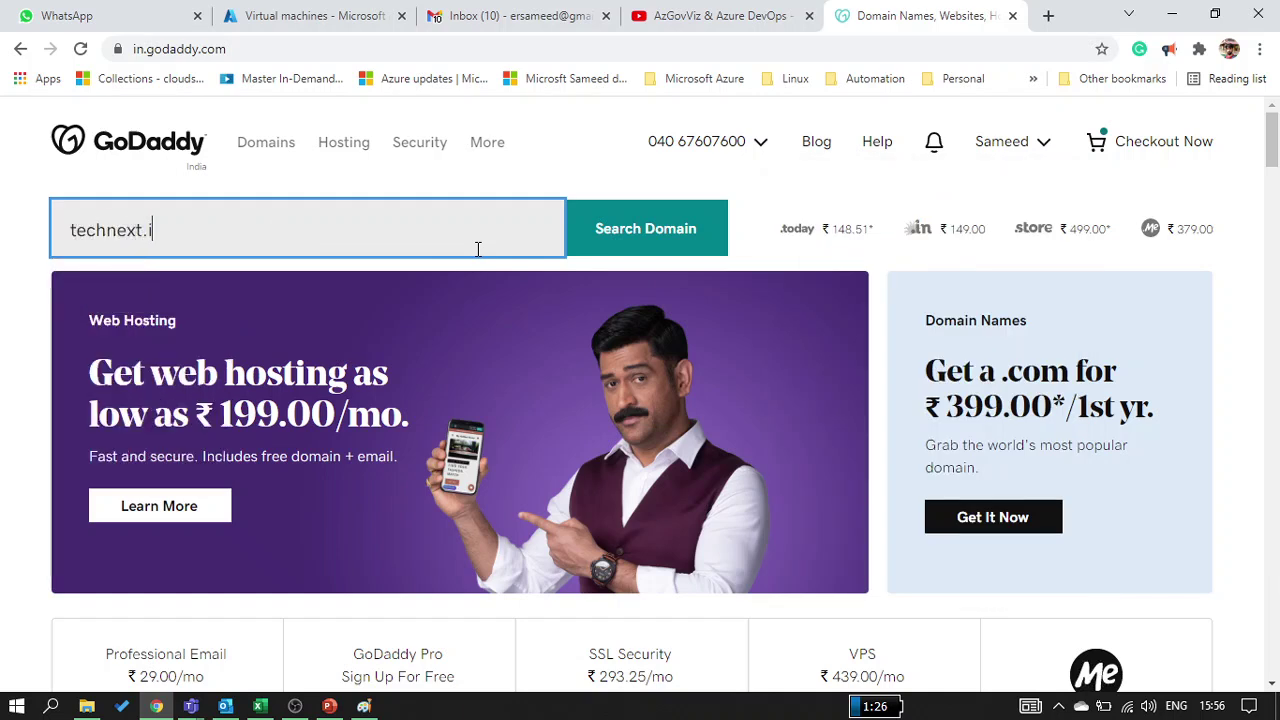
{"action": "type", "text": "n"}
{"action": "key", "text": "Return"}
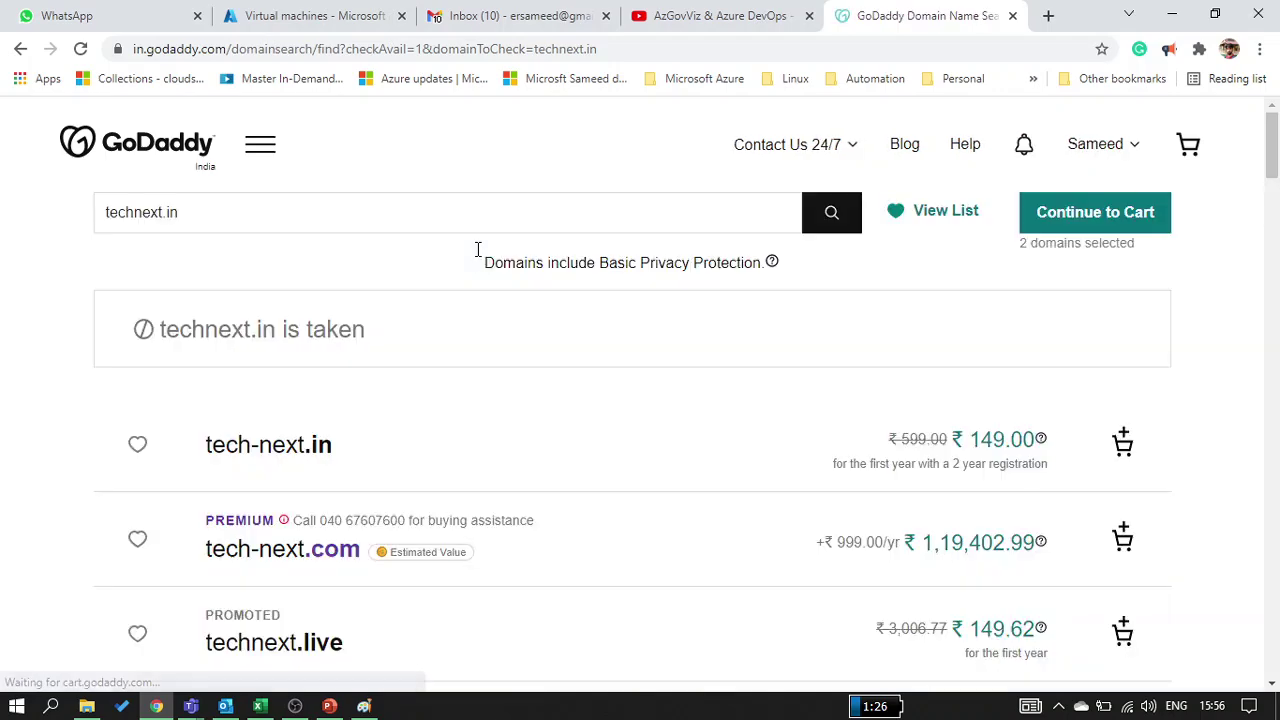
Go from the account menu to My Products to list owned domains
{"action": "scroll", "coordinate": [446, 560], "scroll_direction": "down", "scroll_amount": 4}
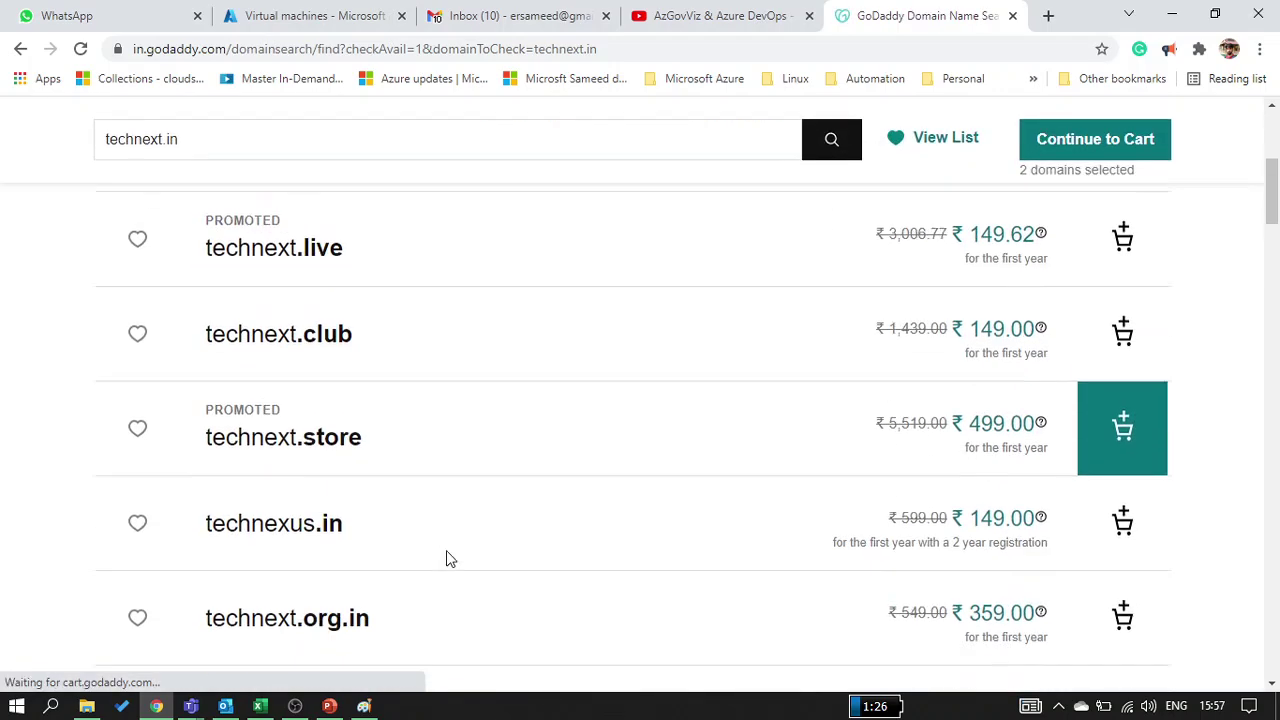
{"action": "scroll", "coordinate": [446, 560], "scroll_direction": "up", "scroll_amount": 4}
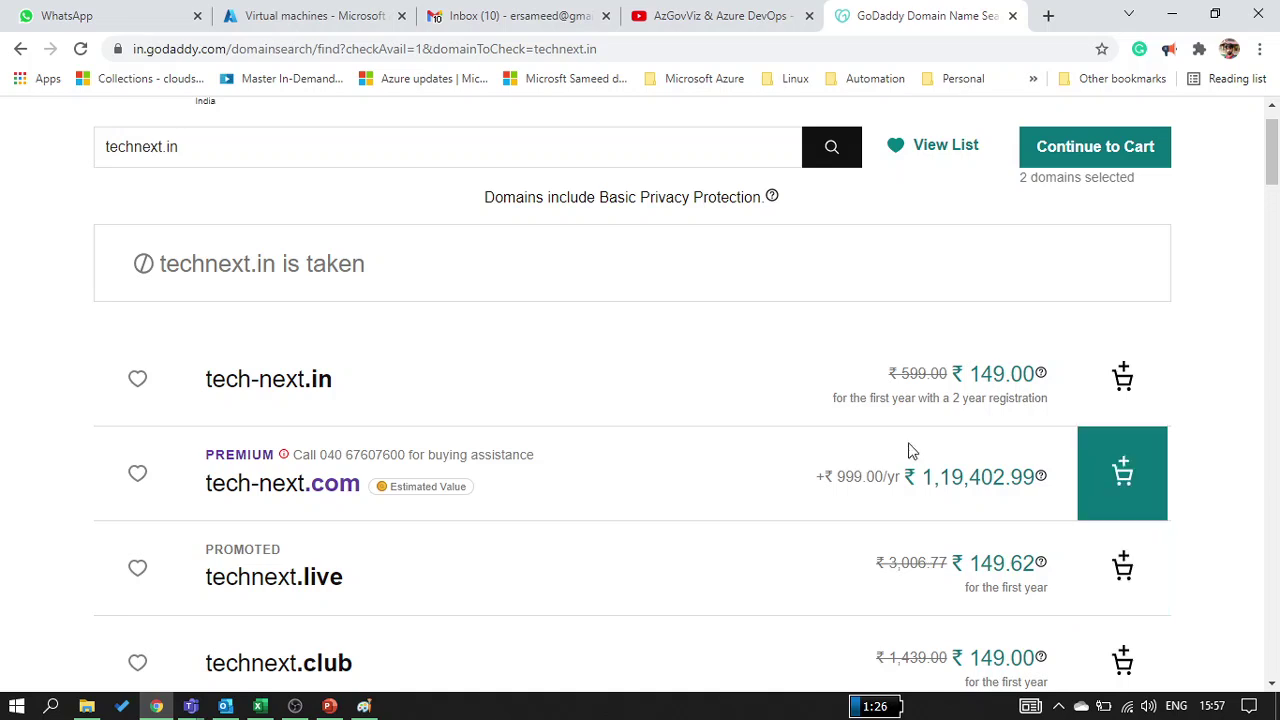
{"action": "scroll", "coordinate": [910, 163], "scroll_direction": "up", "scroll_amount": 1}
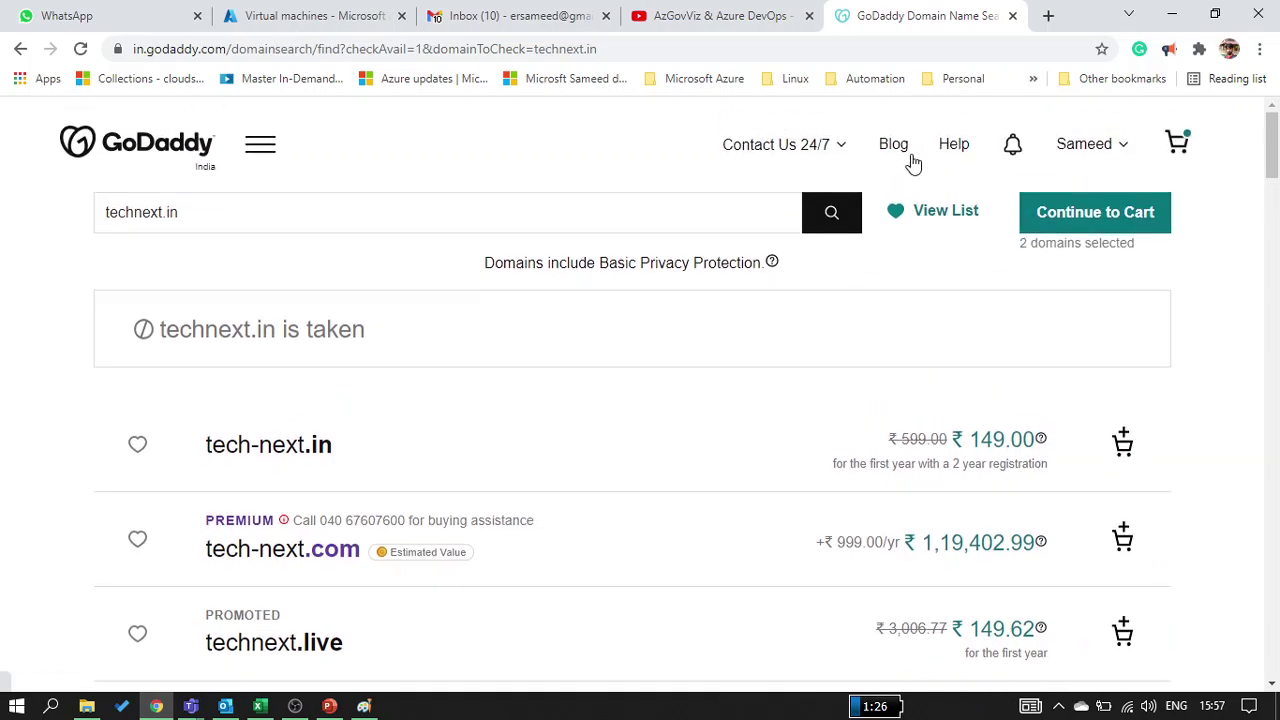
{"action": "left_click", "coordinate": [1098, 137]}
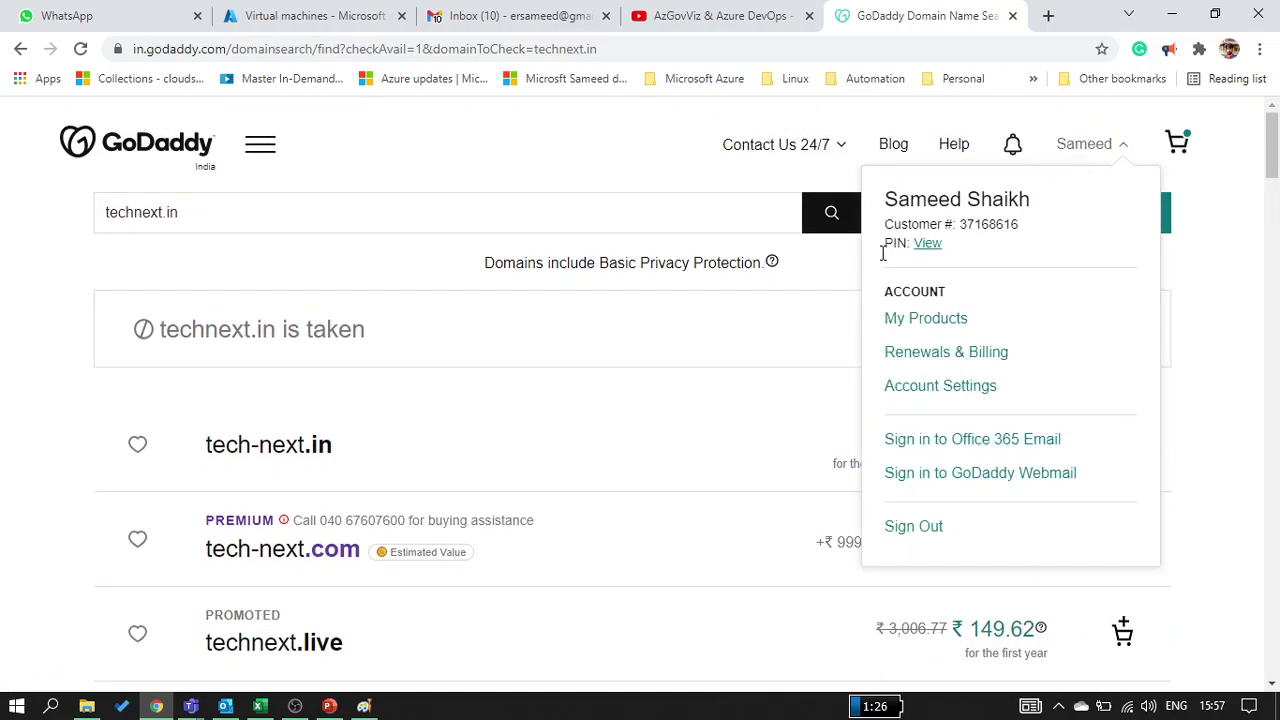
{"action": "left_click", "coordinate": [897, 320]}
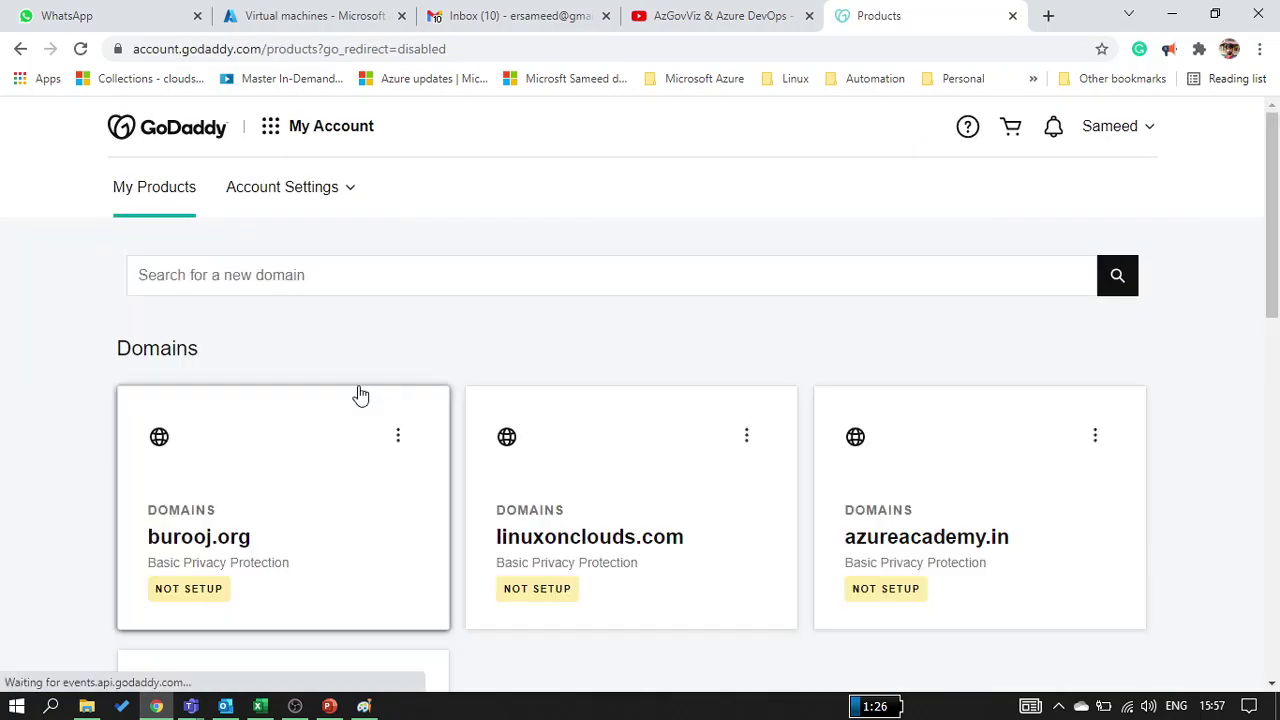
Open the technext.in dashboard and visit technext.in in a new tab, then close it
{"action": "scroll", "coordinate": [361, 396], "scroll_direction": "down", "scroll_amount": 5}
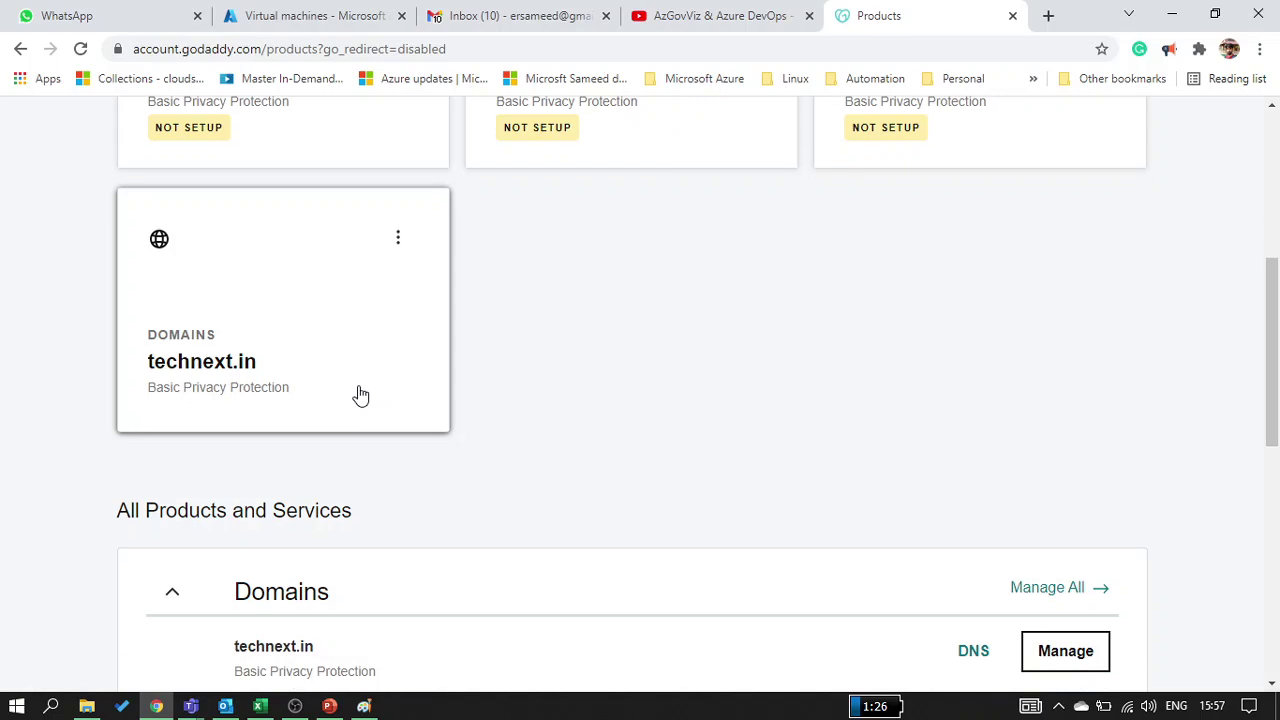
{"action": "left_click", "coordinate": [361, 396]}
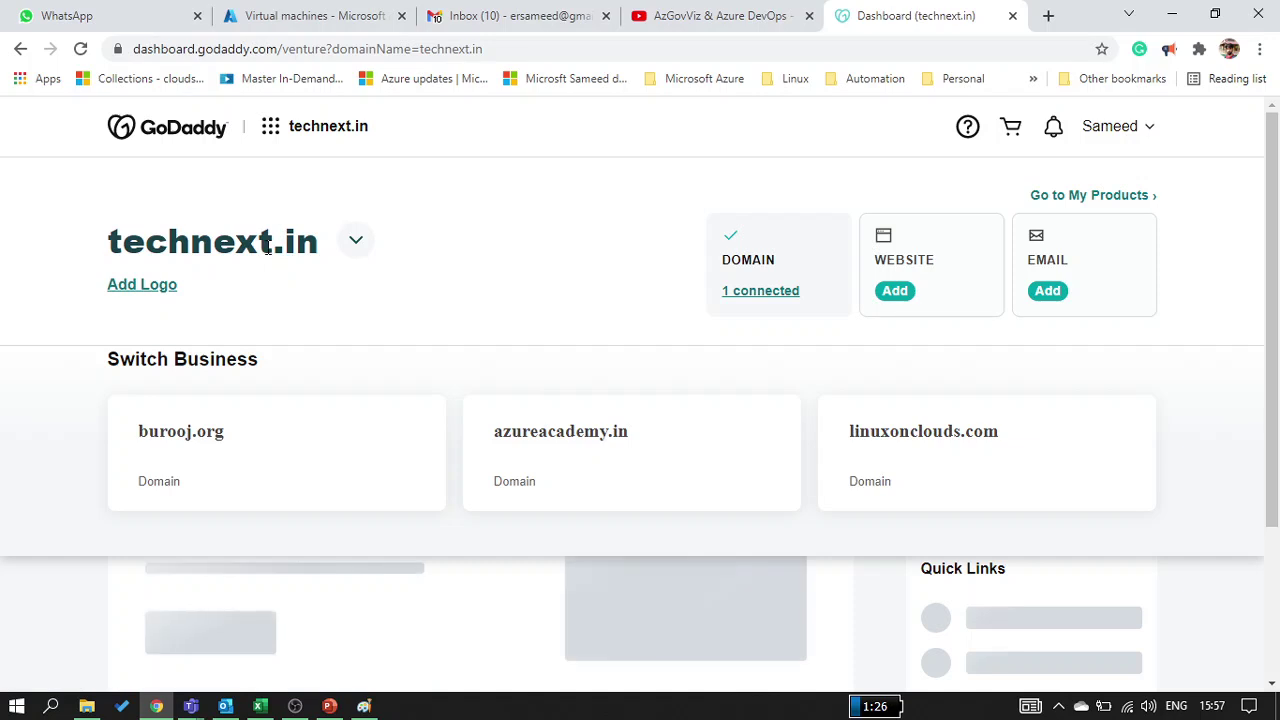
{"action": "double_click", "coordinate": [268, 250]}
{"action": "right_click", "coordinate": [268, 252]}
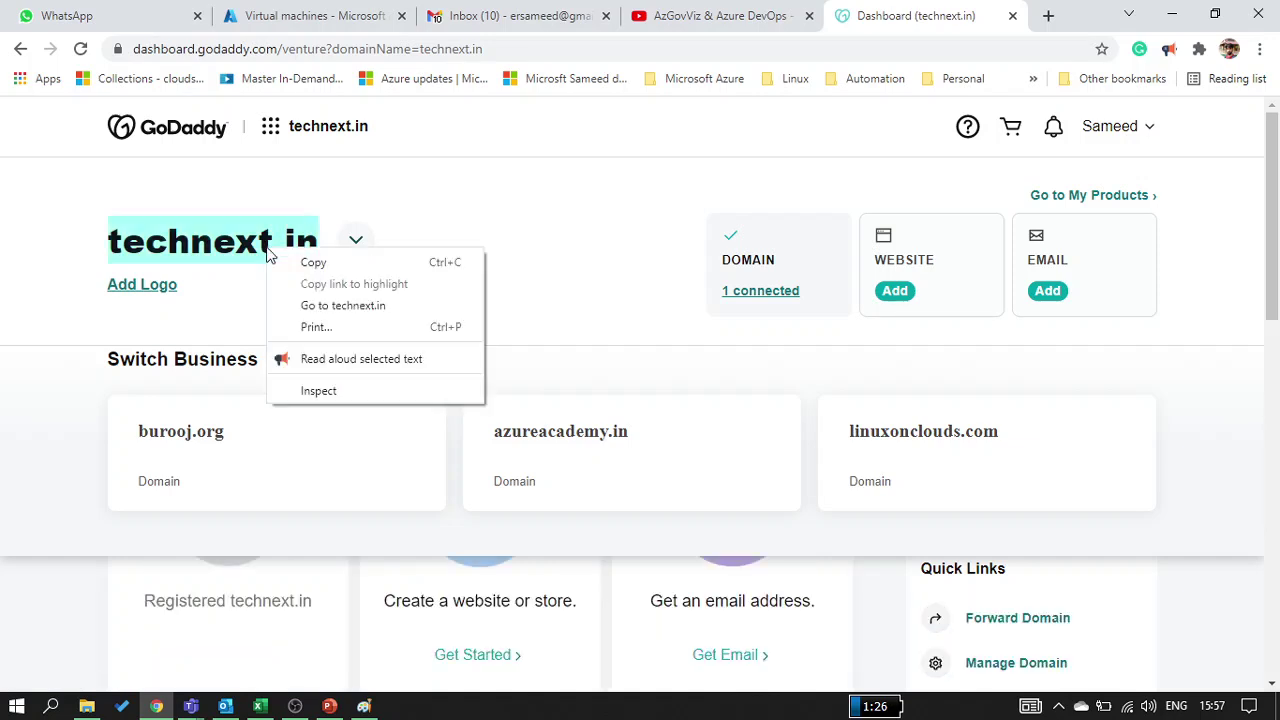
{"action": "left_click", "coordinate": [312, 305]}
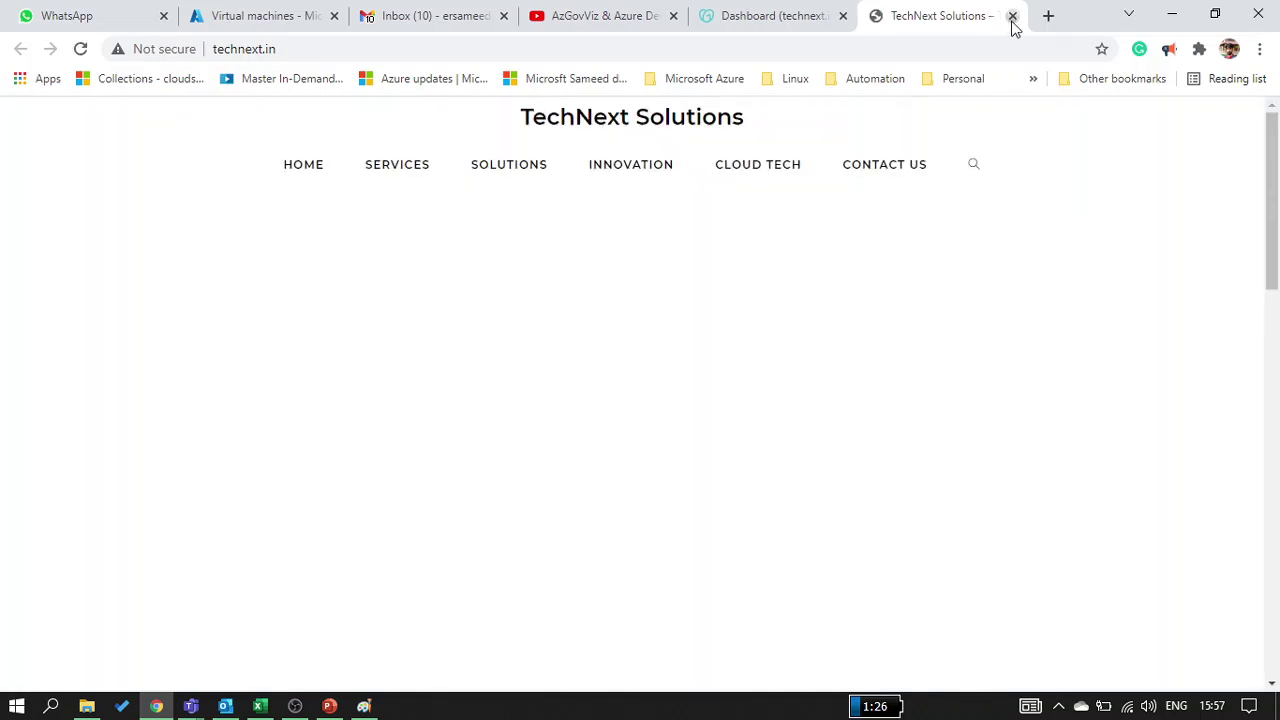
{"action": "left_click", "coordinate": [1012, 16]}
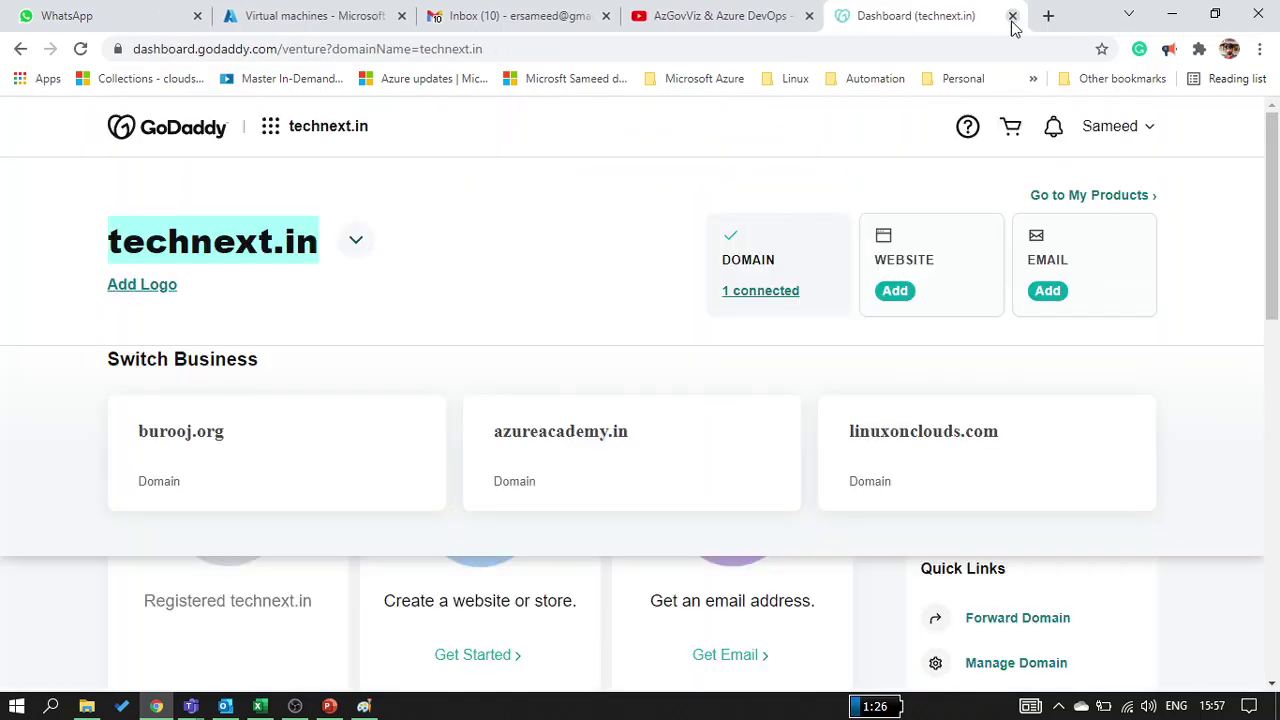
{"action": "left_click", "coordinate": [28, 624]}
Switch the dashboard to azureacademy.in and confirm the domain still shows a parking page
{"action": "left_click", "coordinate": [560, 438]}
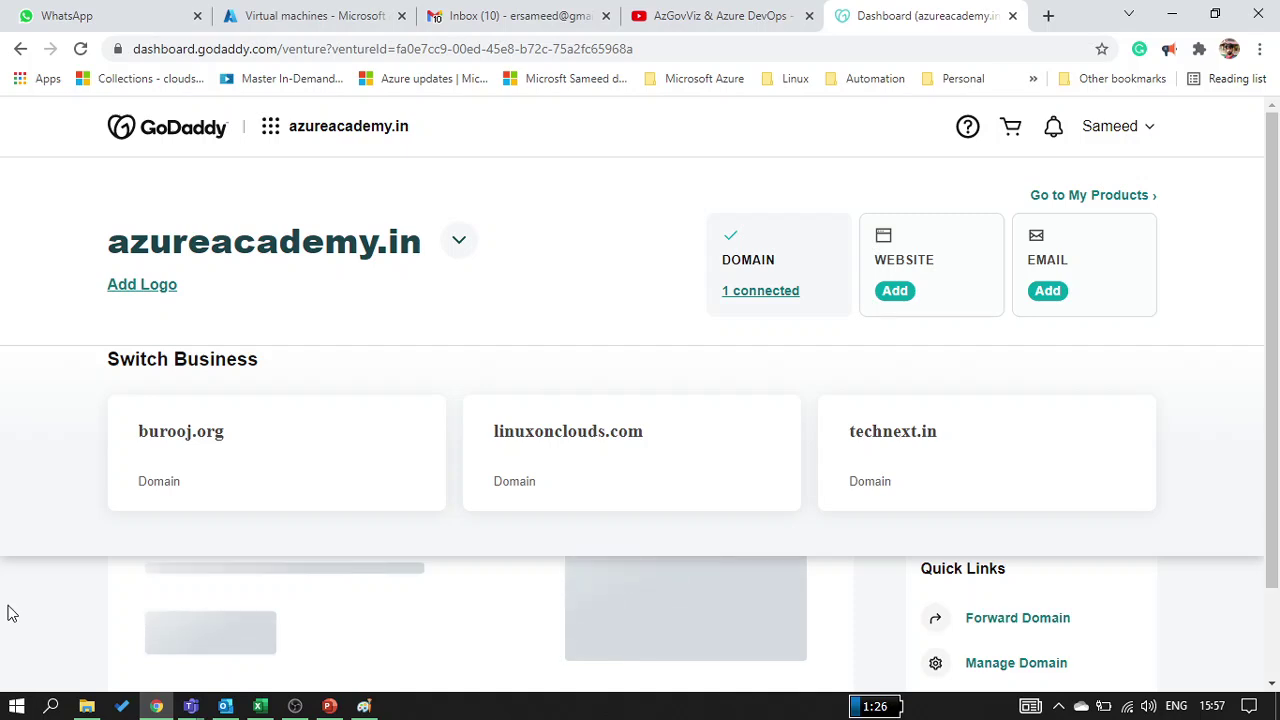
{"action": "double_click", "coordinate": [243, 241]}
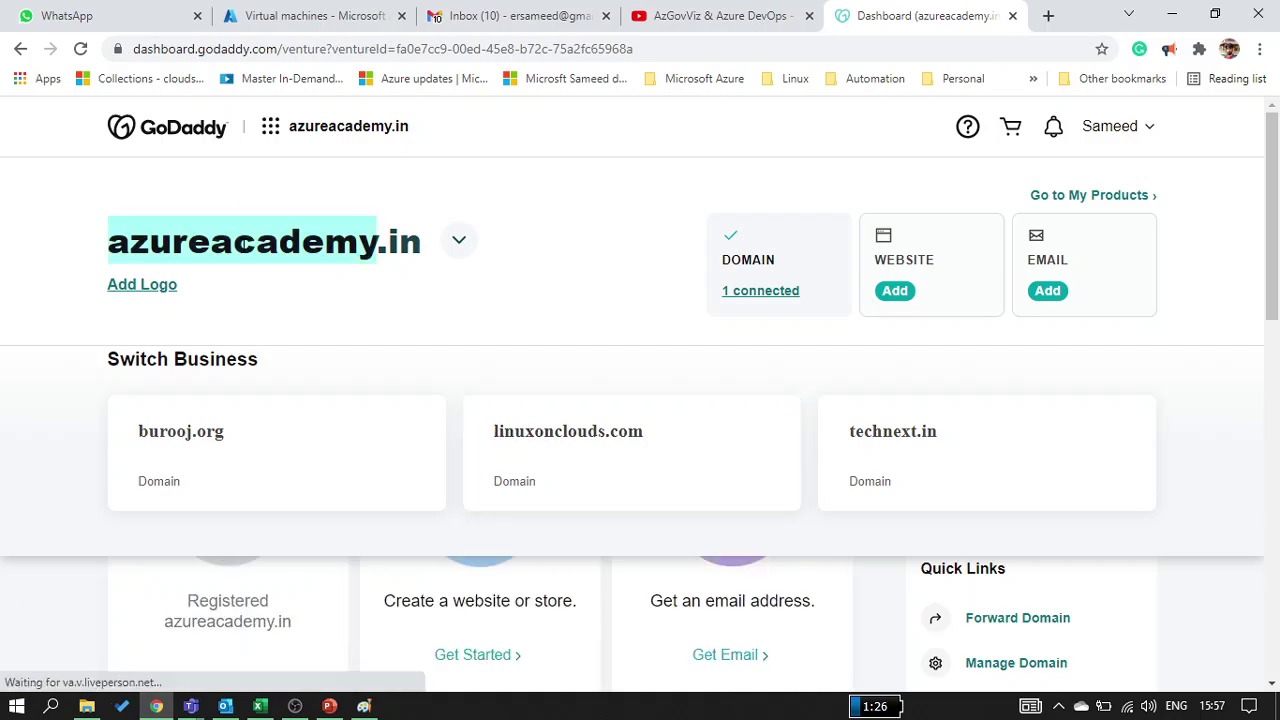
{"action": "right_click", "coordinate": [243, 243]}
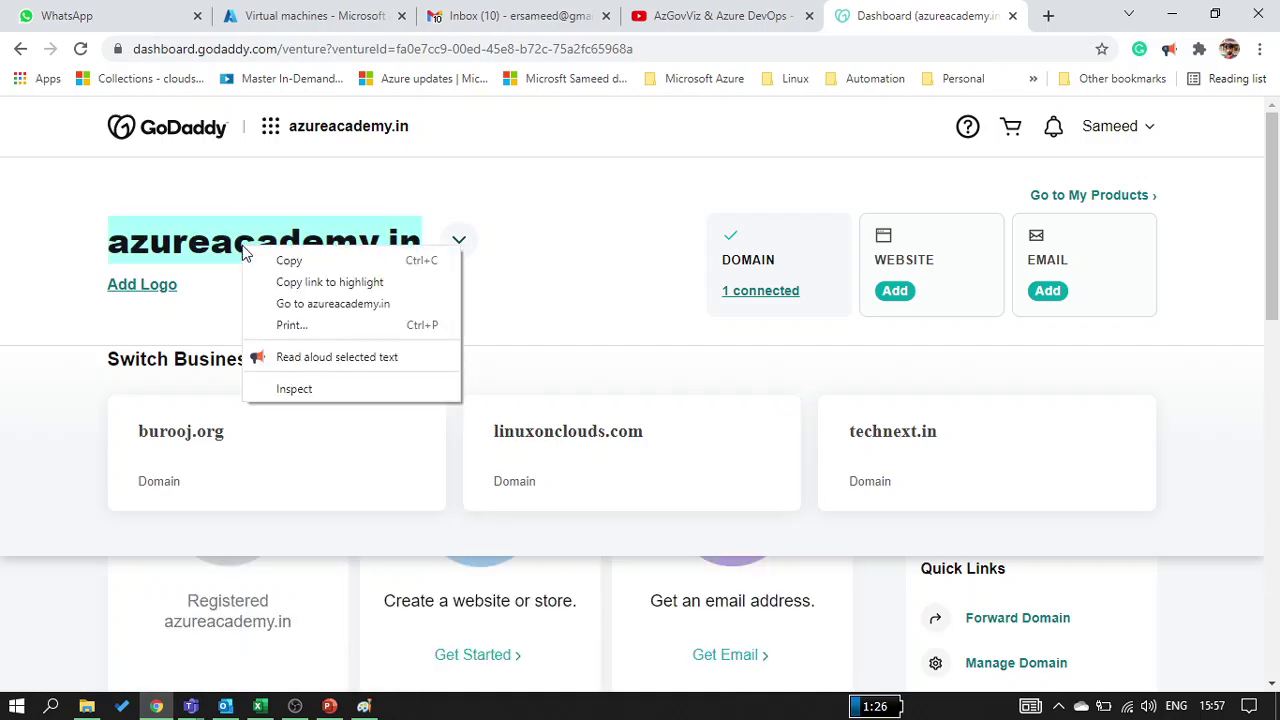
{"action": "left_click", "coordinate": [330, 309]}
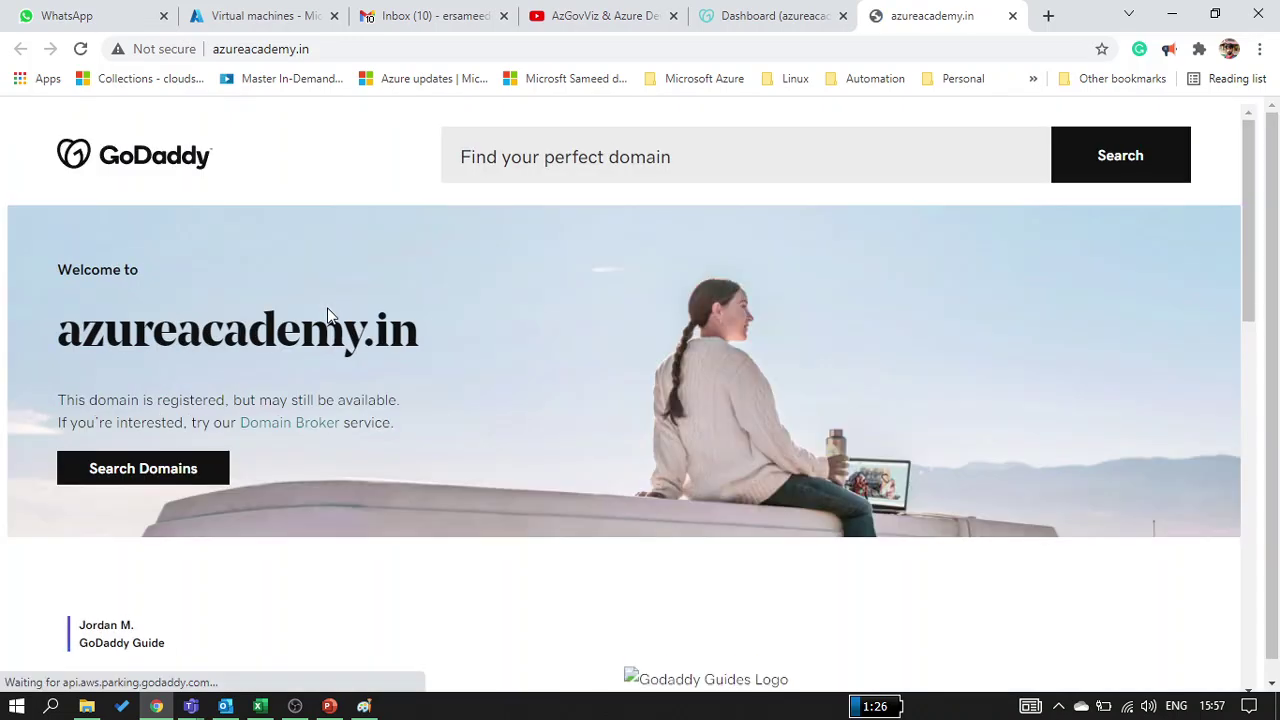
{"action": "left_click", "coordinate": [254, 52]}
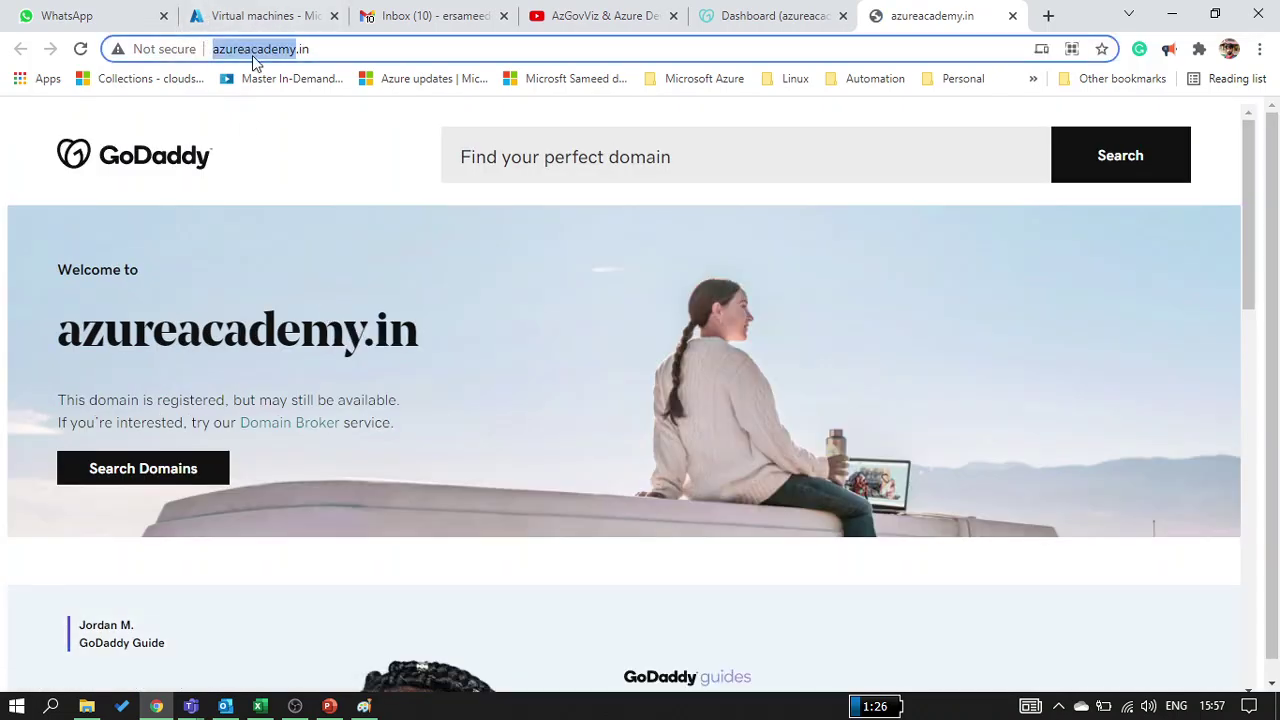
{"action": "triple_click", "coordinate": [252, 55]}
{"action": "key", "text": "alt+Tab"}
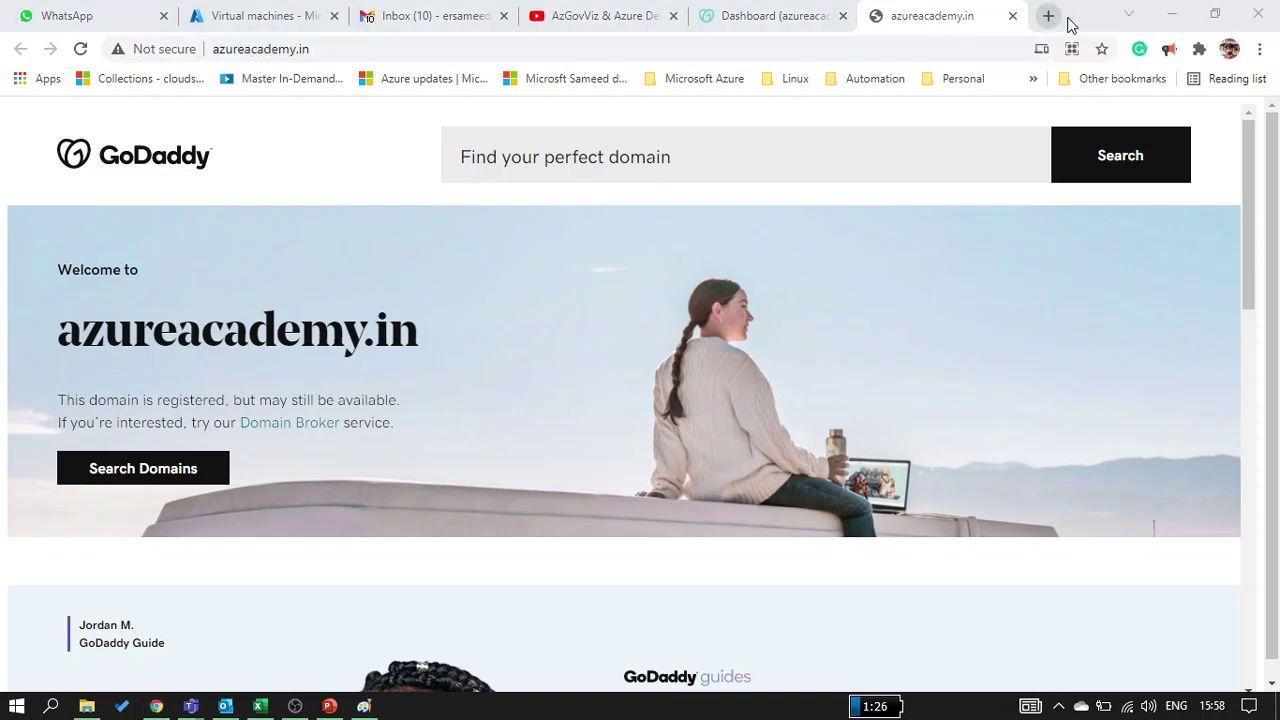
{"action": "left_click", "coordinate": [1078, 22]}
{"action": "left_click", "coordinate": [1011, 16]}
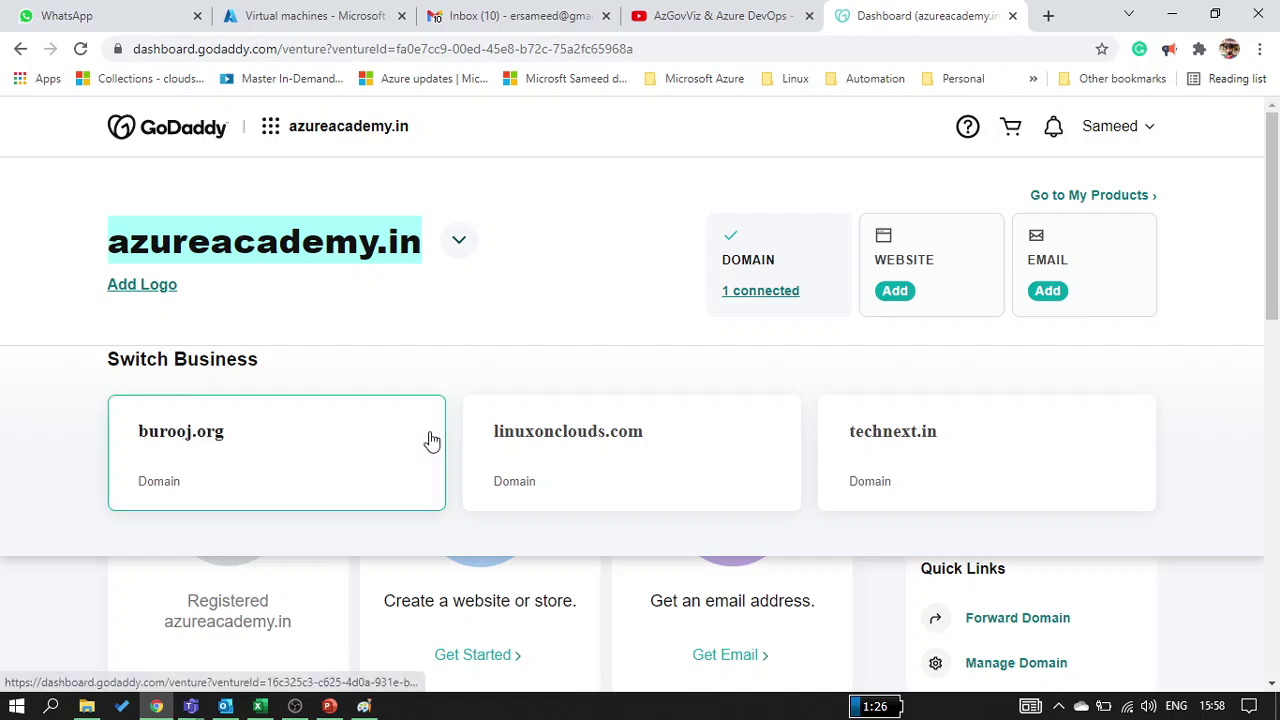
Open Domain Manager settings for azureacademy.in via its connected domain
{"action": "scroll", "coordinate": [257, 650], "scroll_direction": "down", "scroll_amount": 2}
{"action": "scroll", "coordinate": [255, 647], "scroll_direction": "down", "scroll_amount": 1}
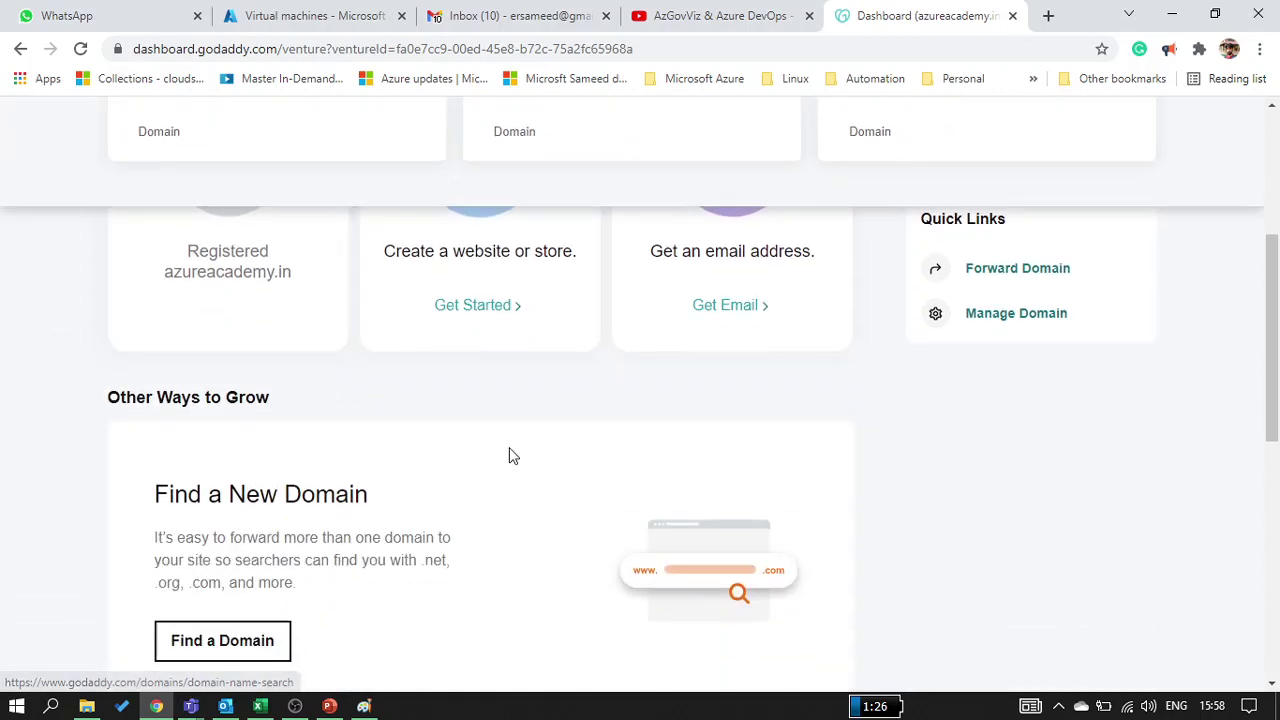
{"action": "scroll", "coordinate": [511, 451], "scroll_direction": "up", "scroll_amount": 4}
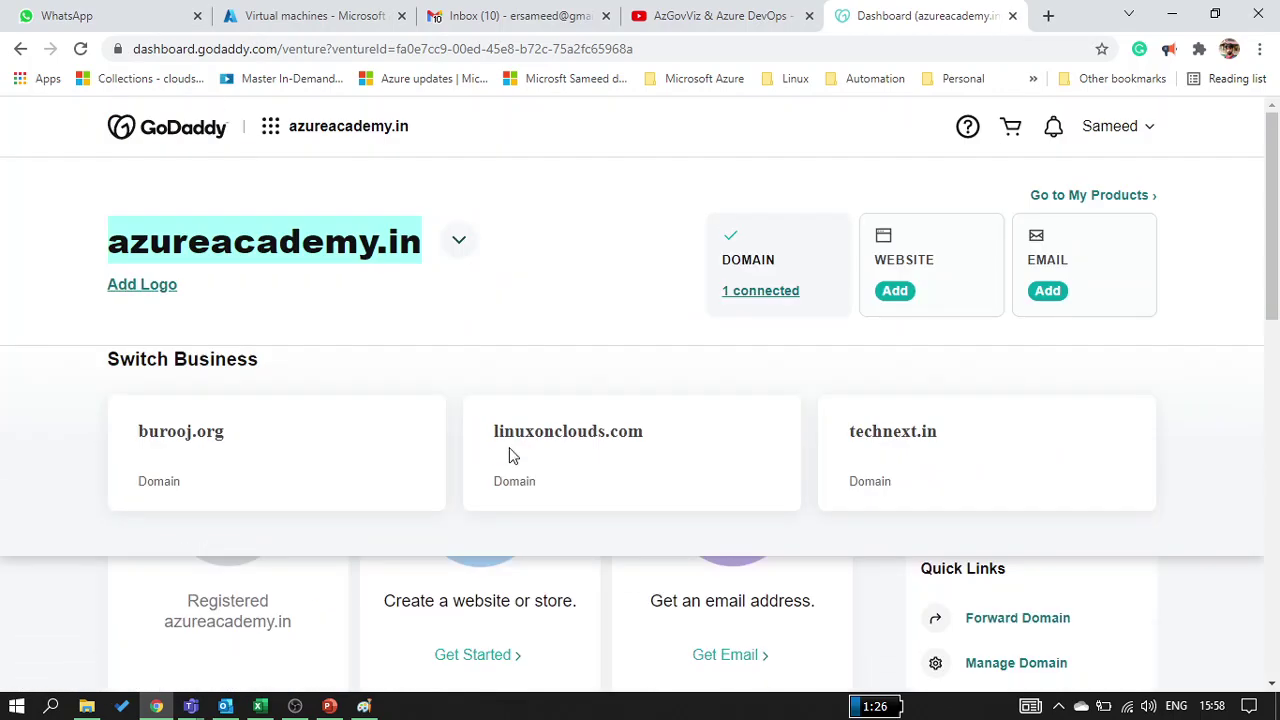
{"action": "left_click", "coordinate": [478, 240]}
{"action": "left_click", "coordinate": [478, 240]}
{"action": "left_click", "coordinate": [478, 240]}
{"action": "left_click", "coordinate": [478, 240]}
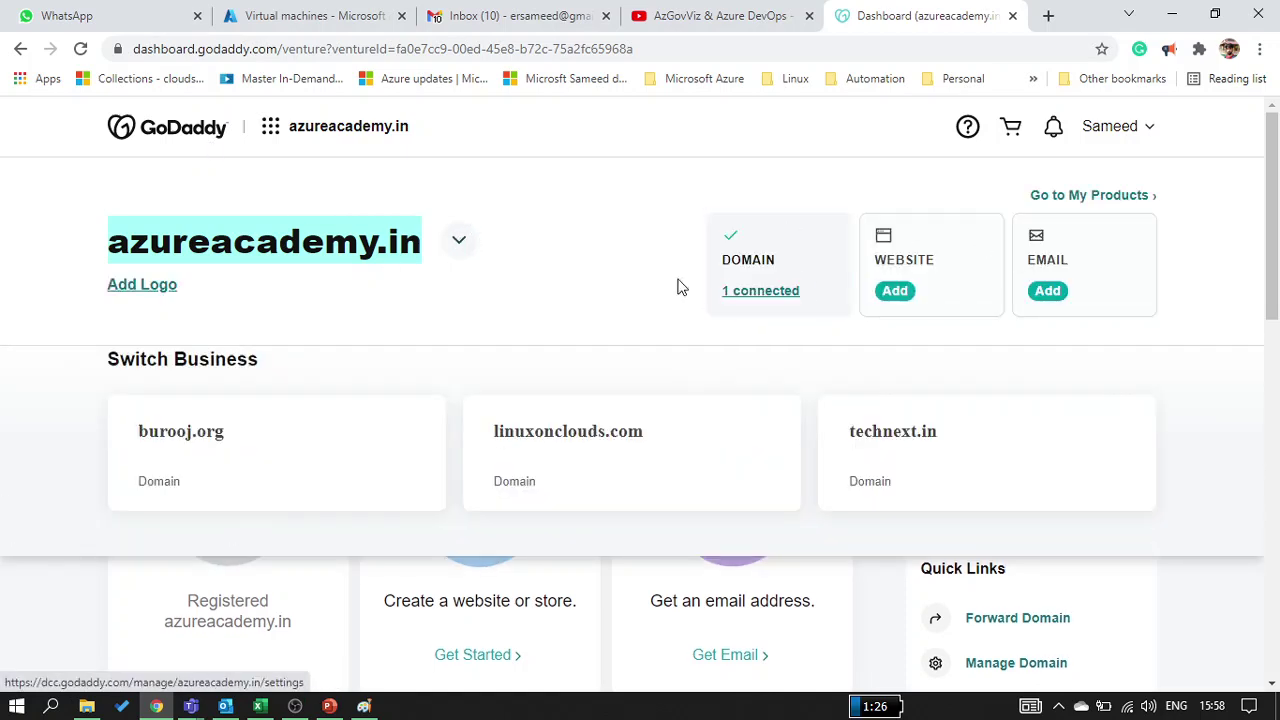
{"action": "left_click", "coordinate": [757, 292]}
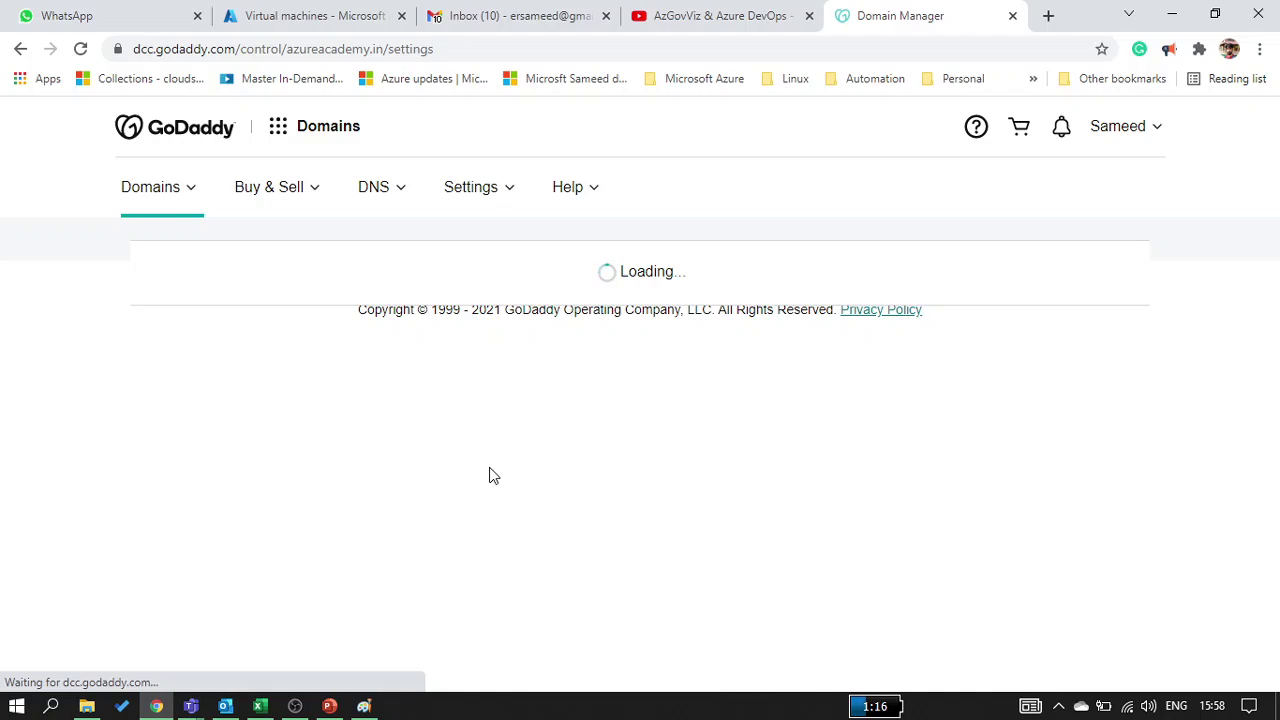
{"action": "left_click", "coordinate": [290, 15]}
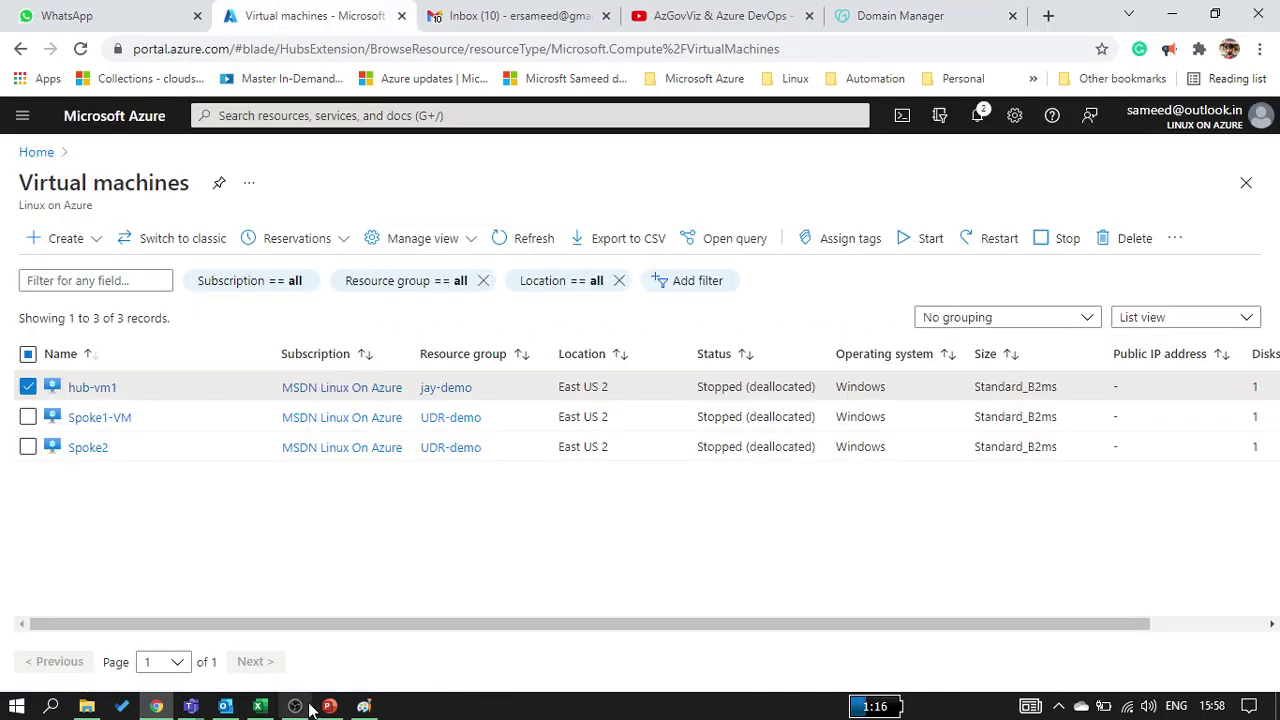
Refresh the VM list and open ipconfig1 on hub-vm1's network interface hub-vm1719
{"action": "left_click", "coordinate": [560, 240]}
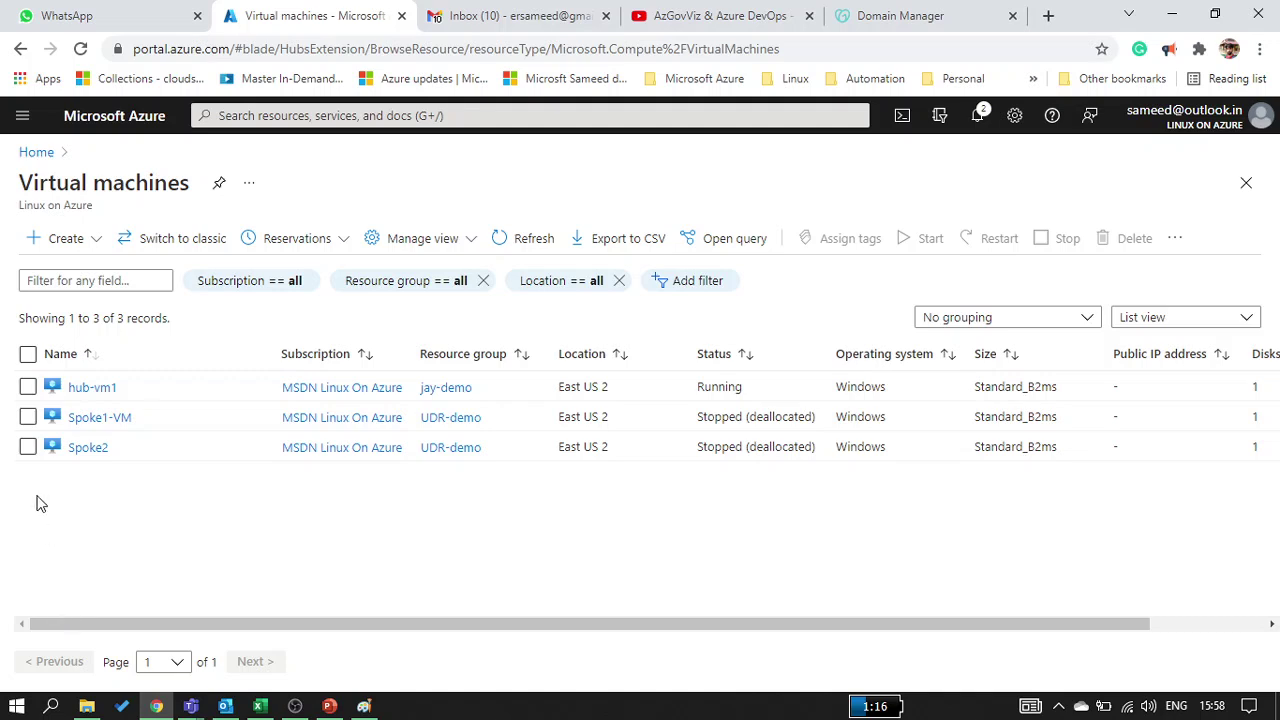
{"action": "left_click", "coordinate": [108, 389]}
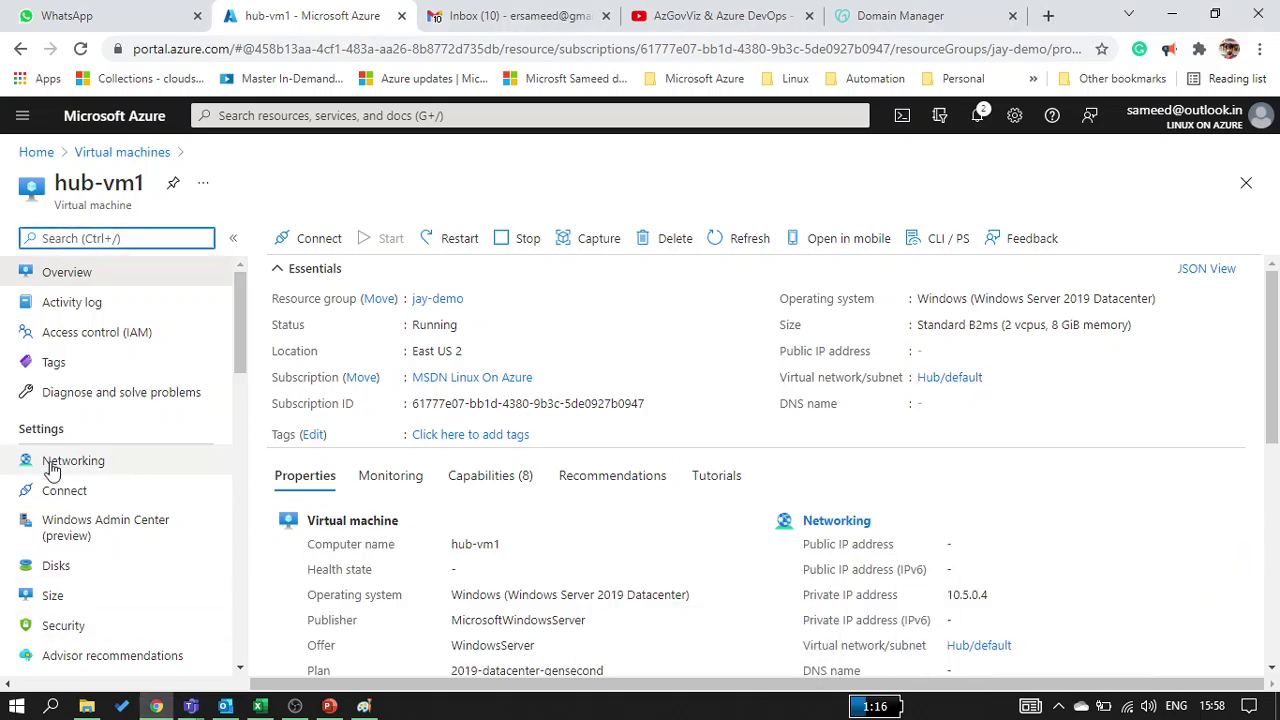
{"action": "left_click", "coordinate": [88, 460]}
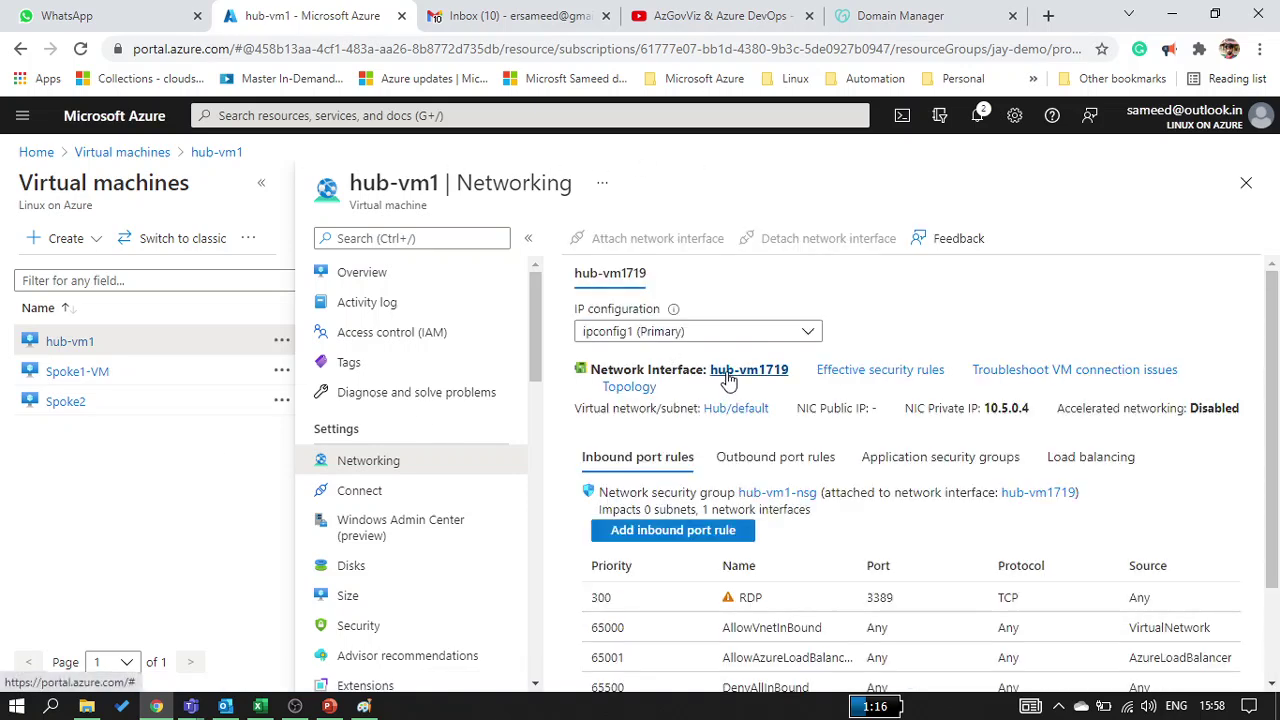
{"action": "left_click", "coordinate": [748, 370]}
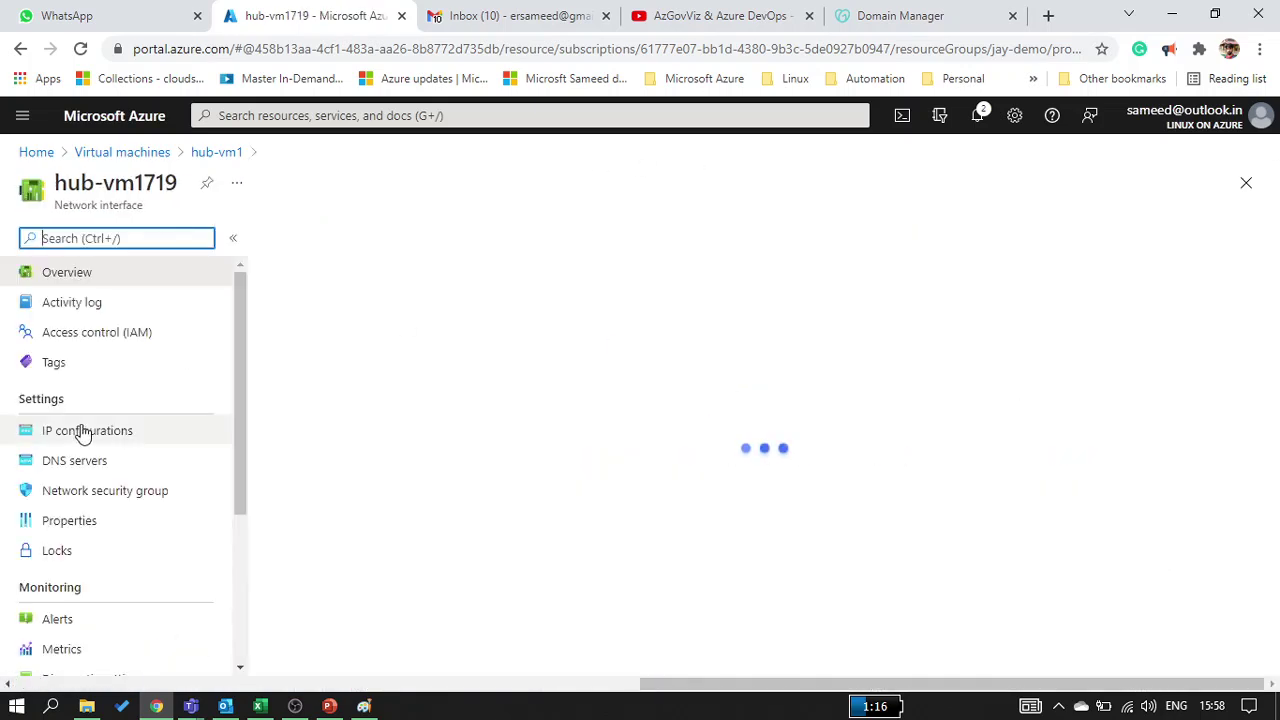
{"action": "left_click", "coordinate": [83, 430]}
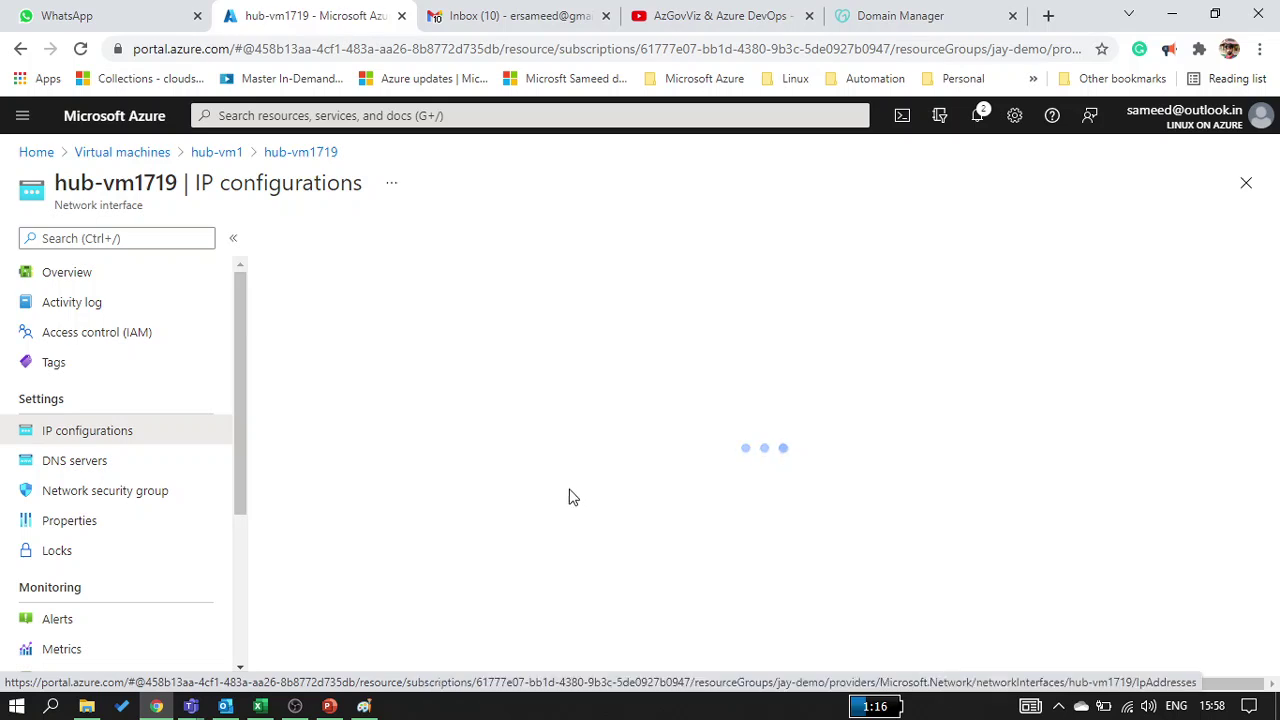
{"action": "left_click", "coordinate": [619, 519]}
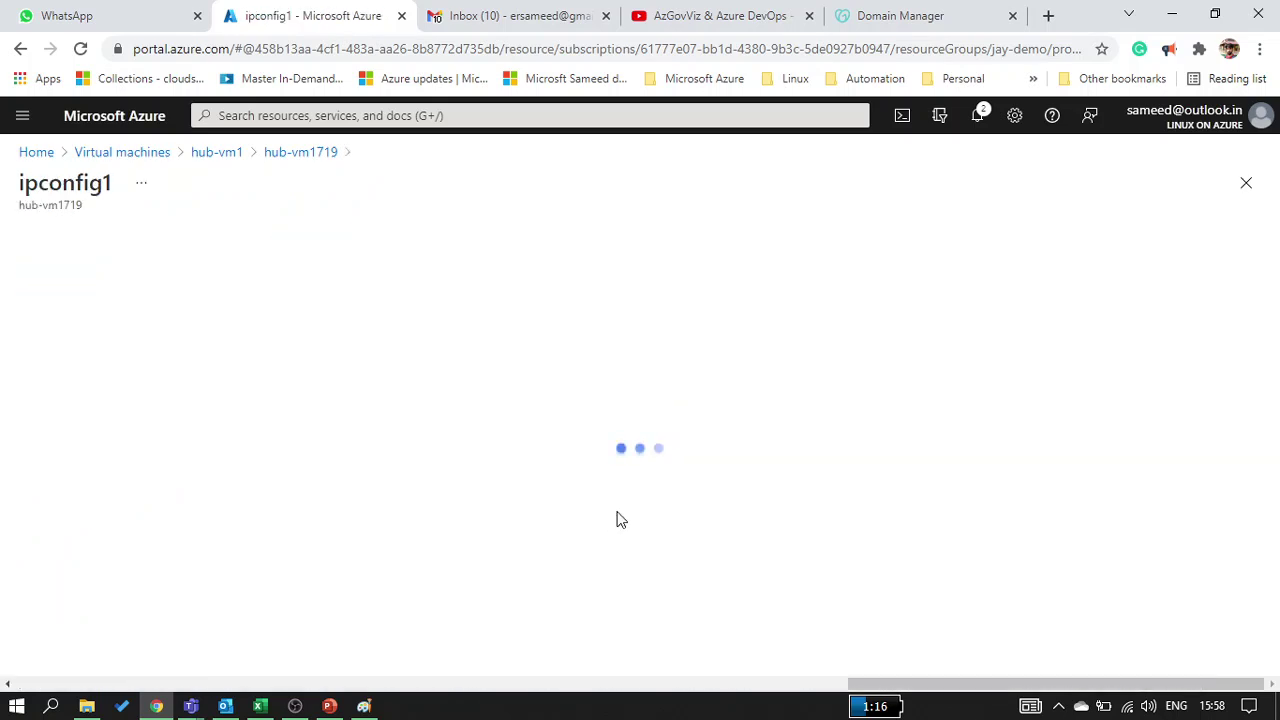
Associate a new public IP named New-PIP with ipconfig1 and save
{"action": "left_click", "coordinate": [153, 340]}
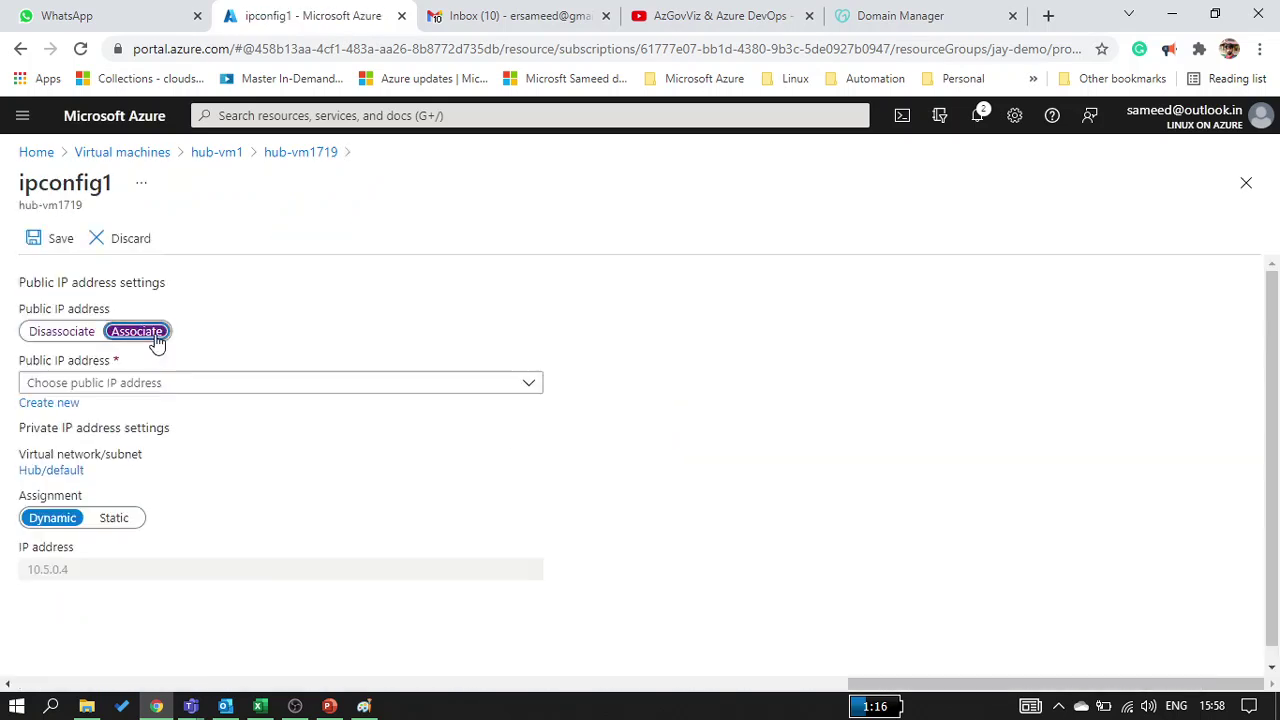
{"action": "left_click", "coordinate": [151, 382]}
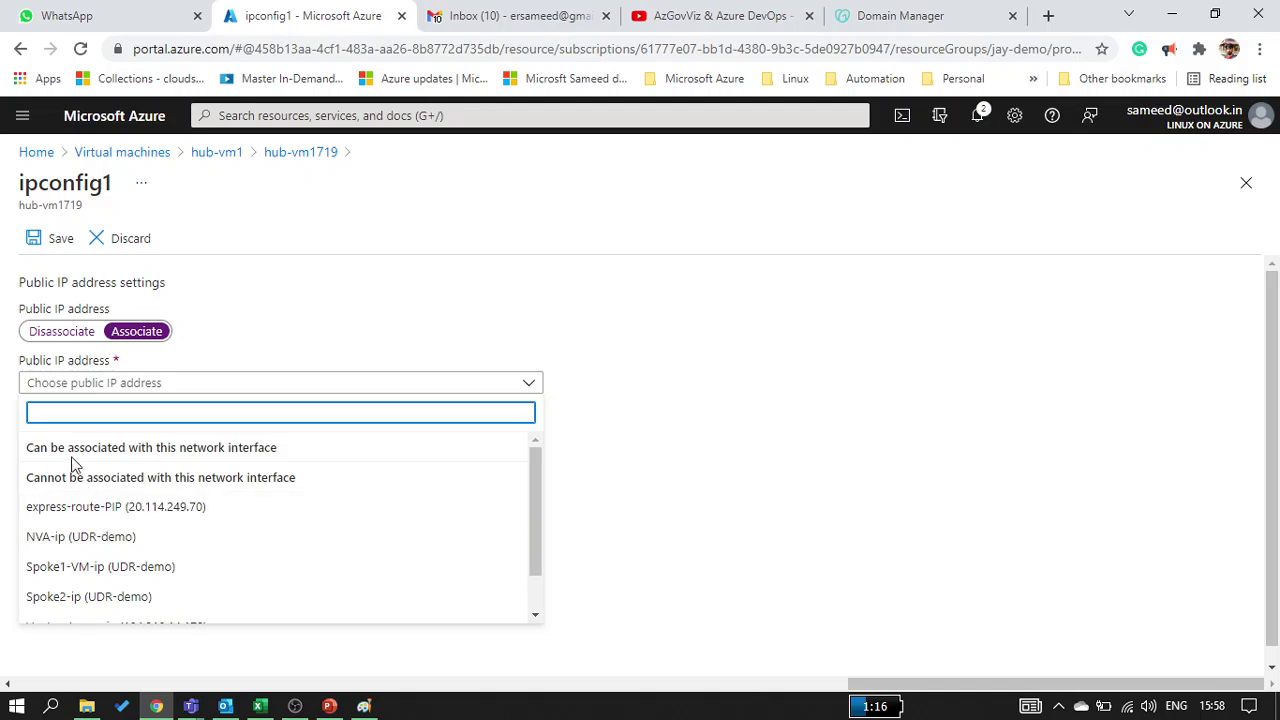
{"action": "scroll", "coordinate": [91, 621], "scroll_direction": "down", "scroll_amount": 1}
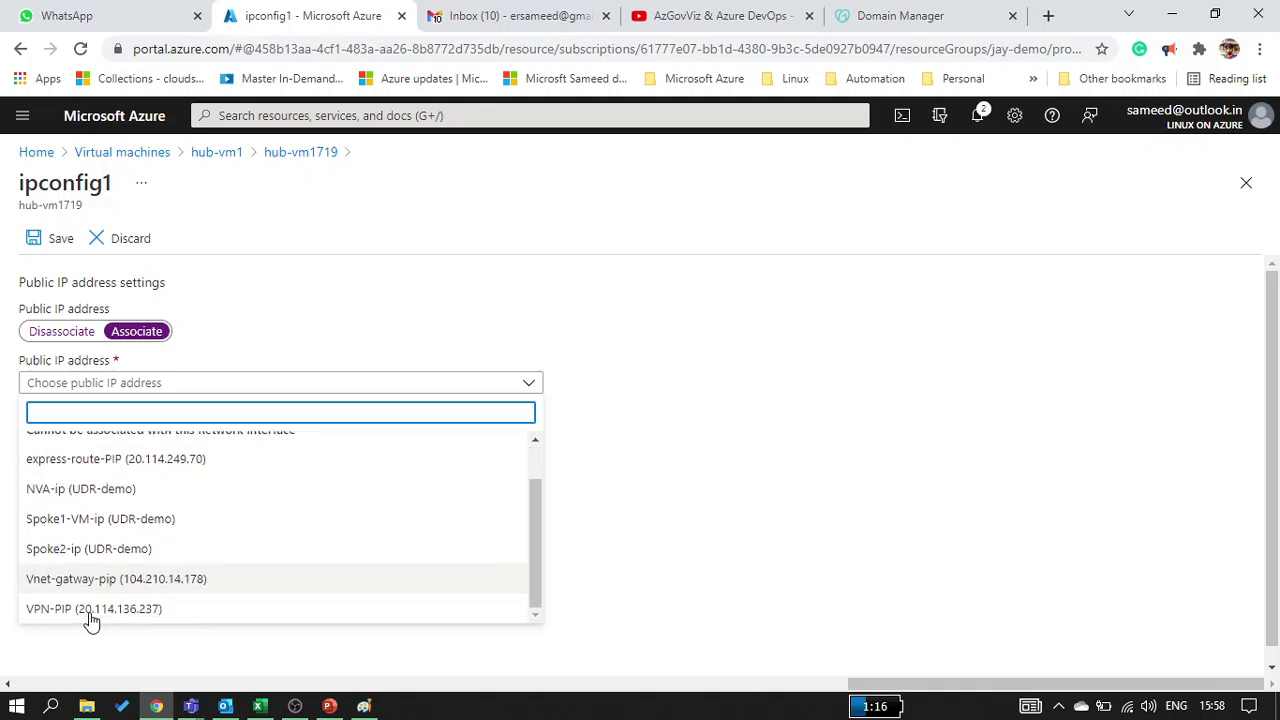
{"action": "scroll", "coordinate": [91, 621], "scroll_direction": "up", "scroll_amount": 1}
{"action": "left_click", "coordinate": [406, 317]}
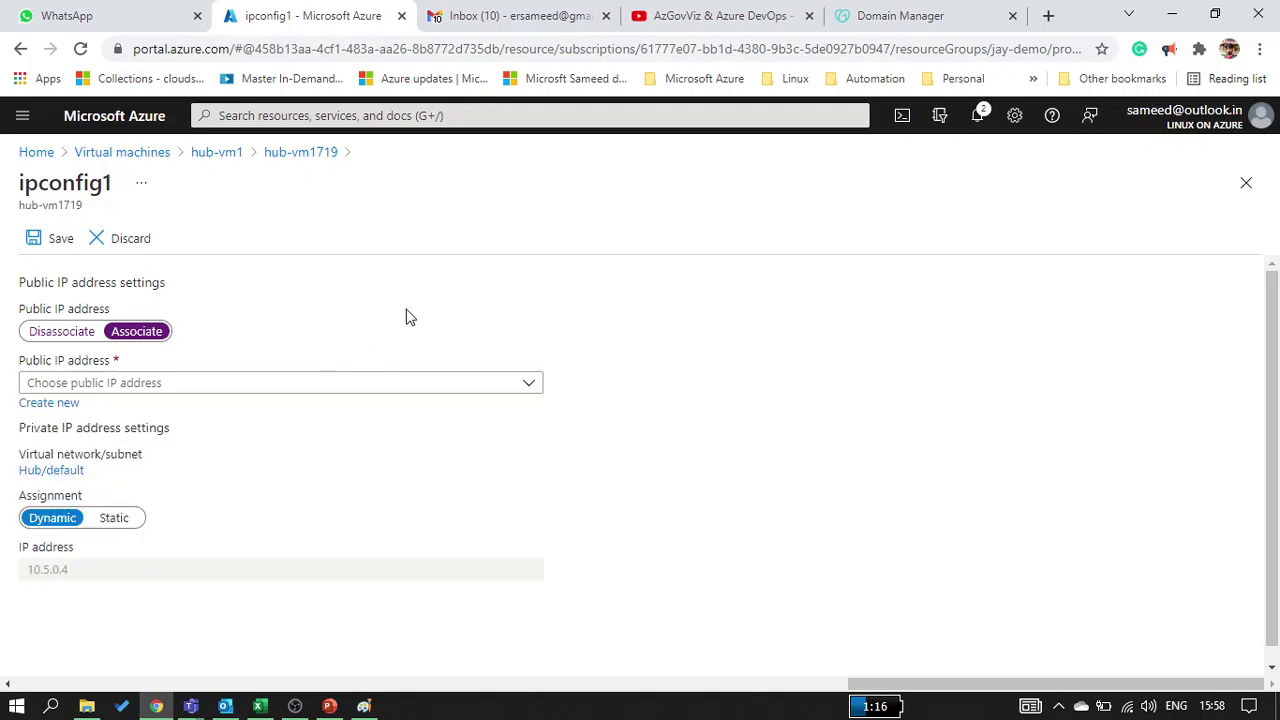
{"action": "left_click", "coordinate": [38, 406]}
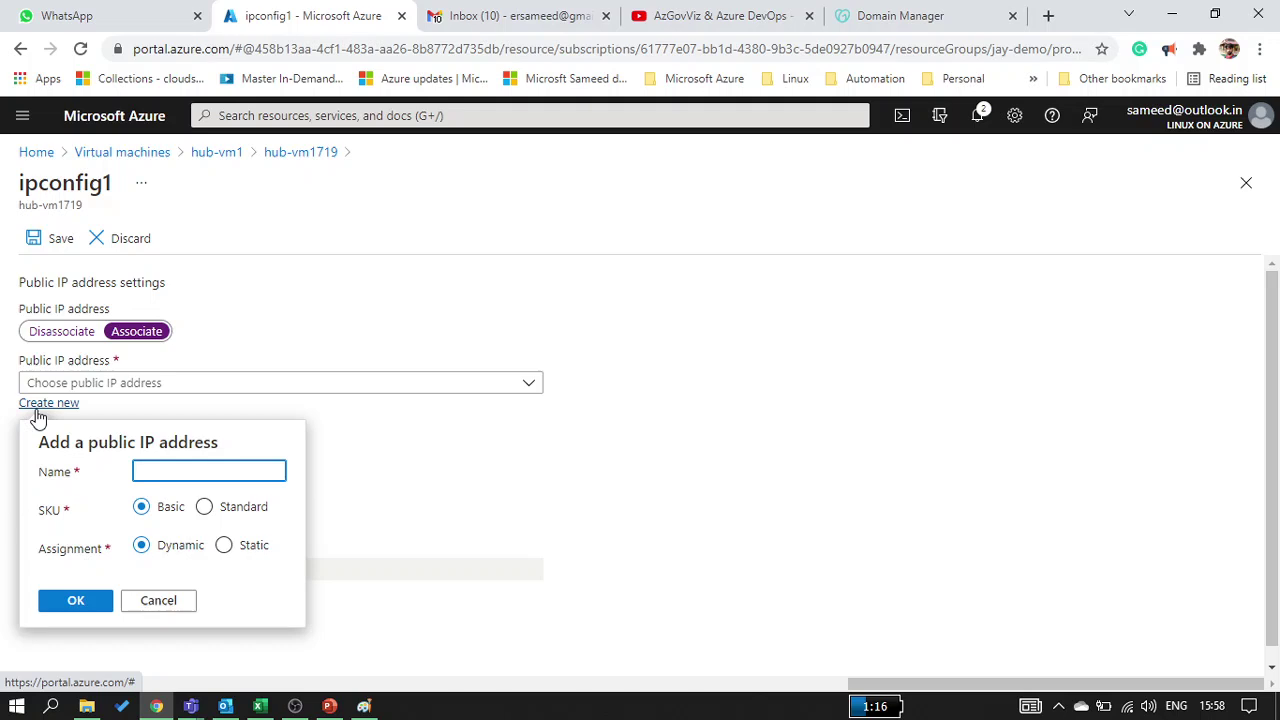
{"action": "type", "text": "New"}
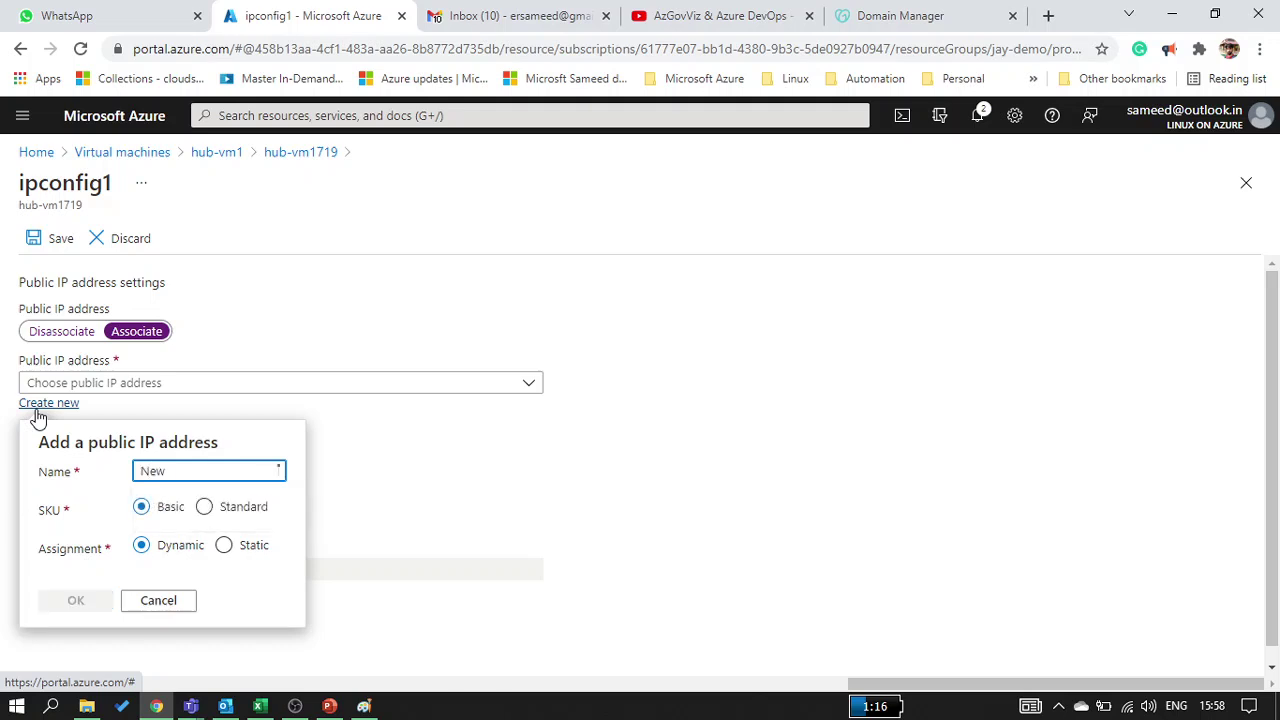
{"action": "type", "text": "-PIP"}
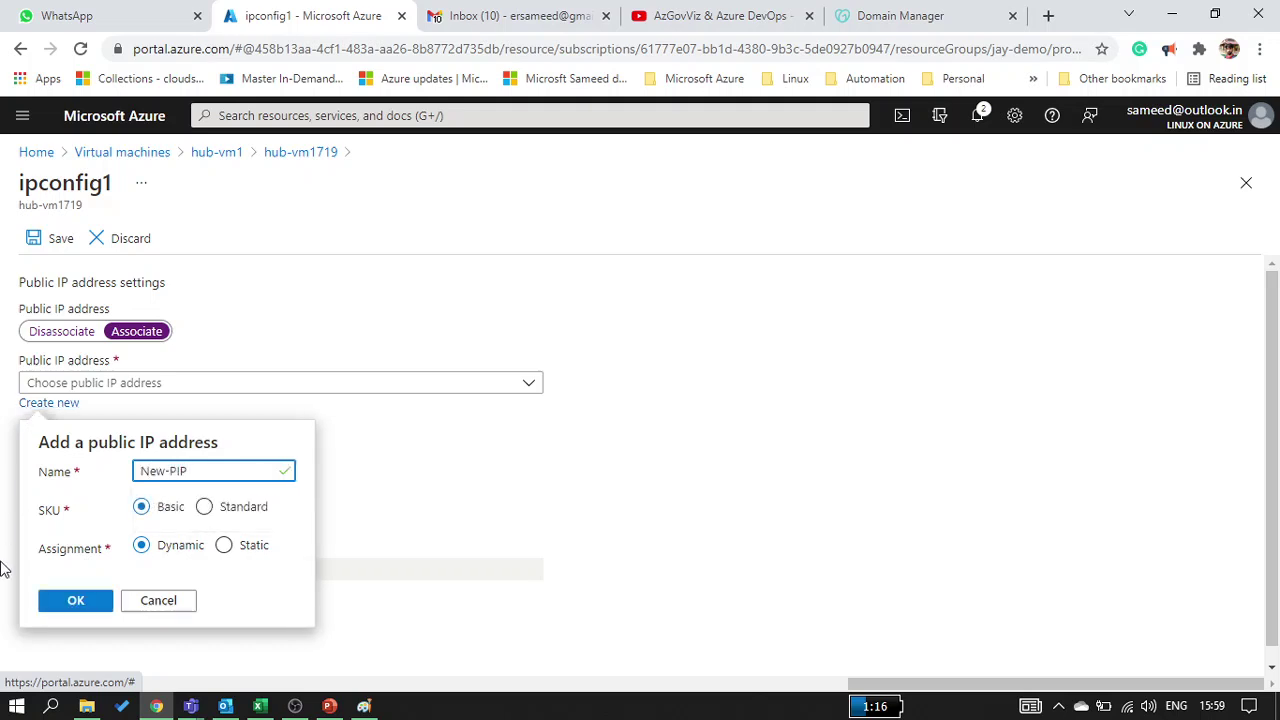
{"action": "left_click", "coordinate": [84, 604]}
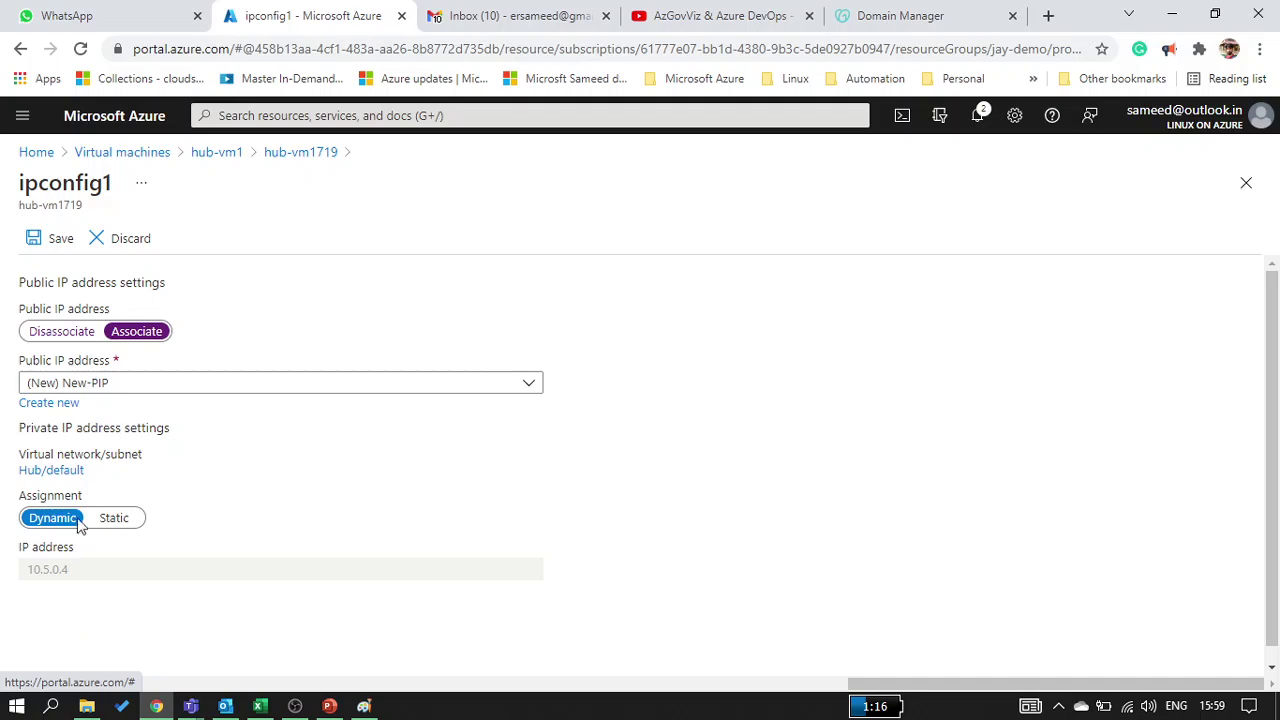
{"action": "left_click", "coordinate": [42, 245]}
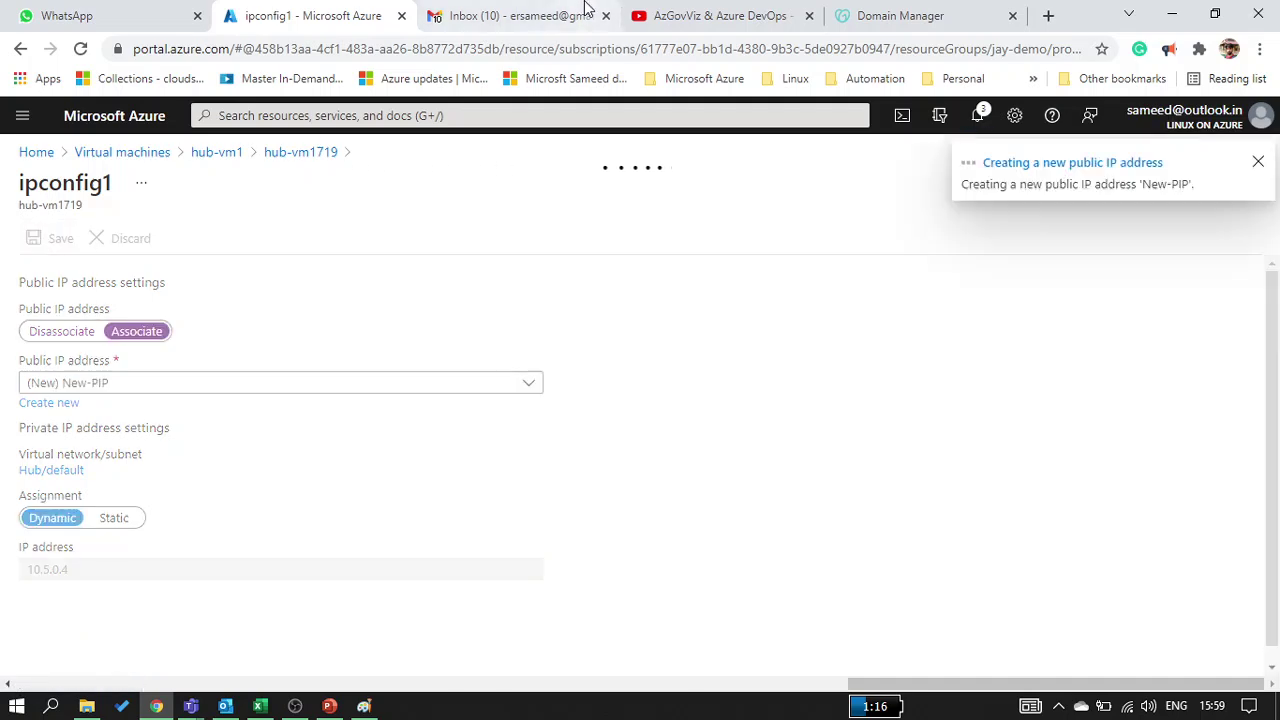
{"action": "left_click", "coordinate": [983, 28]}
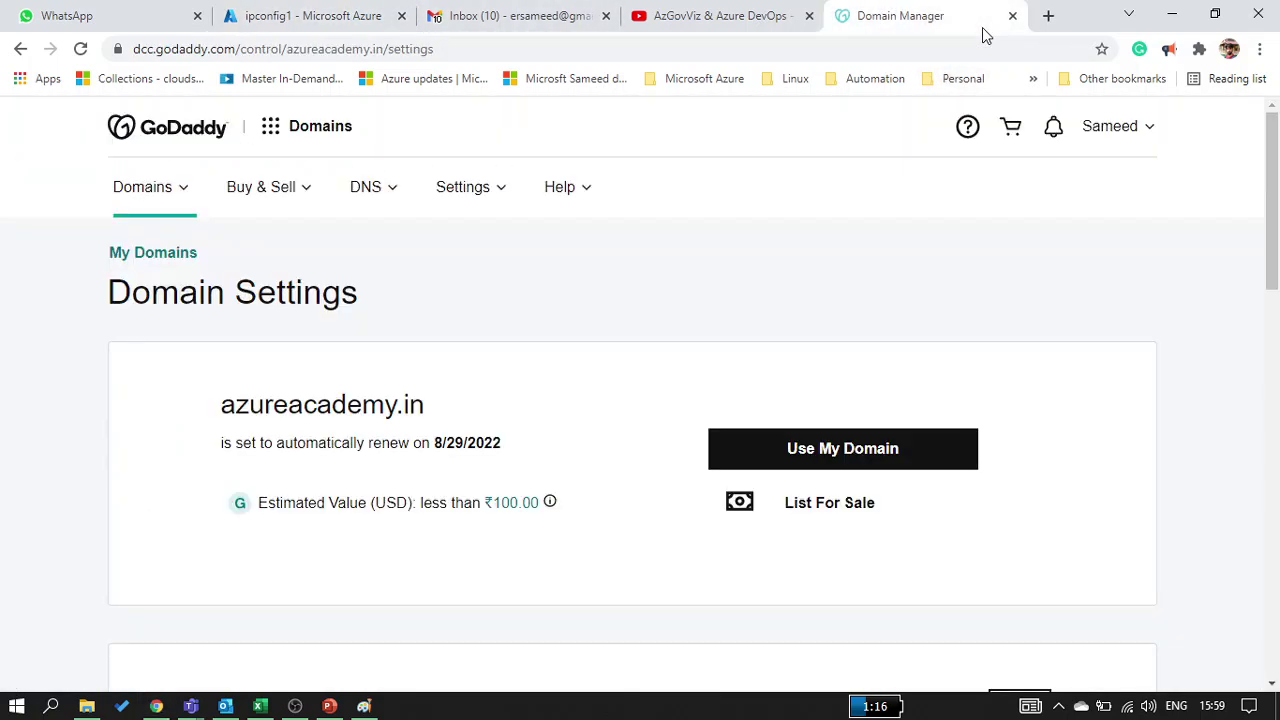
Open Manage DNS for azureacademy.in and review its records and ns15/ns16 nameservers
{"action": "scroll", "coordinate": [533, 410], "scroll_direction": "down", "scroll_amount": 2}
{"action": "scroll", "coordinate": [533, 410], "scroll_direction": "down", "scroll_amount": 4}
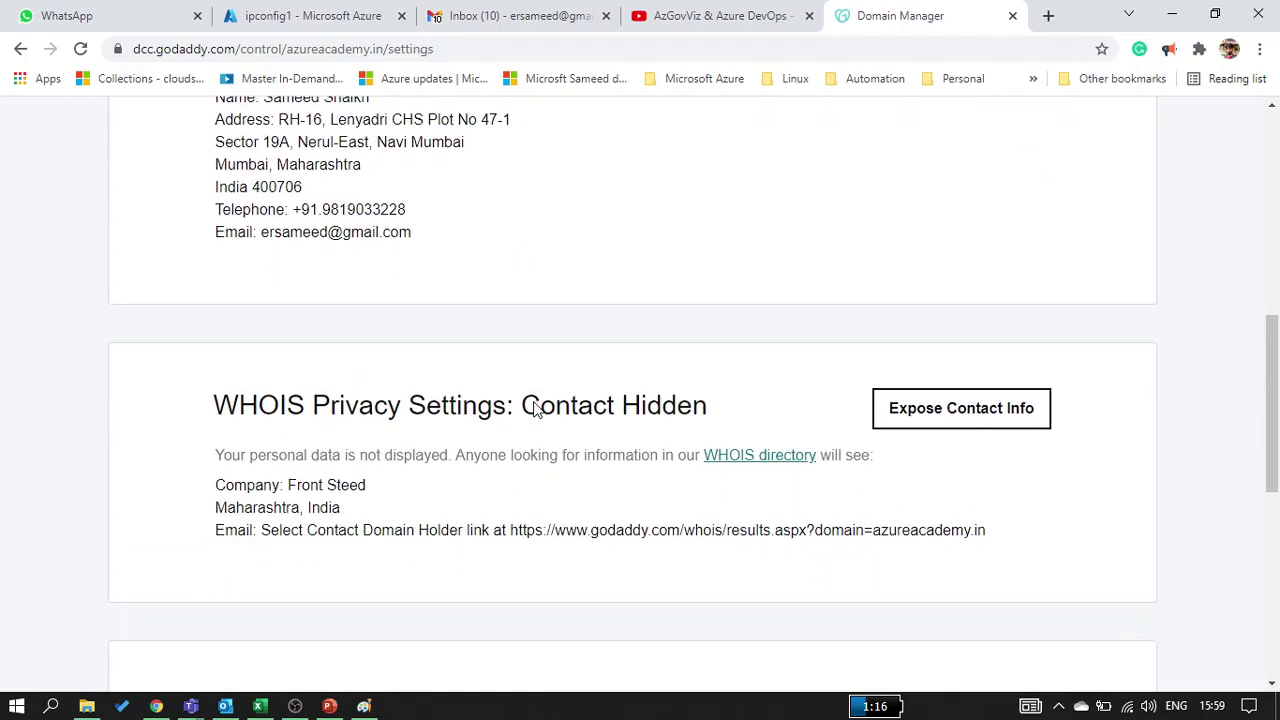
{"action": "scroll", "coordinate": [533, 410], "scroll_direction": "up", "scroll_amount": 2}
{"action": "scroll", "coordinate": [533, 410], "scroll_direction": "down", "scroll_amount": 2}
{"action": "scroll", "coordinate": [533, 410], "scroll_direction": "up", "scroll_amount": 1}
{"action": "scroll", "coordinate": [533, 410], "scroll_direction": "down", "scroll_amount": 6}
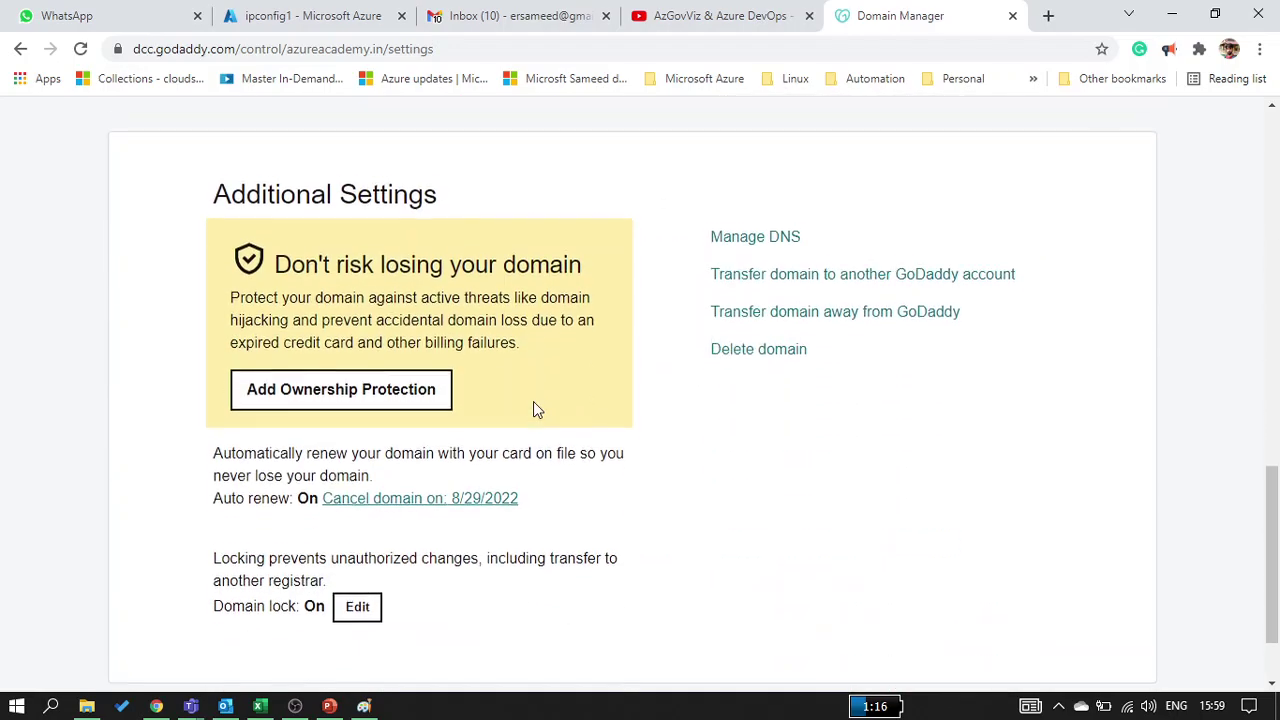
{"action": "left_click", "coordinate": [768, 232]}
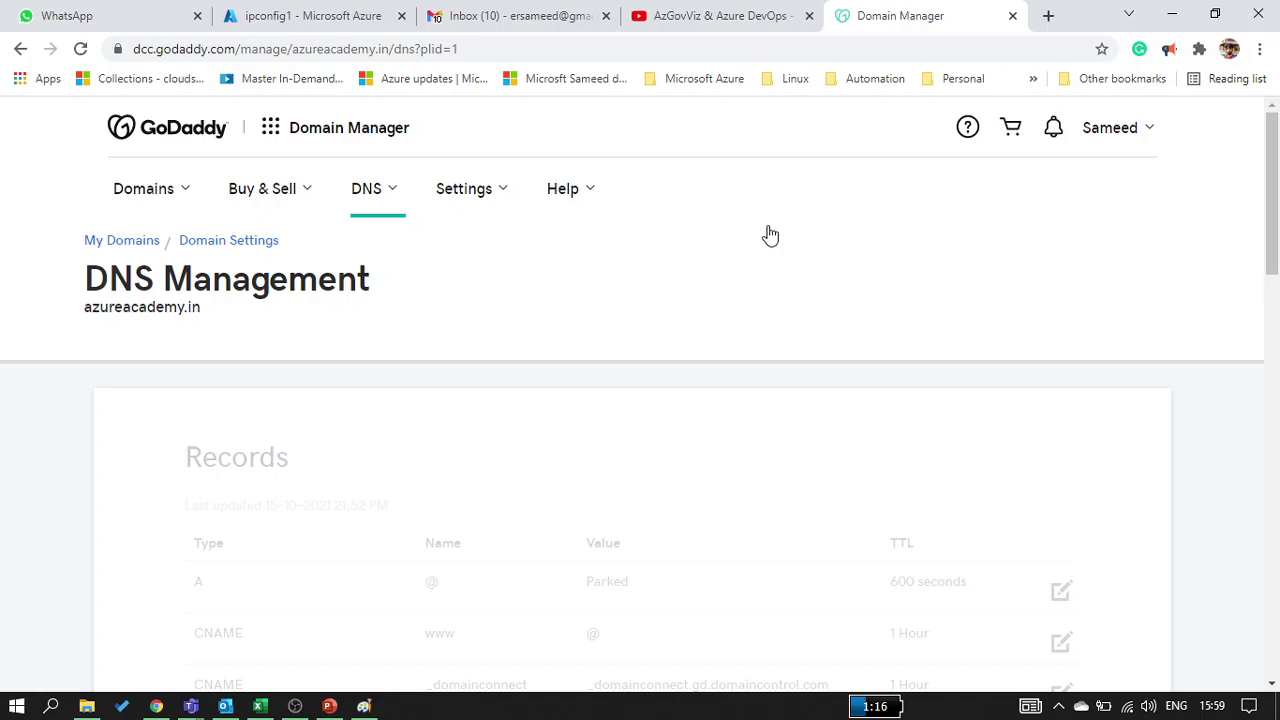
{"action": "scroll", "coordinate": [438, 484], "scroll_direction": "down", "scroll_amount": 9}
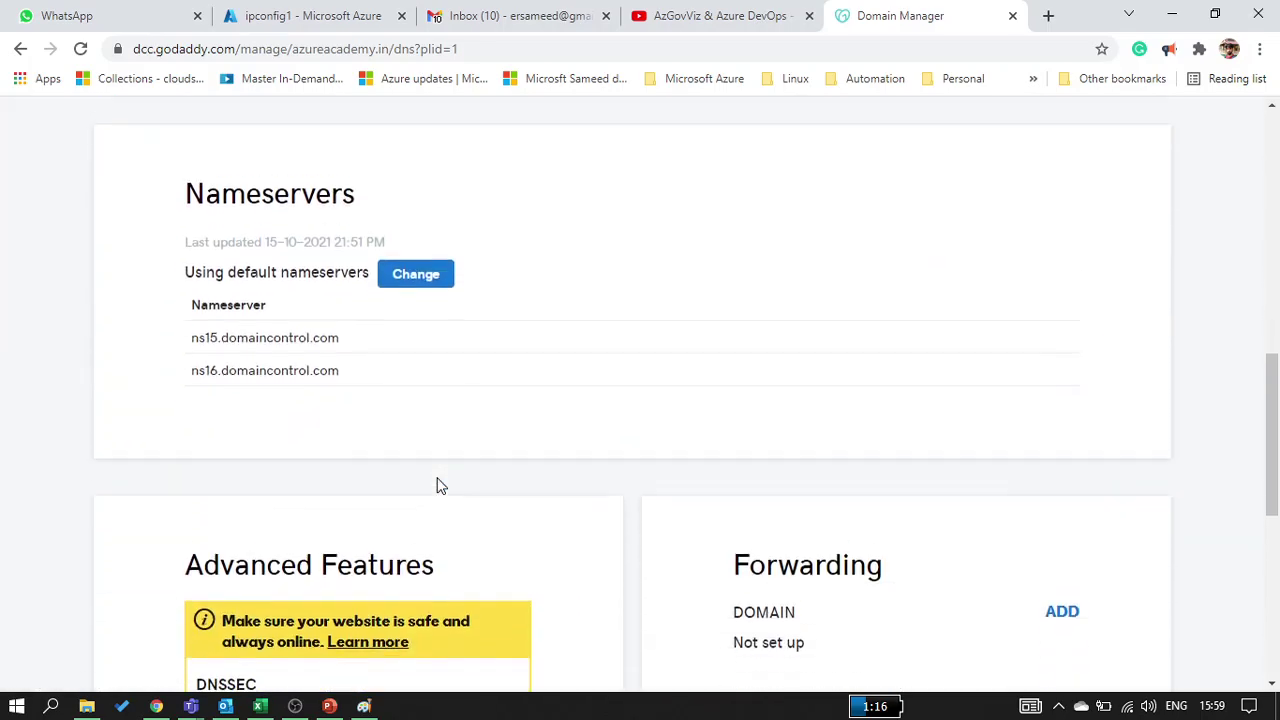
{"action": "scroll", "coordinate": [440, 484], "scroll_direction": "up", "scroll_amount": 2}
{"action": "left_click", "coordinate": [303, 48]}
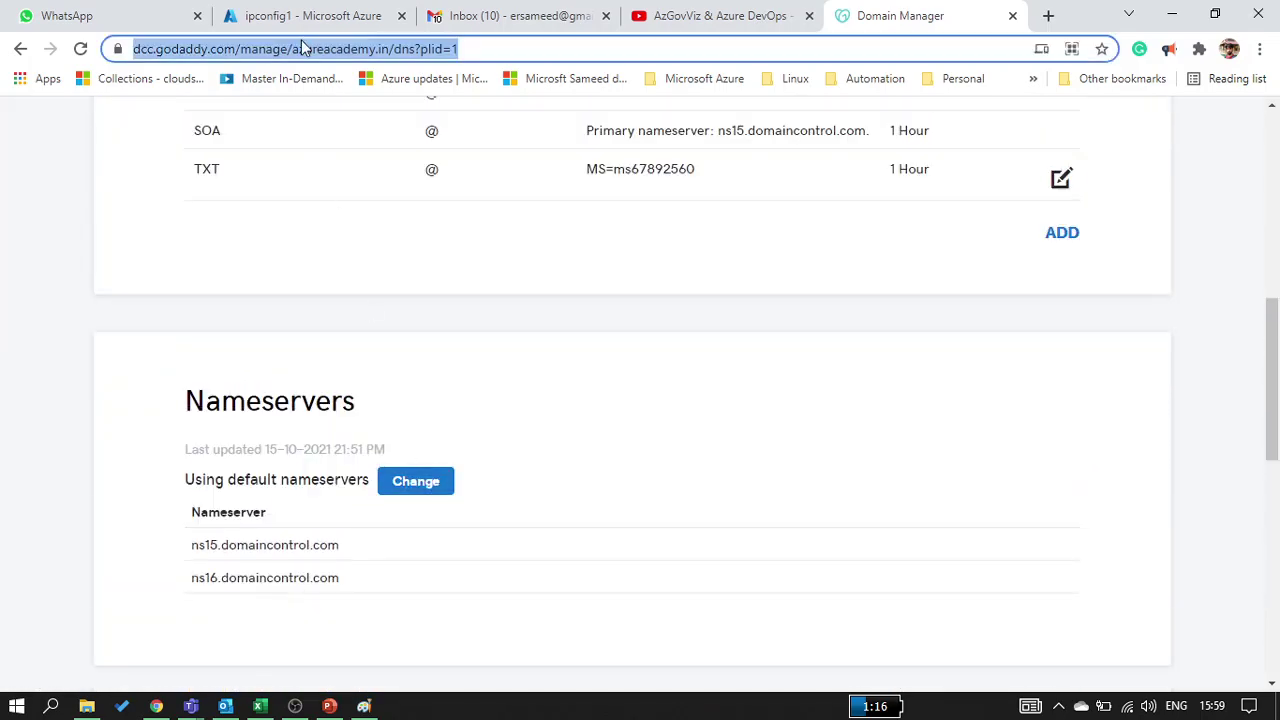
{"action": "left_click", "coordinate": [314, 18]}
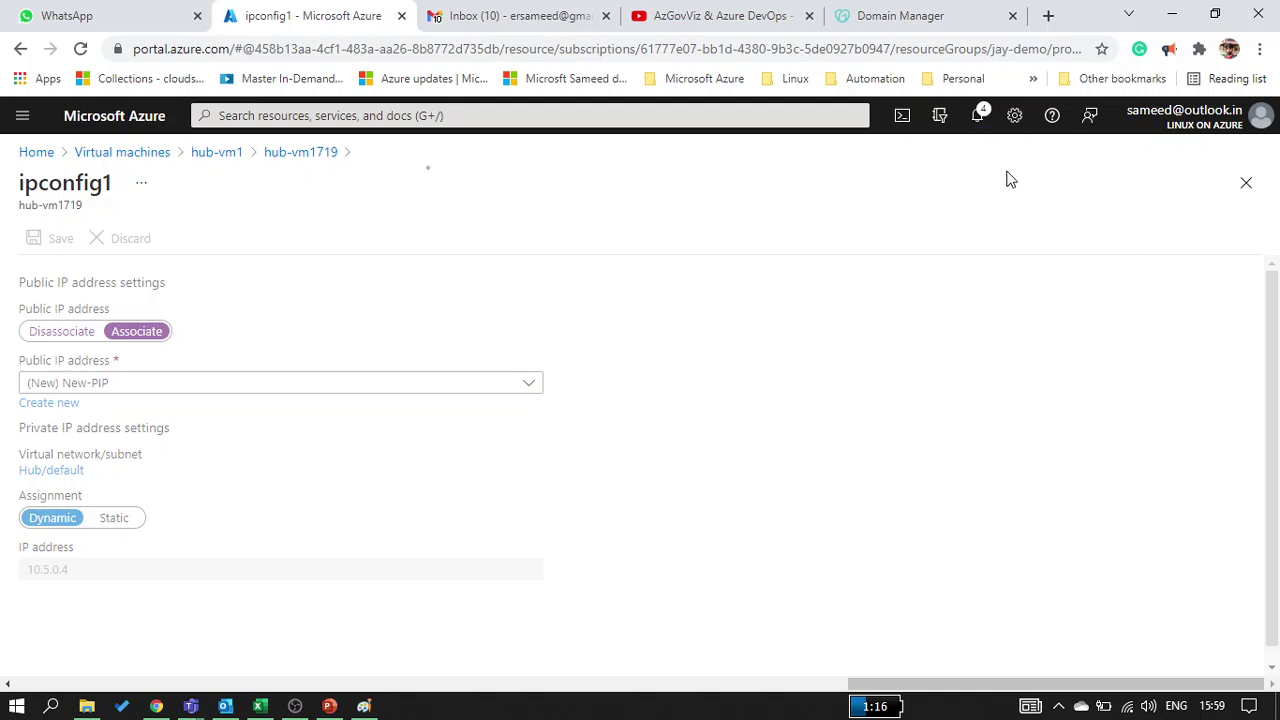
From notifications open hub-vm1719 and copy its public IP 20.65.57.104
{"action": "left_click", "coordinate": [979, 117]}
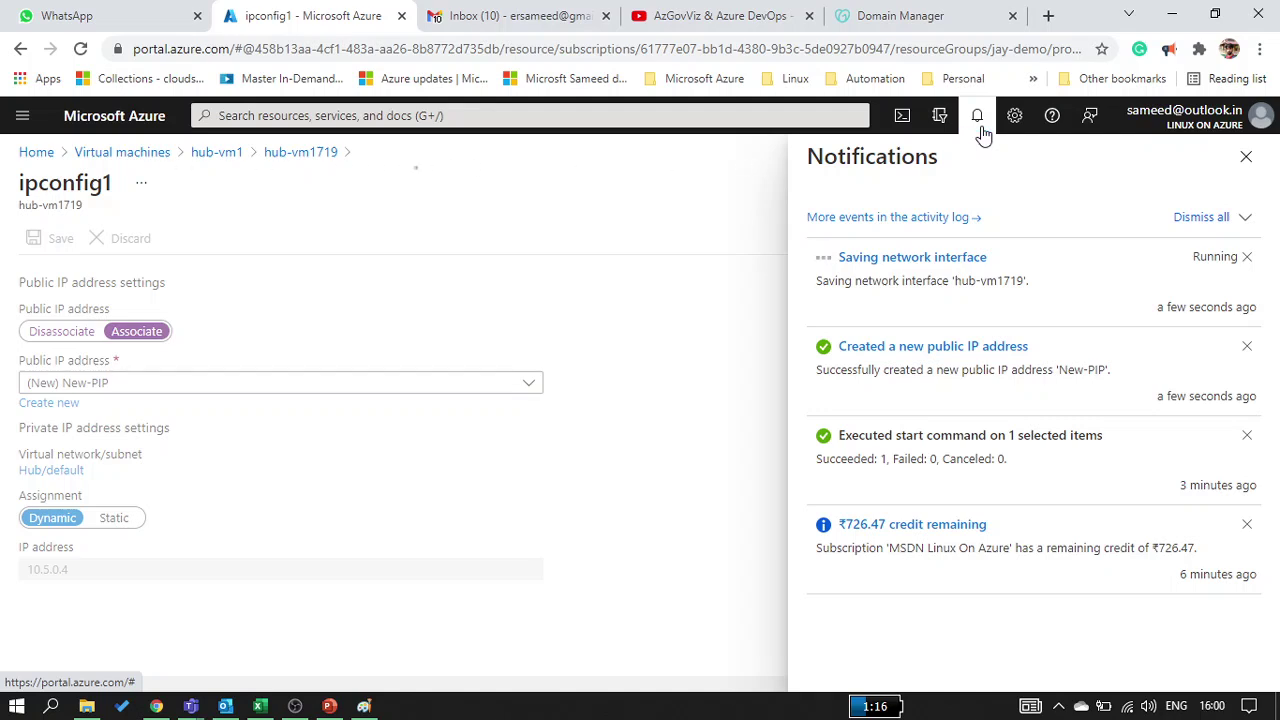
{"action": "left_click", "coordinate": [978, 118]}
{"action": "left_click", "coordinate": [978, 118]}
{"action": "left_click", "coordinate": [911, 257]}
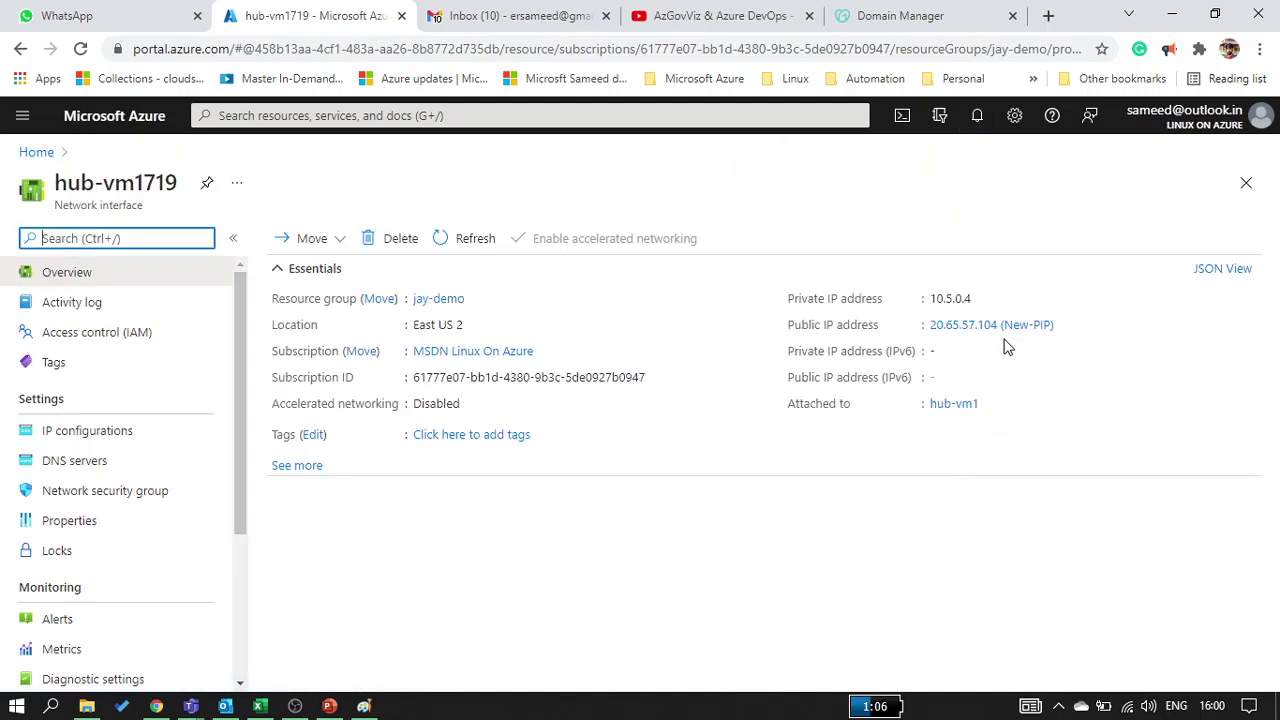
{"action": "left_click", "coordinate": [1065, 326]}
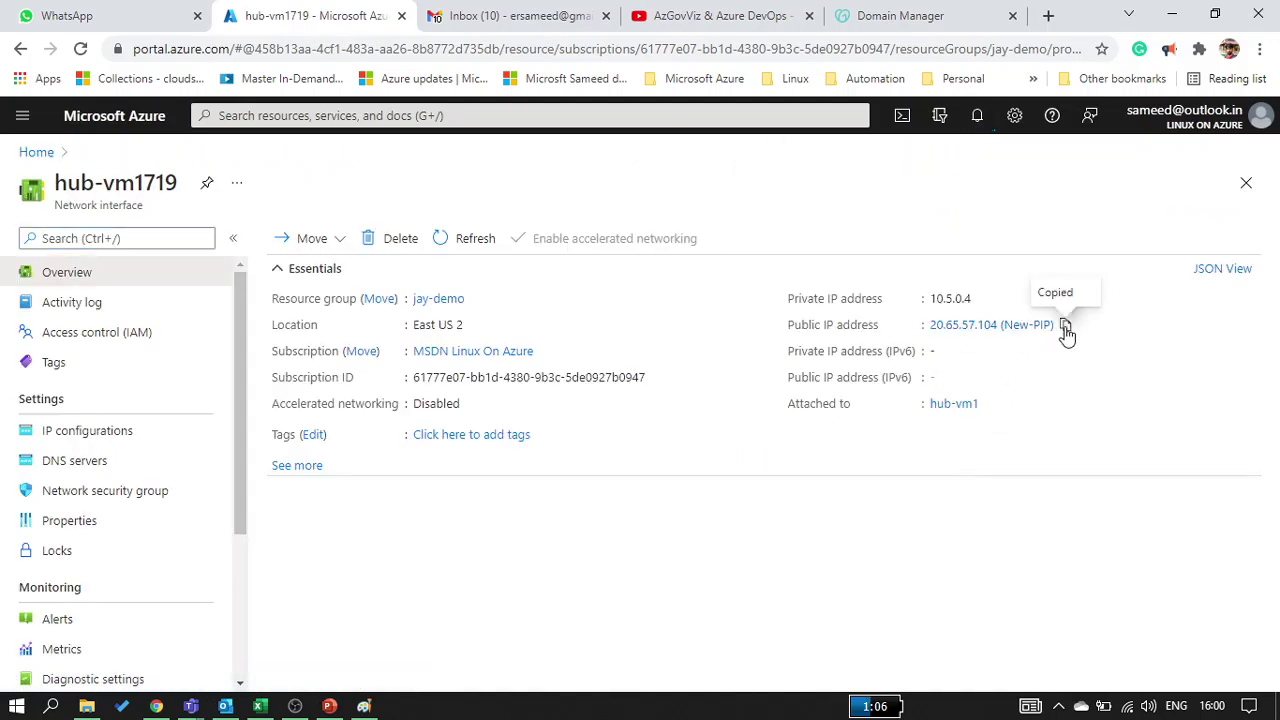
{"action": "left_click", "coordinate": [885, 20]}
Change the @ A record from Parked to 20.65.57.104 and save it
{"action": "scroll", "coordinate": [640, 418], "scroll_direction": "up", "scroll_amount": 10}
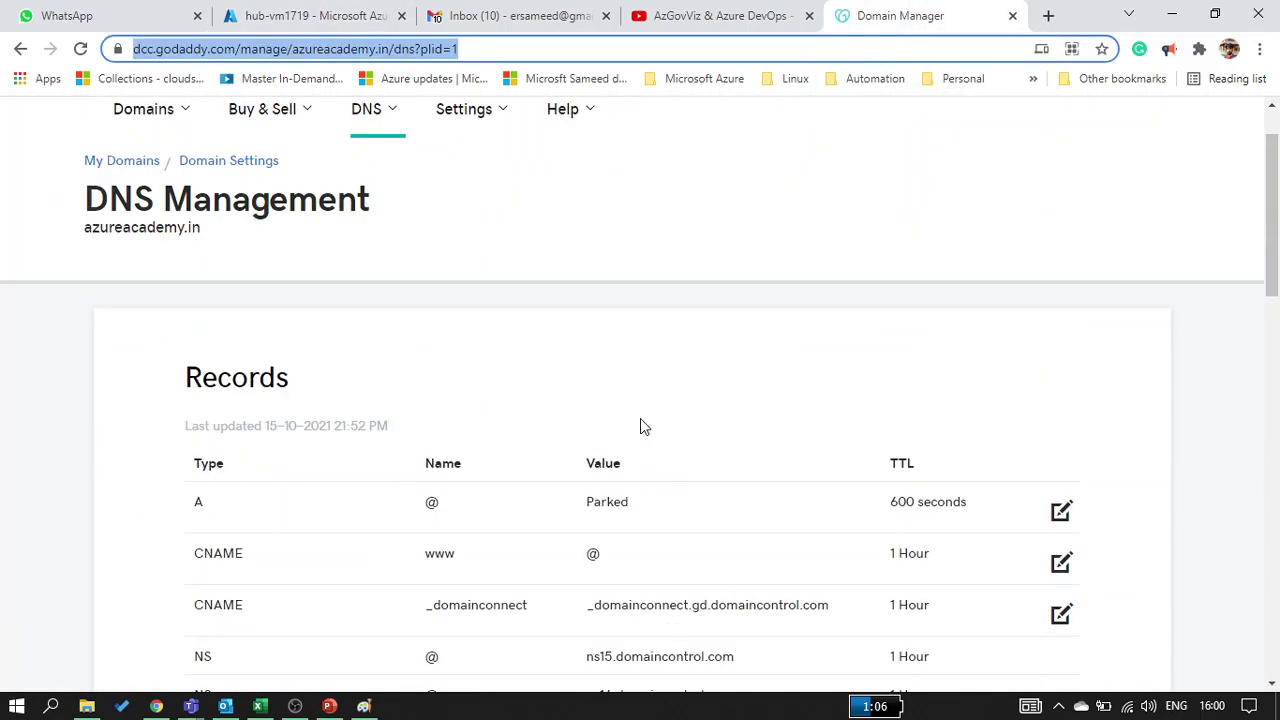
{"action": "left_click", "coordinate": [616, 522]}
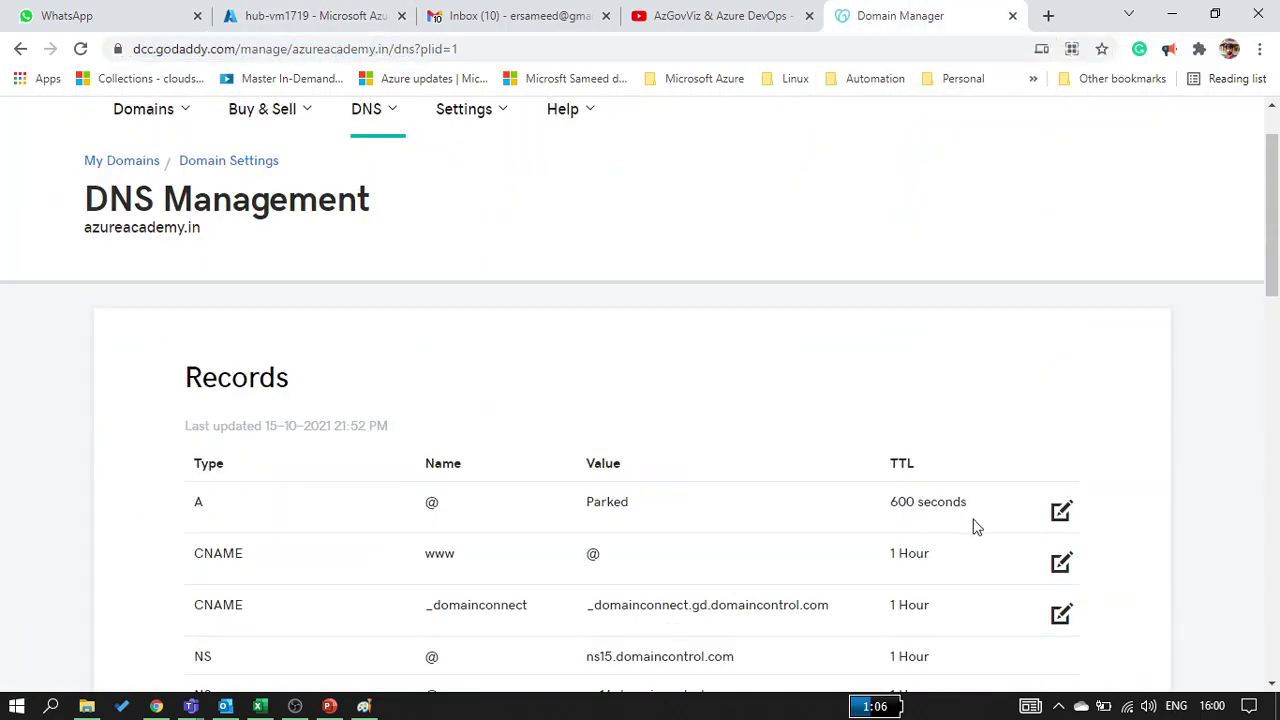
{"action": "left_click", "coordinate": [1060, 514]}
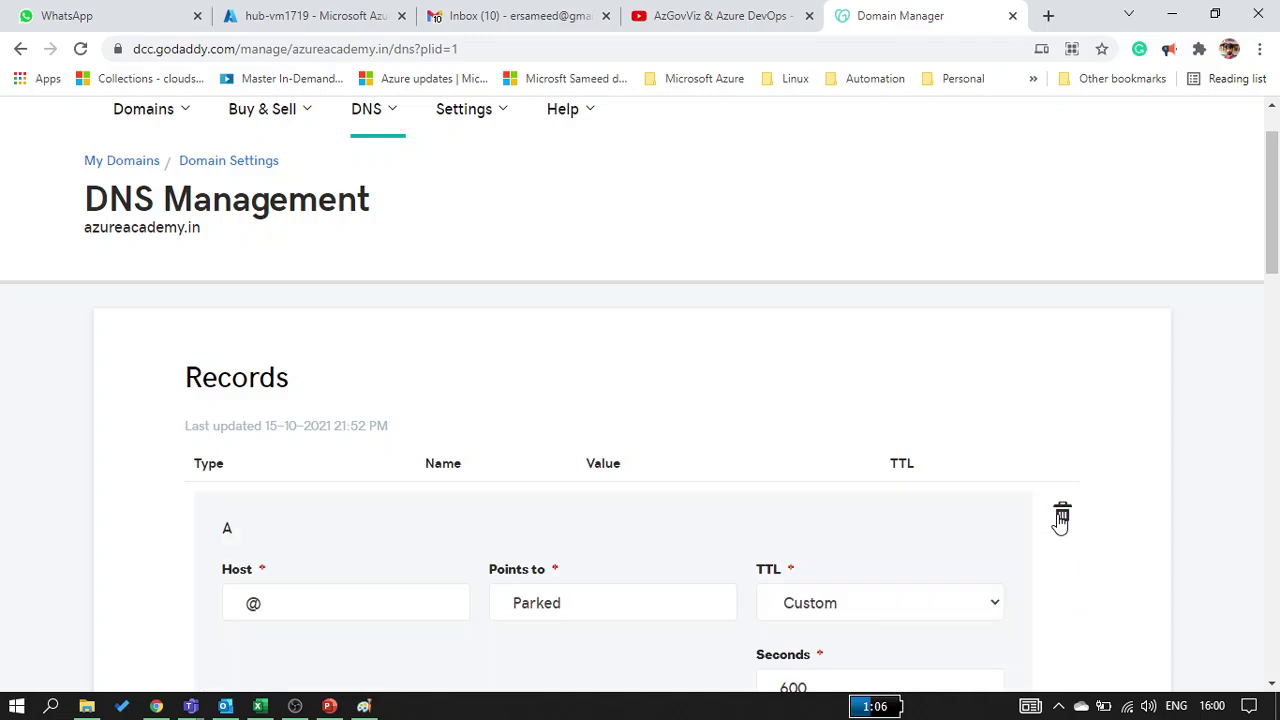
{"action": "scroll", "coordinate": [539, 577], "scroll_direction": "down", "scroll_amount": 1}
{"action": "scroll", "coordinate": [539, 571], "scroll_direction": "down", "scroll_amount": 3}
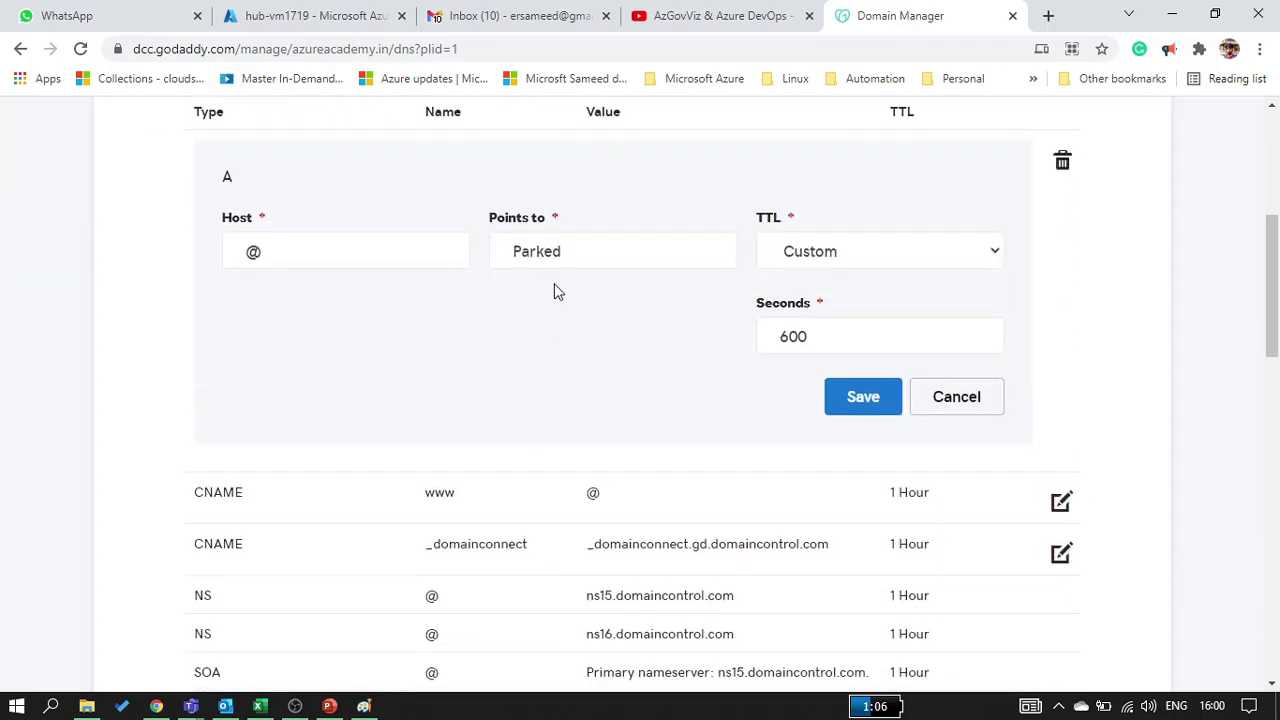
{"action": "left_click", "coordinate": [562, 257]}
{"action": "left_click_drag", "start_coordinate": [562, 257], "coordinate": [487, 265]}
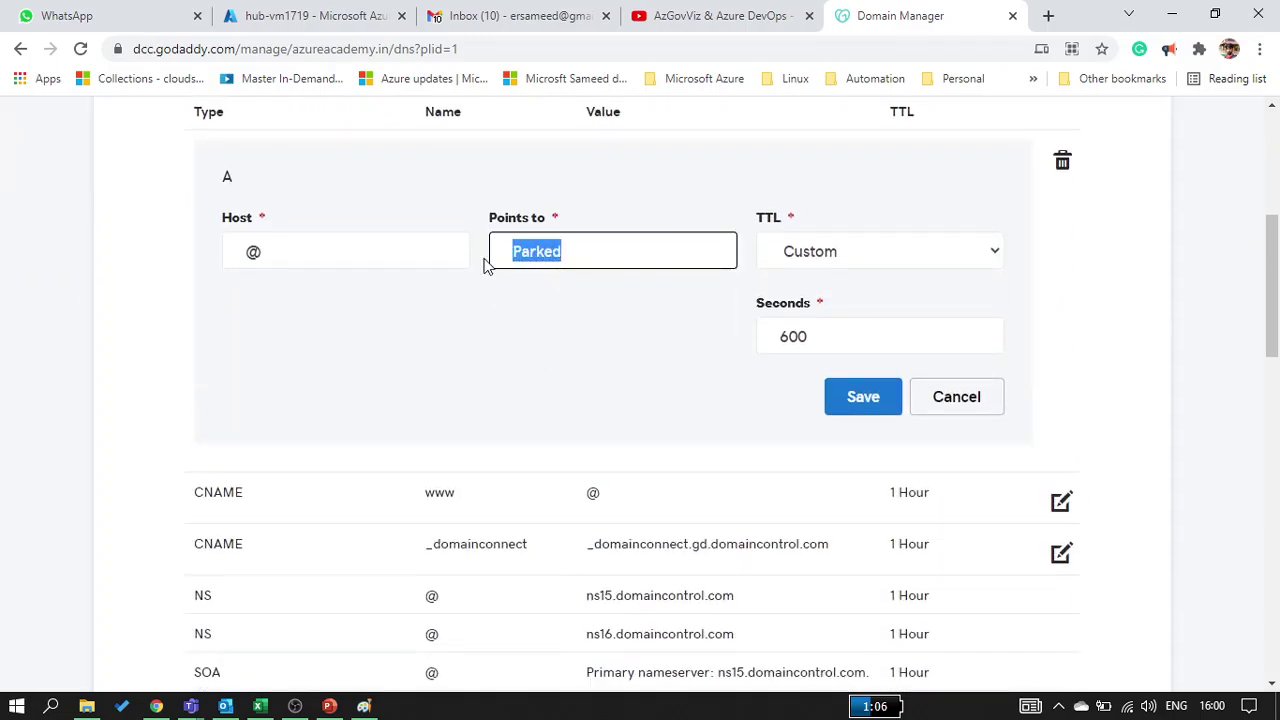
{"action": "key", "text": "ctrl+v"}
{"action": "key", "text": "BackSpace"}
{"action": "key", "text": "BackSpace"}
{"action": "key", "text": "BackSpace"}
{"action": "key", "text": "BackSpace"}
{"action": "key", "text": "BackSpace"}
{"action": "key", "text": "BackSpace"}
{"action": "key", "text": "BackSpace"}
{"action": "key", "text": "BackSpace"}
{"action": "key", "text": "BackSpace"}
{"action": "key", "text": "BackSpace"}
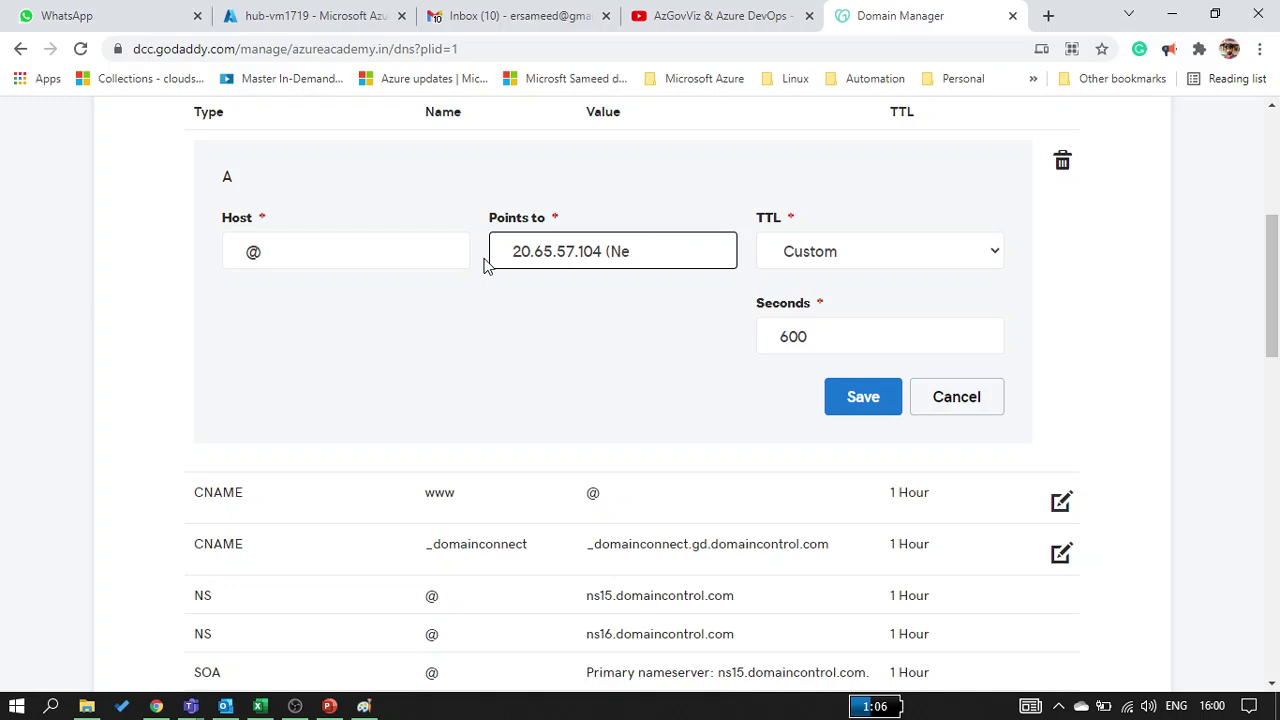
{"action": "left_click", "coordinate": [855, 400]}
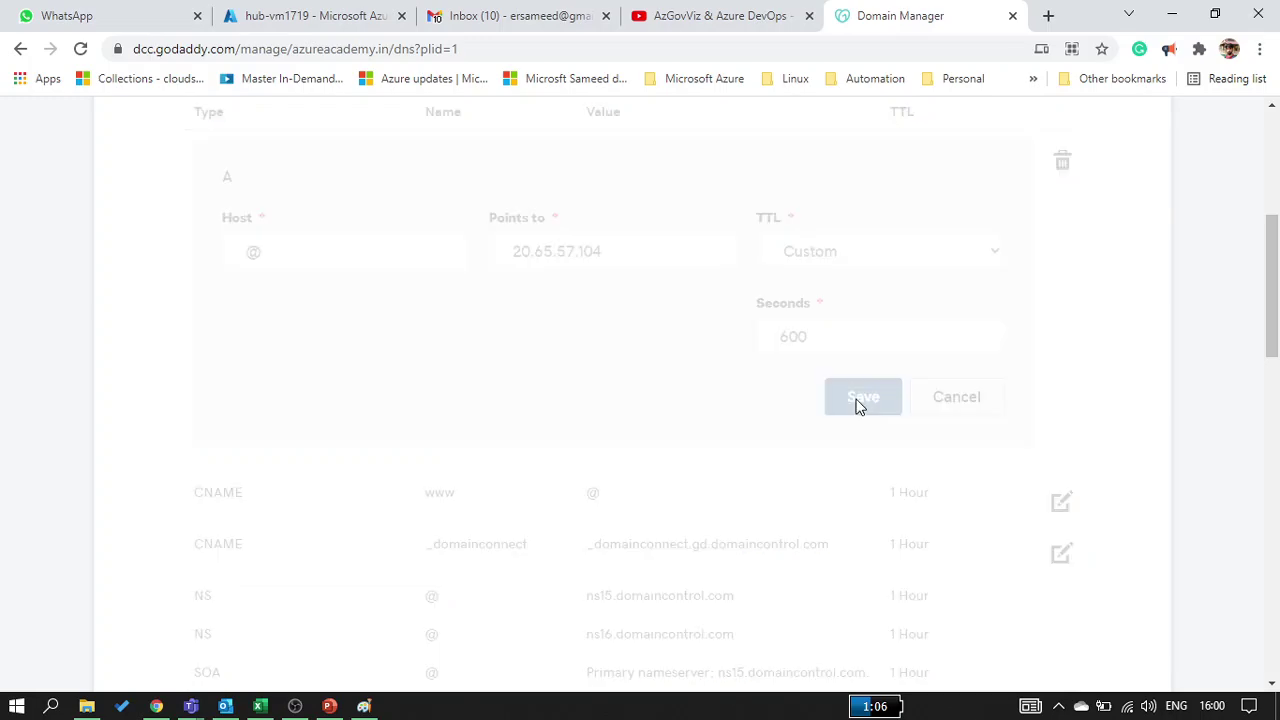
Copy the public IP 20.65.57.104 from the Azure network interface page and bring up the Run box
{"action": "scroll", "coordinate": [392, 348], "scroll_direction": "up", "scroll_amount": 5}
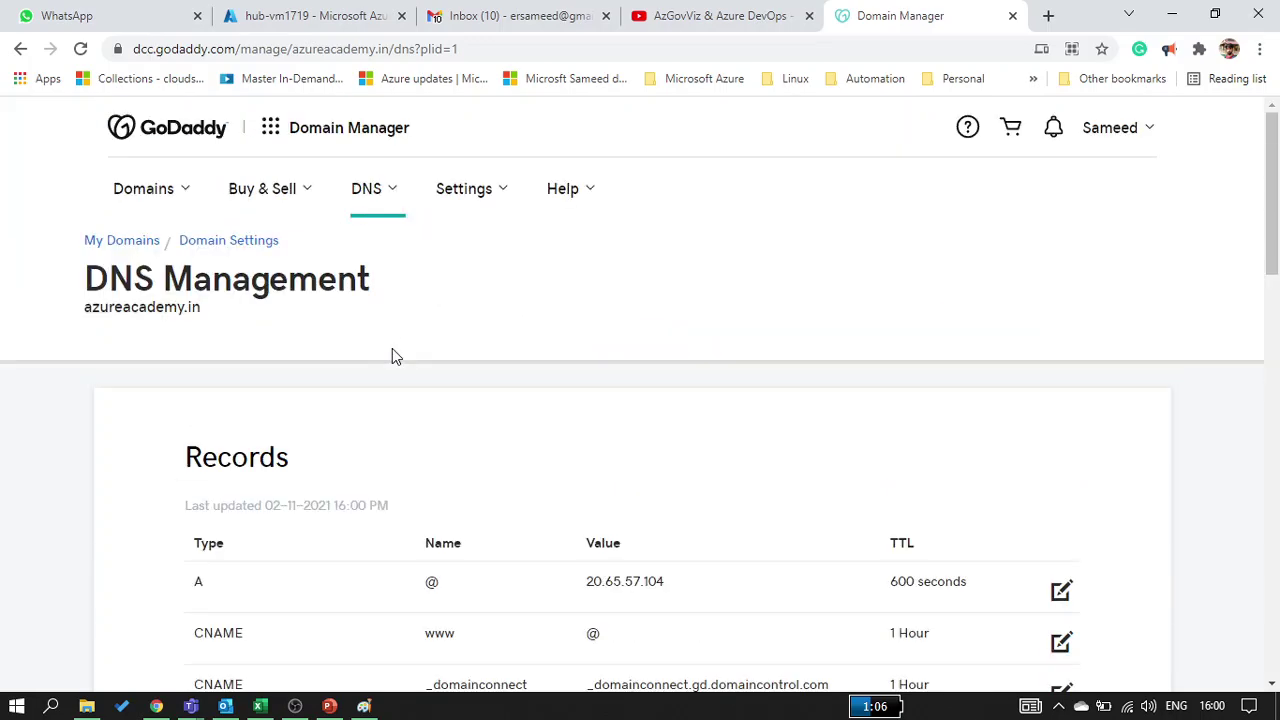
{"action": "left_click", "coordinate": [240, 25]}
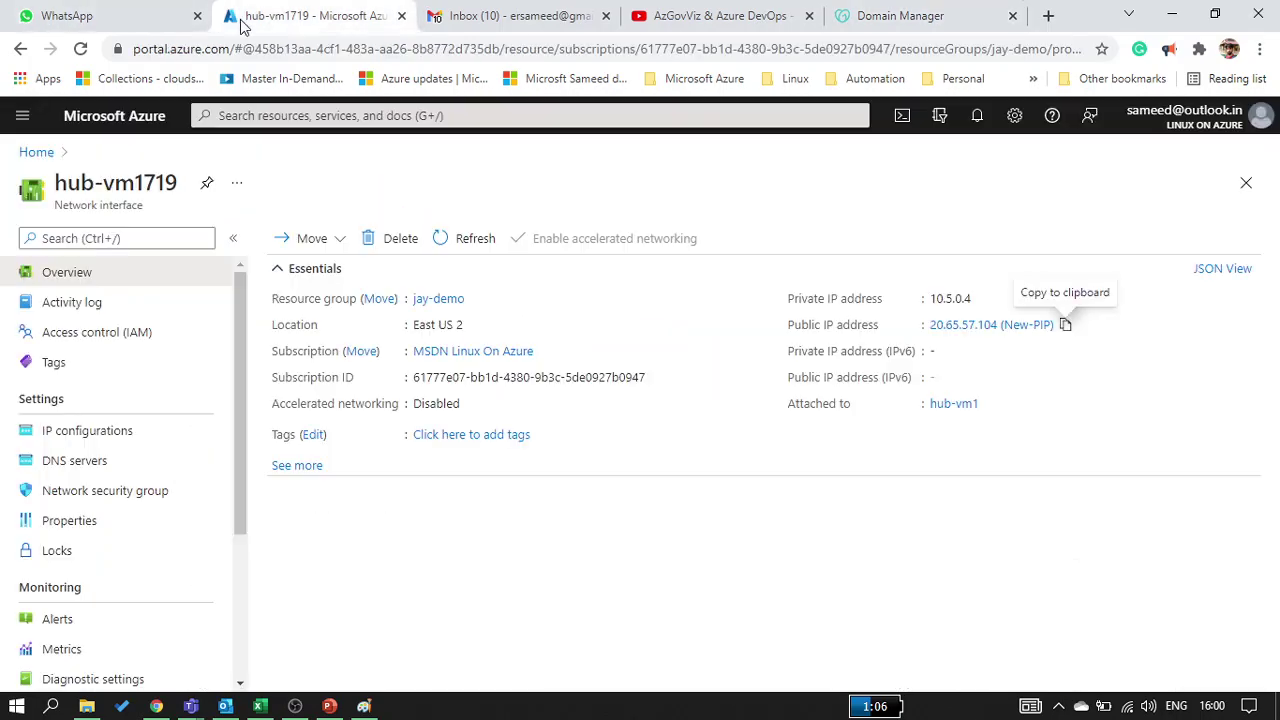
{"action": "left_click", "coordinate": [1063, 332]}
{"action": "key", "text": "super+r"}
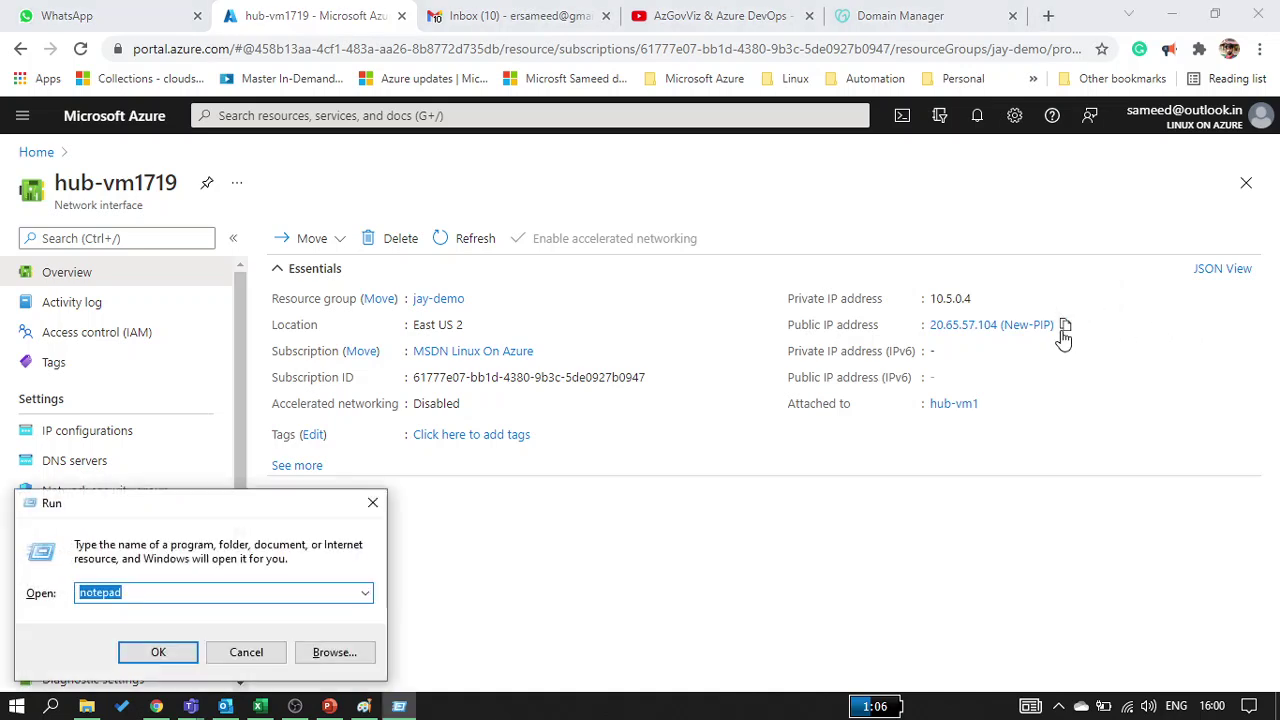
Launch Remote Desktop Connection with mstsc and connect to 20.65.57.104
{"action": "type", "text": "mstsc"}
{"action": "key", "text": "Return"}
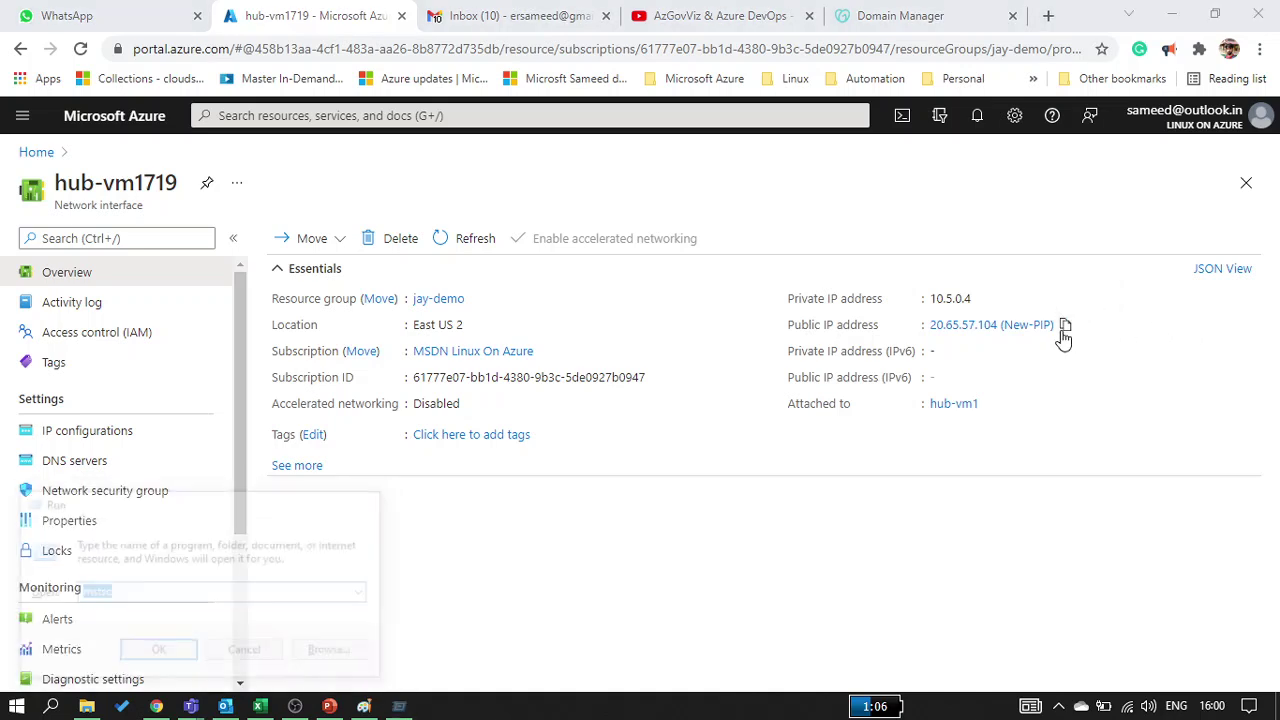
{"action": "key", "text": "ctrl+v"}
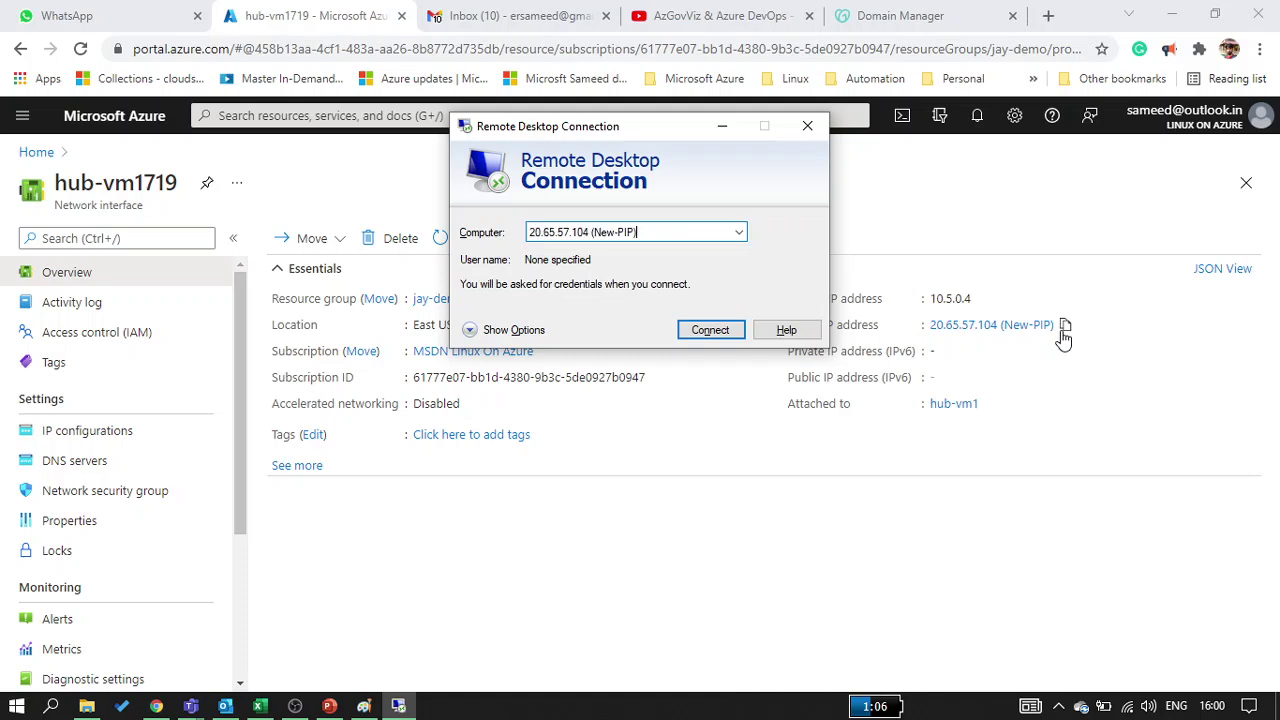
{"action": "key", "text": "BackSpace"}
{"action": "key", "text": "BackSpace"}
{"action": "key", "text": "BackSpace"}
{"action": "key", "text": "Return"}
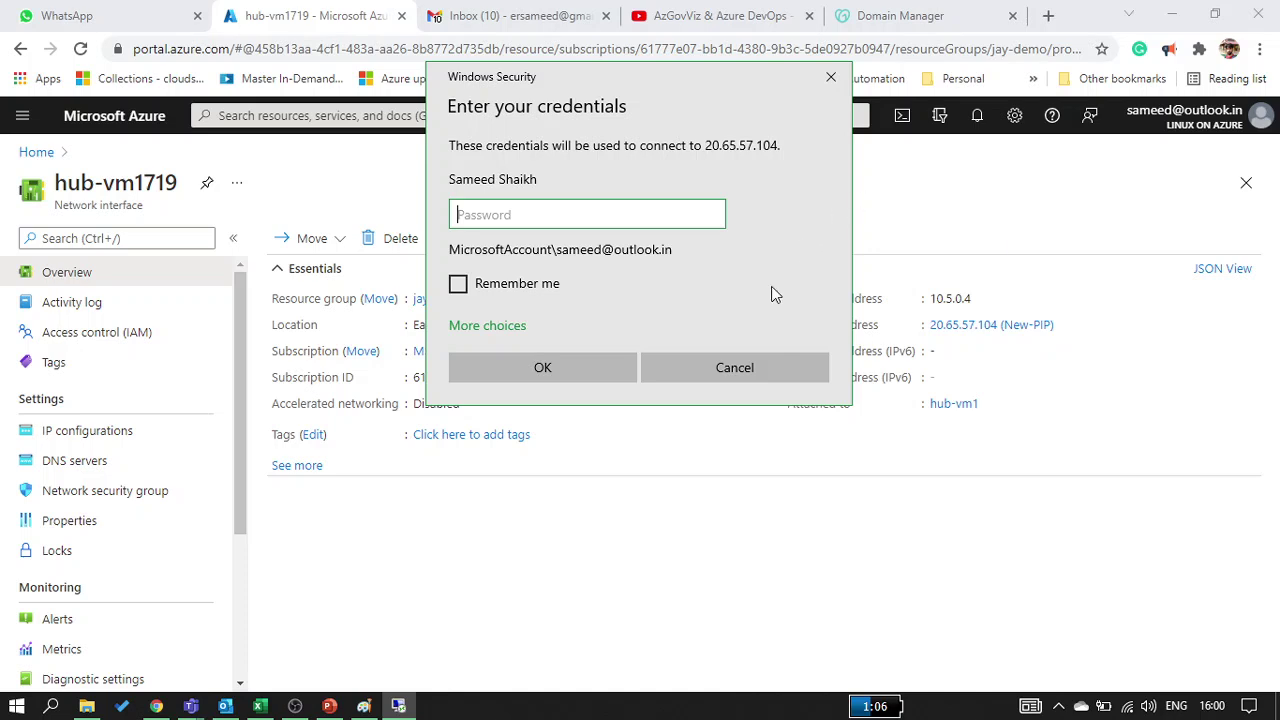
Sign in as sysadmin with the account password and accept the certificate warning
{"action": "left_click", "coordinate": [484, 328]}
{"action": "left_click", "coordinate": [526, 400]}
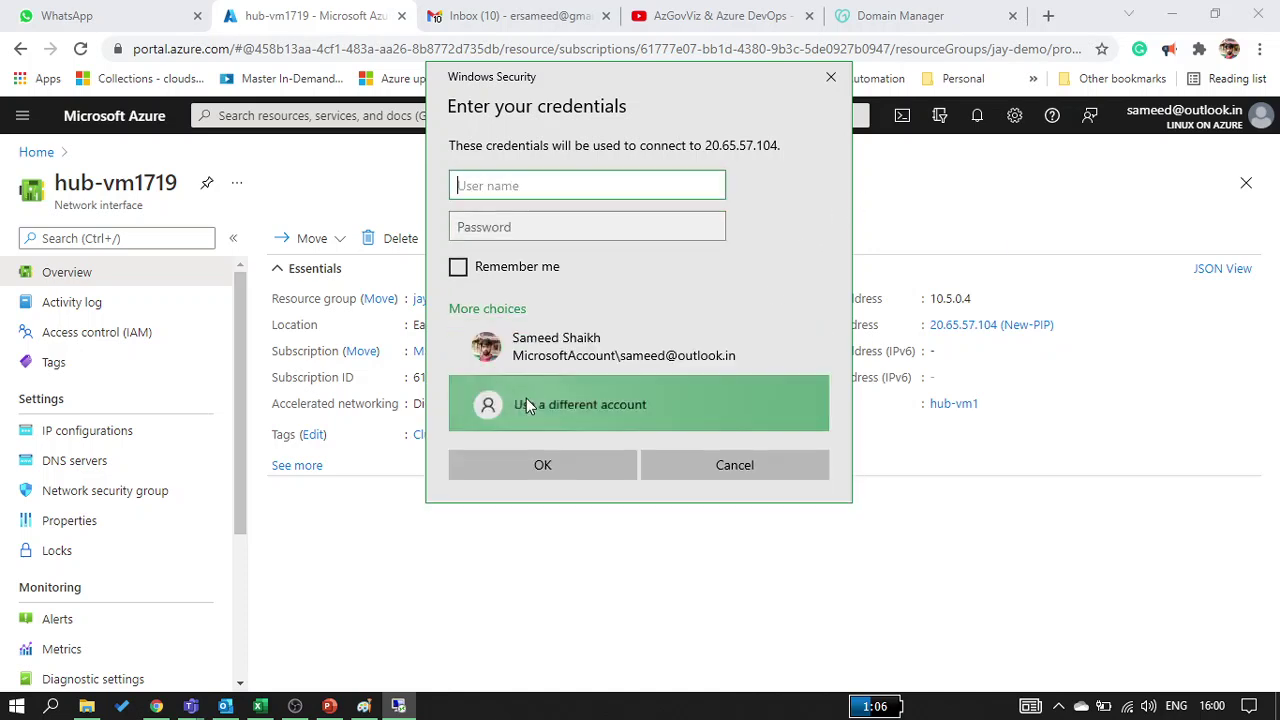
{"action": "type", "text": "sysadmi"}
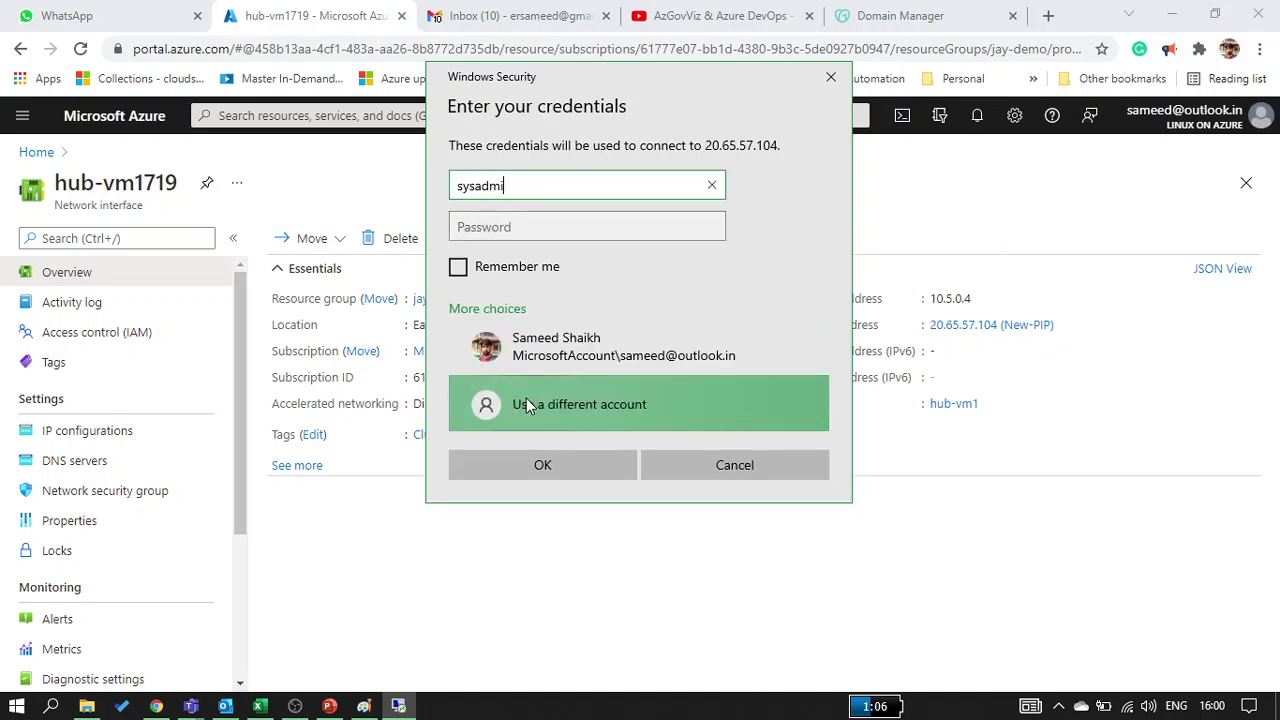
{"action": "type", "text": "n"}
{"action": "key", "text": "Tab"}
{"action": "type", "text": "***"}
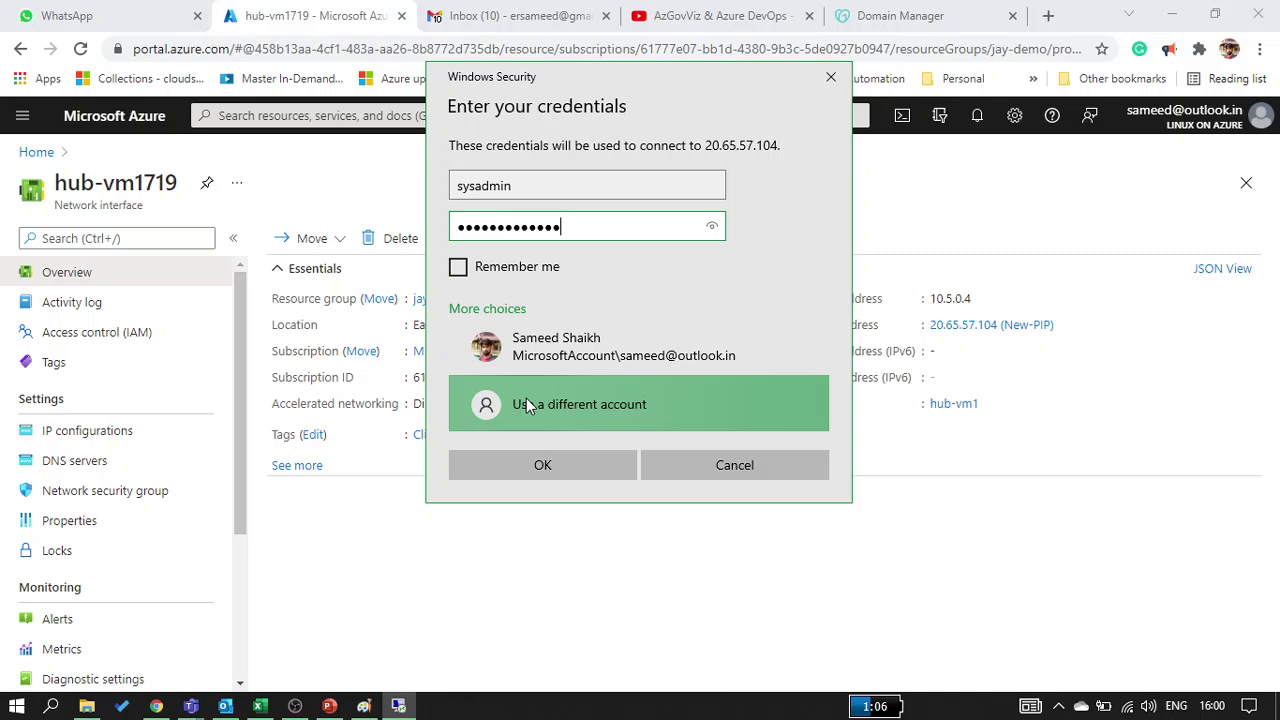
{"action": "key", "text": "Return"}
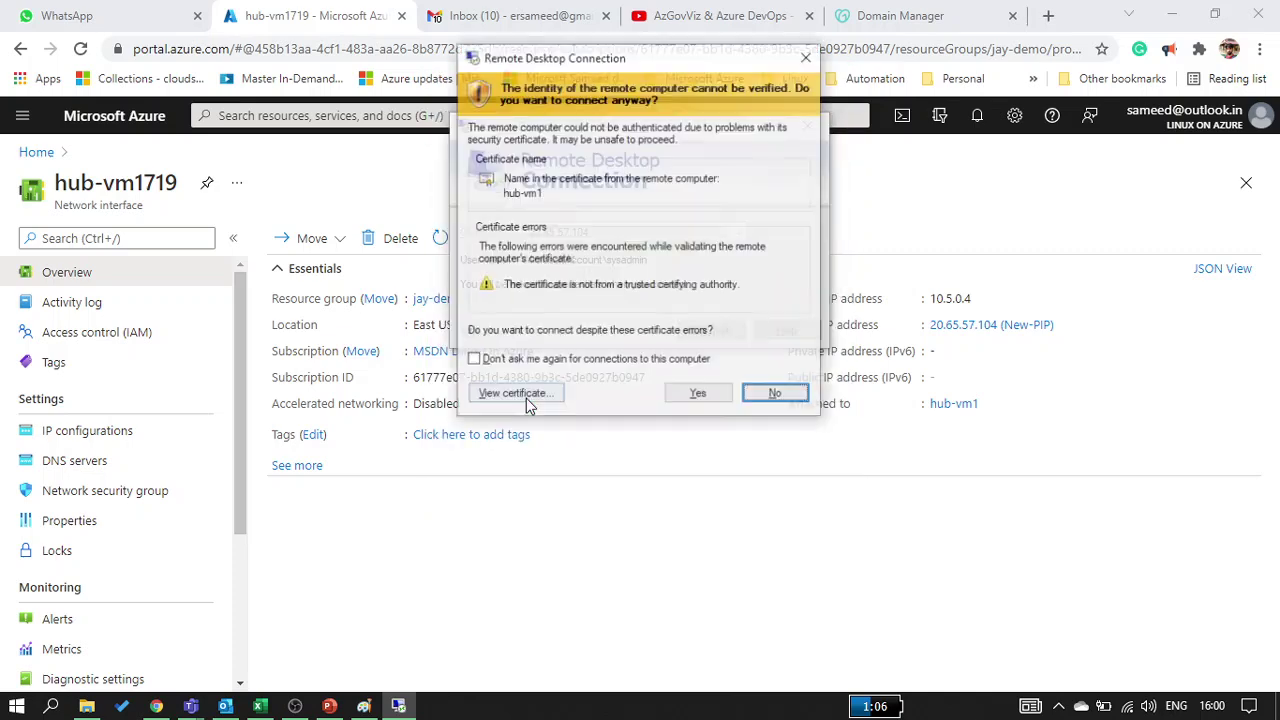
{"action": "key", "text": "Left"}
{"action": "key", "text": "Return"}
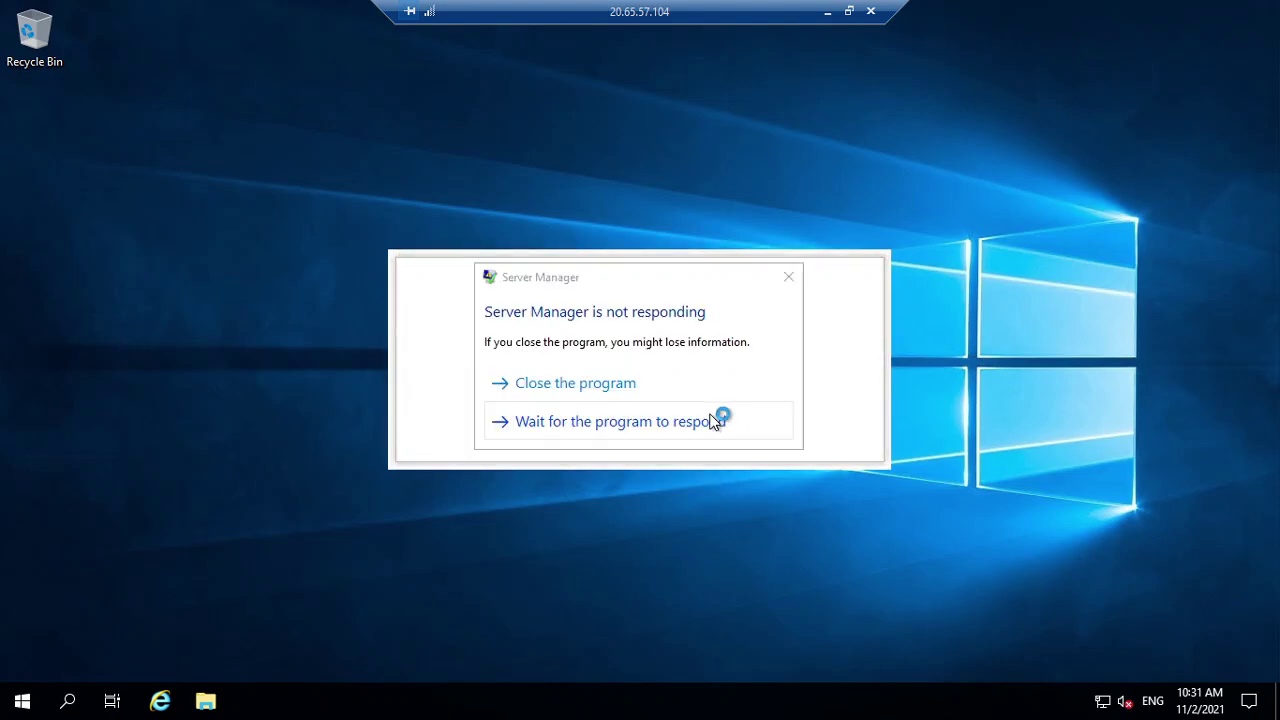
Minimize the remote session and go back to the Azure portal home page
{"action": "left_click_drag", "start_coordinate": [762, 12], "coordinate": [1136, 13]}
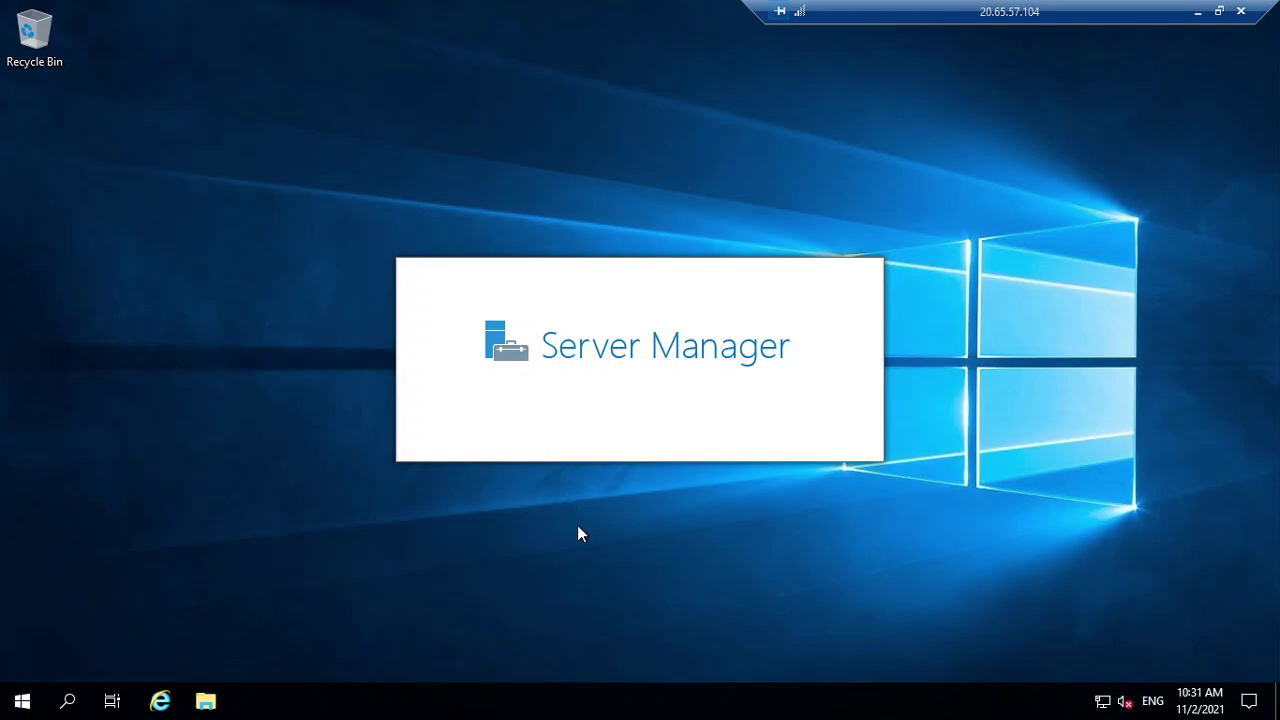
{"action": "left_click", "coordinate": [1197, 11]}
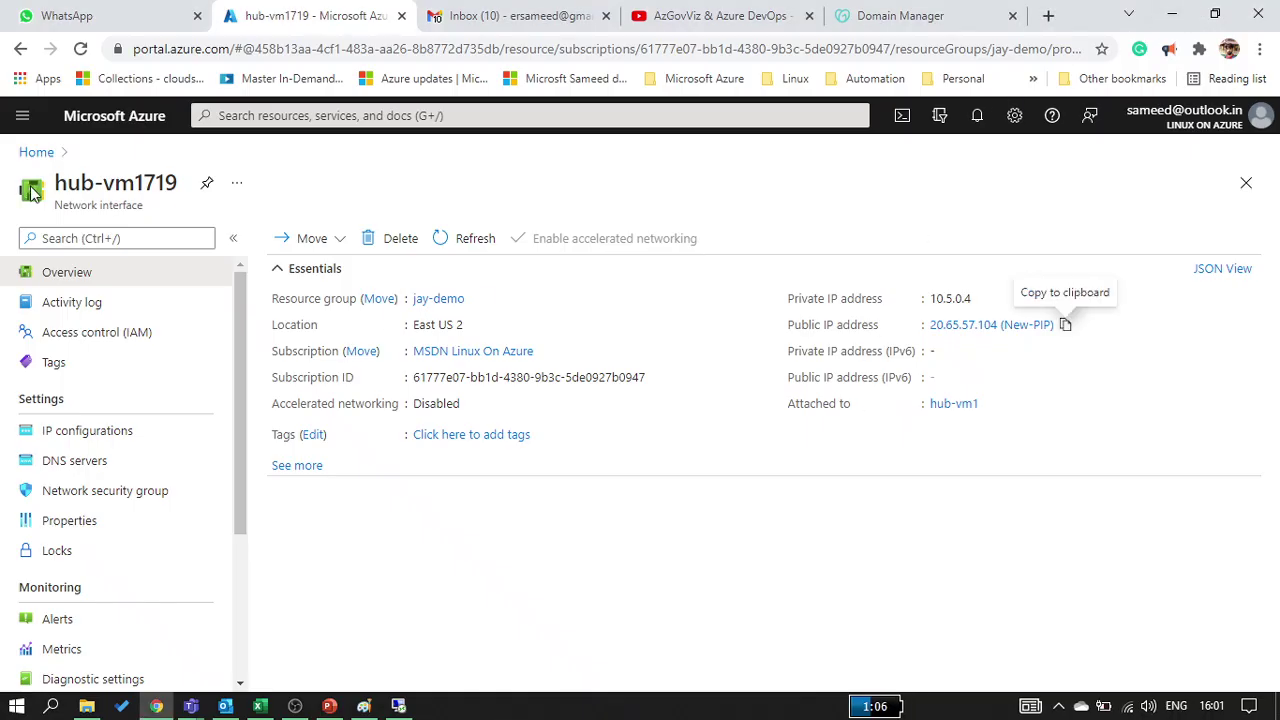
{"action": "left_click", "coordinate": [35, 153]}
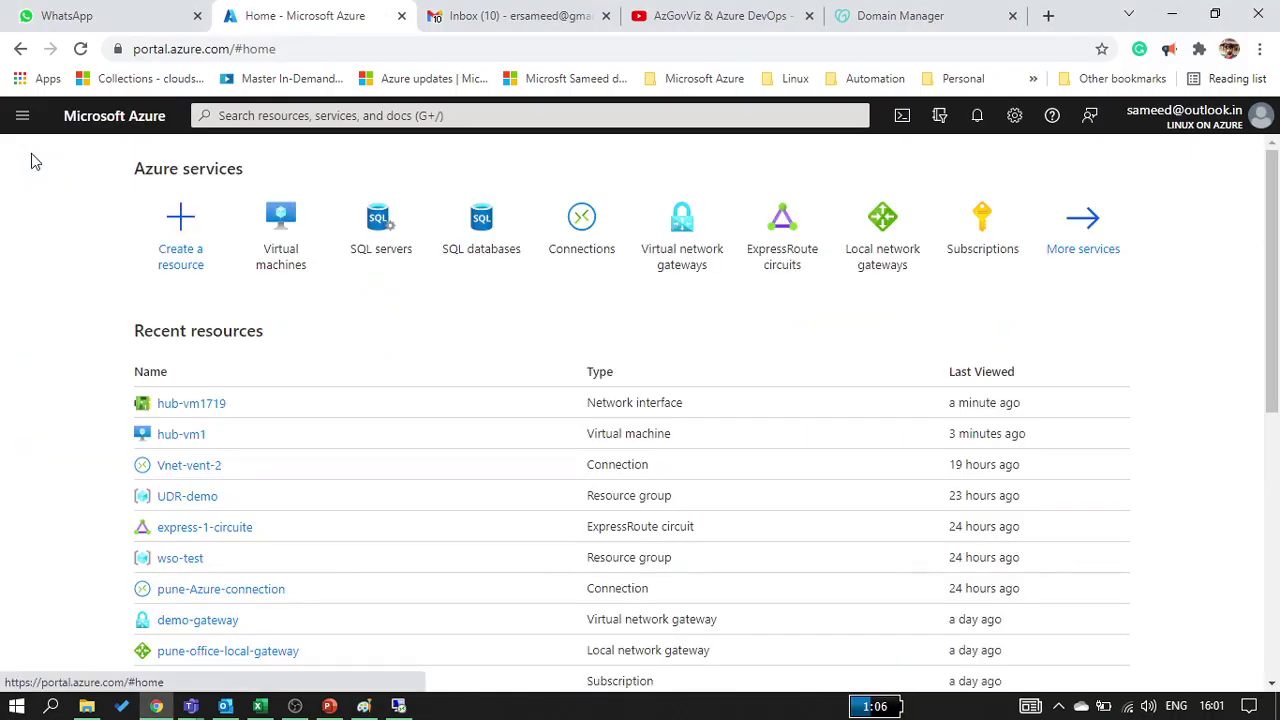
Cross out technext.in in the godaddy pentagon and label it 'azureademy.in'
{"action": "left_click", "coordinate": [363, 706]}
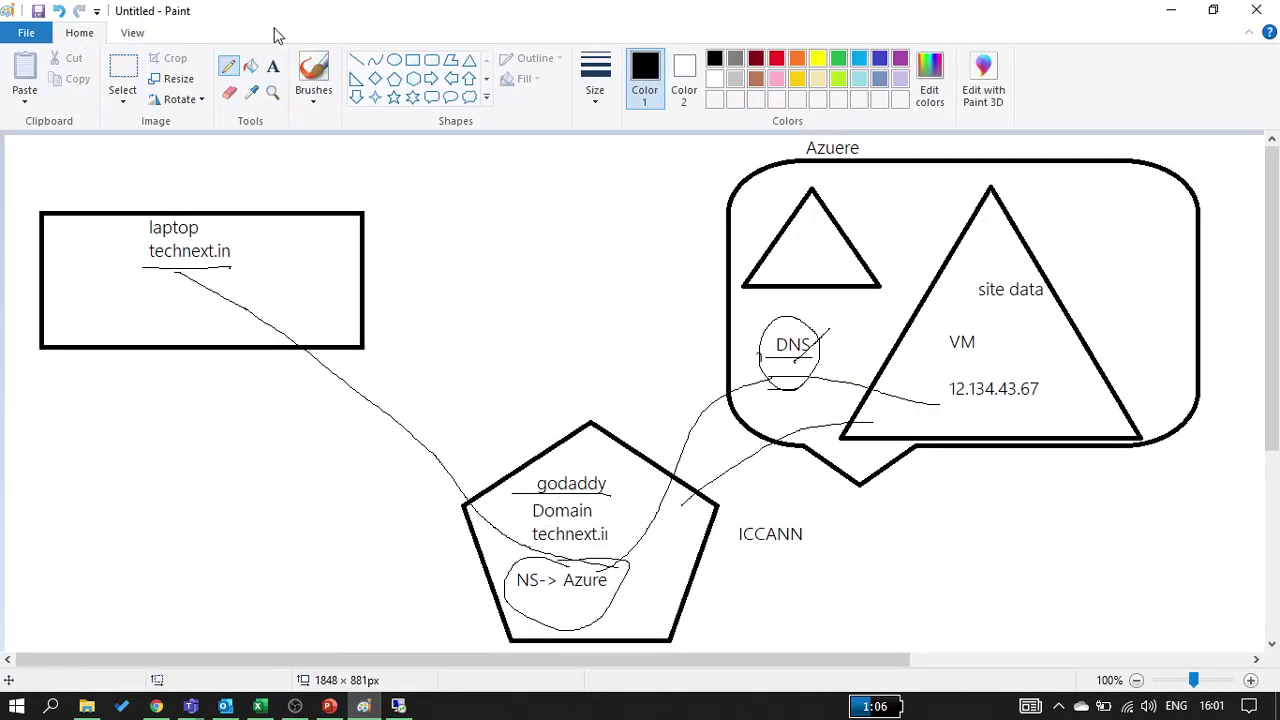
{"action": "left_click_drag", "start_coordinate": [617, 539], "coordinate": [523, 530]}
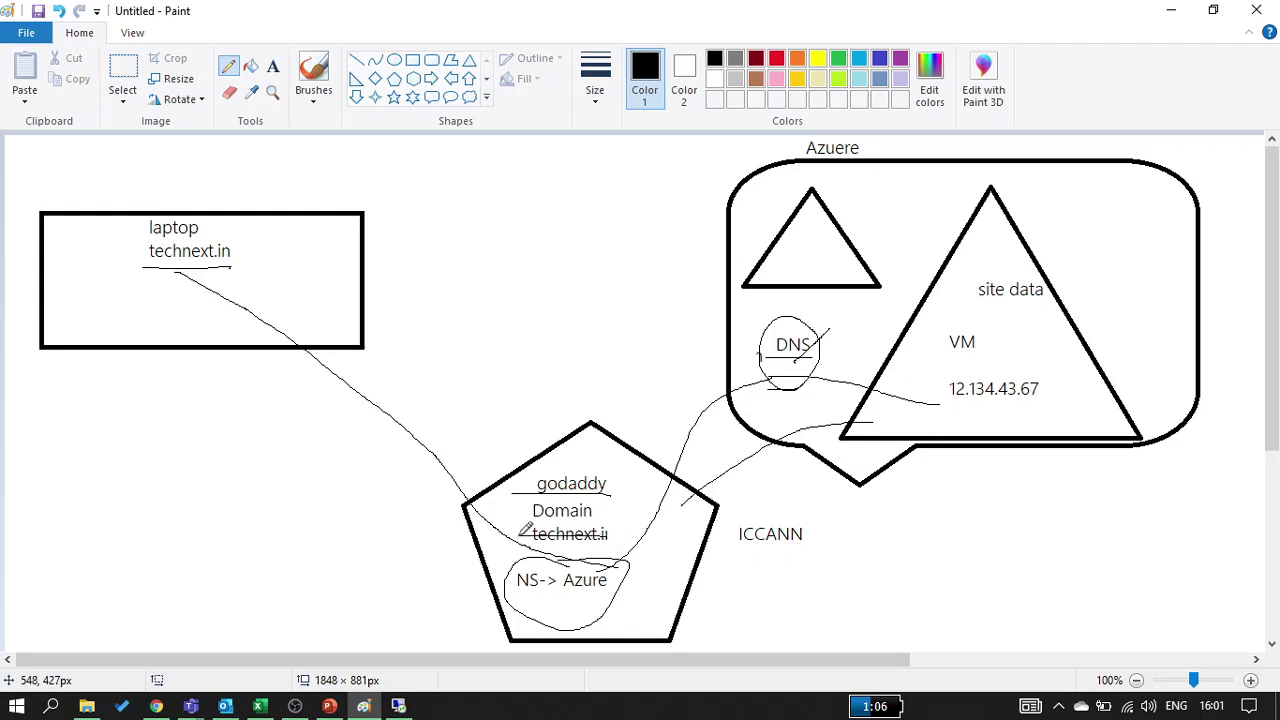
{"action": "left_click", "coordinate": [272, 66]}
{"action": "left_click", "coordinate": [268, 545]}
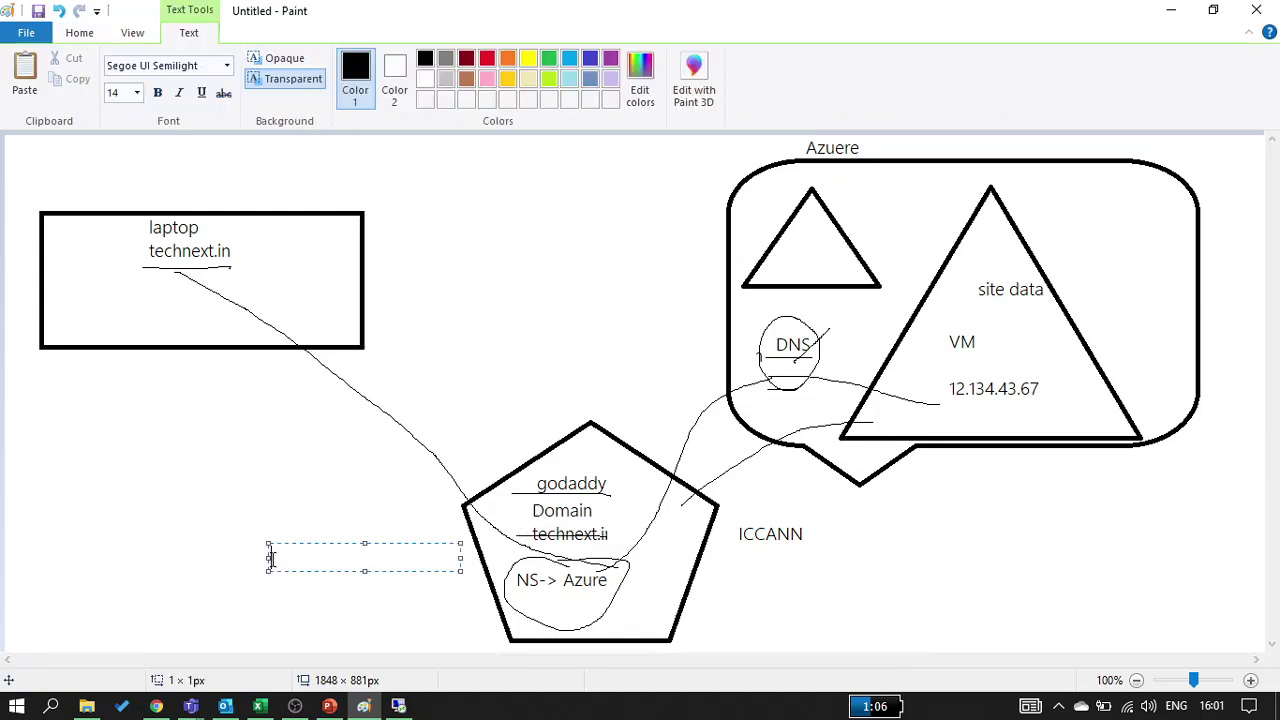
{"action": "type", "text": "azure"}
{"action": "key", "text": "BackSpace"}
{"action": "type", "text": "ademy.in"}
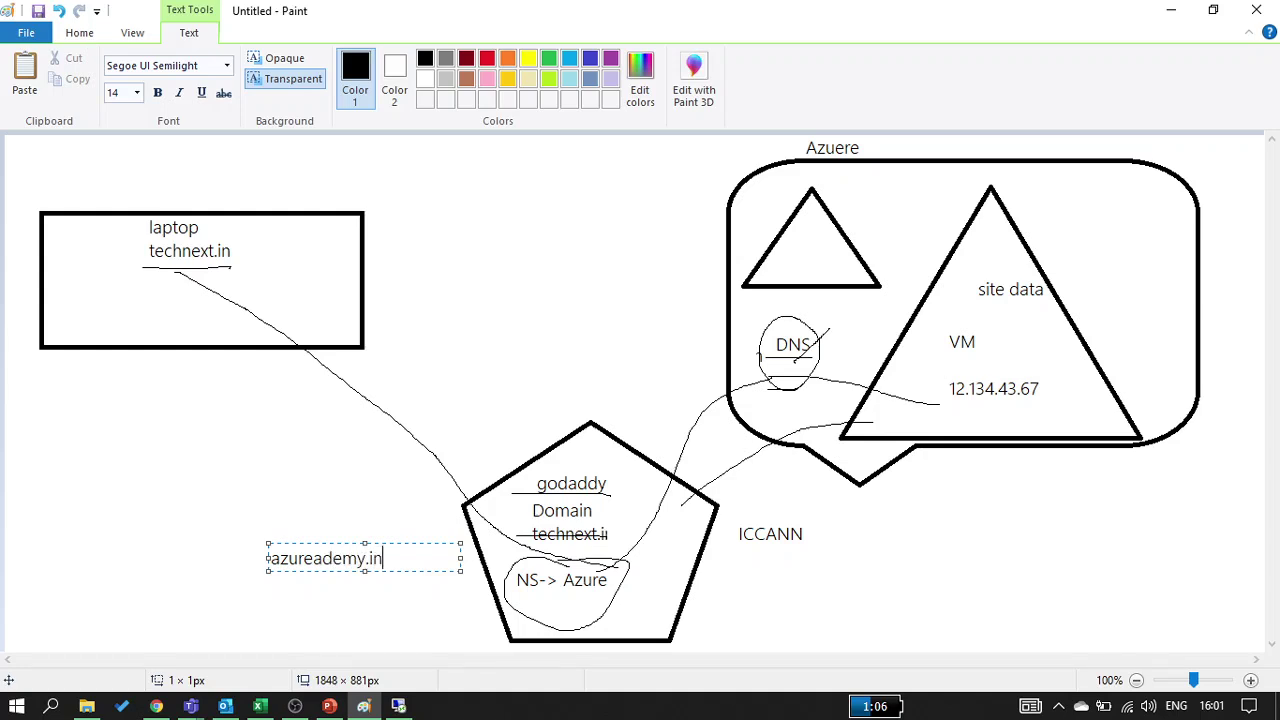
{"action": "left_click", "coordinate": [226, 606]}
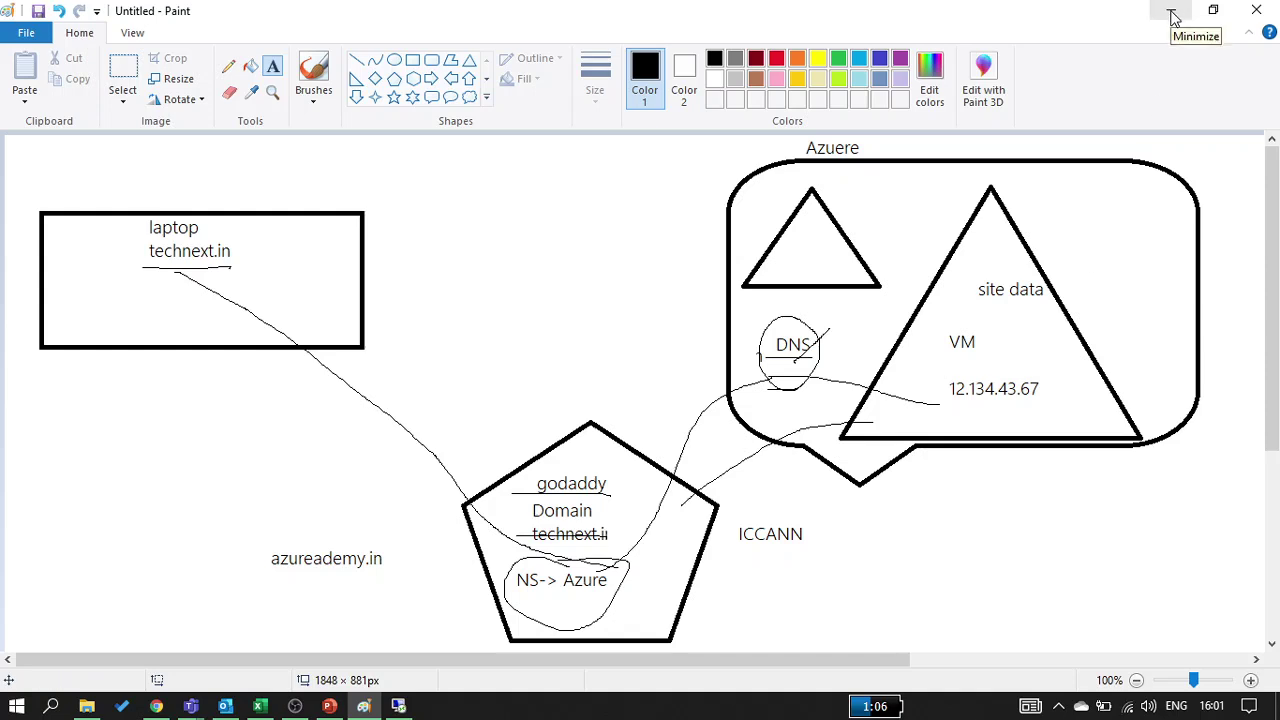
Add an 'IIS' label next to VM in the Azure shape and minimize Paint
{"action": "left_click", "coordinate": [1002, 328]}
{"action": "type", "text": "IIS"}
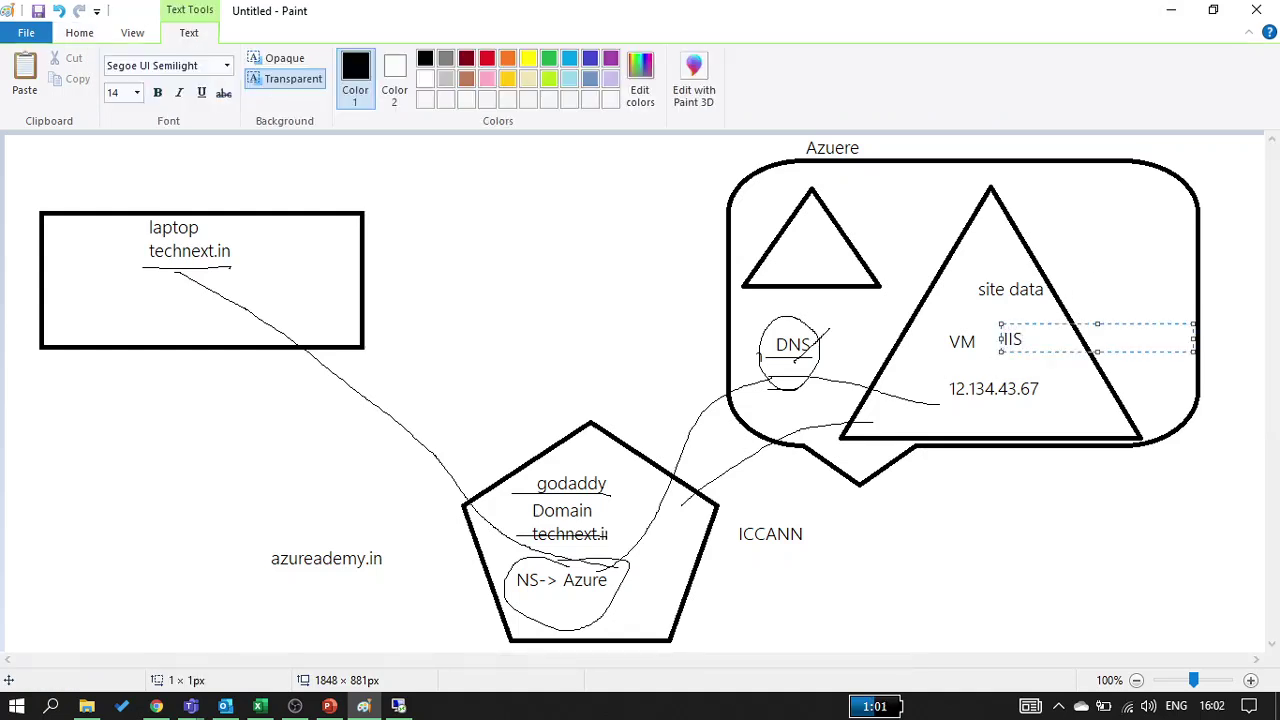
{"action": "left_click", "coordinate": [1003, 585]}
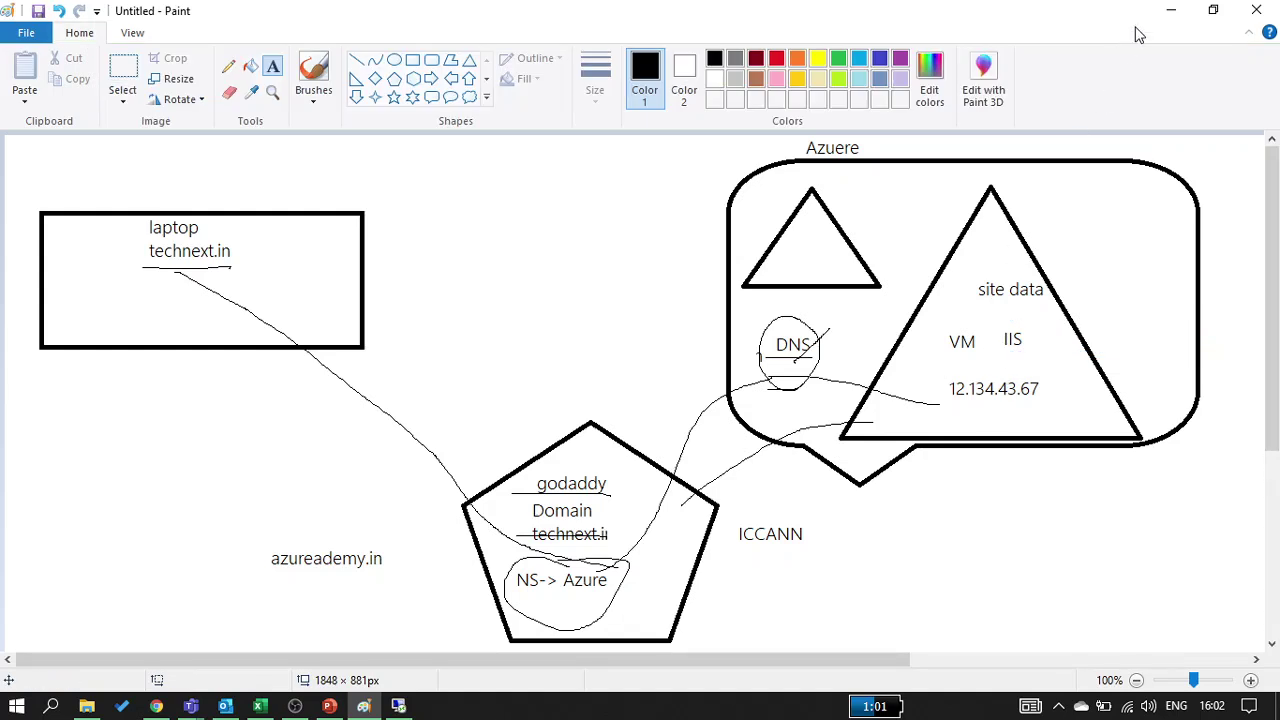
{"action": "left_click", "coordinate": [1171, 10]}
{"action": "left_click", "coordinate": [365, 706]}
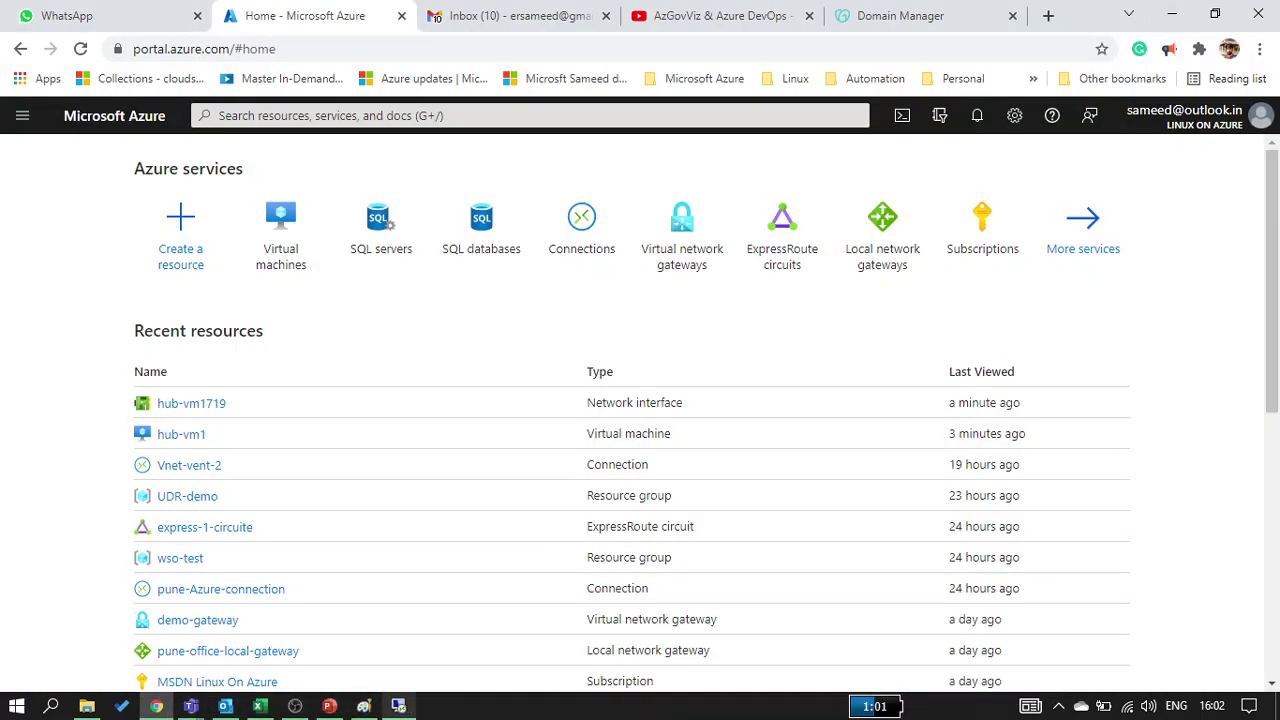
Dismiss the Windows Admin Center popup and step the Add Roles wizard to the server roles list
{"action": "left_click", "coordinate": [398, 706]}
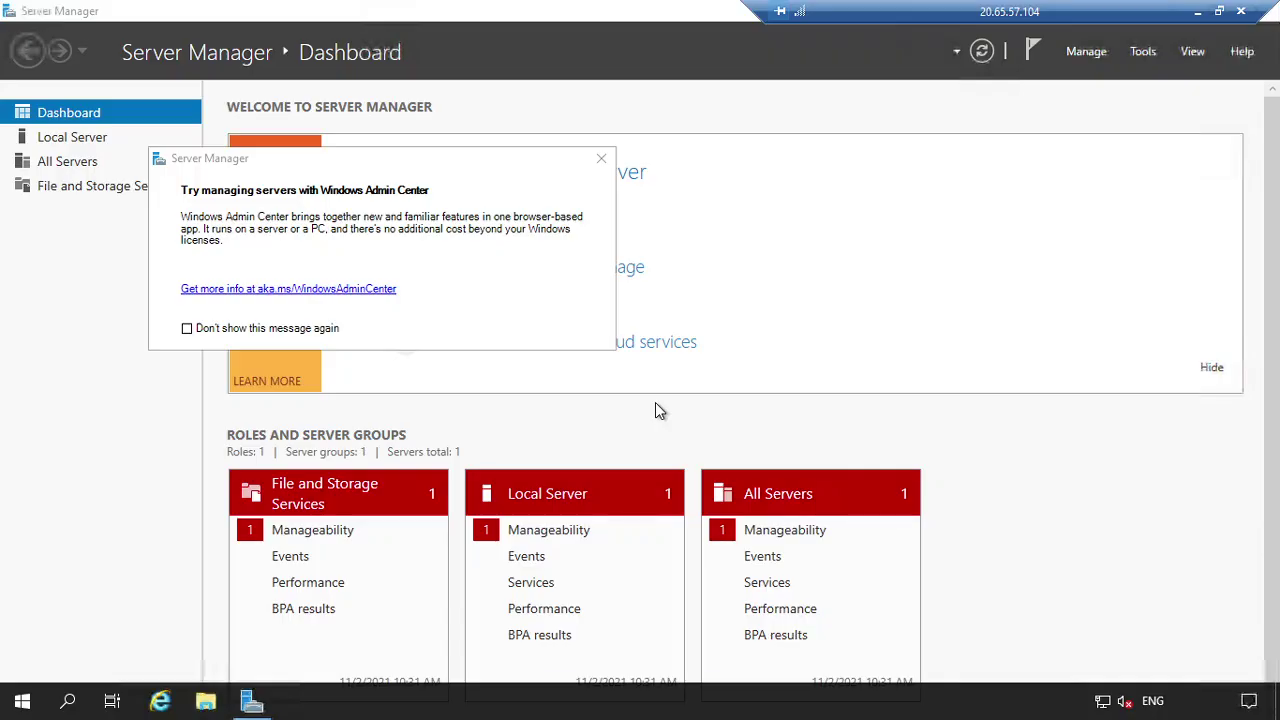
{"action": "left_click", "coordinate": [601, 159]}
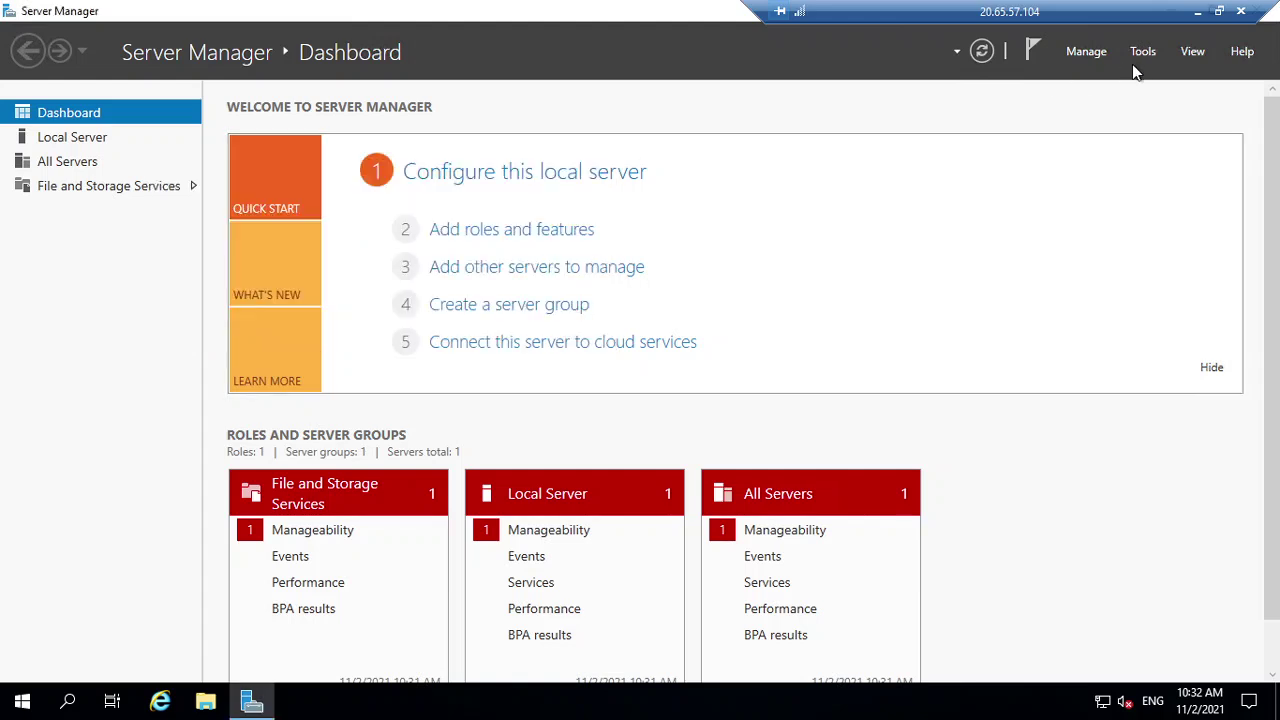
{"action": "left_click", "coordinate": [458, 234]}
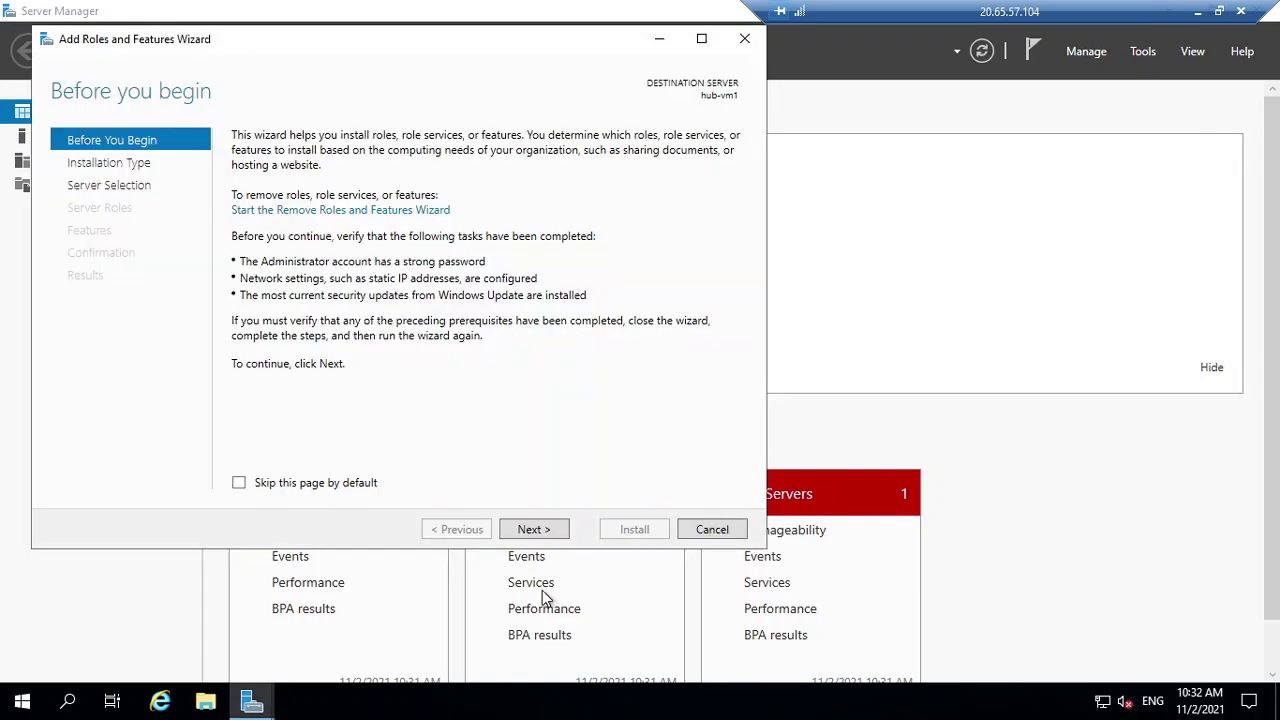
{"action": "left_click", "coordinate": [557, 536]}
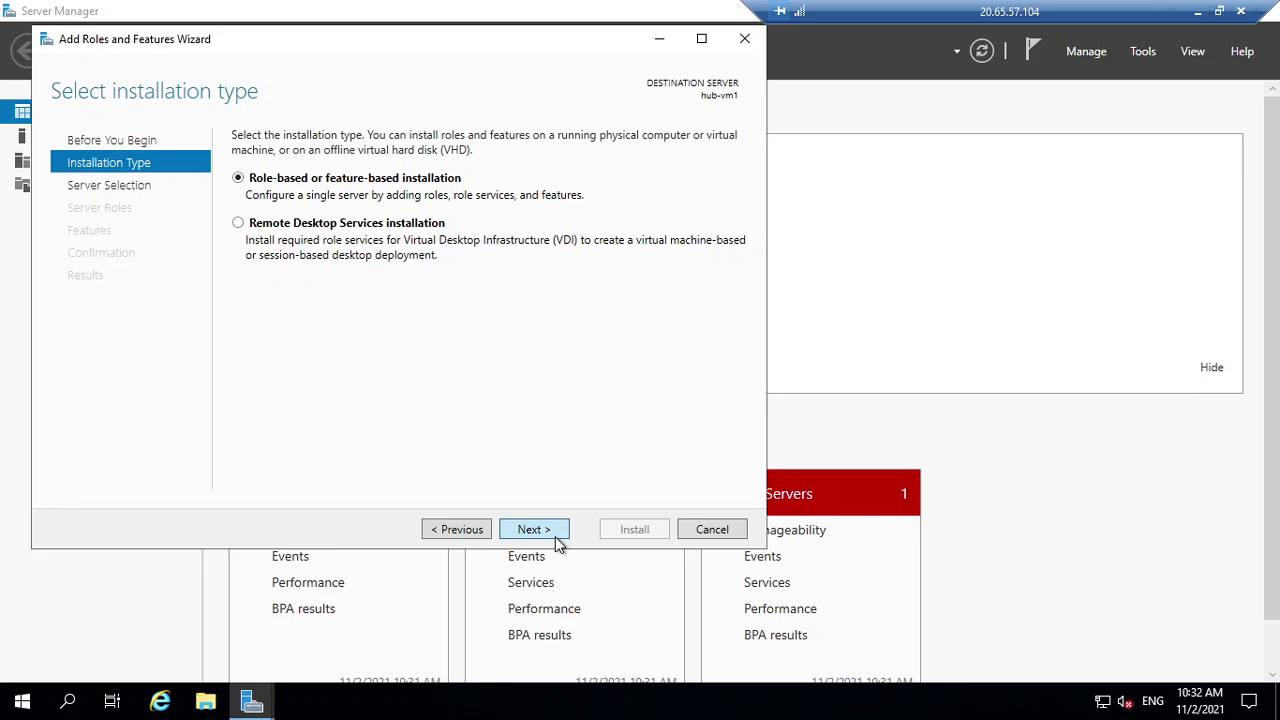
{"action": "left_click", "coordinate": [559, 541]}
{"action": "left_click", "coordinate": [559, 537]}
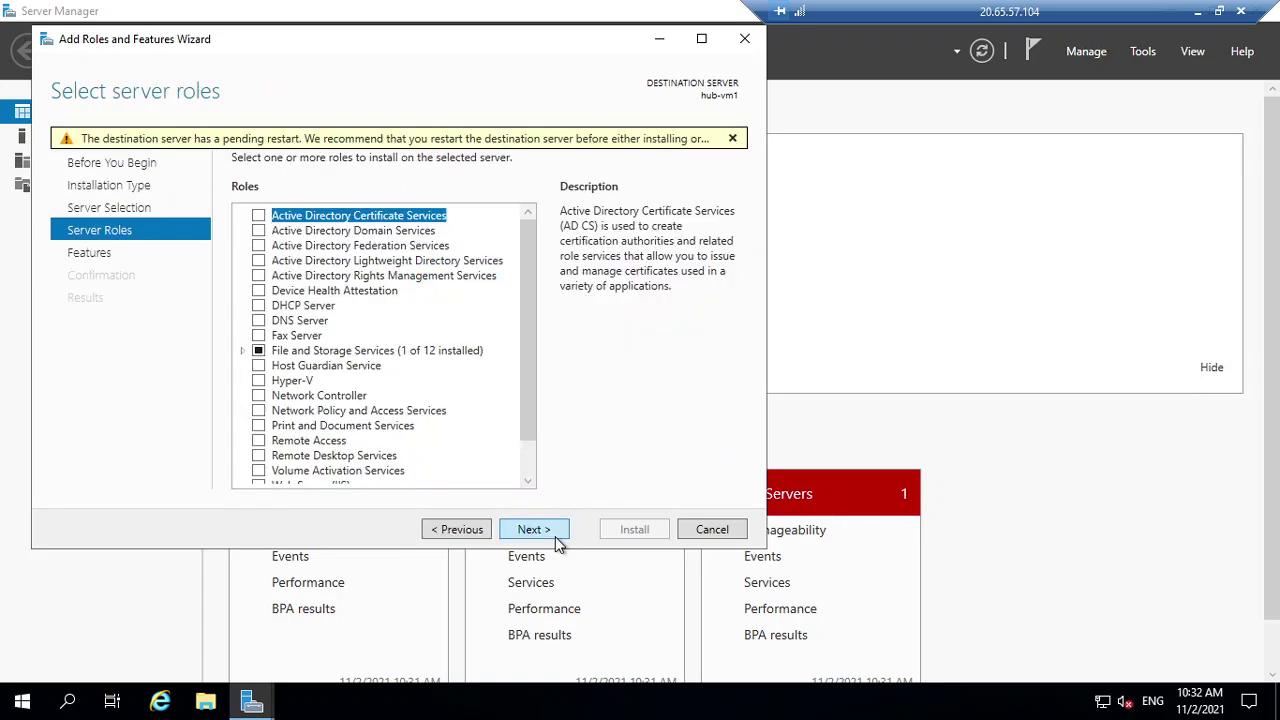
{"action": "left_click", "coordinate": [557, 533]}
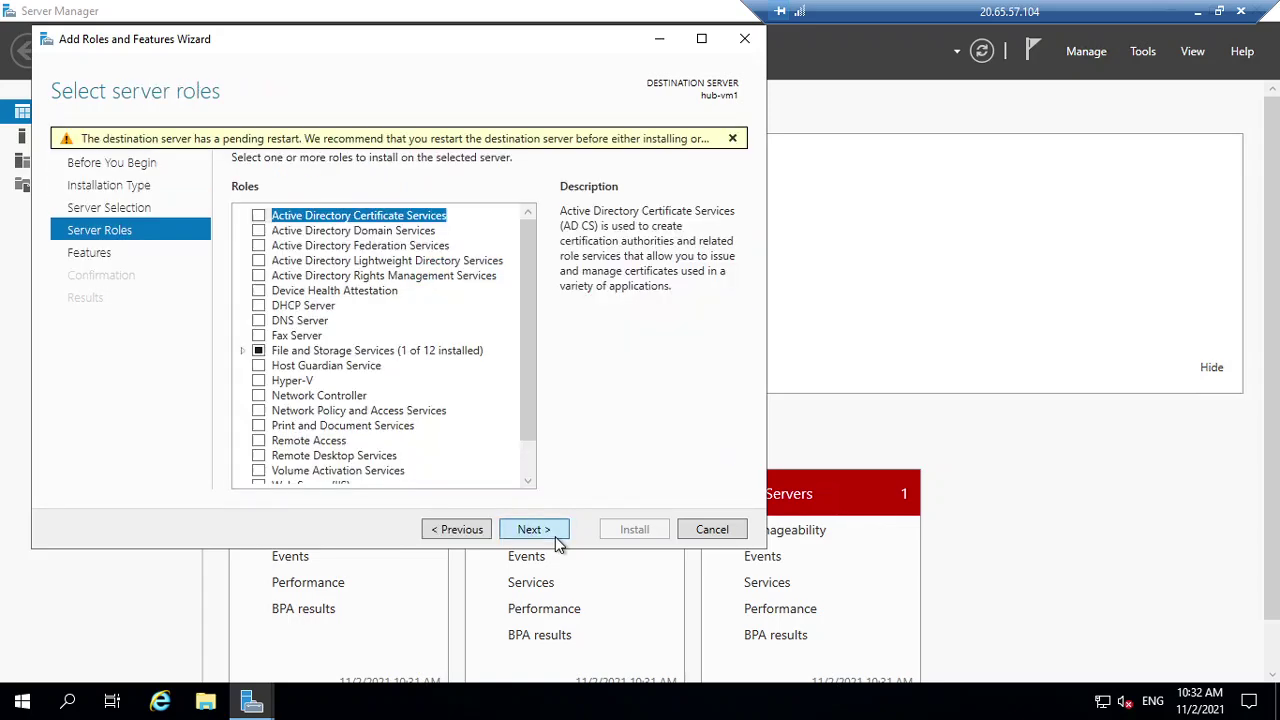
{"action": "left_click", "coordinate": [450, 530]}
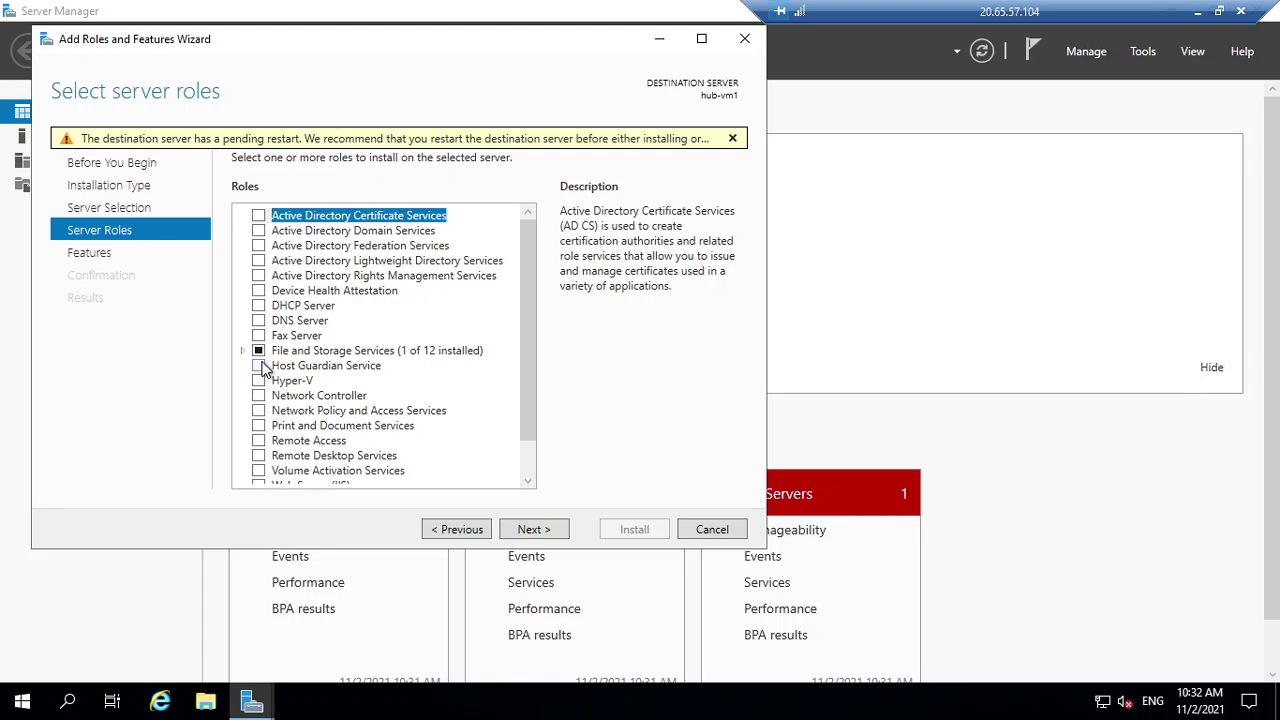
{"action": "scroll", "coordinate": [265, 370], "scroll_direction": "down", "scroll_amount": 1}
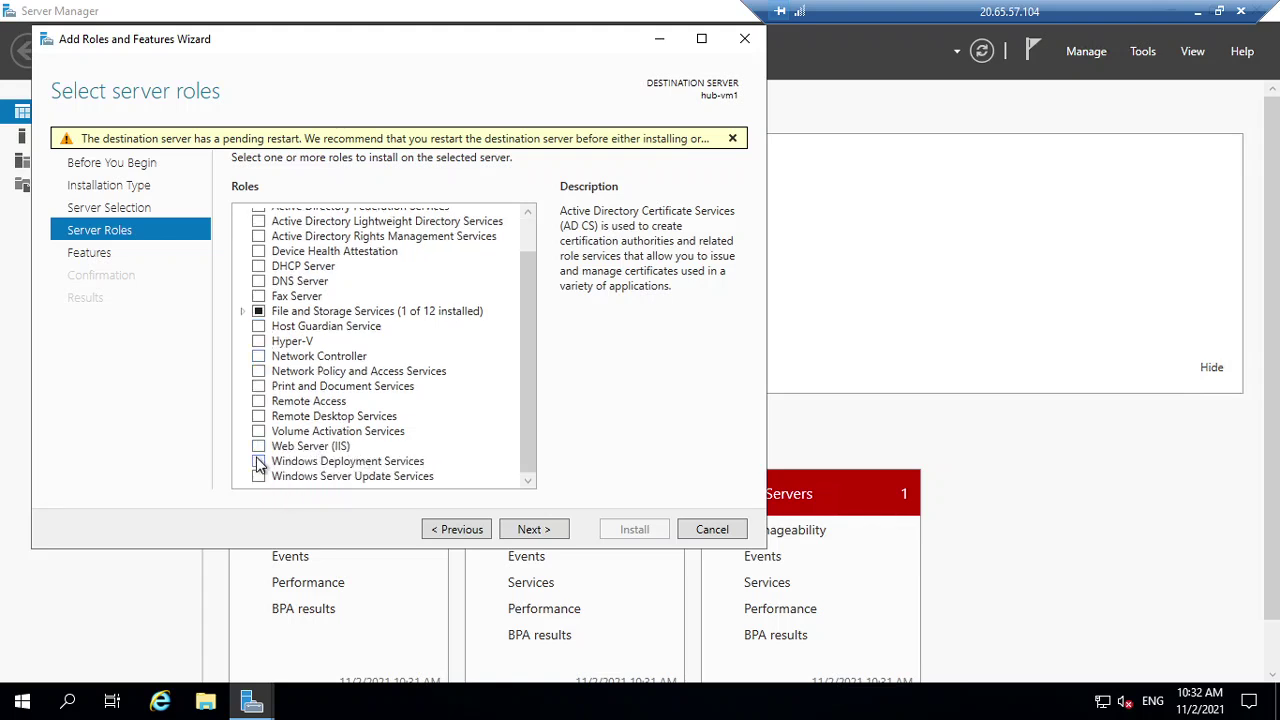
Select Web Server (IIS) with its management tools, keep default role services, and install
{"action": "left_click", "coordinate": [258, 446]}
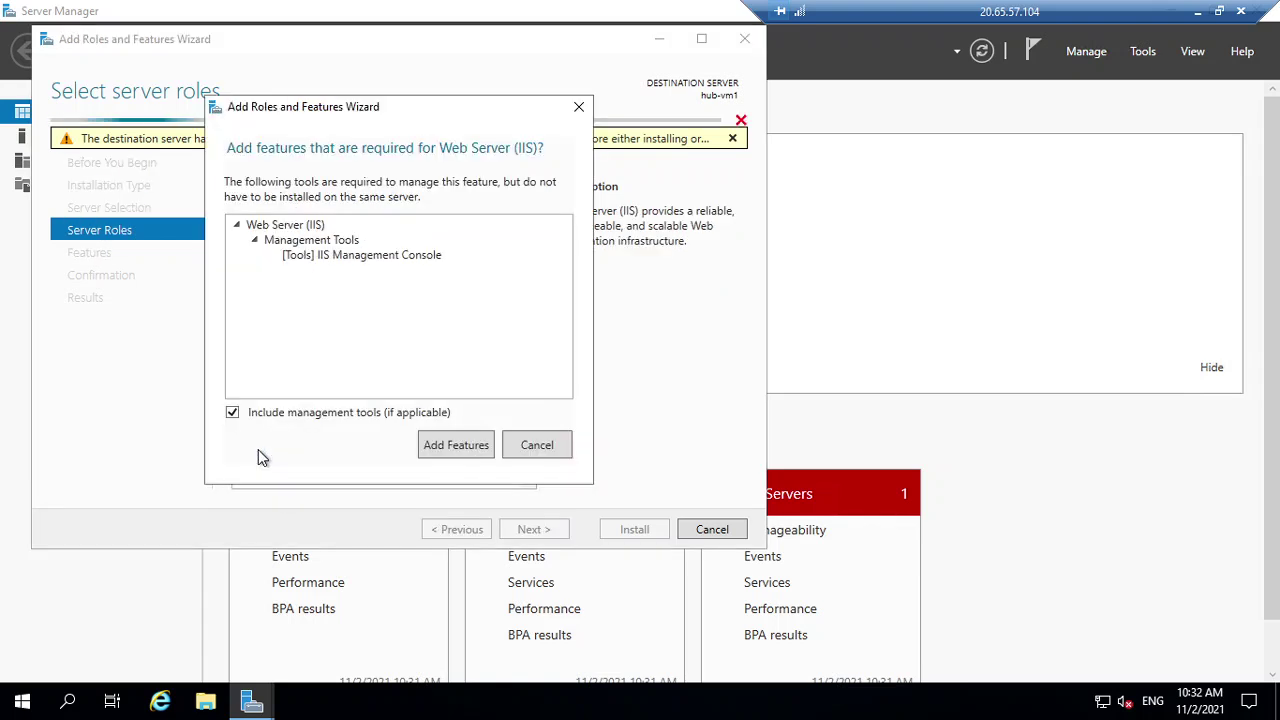
{"action": "left_click", "coordinate": [455, 447]}
{"action": "left_click", "coordinate": [535, 533]}
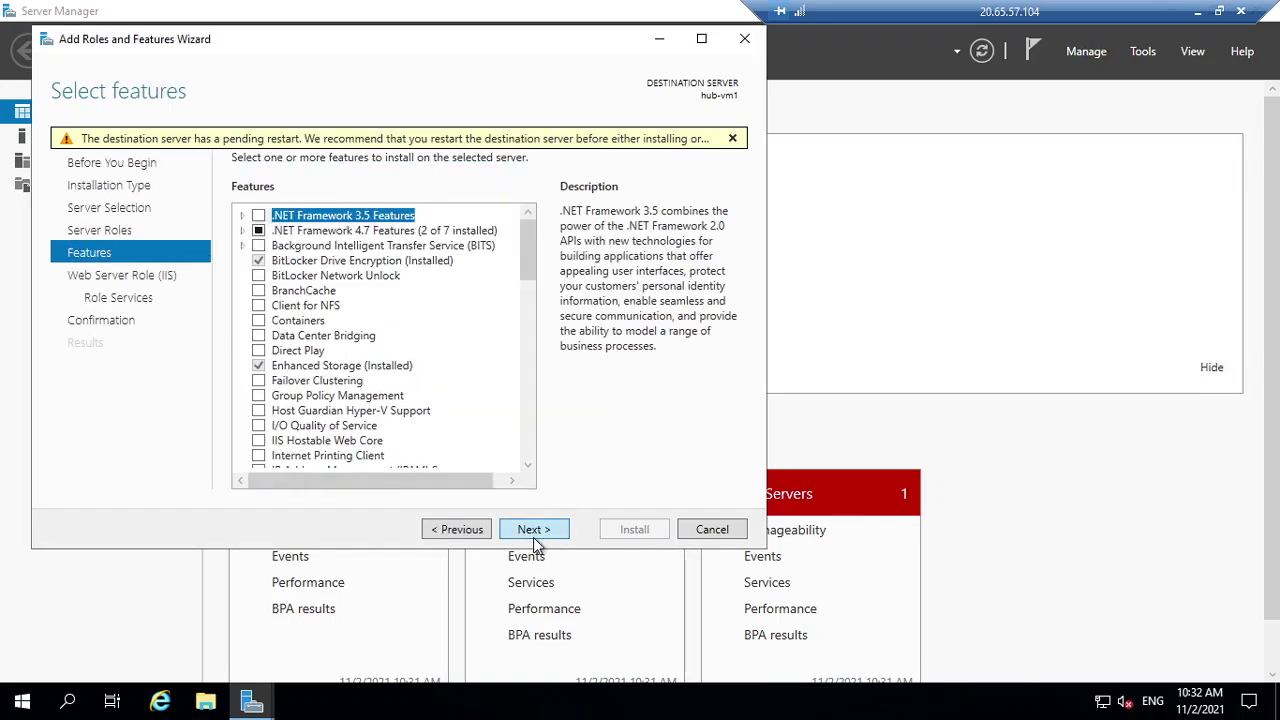
{"action": "left_click", "coordinate": [535, 533]}
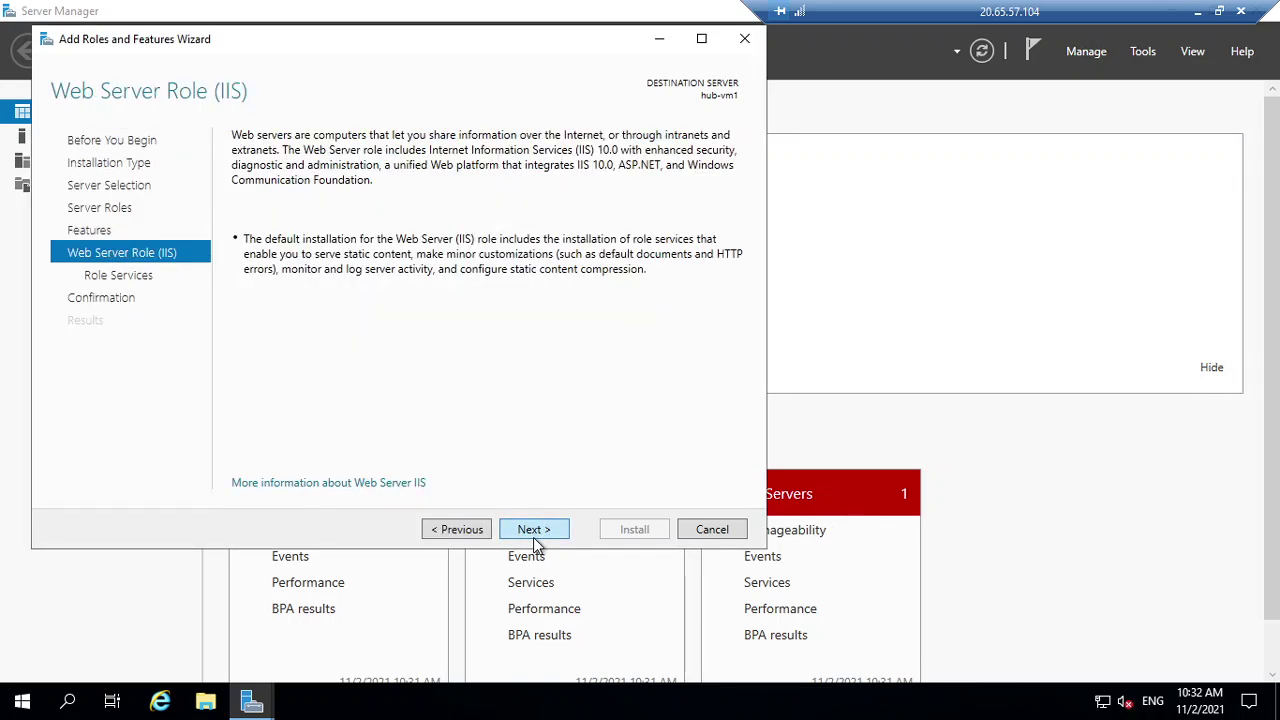
{"action": "left_click", "coordinate": [535, 535]}
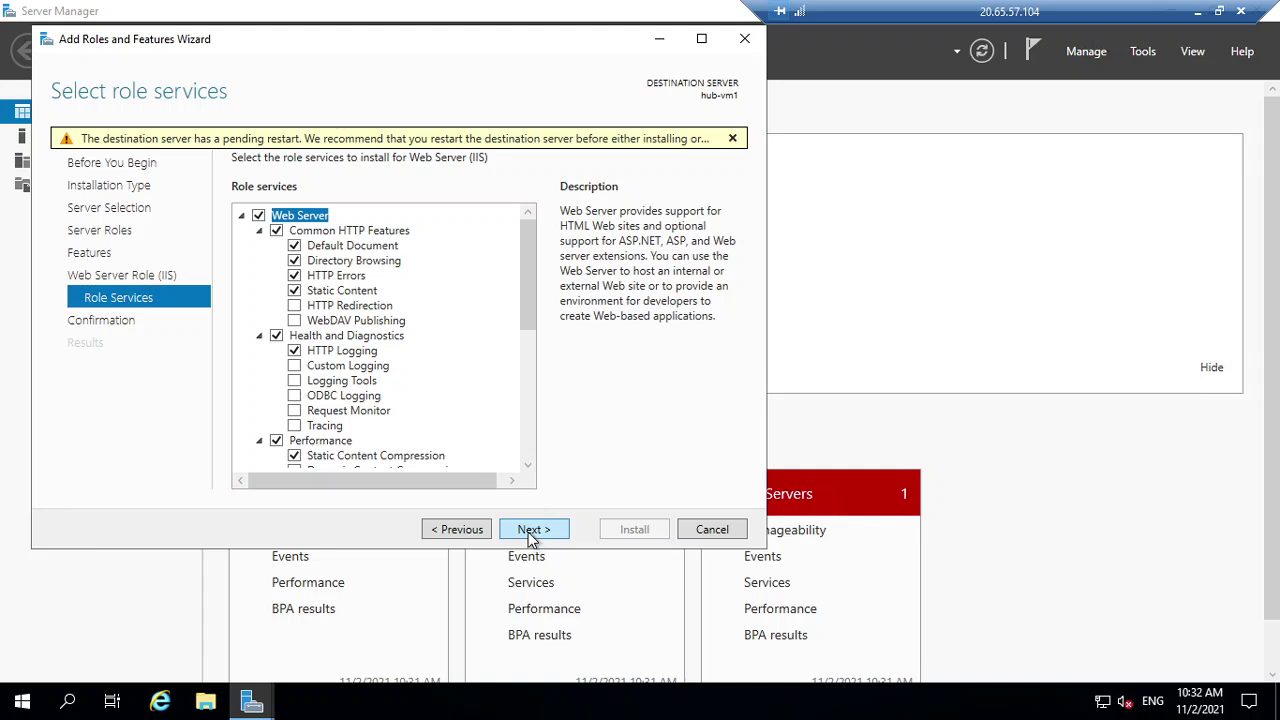
{"action": "left_click", "coordinate": [535, 533]}
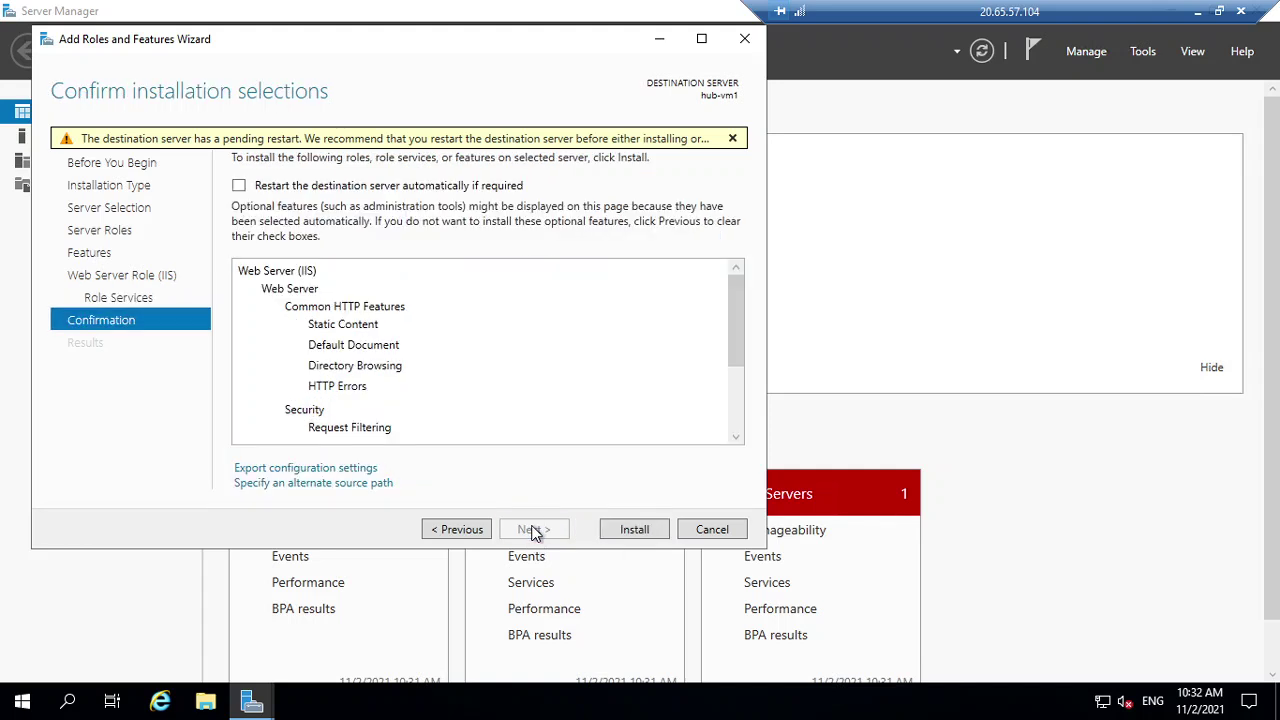
{"action": "left_click", "coordinate": [609, 536]}
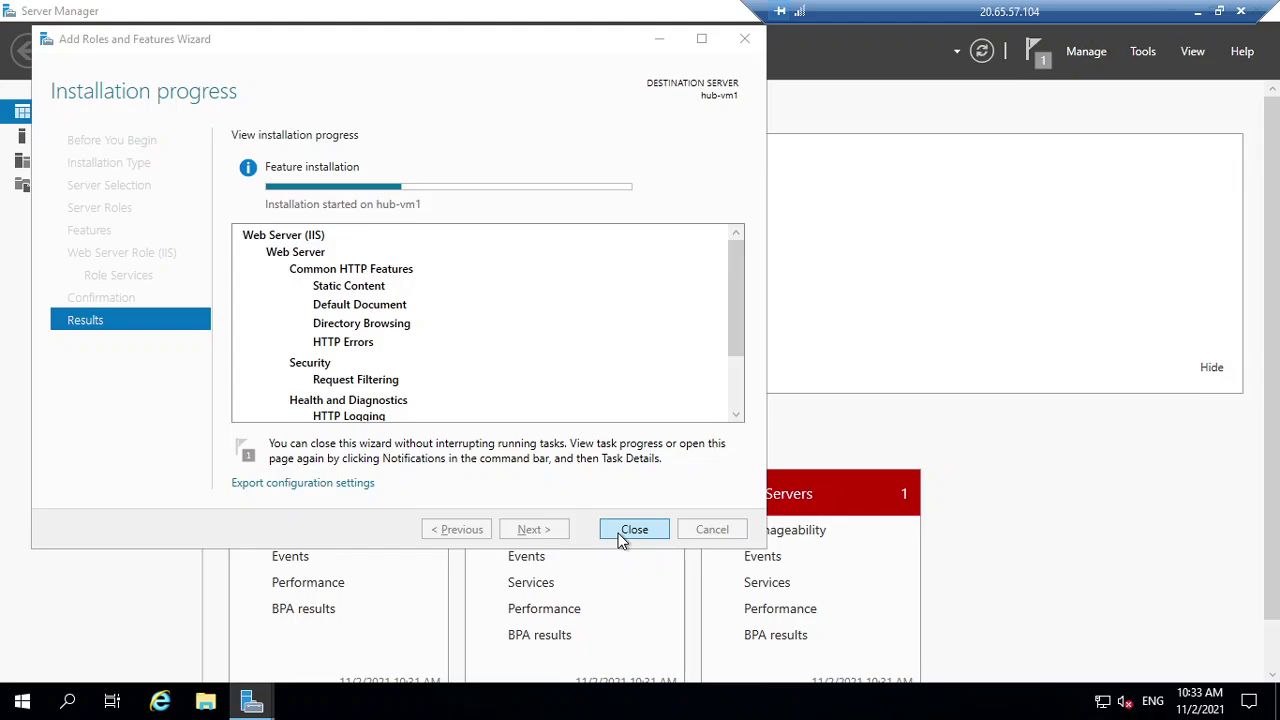
Minimize the remote session and show the Teams meeting chat
{"action": "key", "text": "alt+Tab"}
{"action": "left_click", "coordinate": [1197, 12]}
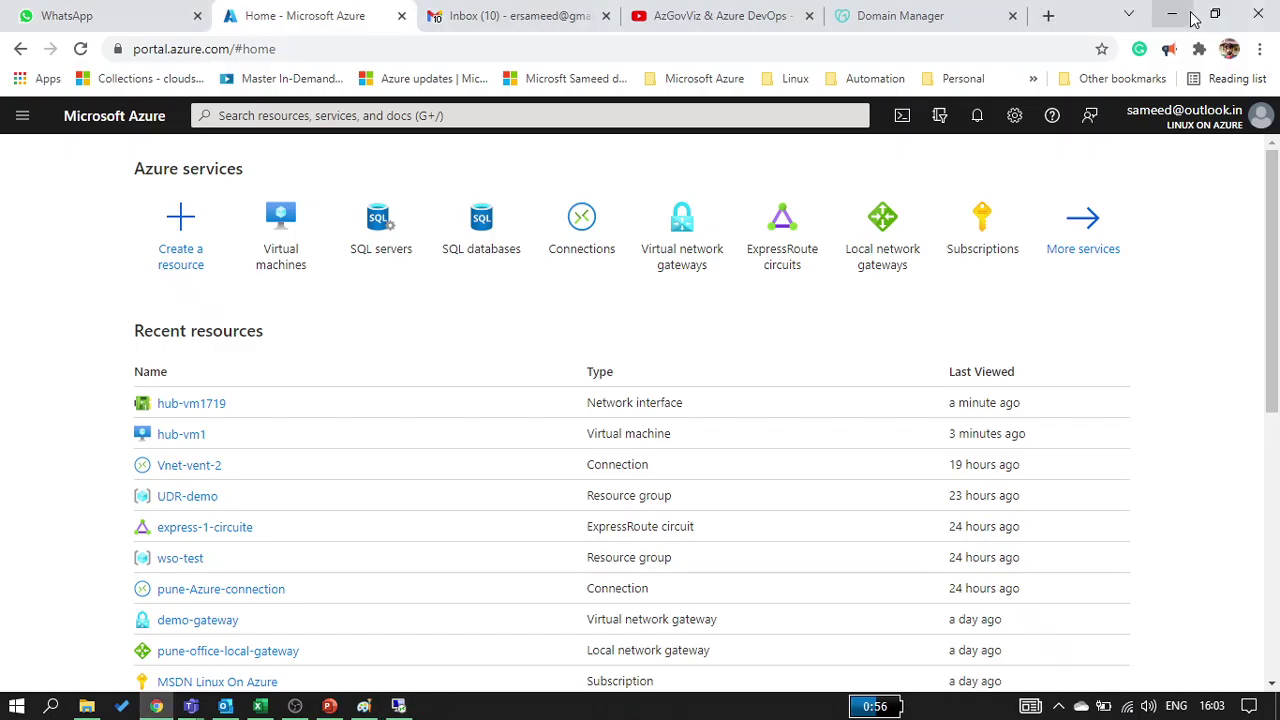
{"action": "mouse_move", "coordinate": [190, 704]}
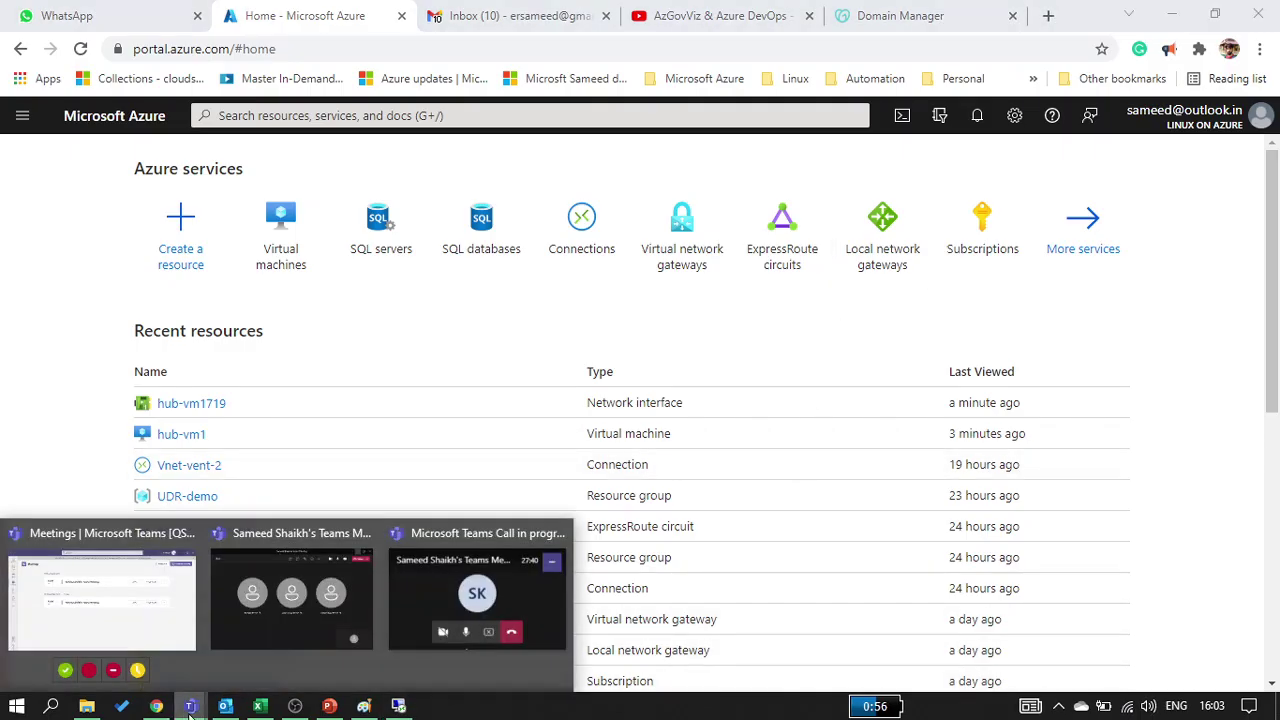
{"action": "left_click", "coordinate": [291, 595]}
{"action": "left_click", "coordinate": [673, 88]}
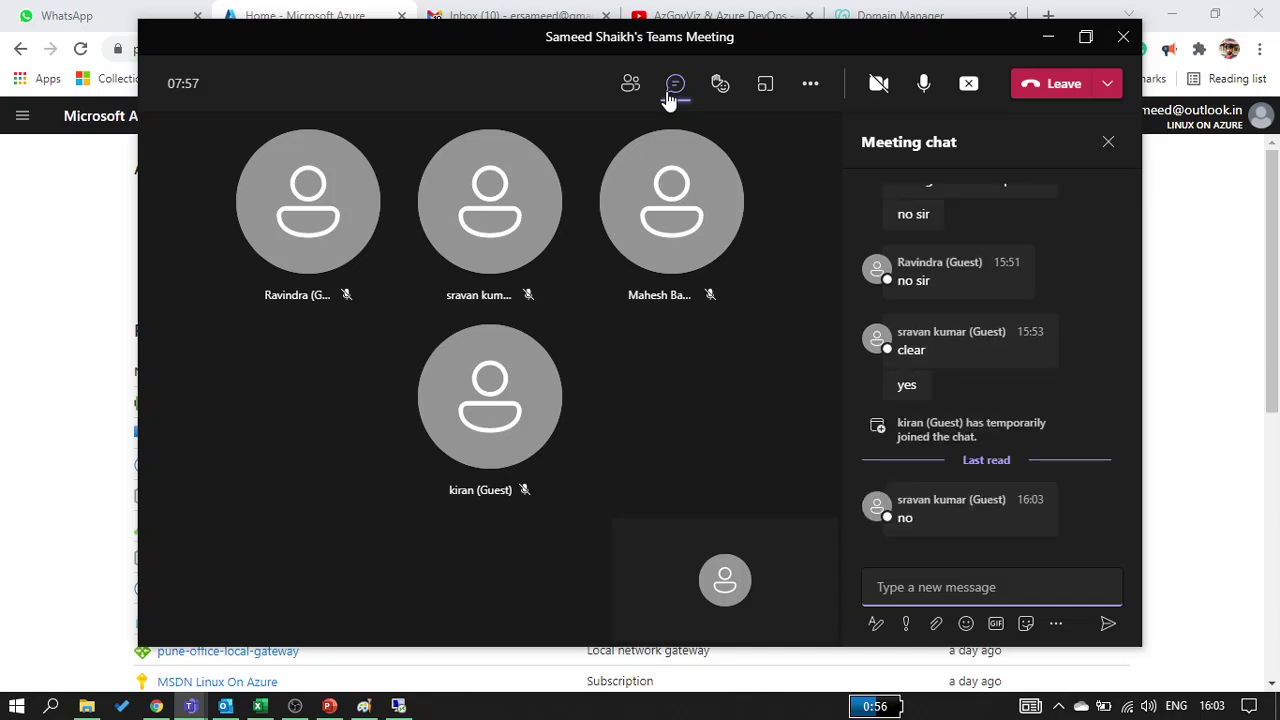
Glance at the remote session, then open hub-vm1's Networking page in the Azure portal
{"action": "key", "text": "alt+Tab"}
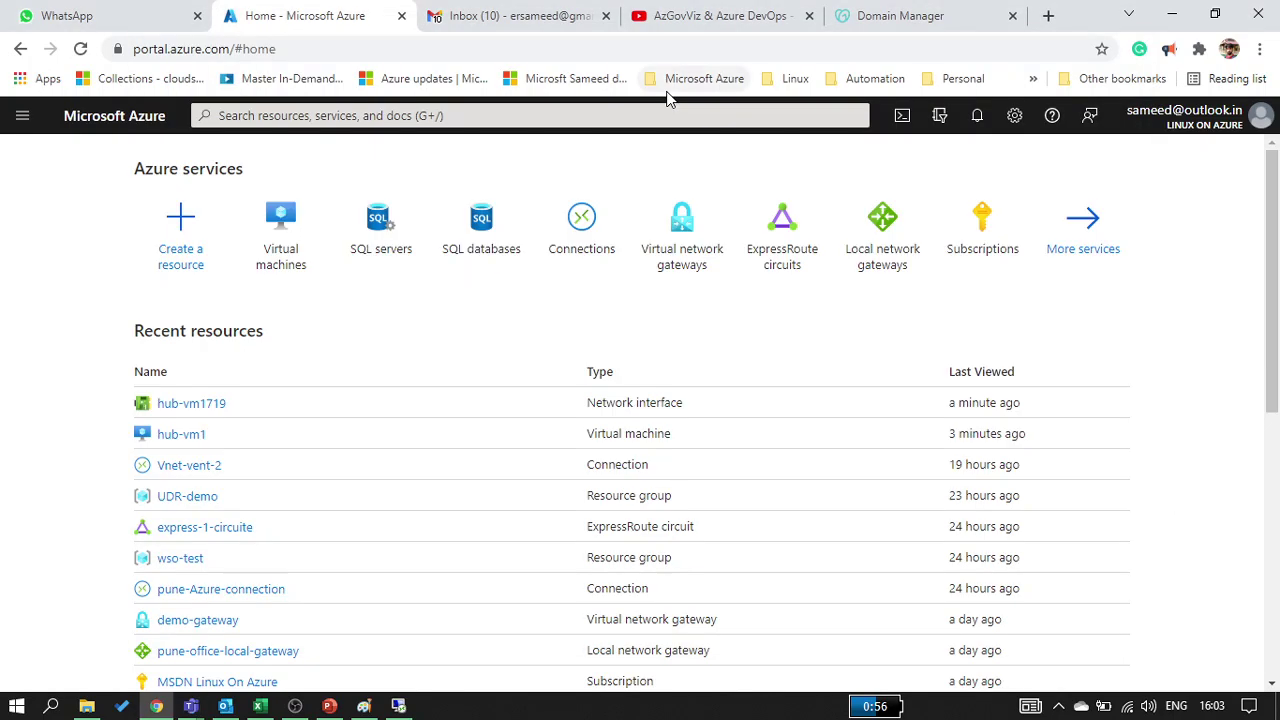
{"action": "key", "text": "alt+Tab"}
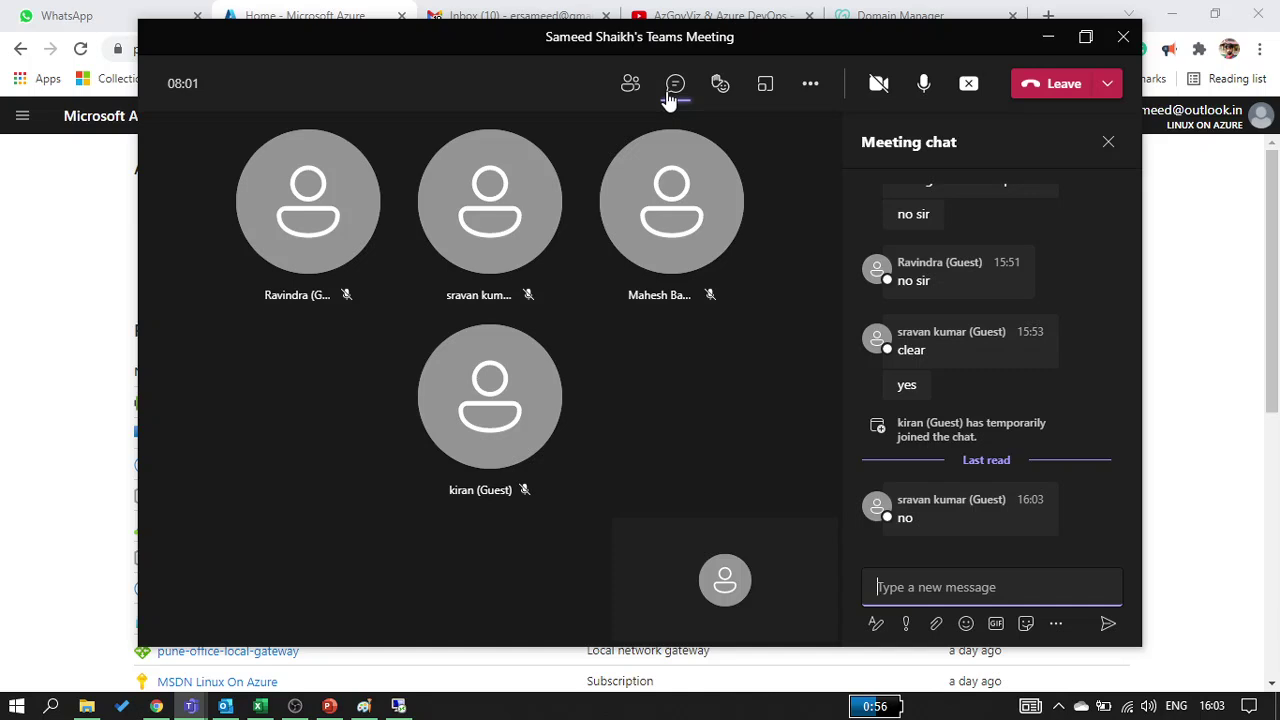
{"action": "key", "text": "alt+Tab"}
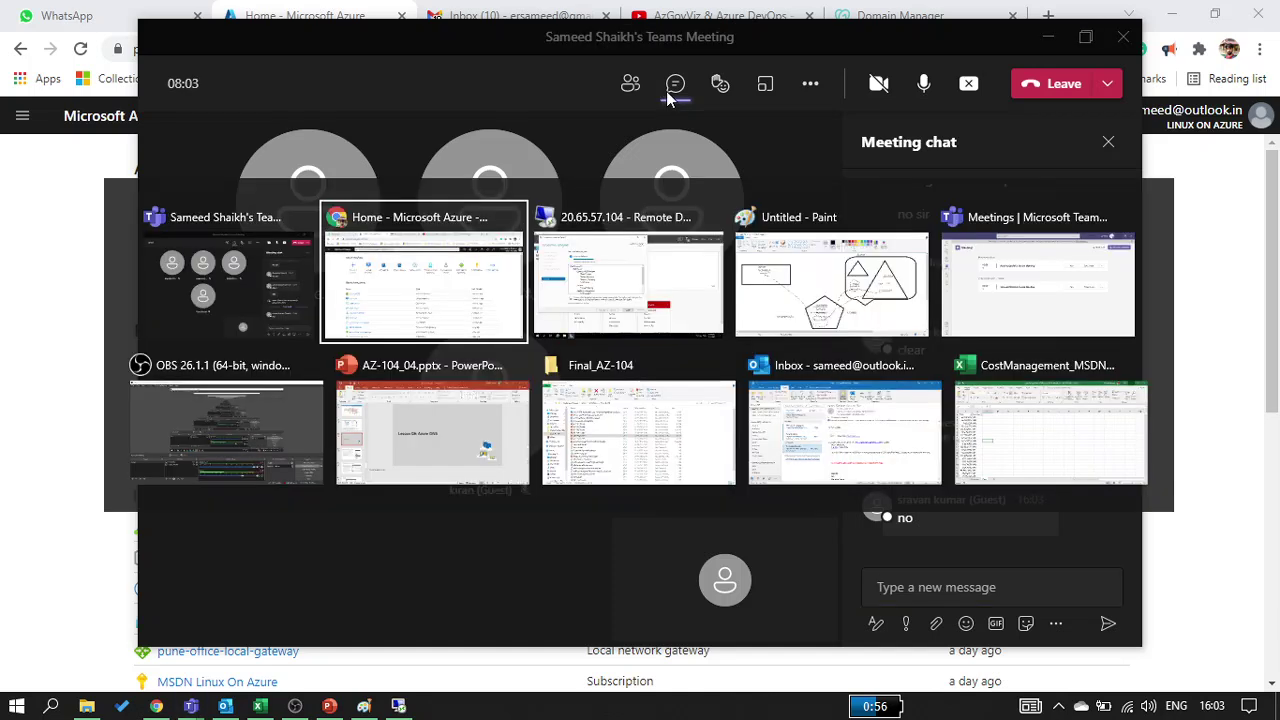
{"action": "key", "text": "Tab"}
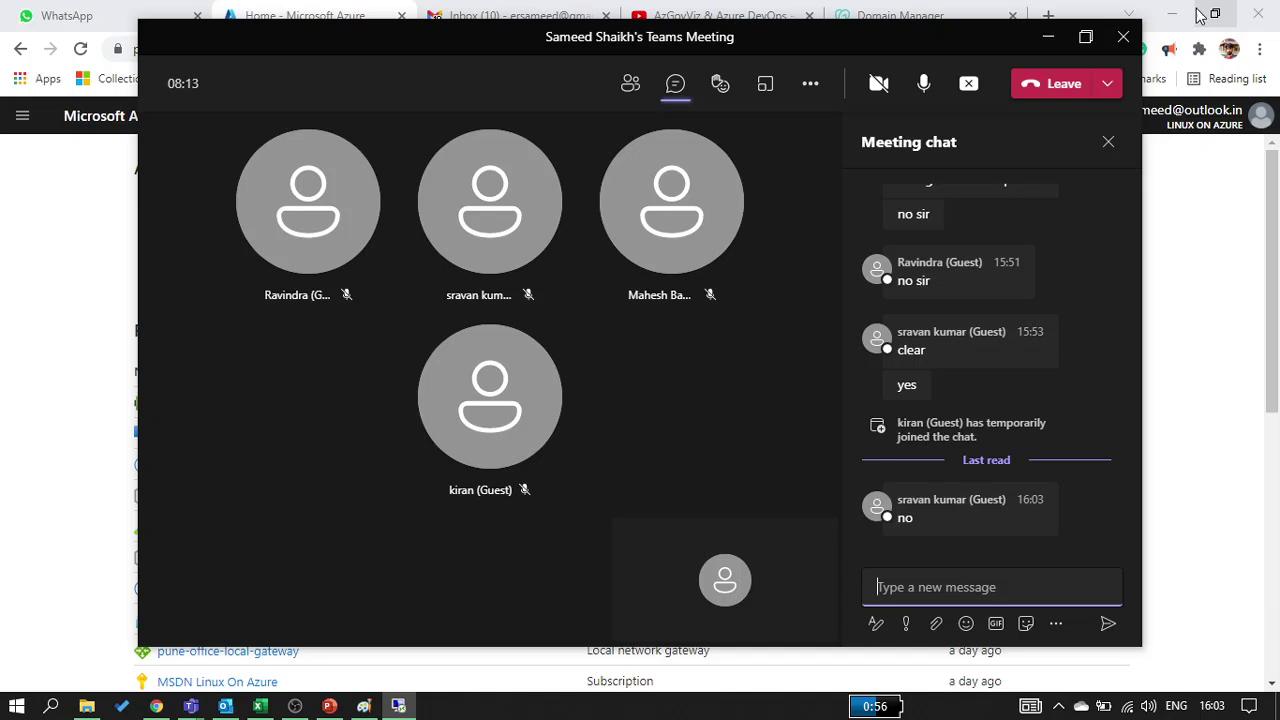
{"action": "left_click", "coordinate": [1197, 11]}
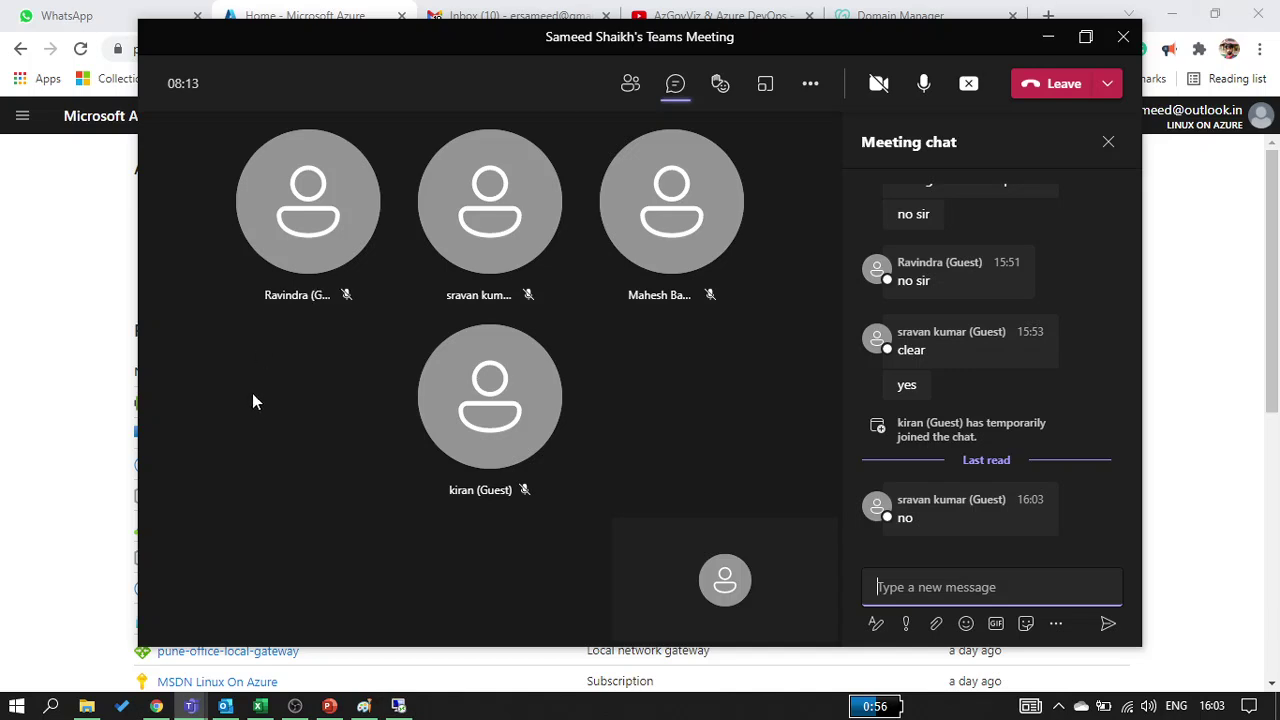
{"action": "left_click", "coordinate": [32, 422]}
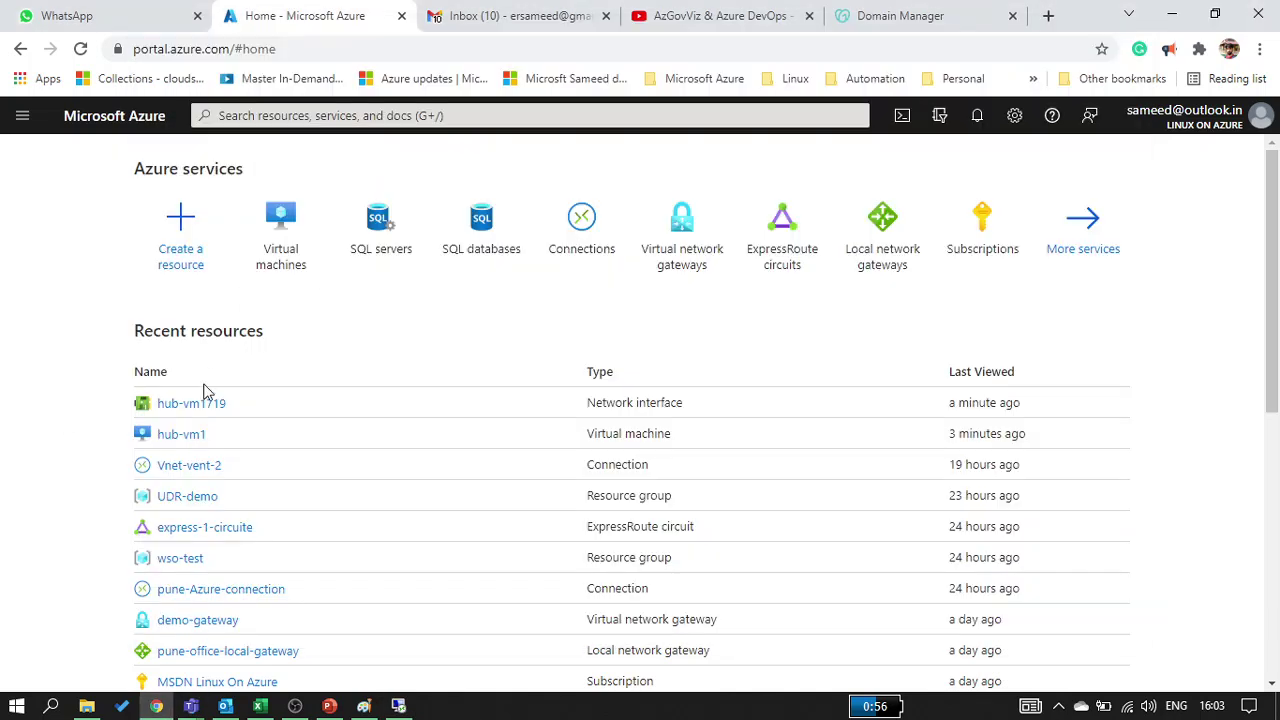
{"action": "left_click", "coordinate": [168, 435]}
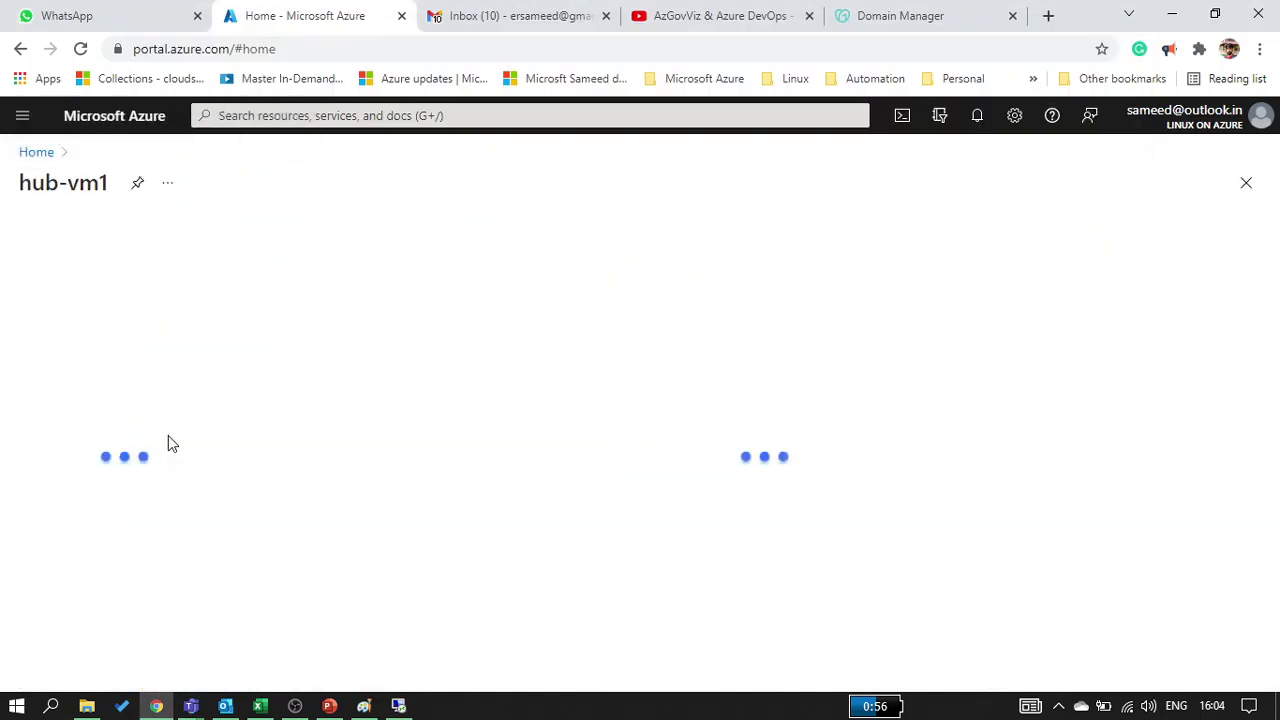
{"action": "left_click", "coordinate": [100, 466]}
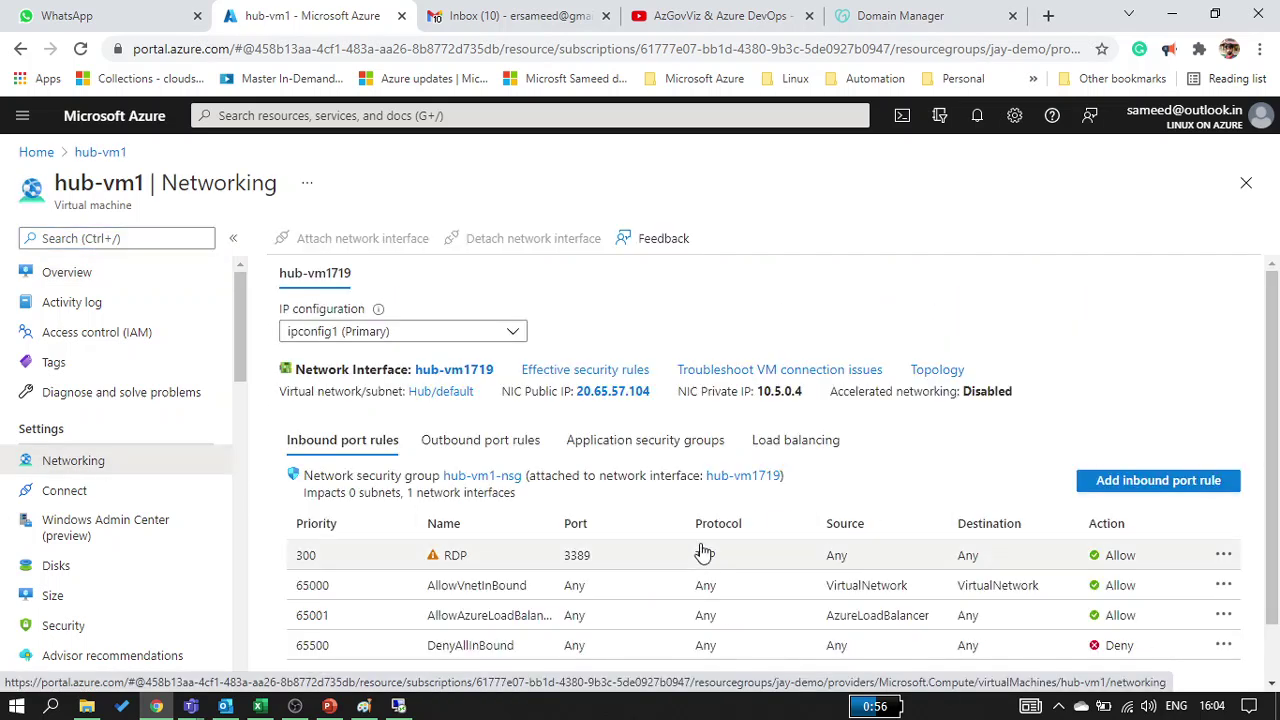
Set the RDP inbound rule's service to HTTP
{"action": "left_click", "coordinate": [704, 553]}
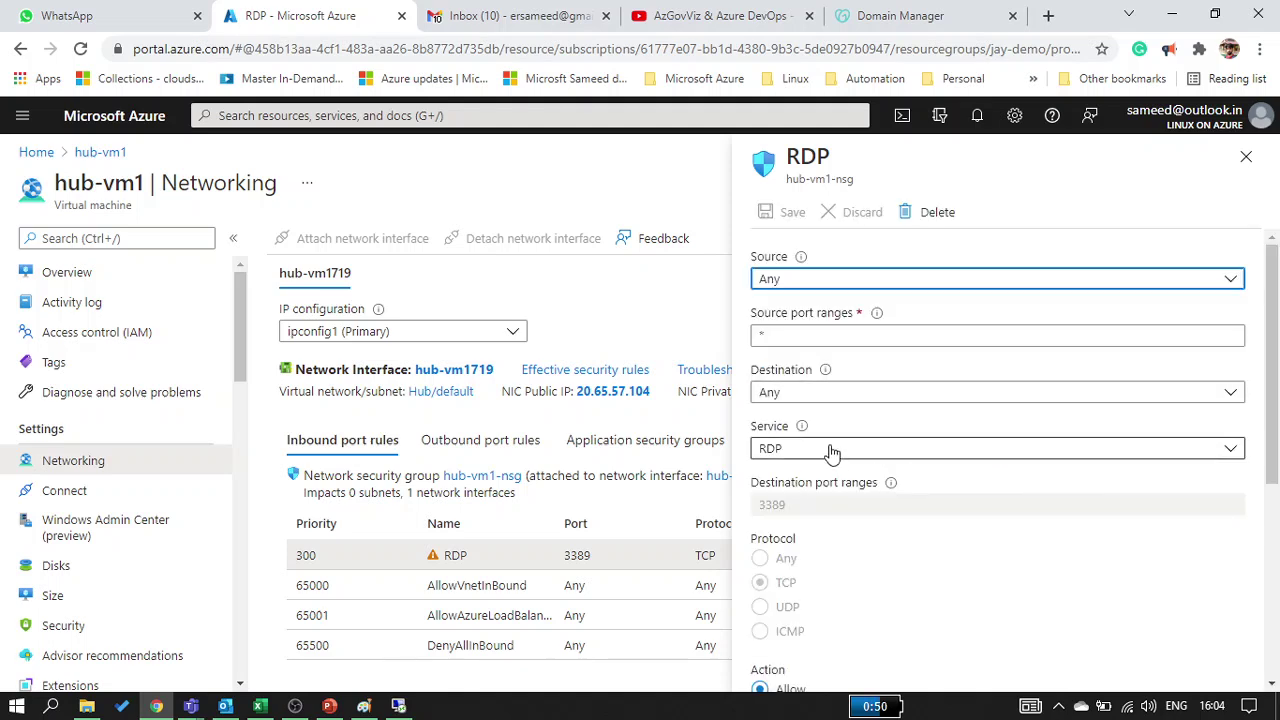
{"action": "scroll", "coordinate": [831, 449], "scroll_direction": "down", "scroll_amount": 3}
{"action": "left_click", "coordinate": [817, 316]}
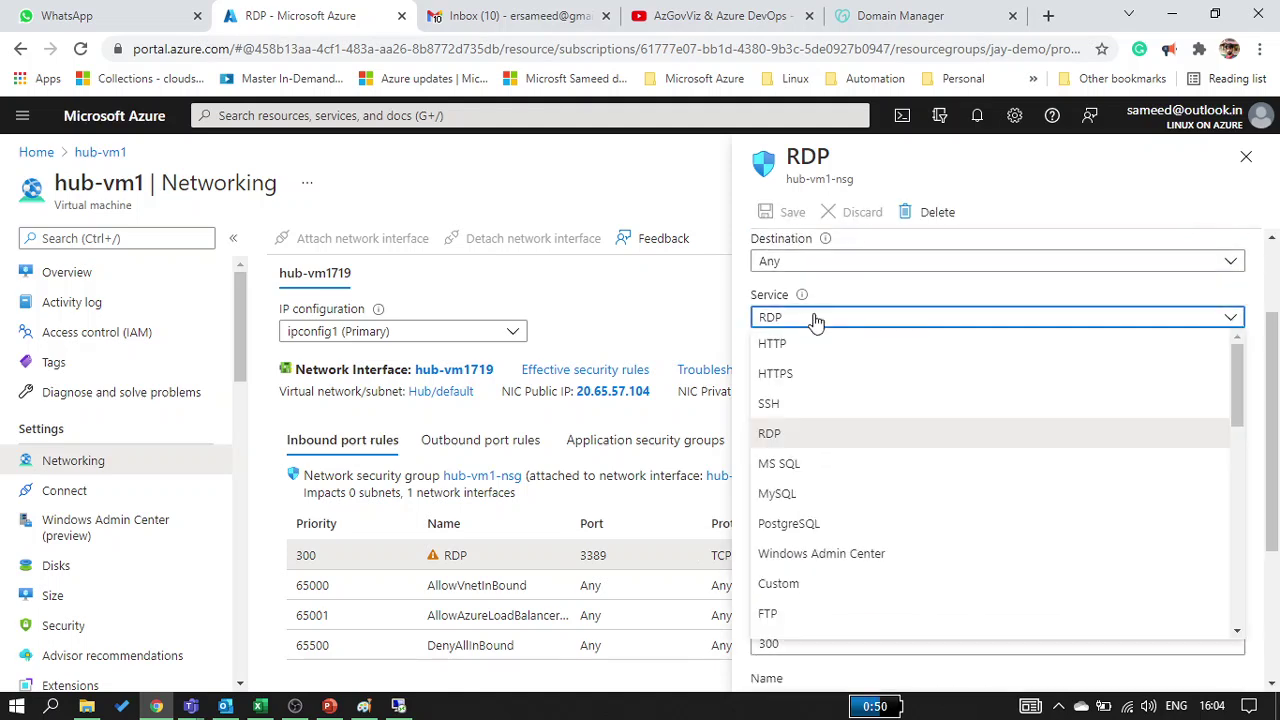
{"action": "left_click", "coordinate": [775, 344]}
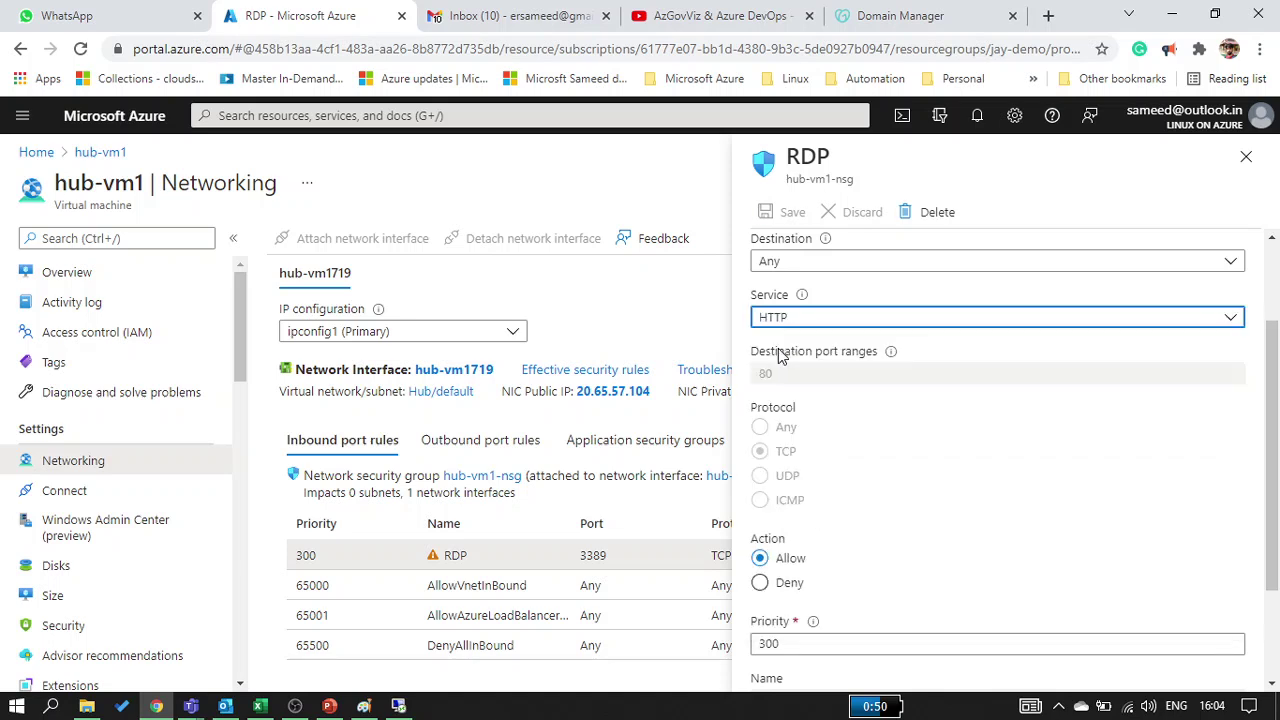
{"action": "scroll", "coordinate": [843, 586], "scroll_direction": "down", "scroll_amount": 1}
{"action": "scroll", "coordinate": [843, 589], "scroll_direction": "up", "scroll_amount": 1}
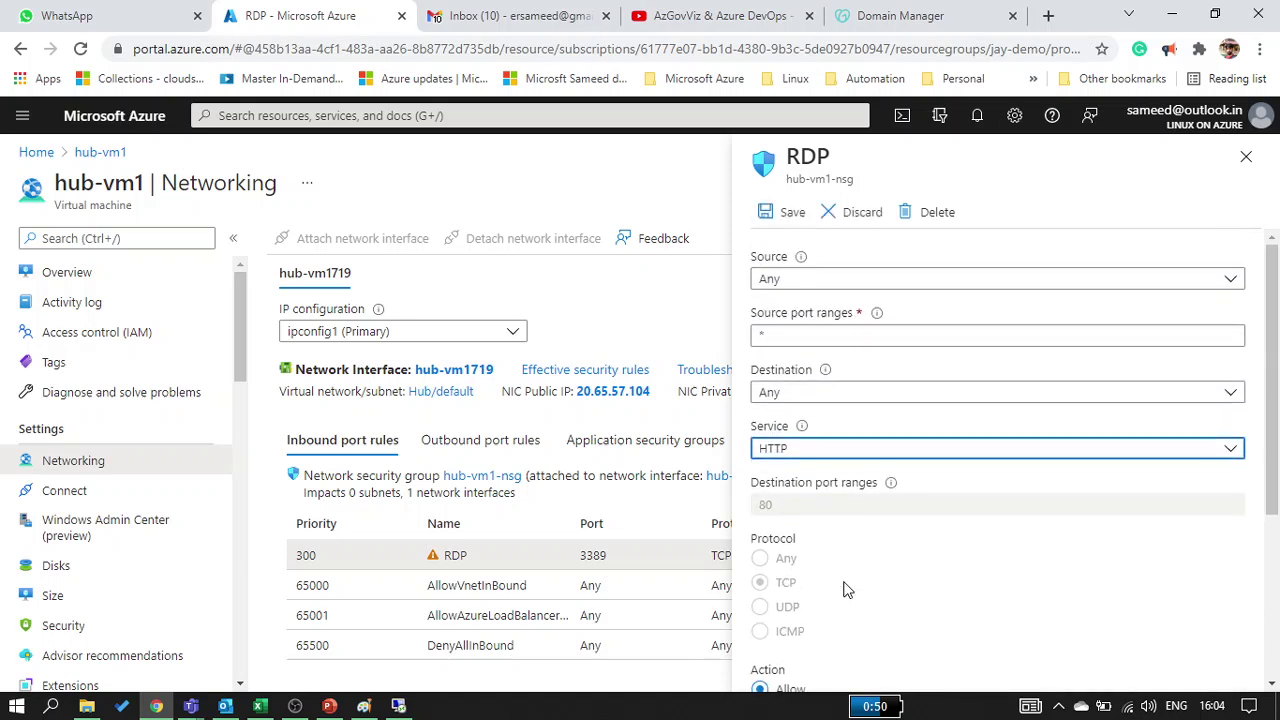
{"action": "scroll", "coordinate": [843, 589], "scroll_direction": "down", "scroll_amount": 2}
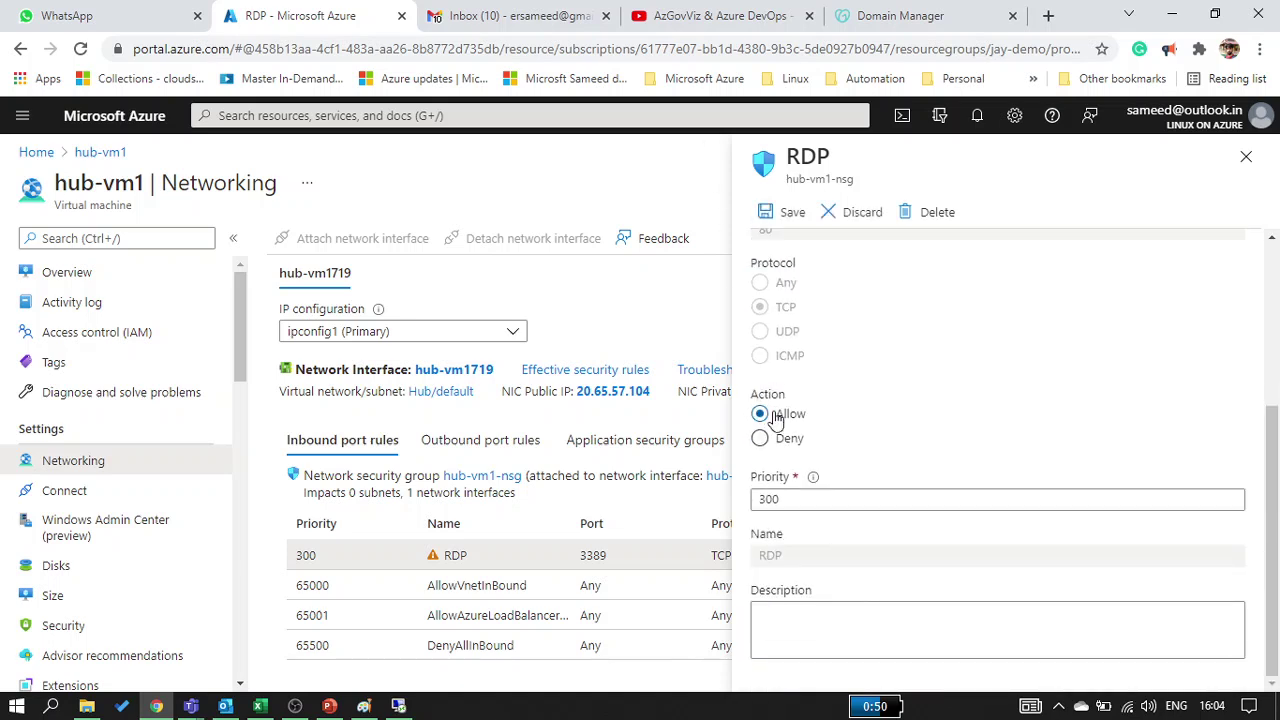
{"action": "scroll", "coordinate": [808, 485], "scroll_direction": "up", "scroll_amount": 2}
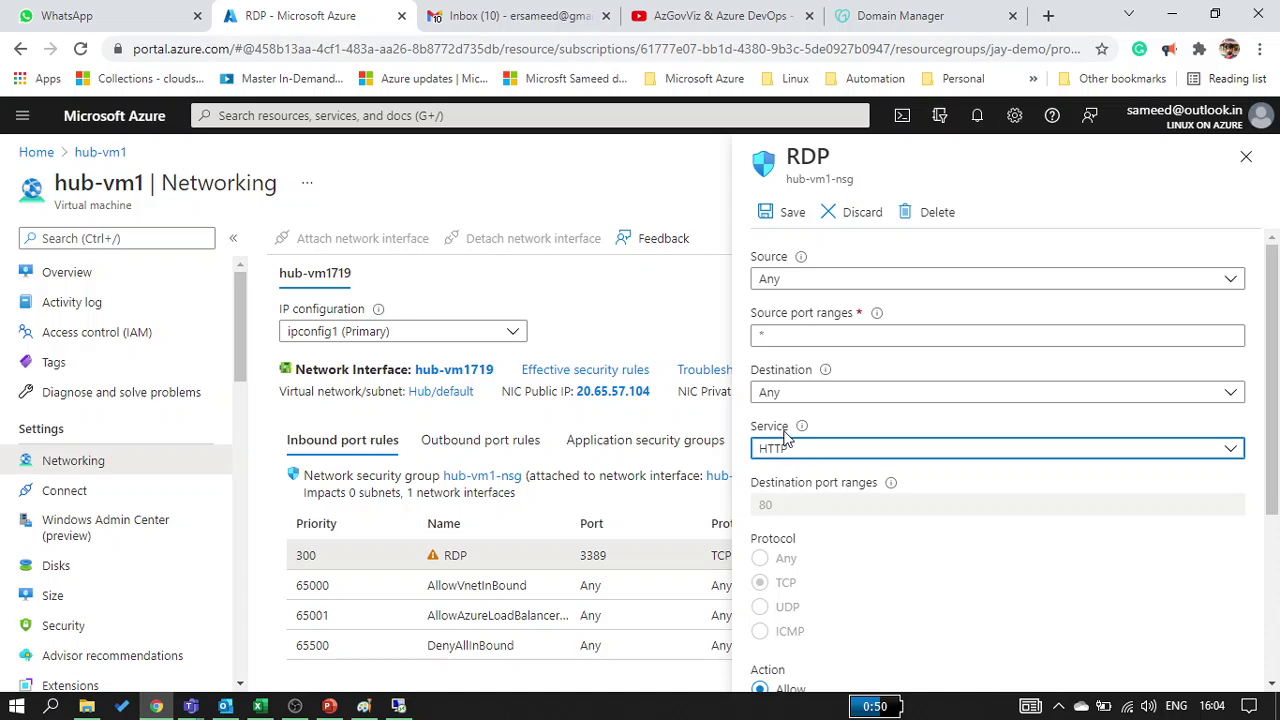
{"action": "left_click", "coordinate": [797, 450]}
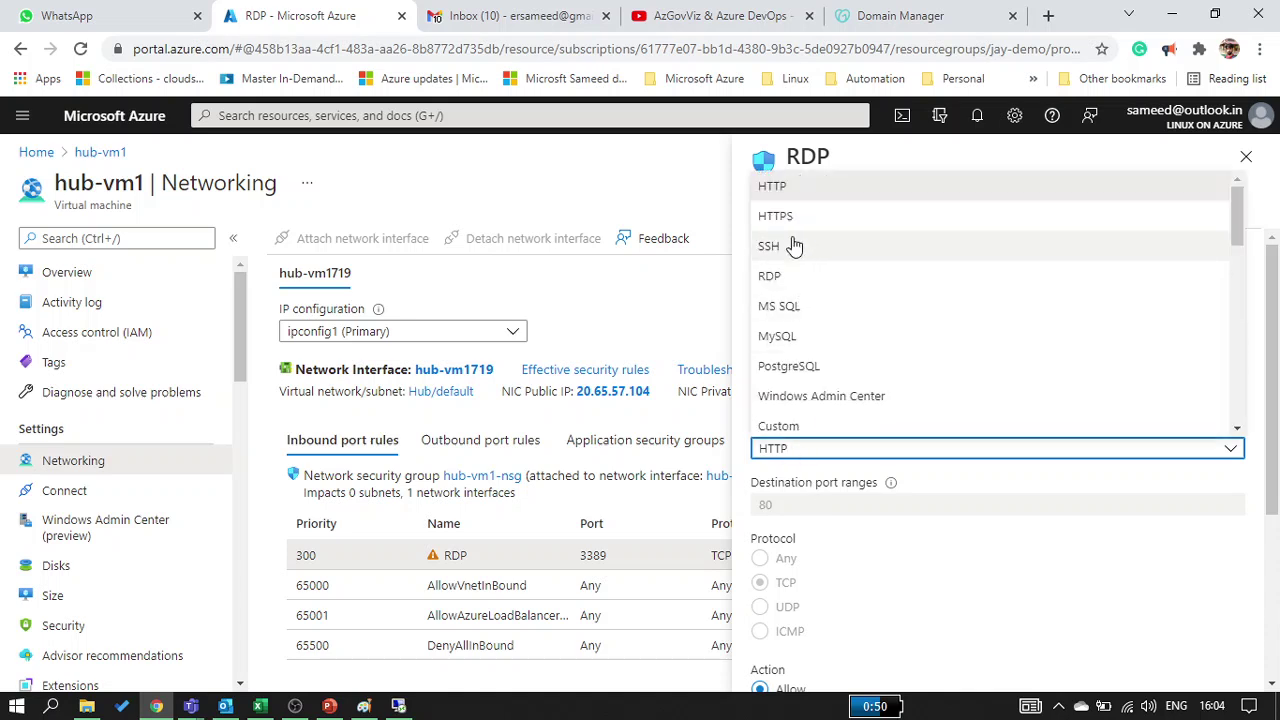
{"action": "scroll", "coordinate": [803, 386], "scroll_direction": "down", "scroll_amount": 5}
{"action": "scroll", "coordinate": [803, 386], "scroll_direction": "up", "scroll_amount": 4}
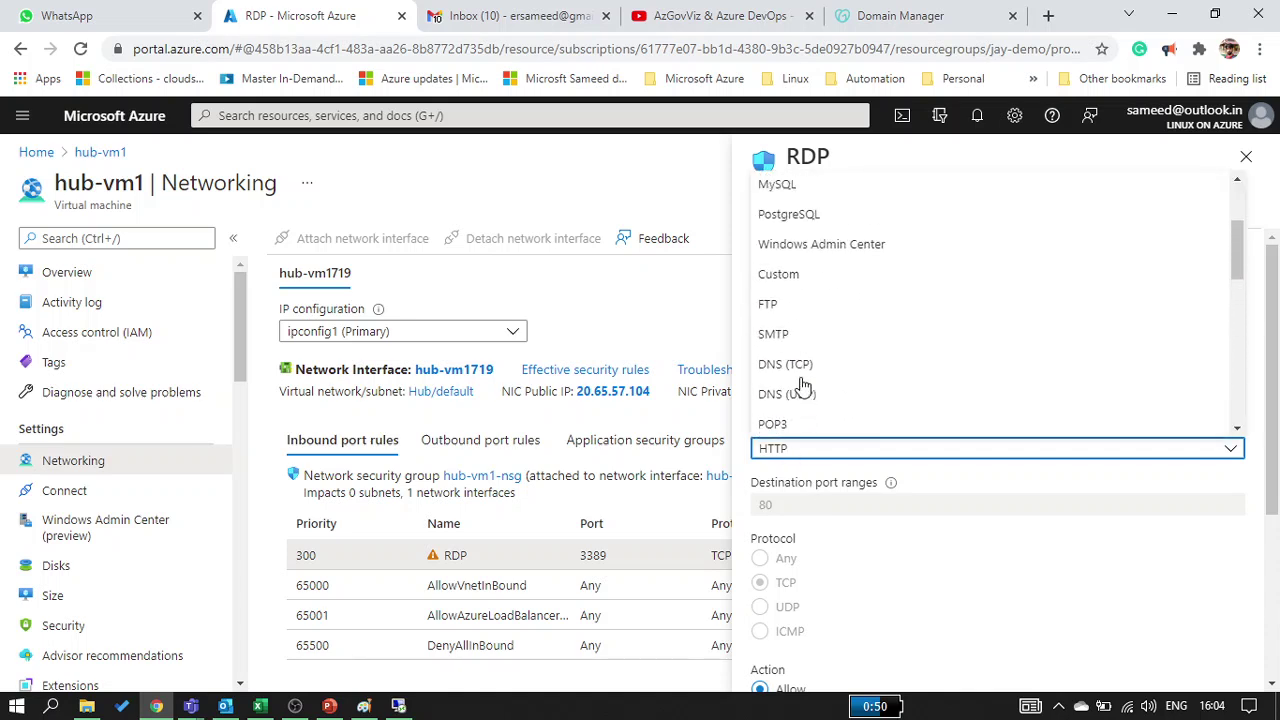
{"action": "scroll", "coordinate": [803, 386], "scroll_direction": "up", "scroll_amount": 2}
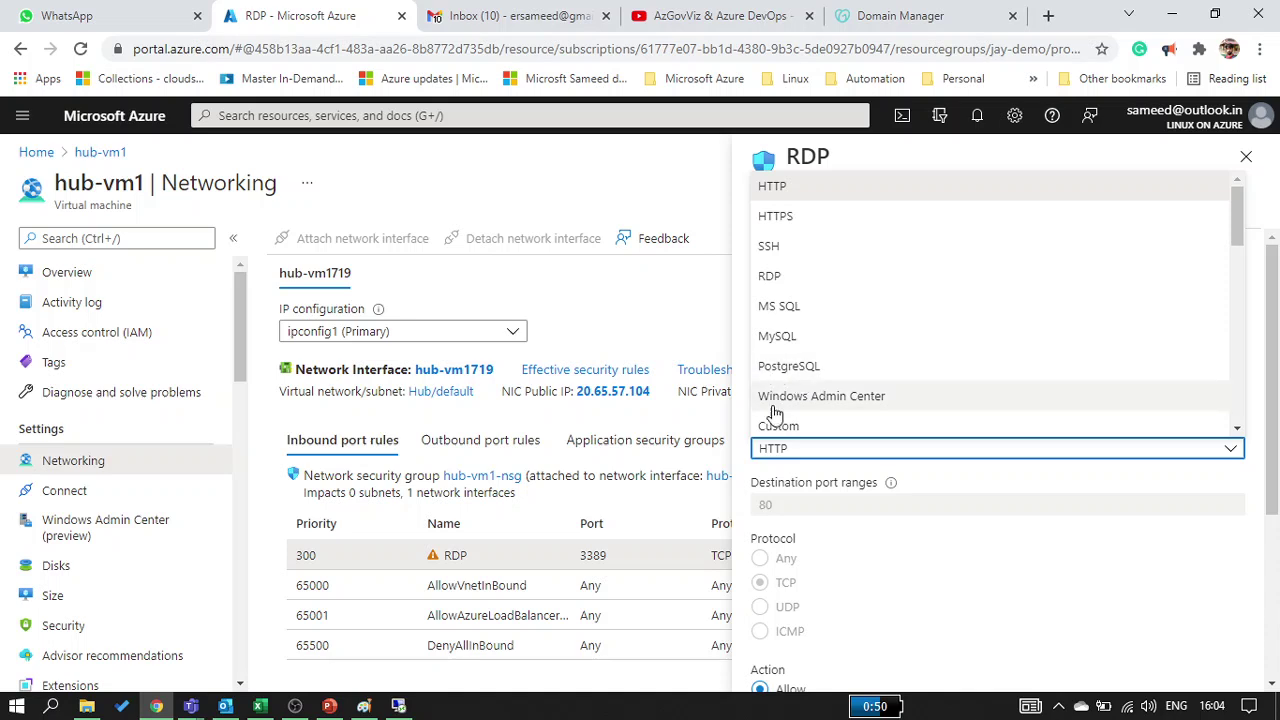
{"action": "key", "text": "Escape"}
Switch the service to Custom with destination ports 80,3389, save, and return to the remote server
{"action": "key", "text": "Up"}
{"action": "left_click", "coordinate": [838, 504]}
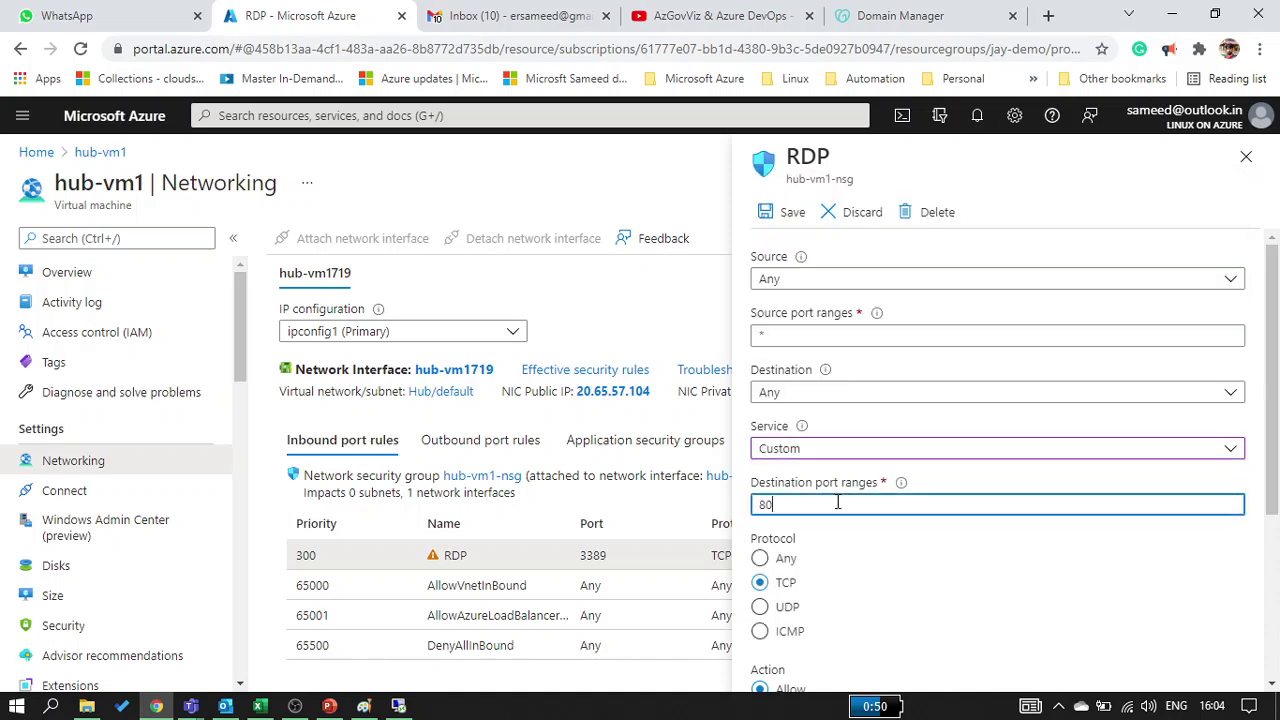
{"action": "type", "text": ",3389"}
{"action": "left_click", "coordinate": [772, 209]}
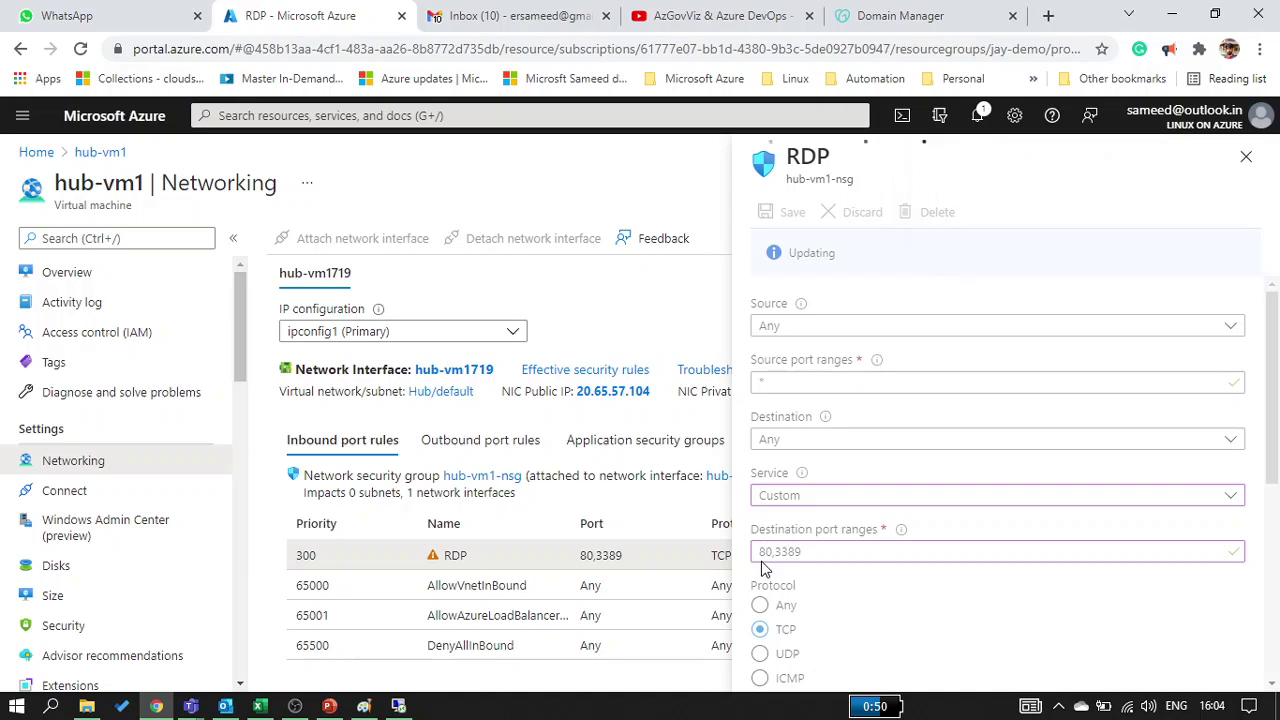
{"action": "left_click", "coordinate": [398, 706]}
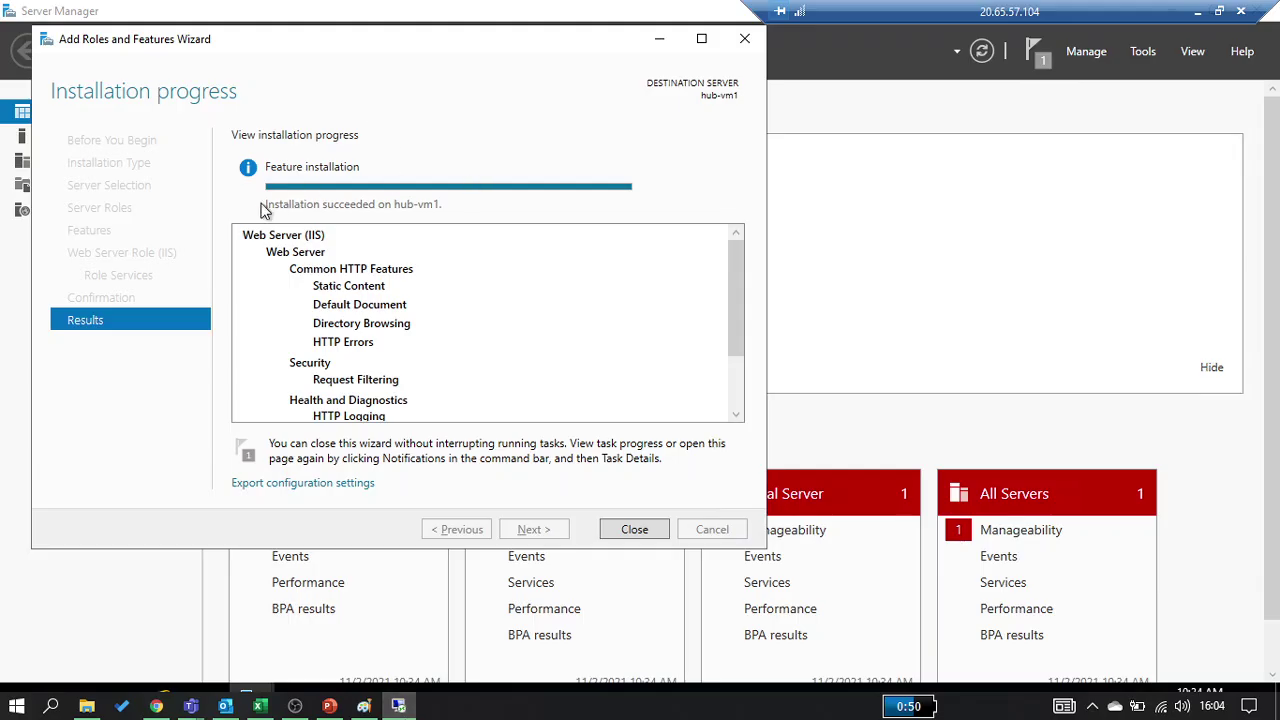
Close the finished Add Roles wizard and copy the public IP from hub-vm1's Overview
{"action": "left_click", "coordinate": [634, 531]}
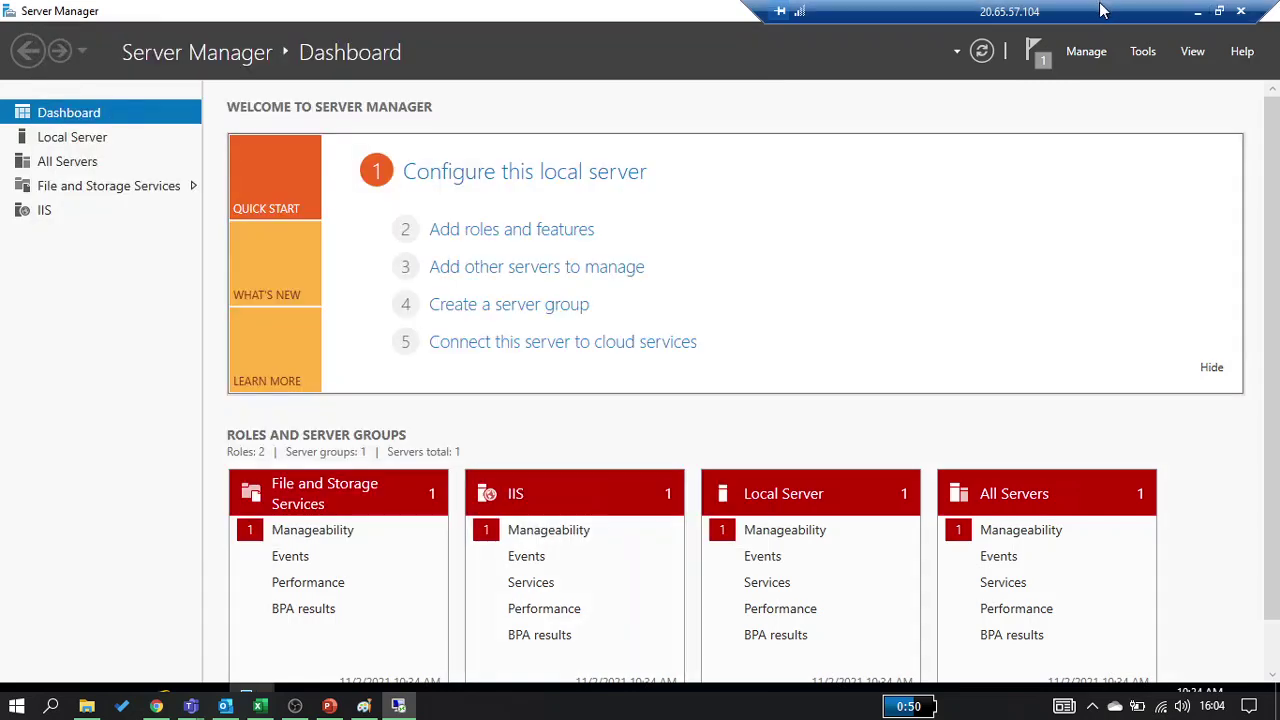
{"action": "left_click", "coordinate": [1197, 14]}
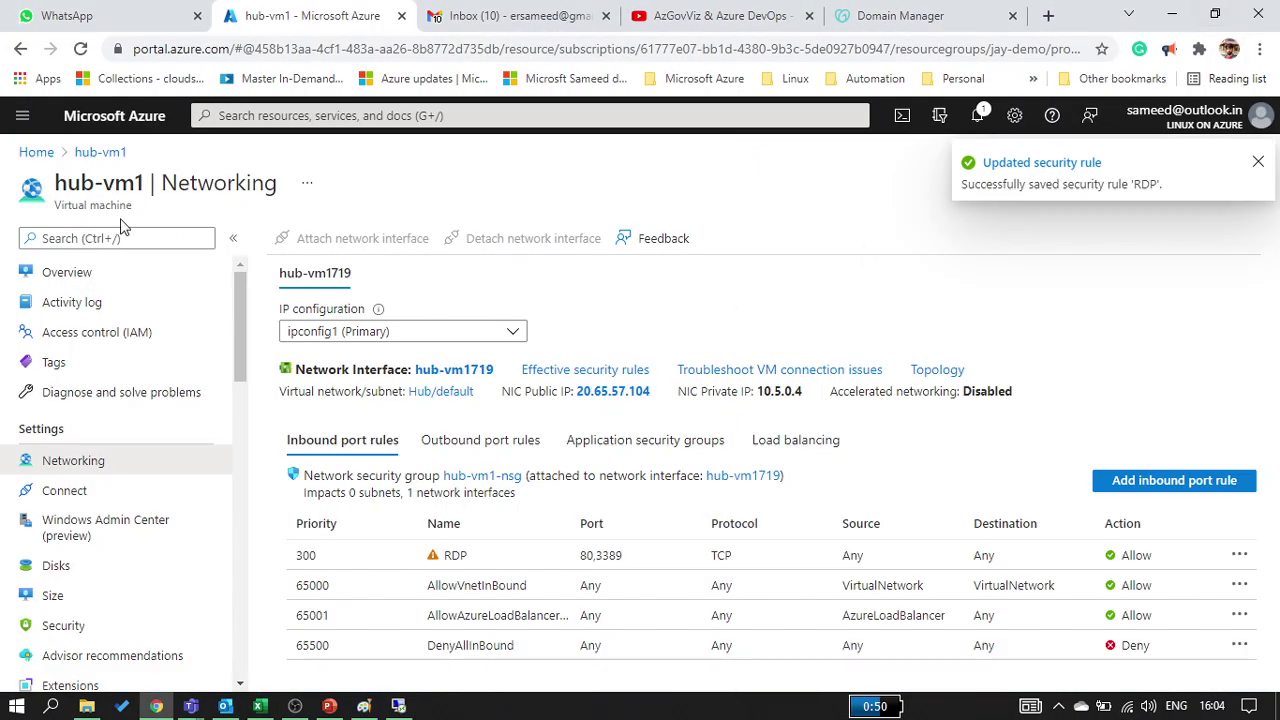
{"action": "left_click", "coordinate": [110, 298]}
{"action": "left_click", "coordinate": [97, 279]}
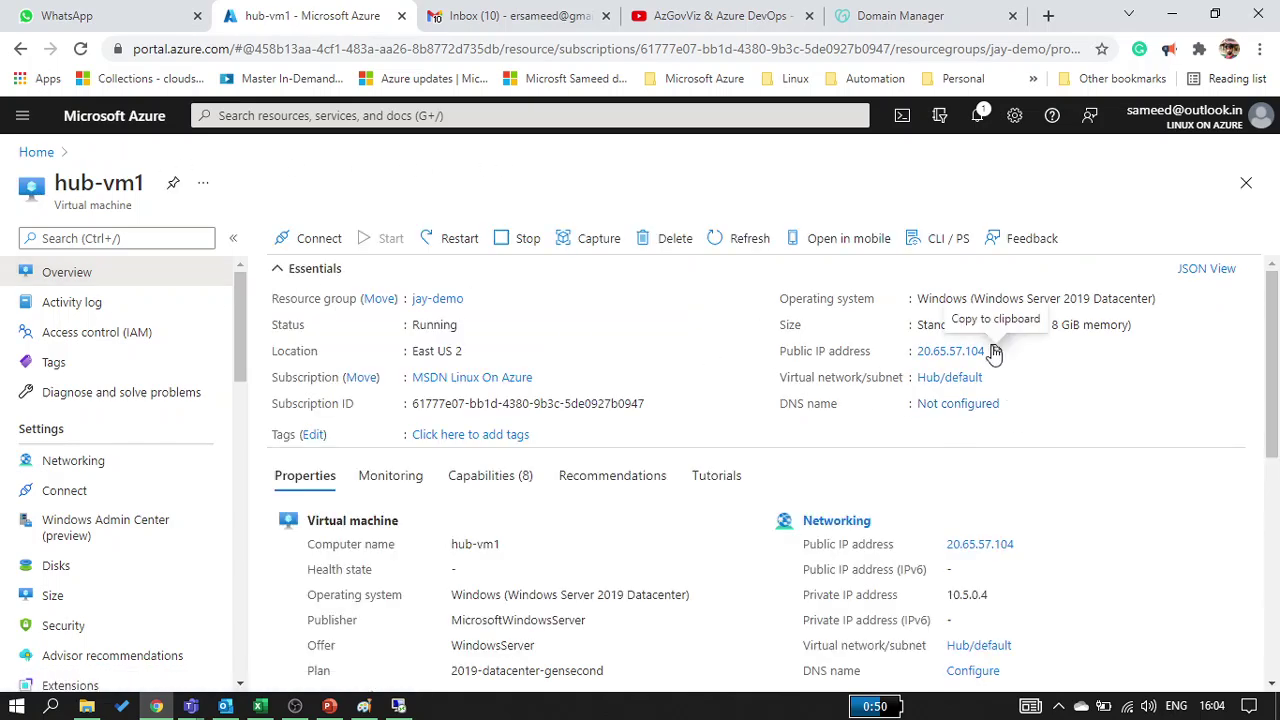
{"action": "left_click", "coordinate": [993, 352]}
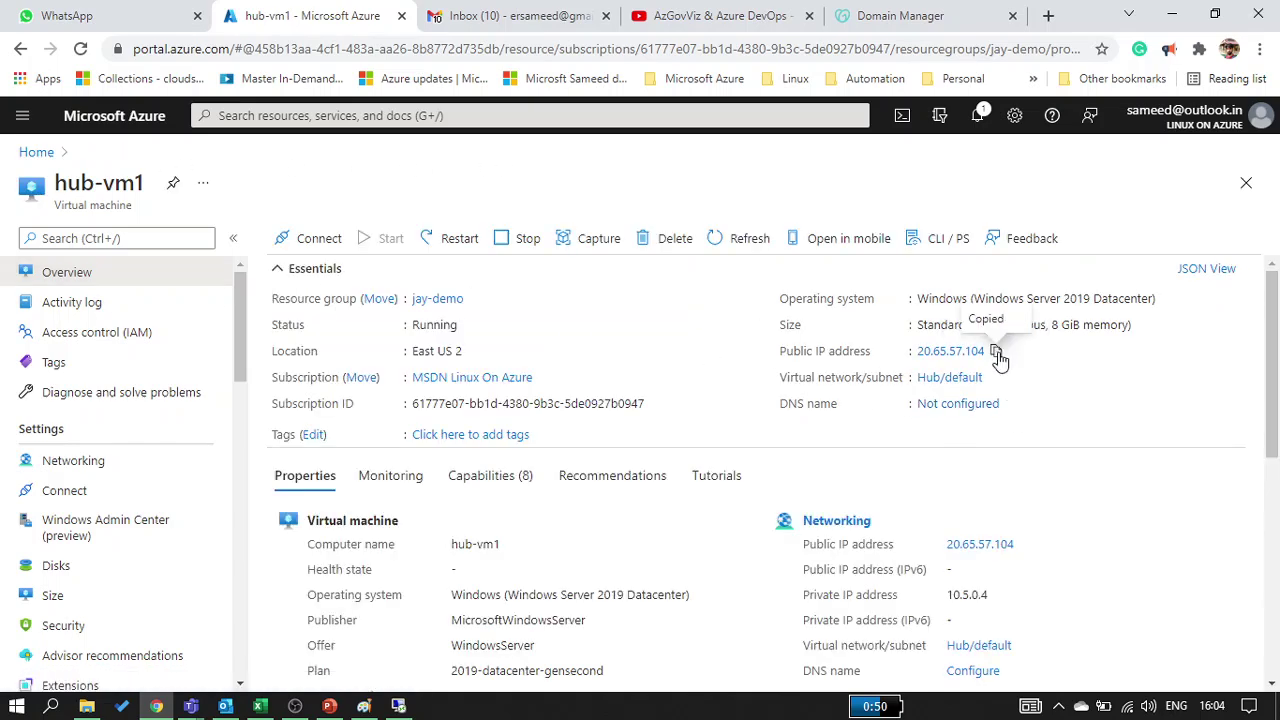
Browse to 20.65.57.104 in a new tab to load the IIS welcome page
{"action": "left_click", "coordinate": [1048, 15]}
{"action": "key", "text": "ctrl+v"}
{"action": "key", "text": "Return"}
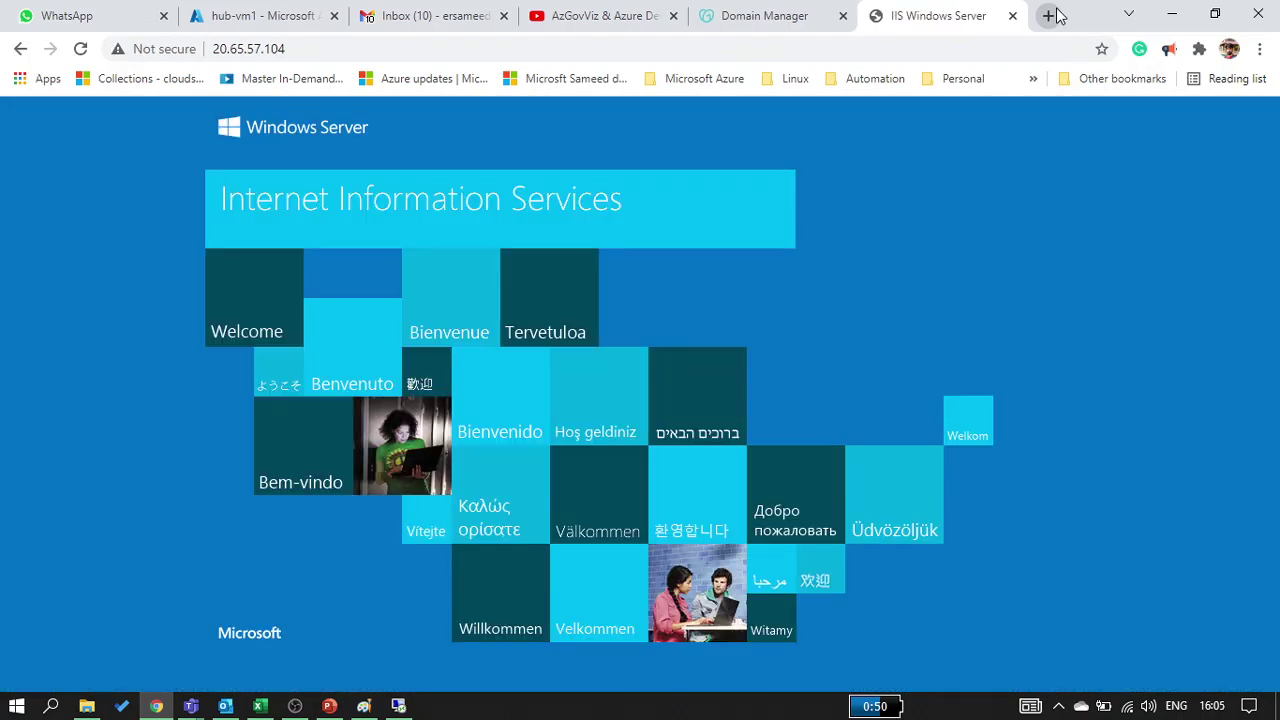
{"action": "left_click", "coordinate": [805, 57]}
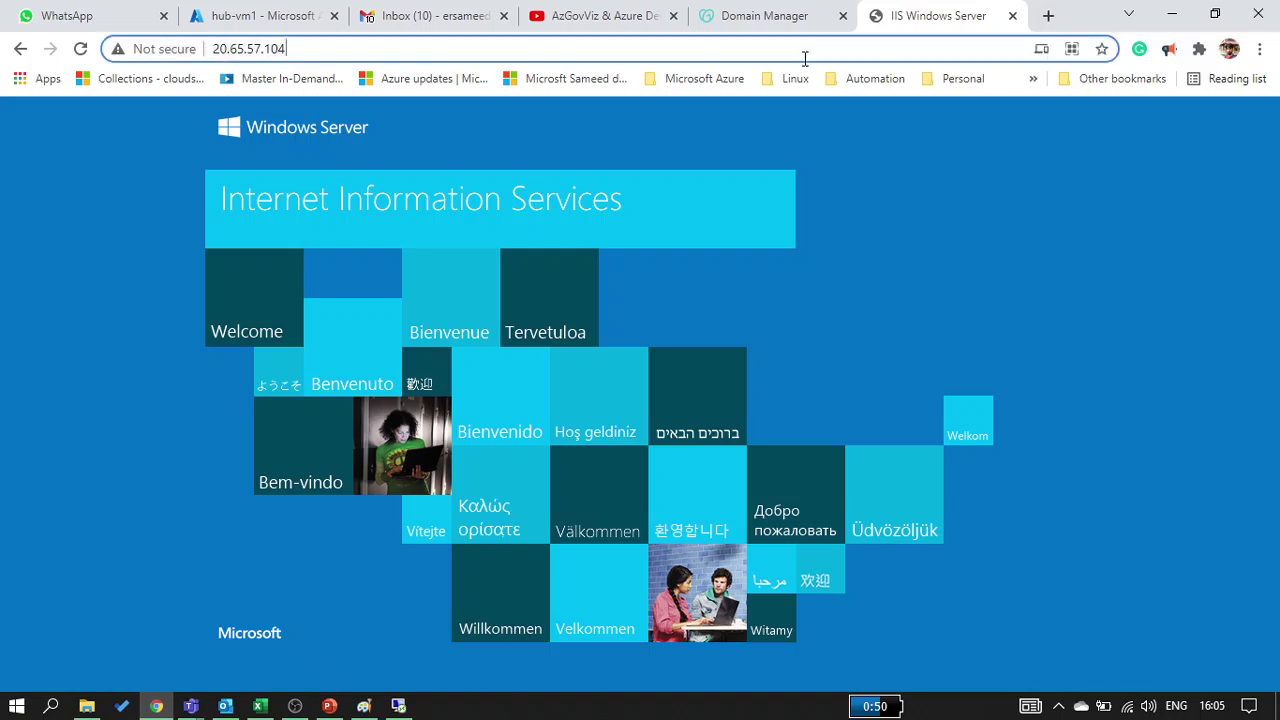
{"action": "left_click", "coordinate": [120, 342]}
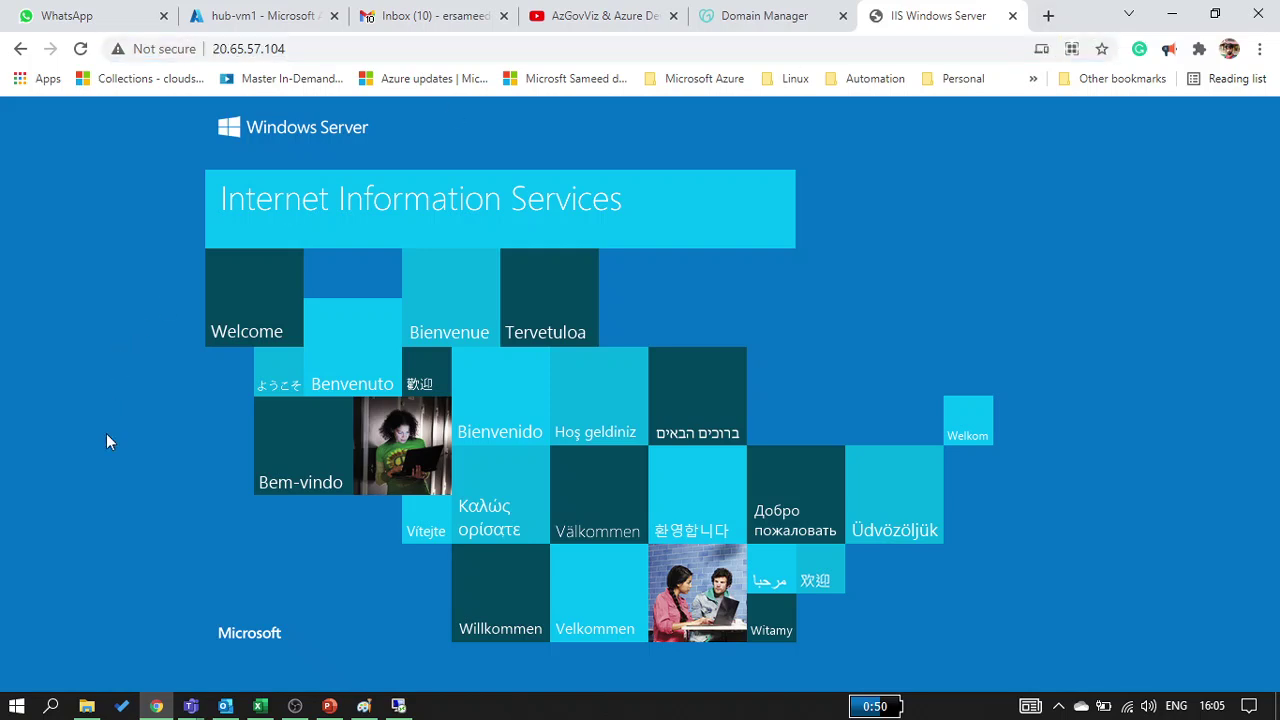
Review azureacademy.in's DNS records where @ points to 20.65.57.104, then return to the Paint diagram
{"action": "left_click", "coordinate": [778, 15]}
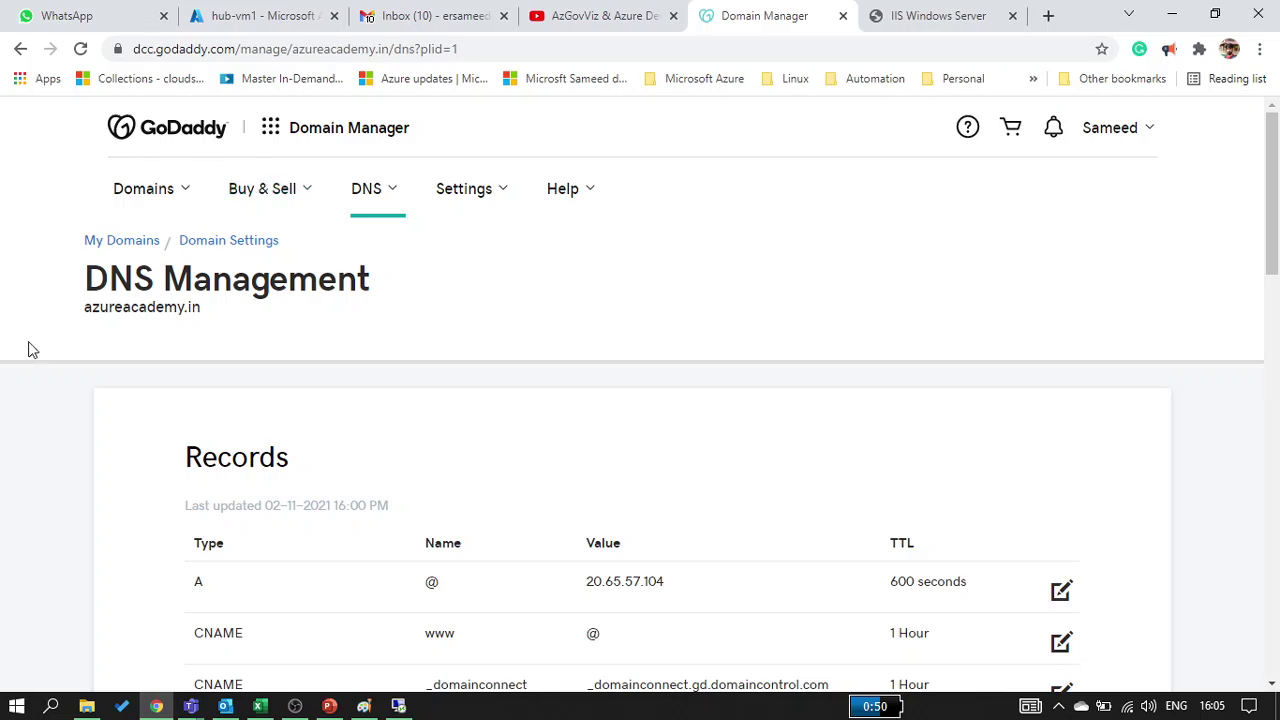
{"action": "triple_click", "coordinate": [172, 311]}
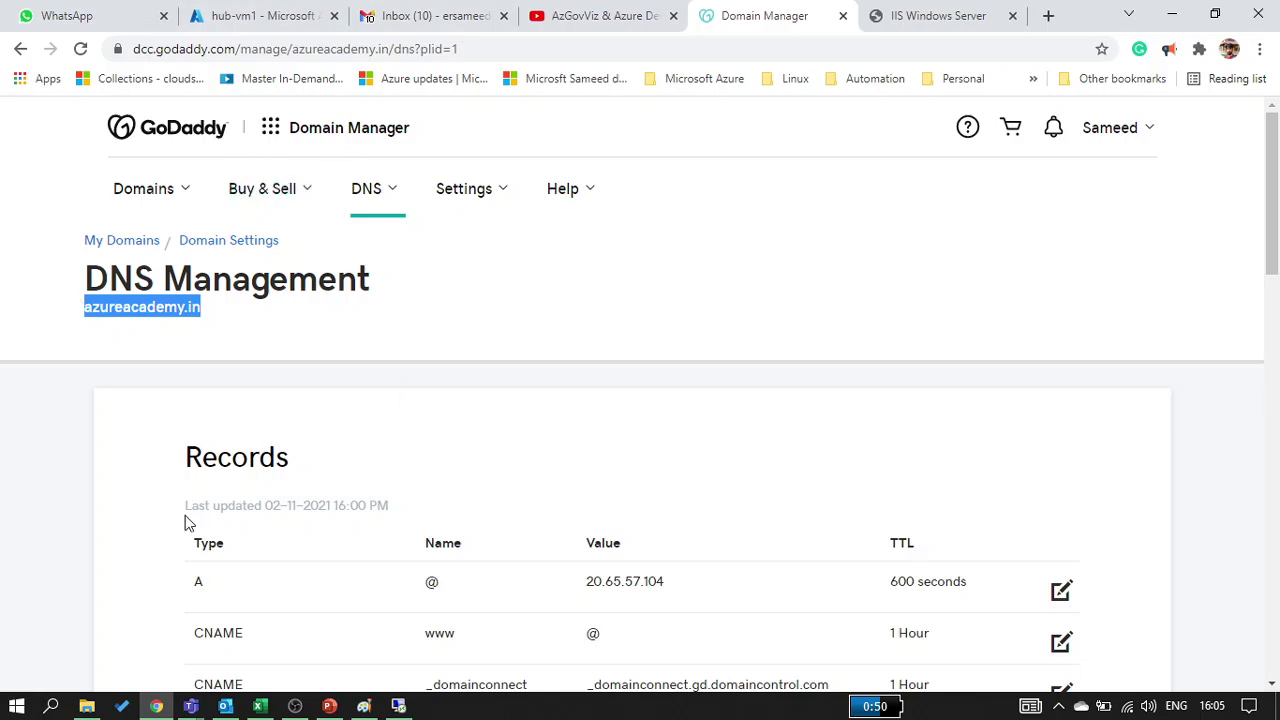
{"action": "scroll", "coordinate": [785, 375], "scroll_direction": "down", "scroll_amount": 1}
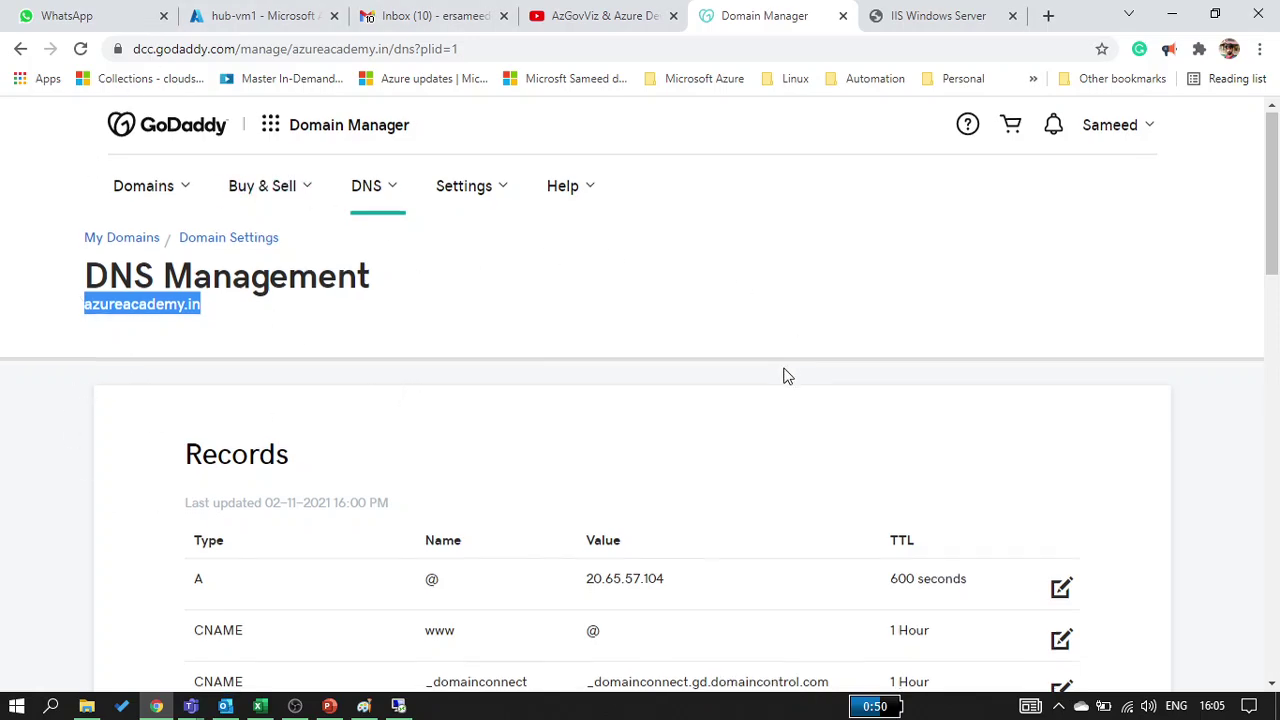
{"action": "scroll", "coordinate": [785, 375], "scroll_direction": "down", "scroll_amount": 10}
{"action": "scroll", "coordinate": [785, 375], "scroll_direction": "up", "scroll_amount": 10}
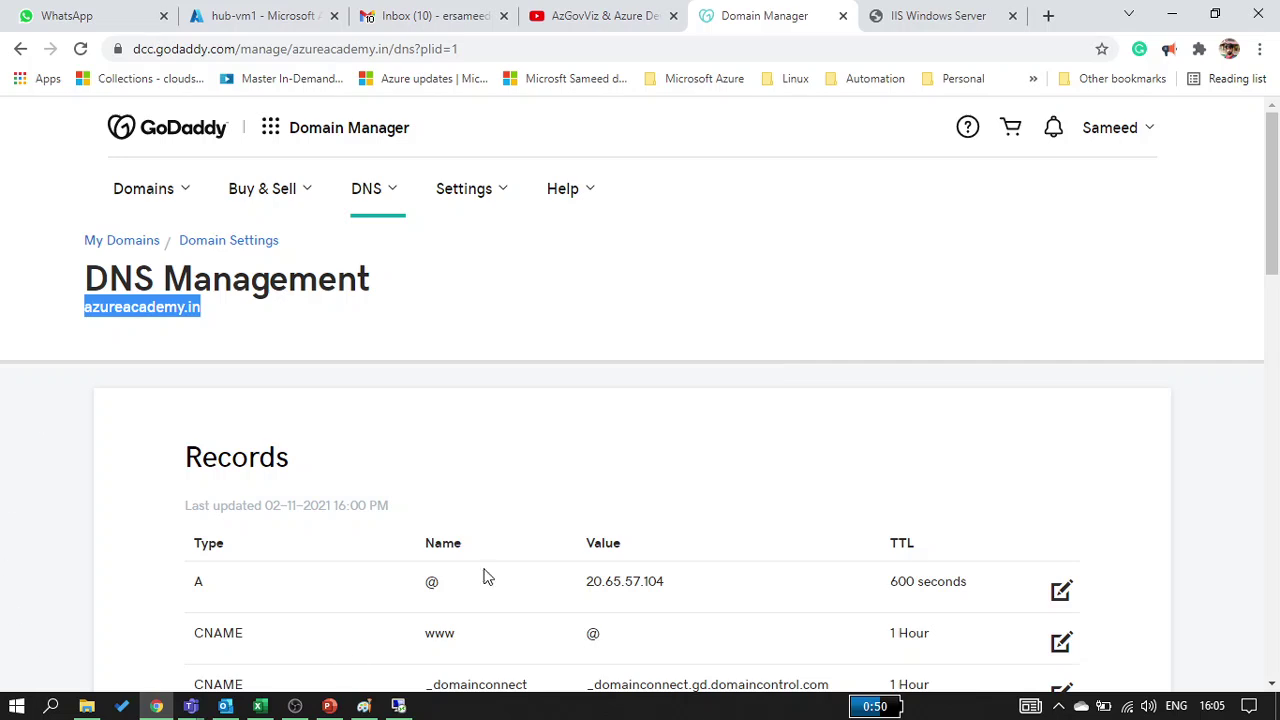
{"action": "scroll", "coordinate": [85, 485], "scroll_direction": "down", "scroll_amount": 1}
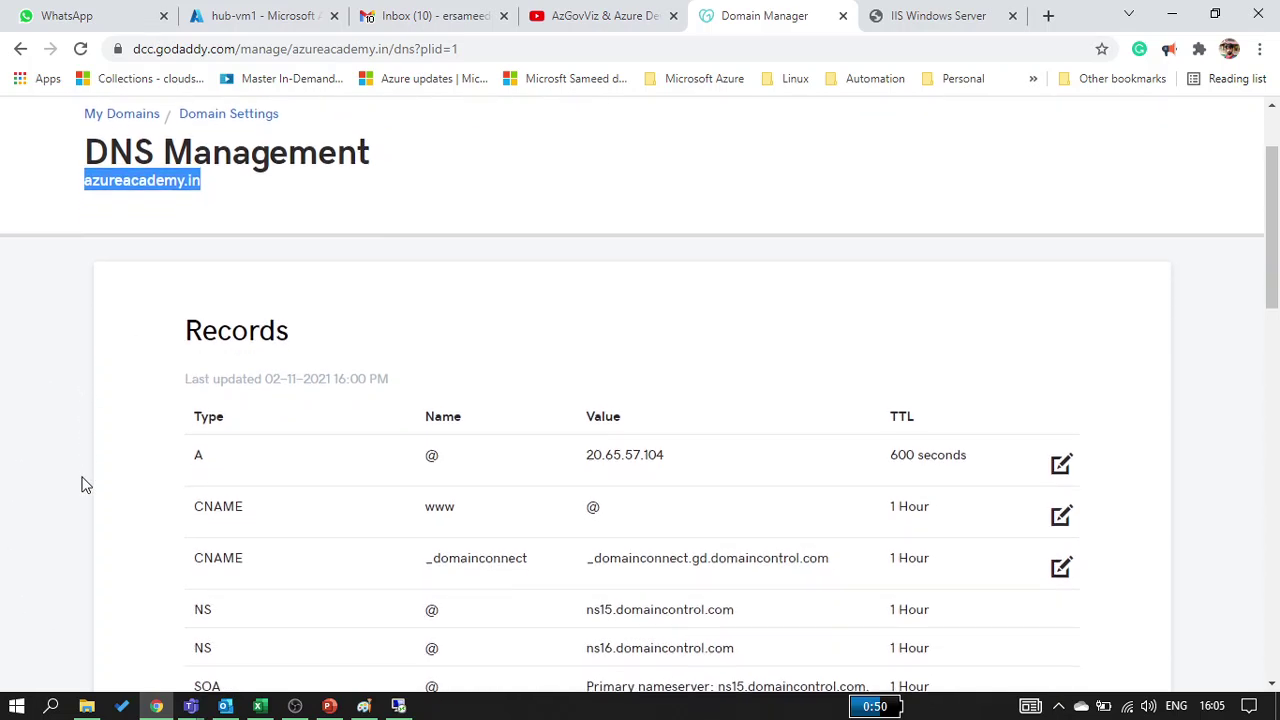
{"action": "triple_click", "coordinate": [222, 166]}
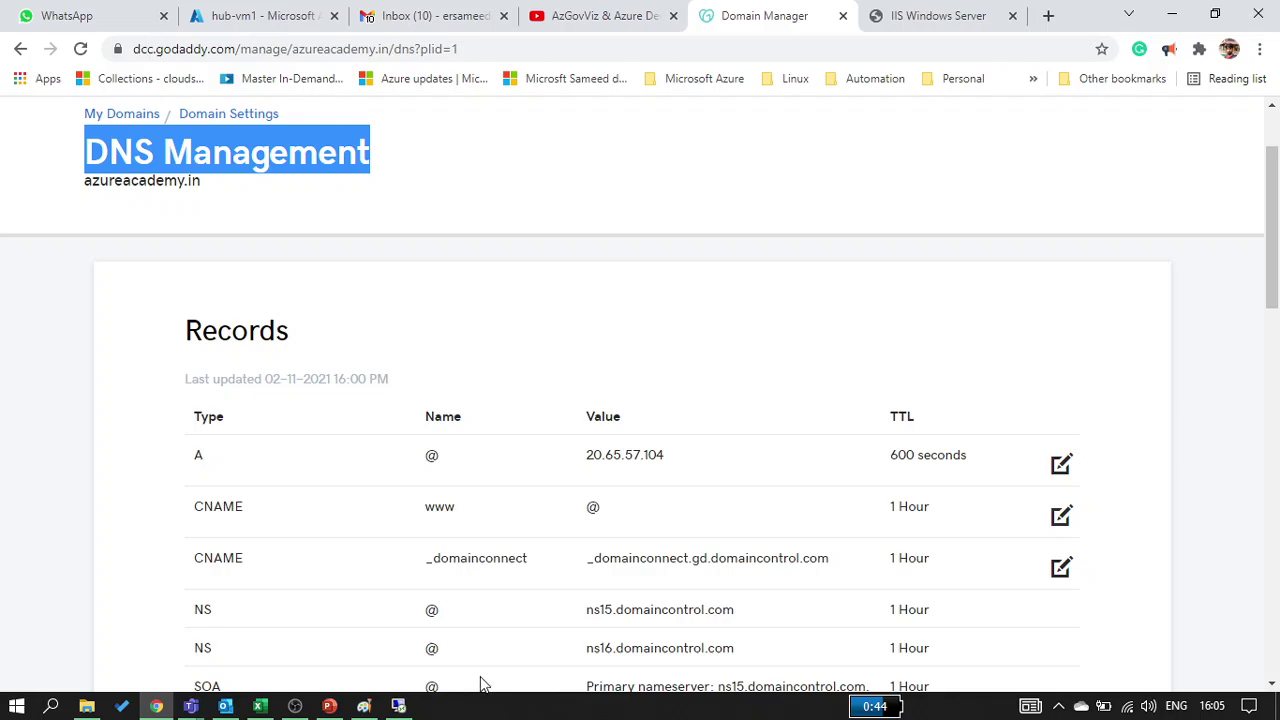
{"action": "left_click", "coordinate": [363, 706]}
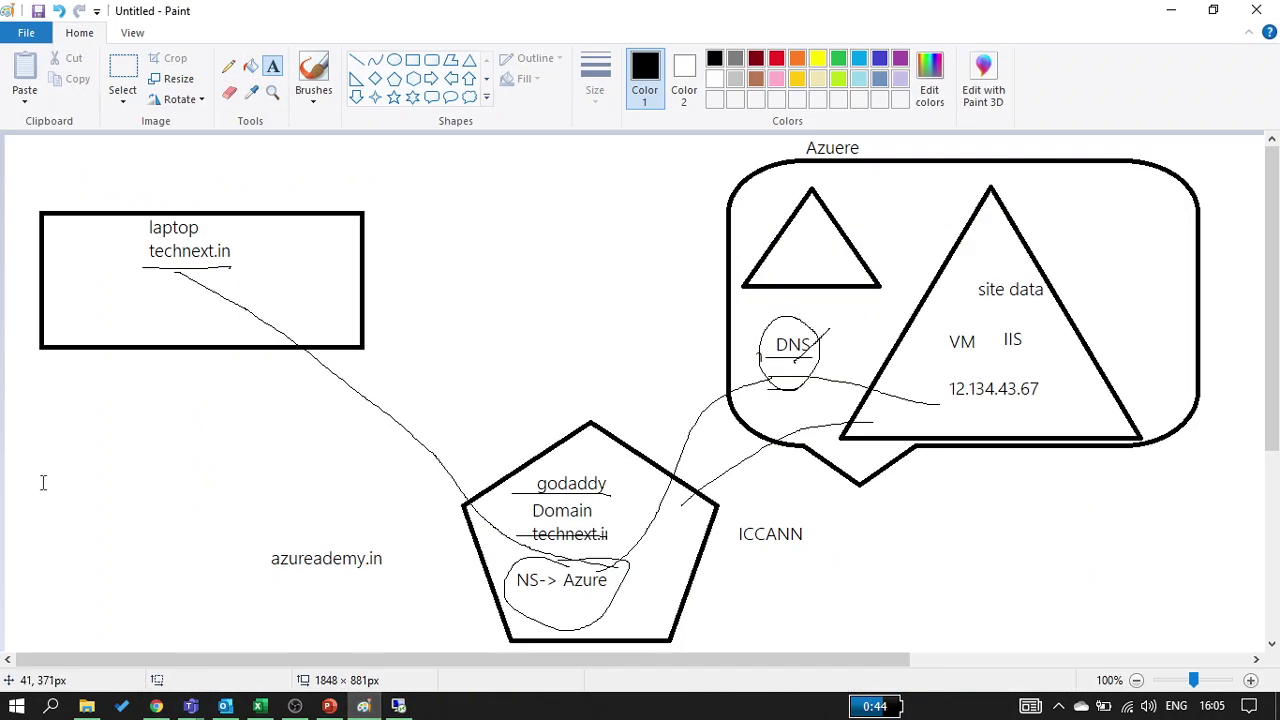
Start a text note listing 'A - website address', 'MX - Email exange' and CNAME as short name
{"action": "left_click", "coordinate": [43, 482]}
{"action": "type", "text": "A - "}
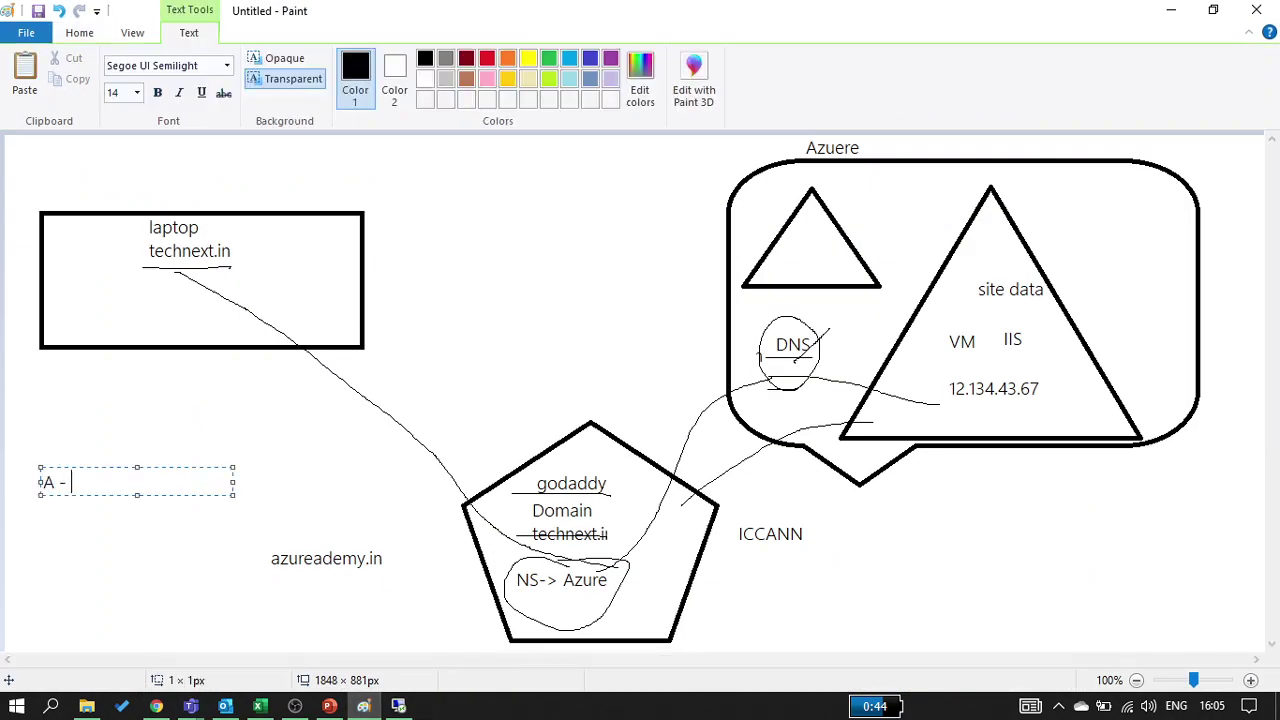
{"action": "type", "text": "website address"}
{"action": "key", "text": "Return"}
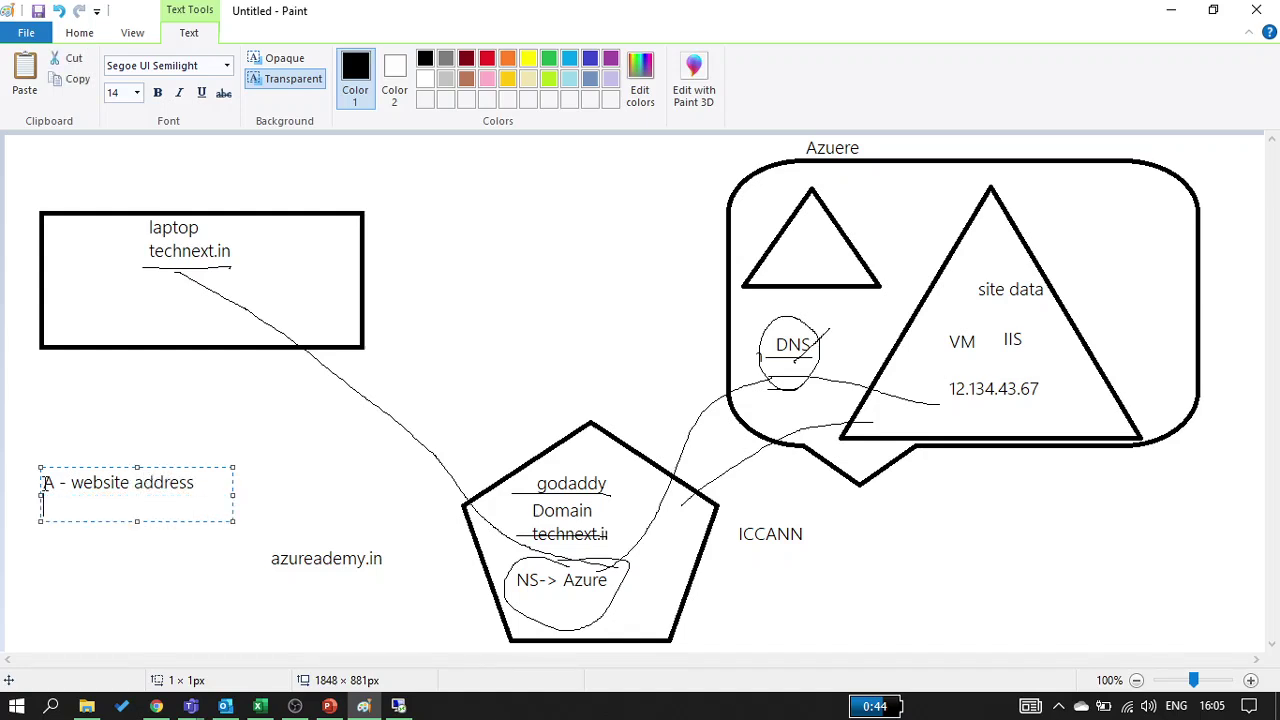
{"action": "type", "text": "MX - Email exange"}
{"action": "key", "text": "Return"}
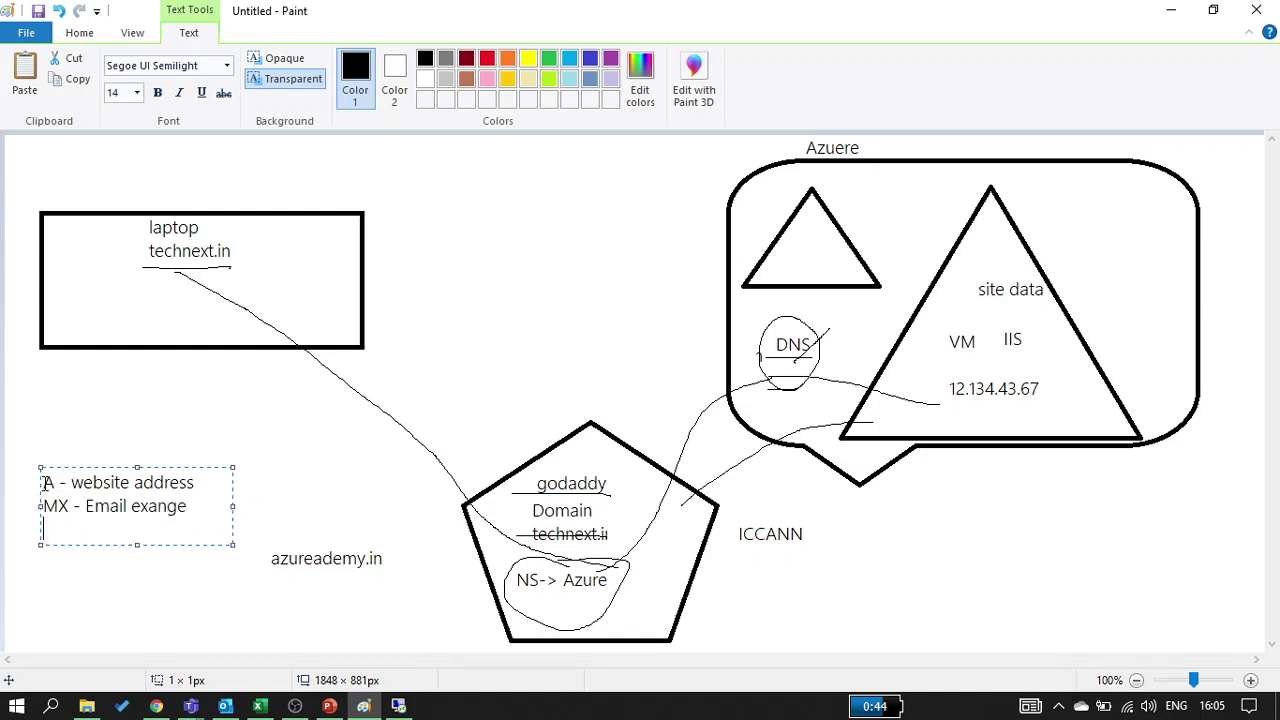
{"action": "type", "text": "CNA"}
{"action": "type", "text": "MM"}
{"action": "key", "text": "BackSpace"}
{"action": "type", "text": "e"}
{"action": "key", "text": "Return"}
{"action": "type", "text": "ogn url"}
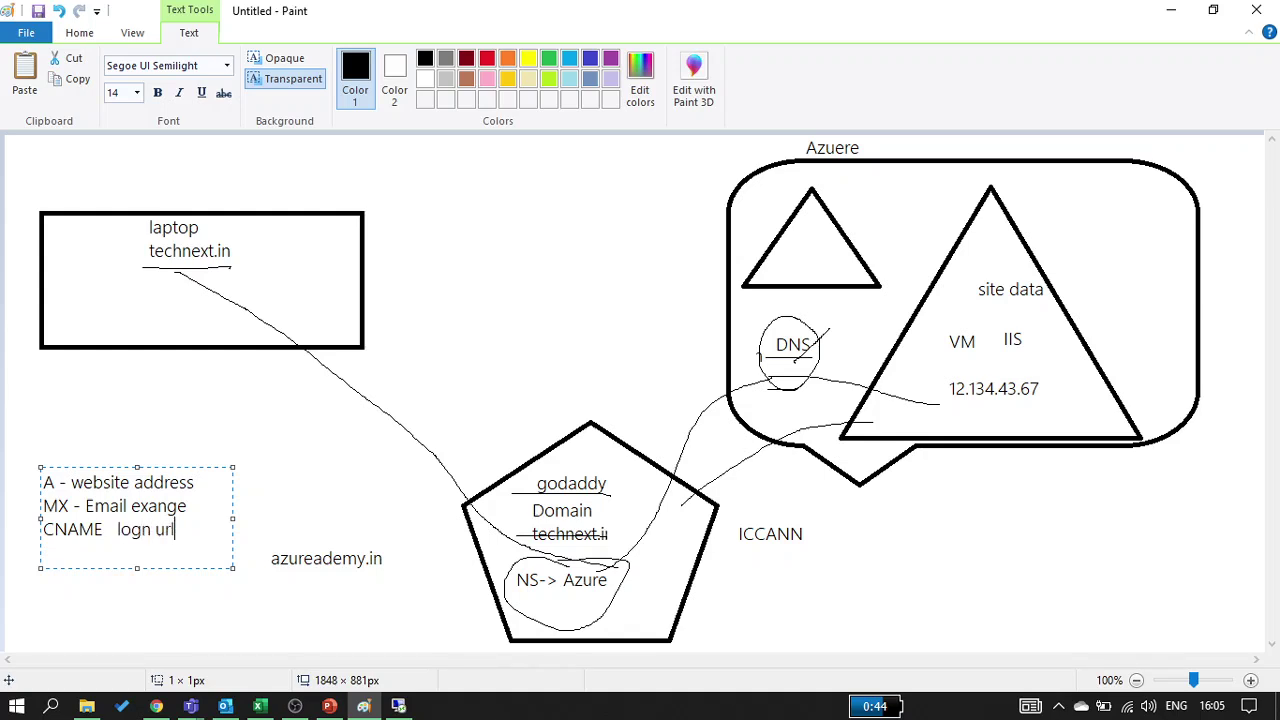
{"action": "type", "text": " -- short name"}
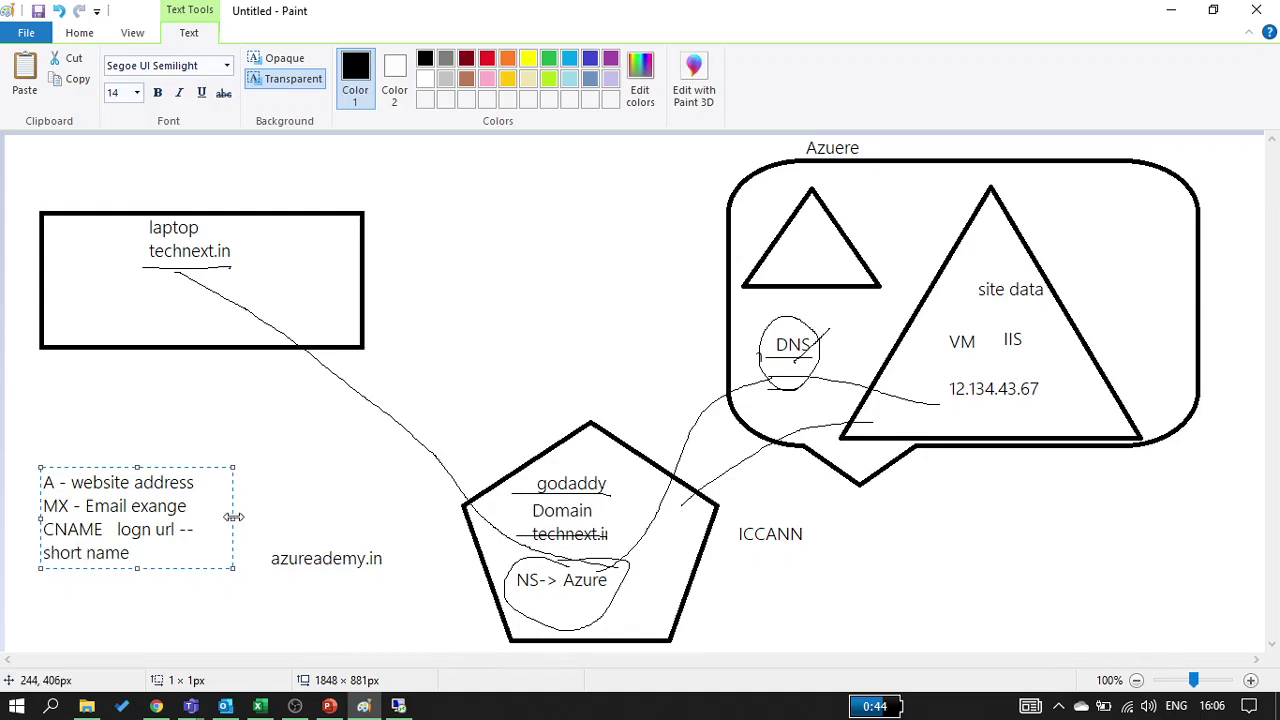
Widen and move the note, add 'TXT - varficatio' and 'NS- point DNS server' lines
{"action": "left_click_drag", "start_coordinate": [233, 517], "coordinate": [375, 516]}
{"action": "key", "text": "Return"}
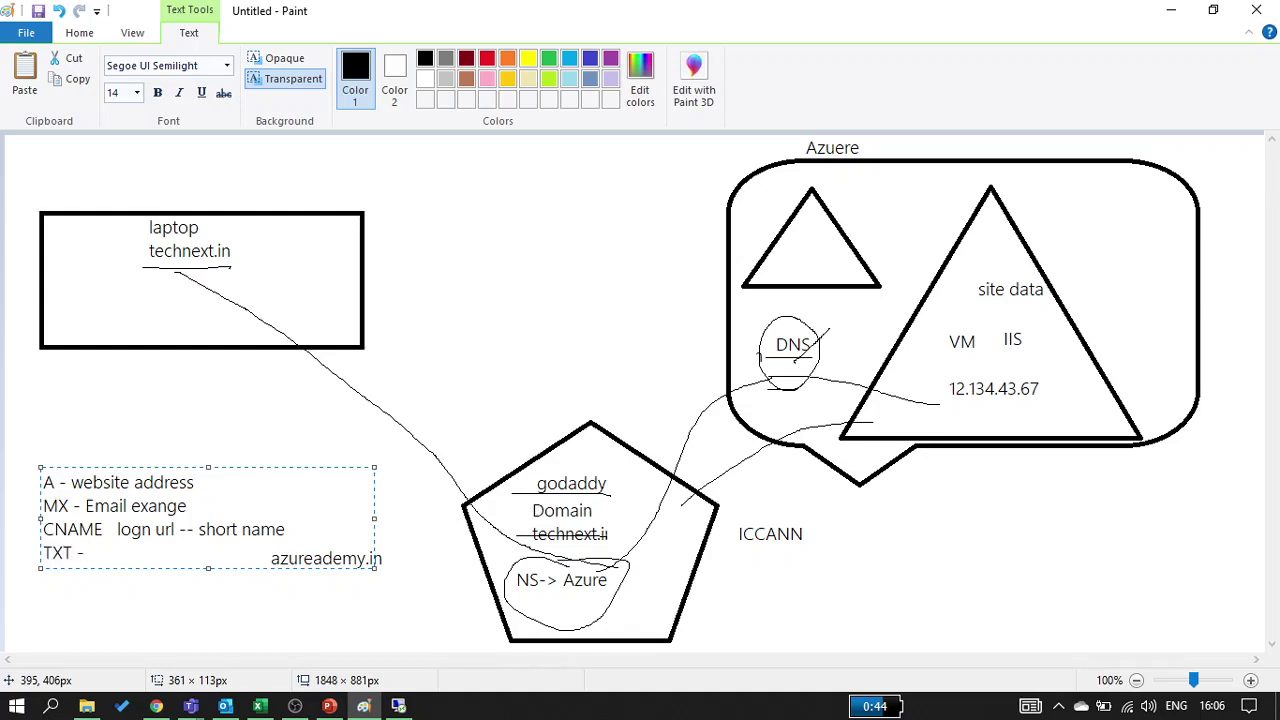
{"action": "type", "text": "TXT - varfication"}
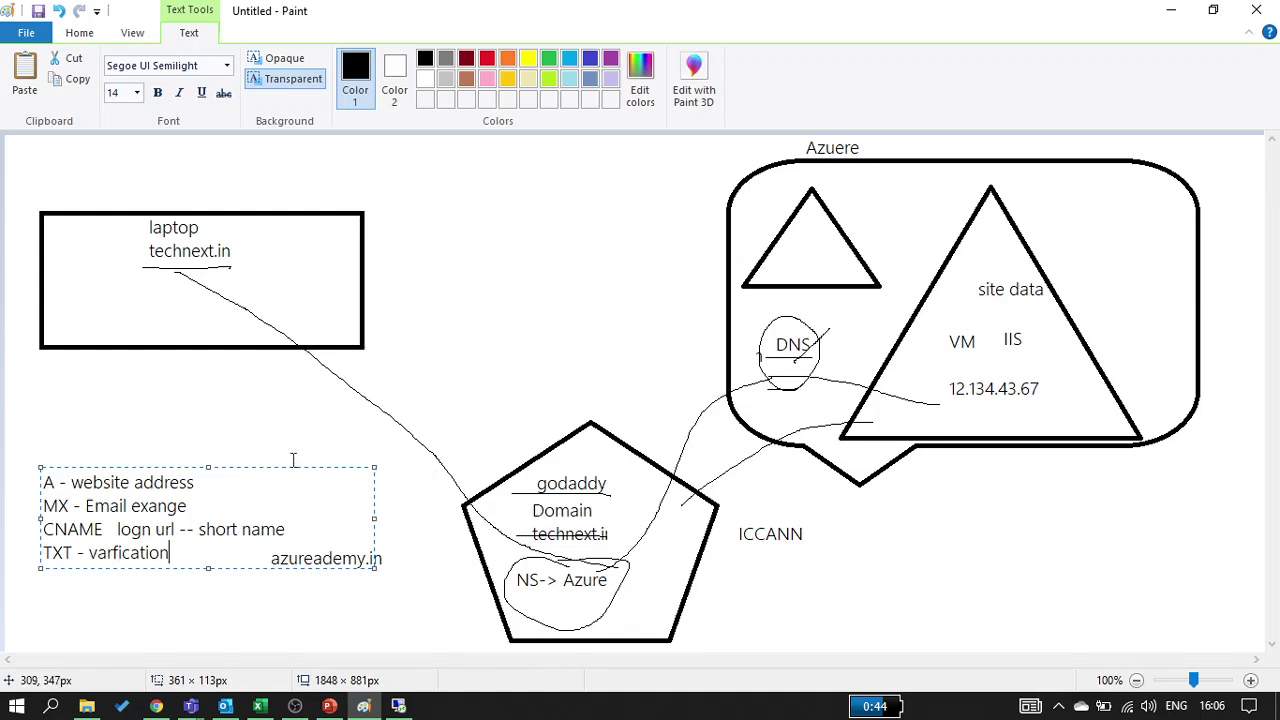
{"action": "left_click_drag", "start_coordinate": [293, 465], "coordinate": [275, 398]}
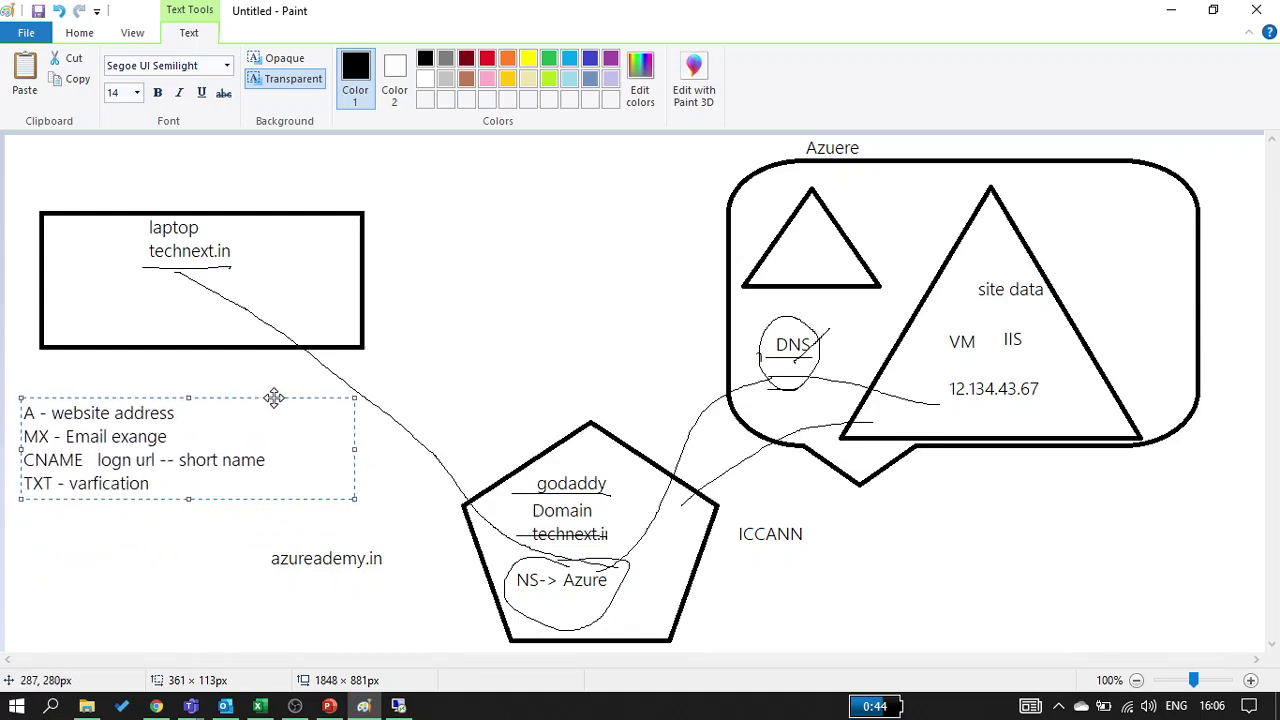
{"action": "key", "text": "Return"}
{"action": "key", "text": "Return"}
{"action": "type", "text": "NS- point "}
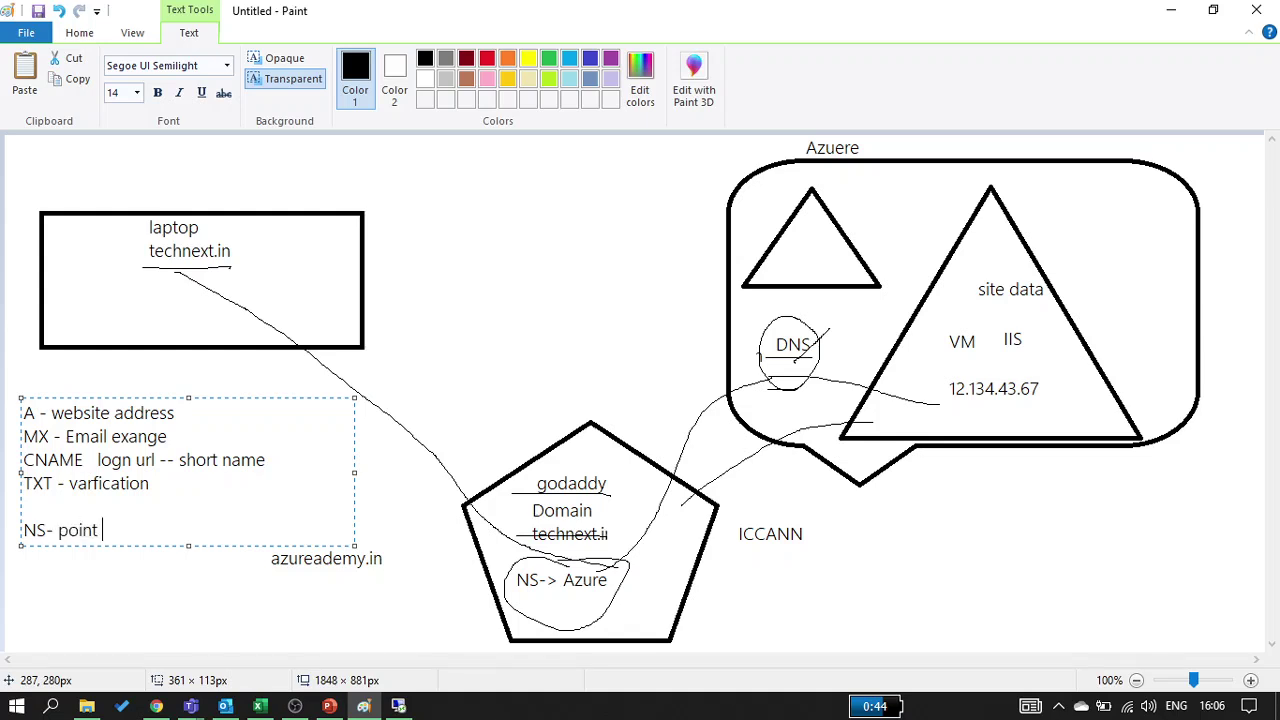
{"action": "type", "text": "DNS server"}
{"action": "left_click", "coordinate": [230, 588]}
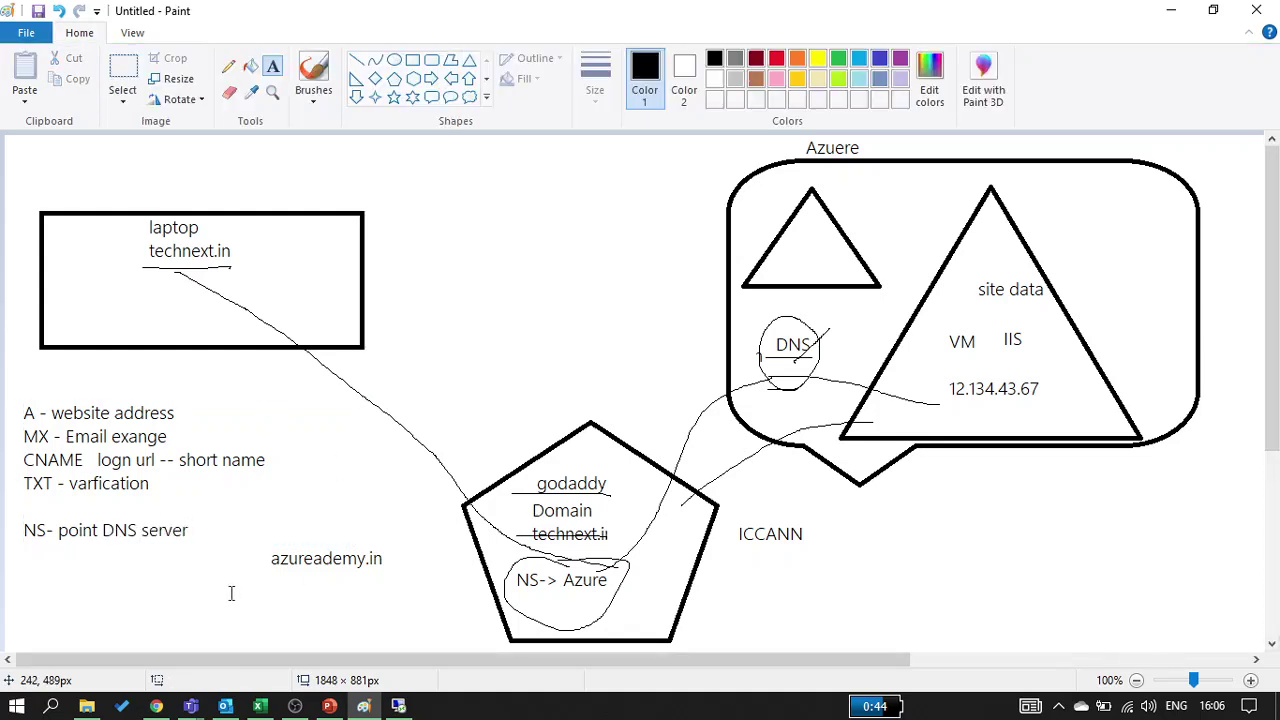
Review azureacademy.in's nameservers ns15 and ns16.domaincontrol.com on the DNS Management page
{"action": "left_click", "coordinate": [1170, 11]}
{"action": "scroll", "coordinate": [716, 432], "scroll_direction": "down", "scroll_amount": 12}
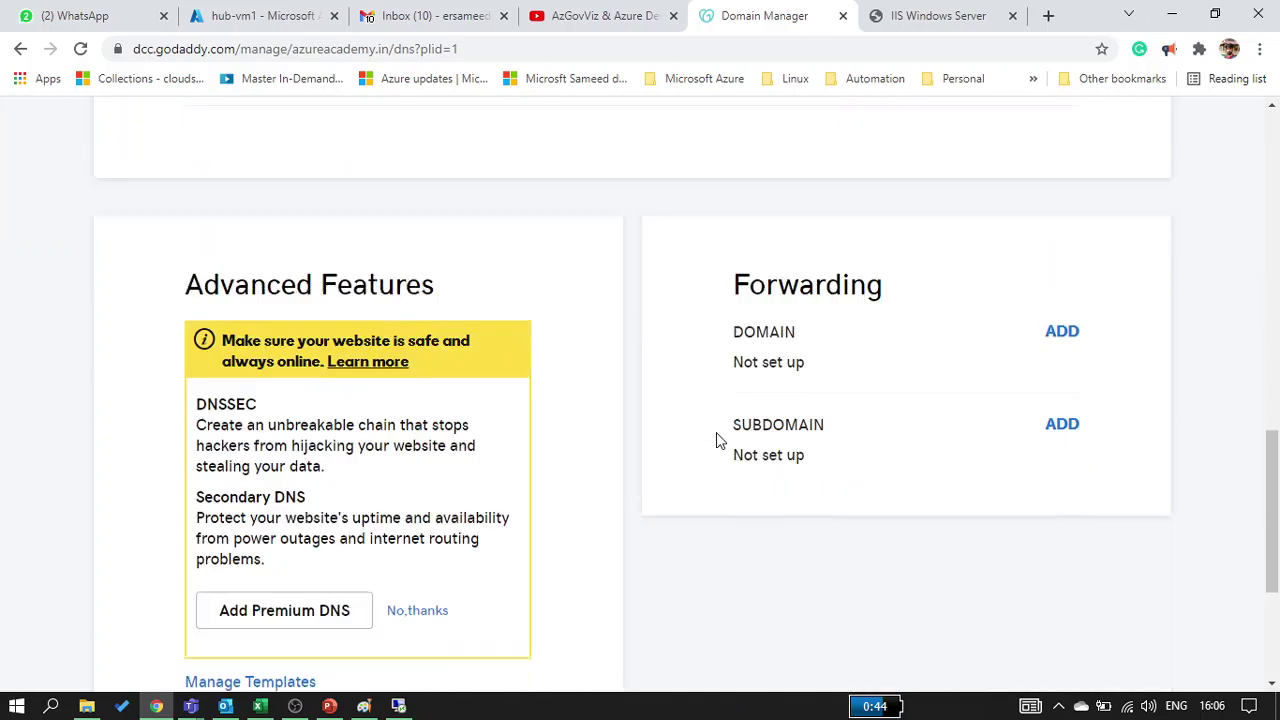
{"action": "scroll", "coordinate": [716, 432], "scroll_direction": "up", "scroll_amount": 3}
{"action": "scroll", "coordinate": [716, 437], "scroll_direction": "up", "scroll_amount": 4}
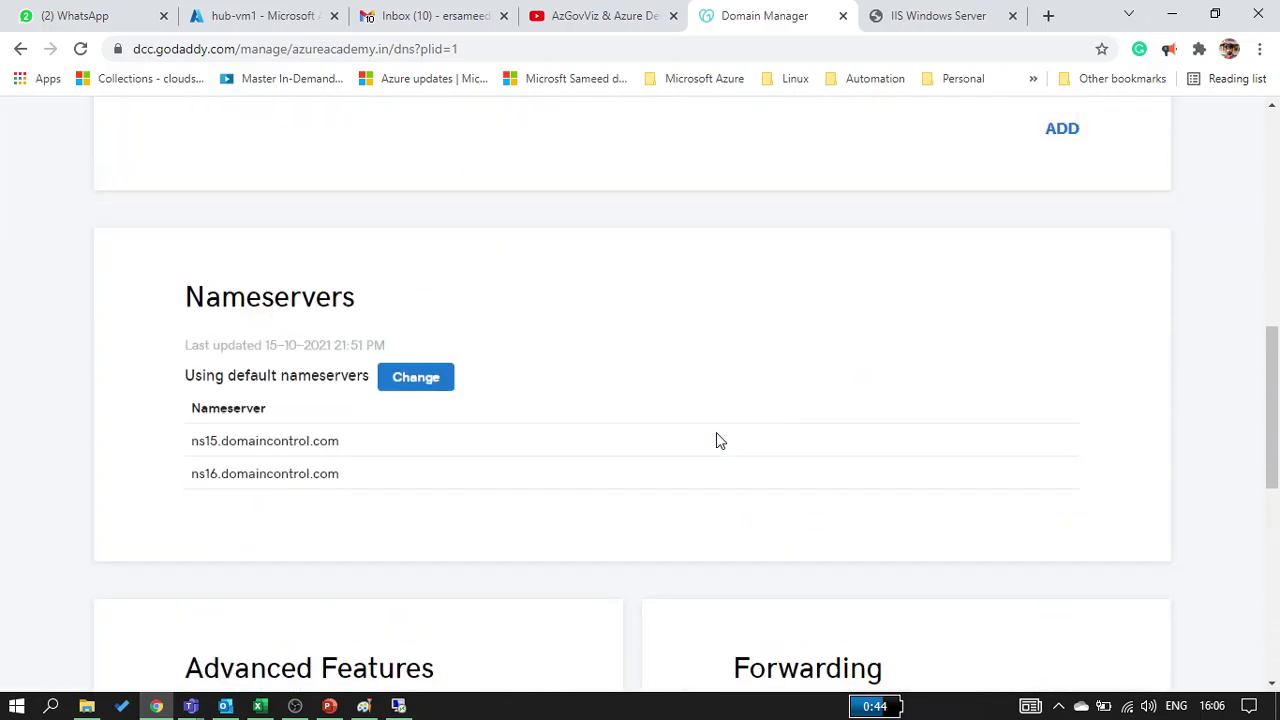
{"action": "triple_click", "coordinate": [273, 450]}
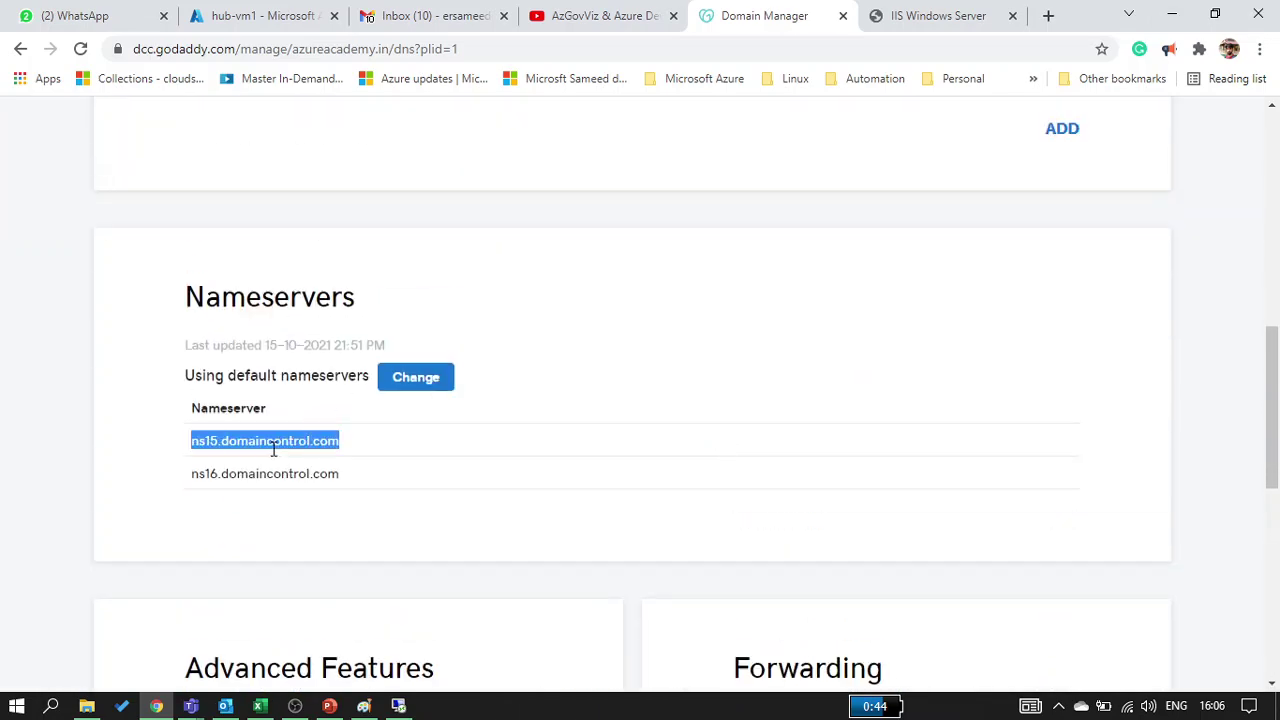
{"action": "triple_click", "coordinate": [250, 476]}
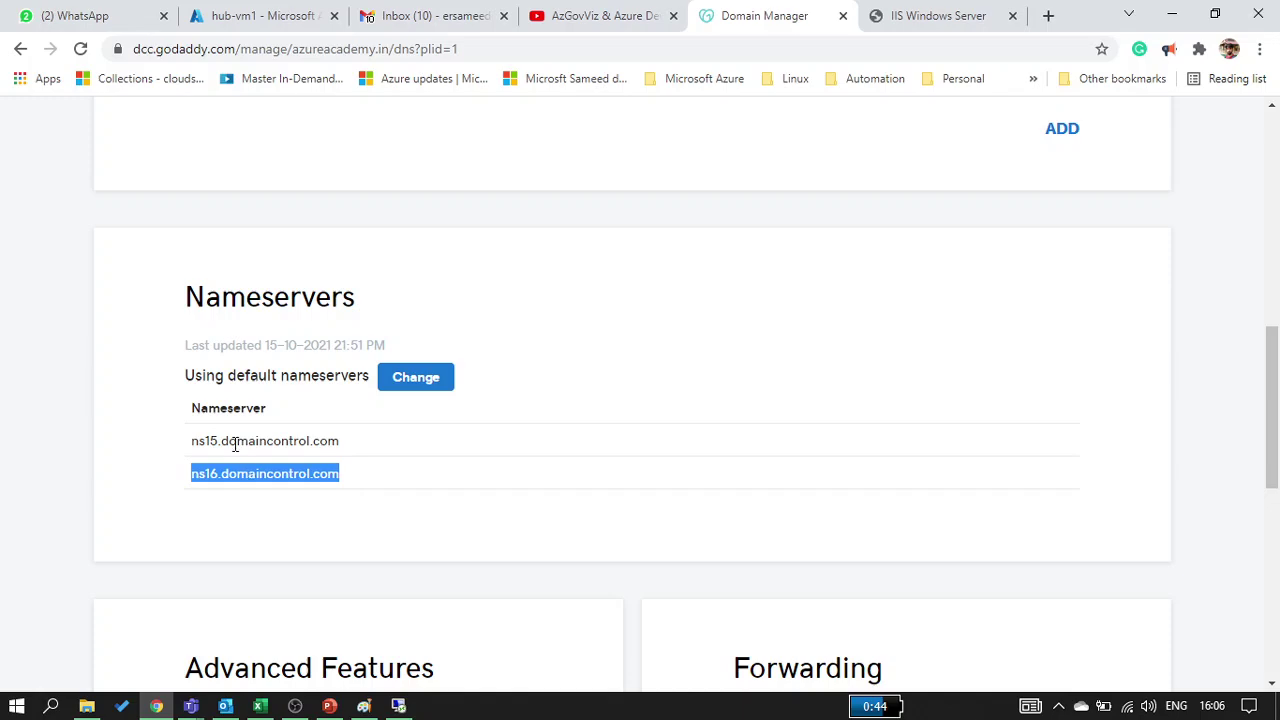
{"action": "double_click", "coordinate": [235, 446]}
{"action": "scroll", "coordinate": [235, 446], "scroll_direction": "up", "scroll_amount": 10}
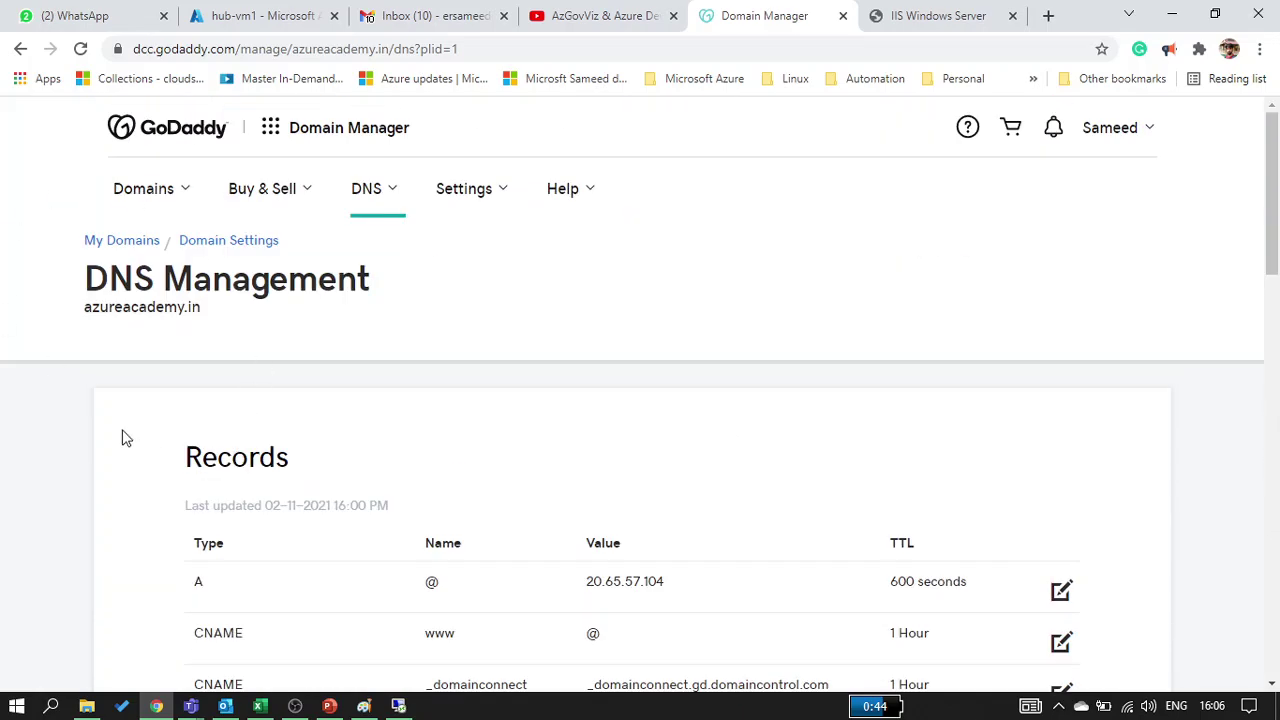
{"action": "scroll", "coordinate": [143, 537], "scroll_direction": "down", "scroll_amount": 3}
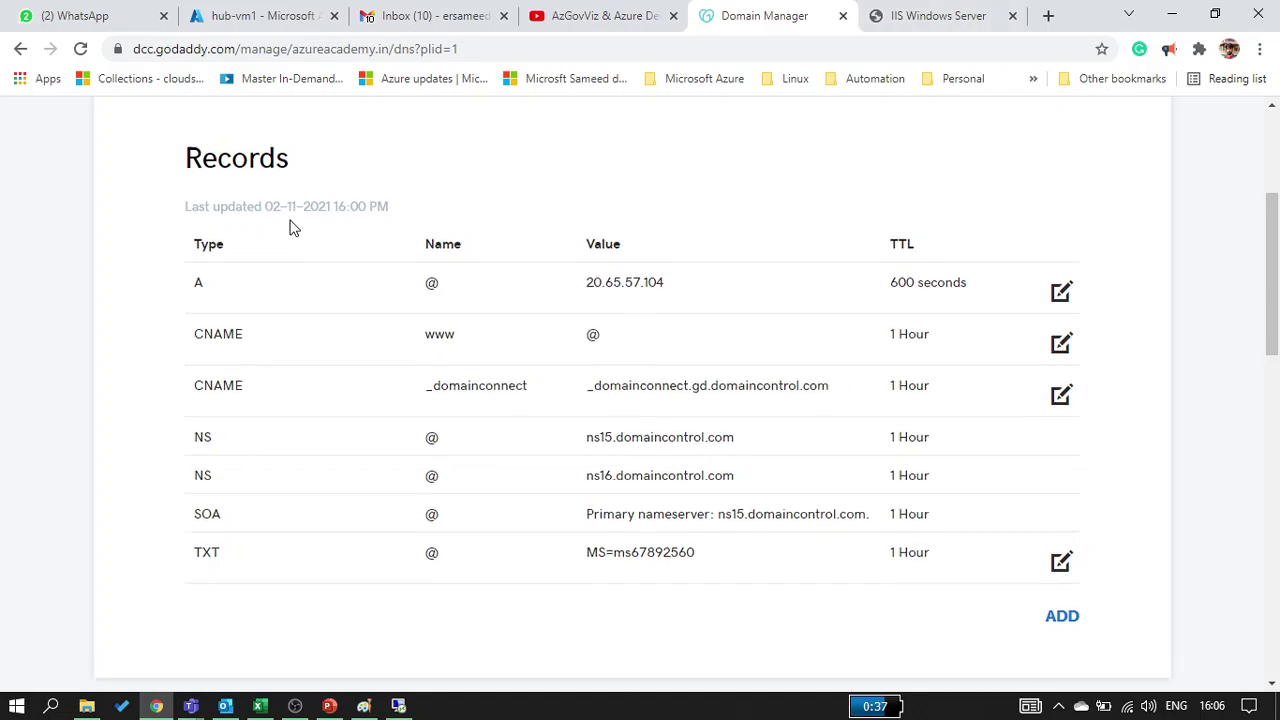
{"action": "scroll", "coordinate": [289, 224], "scroll_direction": "up", "scroll_amount": 3}
Select the domain name azureacademy.in and compare it against the IIS welcome page tab
{"action": "double_click", "coordinate": [148, 316]}
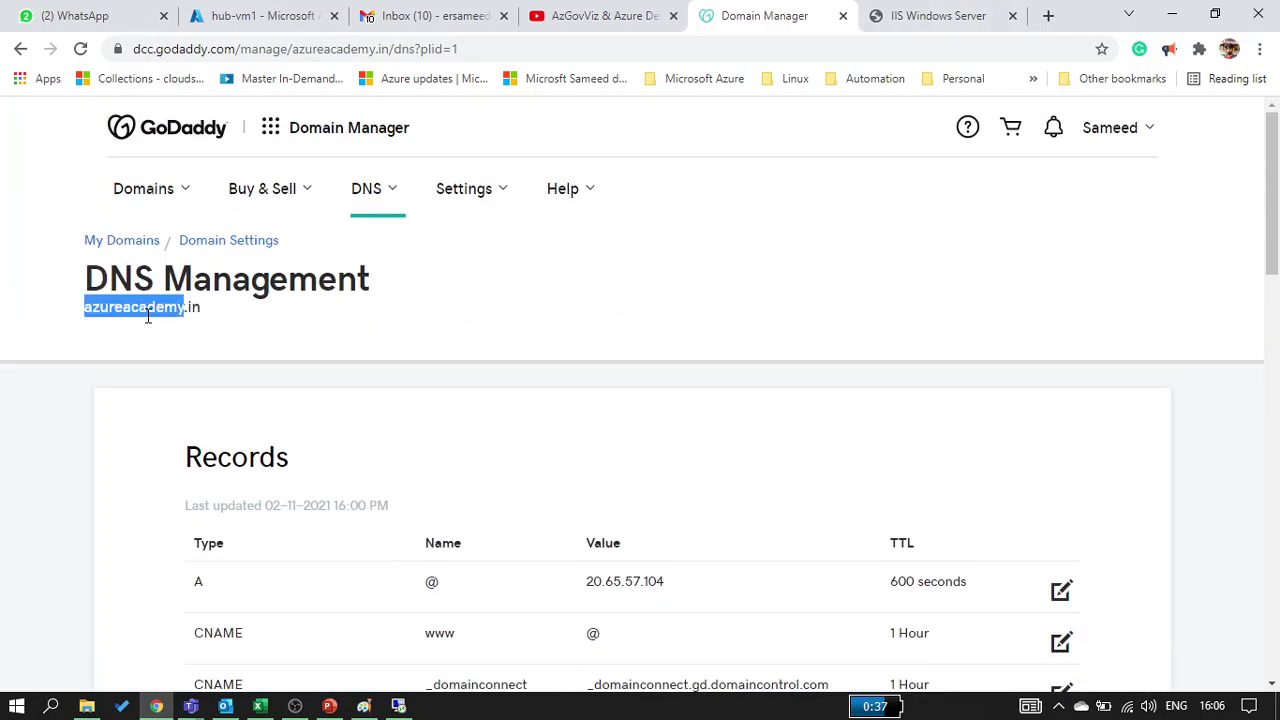
{"action": "key", "text": "shift+Right"}
{"action": "key", "text": "shift+Right"}
{"action": "key", "text": "shift+Right"}
{"action": "key", "text": "ctrl+c"}
{"action": "left_click", "coordinate": [902, 16]}
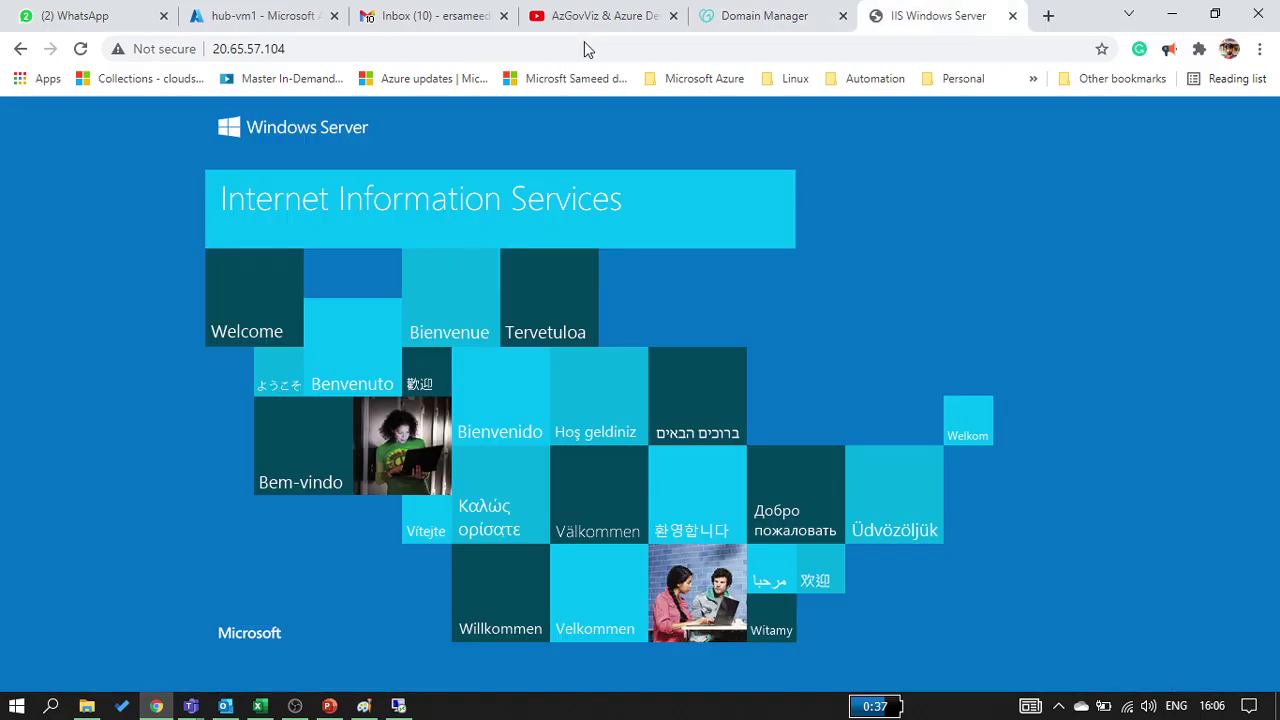
{"action": "left_click", "coordinate": [786, 16]}
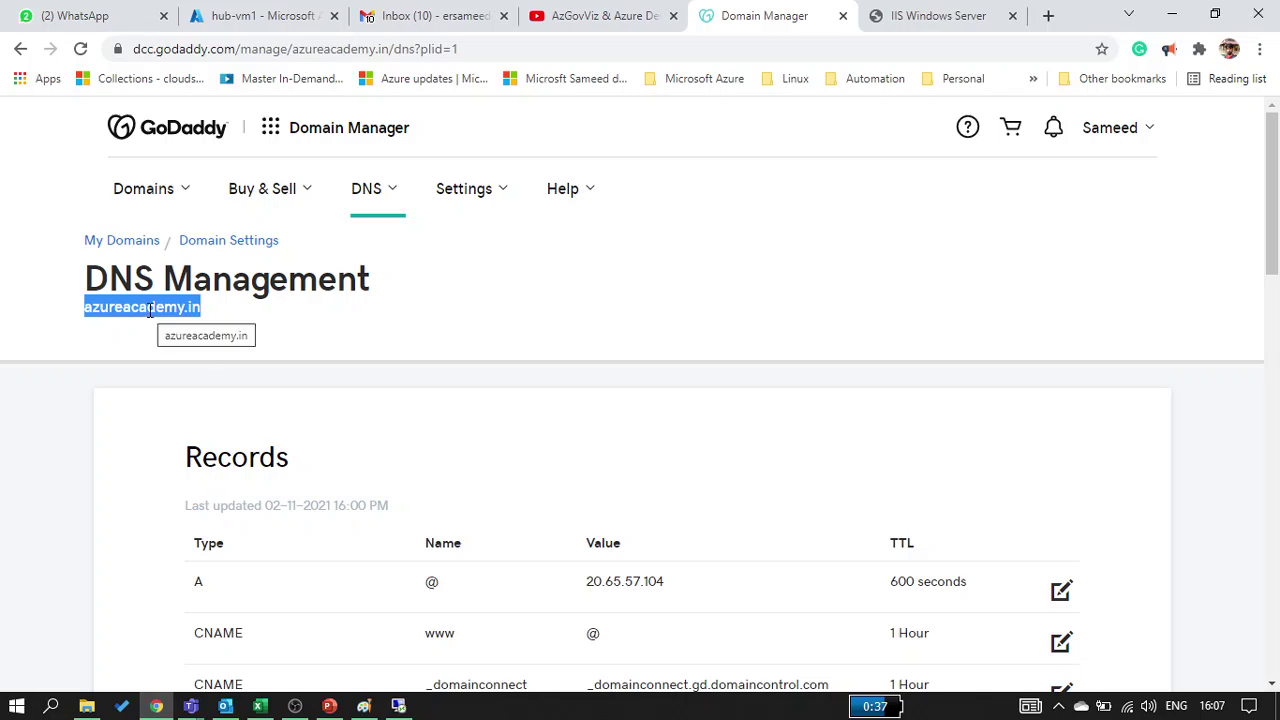
{"action": "left_click", "coordinate": [879, 22]}
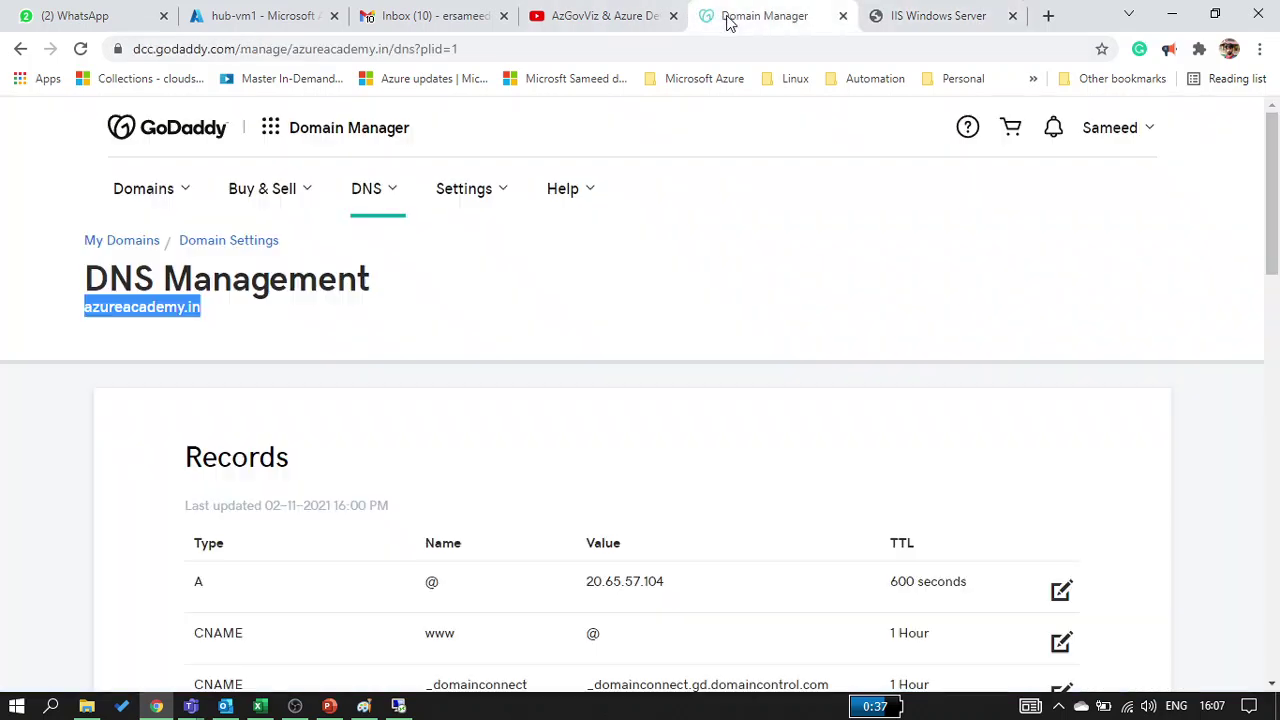
{"action": "left_click", "coordinate": [768, 16]}
Load azureacademy.in in a new incognito window, see GoDaddy's parked page, and close it
{"action": "left_click", "coordinate": [1259, 49]}
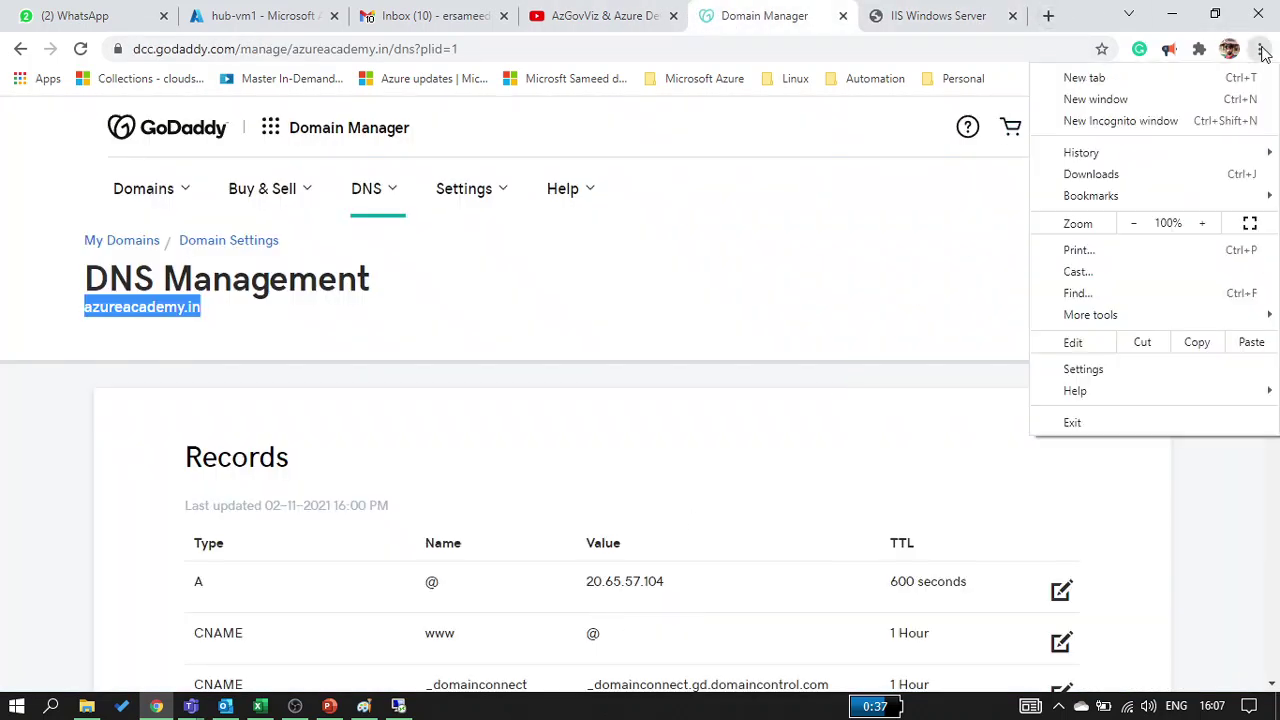
{"action": "left_click", "coordinate": [1205, 118]}
{"action": "key", "text": "ctrl+v"}
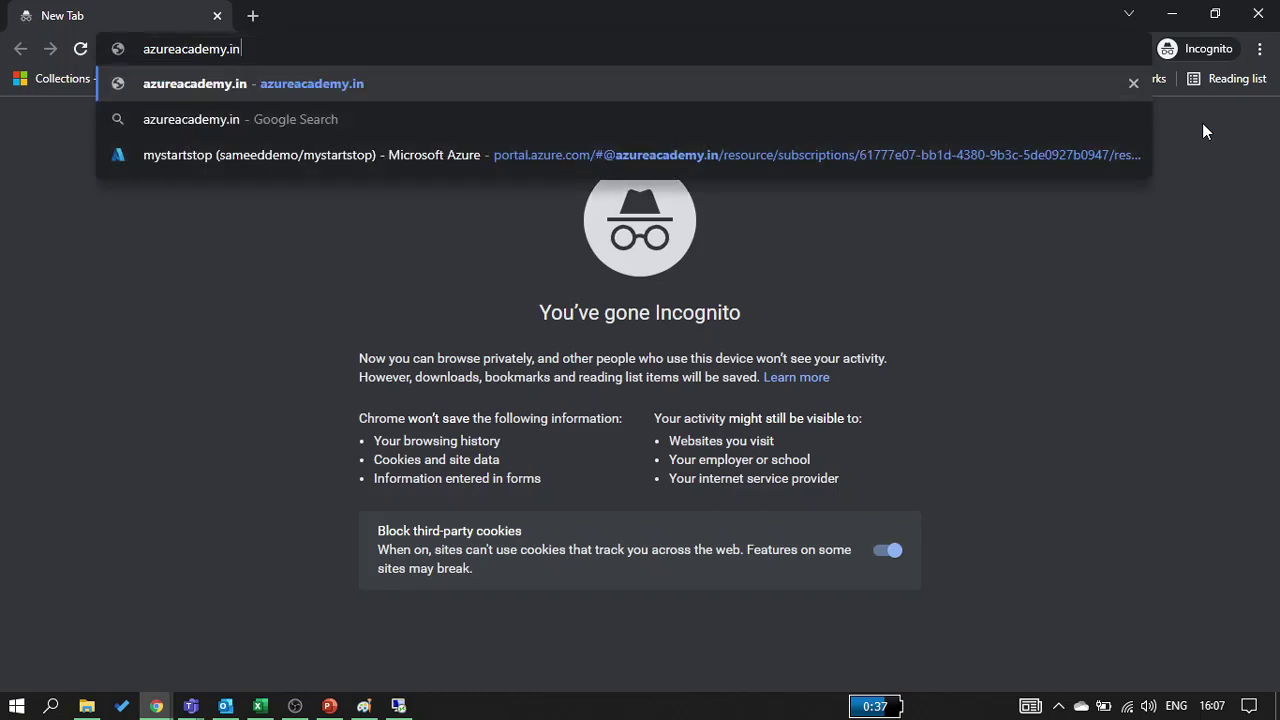
{"action": "key", "text": "Return"}
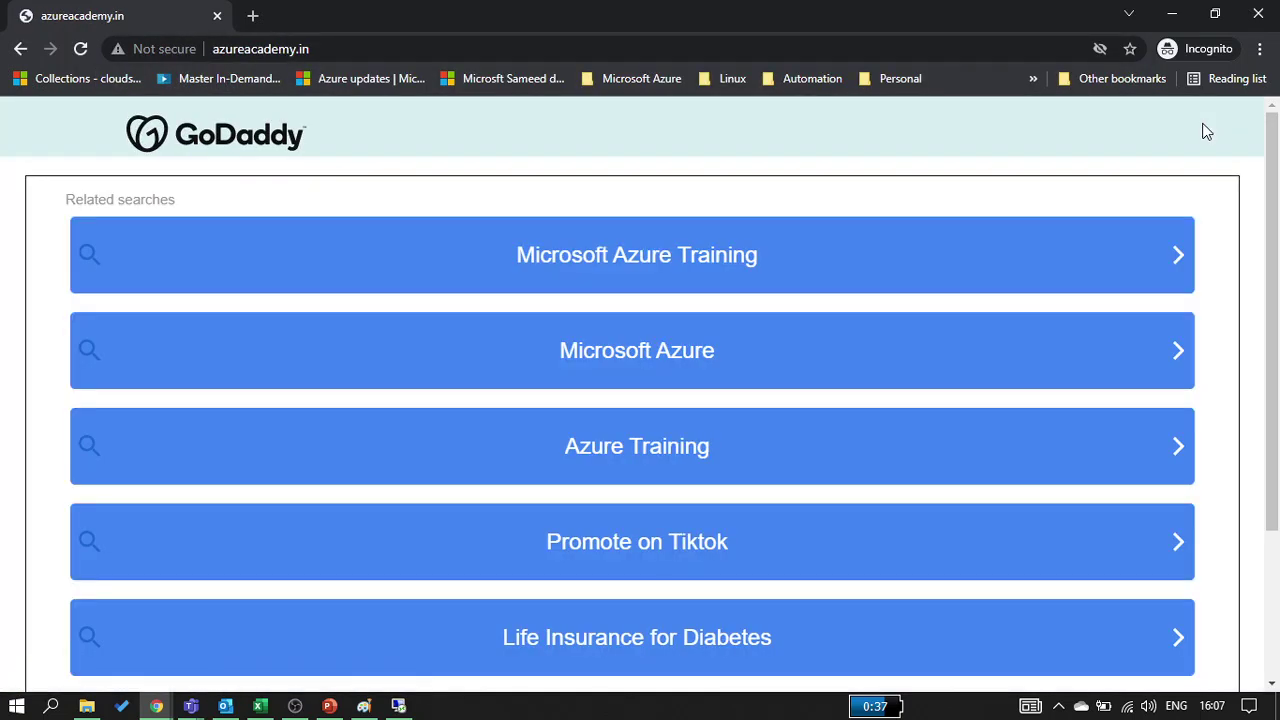
{"action": "left_click", "coordinate": [216, 17]}
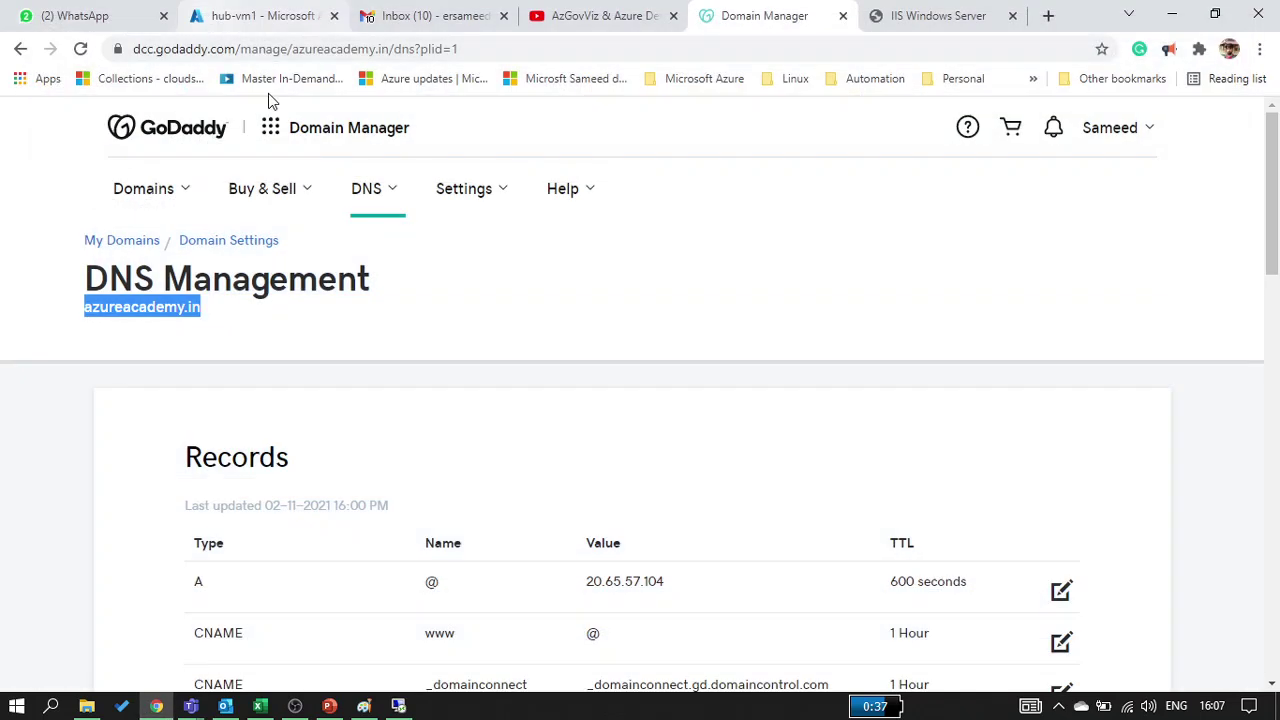
Point the A record to 20.65.57.104, taken from the IIS page address, and save it
{"action": "left_click", "coordinate": [1059, 594]}
{"action": "scroll", "coordinate": [630, 558], "scroll_direction": "down", "scroll_amount": 3}
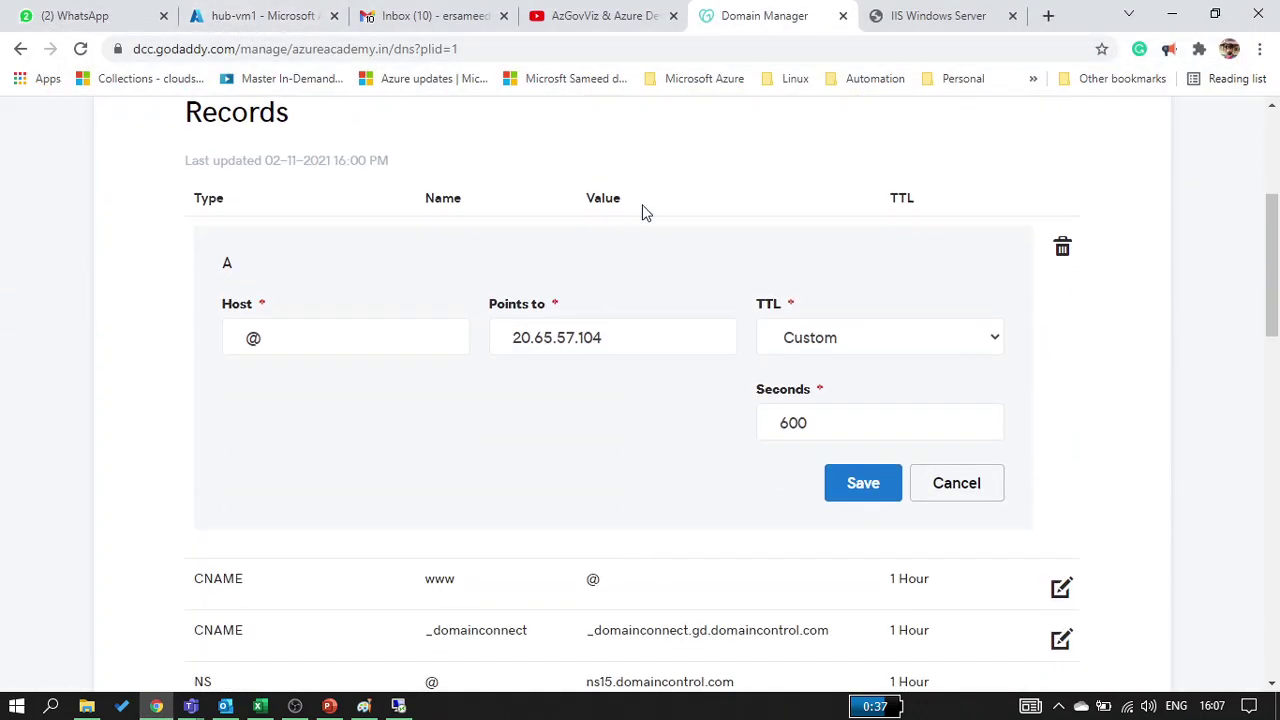
{"action": "left_click", "coordinate": [925, 20]}
{"action": "left_click", "coordinate": [250, 48]}
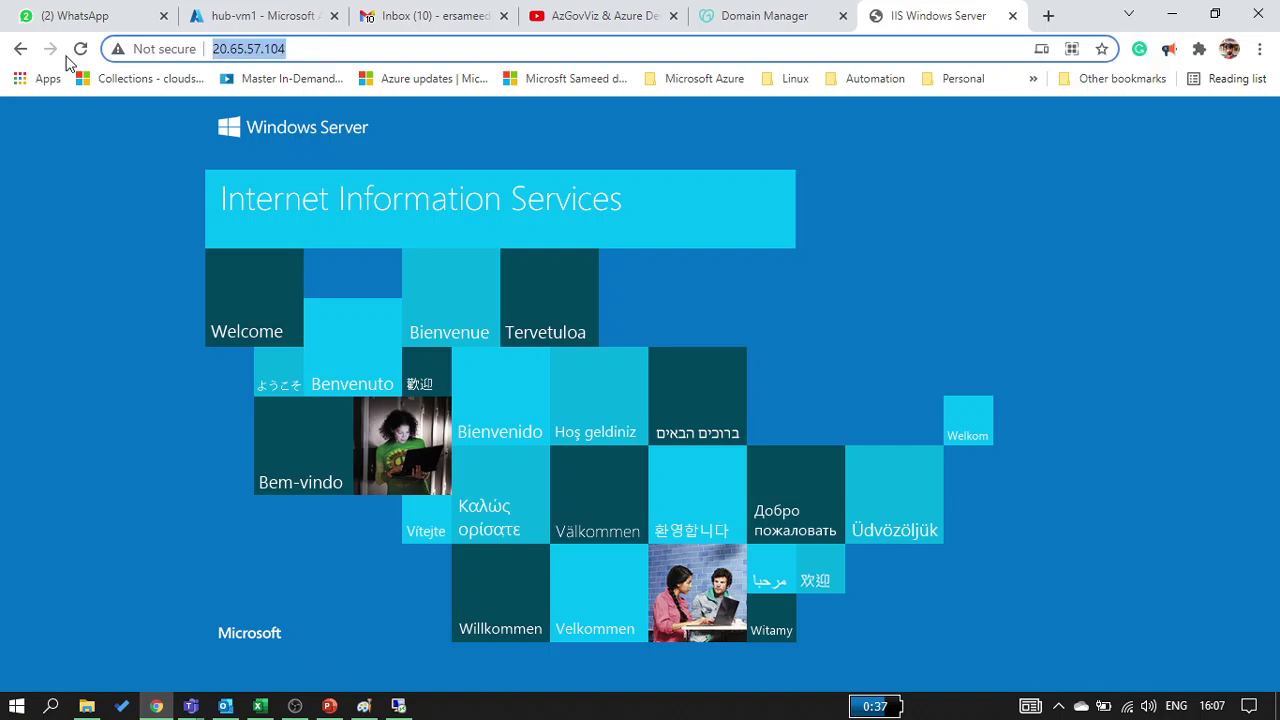
{"action": "key", "text": "ctrl+x"}
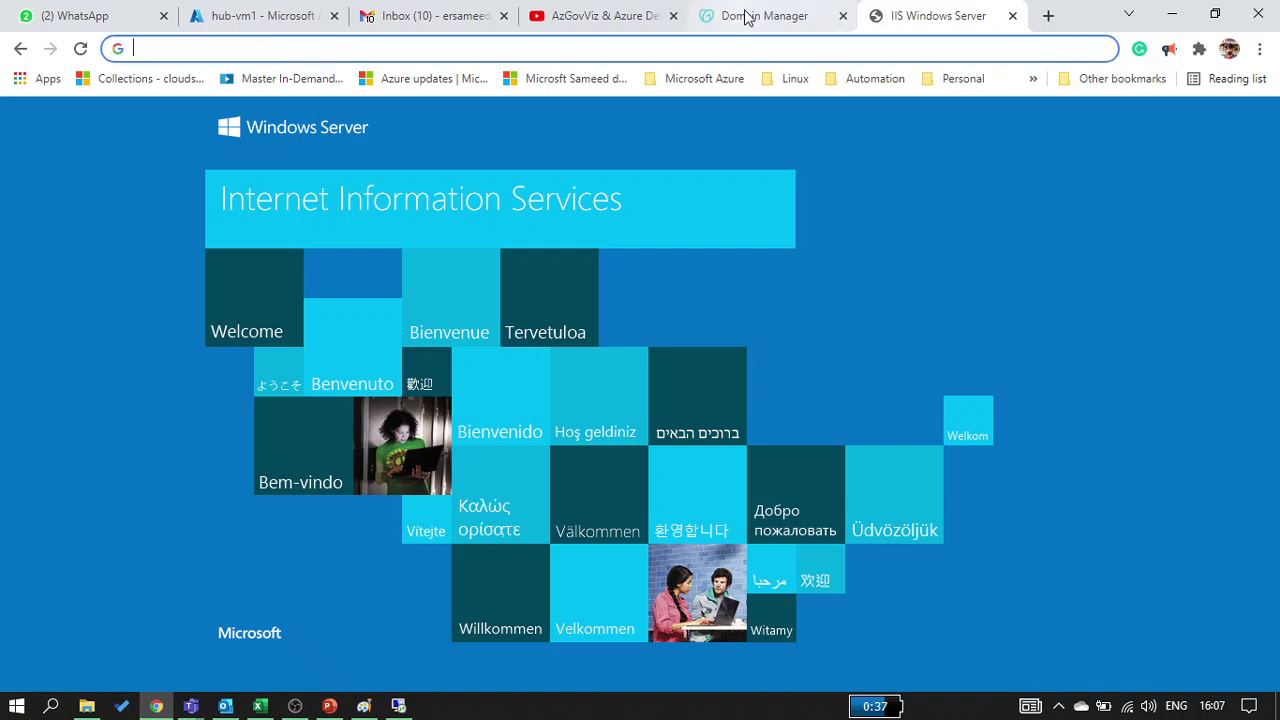
{"action": "left_click", "coordinate": [750, 16]}
{"action": "left_click_drag", "start_coordinate": [636, 340], "coordinate": [323, 334]}
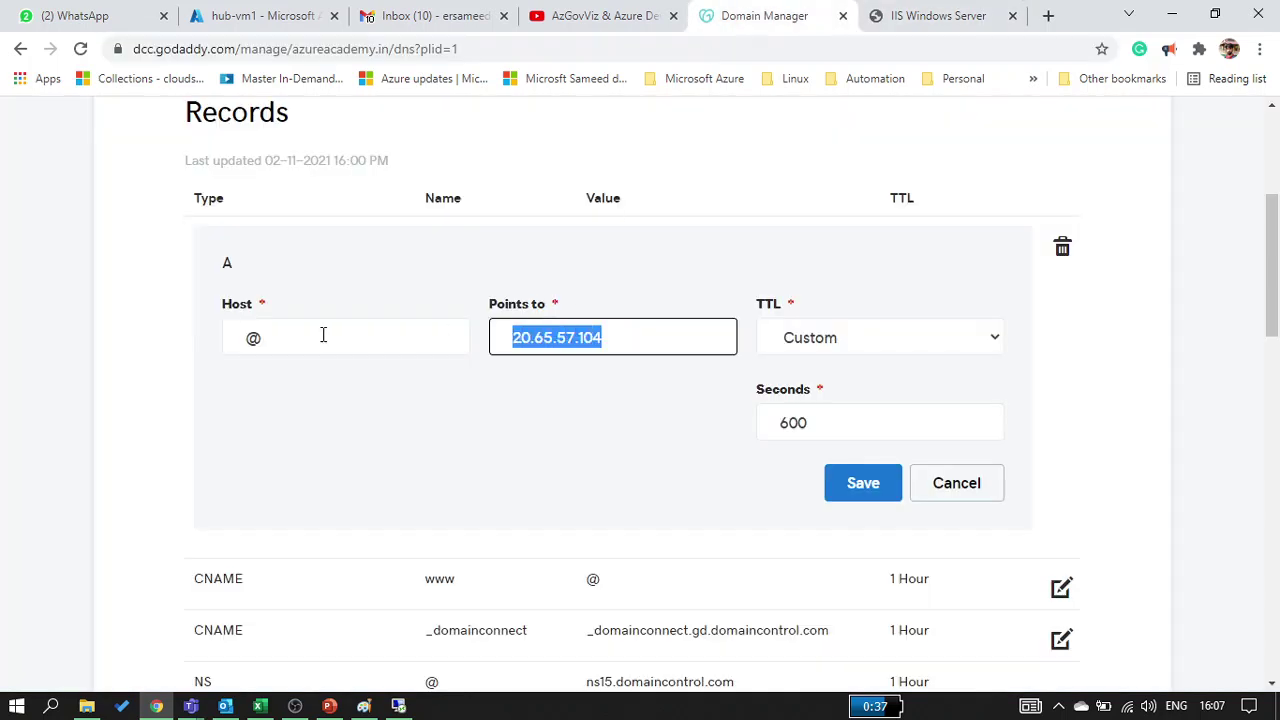
{"action": "key", "text": "ctrl+v"}
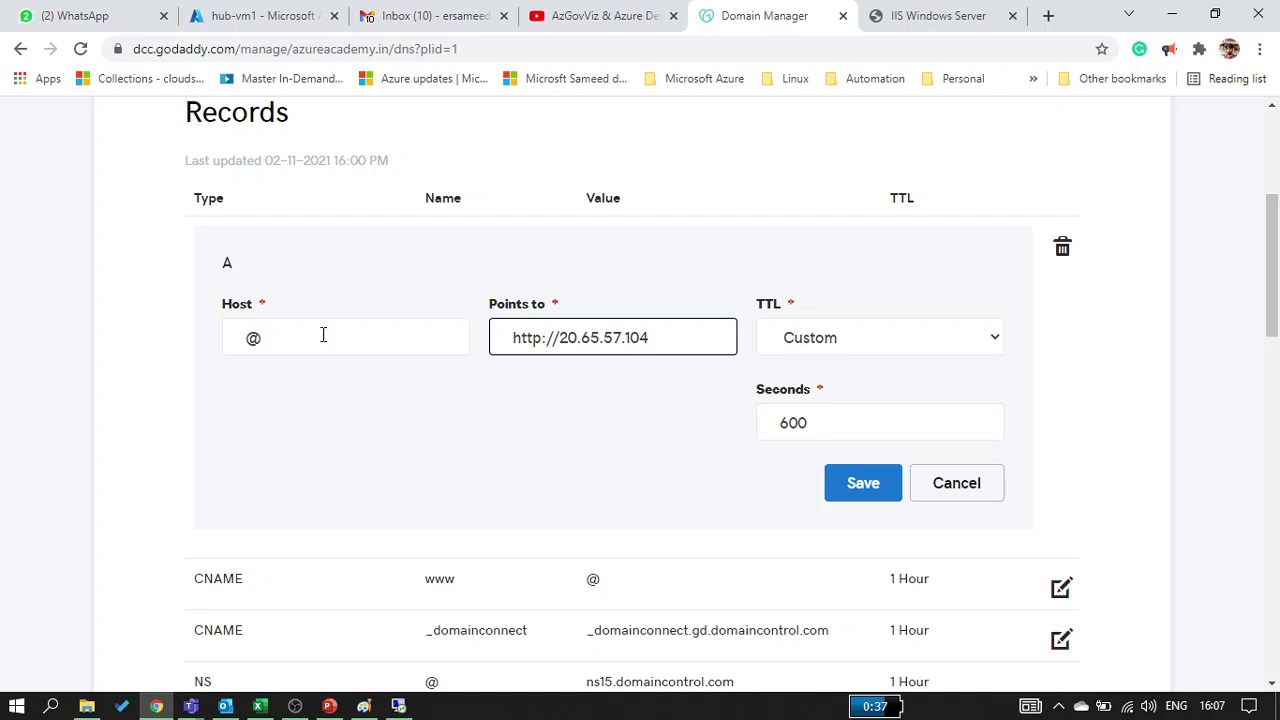
{"action": "key", "text": "Delete"}
{"action": "key", "text": "Delete"}
{"action": "key", "text": "Delete"}
{"action": "key", "text": "Delete"}
{"action": "key", "text": "Delete"}
{"action": "key", "text": "Delete"}
{"action": "key", "text": "Delete"}
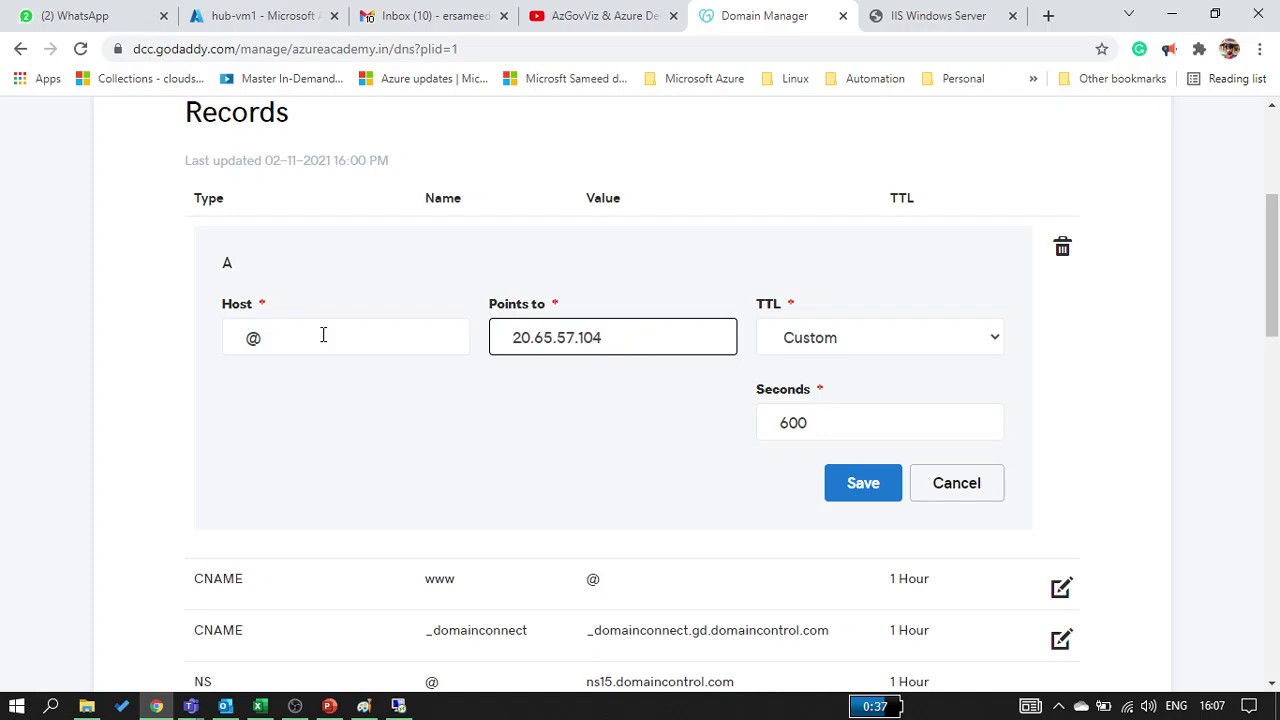
{"action": "left_click", "coordinate": [880, 491]}
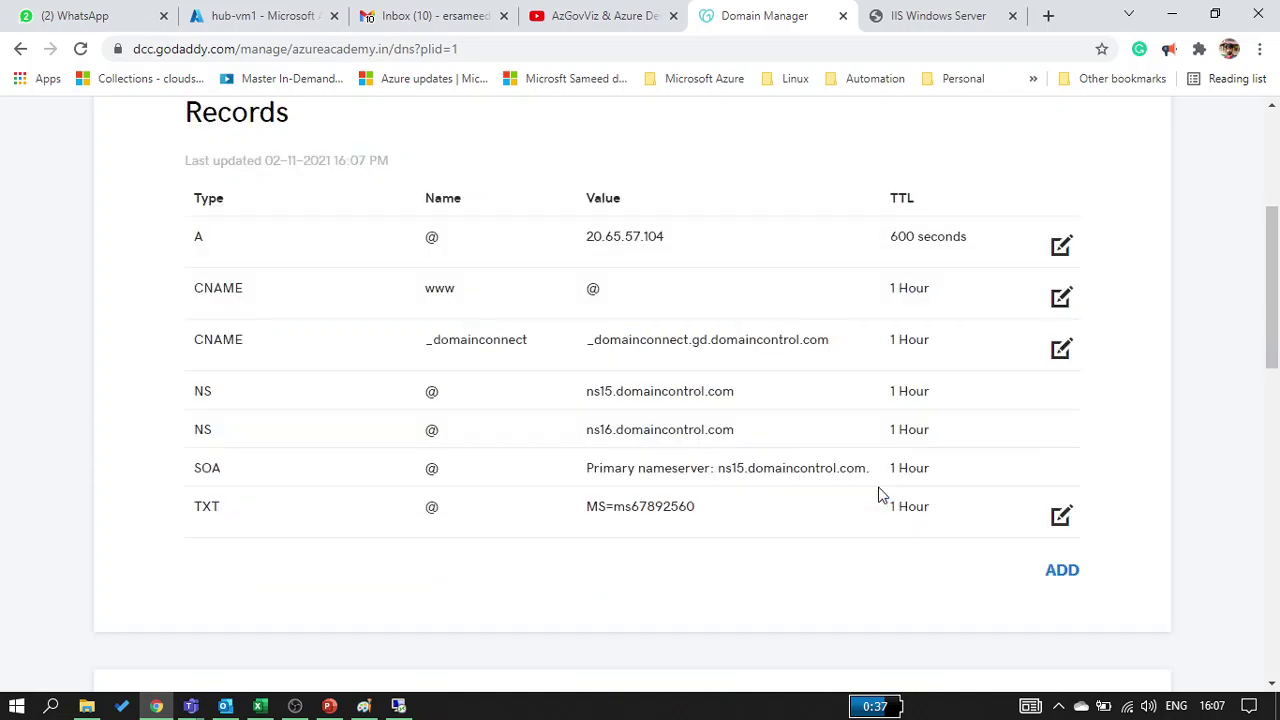
Reload azureacademy.in in an incognito window; it still shows the parked page
{"action": "scroll", "coordinate": [646, 297], "scroll_direction": "up", "scroll_amount": 3}
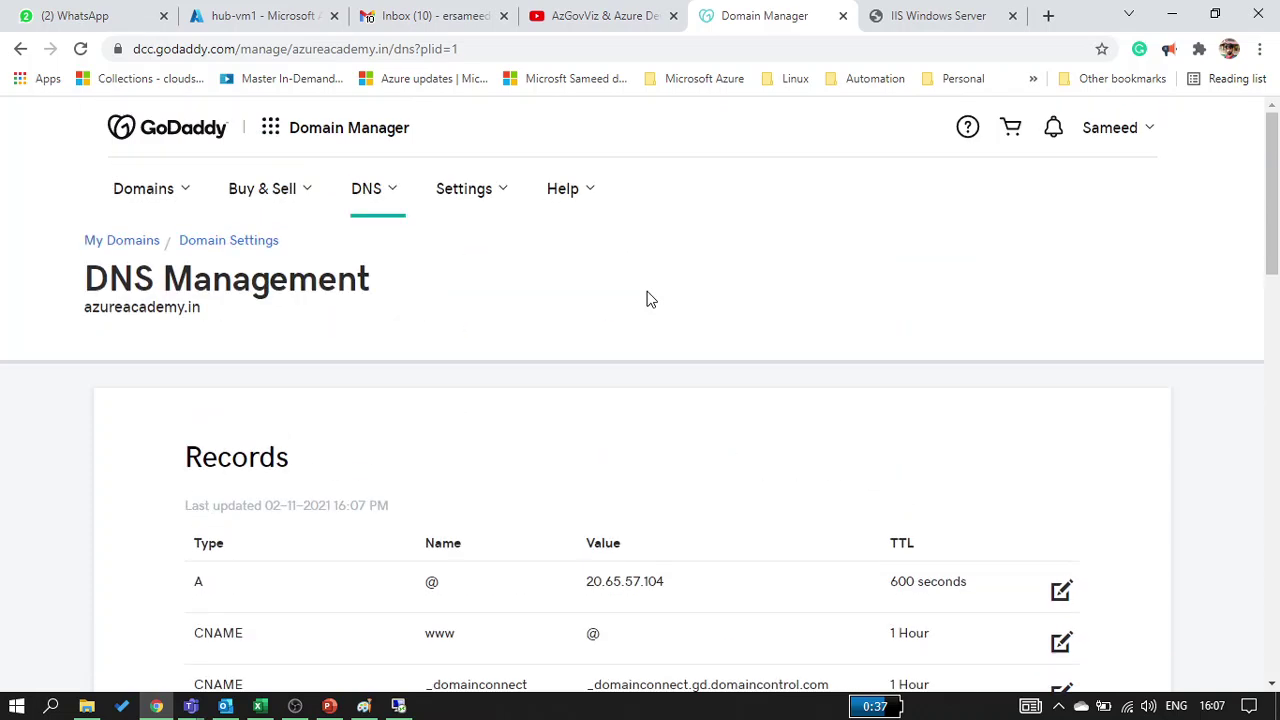
{"action": "double_click", "coordinate": [152, 306]}
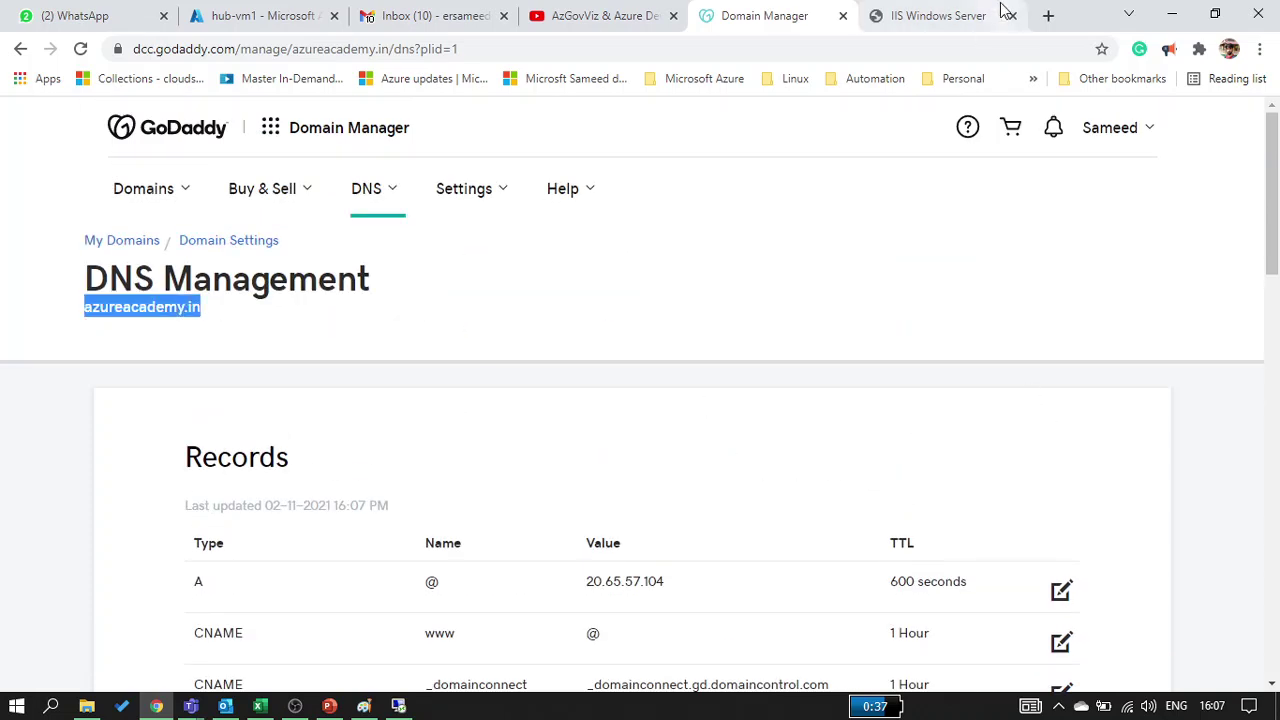
{"action": "left_click", "coordinate": [1263, 55]}
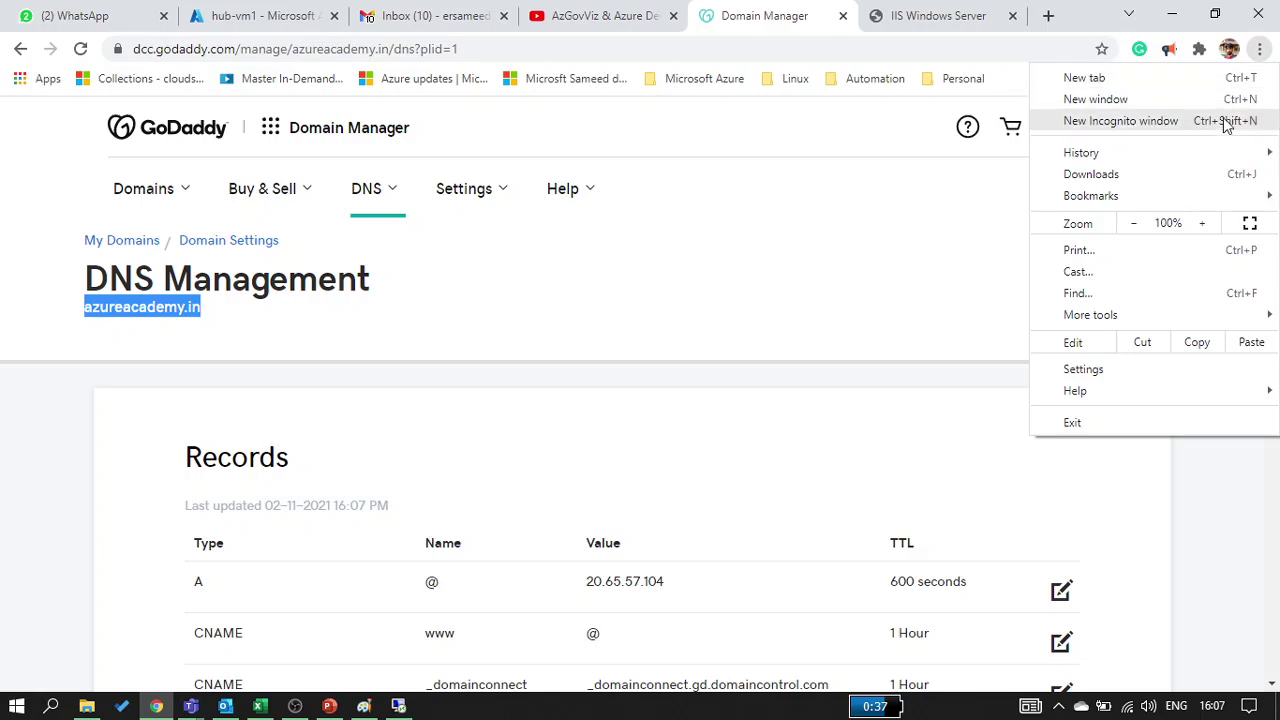
{"action": "left_click", "coordinate": [1223, 118]}
{"action": "key", "text": "ctrl+v"}
{"action": "key", "text": "Return"}
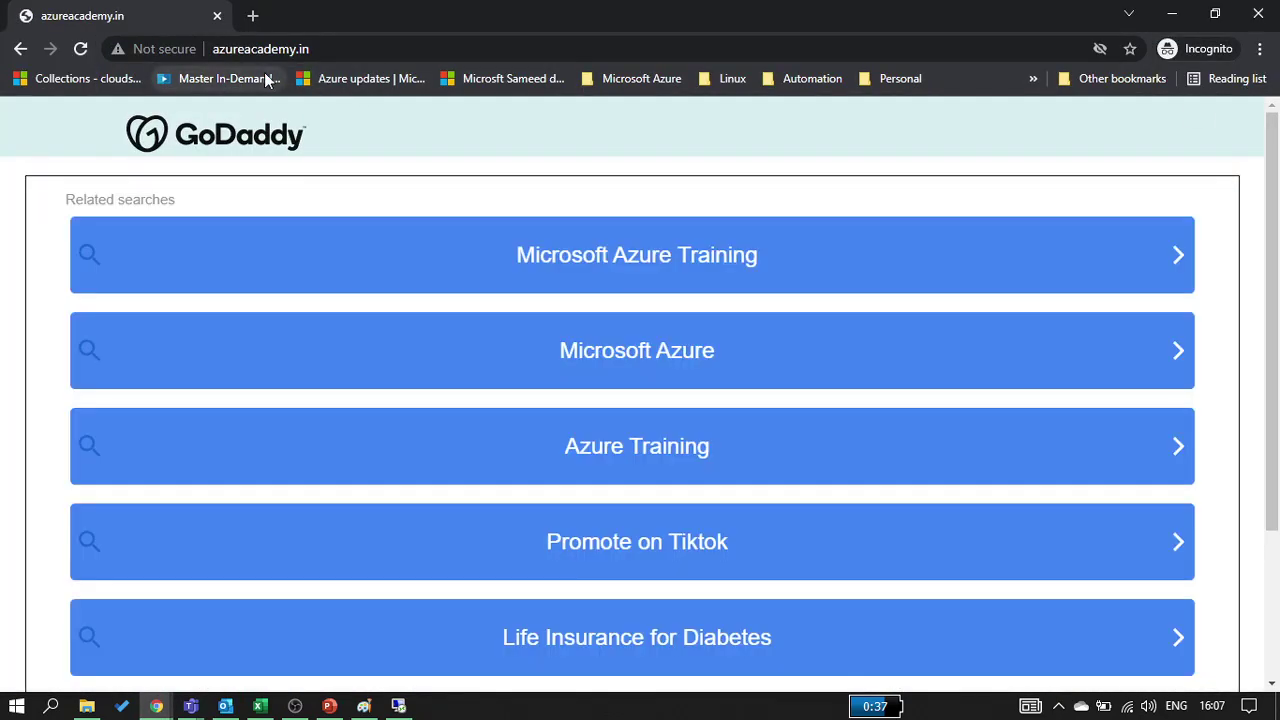
{"action": "left_click", "coordinate": [218, 20]}
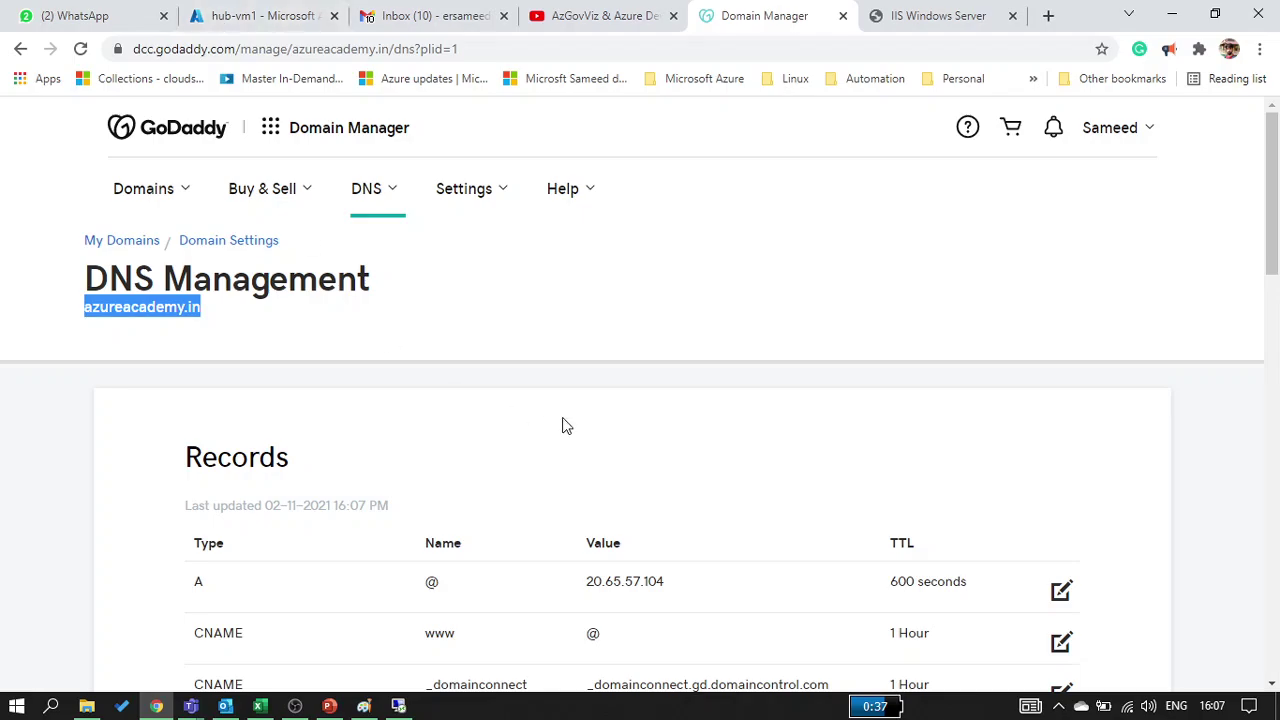
{"action": "key", "text": "super+Tab"}
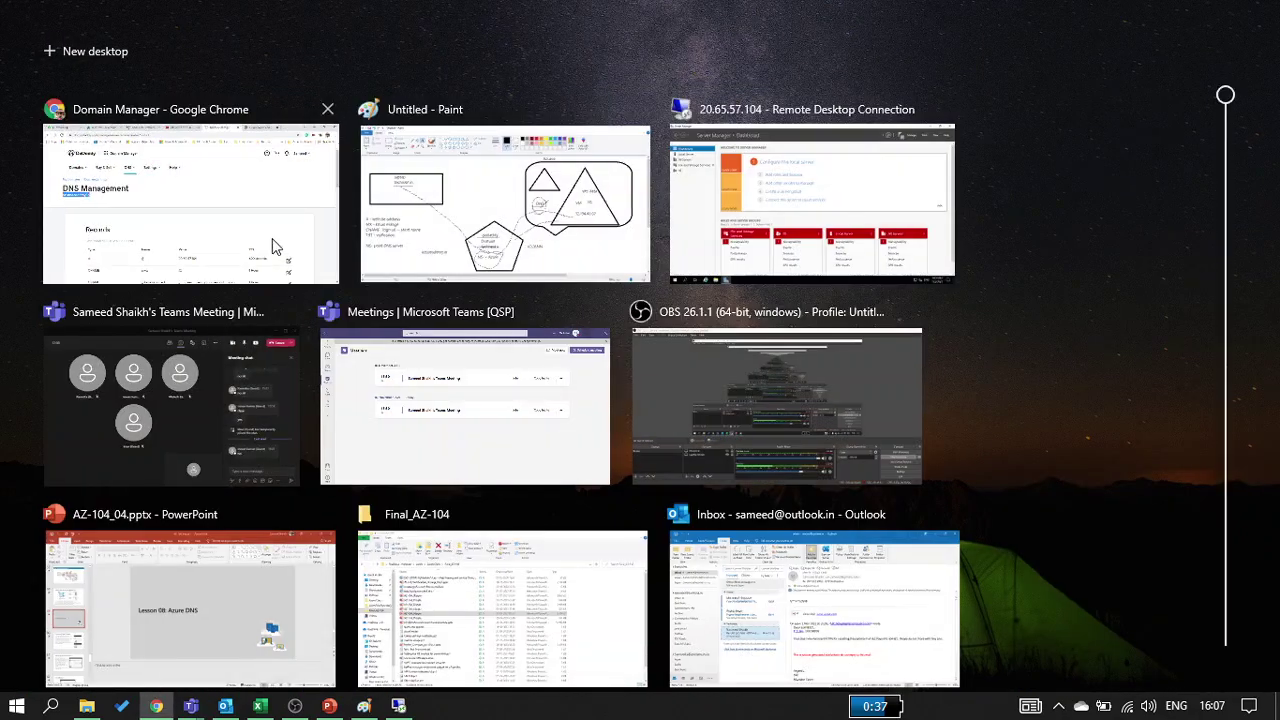
Change the @ A record's TTL from 600 to 3600 seconds (1 Hour) and save
{"action": "left_click", "coordinate": [277, 246]}
{"action": "scroll", "coordinate": [634, 274], "scroll_direction": "down", "scroll_amount": 5}
{"action": "scroll", "coordinate": [634, 274], "scroll_direction": "down", "scroll_amount": 2}
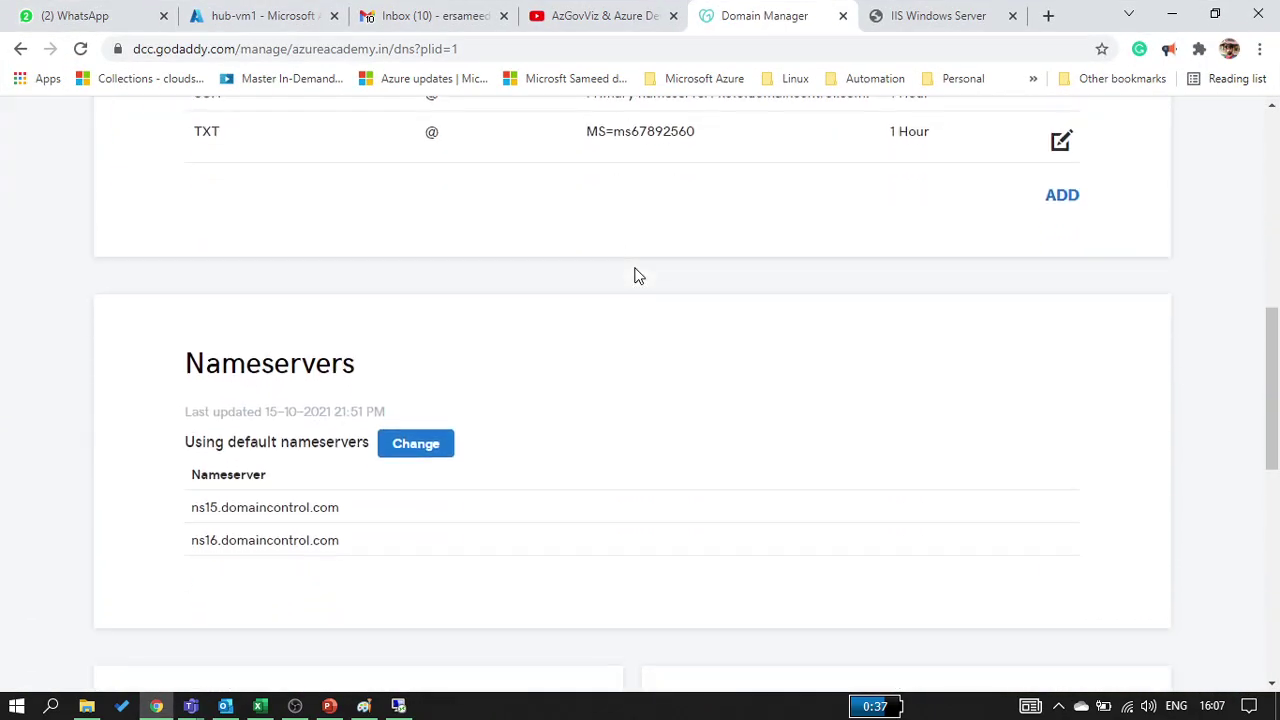
{"action": "scroll", "coordinate": [634, 274], "scroll_direction": "up", "scroll_amount": 2}
{"action": "scroll", "coordinate": [636, 268], "scroll_direction": "up", "scroll_amount": 3}
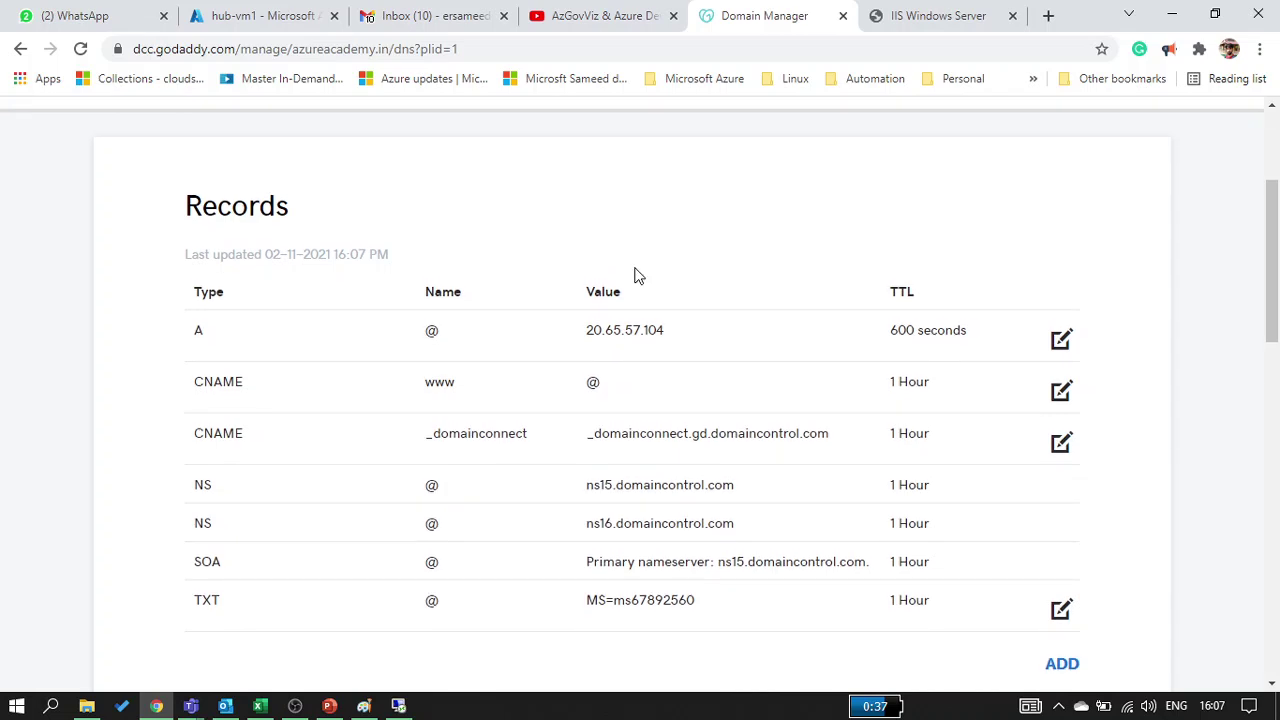
{"action": "left_click", "coordinate": [1061, 342]}
{"action": "left_click", "coordinate": [827, 518]}
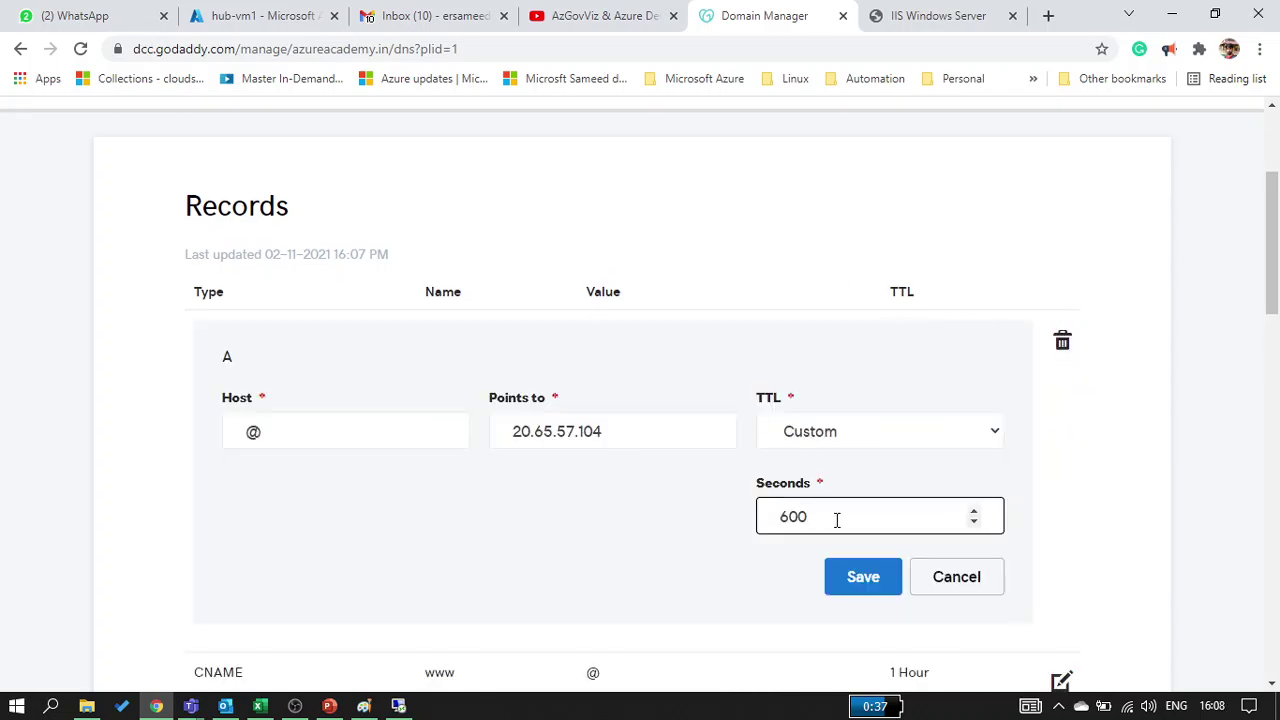
{"action": "left_click_drag", "start_coordinate": [837, 519], "coordinate": [702, 525]}
{"action": "type", "text": "3600"}
{"action": "left_click", "coordinate": [836, 577]}
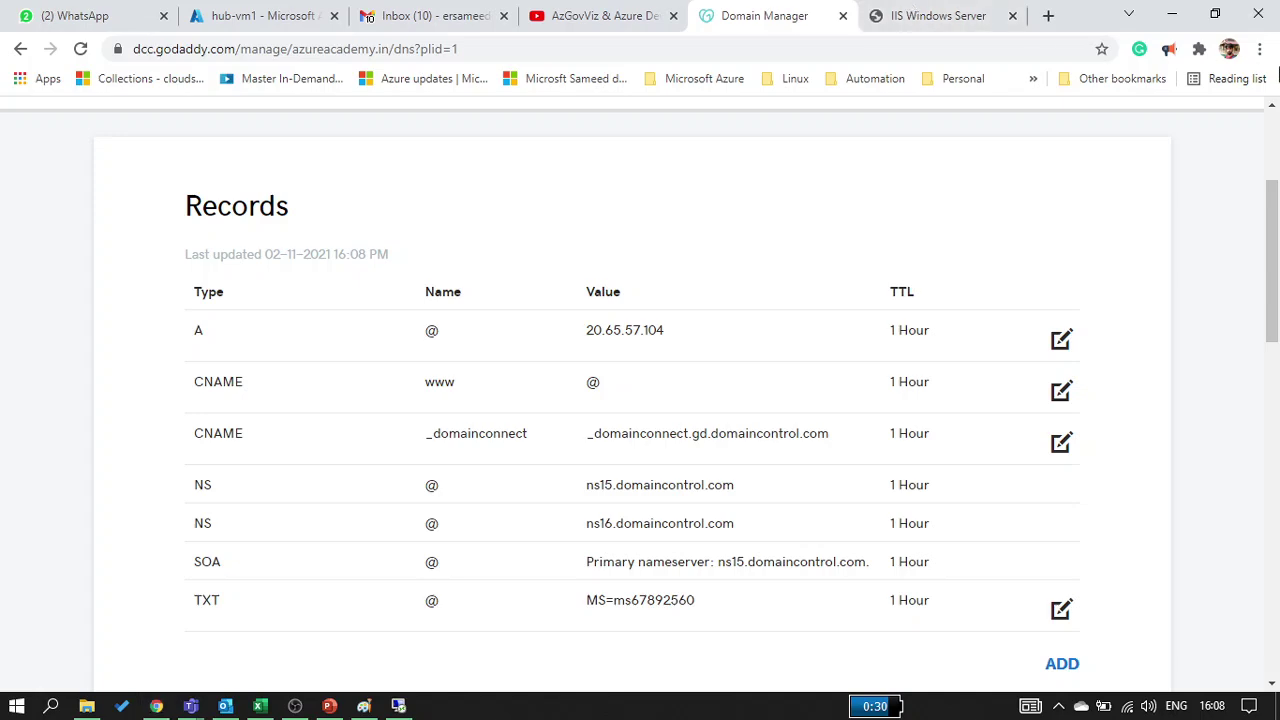
{"action": "left_click", "coordinate": [1260, 49]}
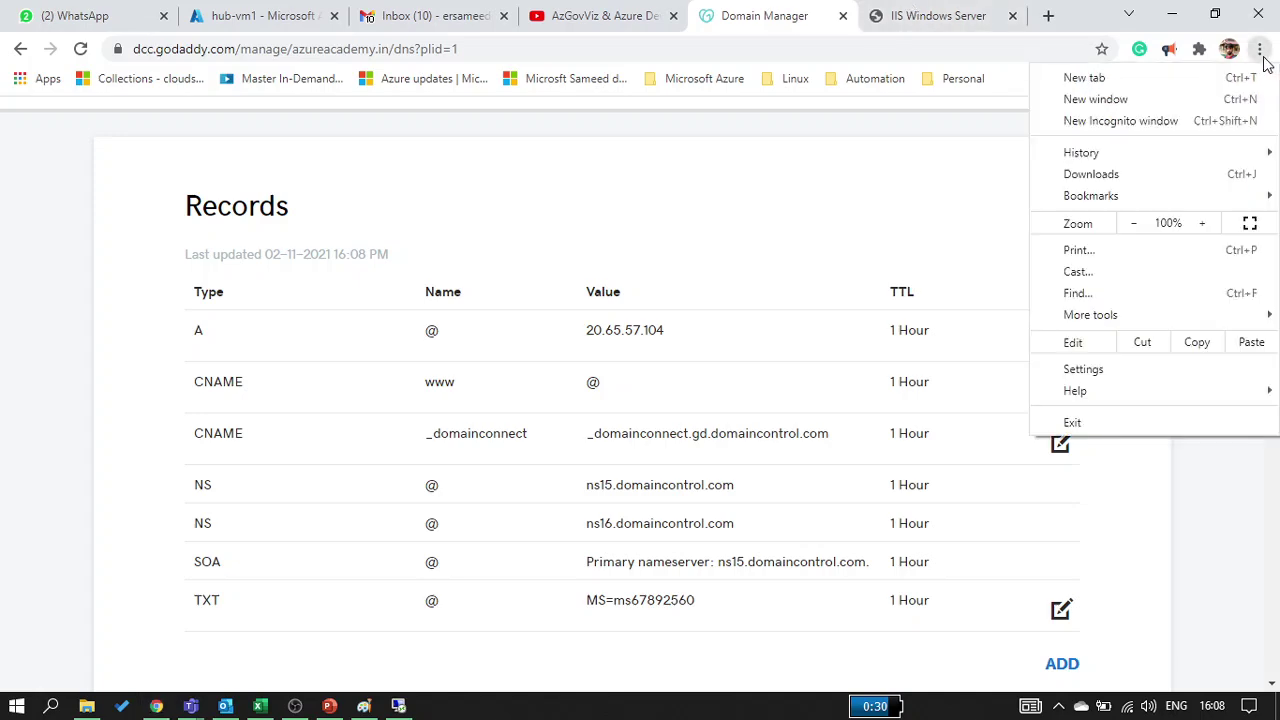
Load azureacademy.in in a new incognito window, now showing the IIS welcome page
{"action": "left_click", "coordinate": [1219, 124]}
{"action": "key", "text": "ctrl+v"}
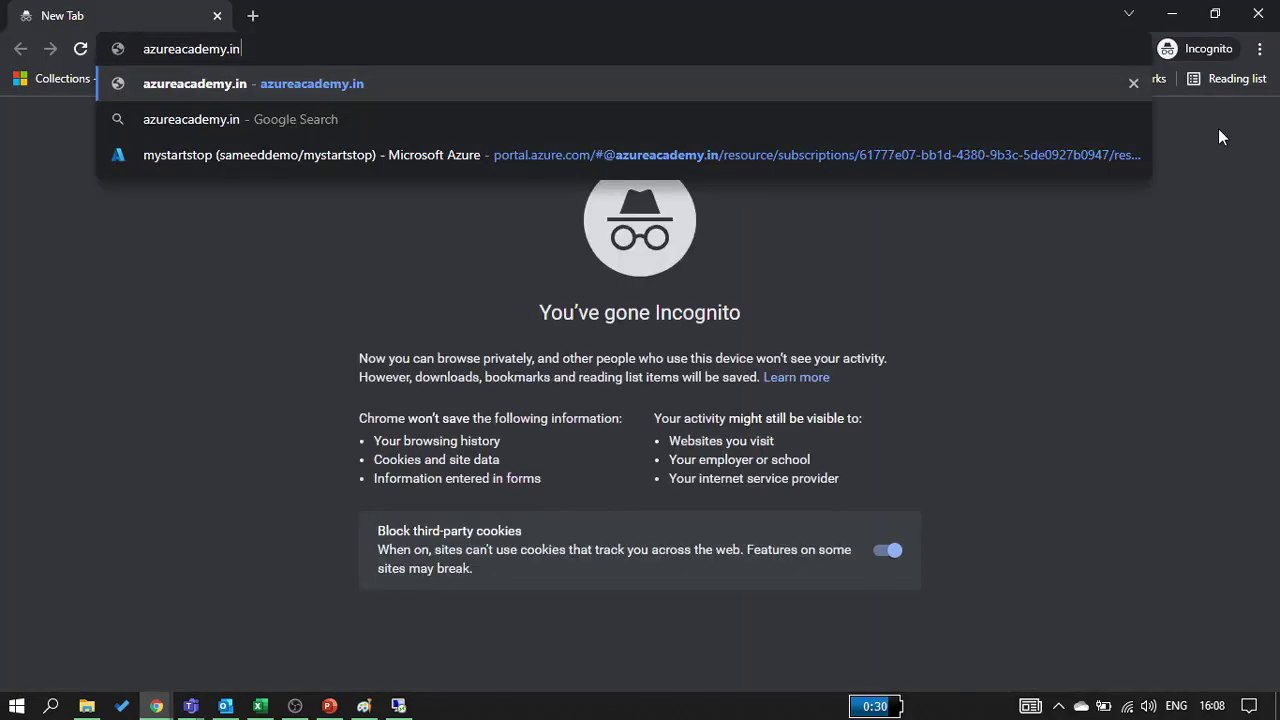
{"action": "key", "text": "Return"}
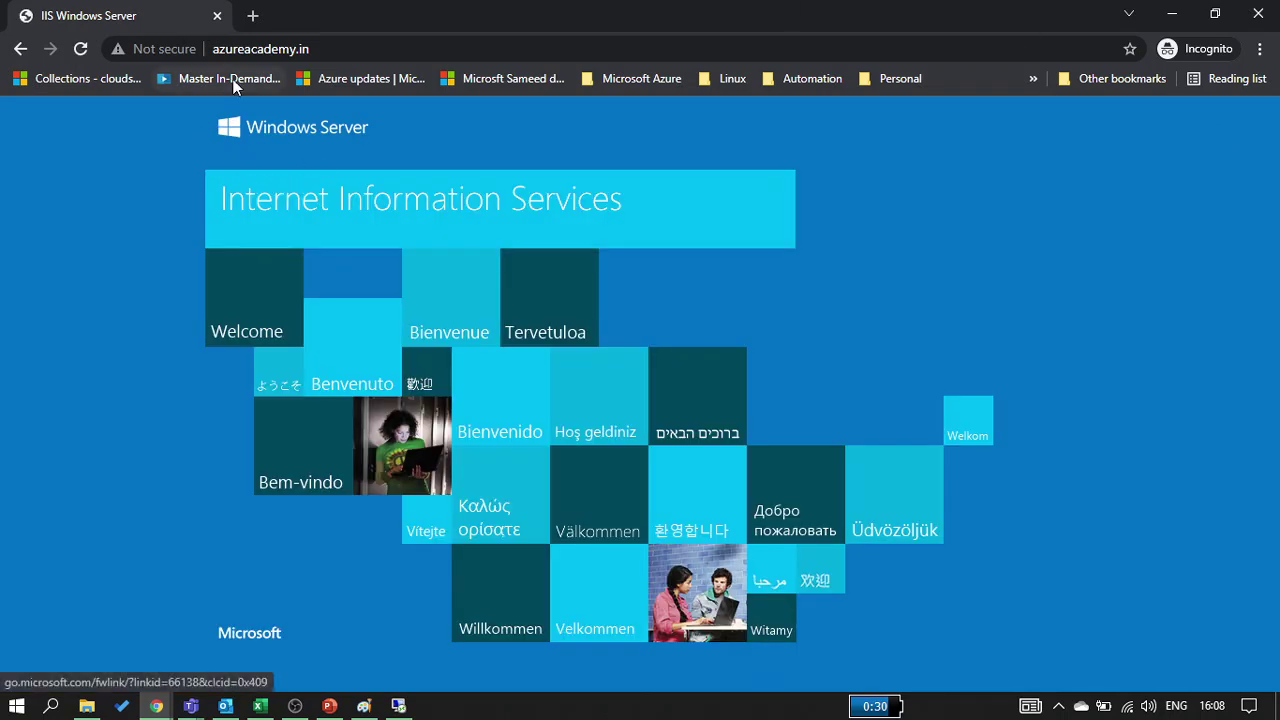
{"action": "left_click", "coordinate": [258, 52]}
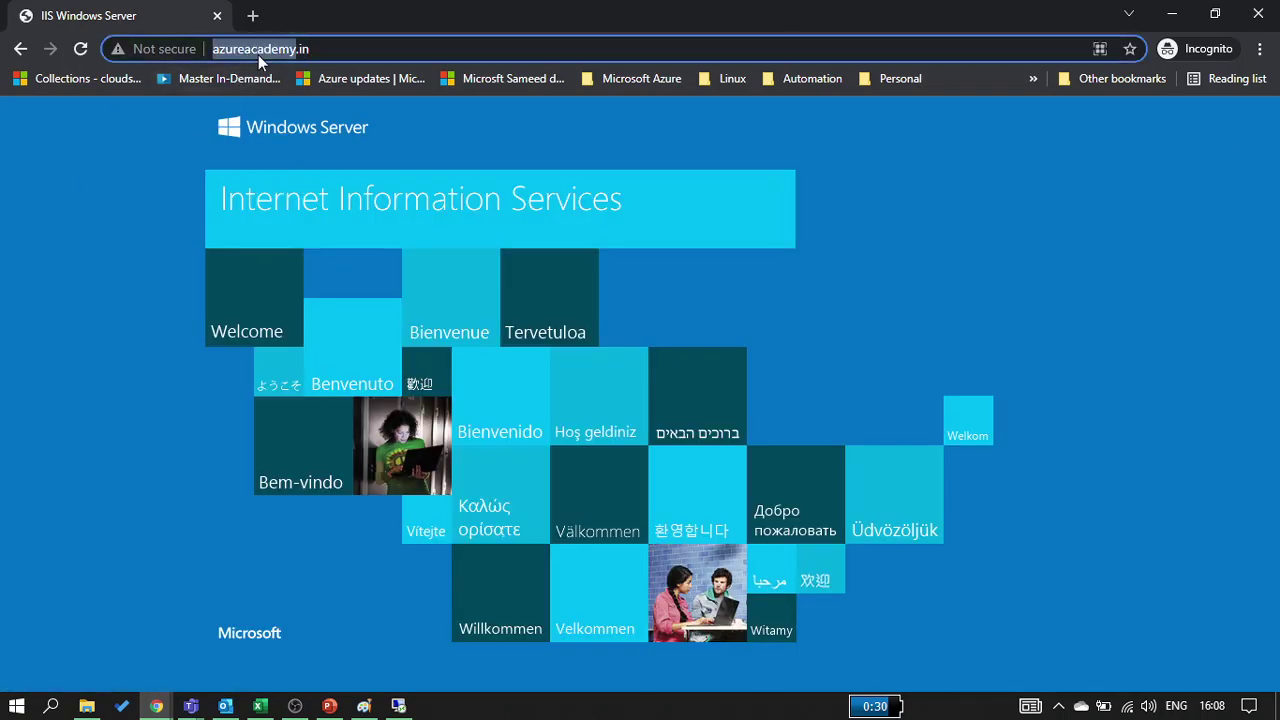
{"action": "left_click", "coordinate": [125, 393]}
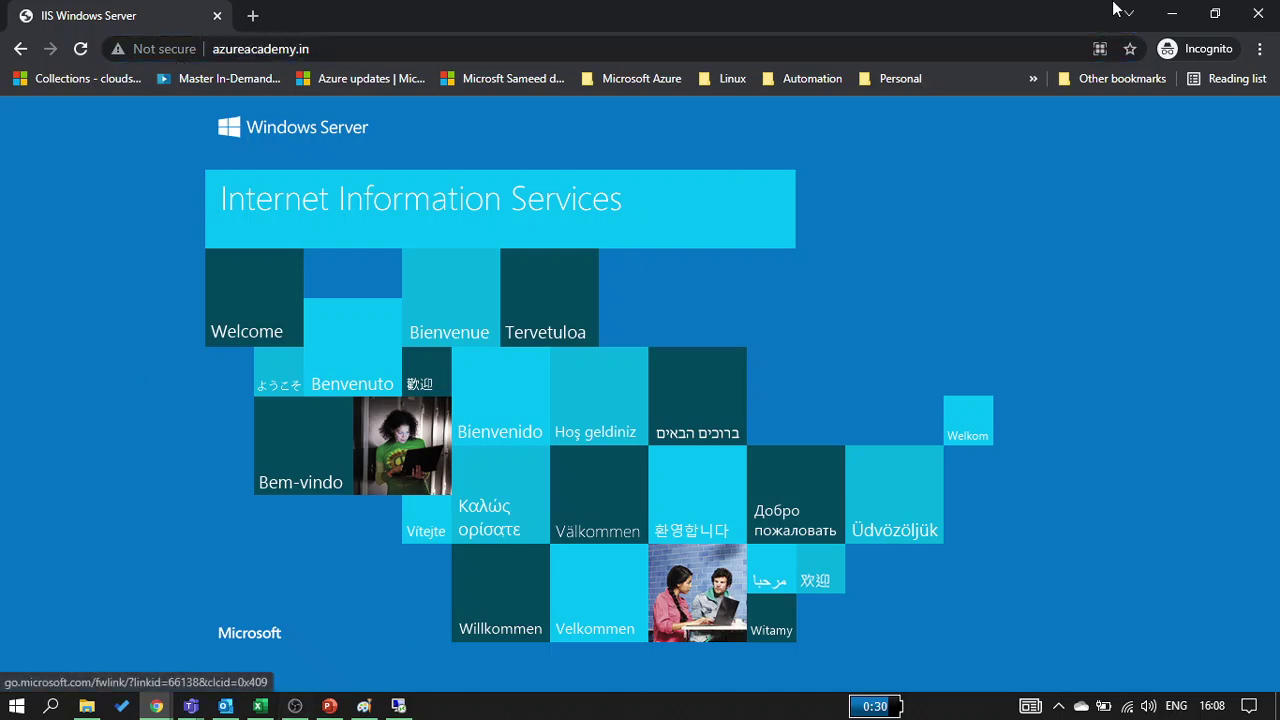
Compare with hub-vm1's public IP and the IP-opened IIS page, then return to the Paint diagram
{"action": "left_click", "coordinate": [1172, 16]}
{"action": "left_click", "coordinate": [263, 18]}
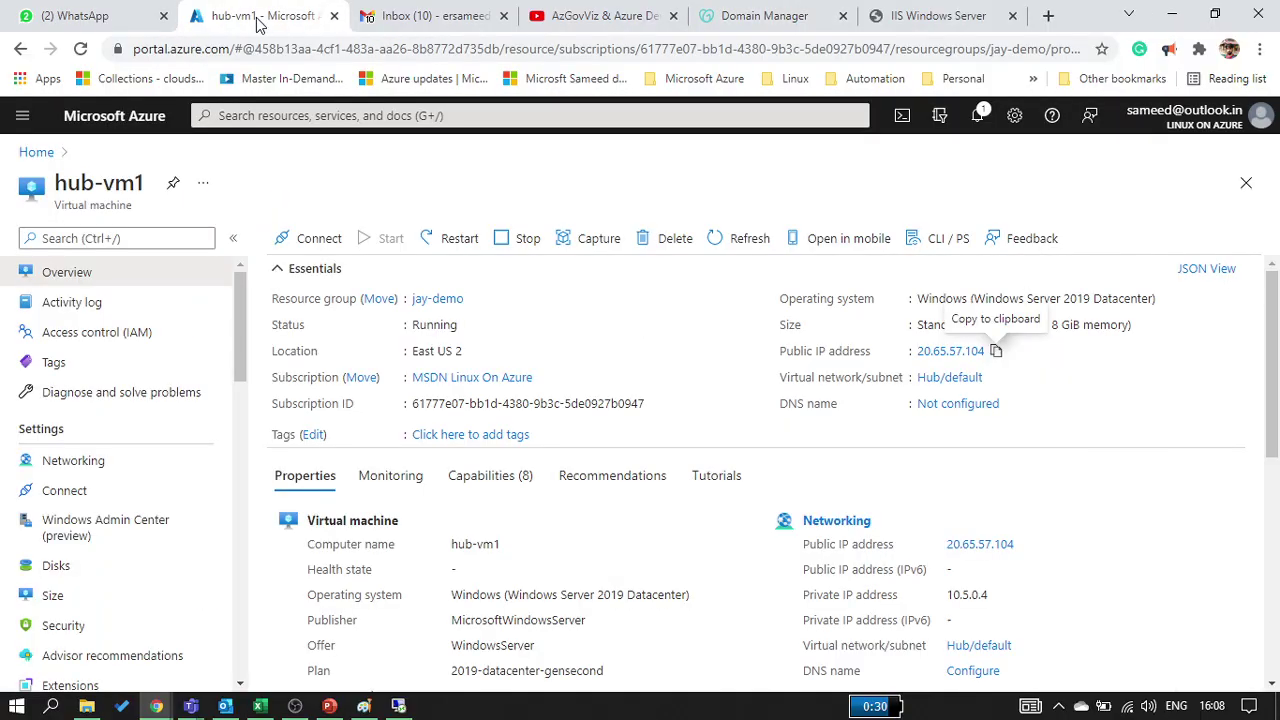
{"action": "left_click", "coordinate": [995, 351]}
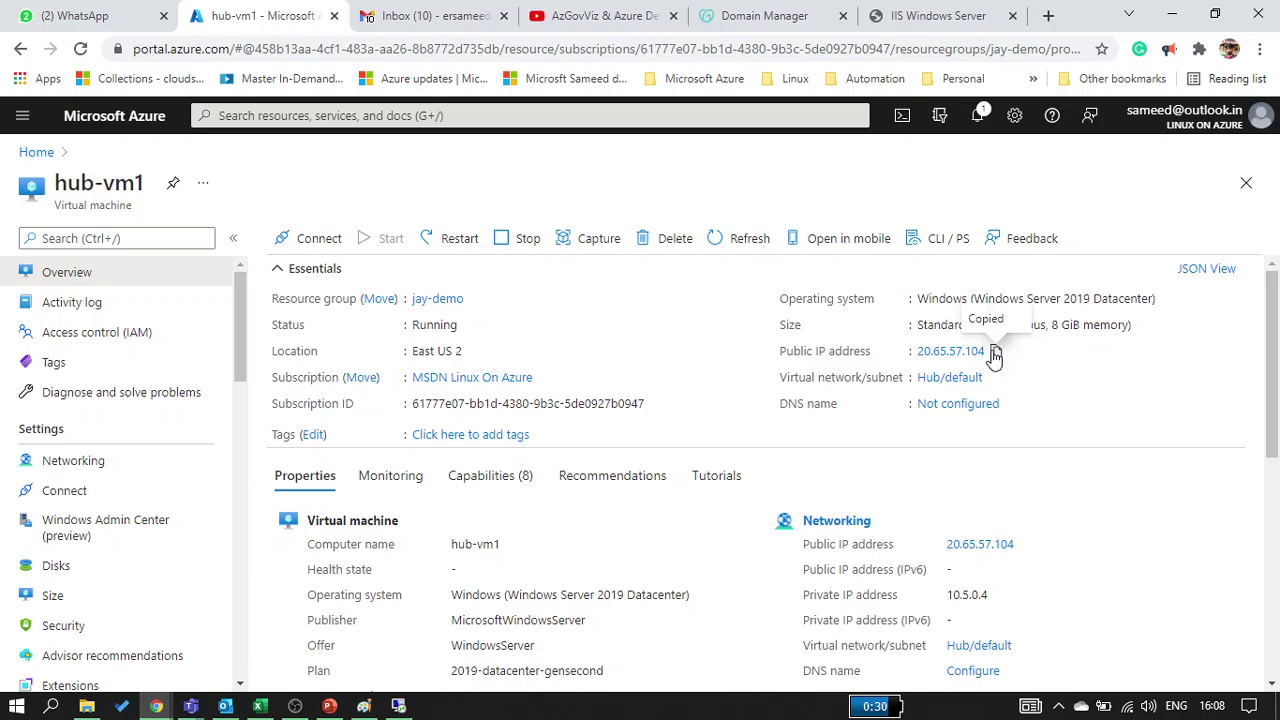
{"action": "left_click", "coordinate": [900, 18]}
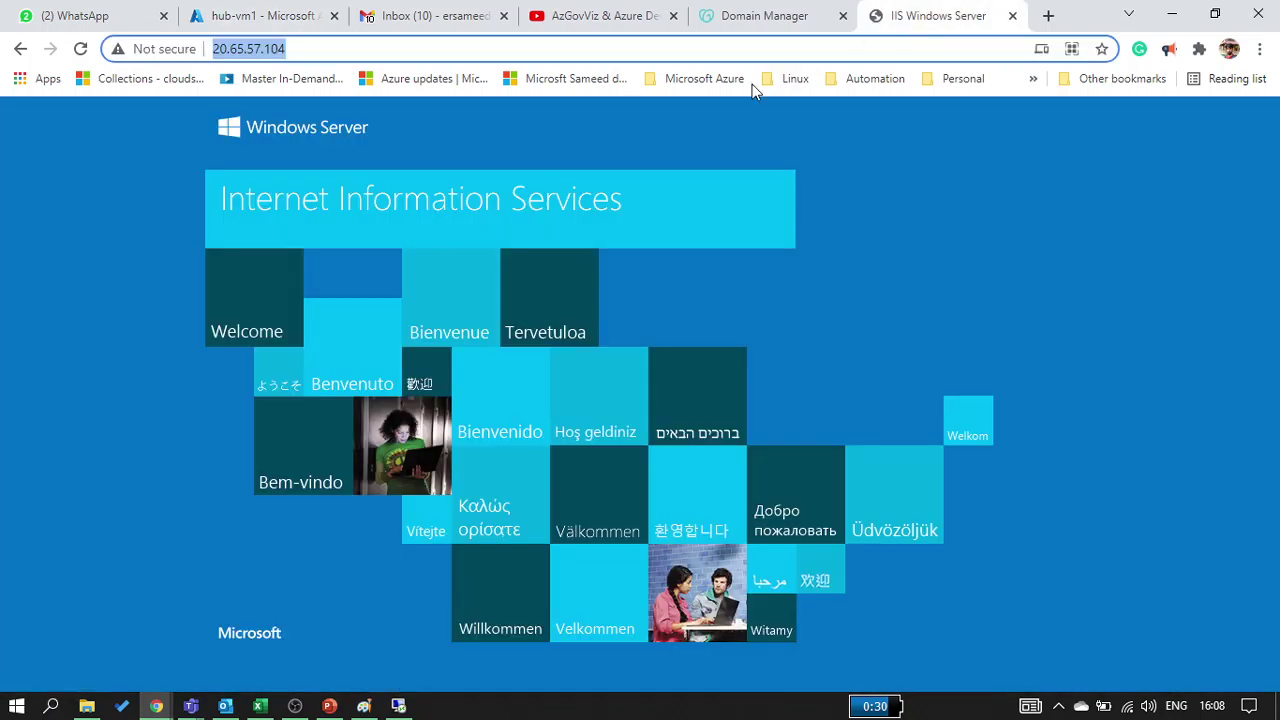
{"action": "left_click", "coordinate": [180, 343]}
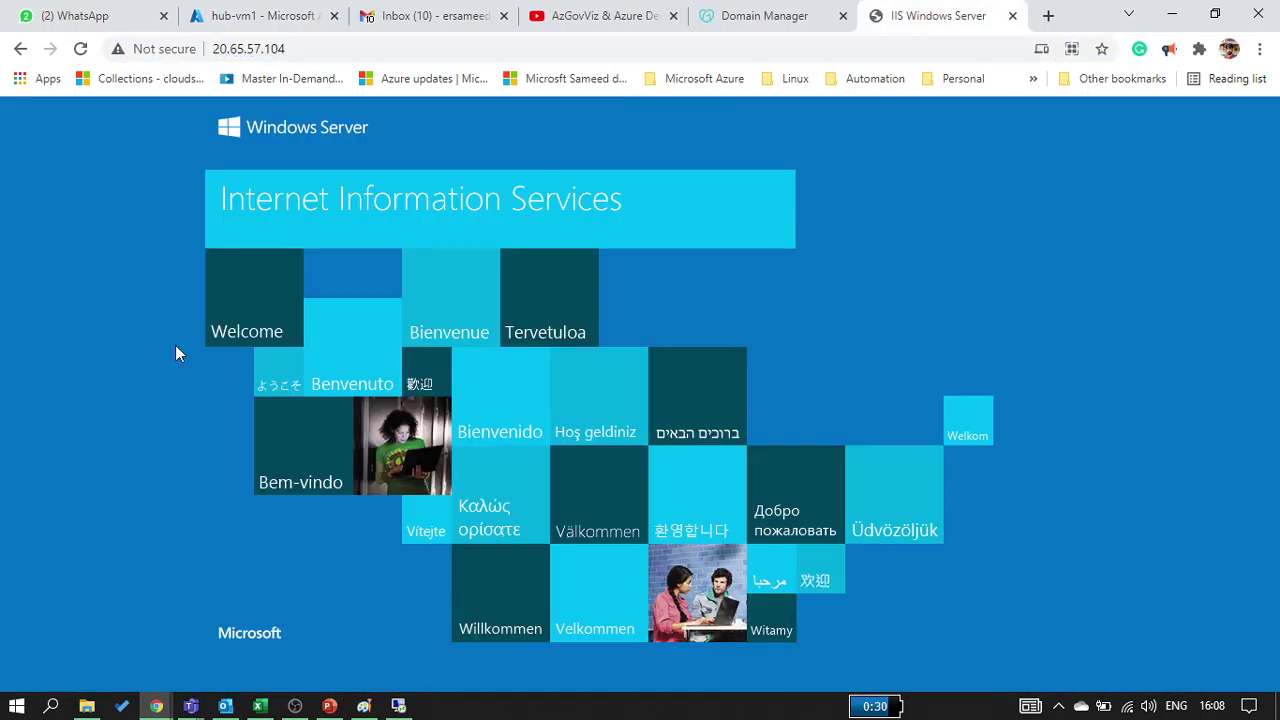
{"action": "left_click", "coordinate": [399, 706]}
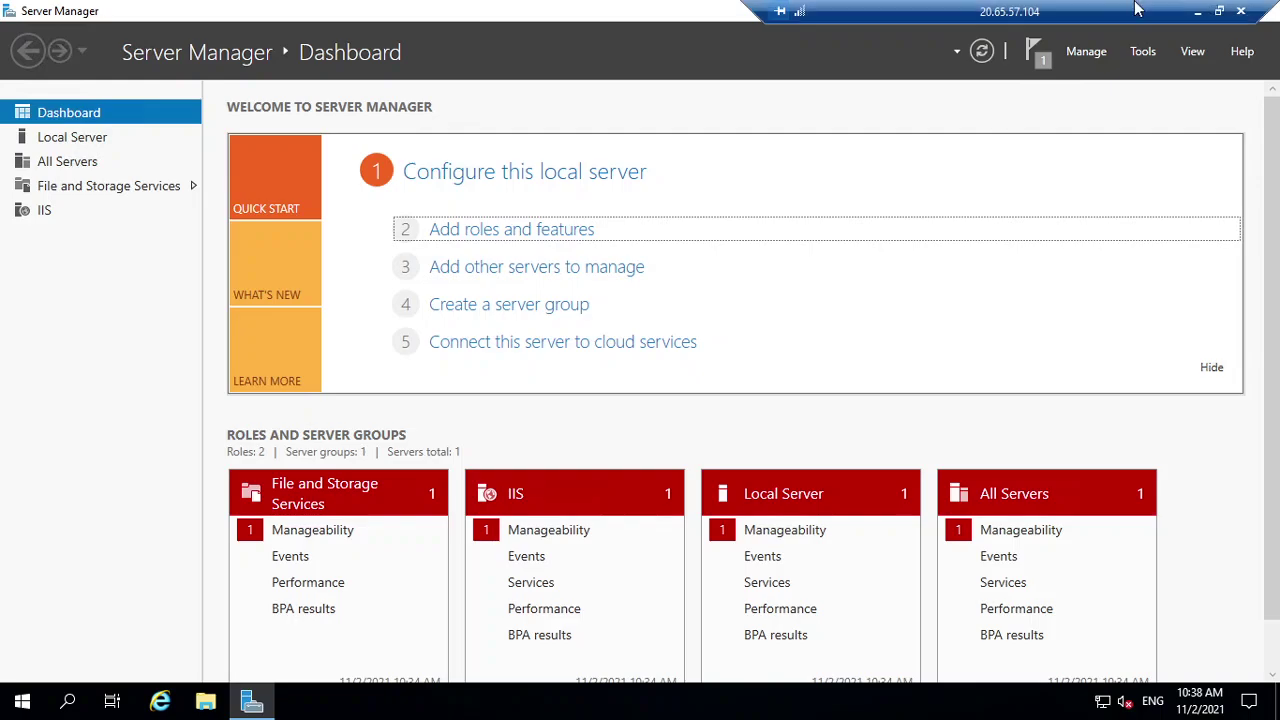
{"action": "left_click", "coordinate": [1196, 14]}
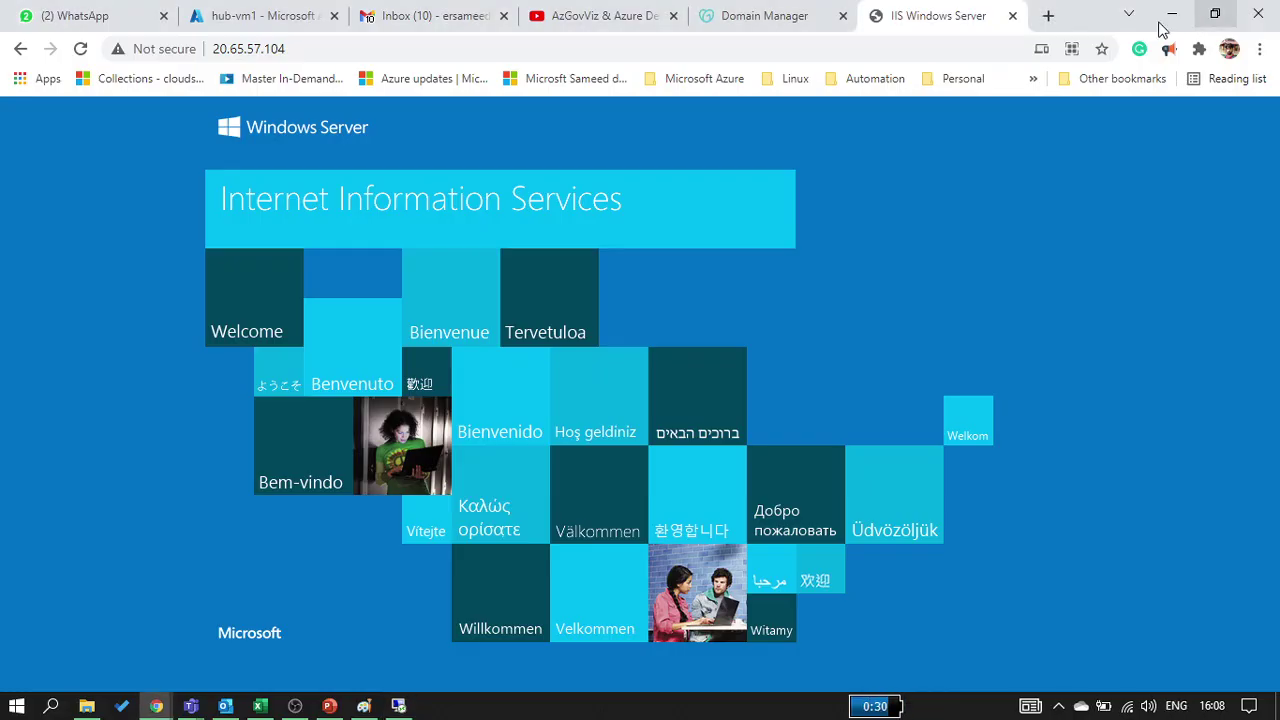
{"action": "left_click", "coordinate": [364, 706]}
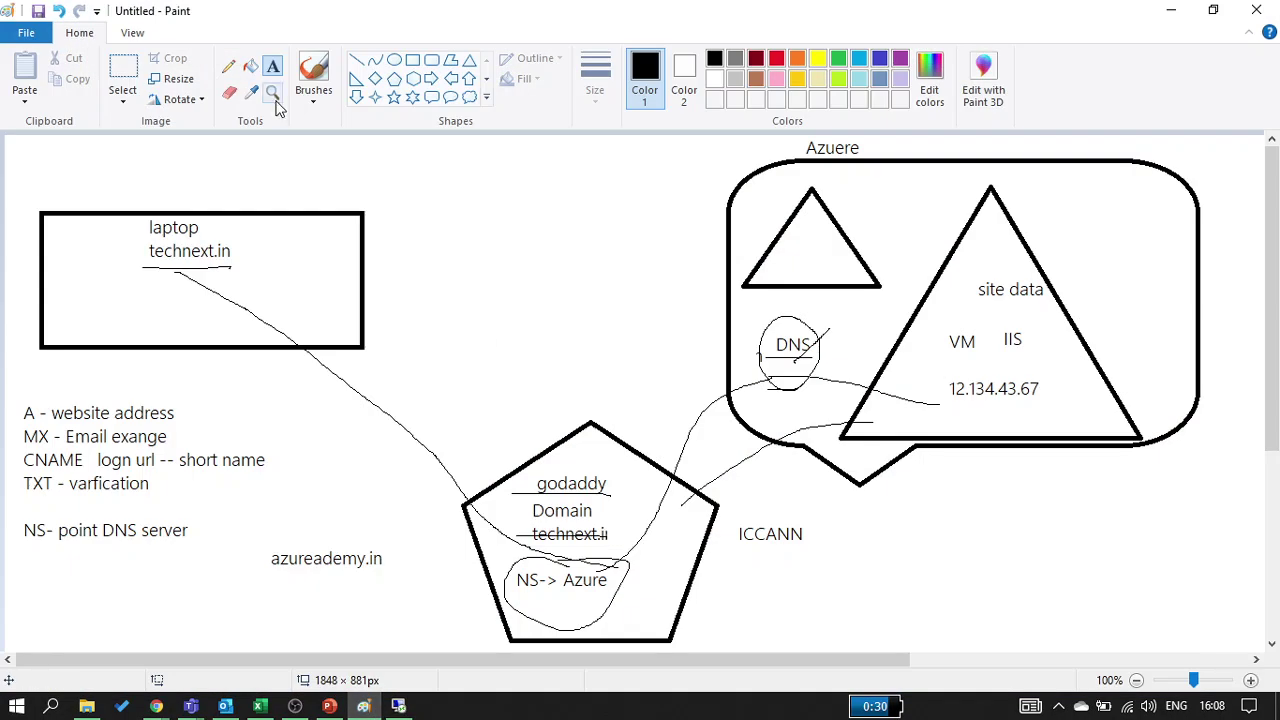
Add a 'DNS A' label beside NS-> Azure and type 'azureacademy.in' below ICCANN
{"action": "key", "text": "ctrl+z"}
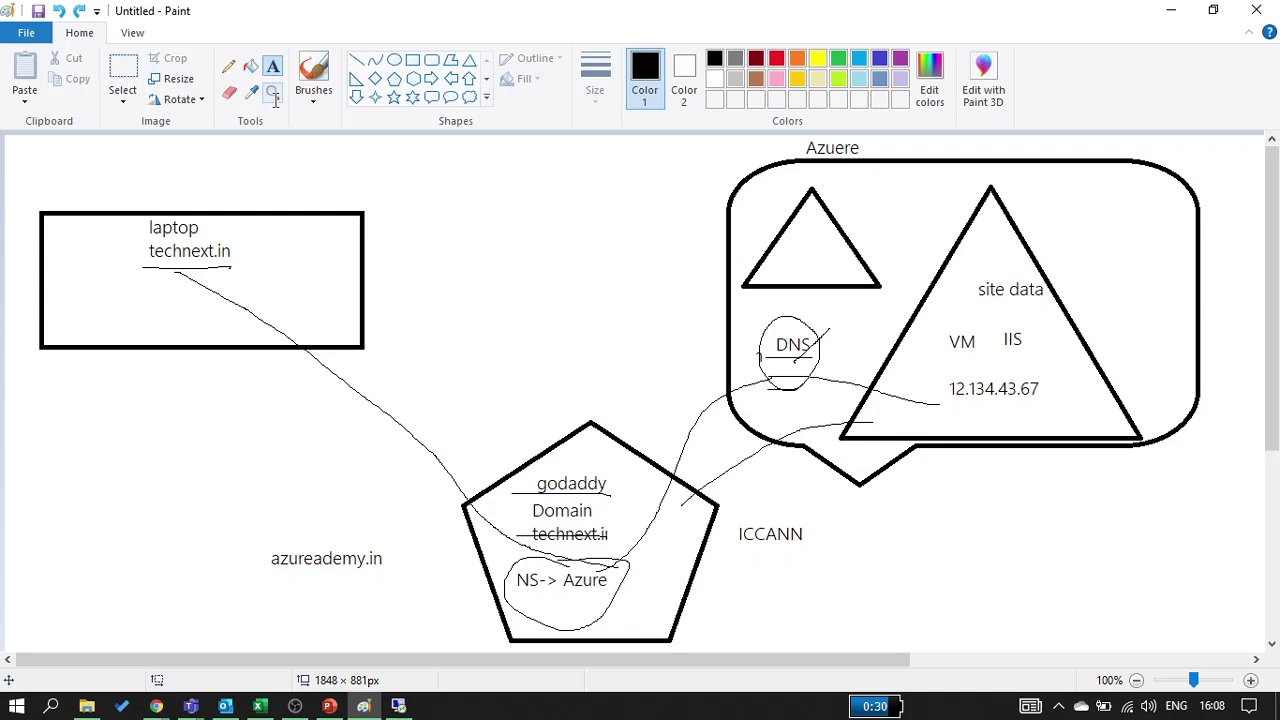
{"action": "key", "text": "ctrl+y"}
{"action": "key", "text": "ctrl+y"}
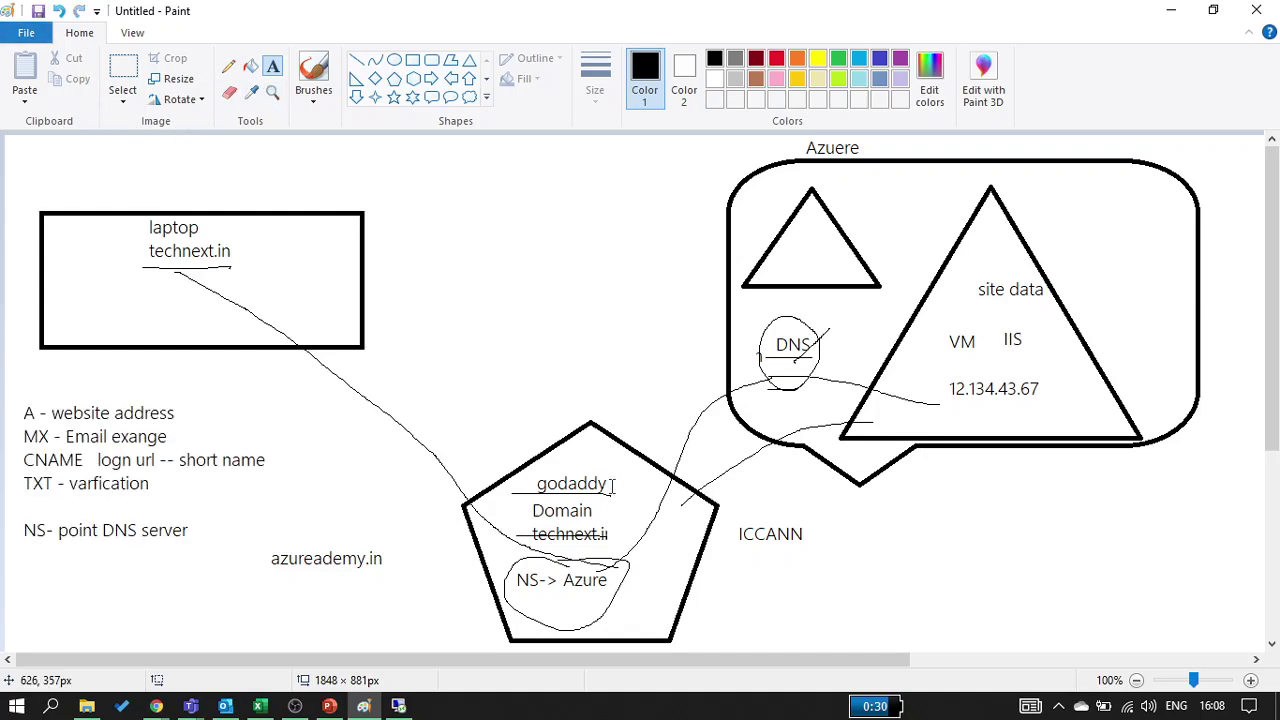
{"action": "left_click", "coordinate": [627, 585]}
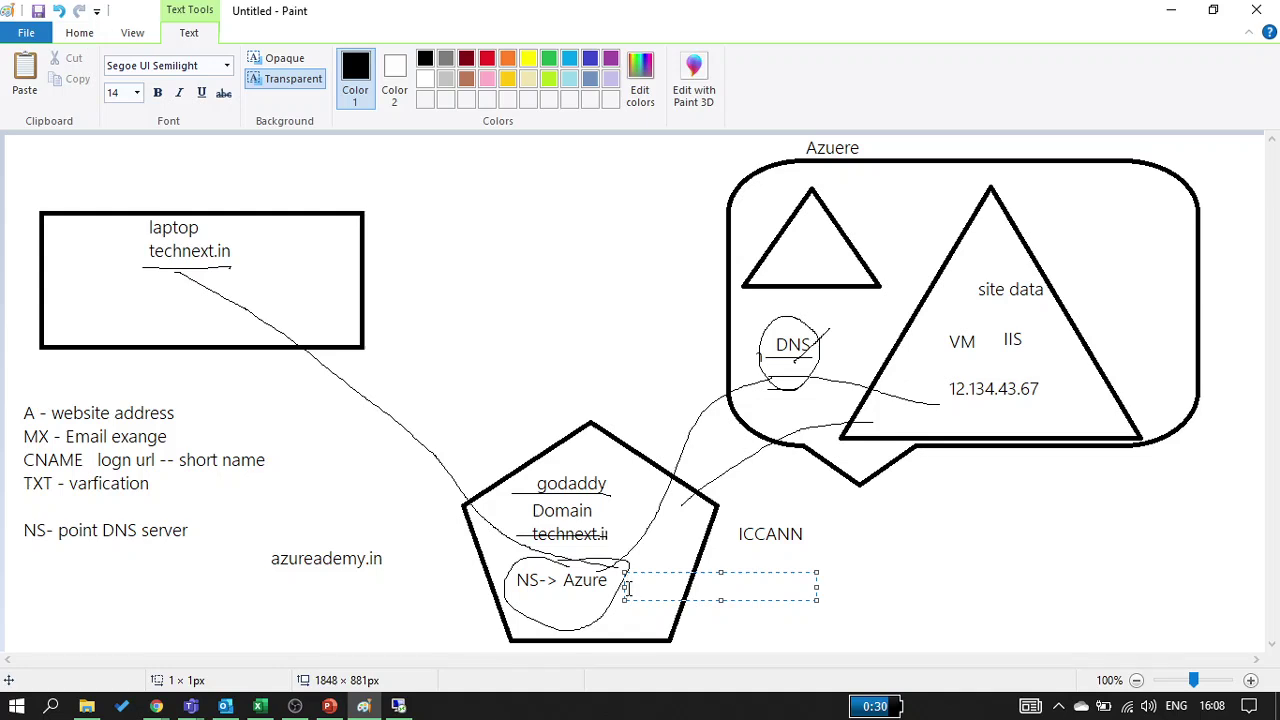
{"action": "type", "text": "DNS"}
{"action": "type", "text": "A"}
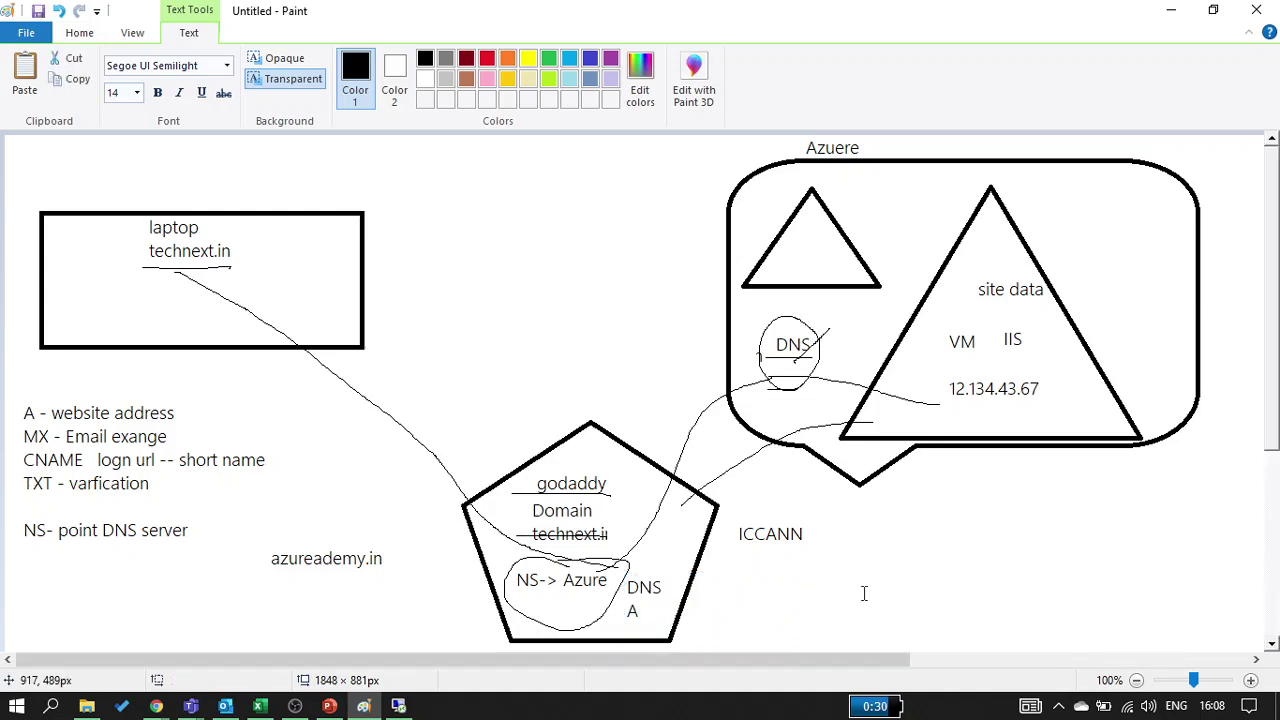
{"action": "left_click", "coordinate": [820, 591]}
{"action": "left_click", "coordinate": [817, 590]}
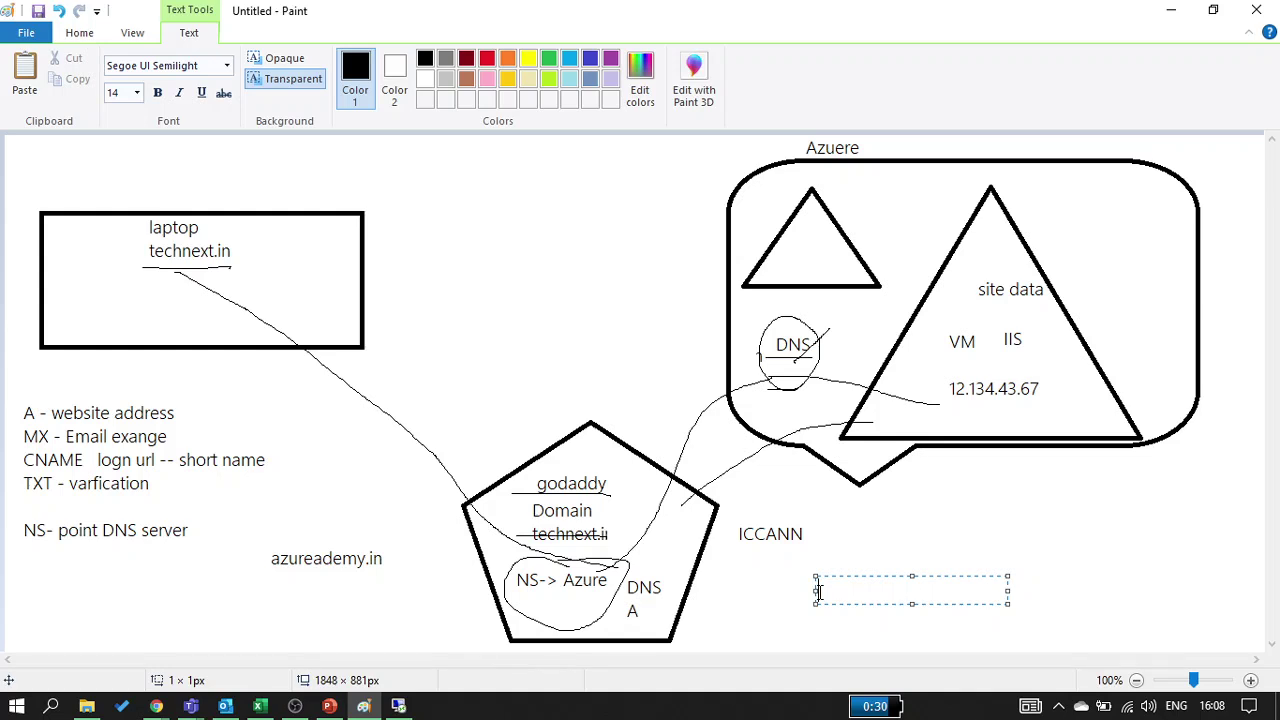
{"action": "type", "text": "azureacademy"}
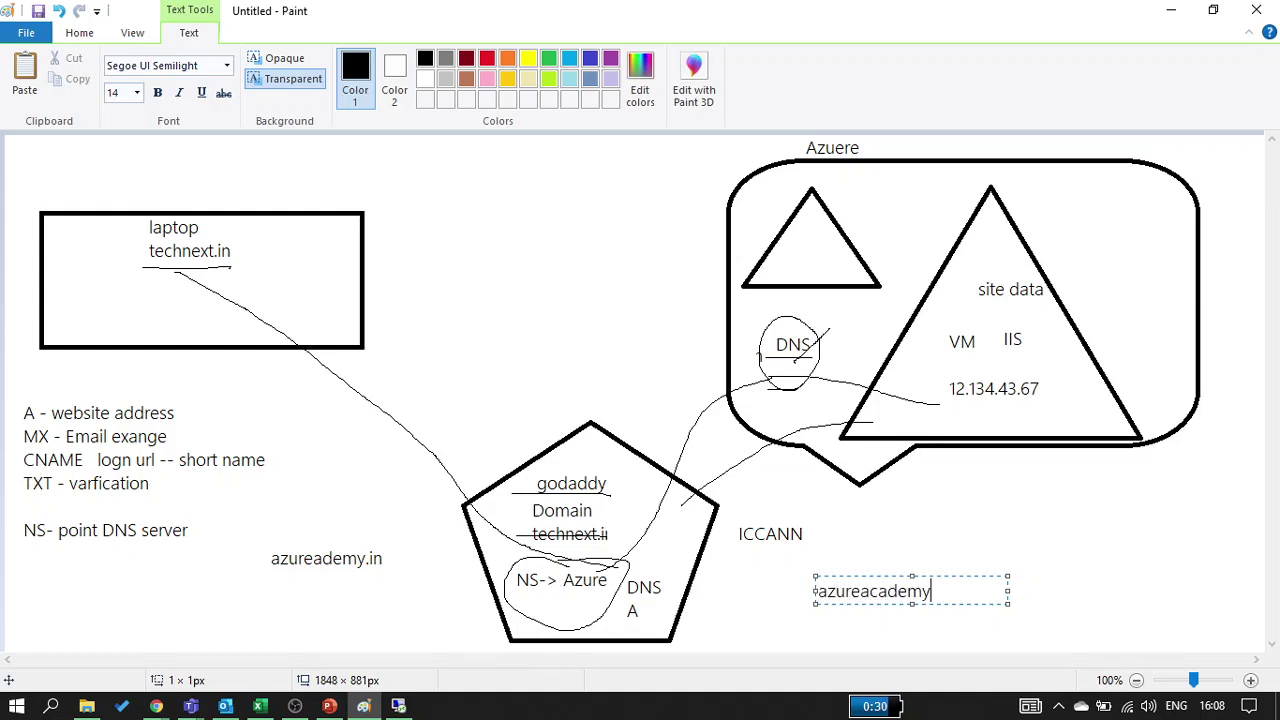
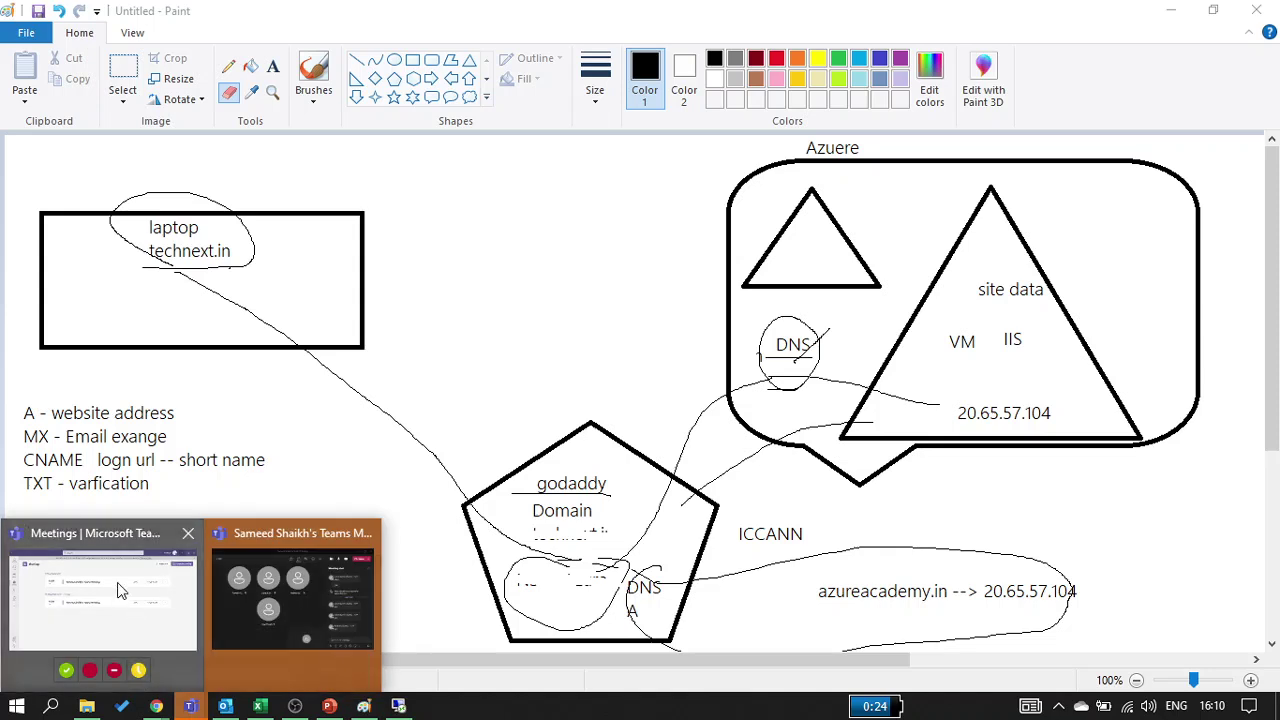
Bring the ongoing Teams meeting chat up over the Paint DNS diagram
{"action": "left_click", "coordinate": [252, 601]}
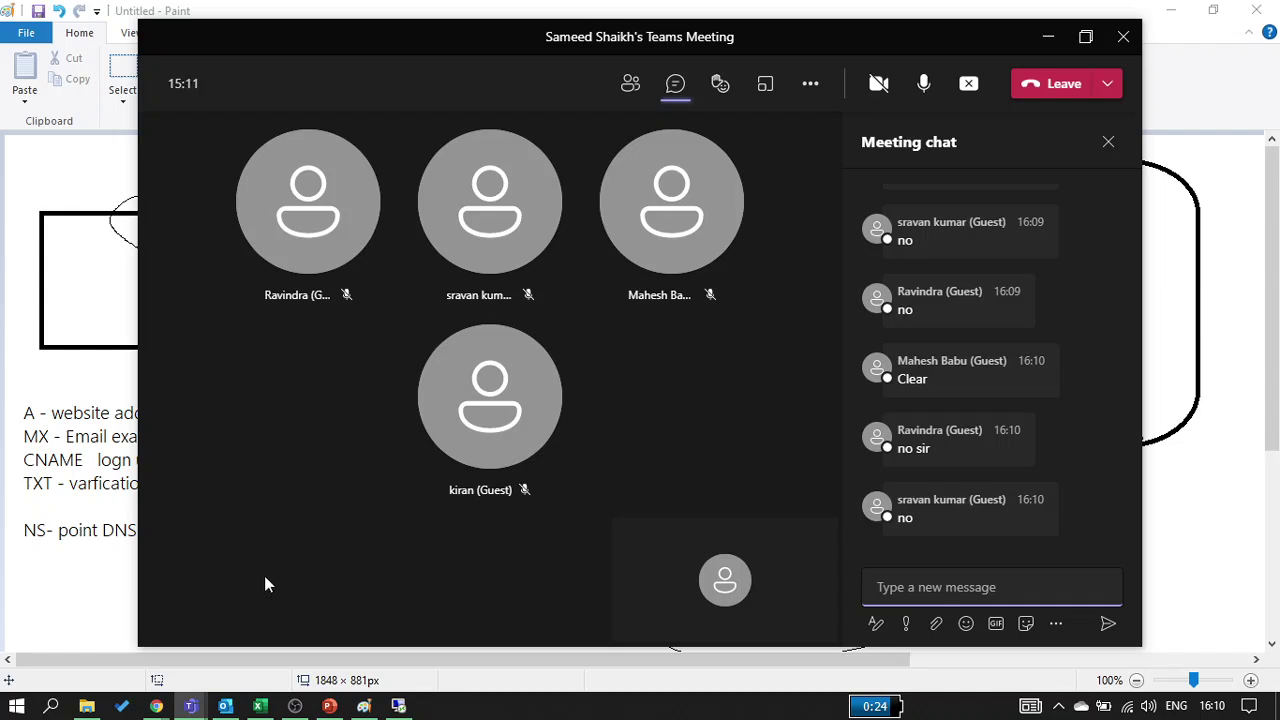
Write '1. Azure' and '2. godaddy' near the diagram's top, then underline 20.65.57.104
{"action": "left_click", "coordinate": [1048, 36]}
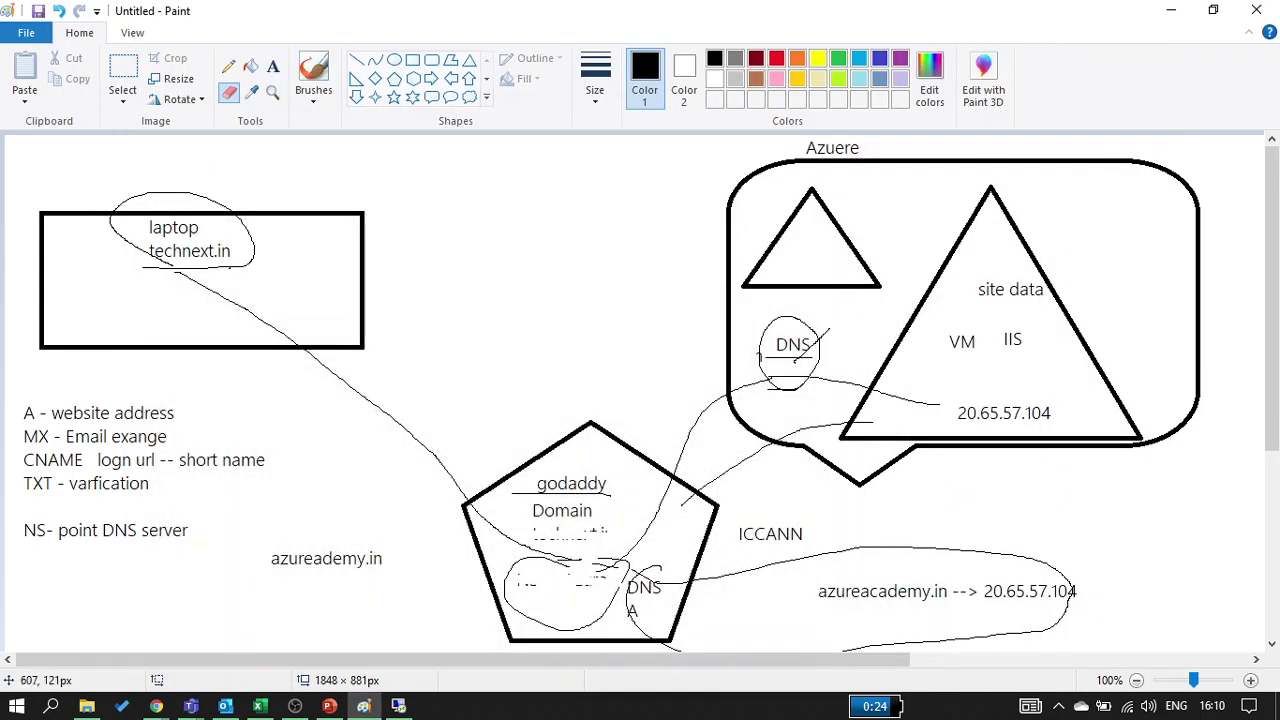
{"action": "left_click", "coordinate": [276, 66]}
{"action": "left_click", "coordinate": [500, 172]}
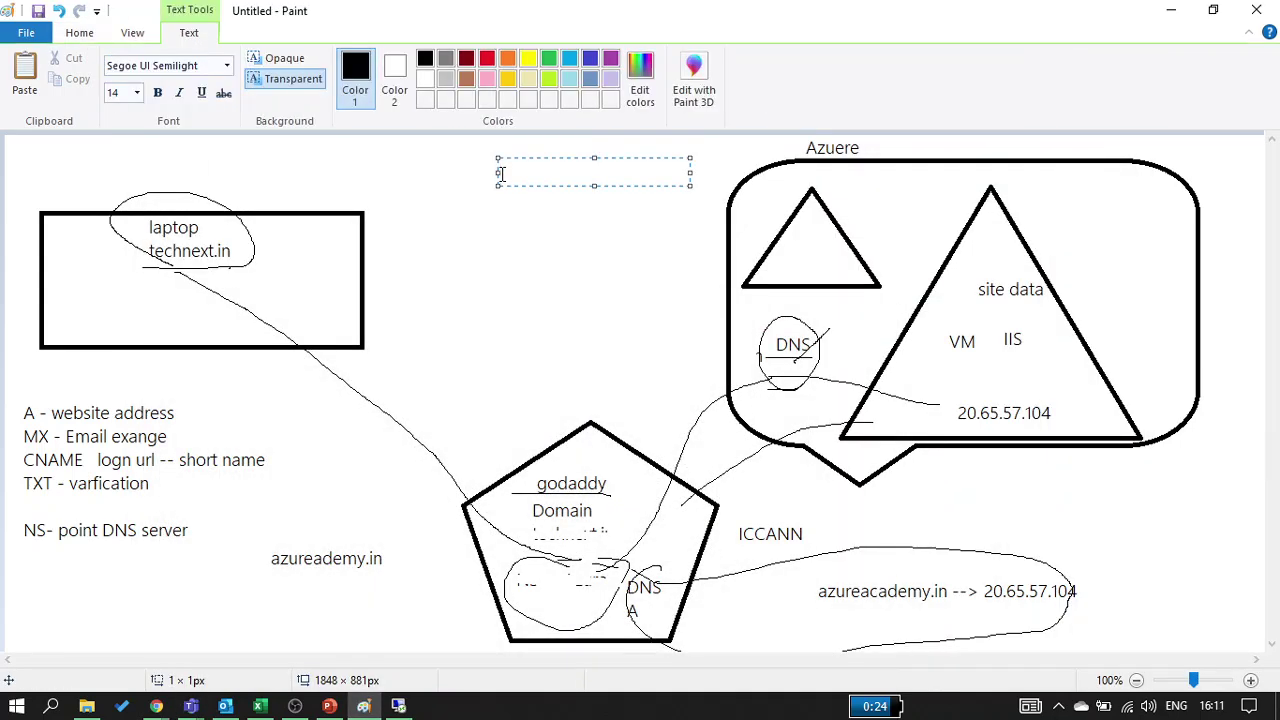
{"action": "type", "text": "1. Azure"}
{"action": "key", "text": "Return"}
{"action": "type", "text": "2. godaddy"}
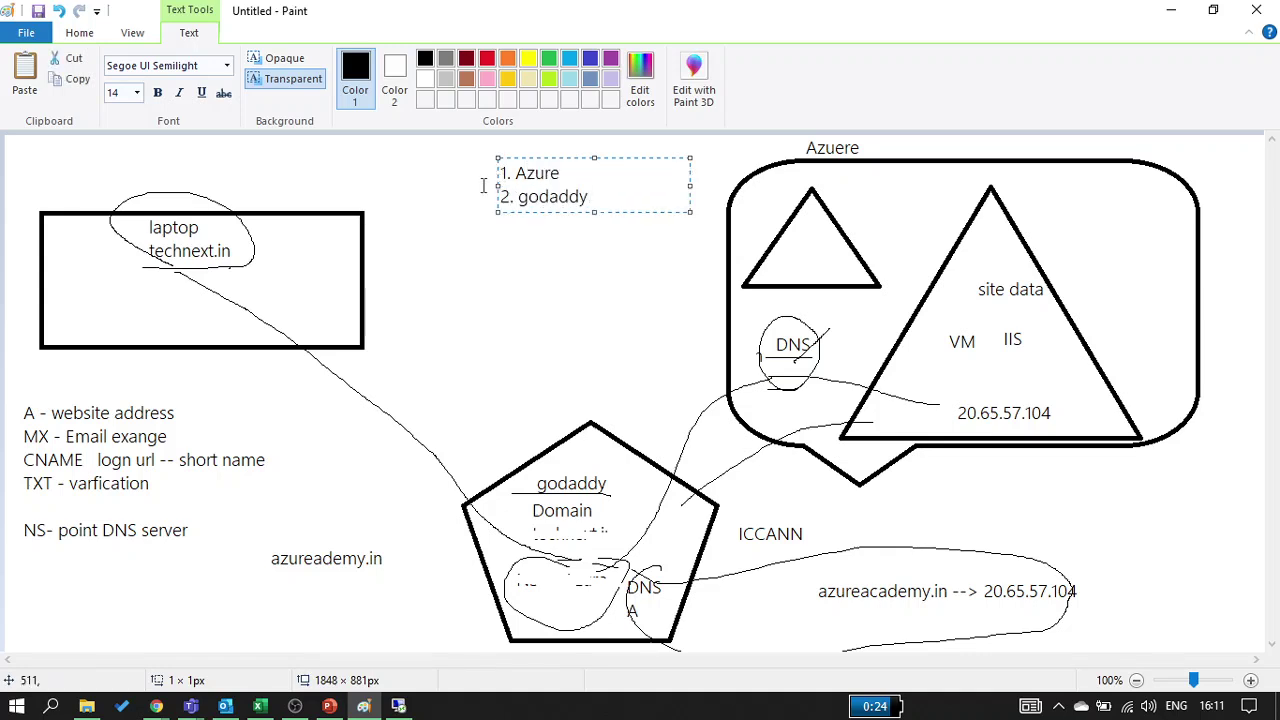
{"action": "left_click", "coordinate": [477, 274]}
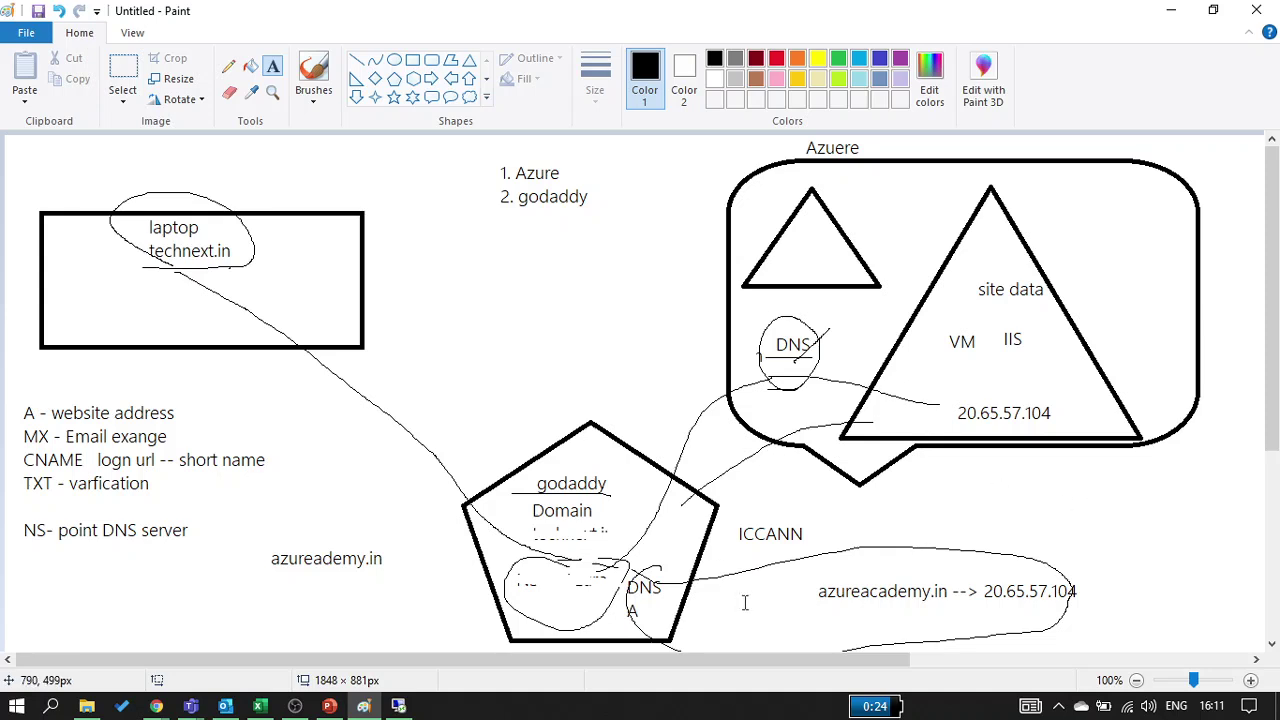
{"action": "left_click", "coordinate": [226, 70]}
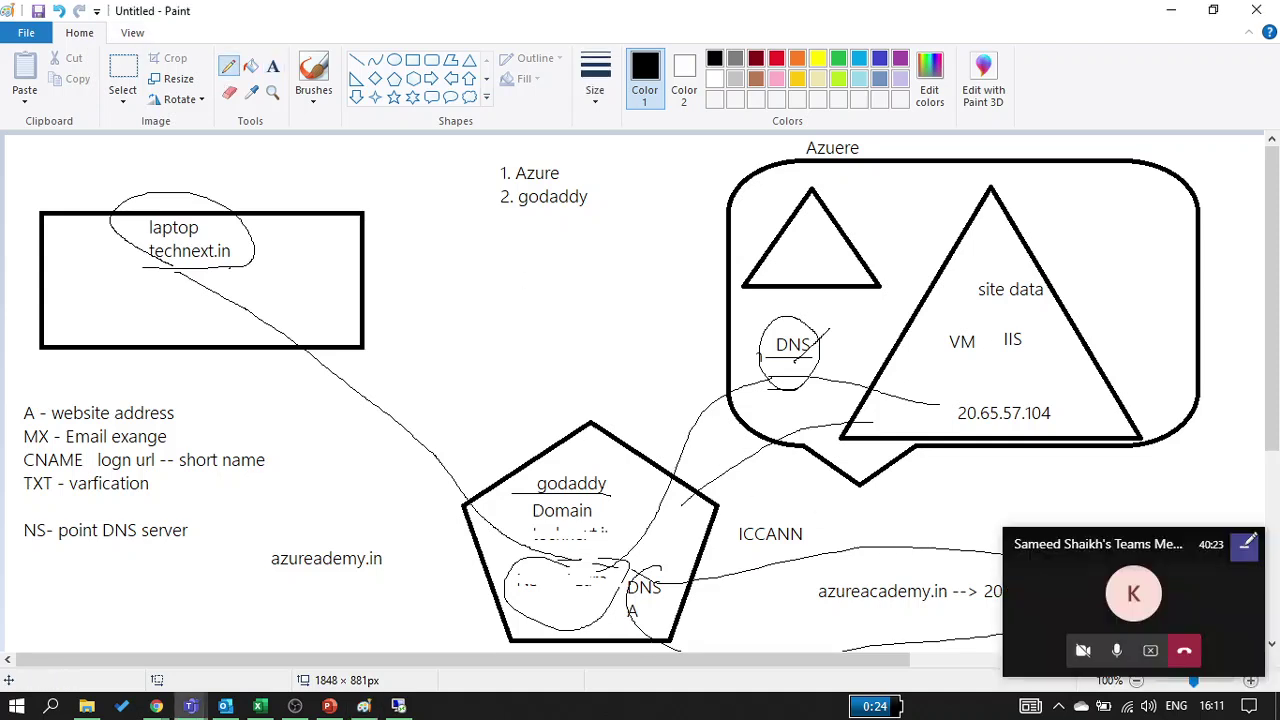
{"action": "mouse_move", "coordinate": [982, 608]}
{"action": "left_mouse_down"}
{"action": "mouse_move", "coordinate": [1128, 615]}
{"action": "mouse_move", "coordinate": [968, 611]}
{"action": "mouse_move", "coordinate": [1110, 614]}
{"action": "left_mouse_up"}
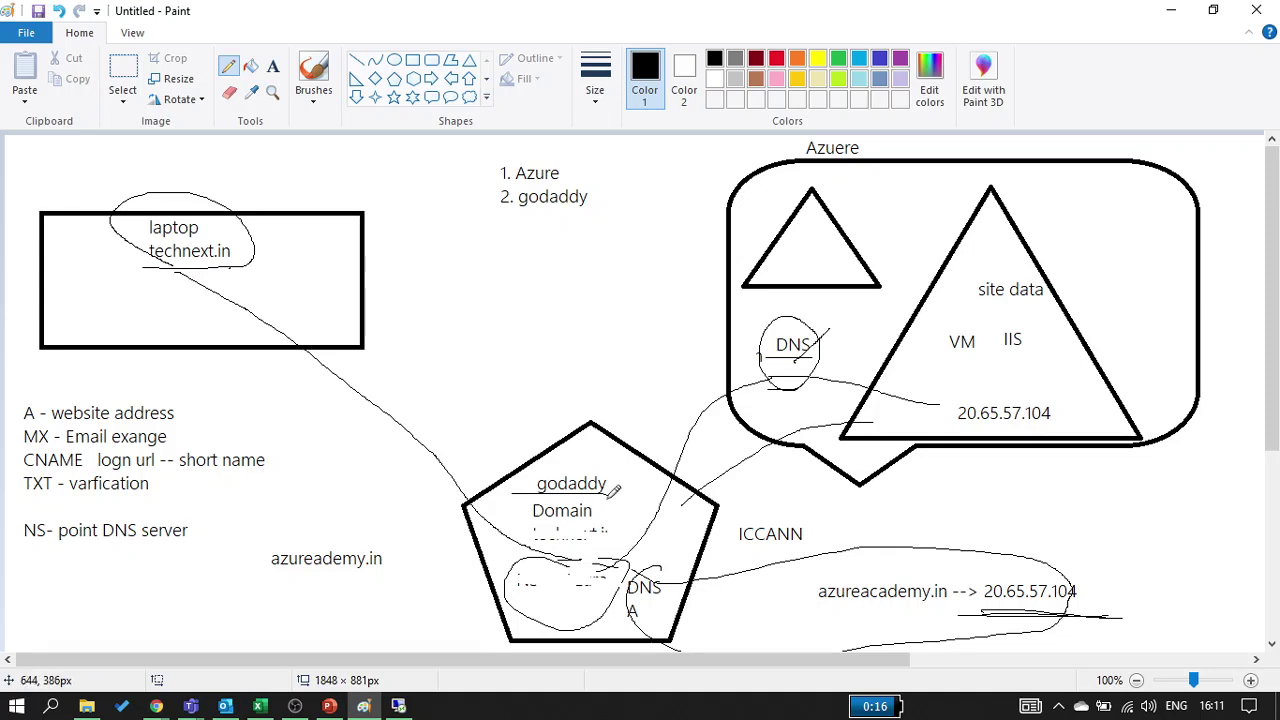
Write 'Azureandacy.in' under Domain in the godaddy pentagon
{"action": "left_click", "coordinate": [273, 67]}
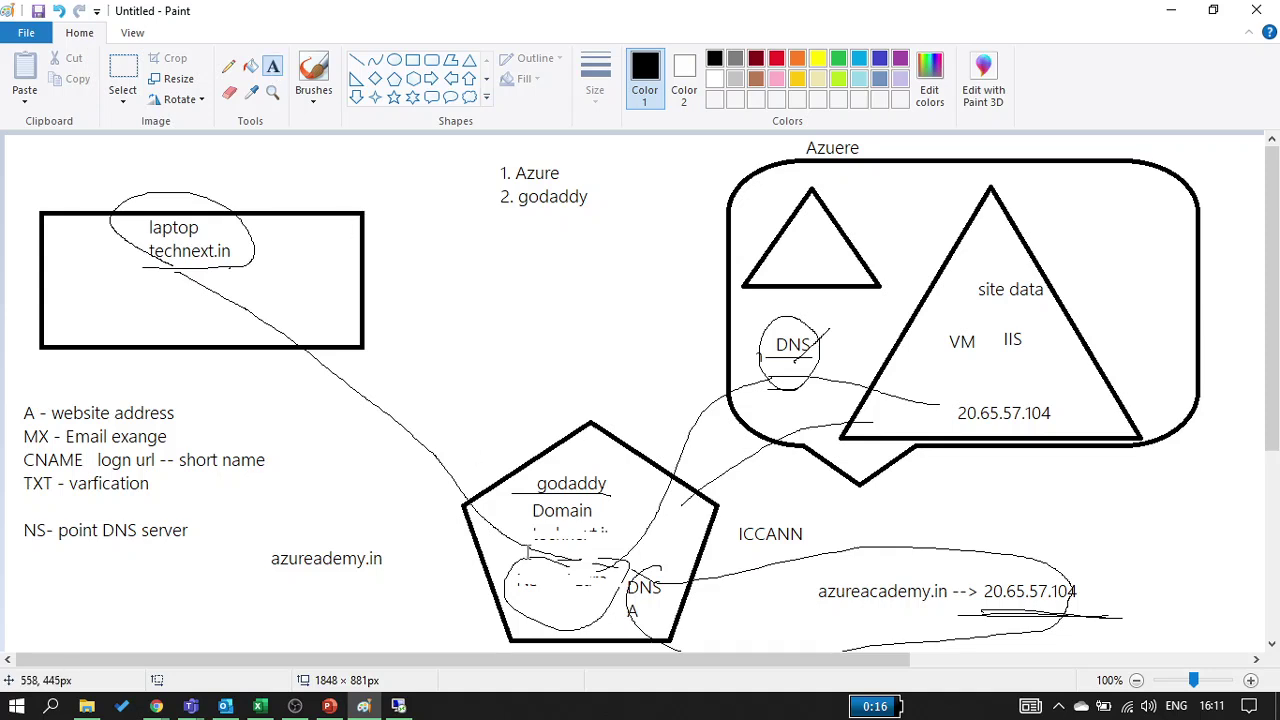
{"action": "left_click", "coordinate": [525, 522]}
{"action": "type", "text": "Azue"}
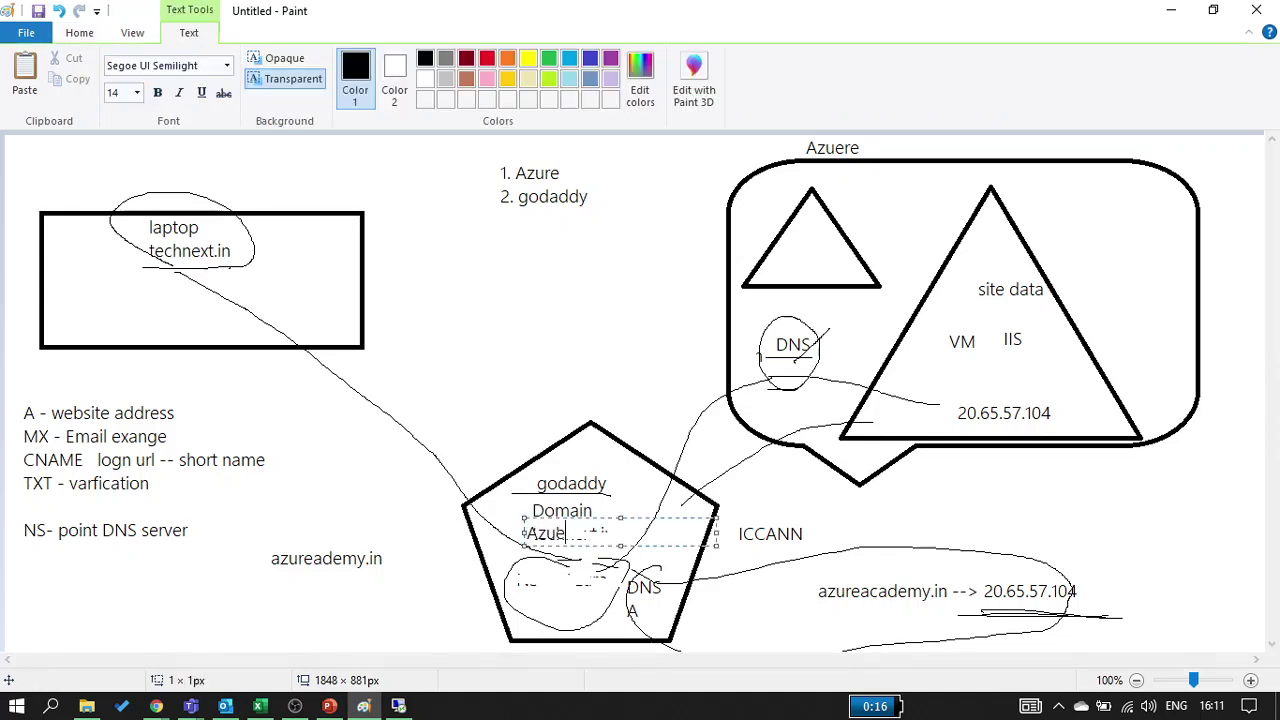
{"action": "key", "text": "BackSpace"}
{"action": "type", "text": "reandacy."}
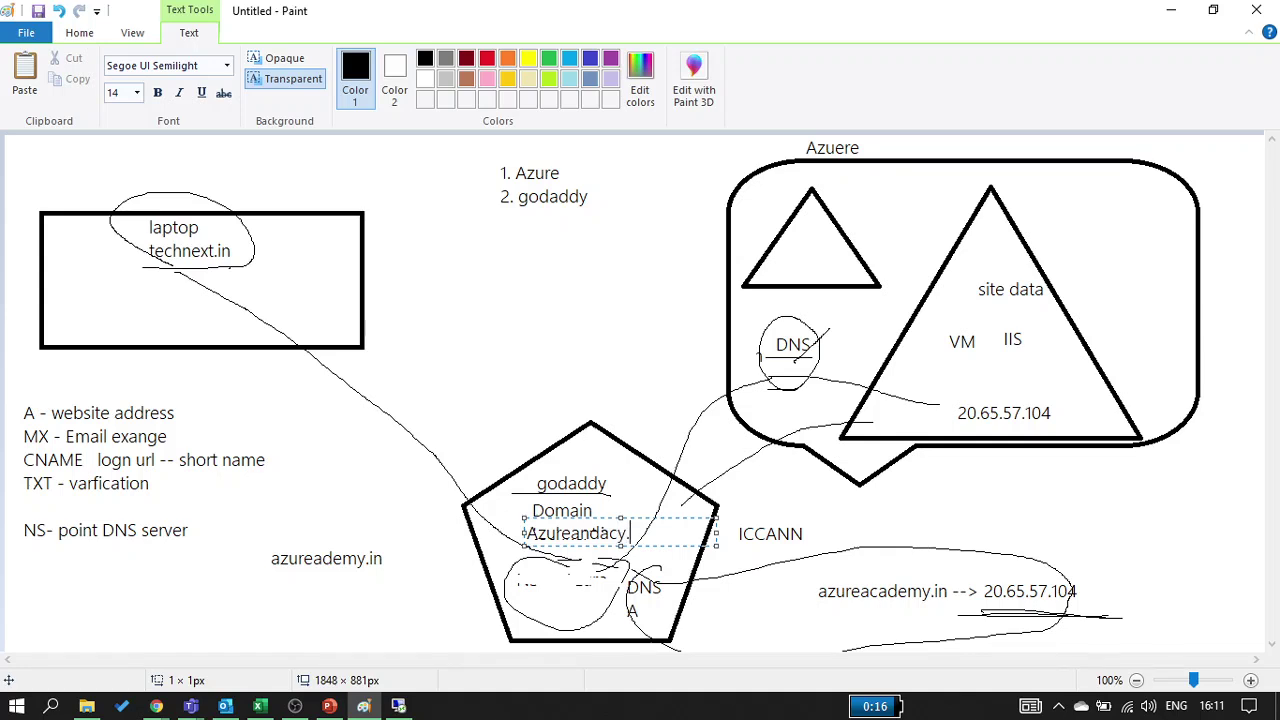
{"action": "type", "text": "in"}
{"action": "left_click", "coordinate": [485, 576]}
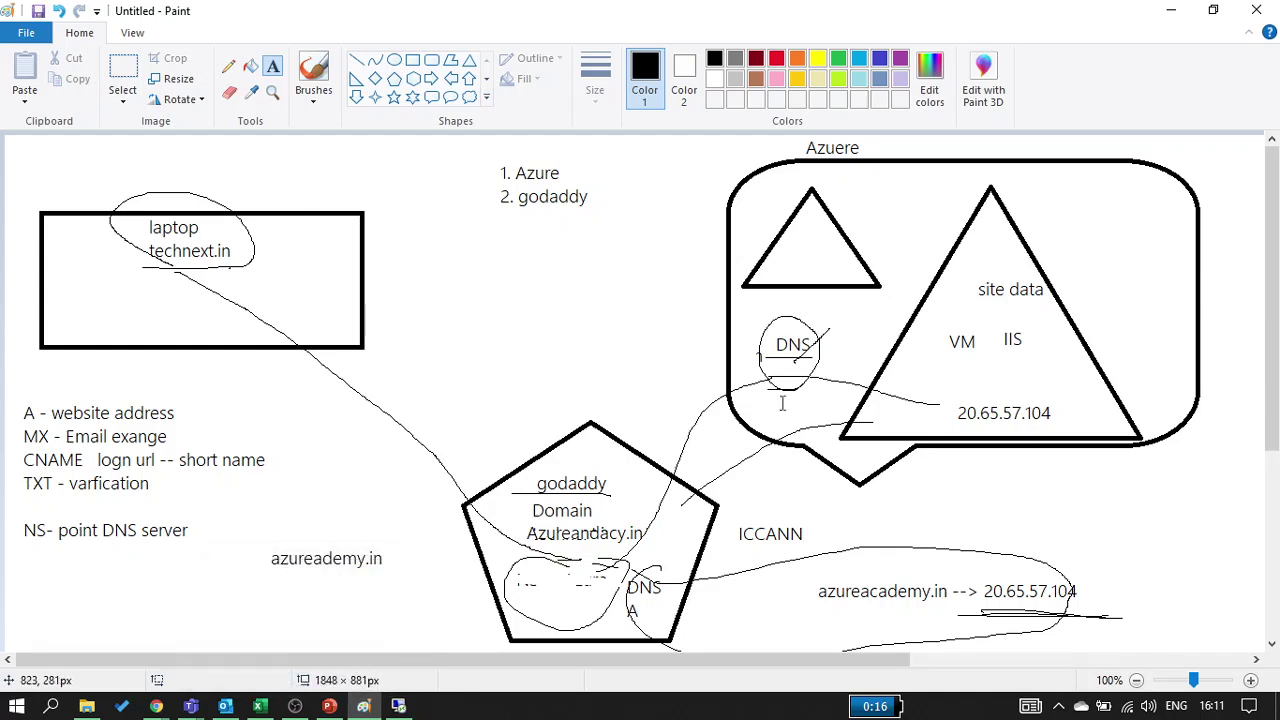
Circle the pentagon's DNS and the Azure DNS label, link them, and underline azureacademy.in
{"action": "left_click", "coordinate": [228, 66]}
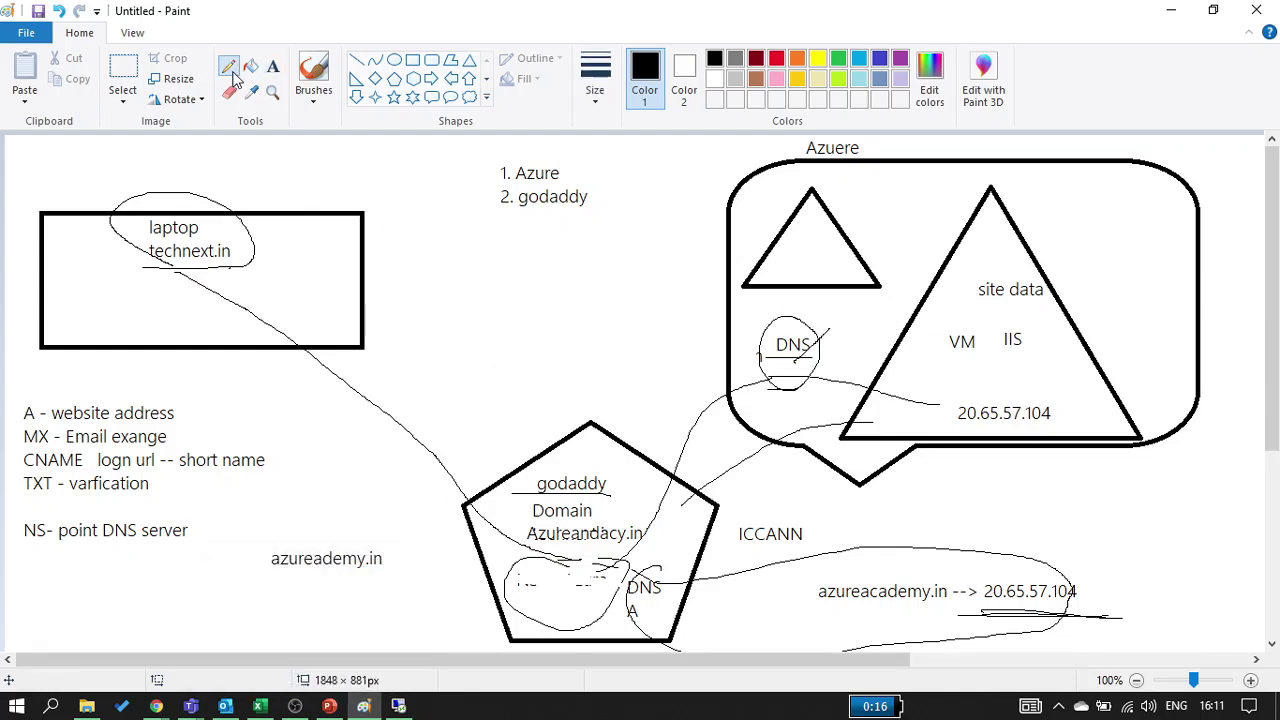
{"action": "mouse_move", "coordinate": [658, 566]}
{"action": "left_mouse_down"}
{"action": "mouse_move", "coordinate": [594, 592]}
{"action": "mouse_move", "coordinate": [670, 620]}
{"action": "mouse_move", "coordinate": [674, 572]}
{"action": "mouse_move", "coordinate": [626, 564]}
{"action": "left_mouse_up"}
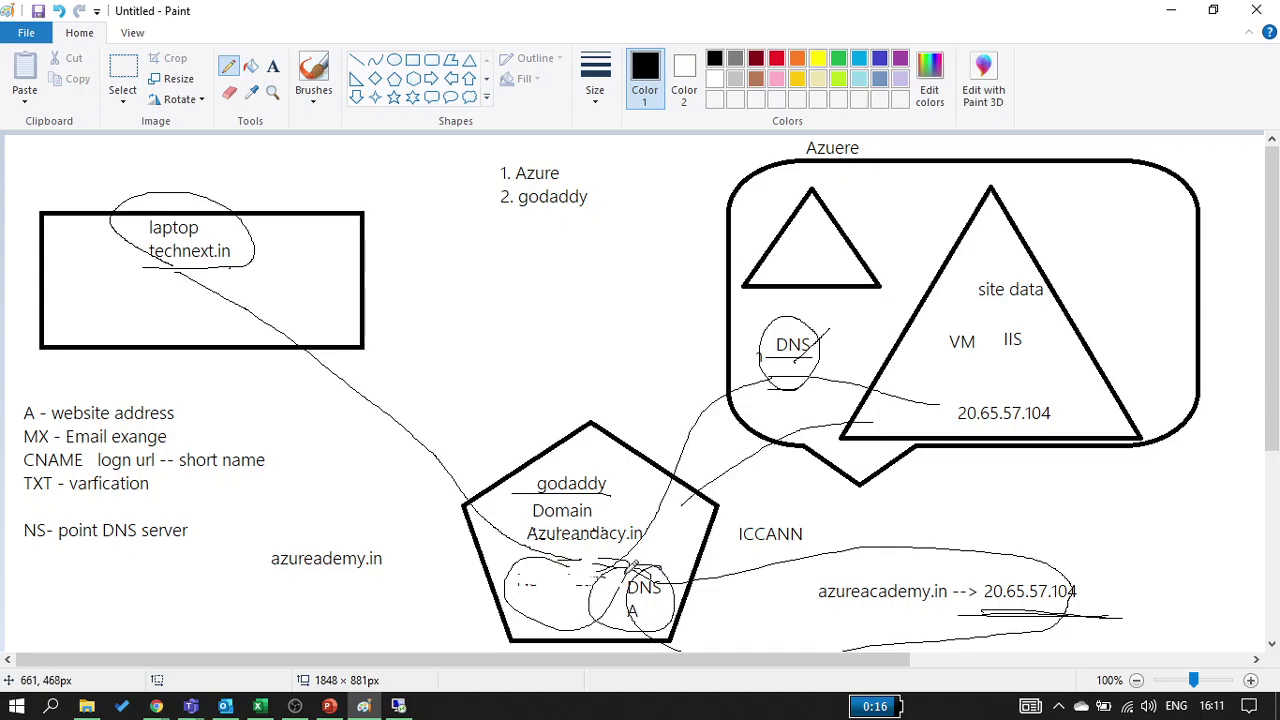
{"action": "mouse_move", "coordinate": [660, 566]}
{"action": "left_mouse_down"}
{"action": "mouse_move", "coordinate": [726, 428]}
{"action": "mouse_move", "coordinate": [786, 375]}
{"action": "left_mouse_up"}
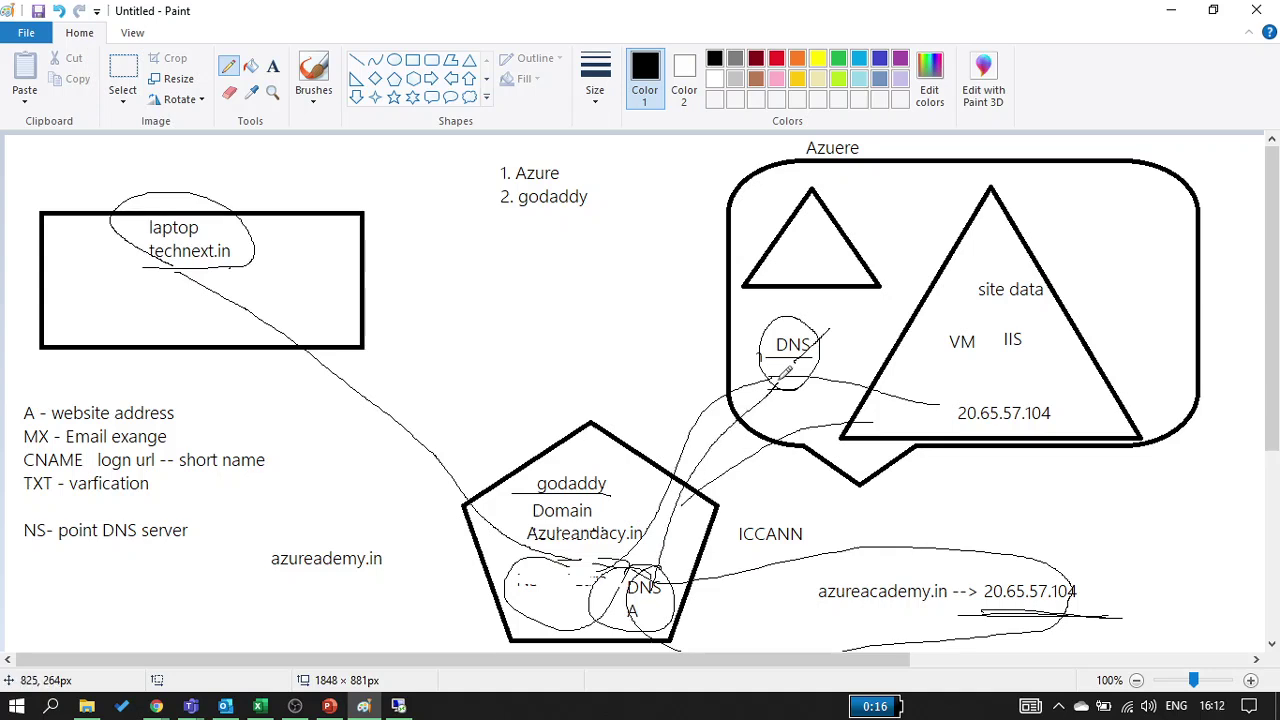
{"action": "mouse_move", "coordinate": [822, 336]}
{"action": "left_mouse_down"}
{"action": "mouse_move", "coordinate": [806, 316]}
{"action": "mouse_move", "coordinate": [754, 358]}
{"action": "mouse_move", "coordinate": [834, 386]}
{"action": "mouse_move", "coordinate": [822, 321]}
{"action": "left_mouse_up"}
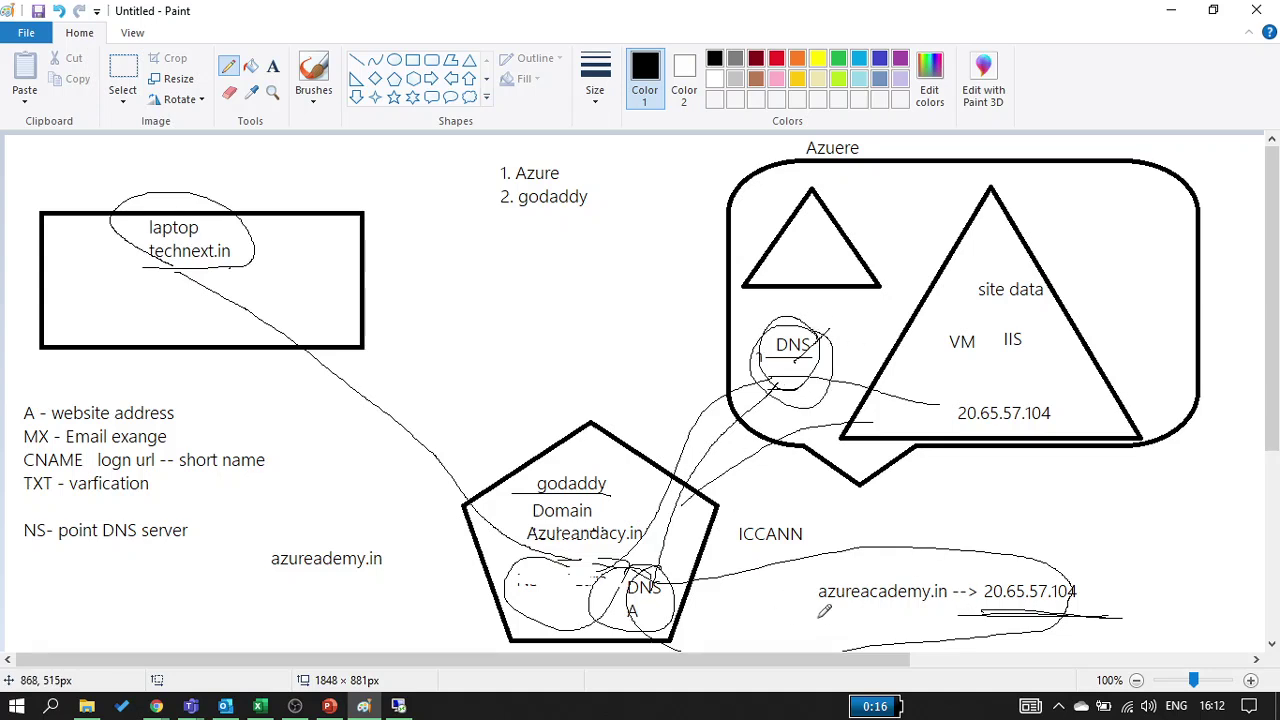
{"action": "left_click_drag", "start_coordinate": [820, 610], "coordinate": [968, 608]}
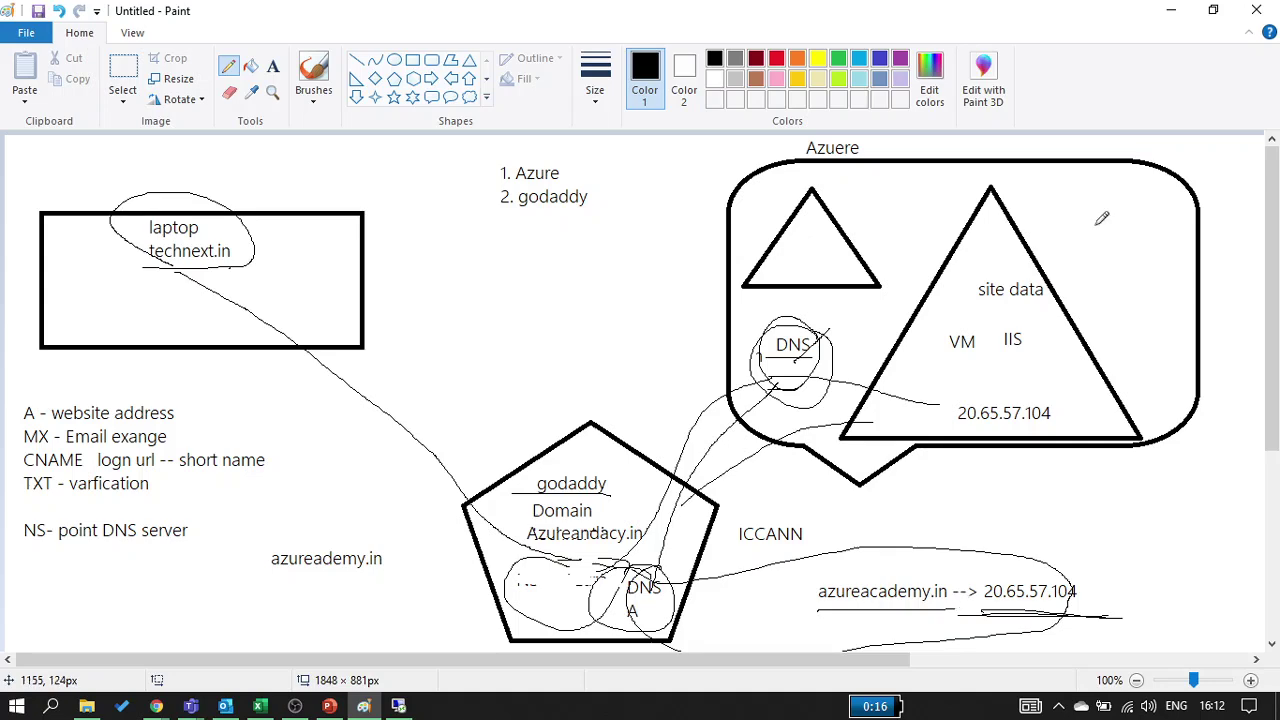
Open the DNS zones service in the Azure portal and start a new zone
{"action": "left_click", "coordinate": [1170, 12]}
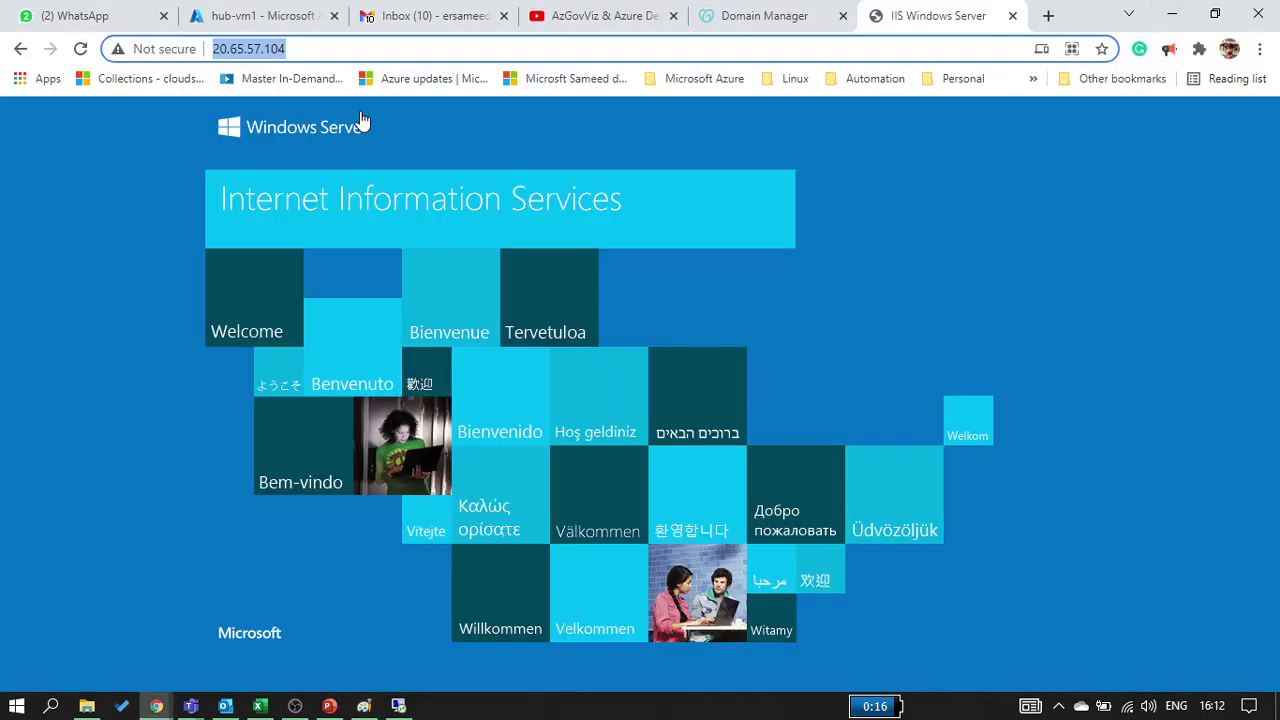
{"action": "left_click", "coordinate": [262, 20]}
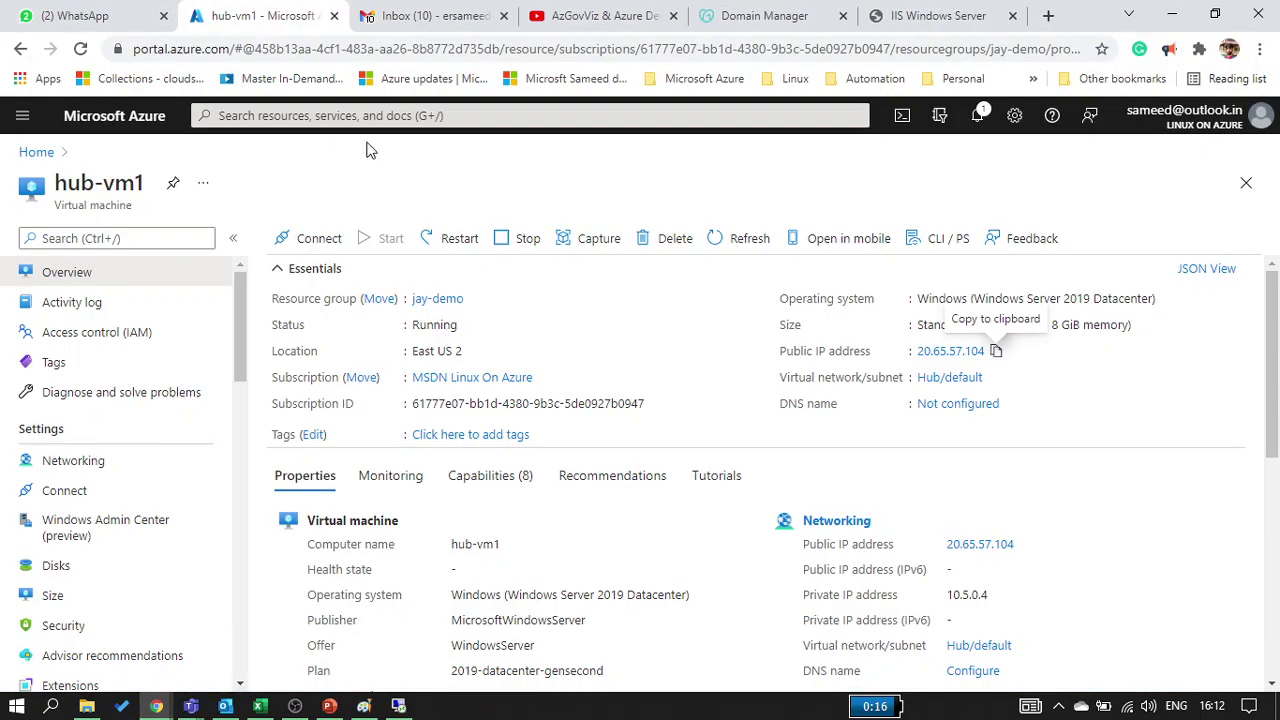
{"action": "left_click", "coordinate": [348, 117]}
{"action": "type", "text": "DNS"}
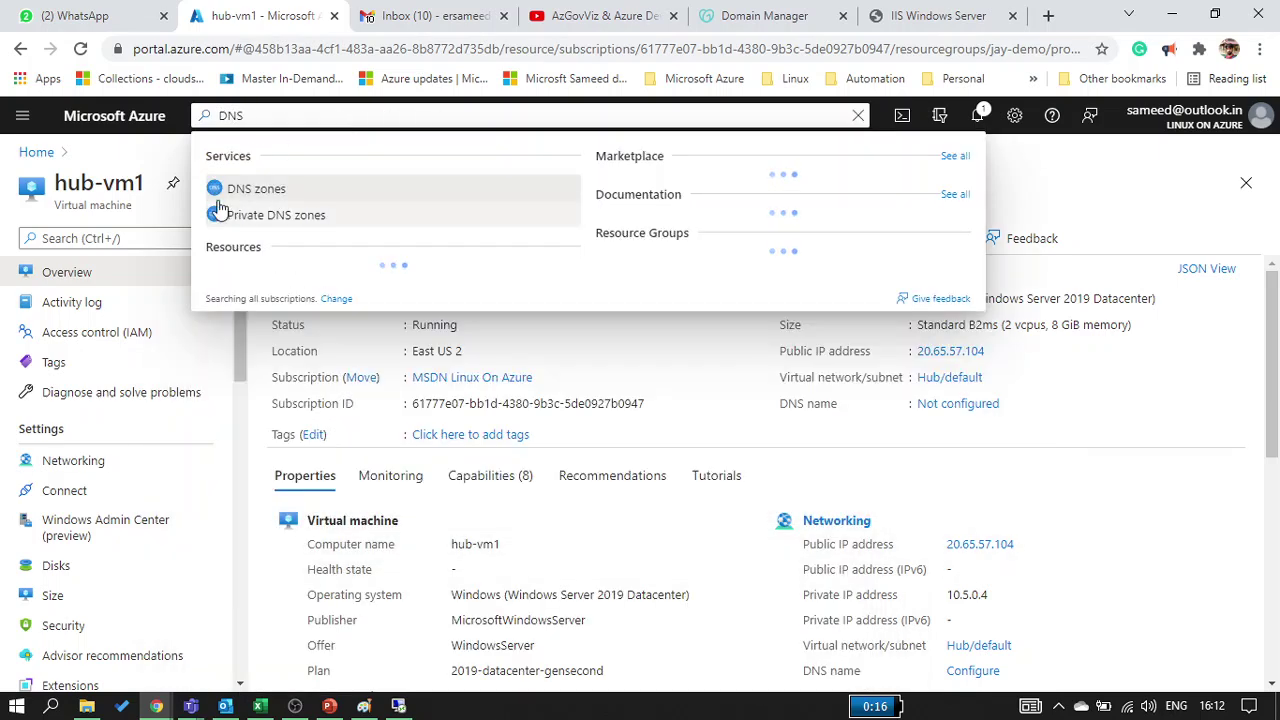
{"action": "left_click", "coordinate": [218, 200]}
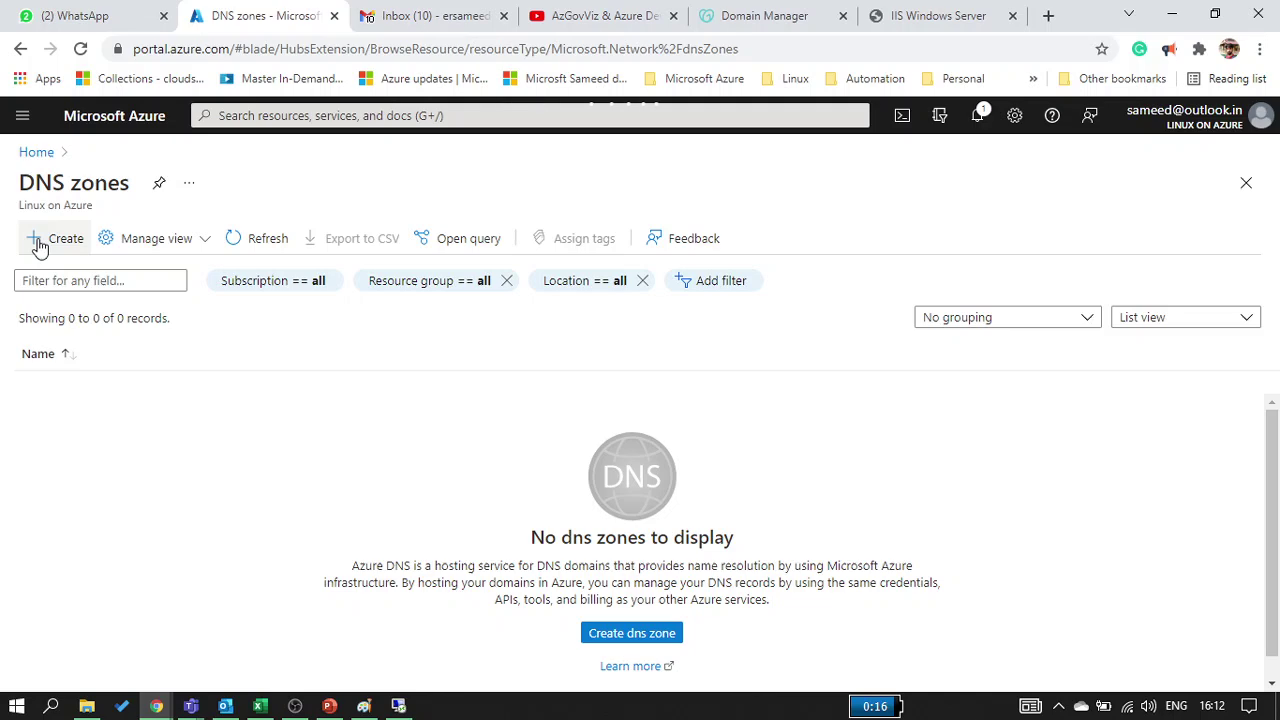
{"action": "left_click", "coordinate": [38, 245]}
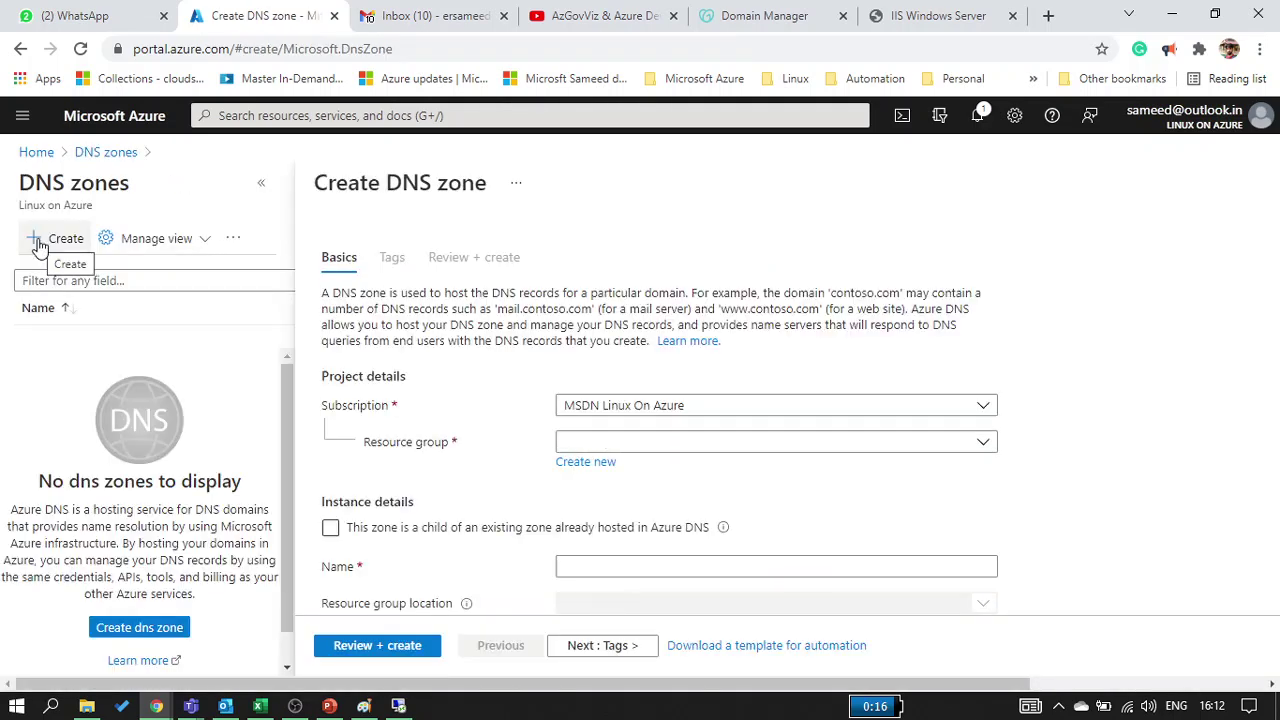
Choose resource group UDR-demo and name the zone azureacademy.in, checking the domain spelling
{"action": "left_click", "coordinate": [605, 440]}
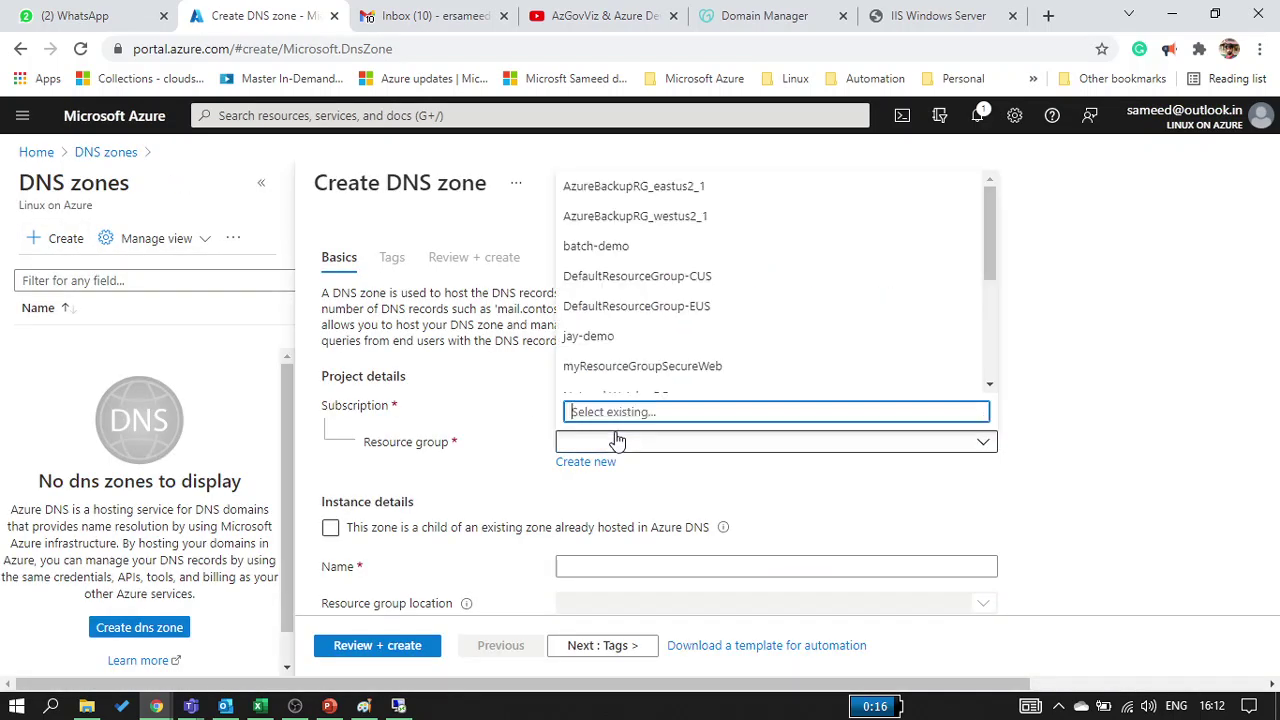
{"action": "scroll", "coordinate": [627, 370], "scroll_direction": "down", "scroll_amount": 3}
{"action": "left_click", "coordinate": [625, 367]}
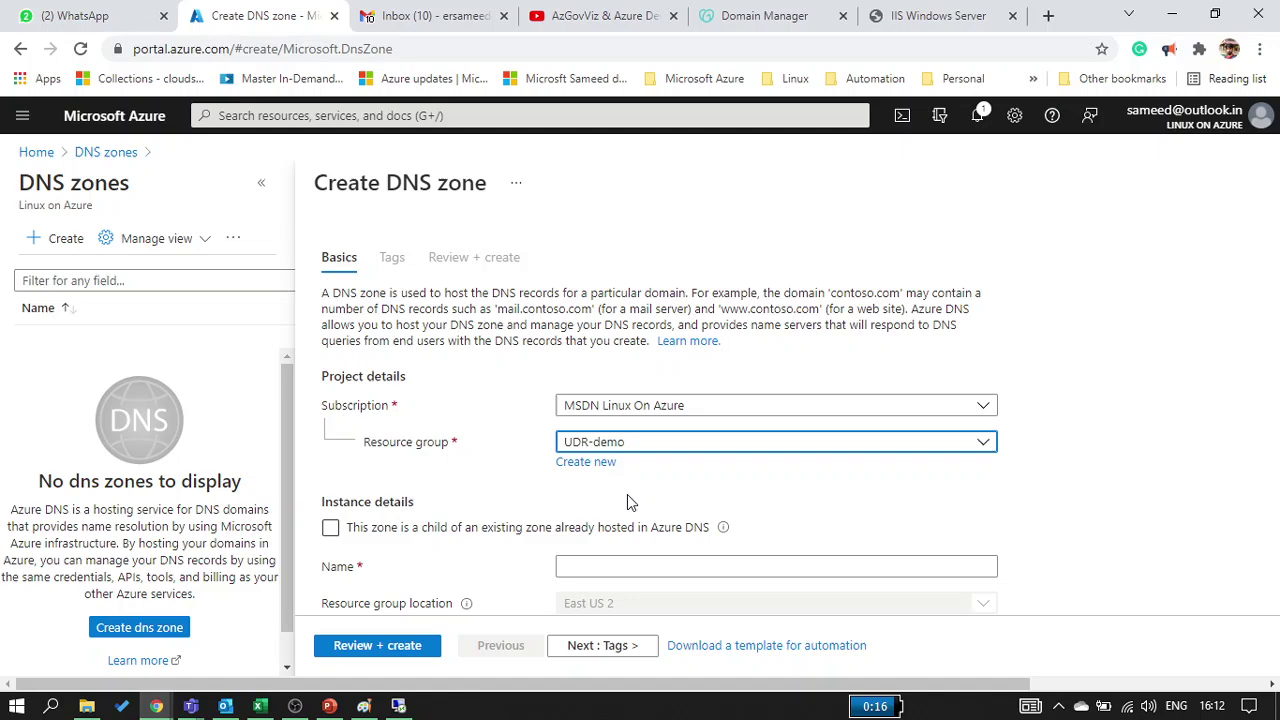
{"action": "left_click", "coordinate": [627, 575]}
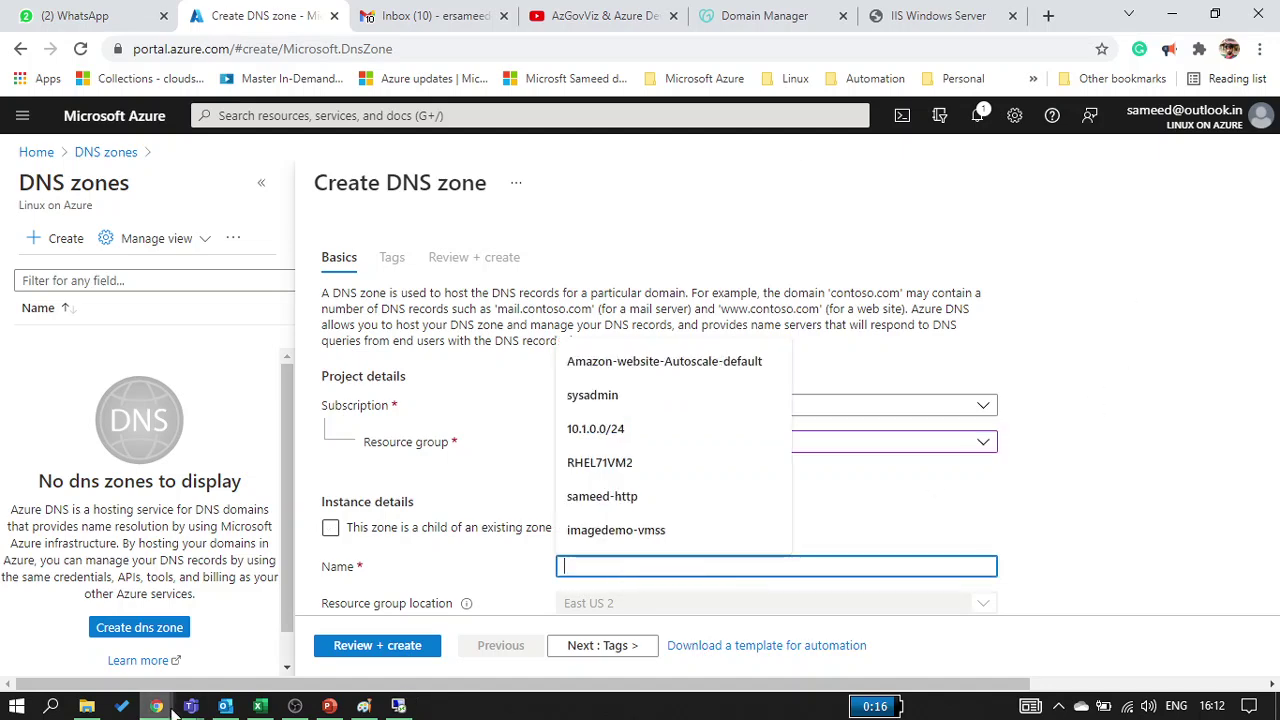
{"action": "mouse_move", "coordinate": [172, 706]}
{"action": "left_click", "coordinate": [300, 630]}
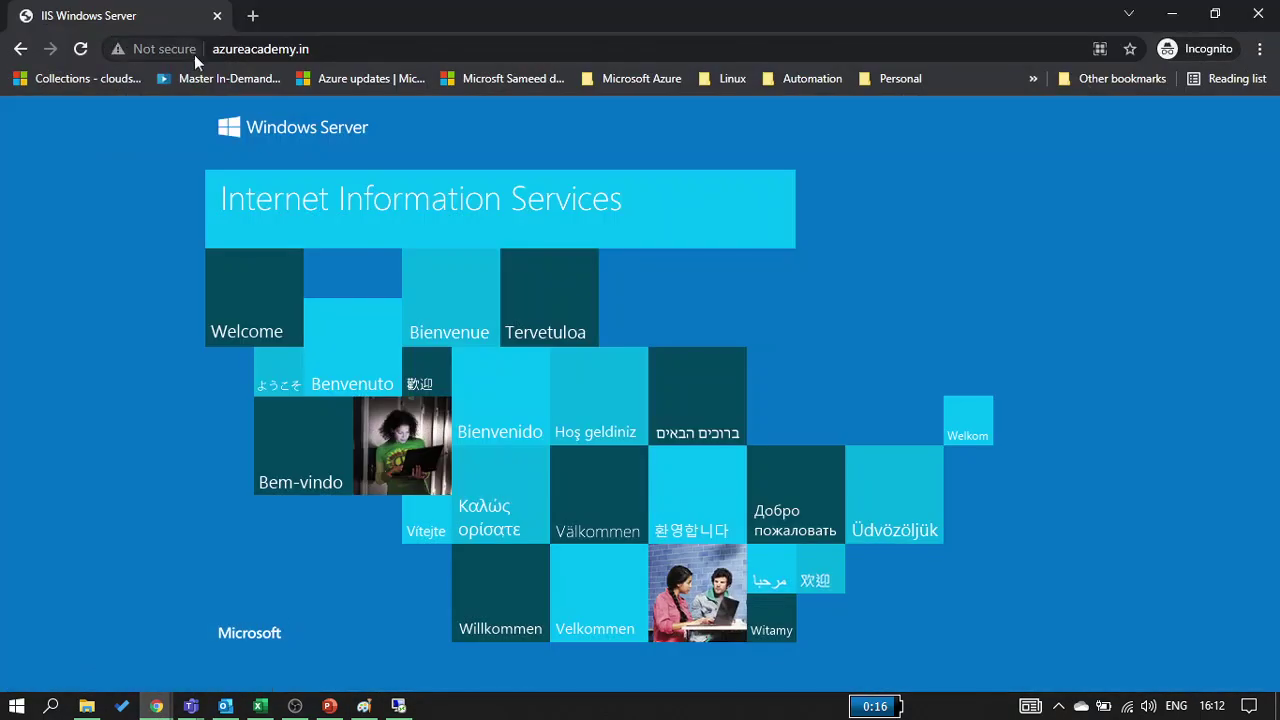
{"action": "left_click", "coordinate": [253, 46]}
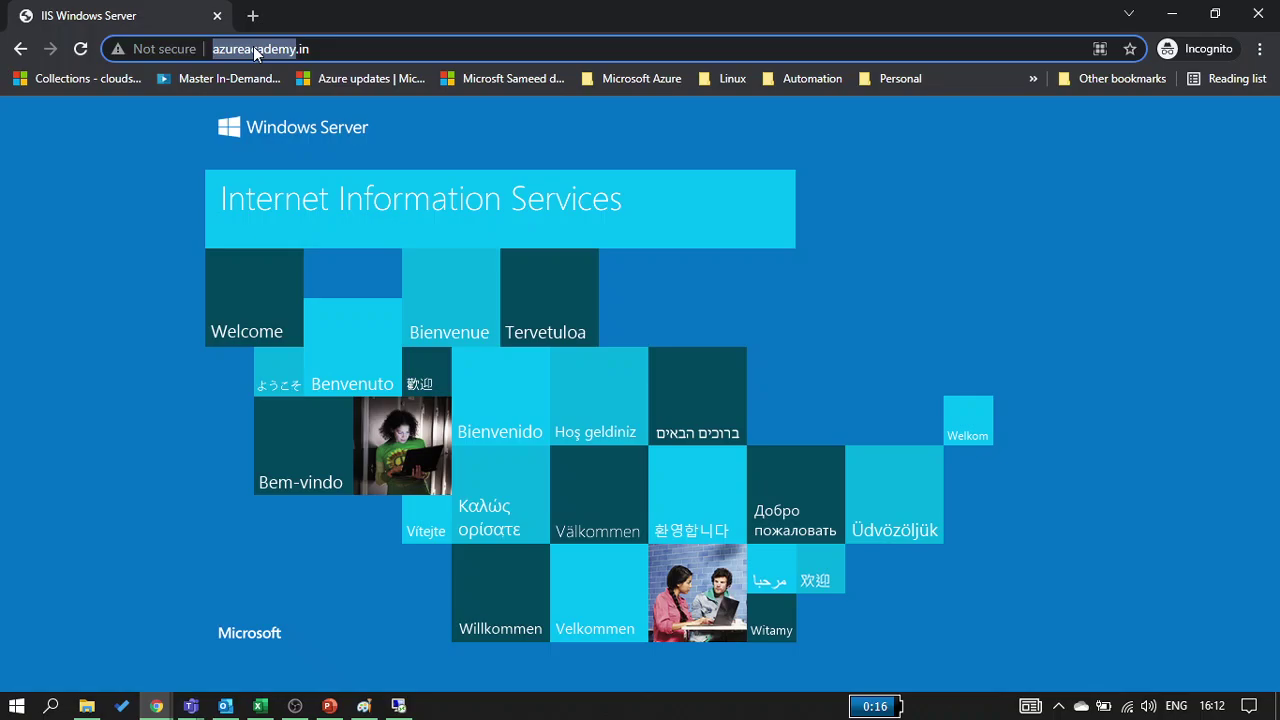
{"action": "left_click", "coordinate": [1172, 14]}
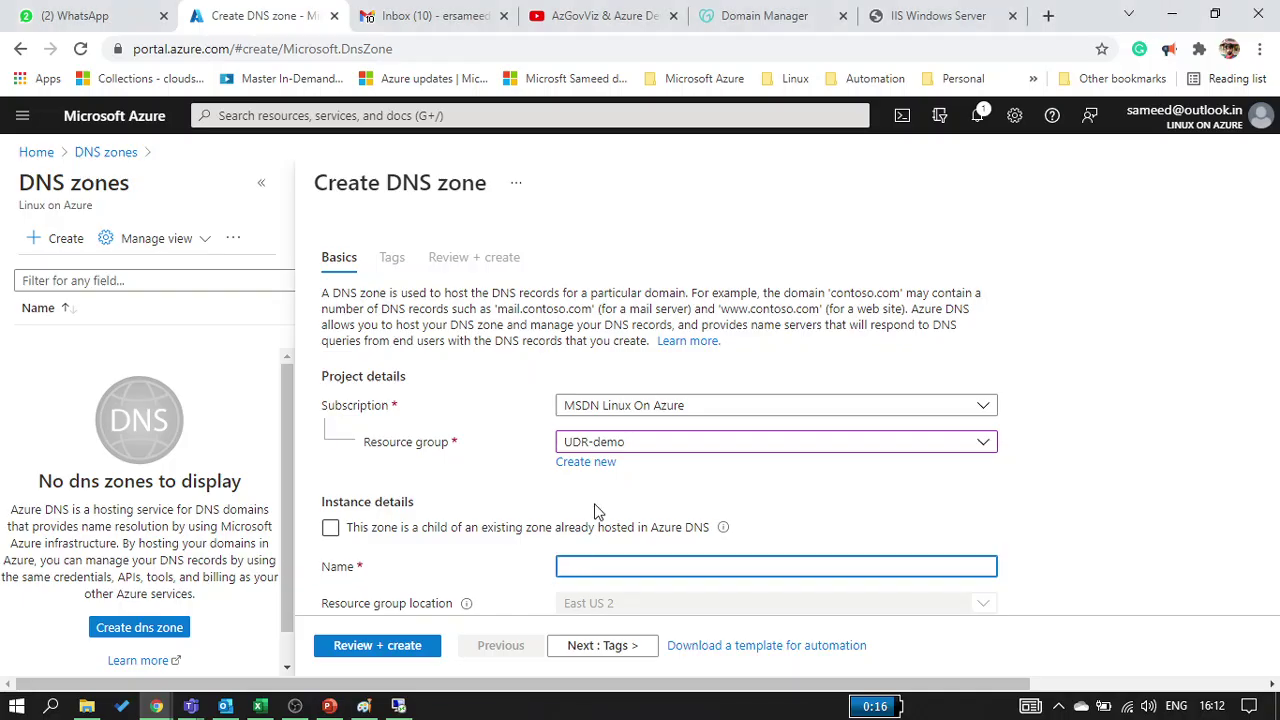
{"action": "type", "text": "azureacademy.in"}
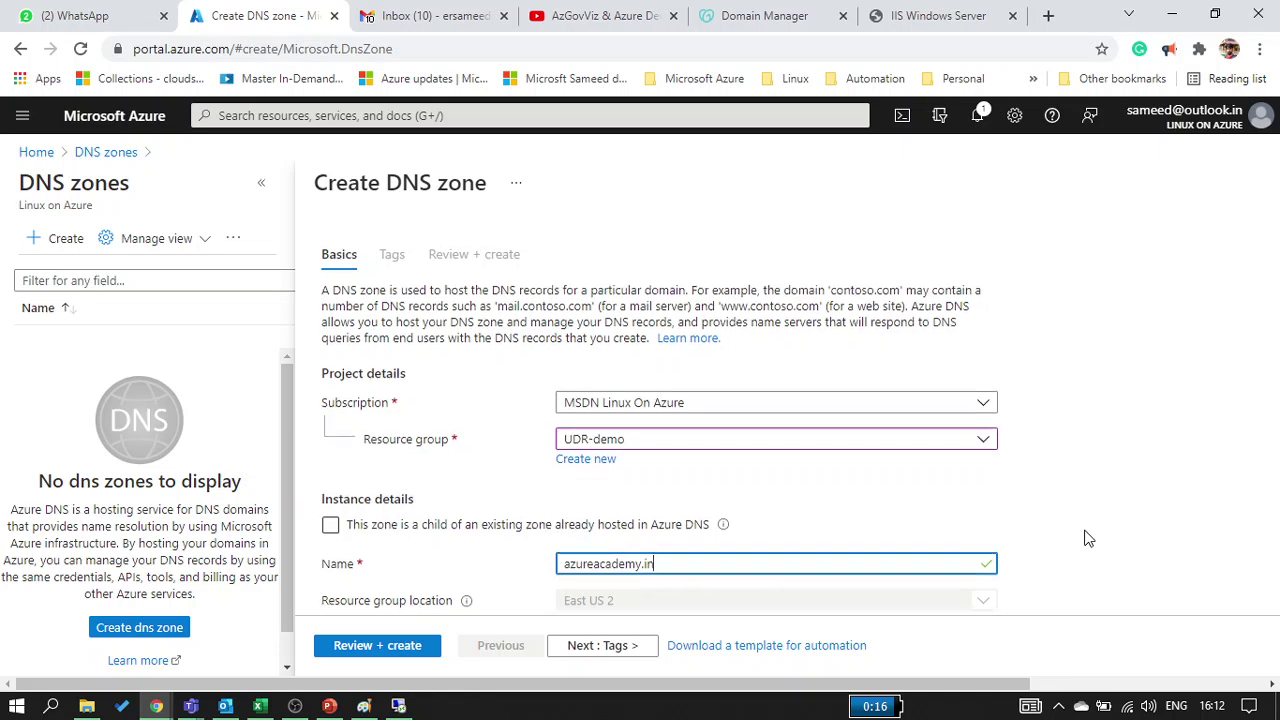
{"action": "scroll", "coordinate": [1086, 531], "scroll_direction": "down", "scroll_amount": 1}
Pass through Tags and Review + create, then create the azureacademy.in zone in UDR-demo
{"action": "left_click", "coordinate": [588, 650]}
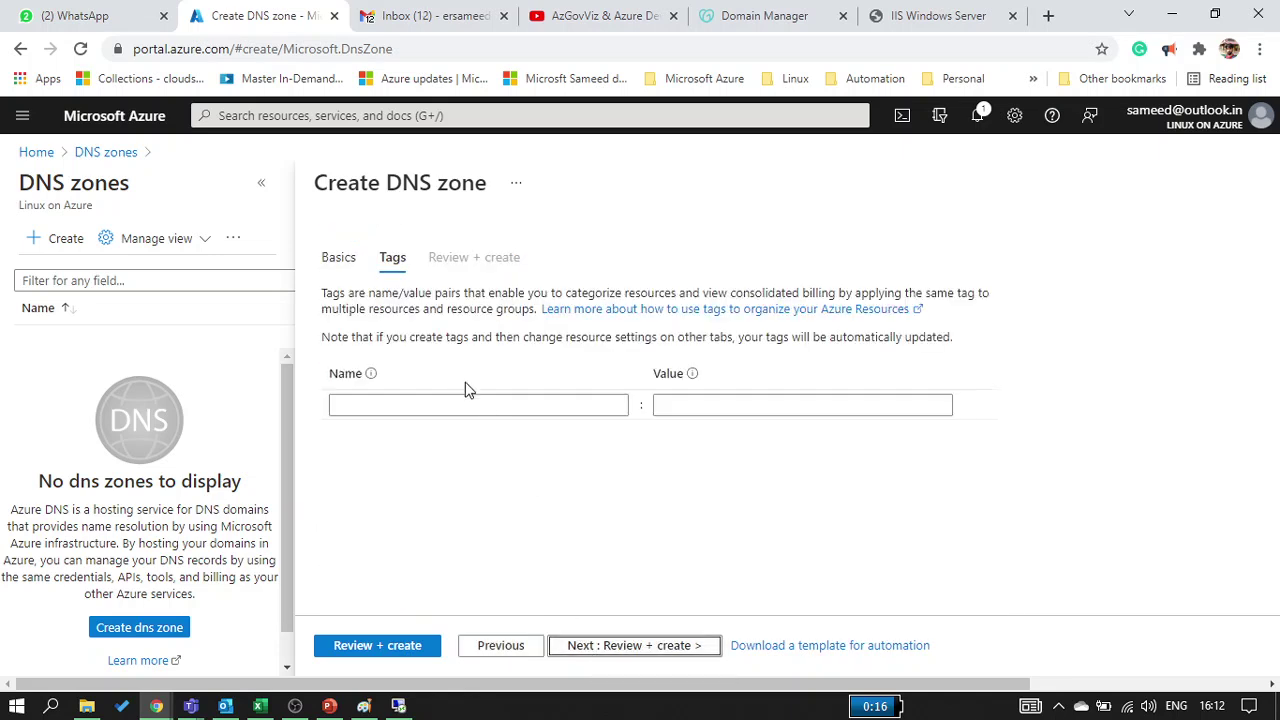
{"action": "left_click", "coordinate": [612, 640]}
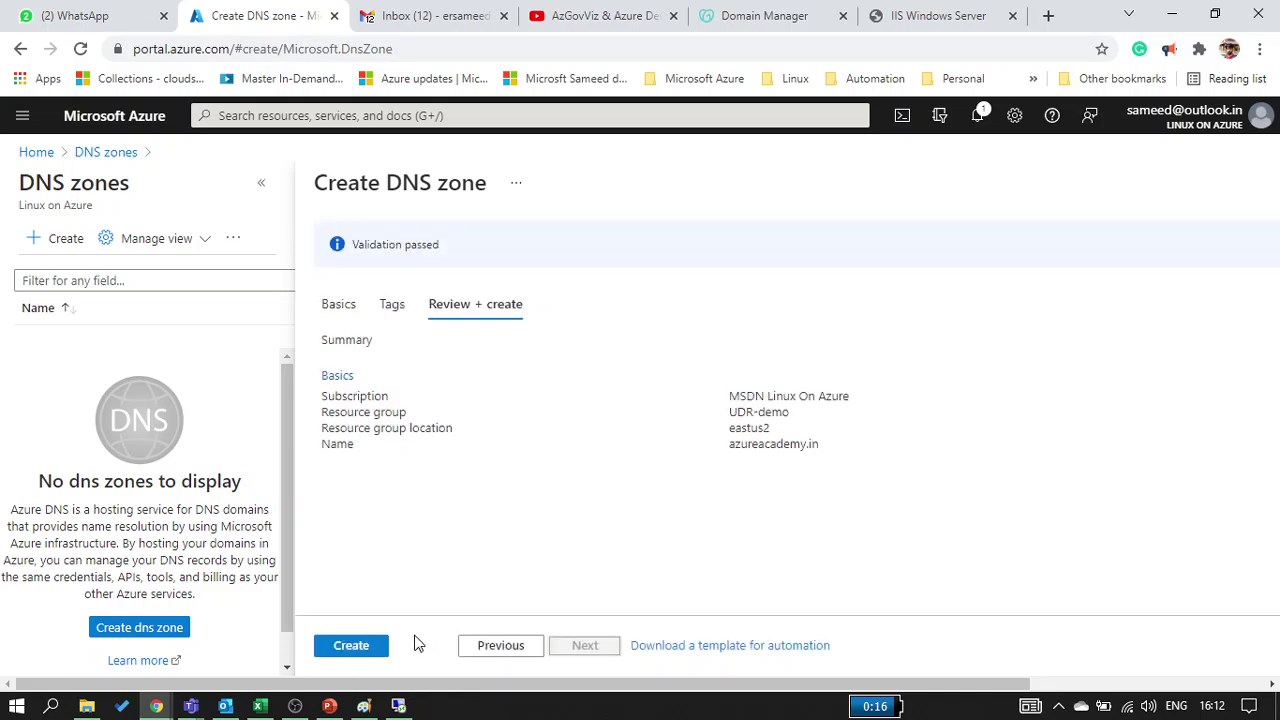
{"action": "left_click", "coordinate": [380, 647]}
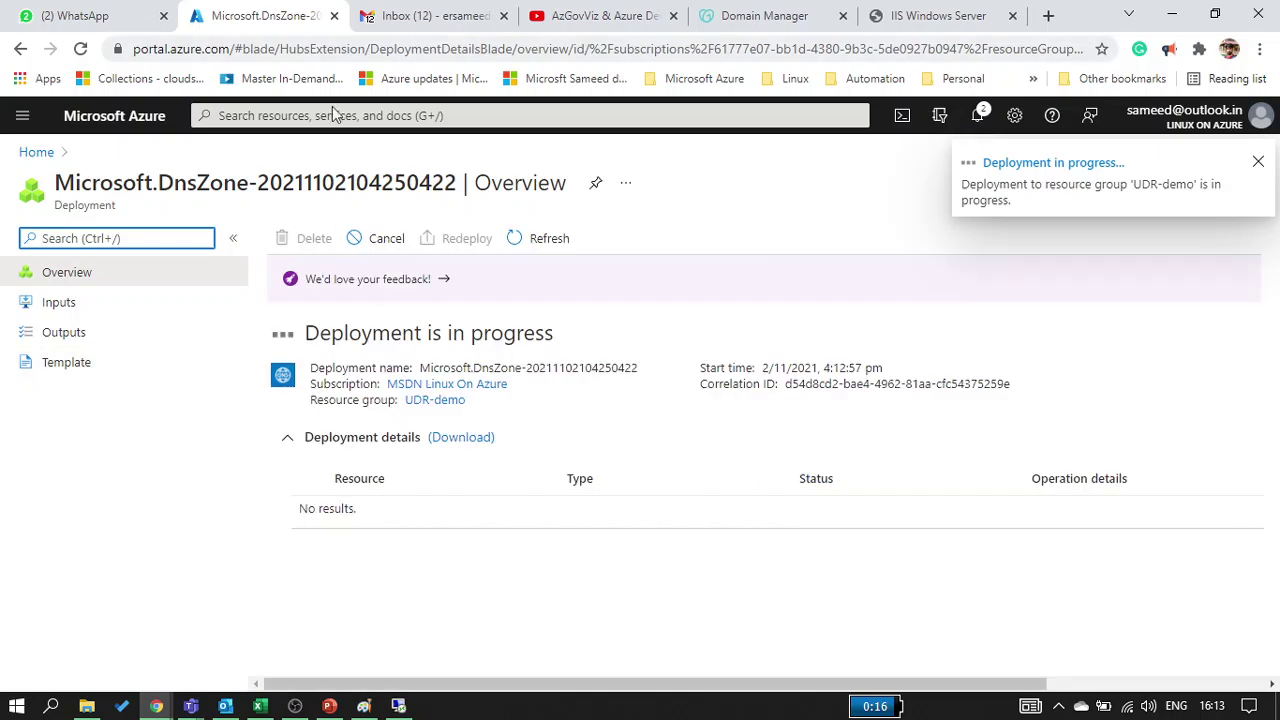
Start another DNS zone in resource group DefaultResourceGroup-CUS
{"action": "left_click", "coordinate": [345, 117]}
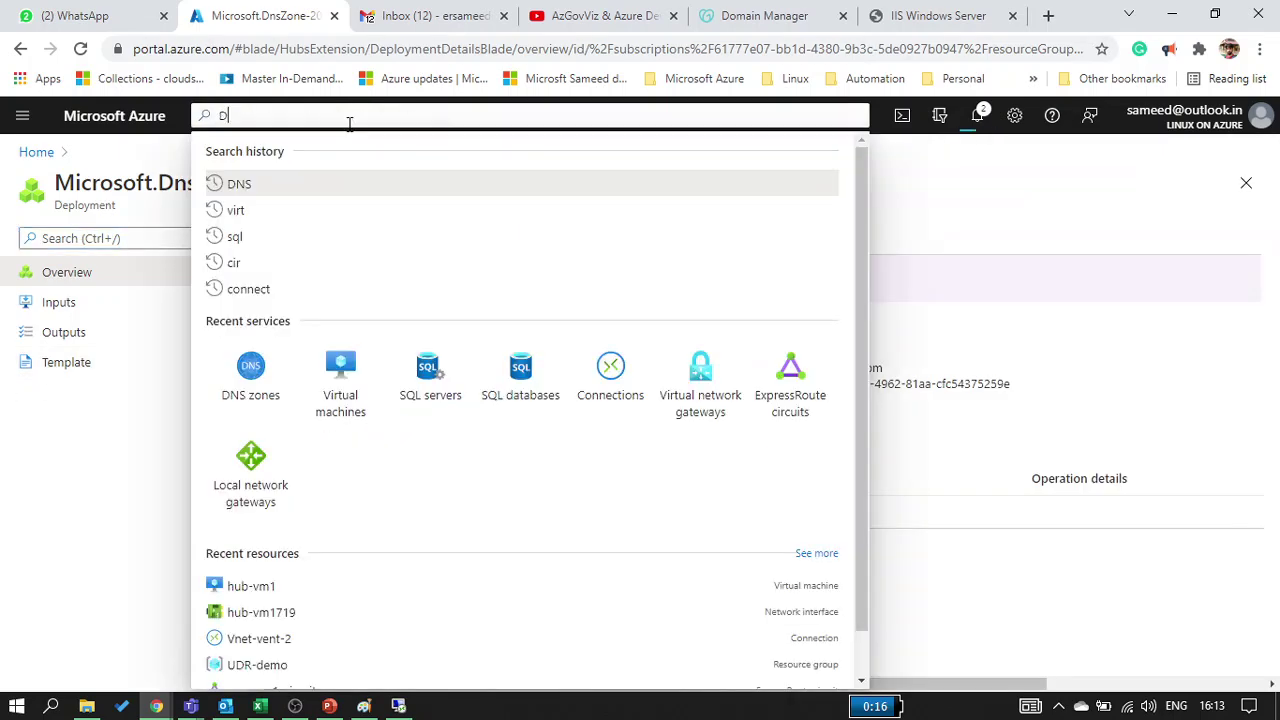
{"action": "type", "text": "DNS"}
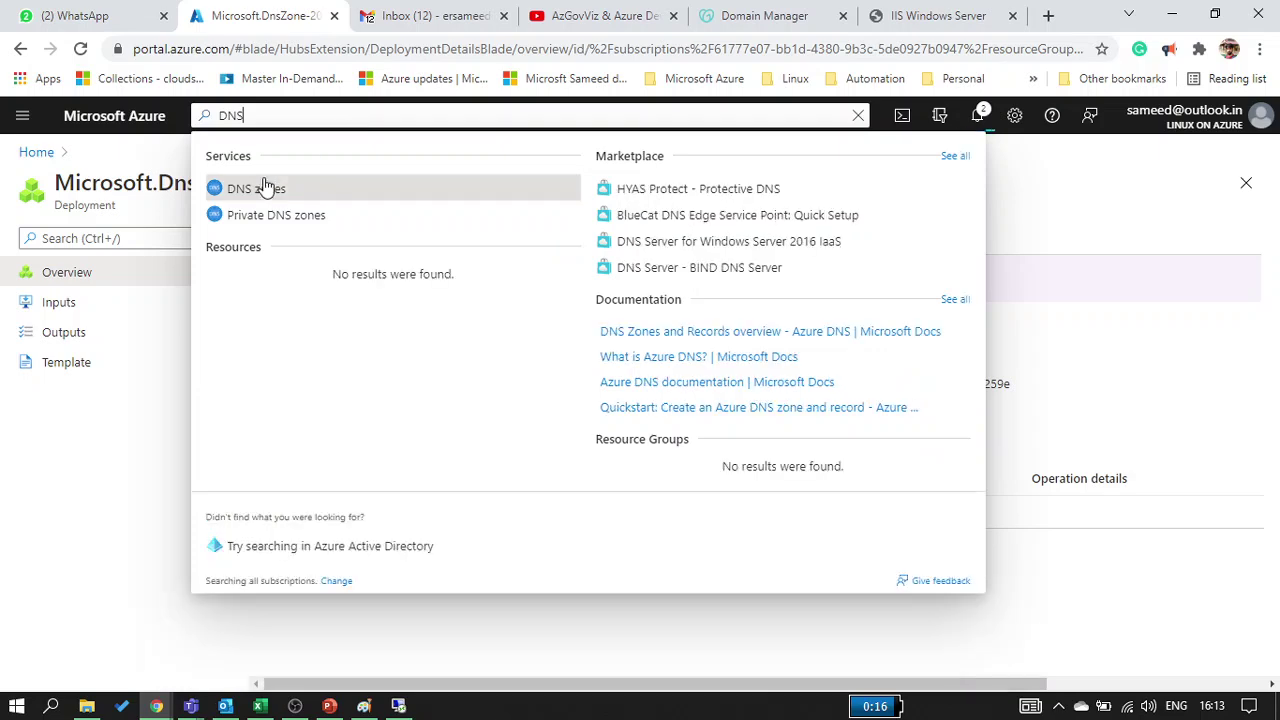
{"action": "left_click", "coordinate": [262, 188]}
{"action": "left_click", "coordinate": [57, 245]}
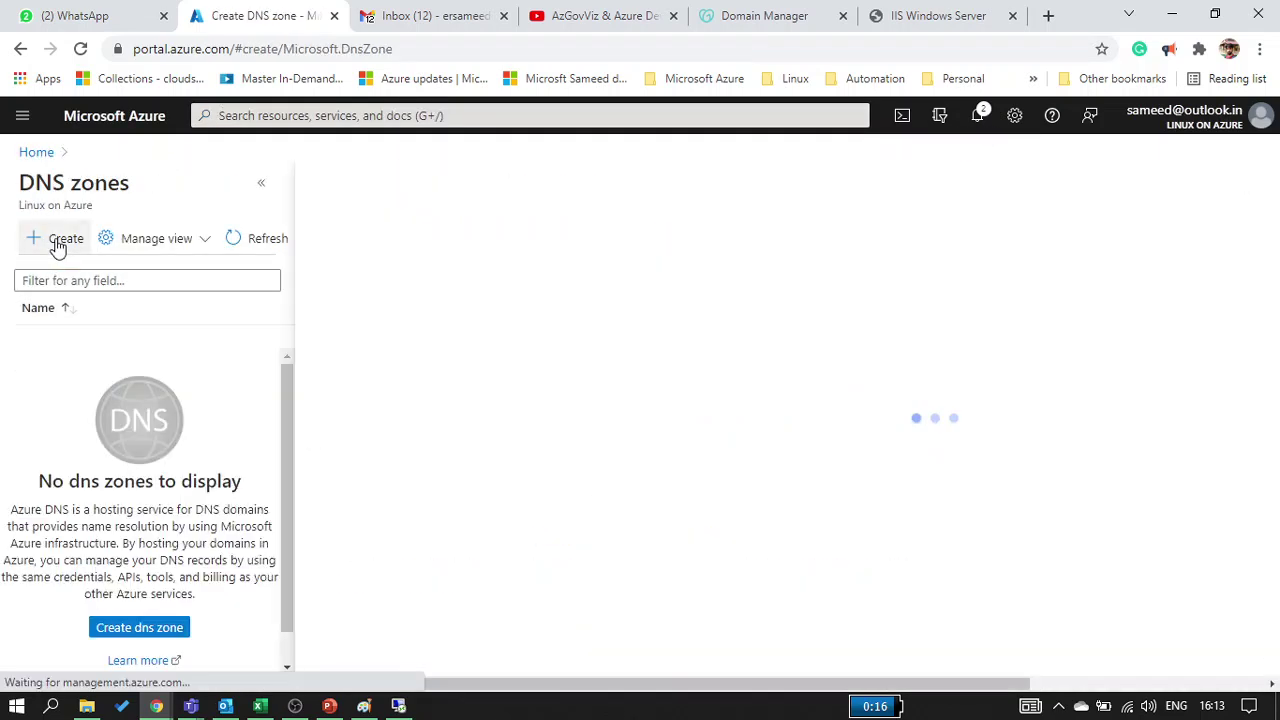
{"action": "left_click", "coordinate": [578, 443]}
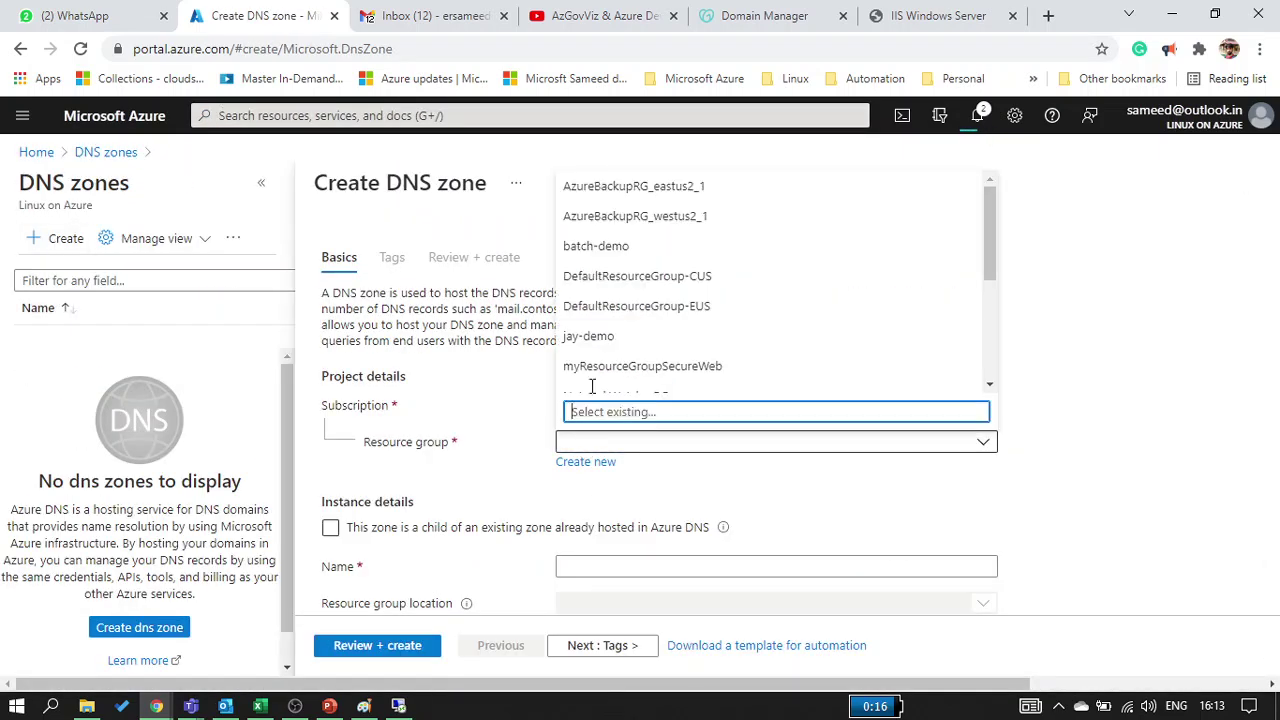
{"action": "left_click", "coordinate": [600, 277]}
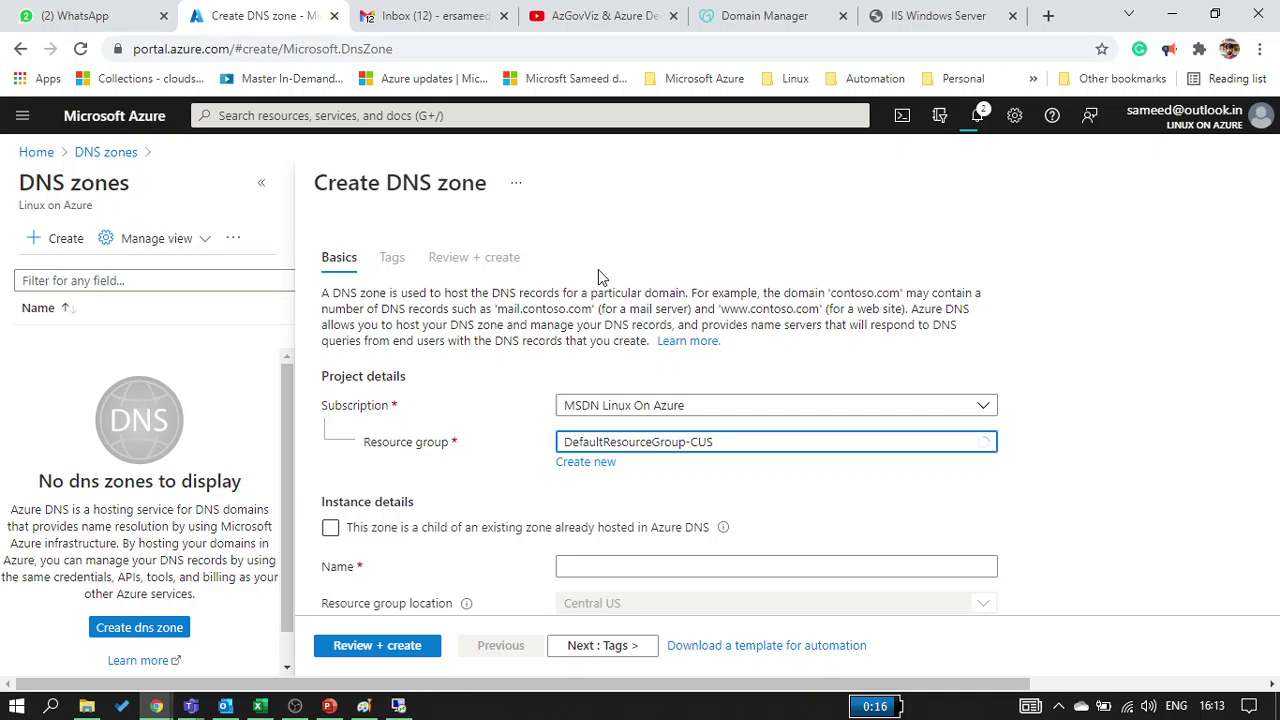
Name the sample zone google.com, validate it with Review + create, and dismiss the notification
{"action": "left_click", "coordinate": [607, 569]}
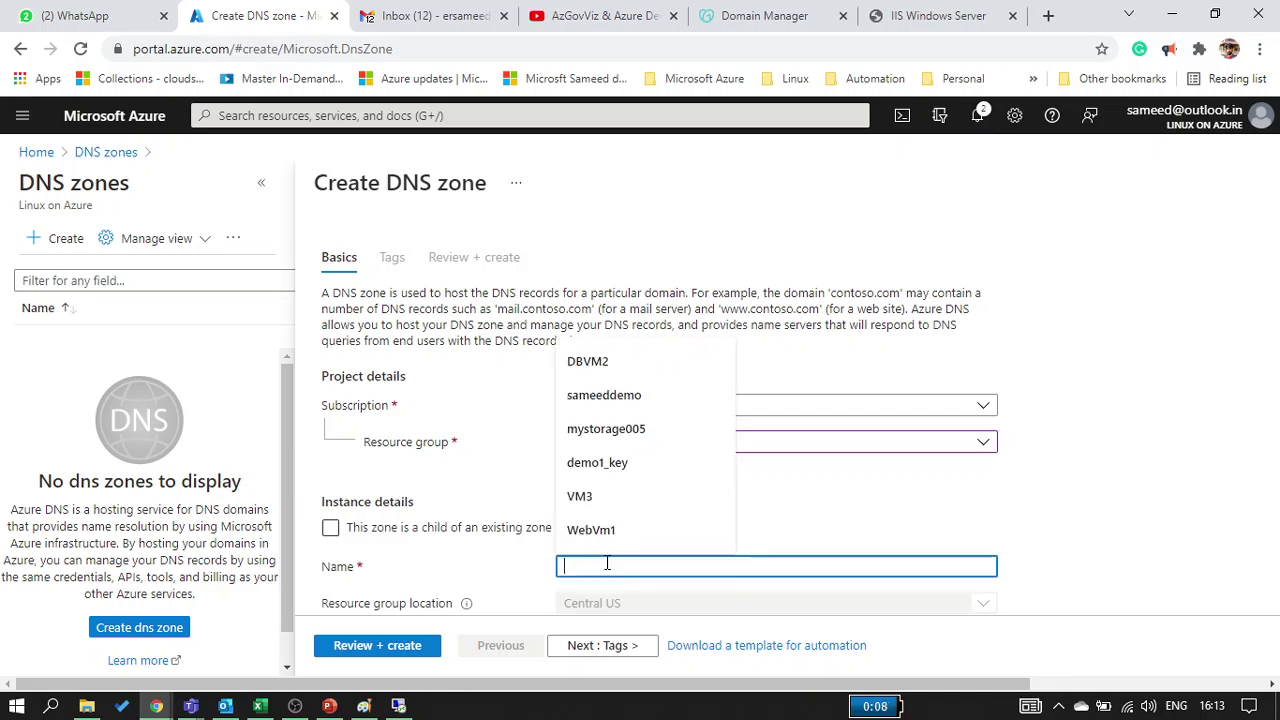
{"action": "type", "text": "goog"}
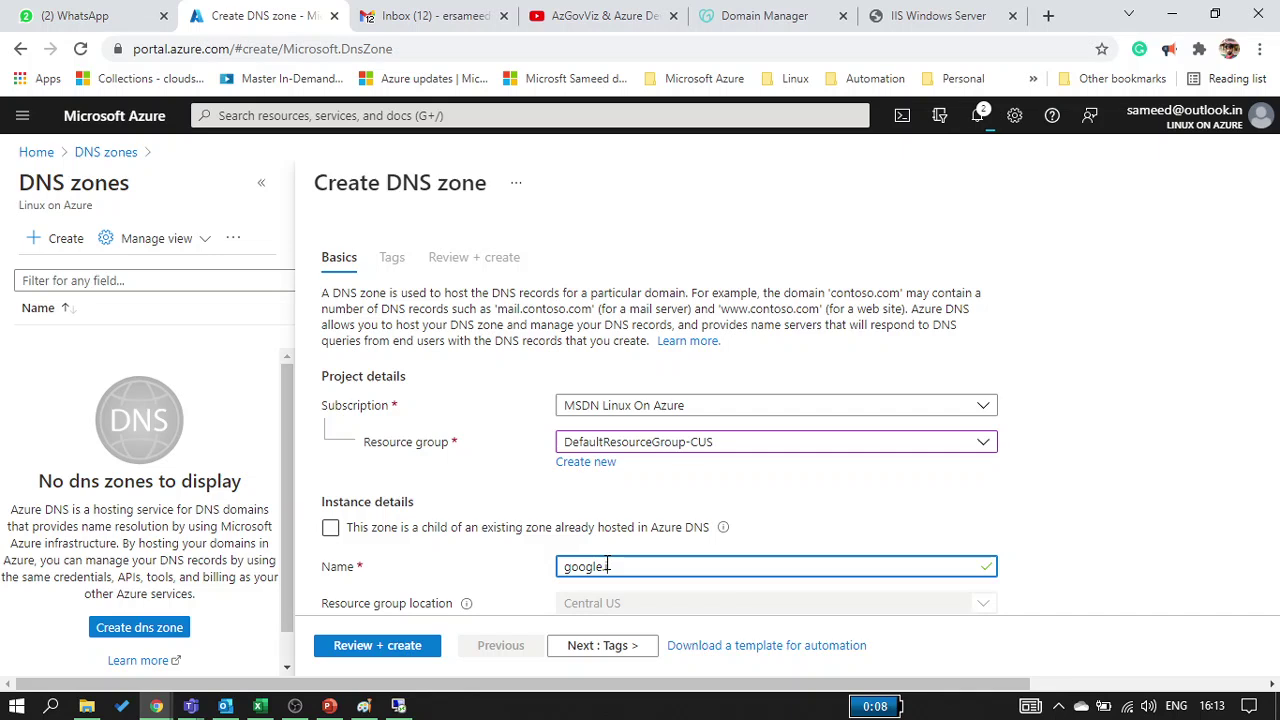
{"action": "type", "text": "le.in"}
{"action": "left_click", "coordinate": [1062, 559]}
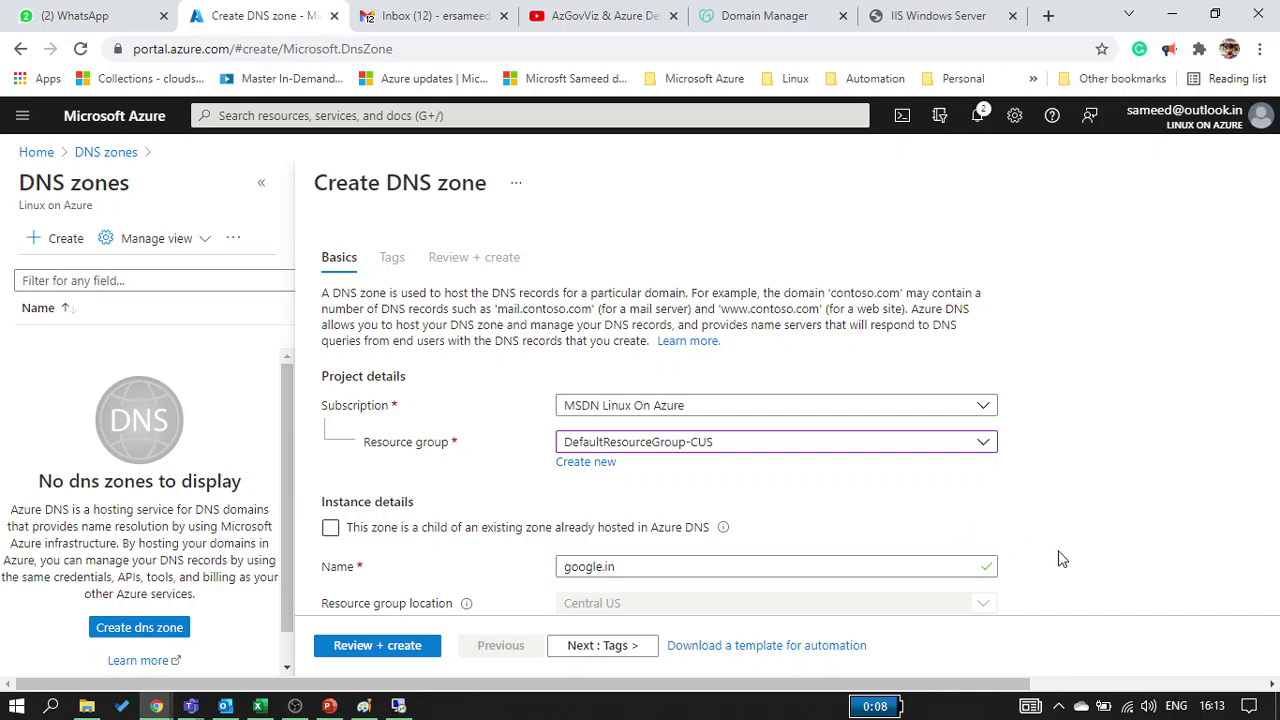
{"action": "left_click", "coordinate": [672, 566]}
{"action": "key", "text": "BackSpace"}
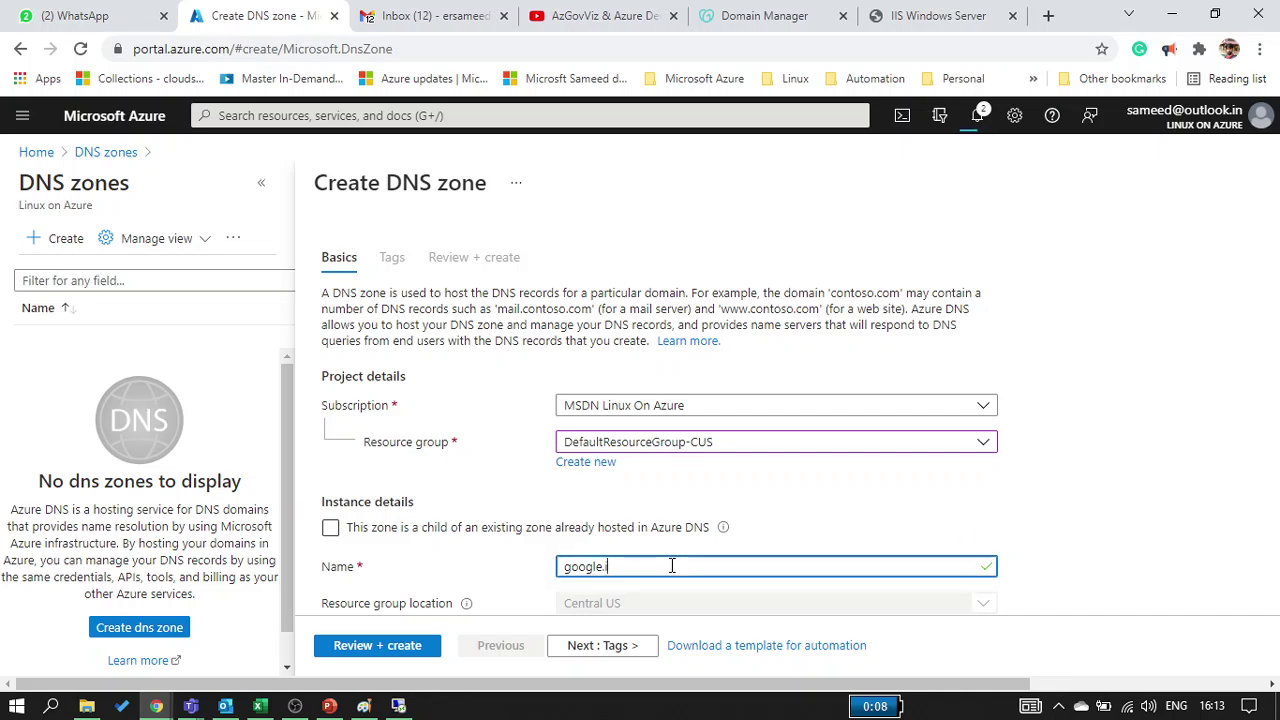
{"action": "type", "text": "com"}
{"action": "scroll", "coordinate": [1103, 556], "scroll_direction": "down", "scroll_amount": 1}
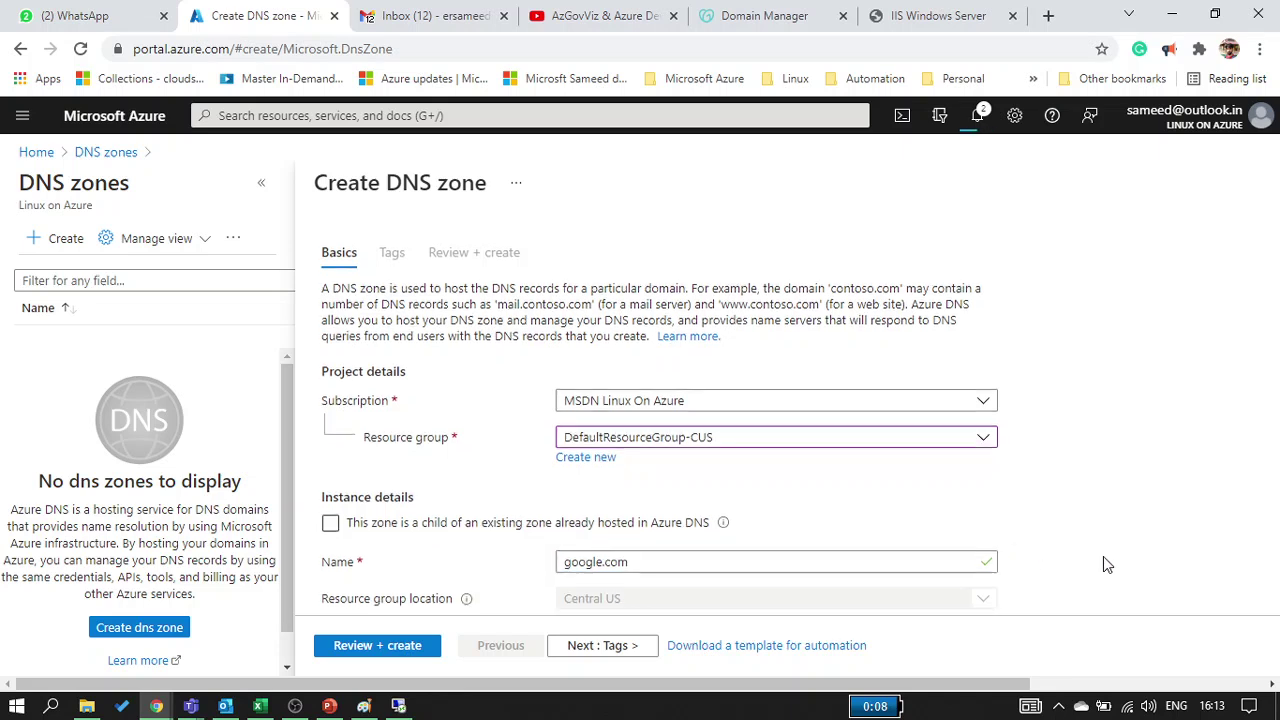
{"action": "left_click", "coordinate": [389, 651]}
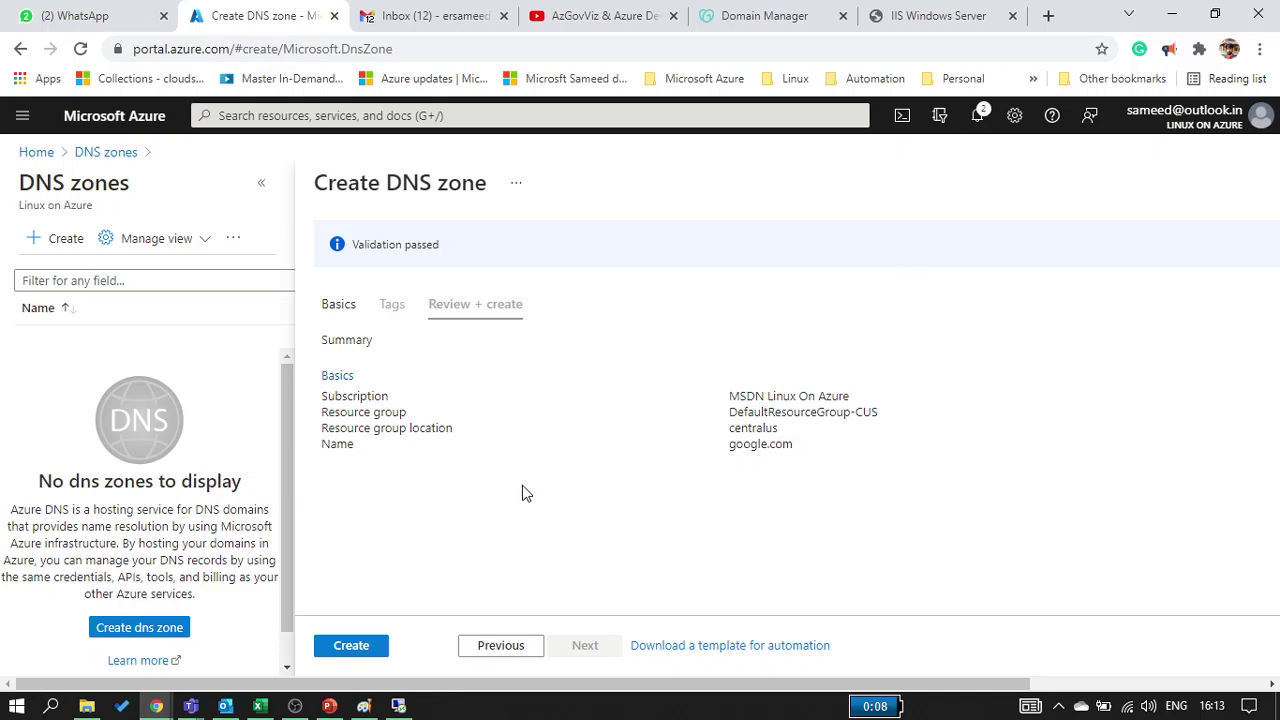
{"action": "scroll", "coordinate": [522, 484], "scroll_direction": "right", "scroll_amount": 3}
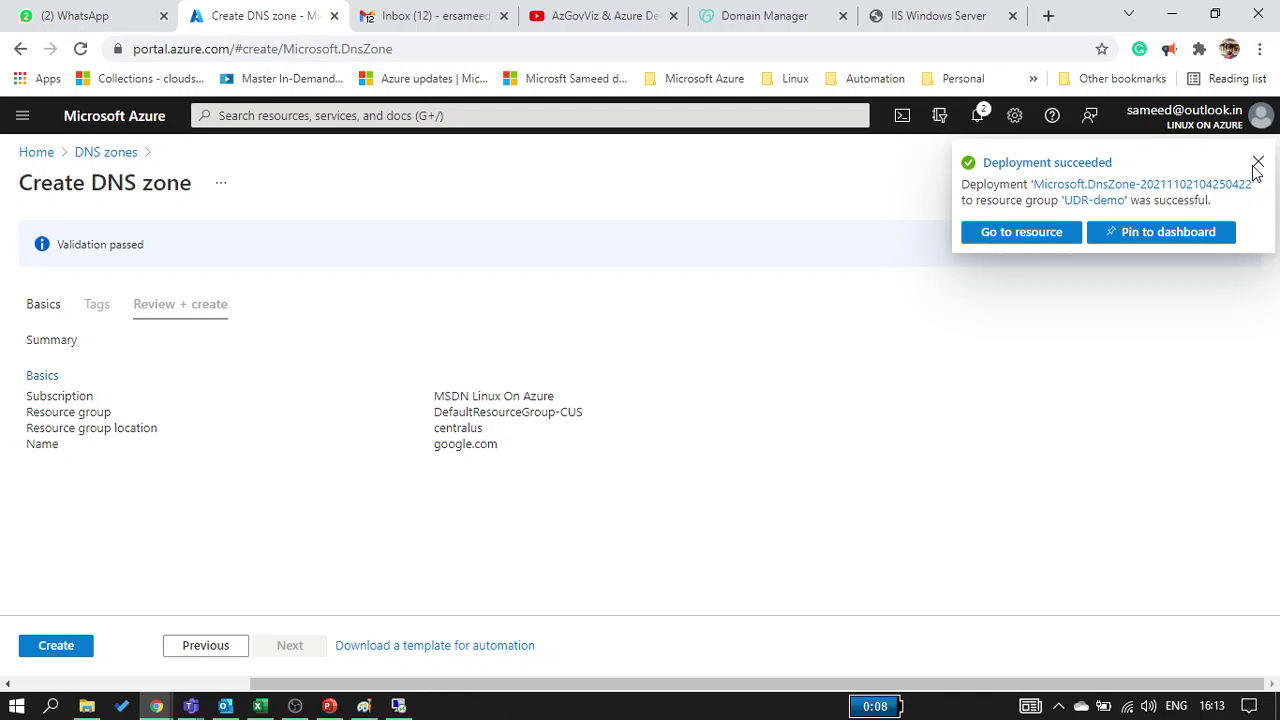
{"action": "left_click", "coordinate": [1258, 162]}
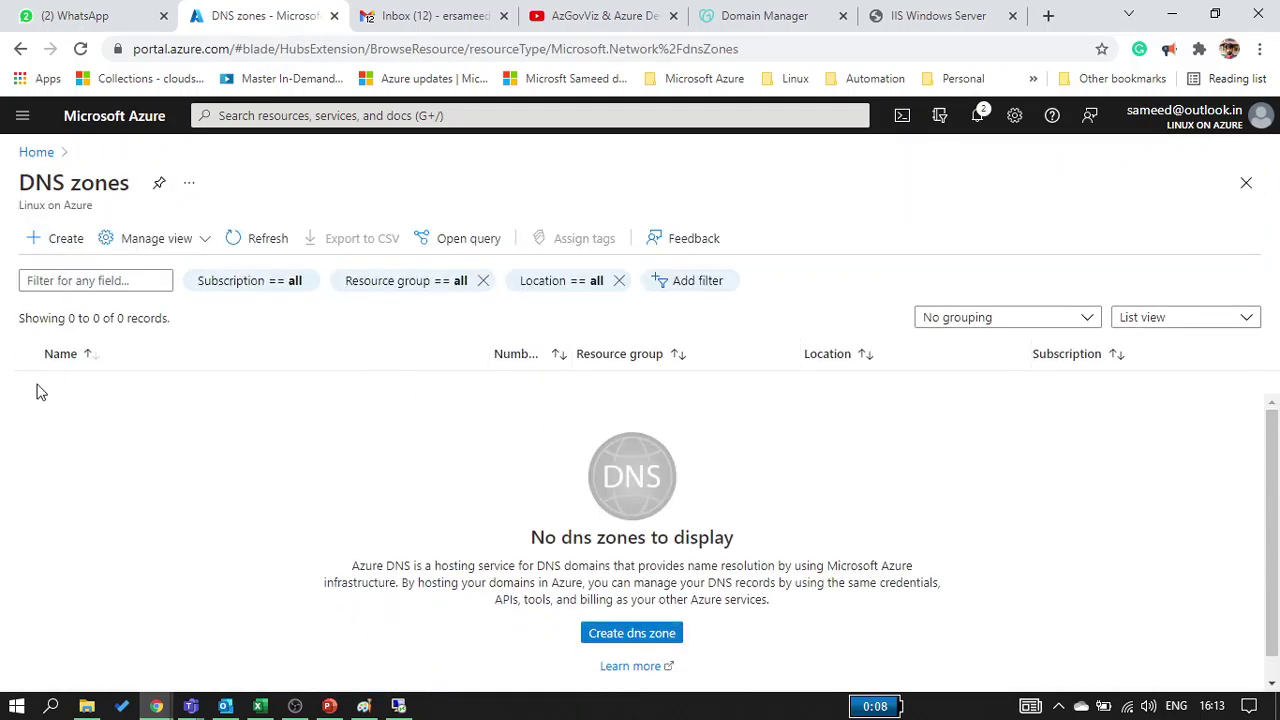
Reload the portal and DNS zones list until the new zone shows up
{"action": "left_click", "coordinate": [266, 243]}
{"action": "left_click", "coordinate": [242, 250]}
{"action": "left_click", "coordinate": [81, 49]}
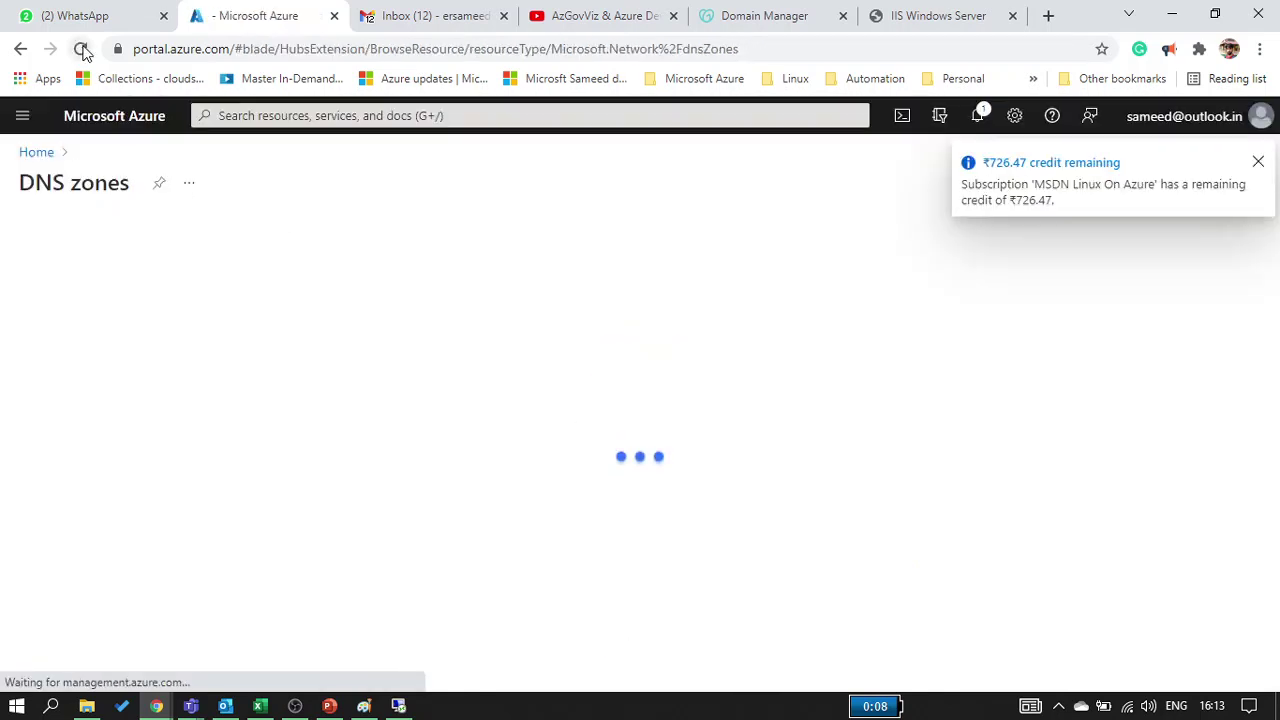
{"action": "left_click", "coordinate": [981, 132]}
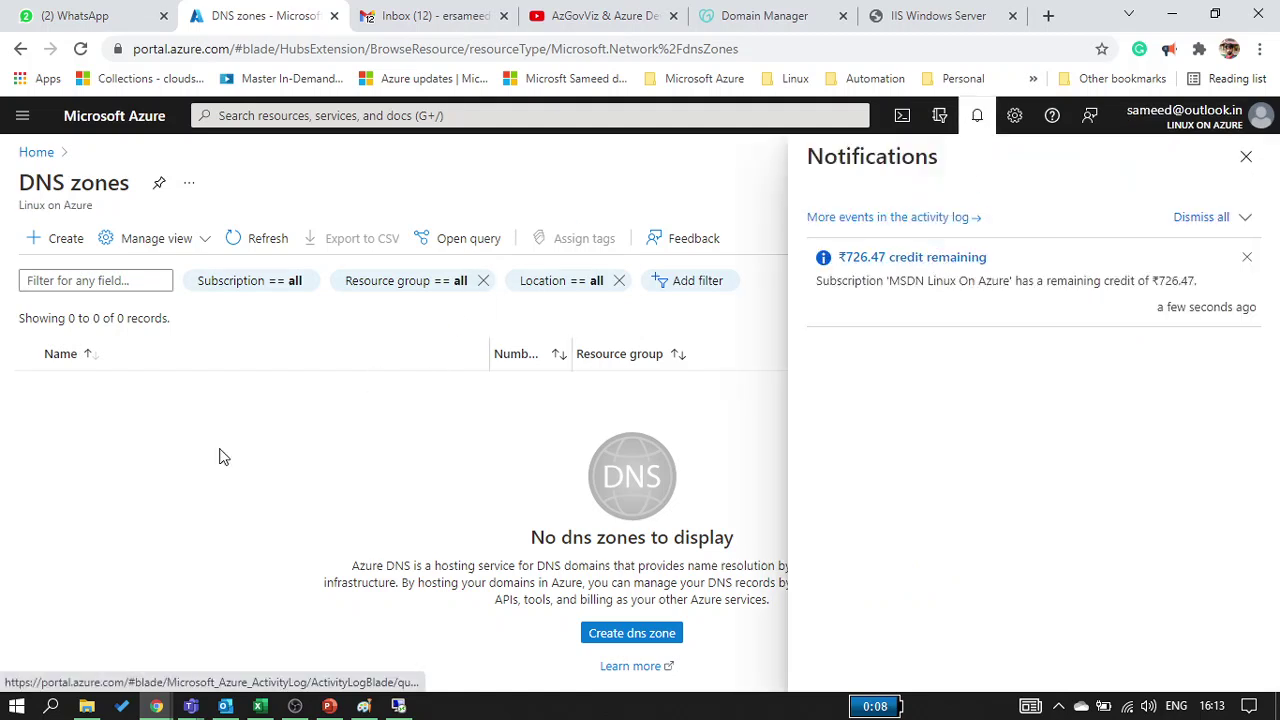
{"action": "left_click", "coordinate": [81, 49]}
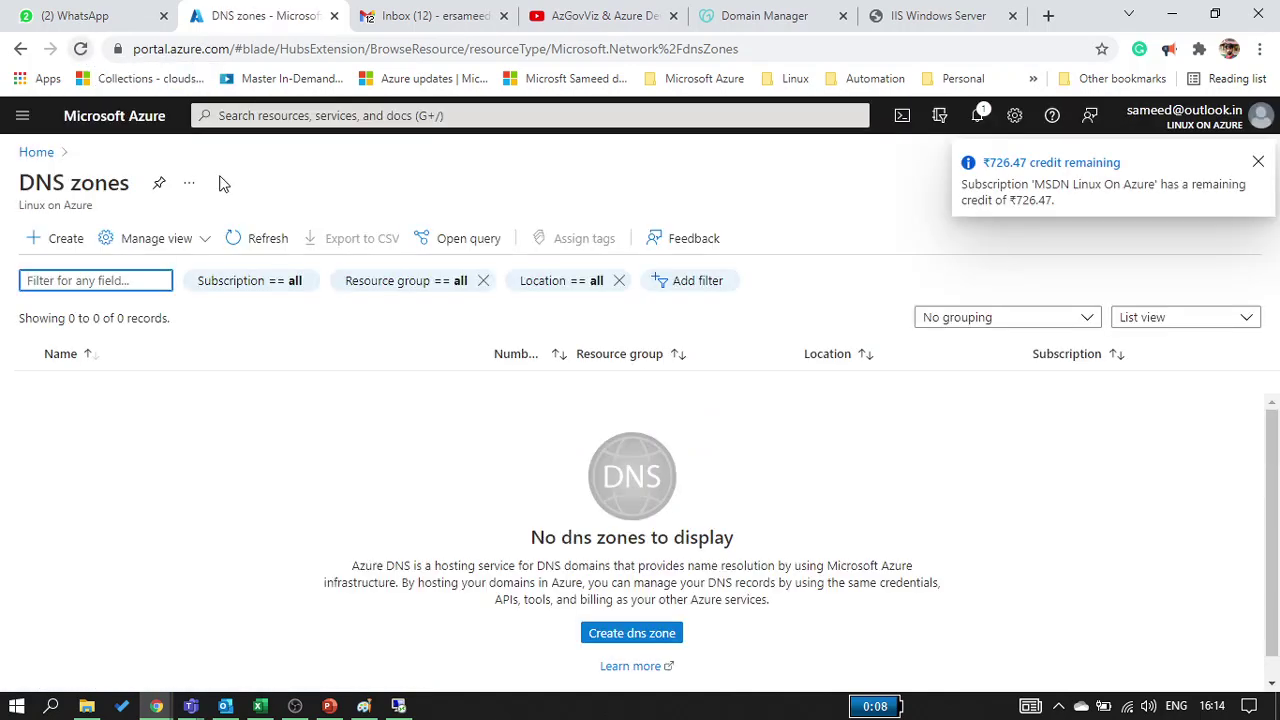
{"action": "left_click", "coordinate": [262, 252]}
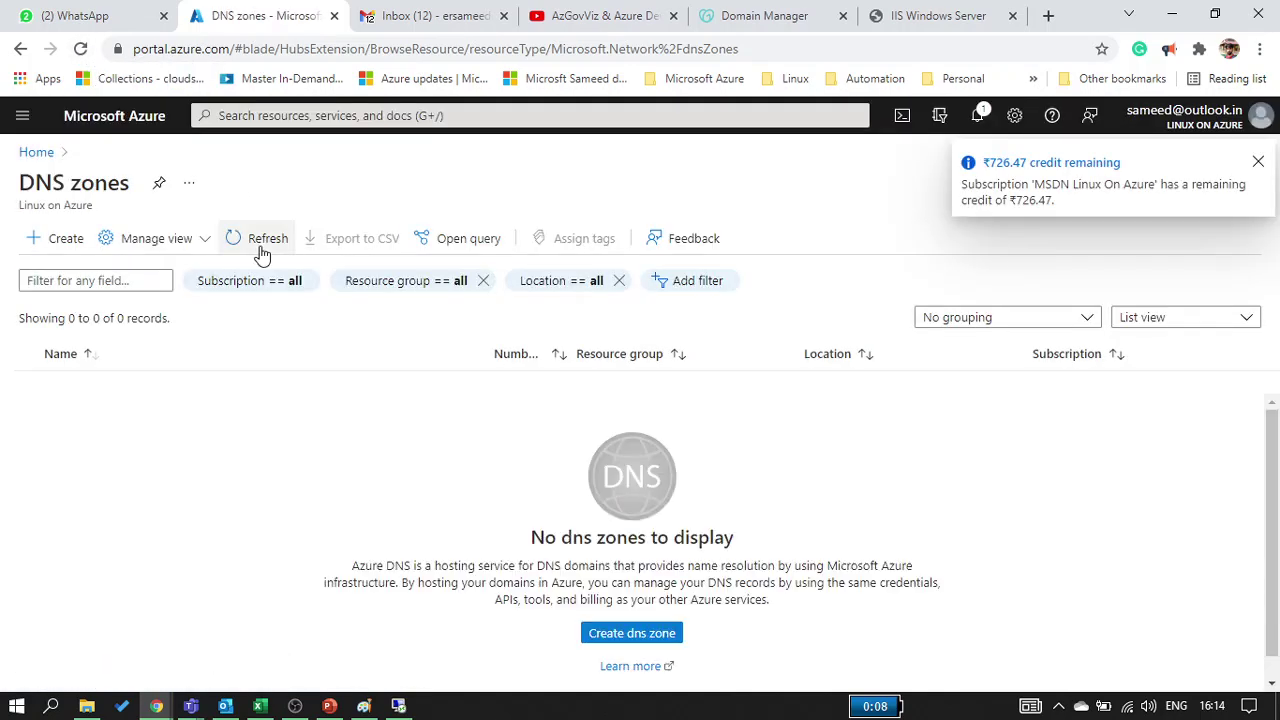
Open the azureacademy.in zone to see its four name servers, then view GoDaddy's DNS page
{"action": "left_click", "coordinate": [118, 283]}
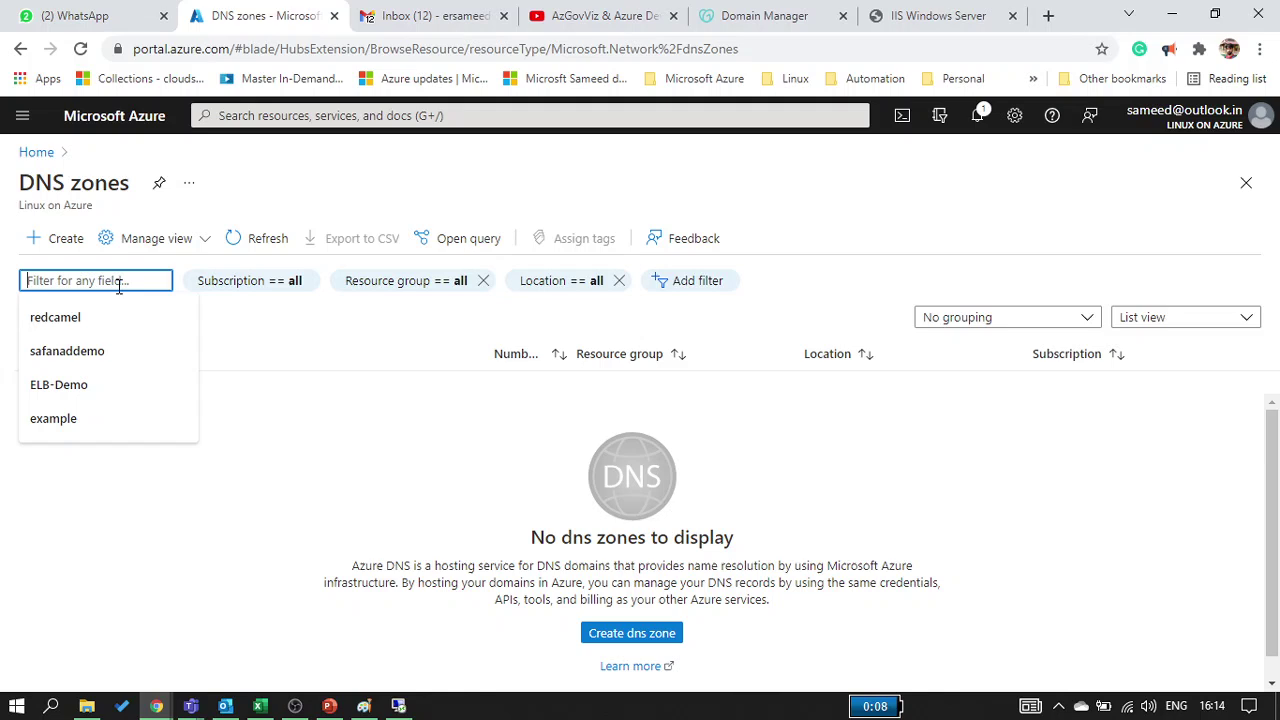
{"action": "type", "text": "az"}
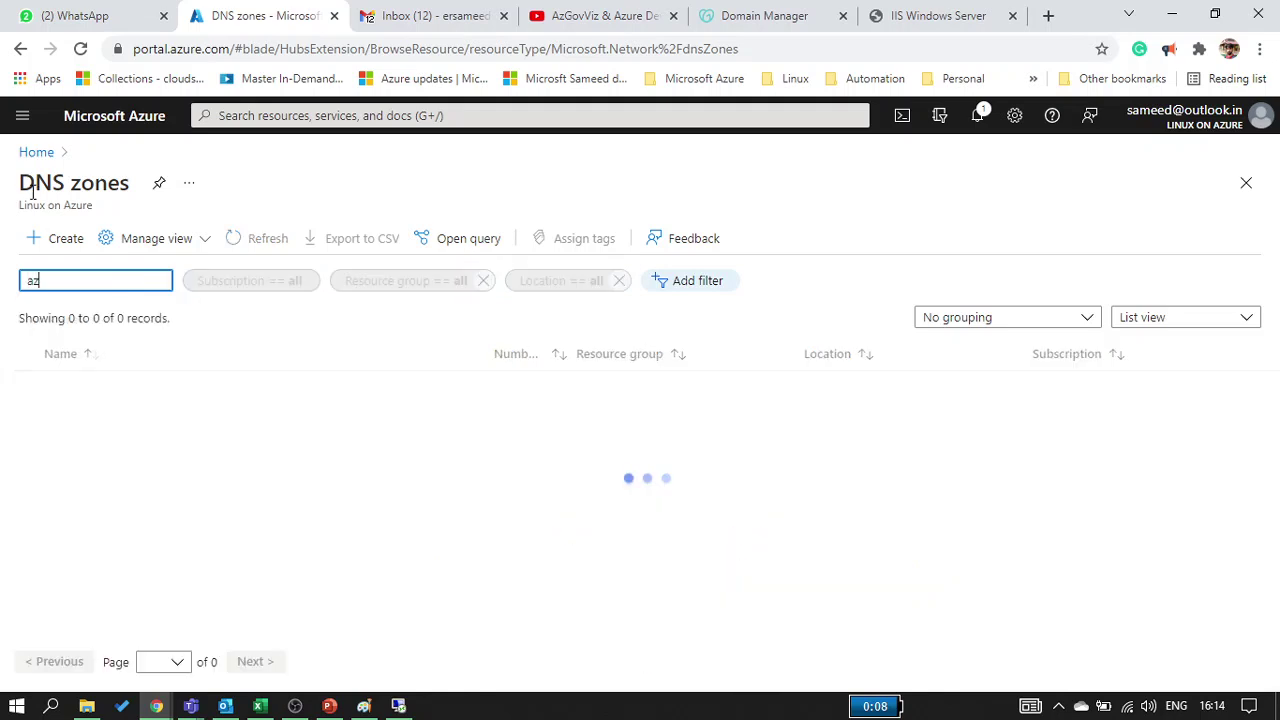
{"action": "key", "text": "BackSpace"}
{"action": "key", "text": "BackSpace"}
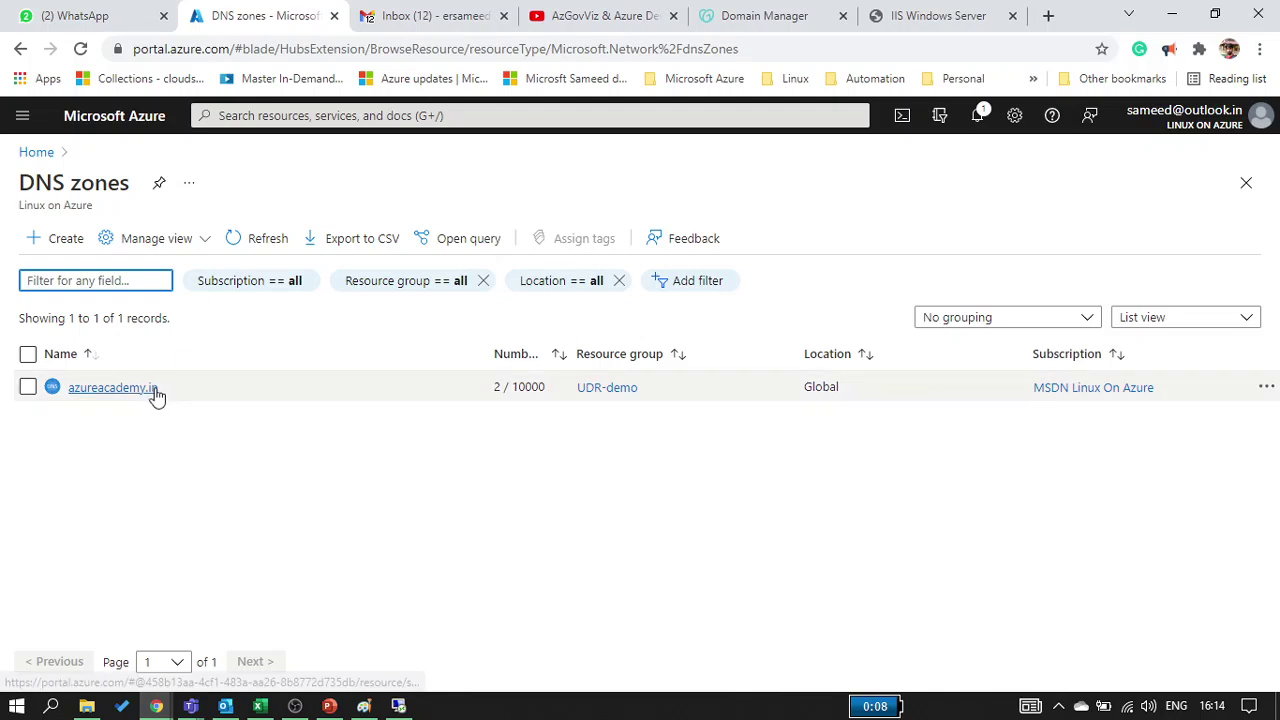
{"action": "left_click", "coordinate": [149, 388]}
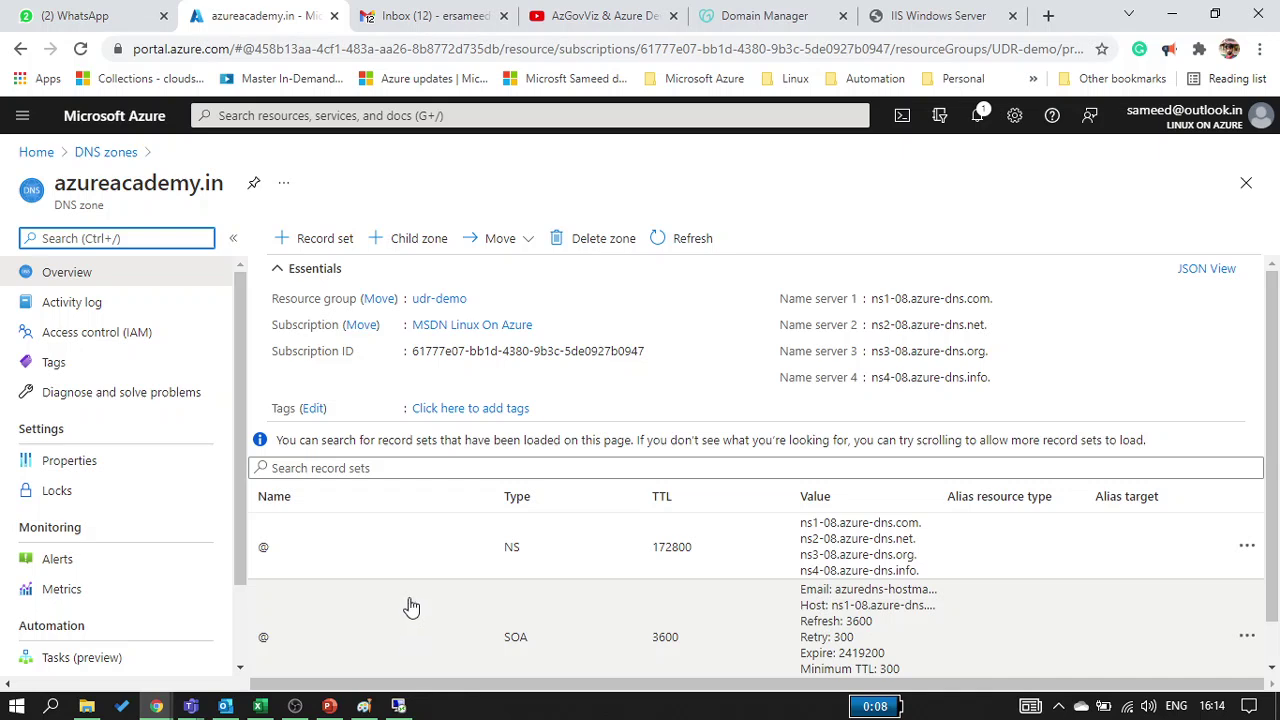
{"action": "left_click", "coordinate": [714, 18]}
{"action": "scroll", "coordinate": [609, 410], "scroll_direction": "down", "scroll_amount": 6}
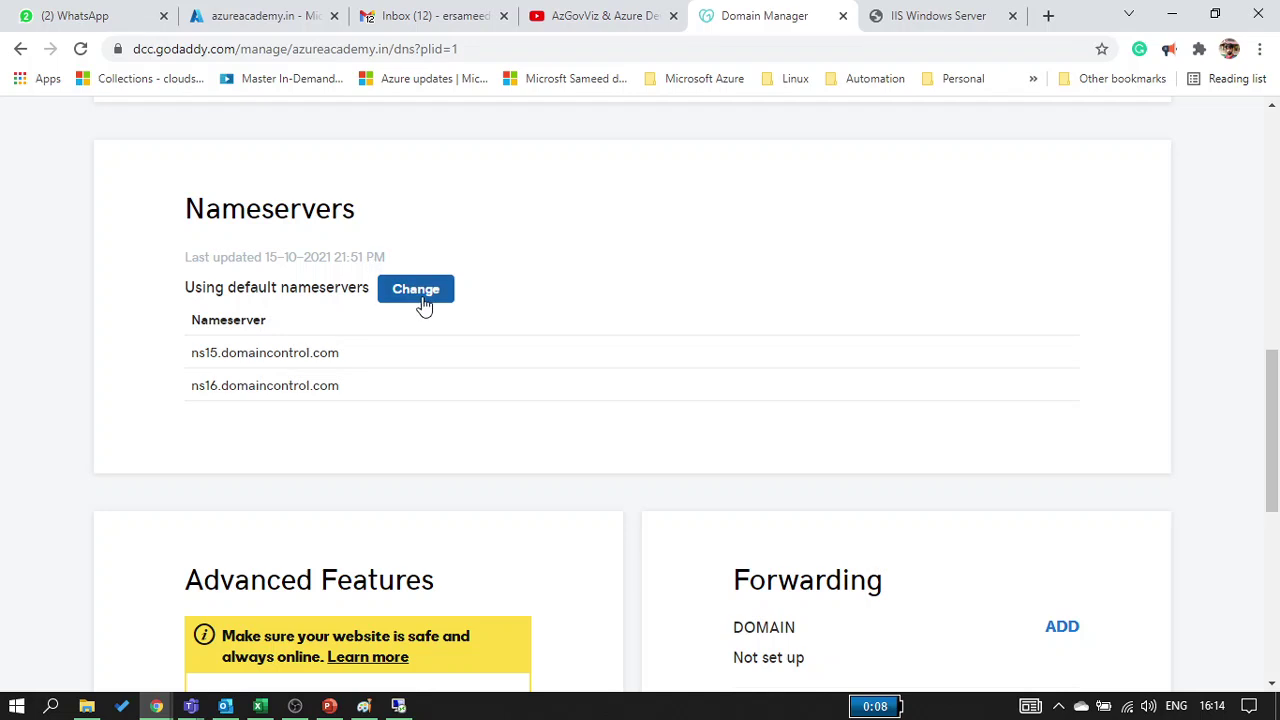
Choose 'Enter my own nameservers (advanced)' for azureacademy.in, then return to the Azure zone overview
{"action": "left_click", "coordinate": [424, 305]}
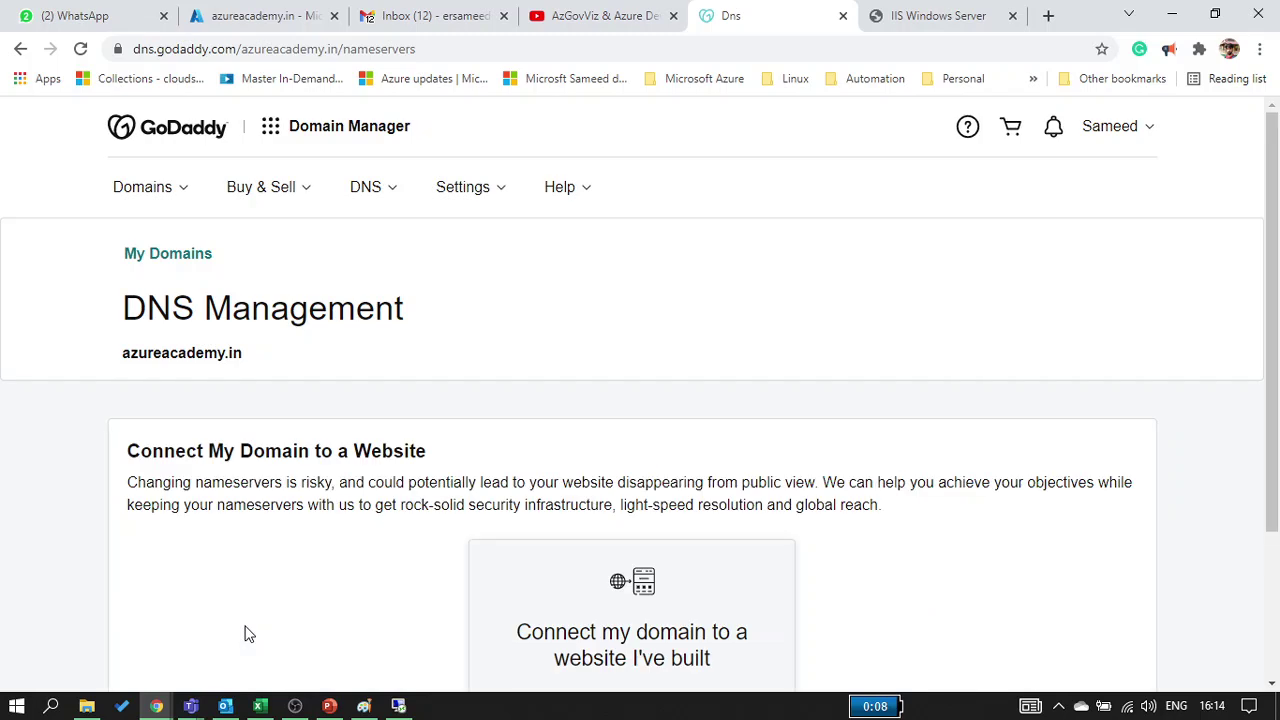
{"action": "scroll", "coordinate": [333, 505], "scroll_direction": "down", "scroll_amount": 3}
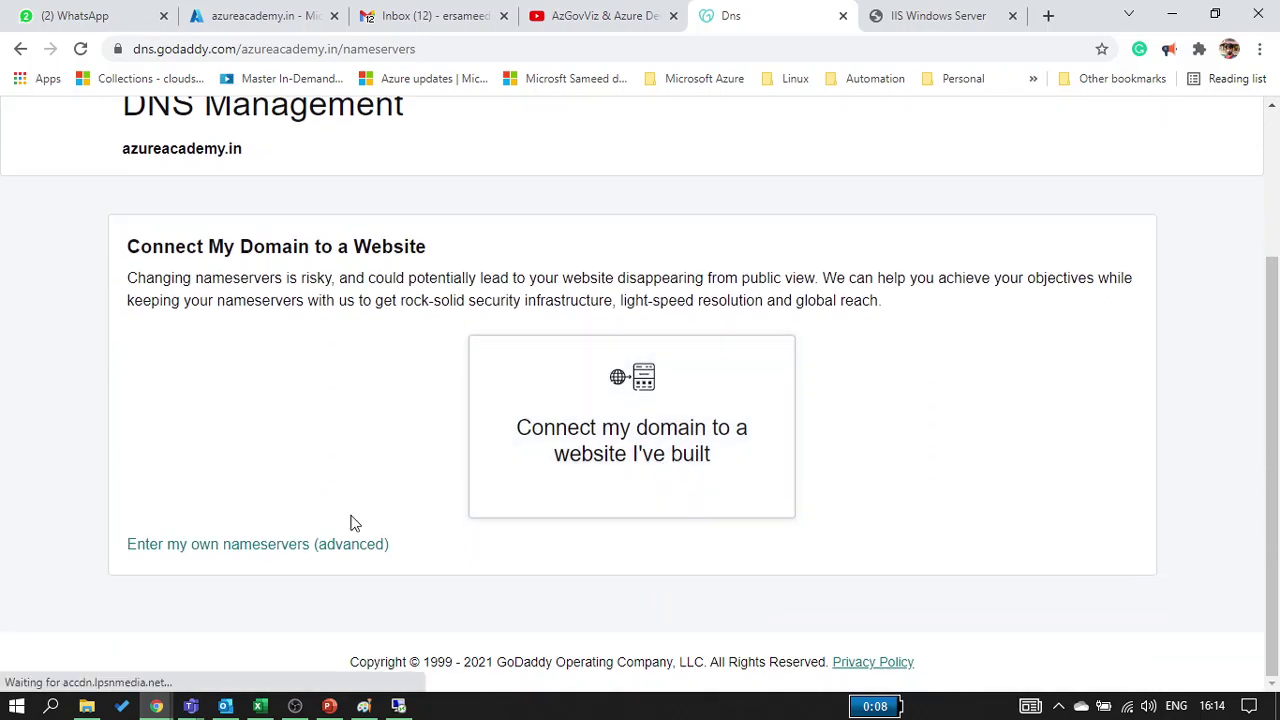
{"action": "left_click", "coordinate": [340, 545]}
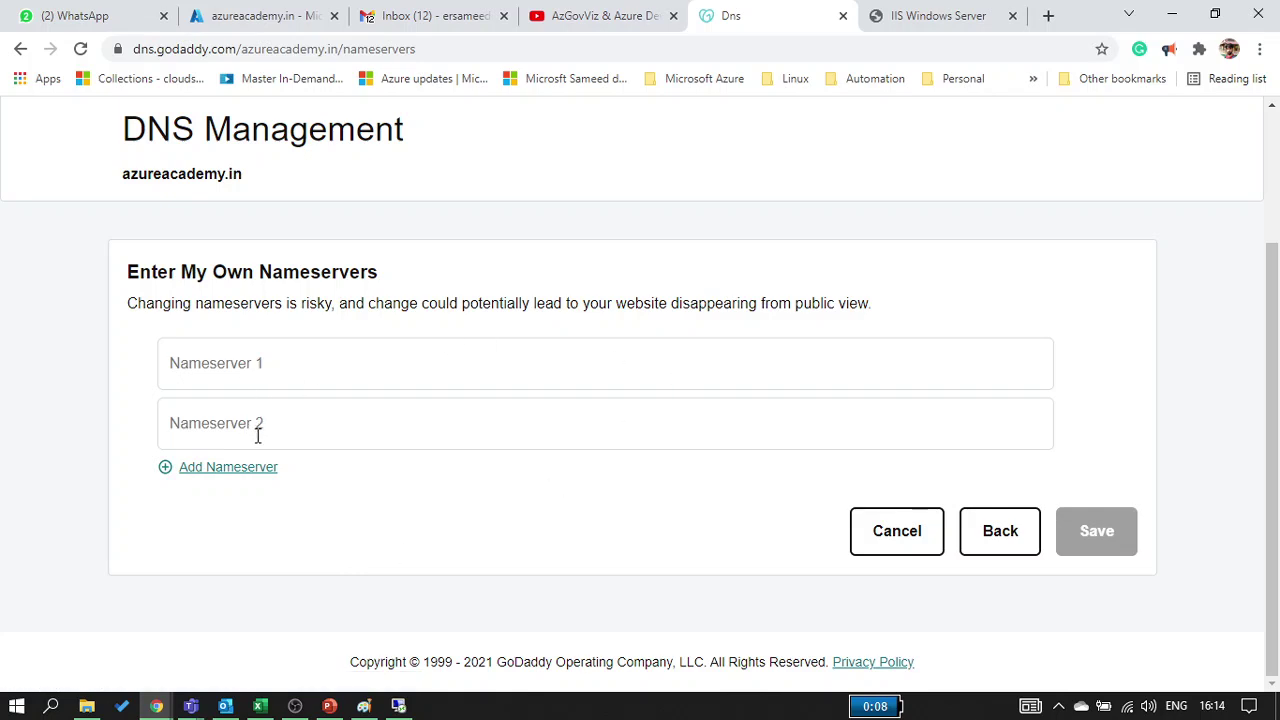
{"action": "left_click", "coordinate": [241, 28]}
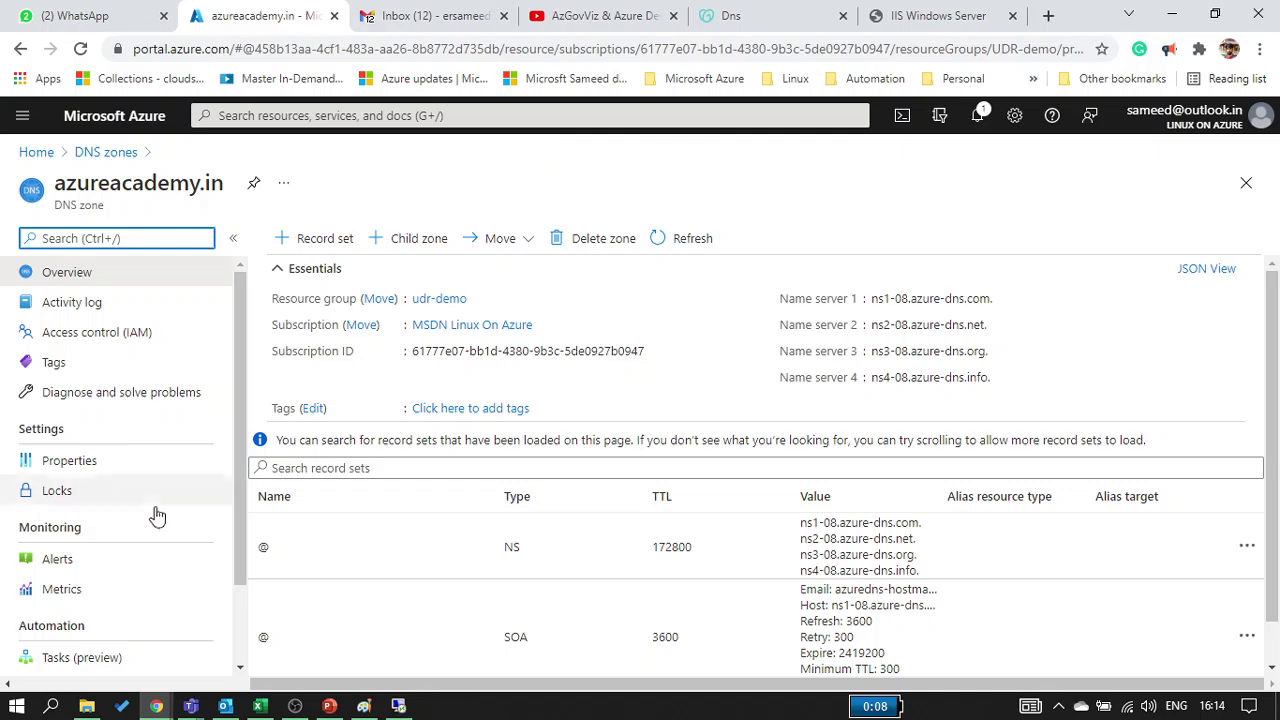
Copy Azure name servers ns1-08 and ns2-08 into GoDaddy's first two Nameserver fields
{"action": "triple_click", "coordinate": [110, 205]}
{"action": "triple_click", "coordinate": [67, 180]}
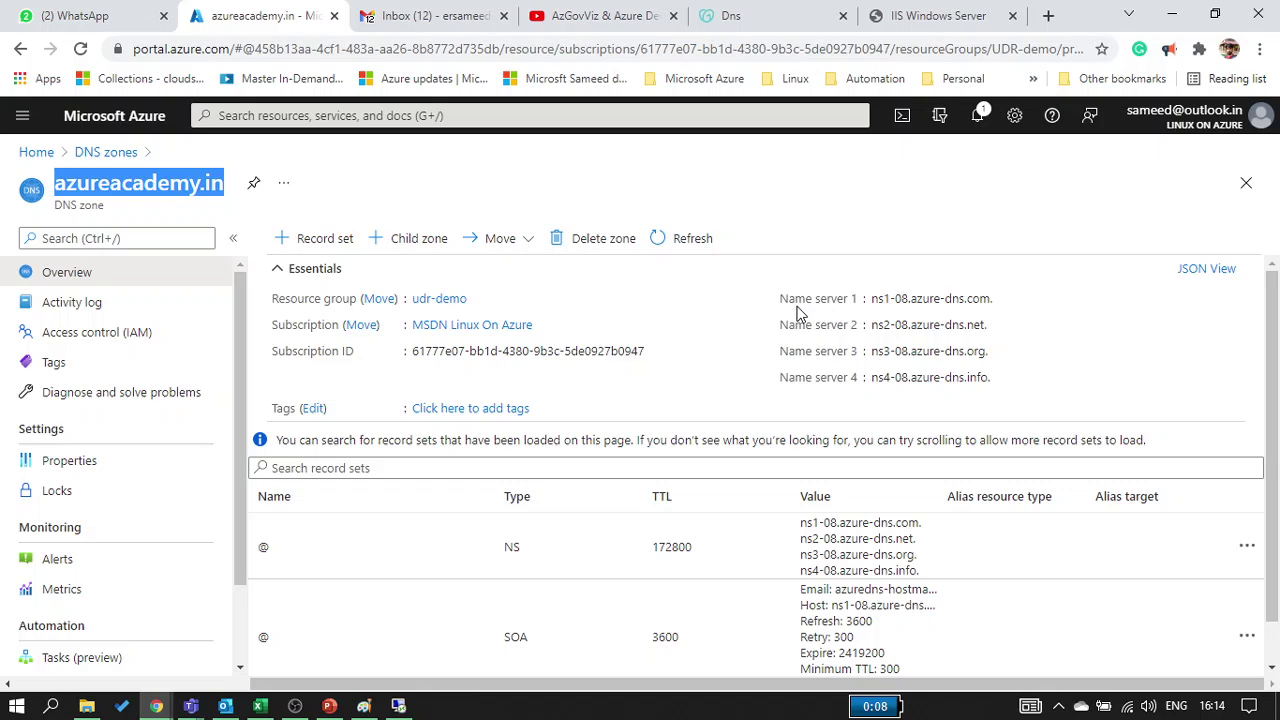
{"action": "left_click", "coordinate": [1004, 298]}
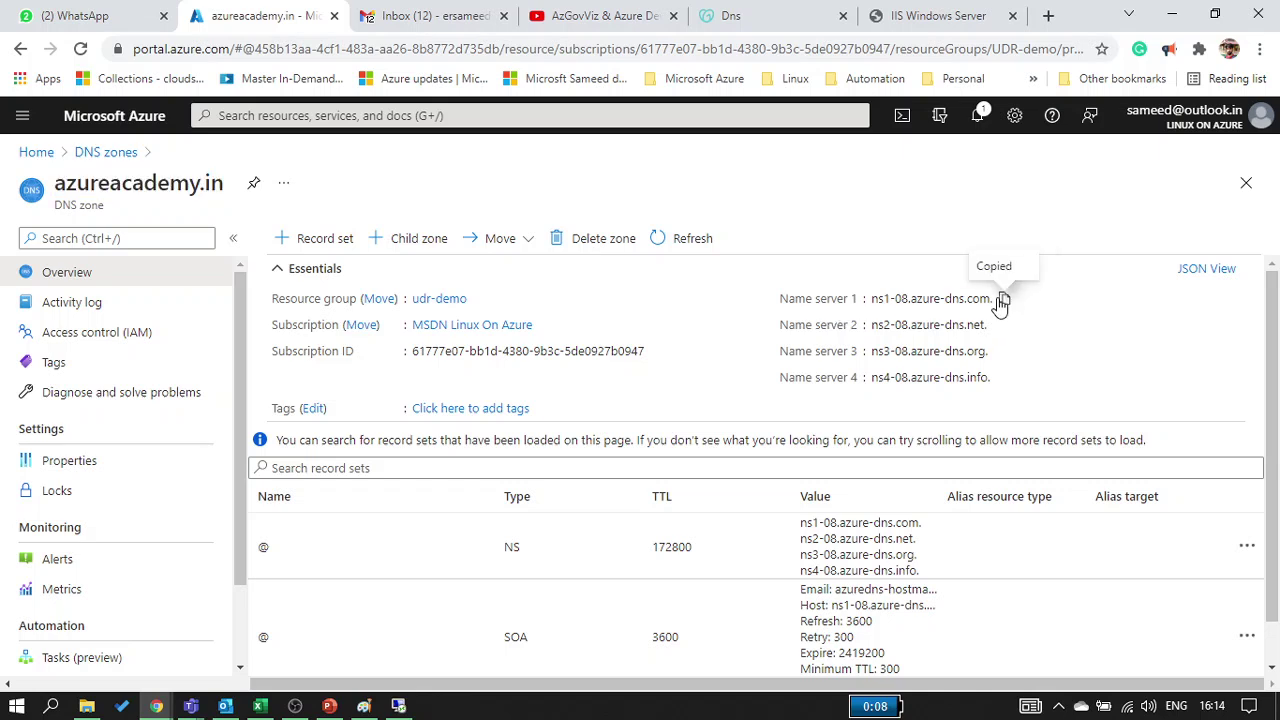
{"action": "left_click", "coordinate": [760, 15]}
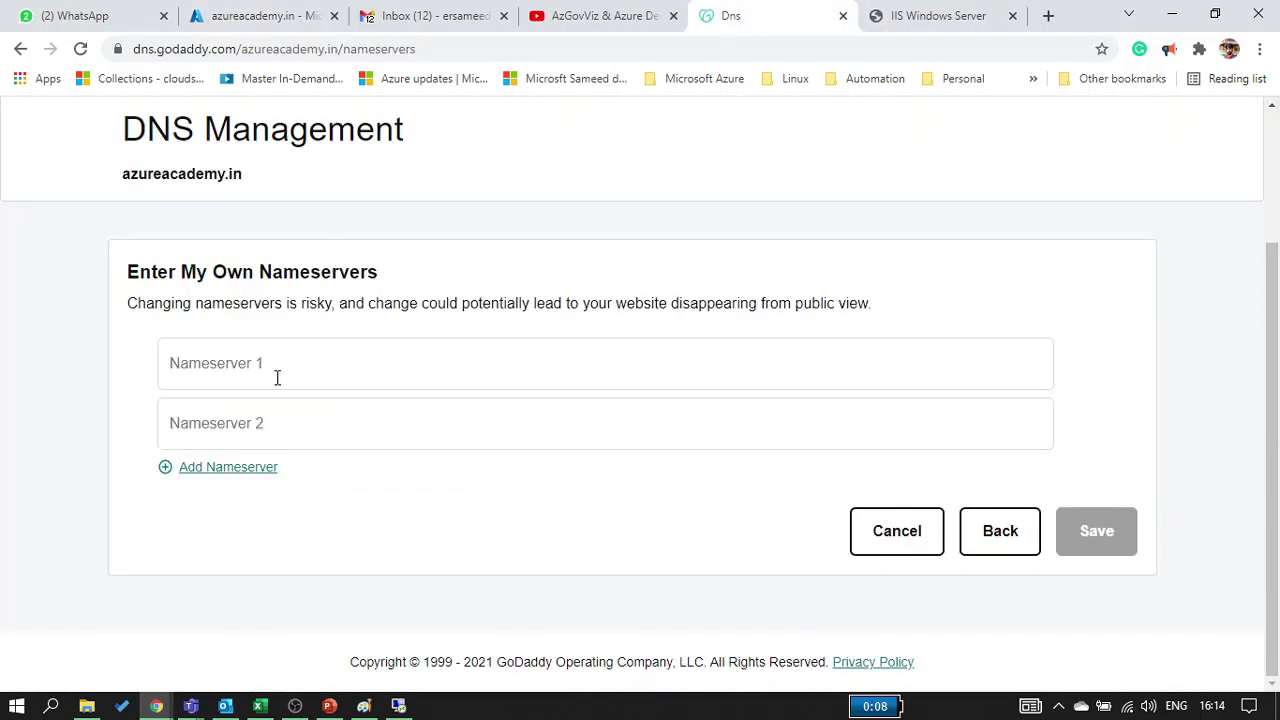
{"action": "left_click", "coordinate": [277, 377]}
{"action": "key", "text": "ctrl+v"}
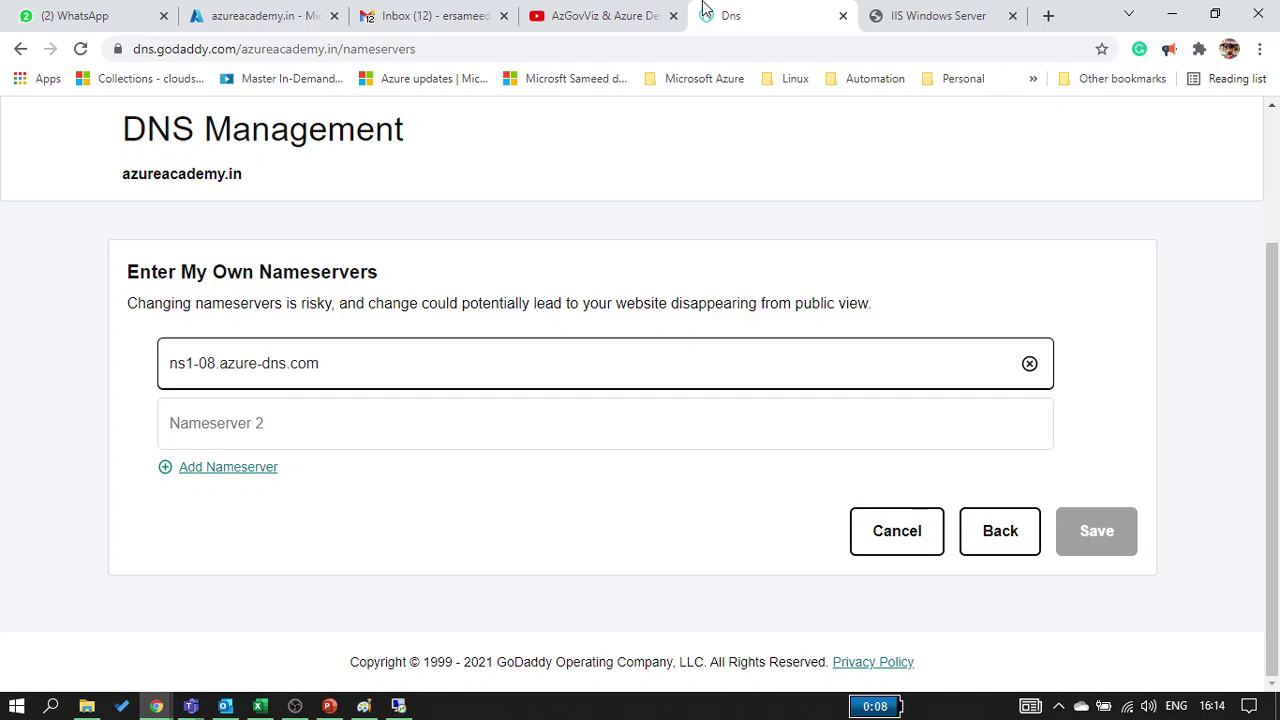
{"action": "left_click", "coordinate": [270, 18]}
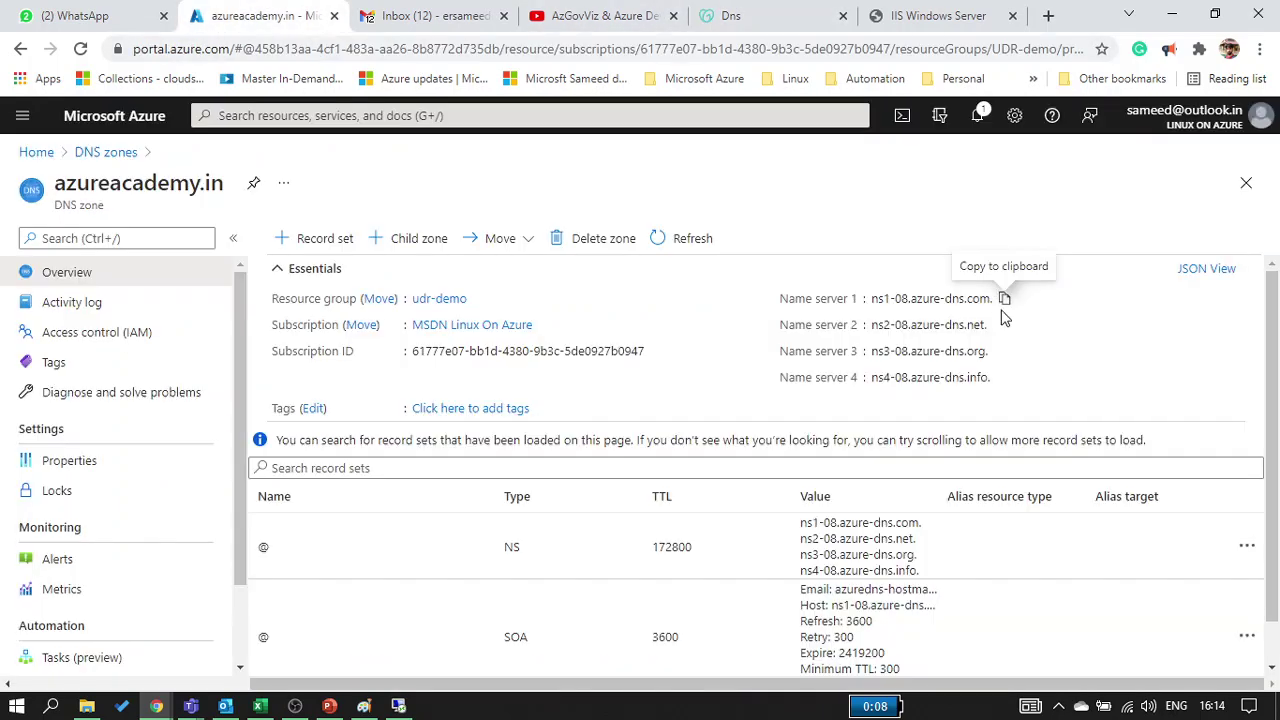
{"action": "left_click", "coordinate": [998, 324]}
{"action": "left_click", "coordinate": [748, 20]}
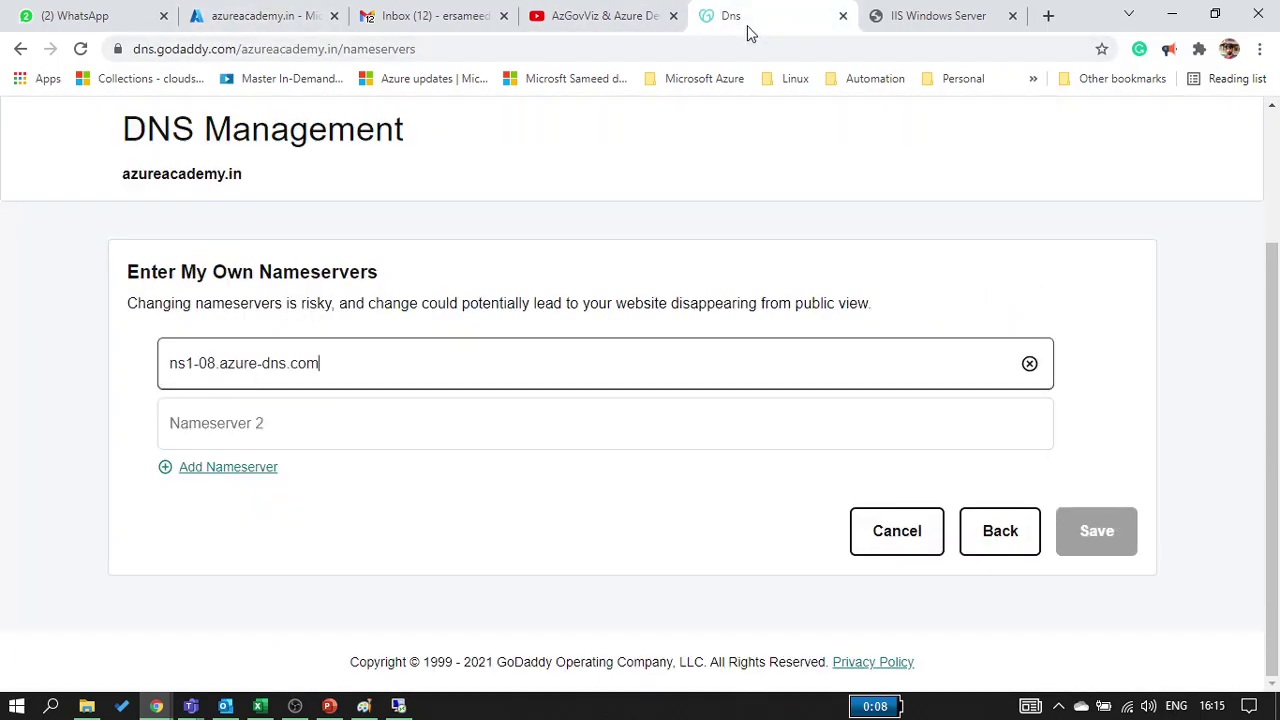
{"action": "left_click", "coordinate": [394, 430]}
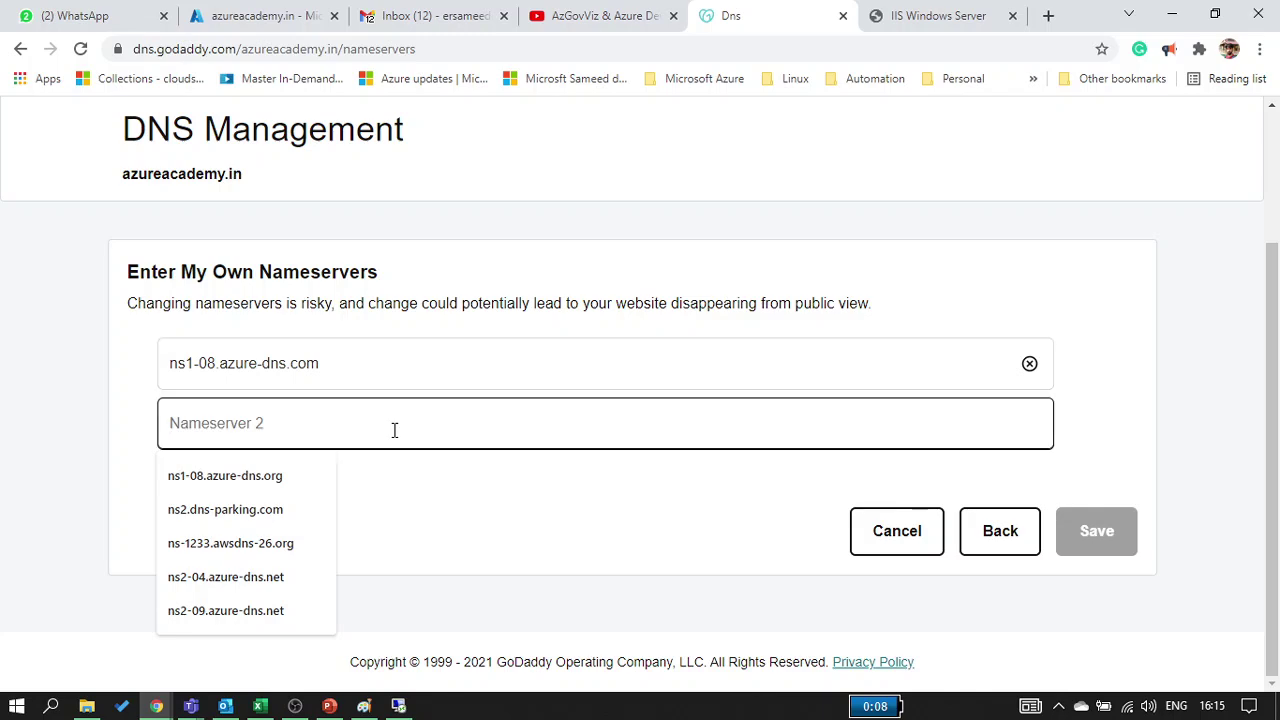
{"action": "key", "text": "ctrl+v"}
Add ns3-08 and ns4-08 as the third and fourth nameservers and save
{"action": "left_click", "coordinate": [205, 16]}
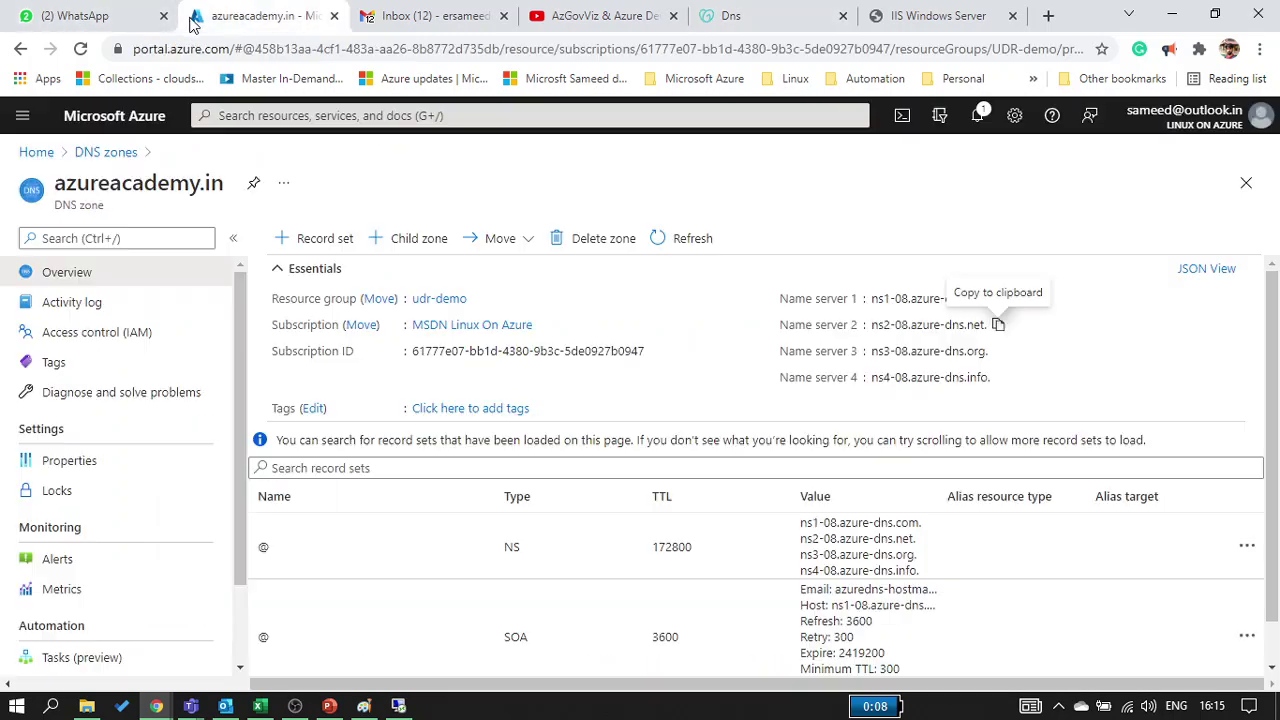
{"action": "left_click", "coordinate": [999, 355]}
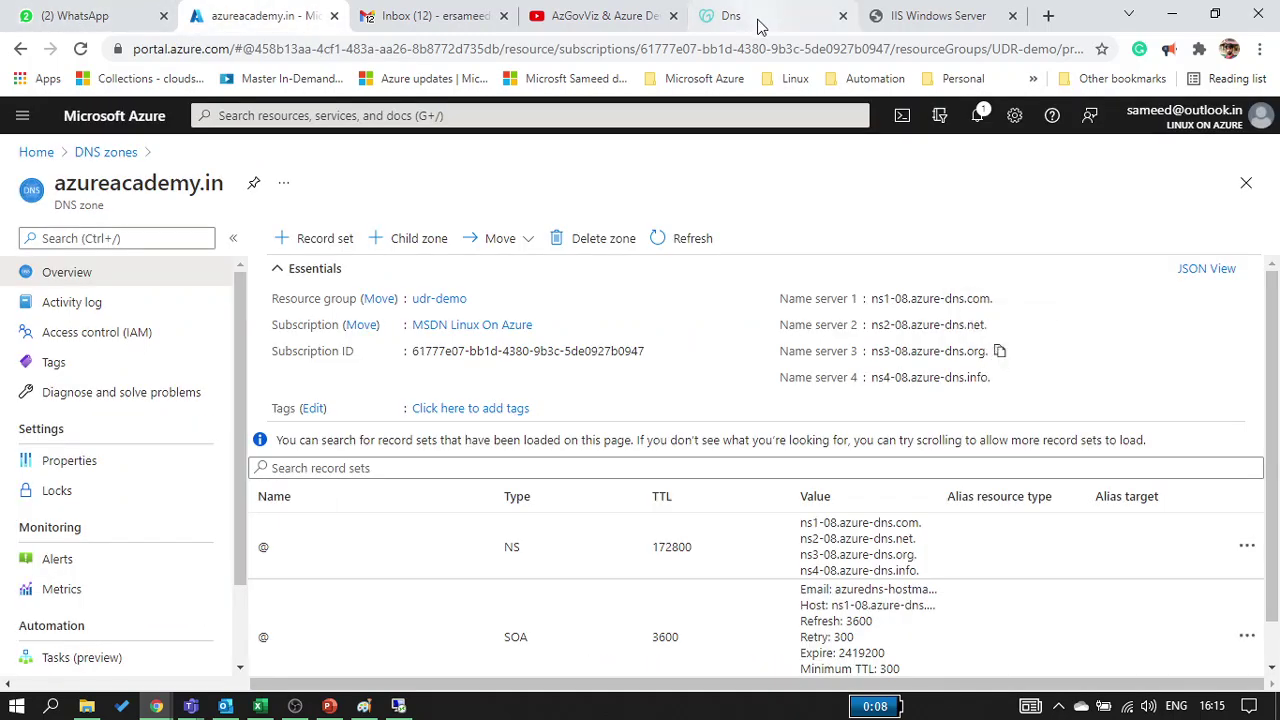
{"action": "left_click", "coordinate": [748, 16]}
{"action": "left_click", "coordinate": [246, 469]}
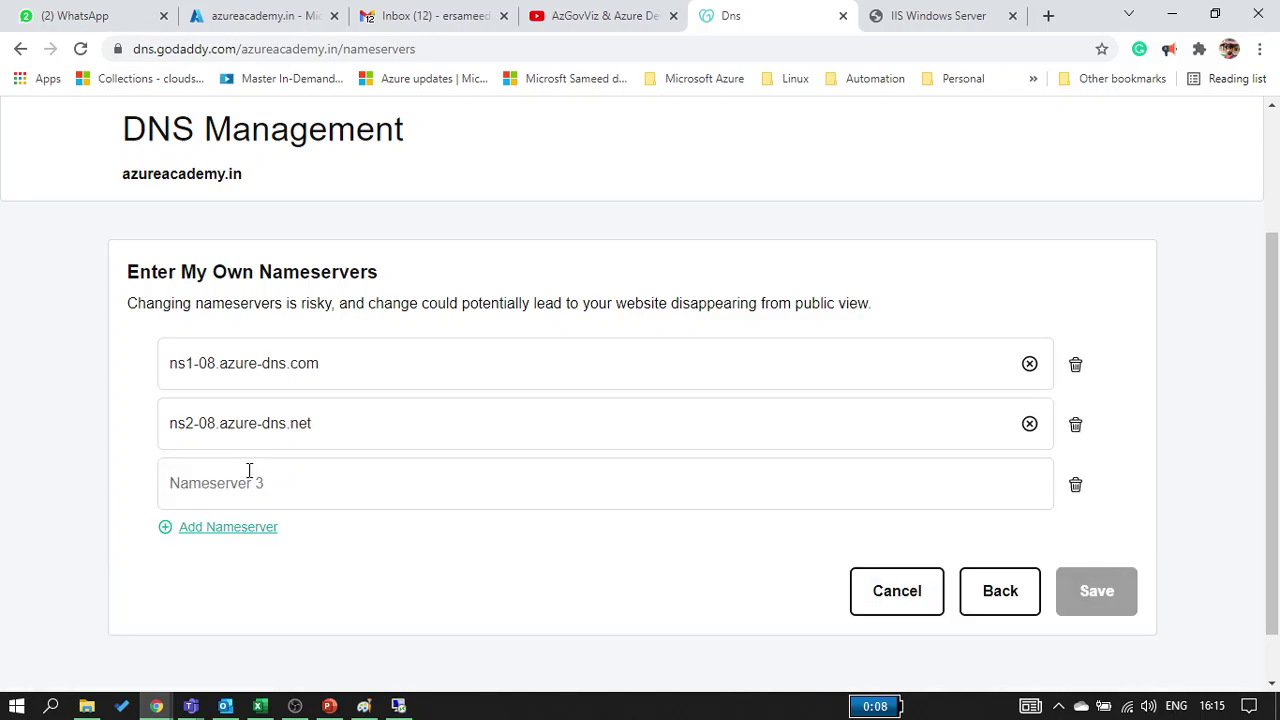
{"action": "left_click", "coordinate": [249, 473]}
{"action": "key", "text": "ctrl+v"}
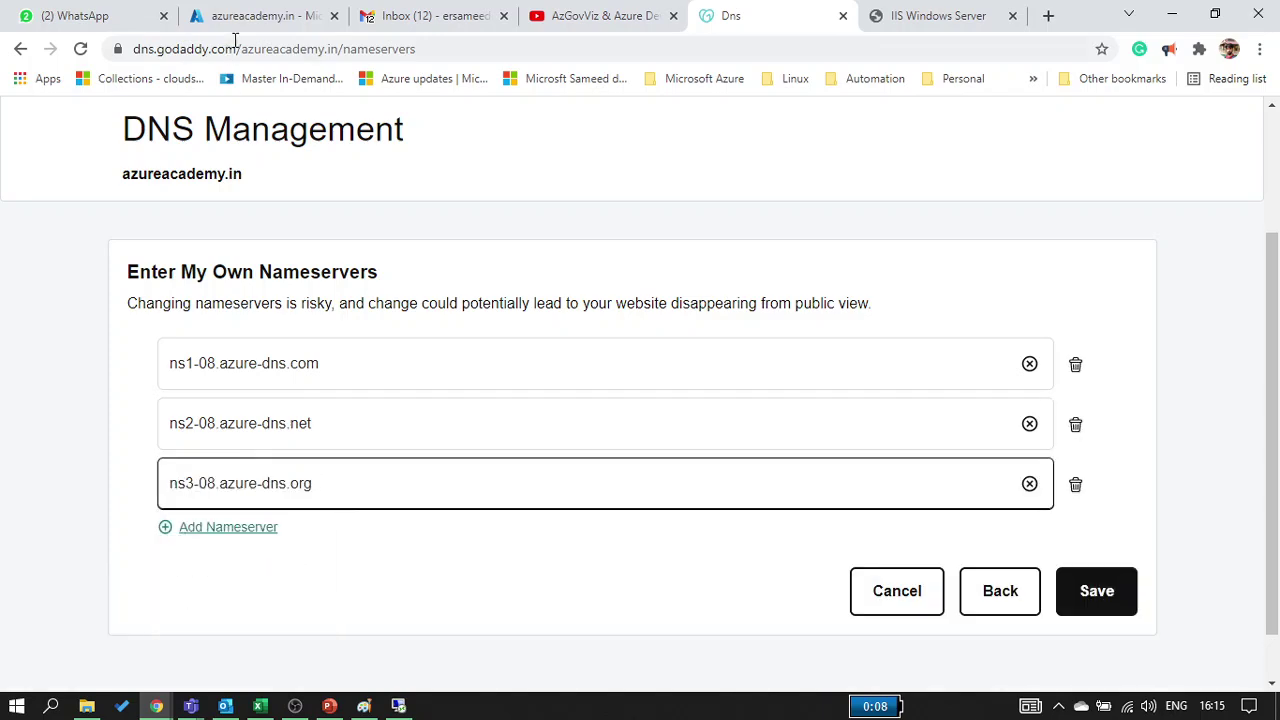
{"action": "left_click", "coordinate": [305, 15]}
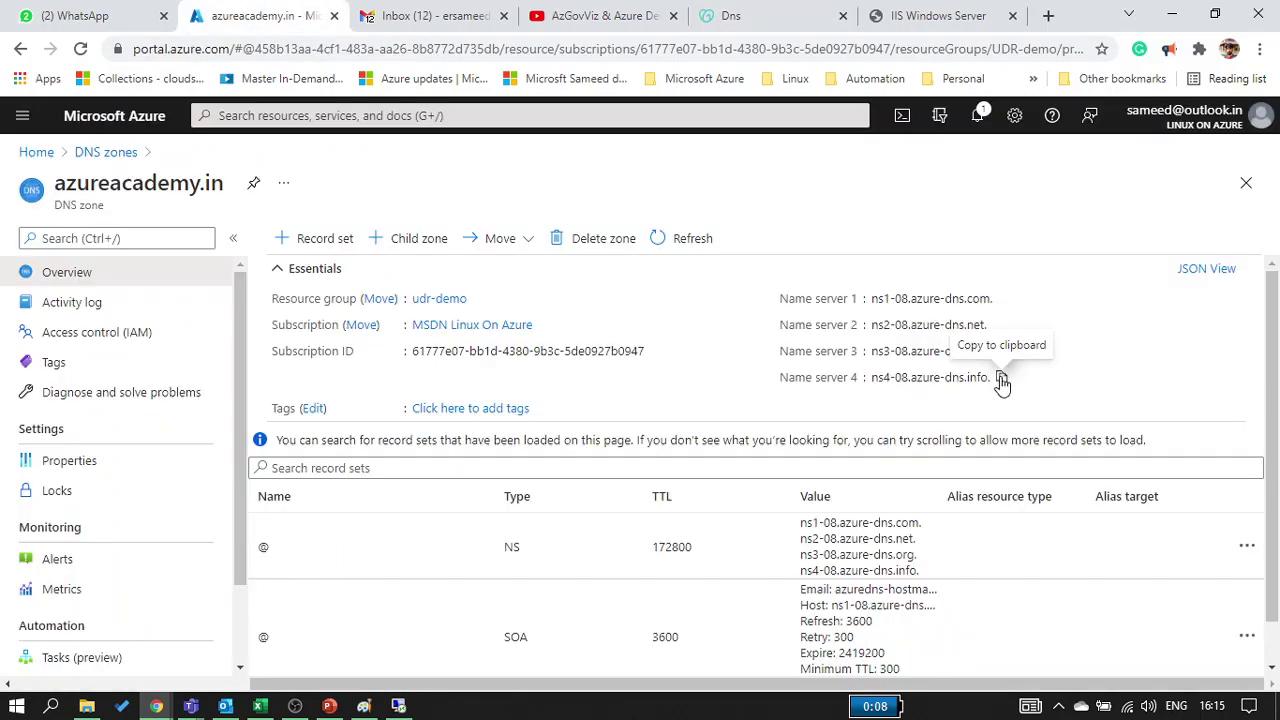
{"action": "left_click", "coordinate": [1001, 380]}
{"action": "left_click", "coordinate": [752, 15]}
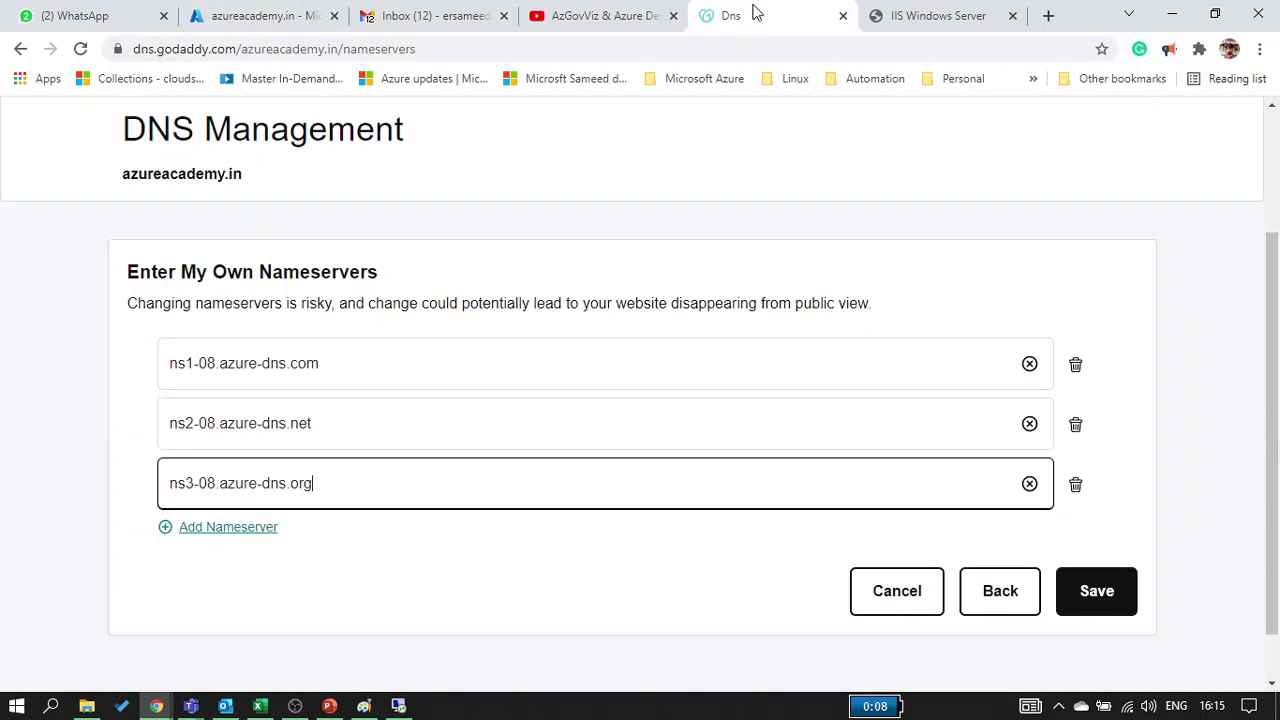
{"action": "left_click", "coordinate": [228, 535]}
{"action": "left_click", "coordinate": [228, 541]}
{"action": "key", "text": "ctrl+v"}
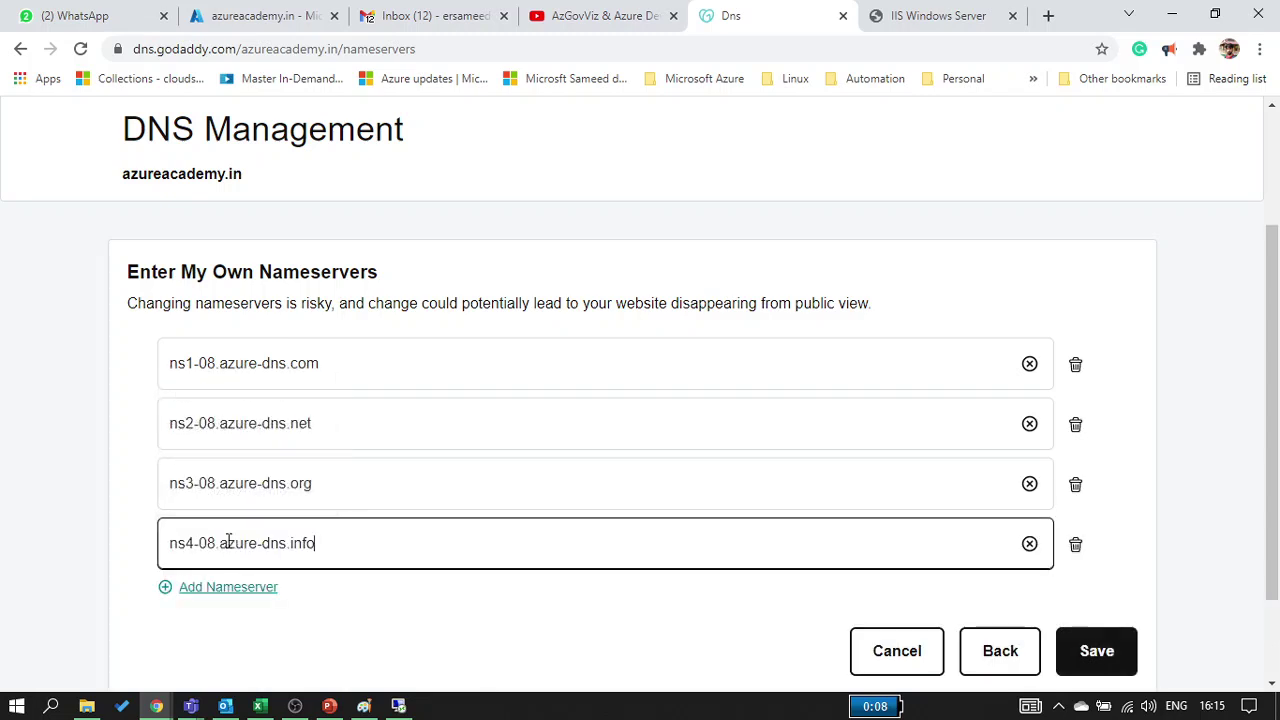
{"action": "left_click", "coordinate": [1108, 668]}
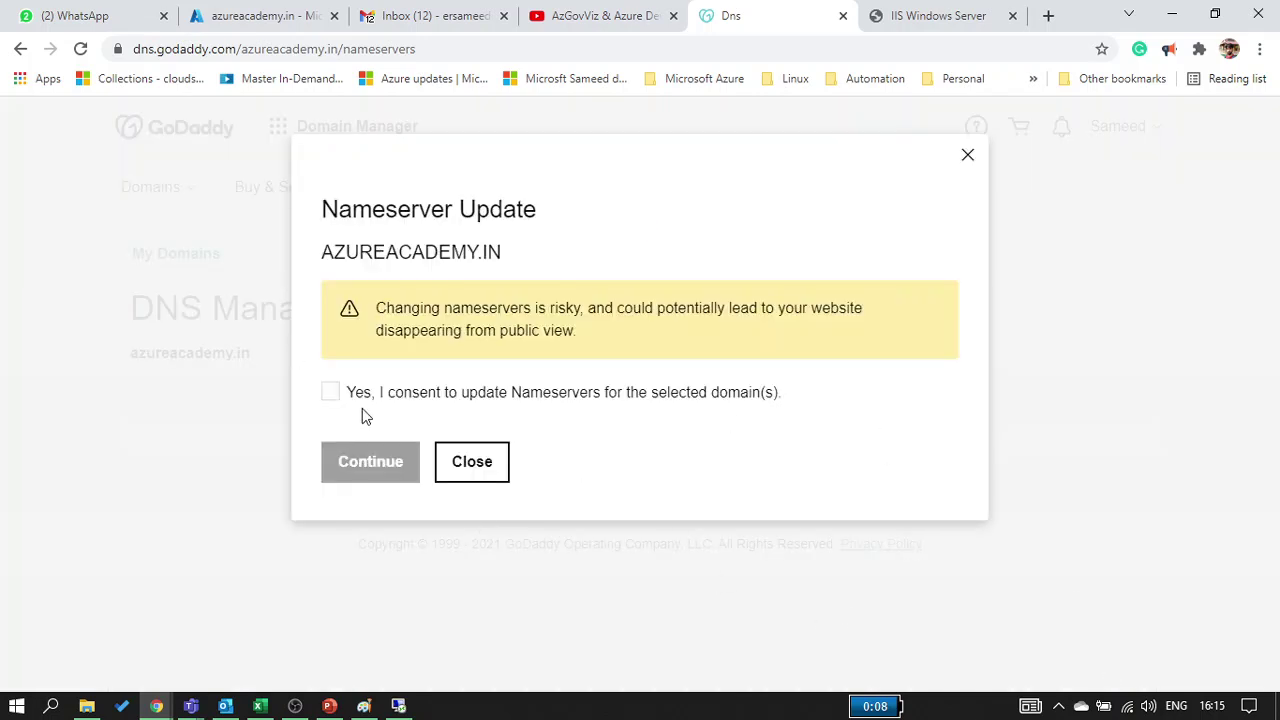
Consent to and apply the nameserver update, review GoDaddy's records, then return to the Azure zone
{"action": "left_click", "coordinate": [330, 396]}
{"action": "left_click", "coordinate": [357, 460]}
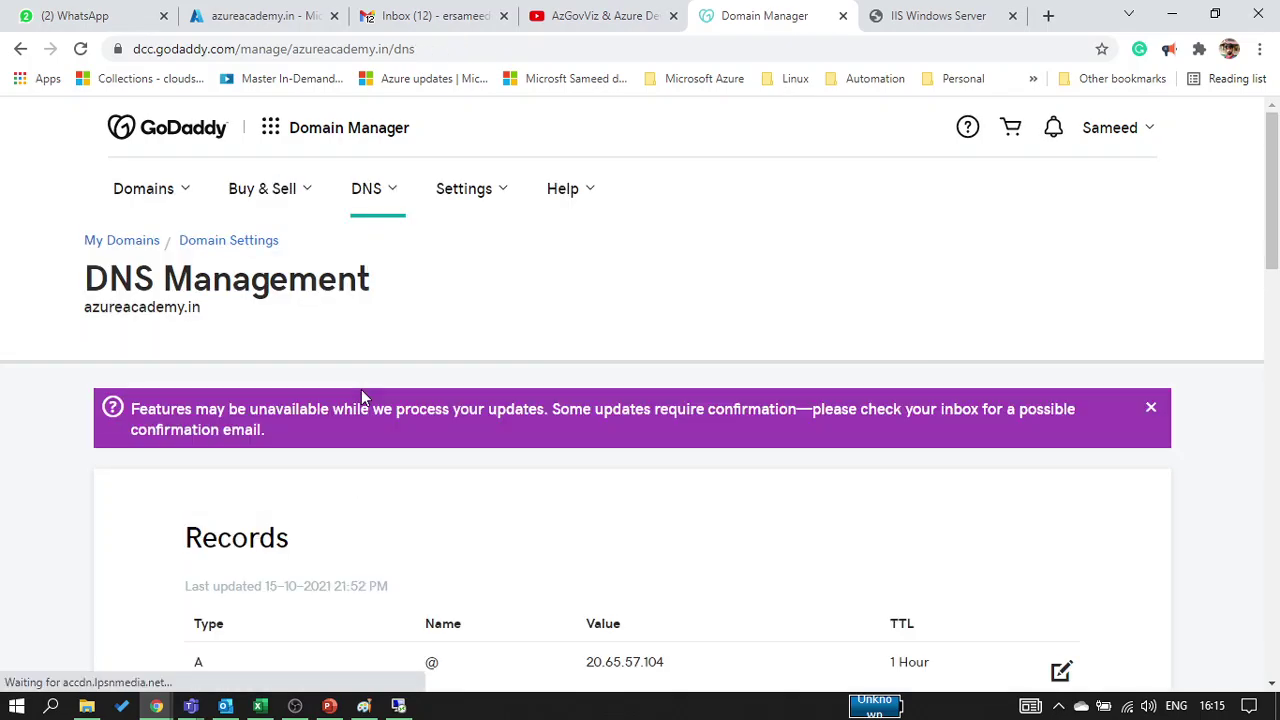
{"action": "scroll", "coordinate": [361, 391], "scroll_direction": "down", "scroll_amount": 2}
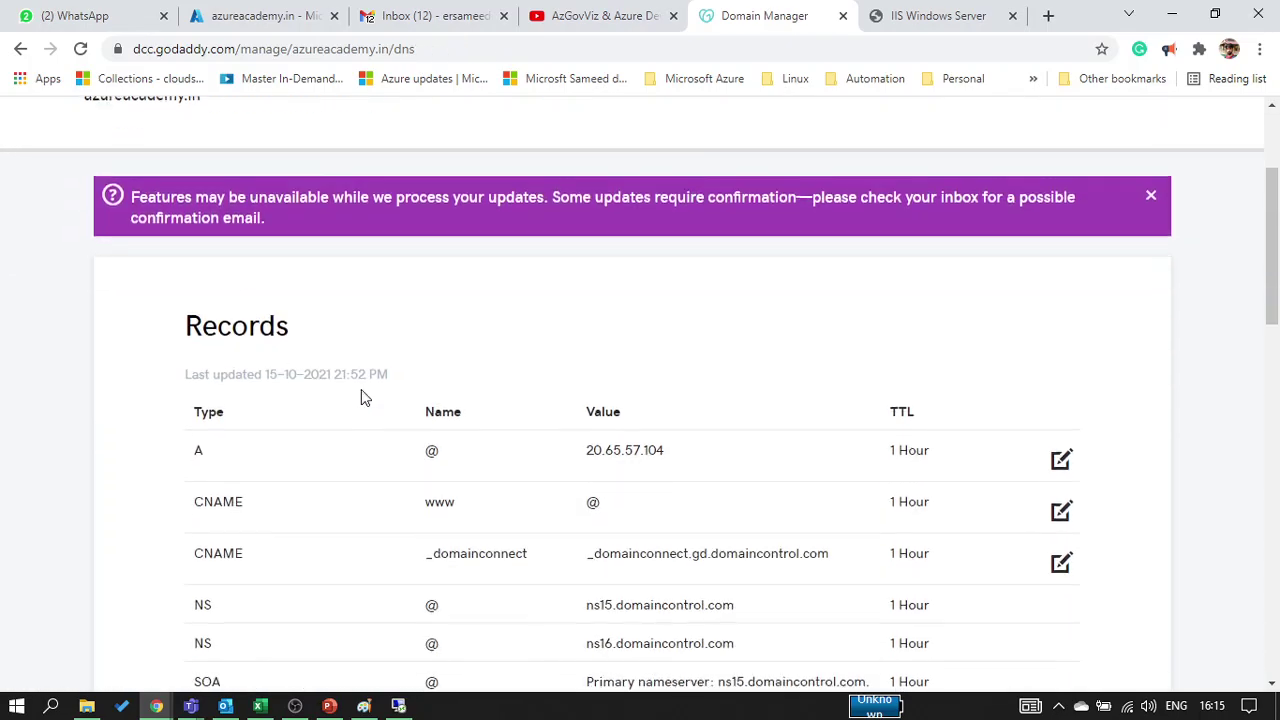
{"action": "scroll", "coordinate": [288, 409], "scroll_direction": "down", "scroll_amount": 6}
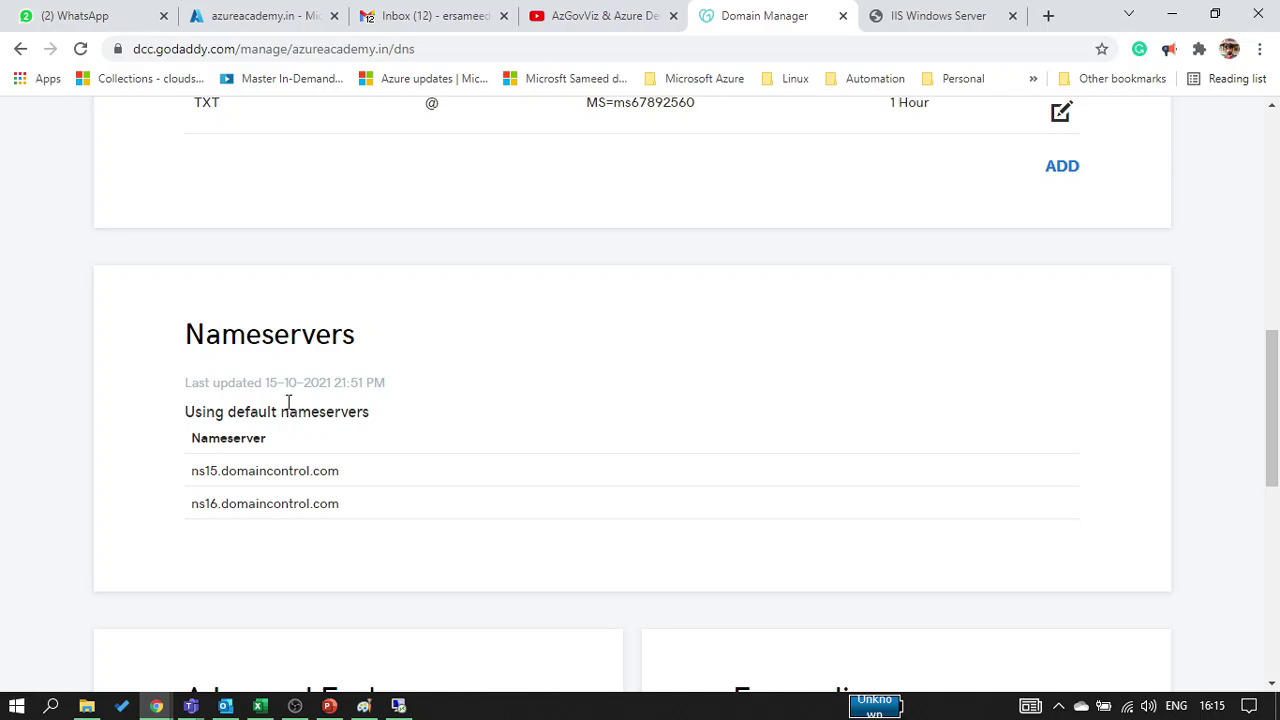
{"action": "scroll", "coordinate": [288, 402], "scroll_direction": "up", "scroll_amount": 5}
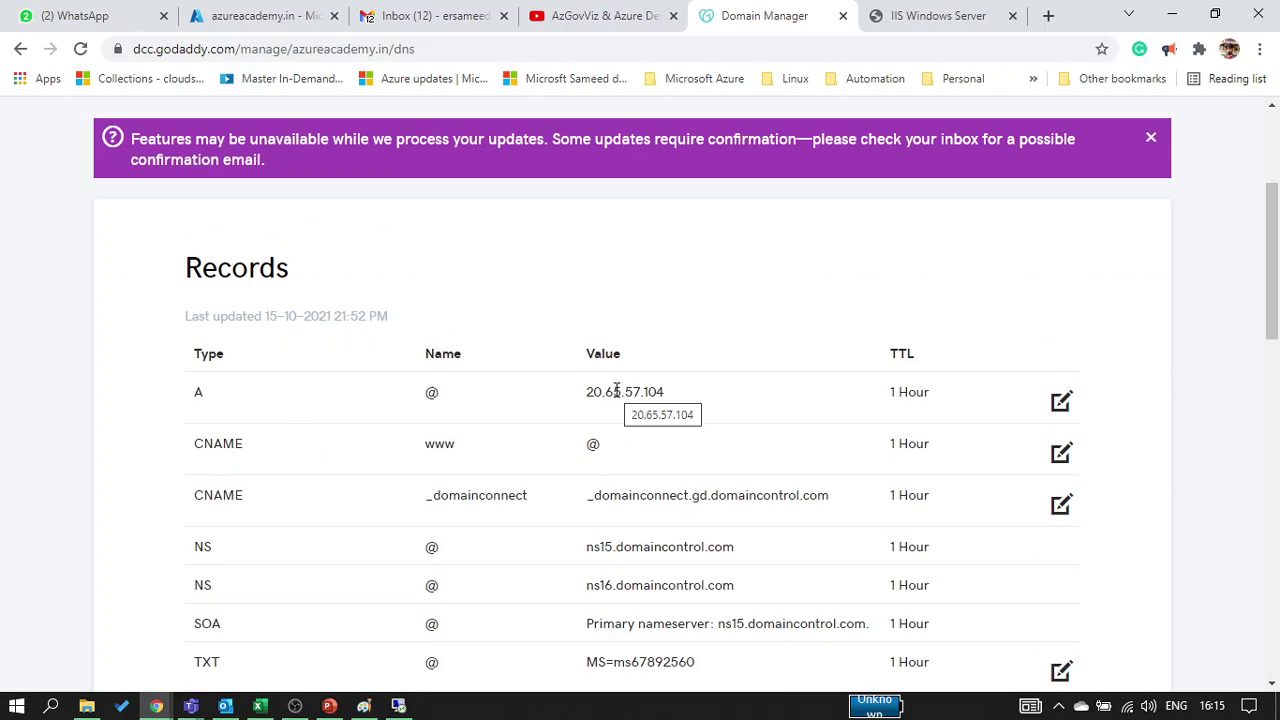
{"action": "scroll", "coordinate": [616, 391], "scroll_direction": "down", "scroll_amount": 5}
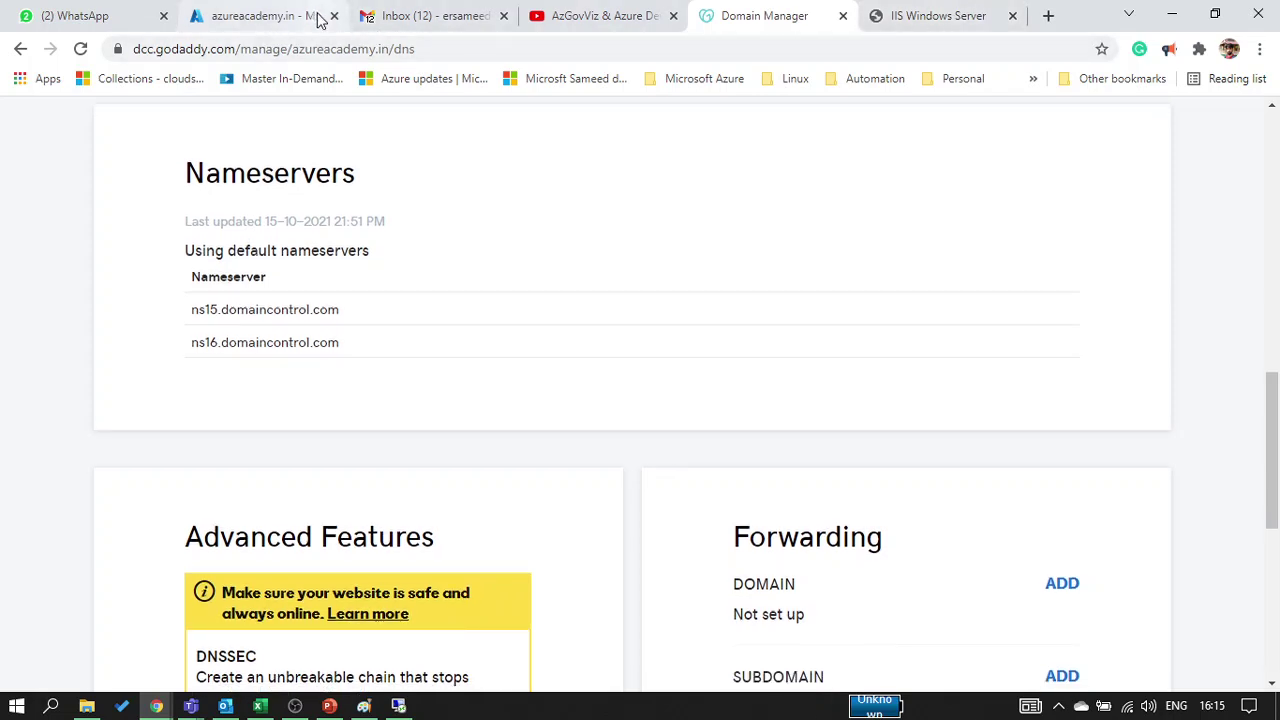
{"action": "left_click", "coordinate": [318, 17]}
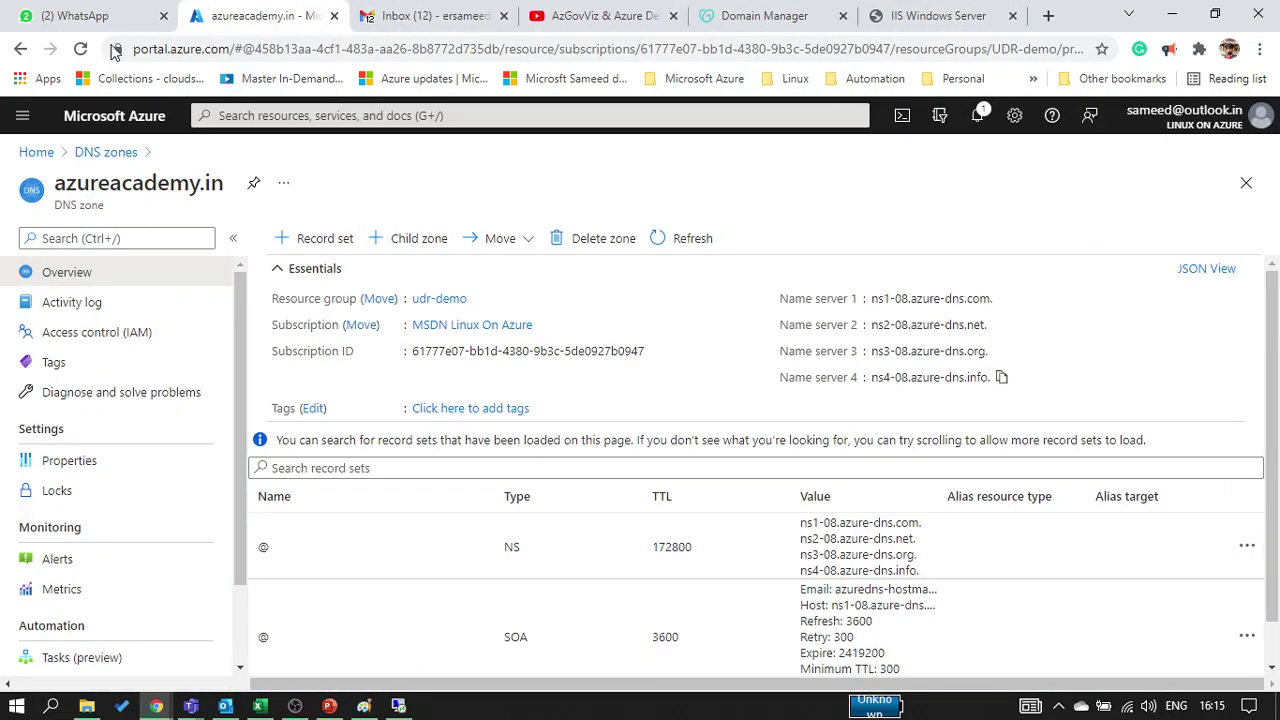
Erase the old GoDaddy pentagon from the DNS diagram in Paint
{"action": "left_click", "coordinate": [81, 50]}
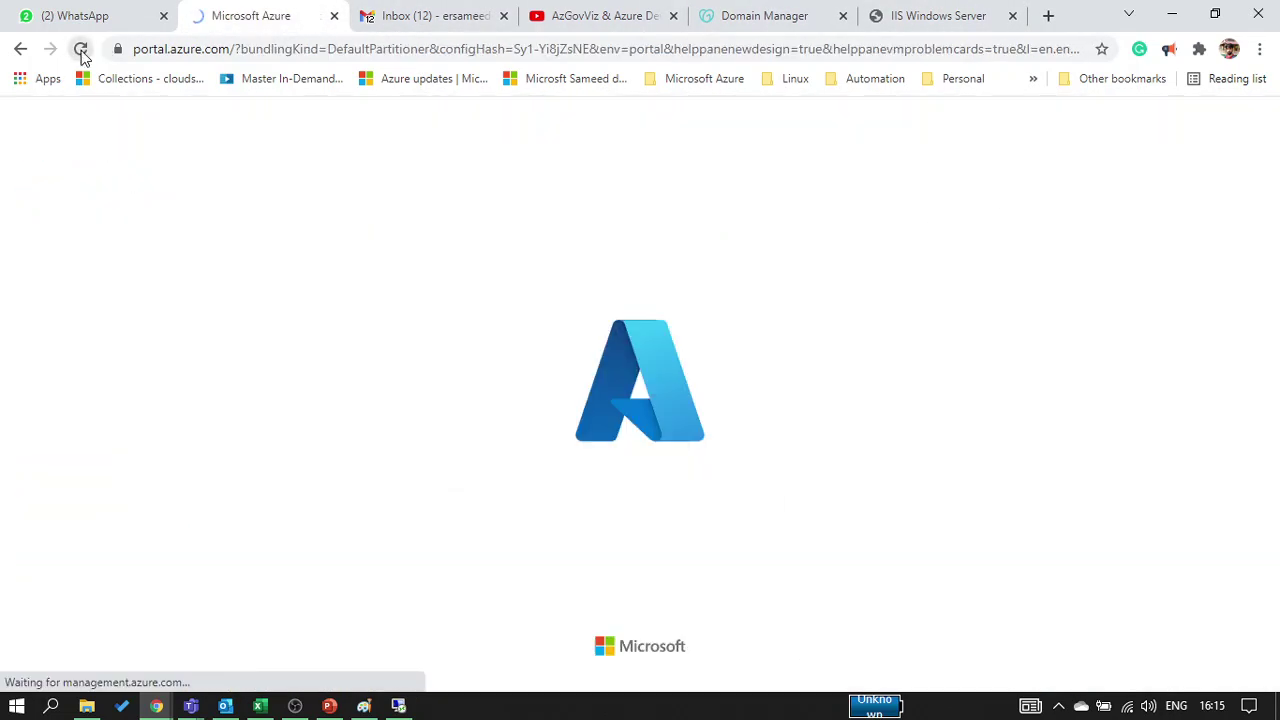
{"action": "left_click", "coordinate": [363, 706]}
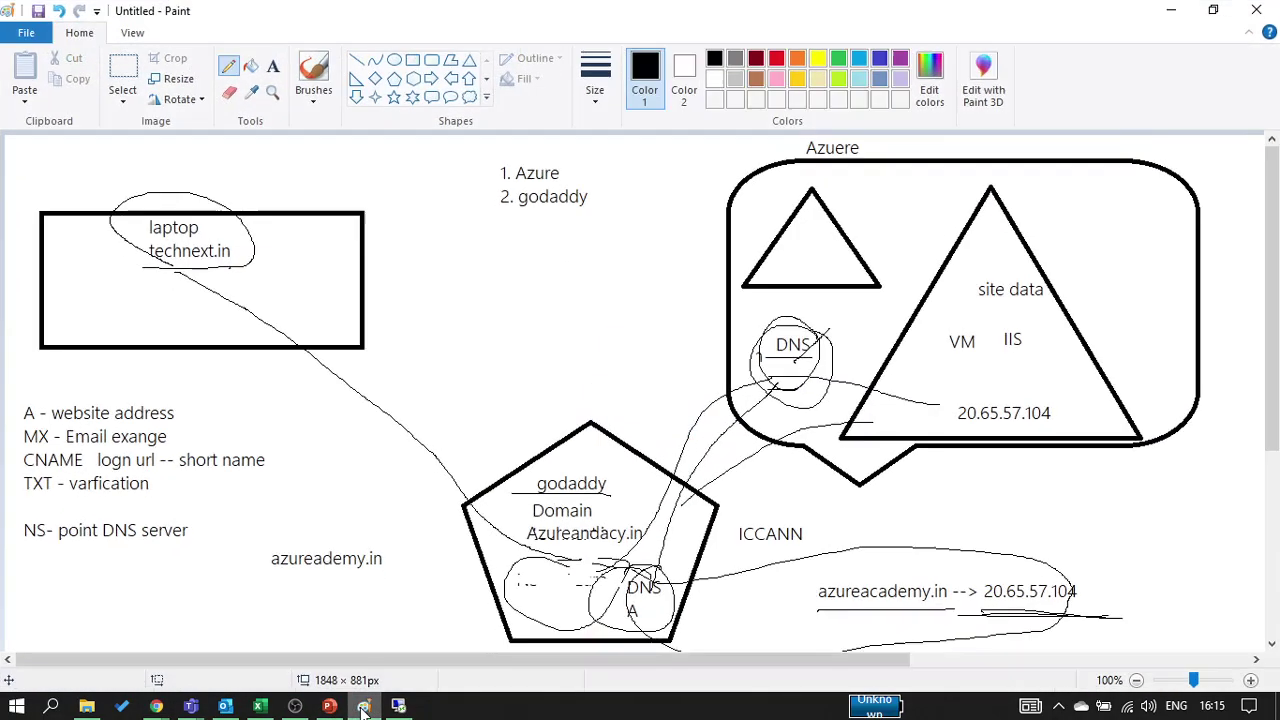
{"action": "left_click", "coordinate": [124, 68]}
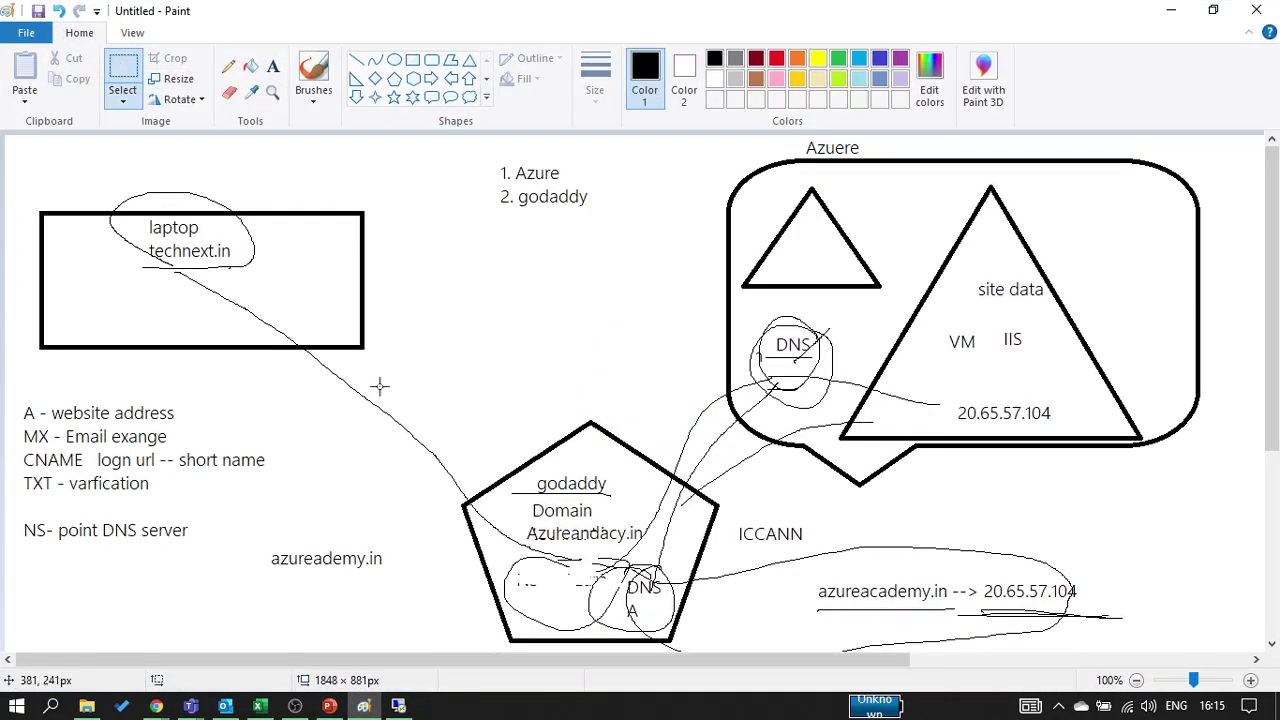
{"action": "mouse_move", "coordinate": [405, 358]}
{"action": "left_mouse_down"}
{"action": "mouse_move", "coordinate": [663, 580]}
{"action": "mouse_move", "coordinate": [718, 608]}
{"action": "mouse_move", "coordinate": [714, 645]}
{"action": "left_mouse_up"}
{"action": "key", "text": "Delete"}
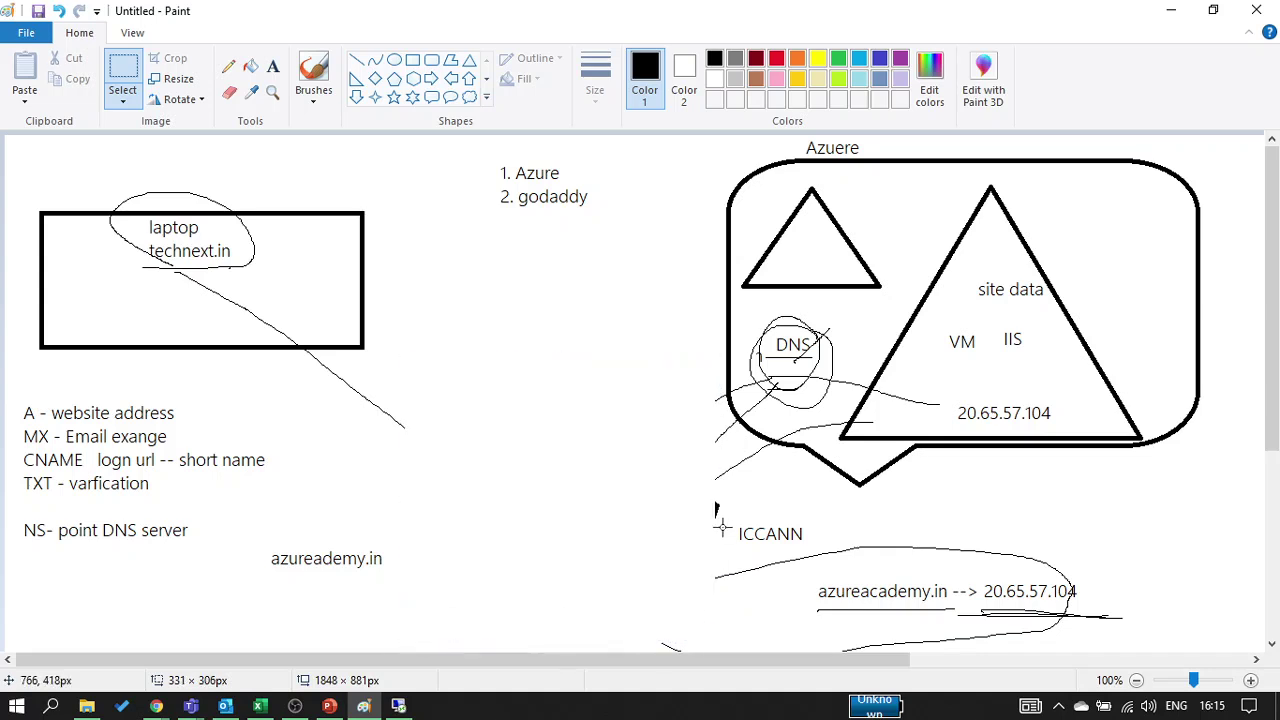
Erase the ICCANN and azureacademy notes and draw a fresh blank pentagon in the lower middle
{"action": "mouse_move", "coordinate": [677, 491]}
{"action": "left_mouse_down"}
{"action": "mouse_move", "coordinate": [1011, 627]}
{"action": "mouse_move", "coordinate": [1134, 656]}
{"action": "left_mouse_up"}
{"action": "key", "text": "Delete"}
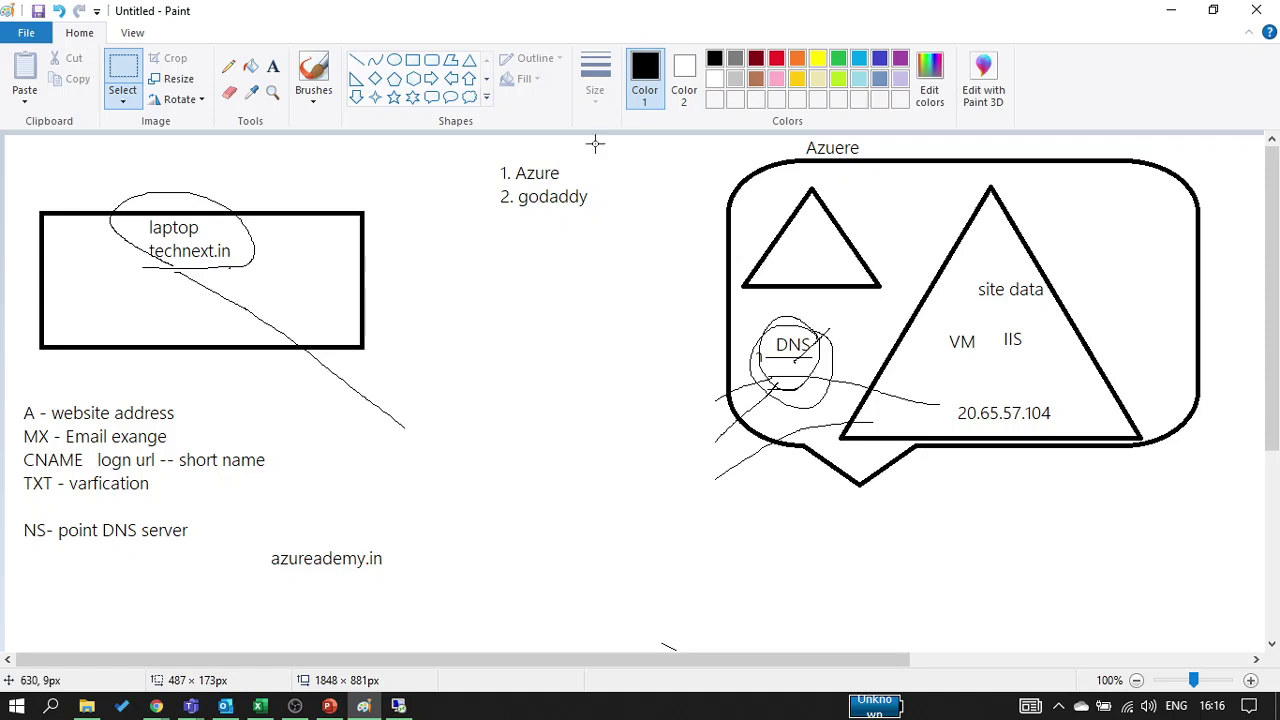
{"action": "left_click", "coordinate": [394, 78]}
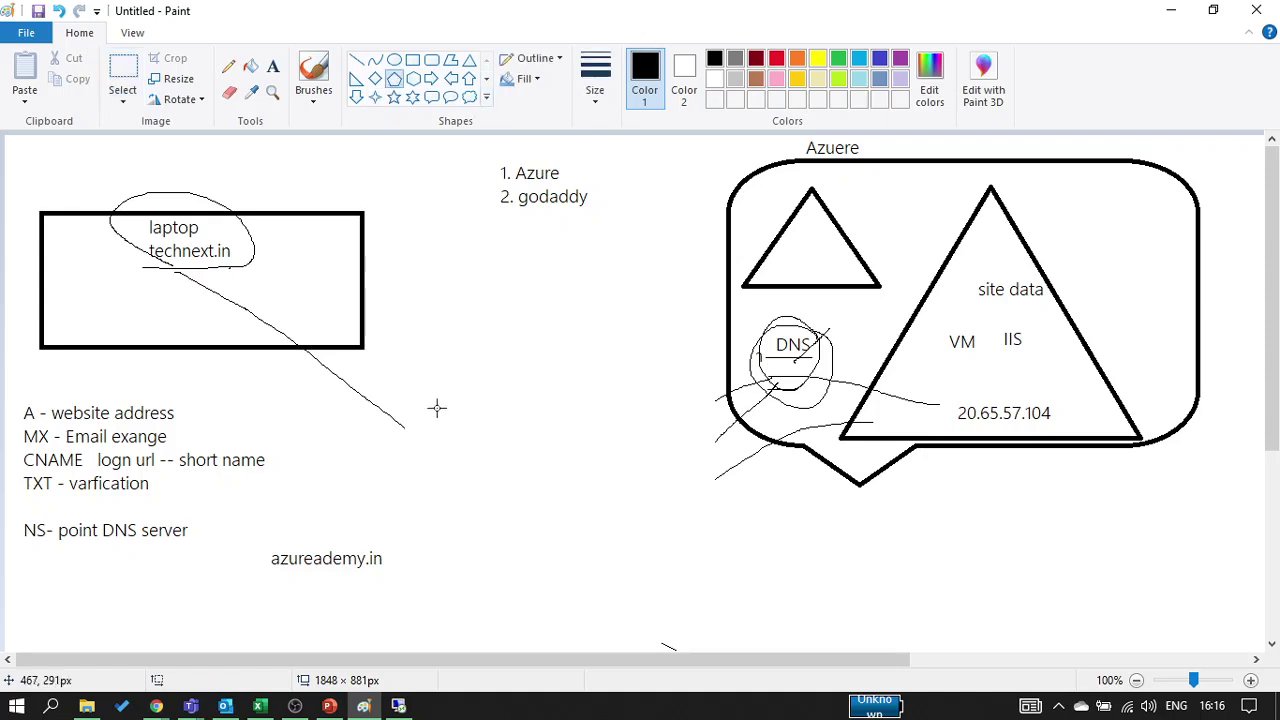
{"action": "mouse_move", "coordinate": [438, 446]}
{"action": "left_mouse_down"}
{"action": "mouse_move", "coordinate": [654, 650]}
{"action": "mouse_move", "coordinate": [658, 625]}
{"action": "left_mouse_up"}
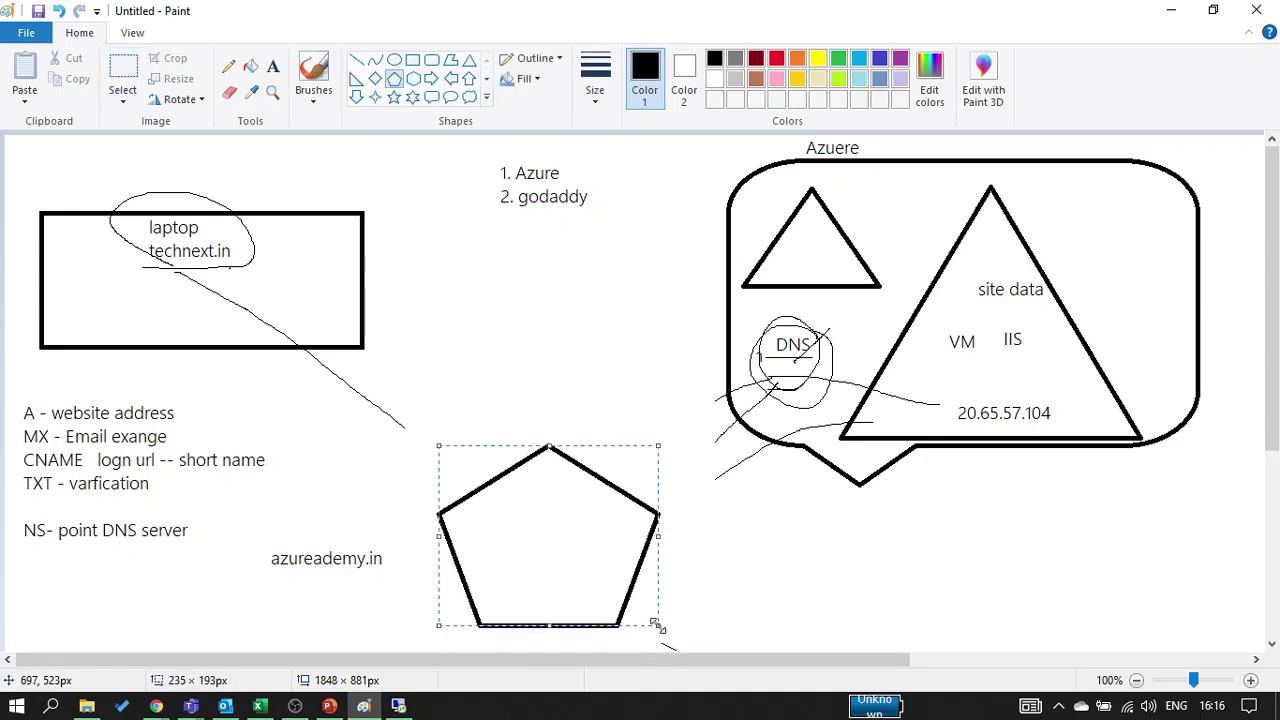
{"action": "left_click", "coordinate": [273, 66]}
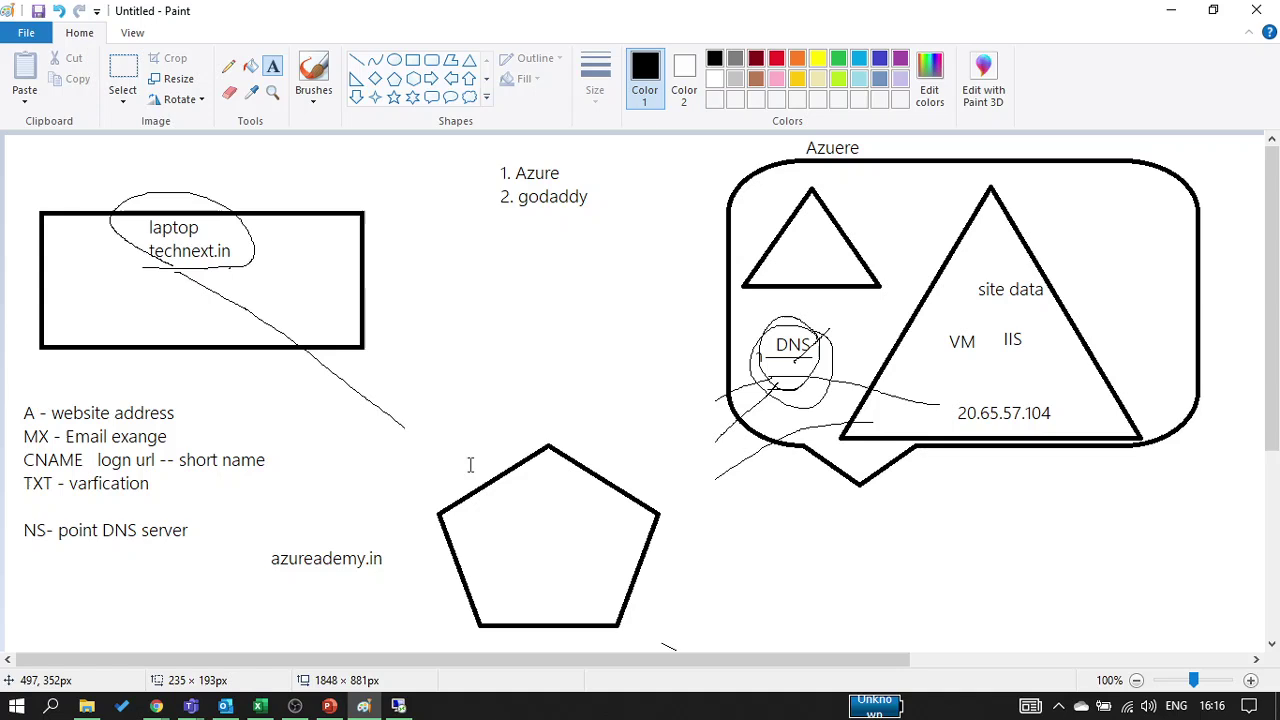
Label the new pentagon 'godaddy' and 'DNS -- owner manage'
{"action": "left_click", "coordinate": [526, 500]}
{"action": "type", "text": "goda"}
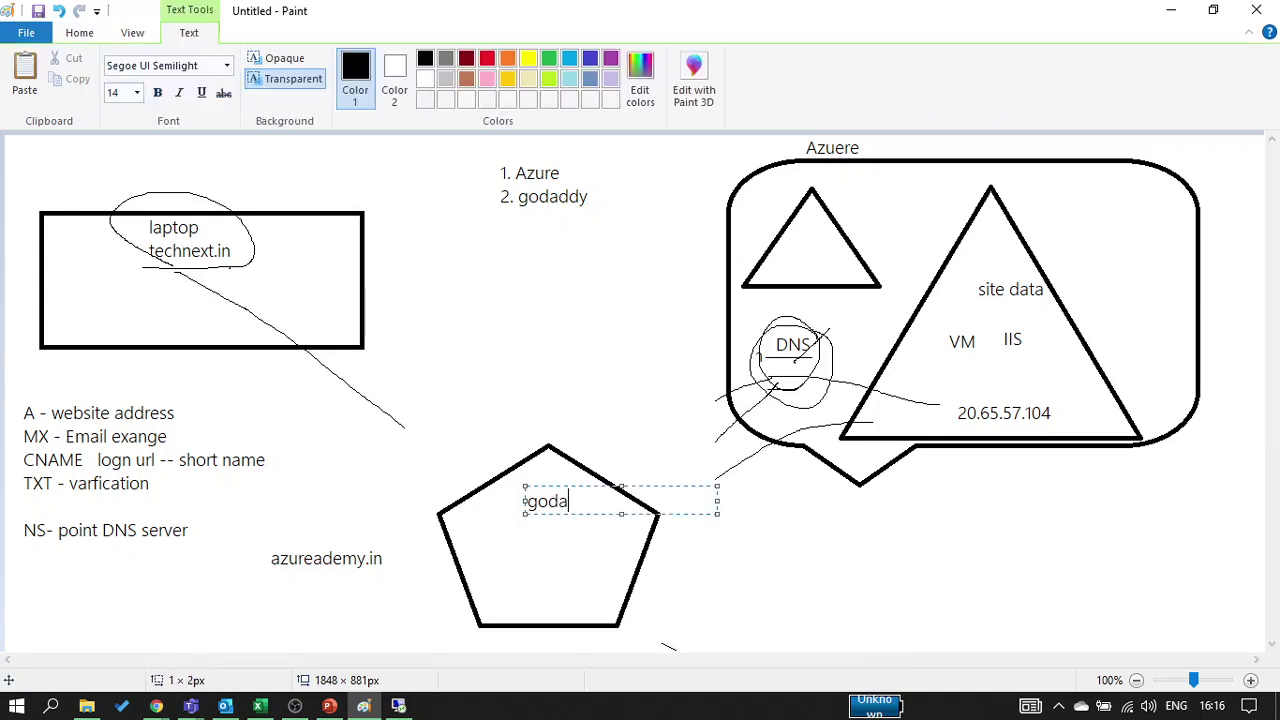
{"action": "type", "text": "ddy"}
{"action": "key", "text": "Return"}
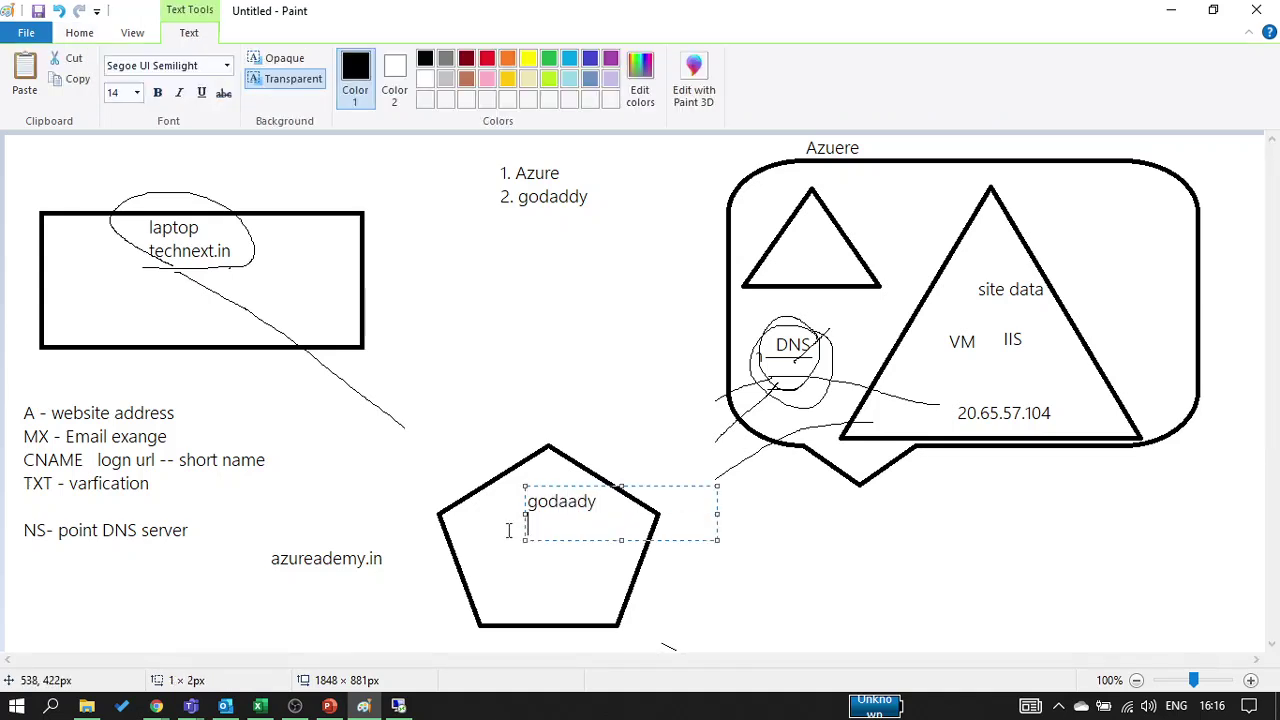
{"action": "left_click", "coordinate": [466, 523]}
{"action": "left_click", "coordinate": [466, 523]}
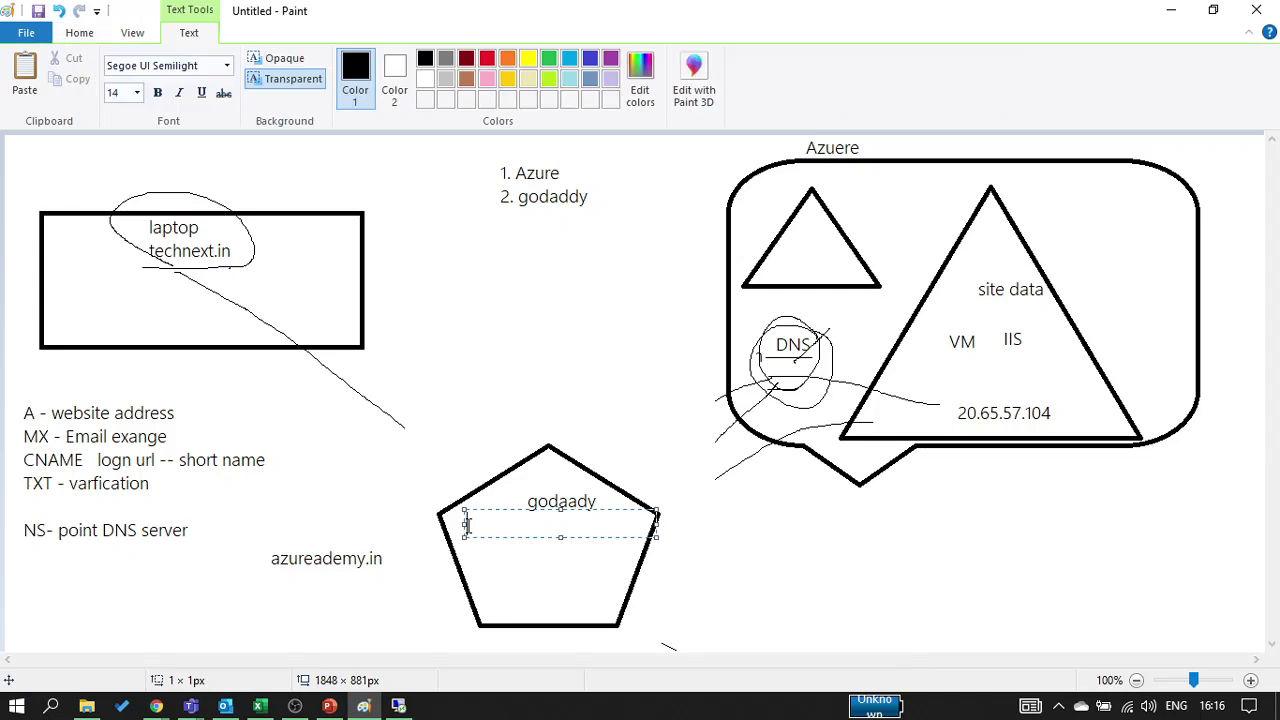
{"action": "type", "text": "DNS -- owner manage"}
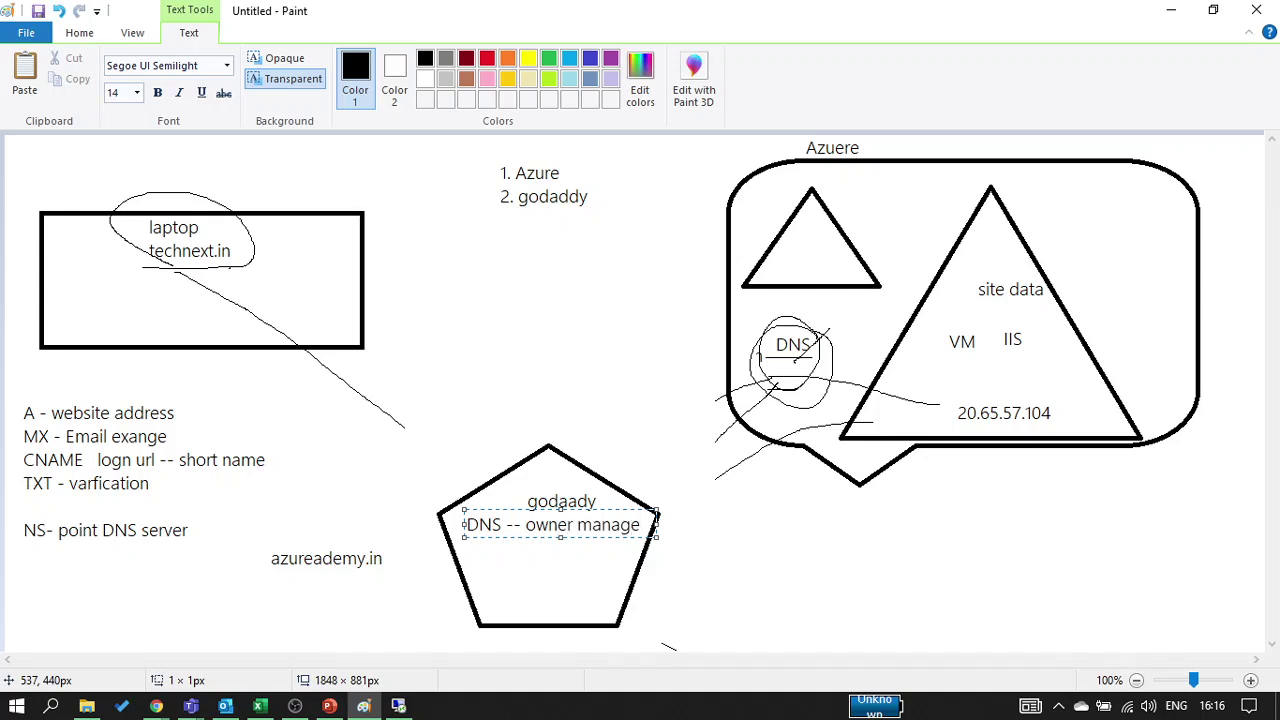
{"action": "left_click", "coordinate": [523, 602]}
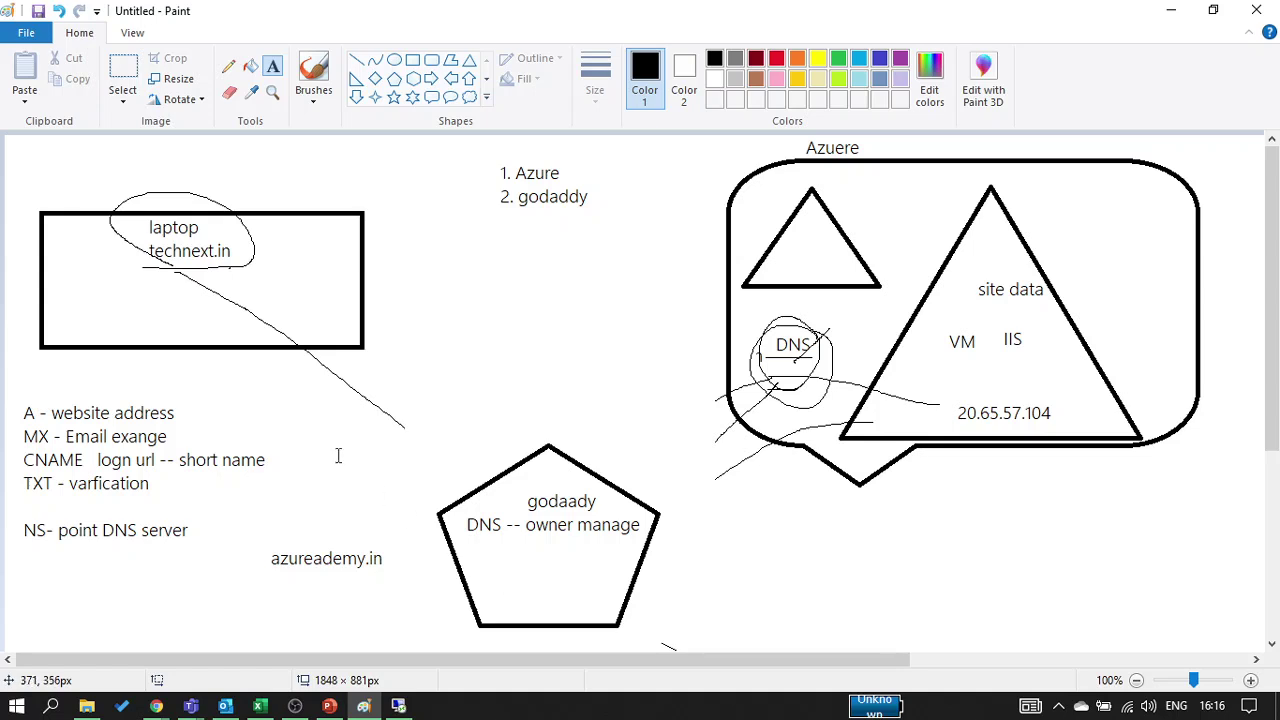
Add 'Azureacadmy' and, below it, 'NS- Azure DNS' inside the pentagon
{"action": "left_click", "coordinate": [498, 548]}
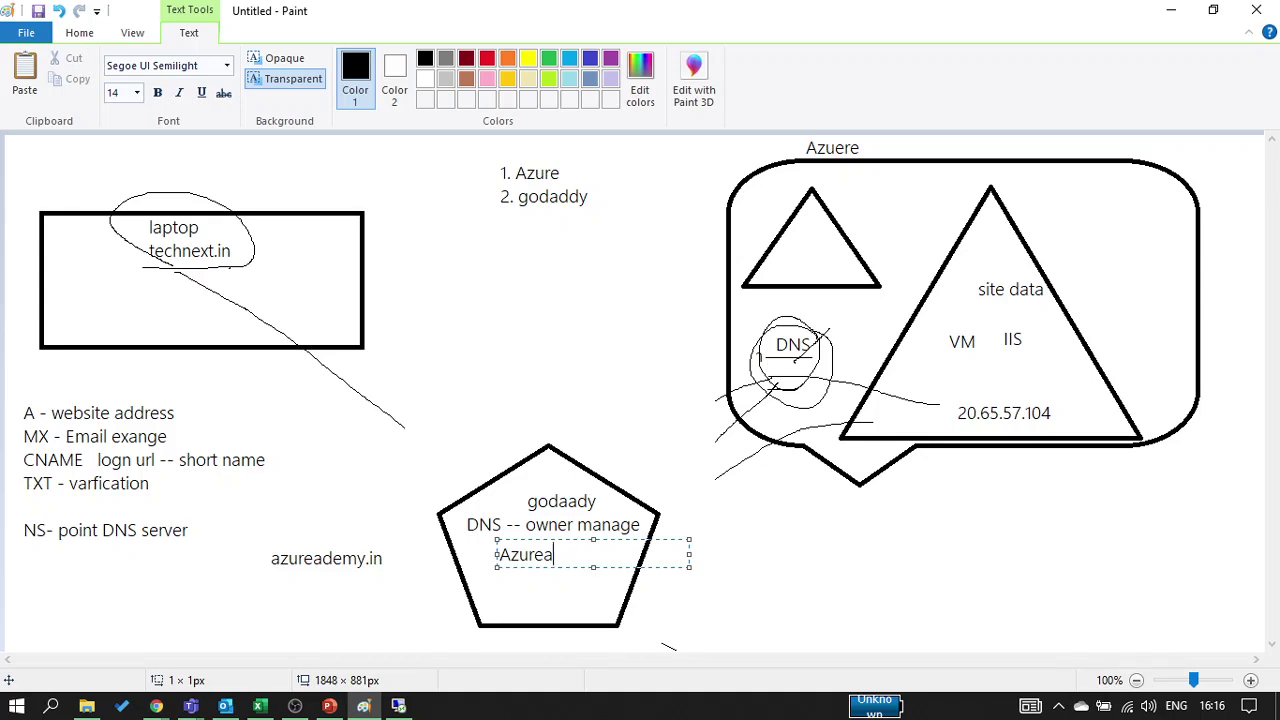
{"action": "type", "text": "Azureacadmy.in"}
{"action": "left_click", "coordinate": [408, 640]}
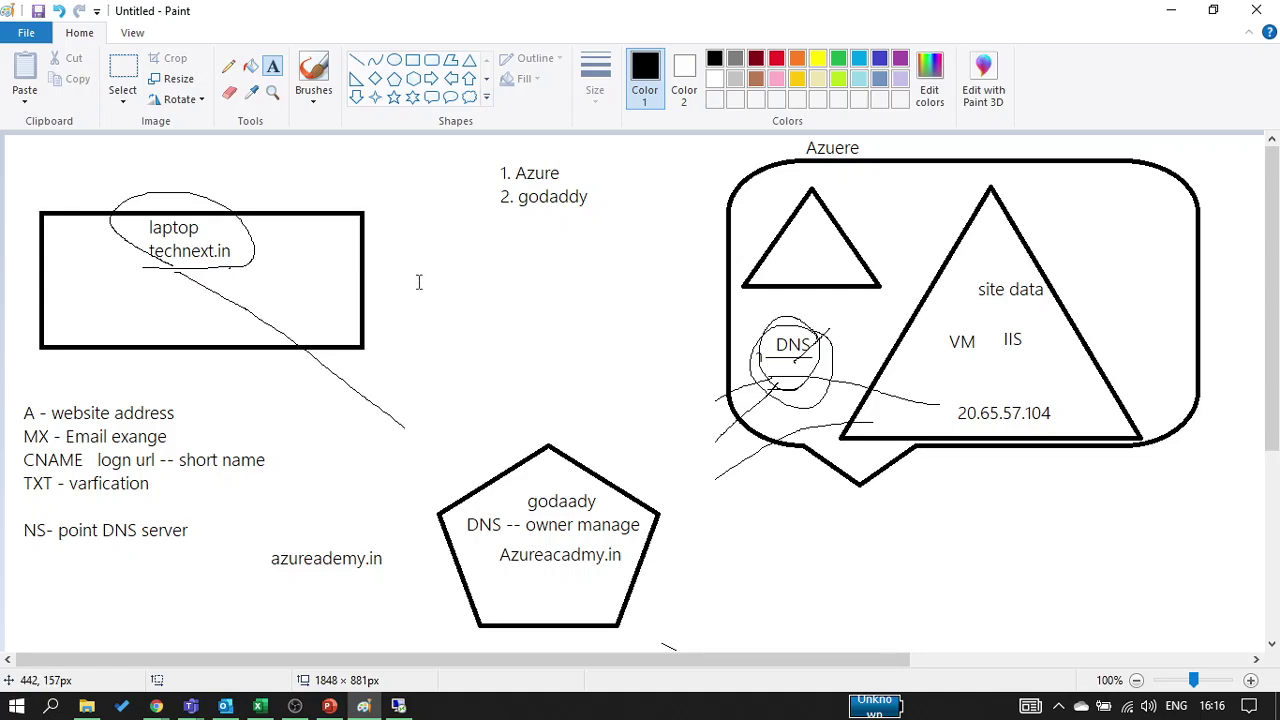
{"action": "left_click", "coordinate": [497, 568]}
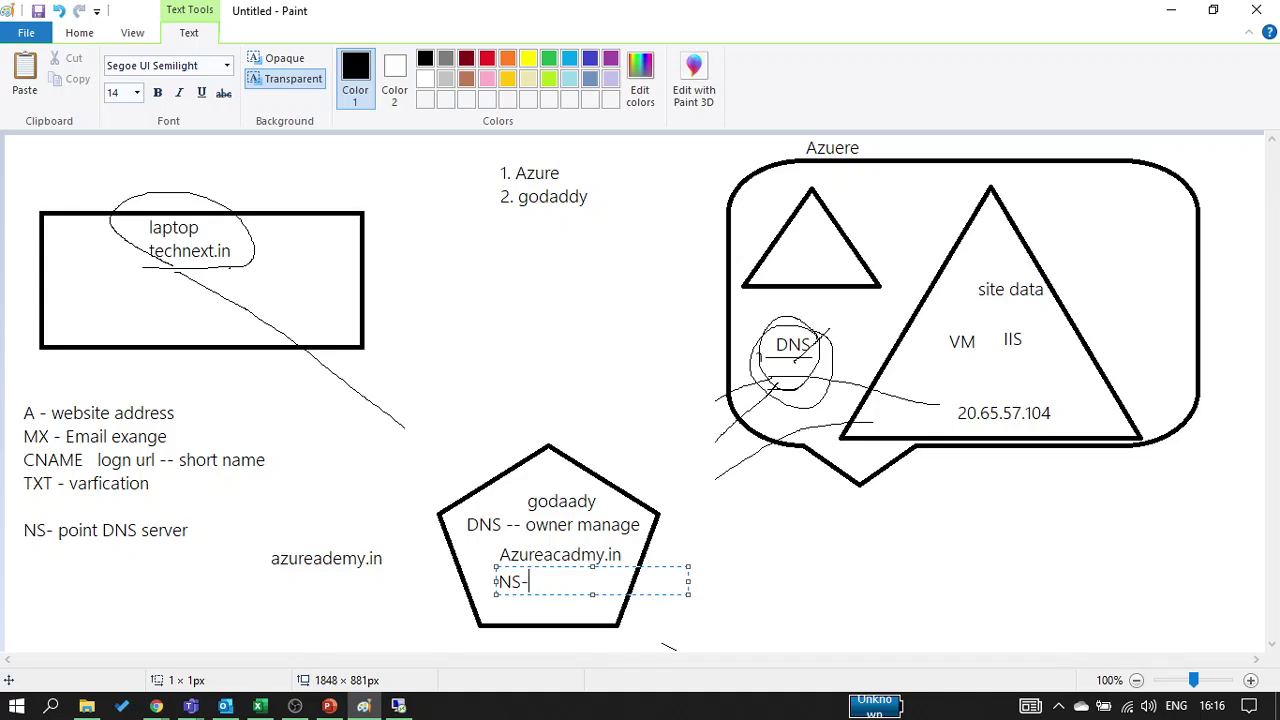
{"action": "type", "text": "NS- Azure DNS"}
{"action": "left_click", "coordinate": [450, 405]}
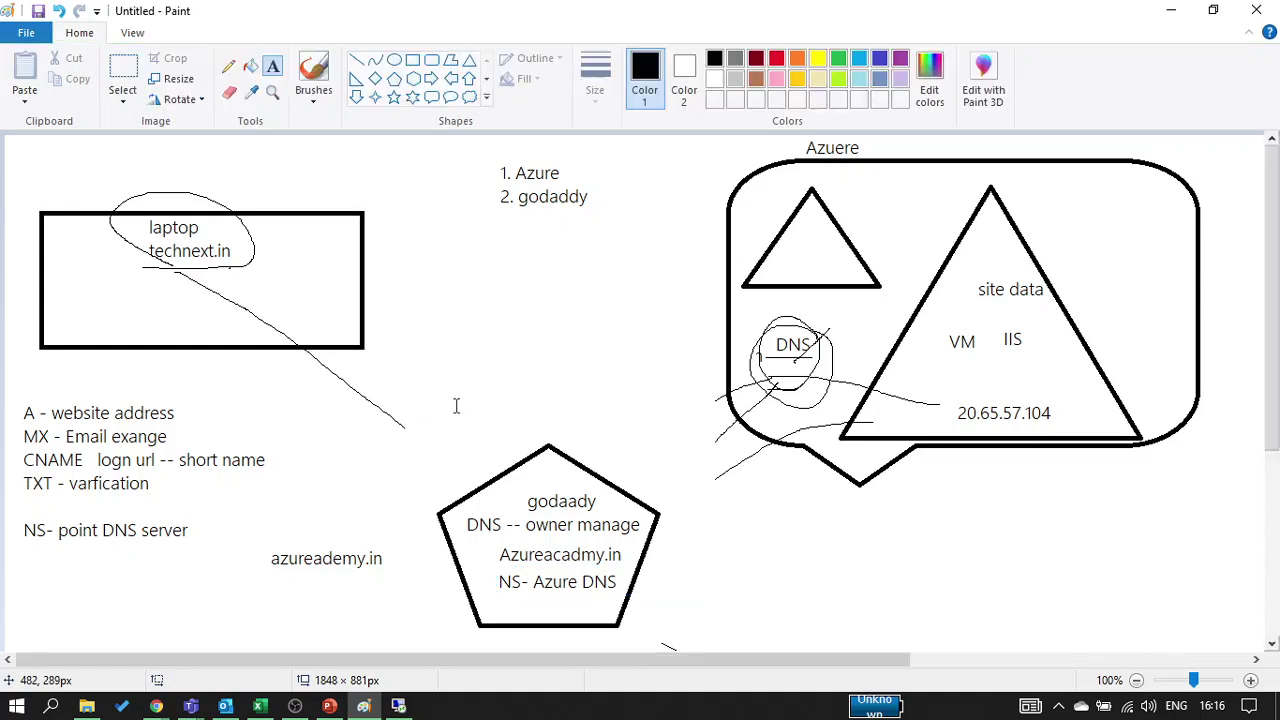
Draw pencil lines from the laptop to the pentagon and on to Azure DNS, underlining Azure DNS
{"action": "left_click", "coordinate": [228, 66]}
{"action": "mouse_move", "coordinate": [273, 307]}
{"action": "left_mouse_down"}
{"action": "mouse_move", "coordinate": [394, 420]}
{"action": "mouse_move", "coordinate": [450, 523]}
{"action": "mouse_move", "coordinate": [488, 556]}
{"action": "left_mouse_up"}
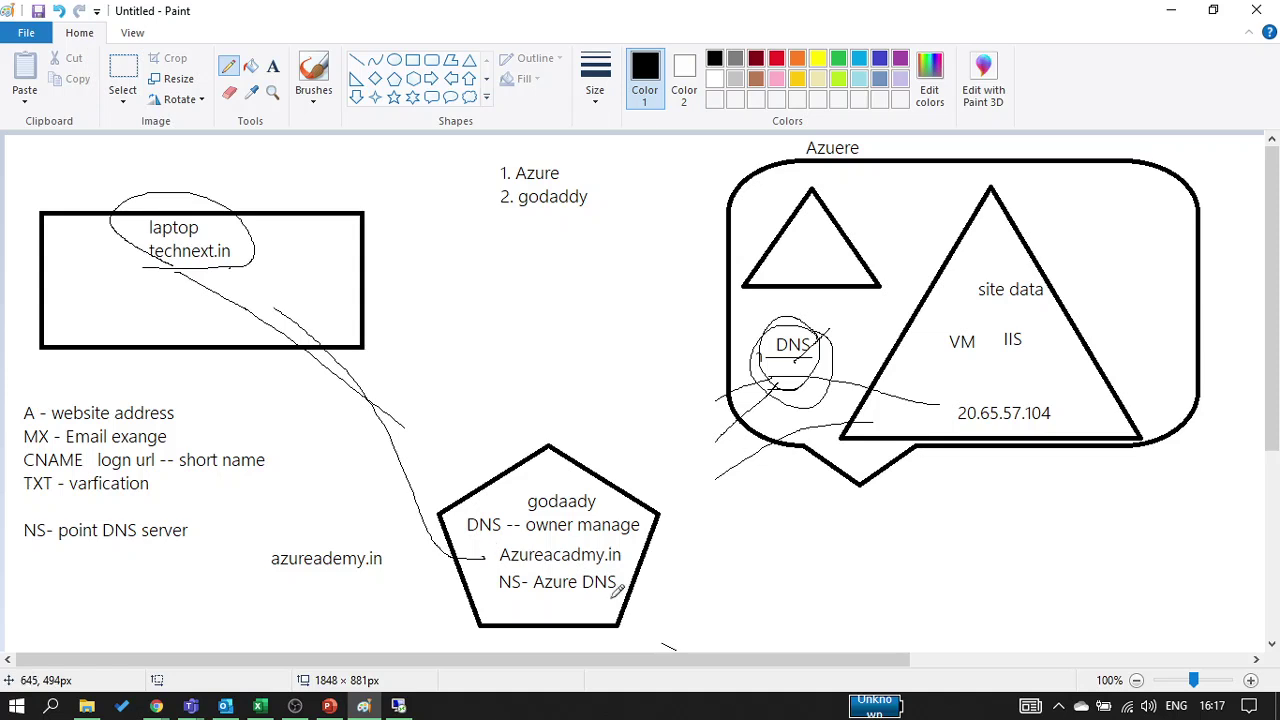
{"action": "left_click_drag", "start_coordinate": [616, 598], "coordinate": [528, 598]}
{"action": "mouse_move", "coordinate": [622, 592]}
{"action": "left_mouse_down"}
{"action": "mouse_move", "coordinate": [679, 551]}
{"action": "mouse_move", "coordinate": [664, 359]}
{"action": "mouse_move", "coordinate": [729, 321]}
{"action": "mouse_move", "coordinate": [784, 336]}
{"action": "mouse_move", "coordinate": [810, 508]}
{"action": "mouse_move", "coordinate": [870, 543]}
{"action": "left_mouse_up"}
Write the record types A, MX and TXT on separate lines beside the Azure DNS link
{"action": "left_click", "coordinate": [272, 66]}
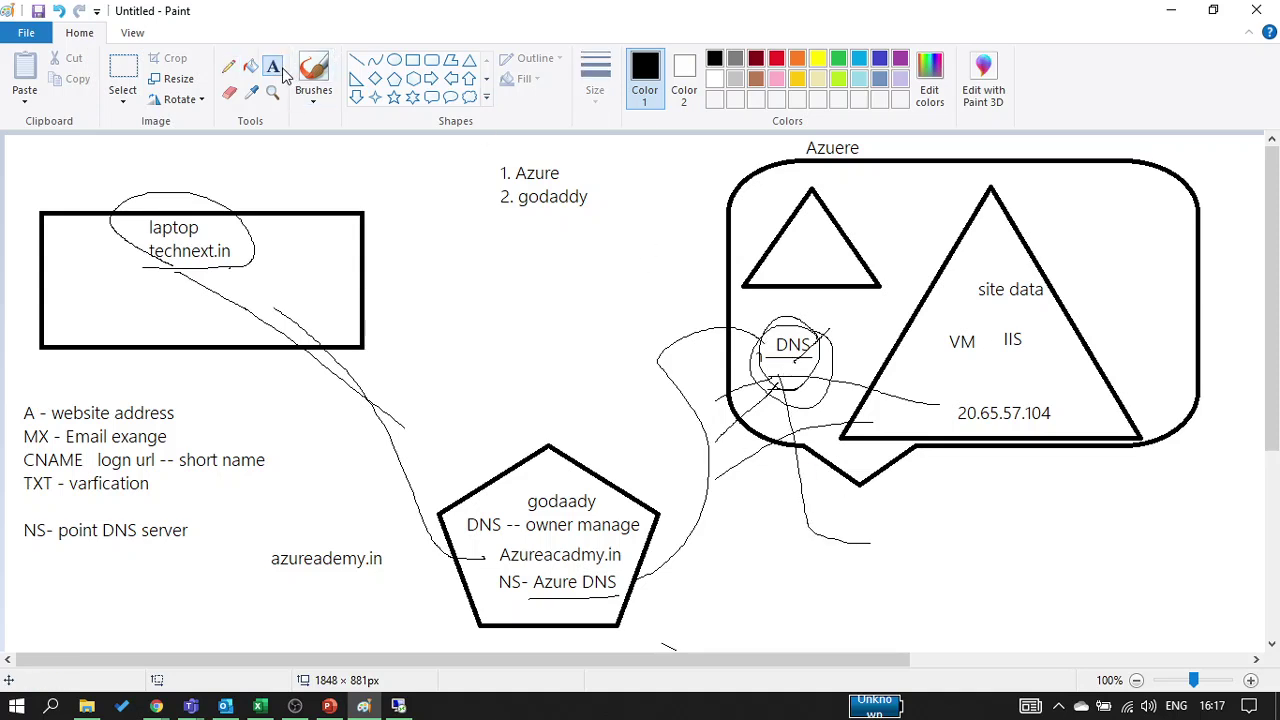
{"action": "left_click", "coordinate": [894, 545]}
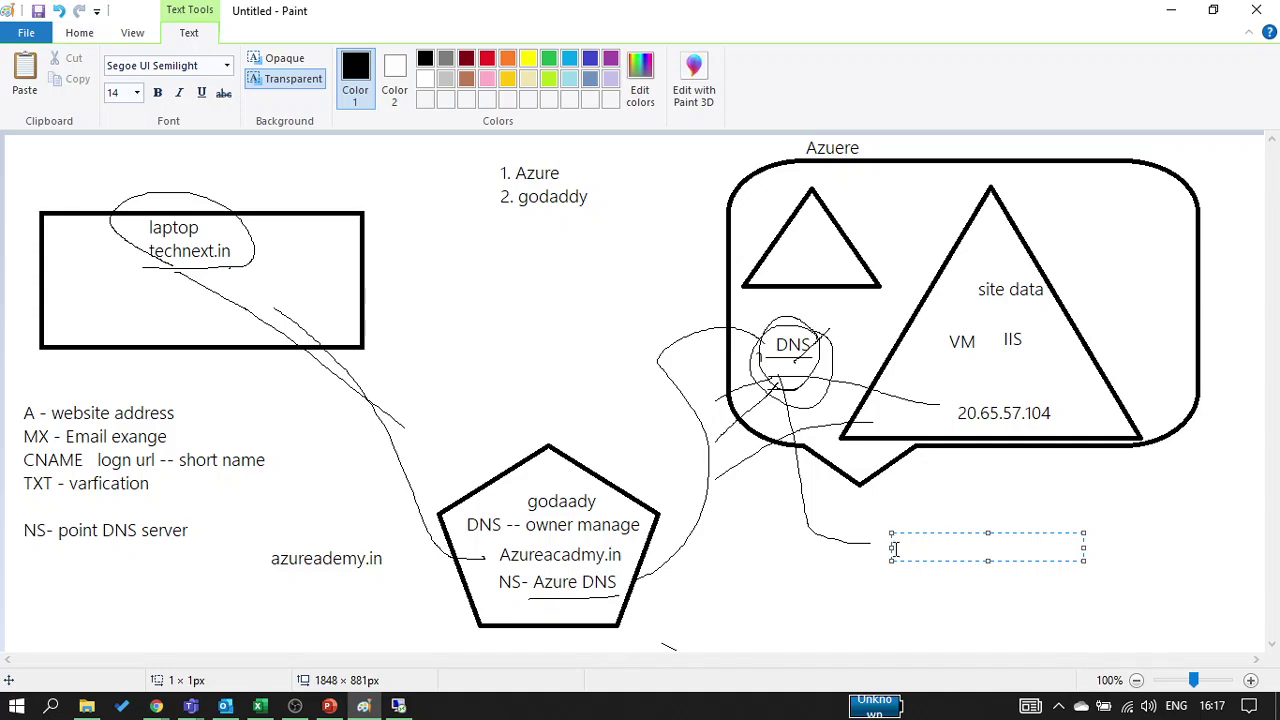
{"action": "type", "text": "A"}
{"action": "key", "text": "Return"}
{"action": "type", "text": "MX"}
{"action": "key", "text": "Return"}
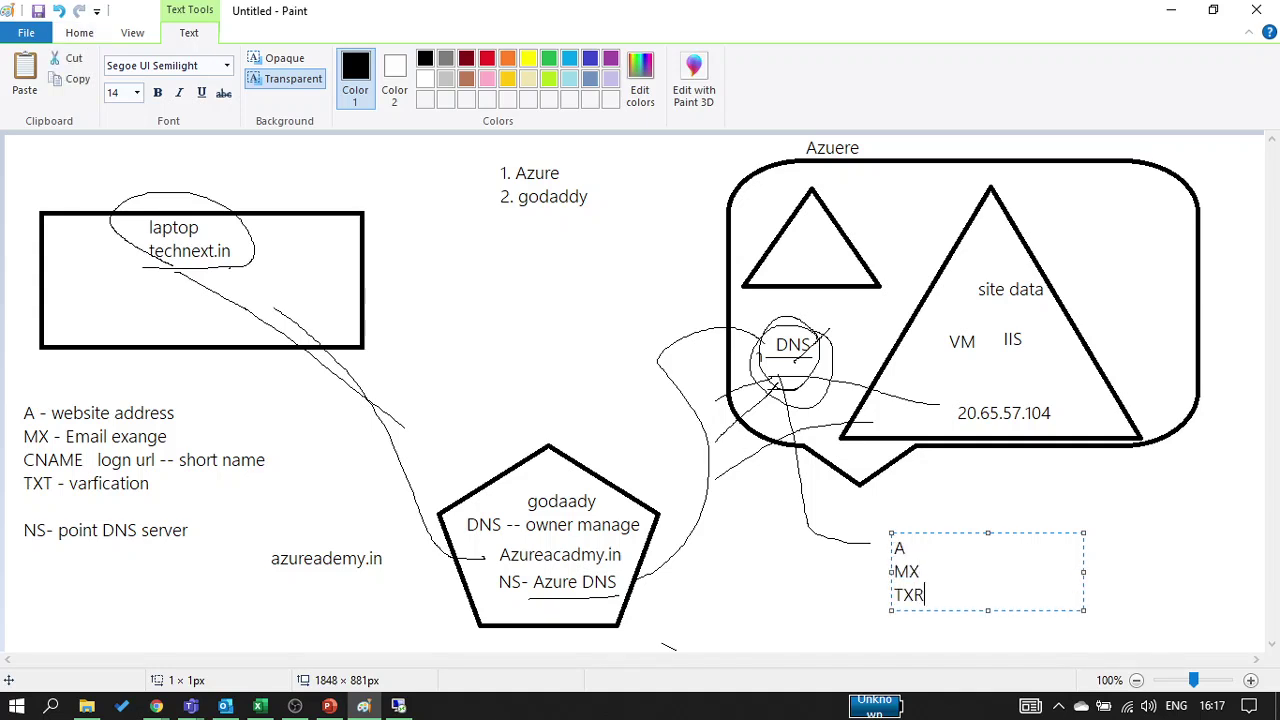
{"action": "type", "text": "TXT"}
{"action": "left_click", "coordinate": [834, 596]}
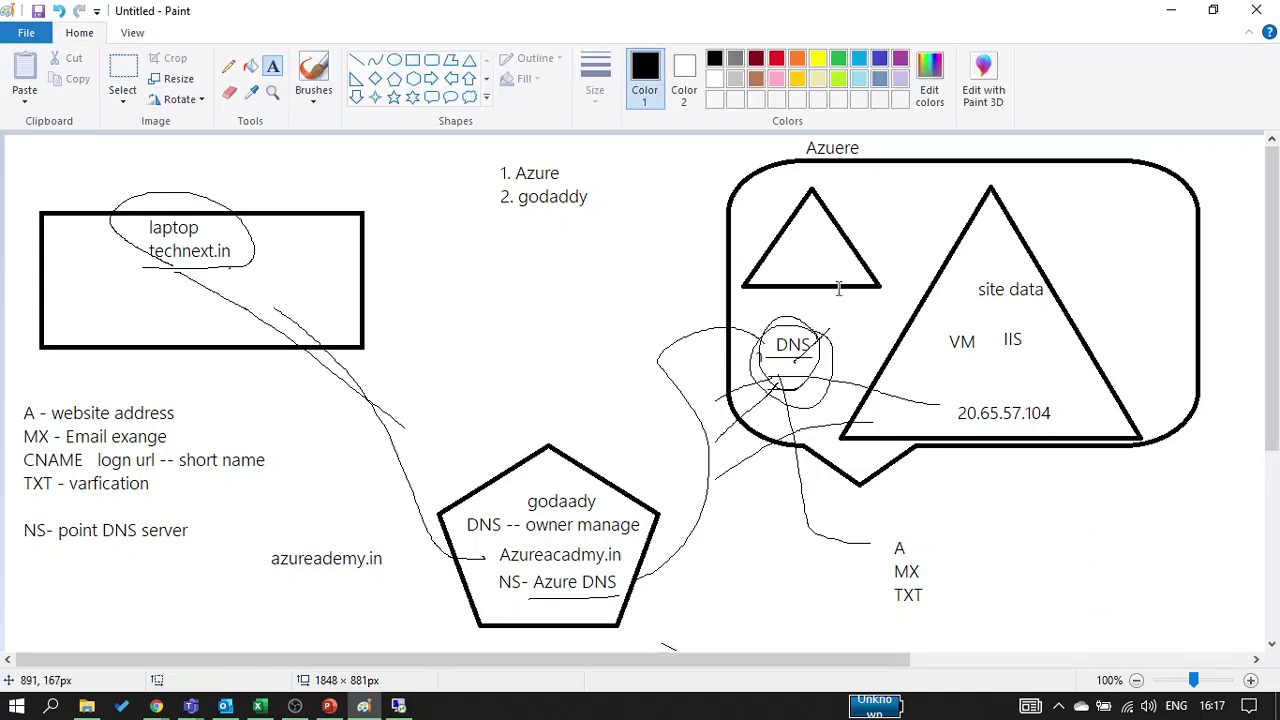
{"action": "left_click", "coordinate": [1171, 10]}
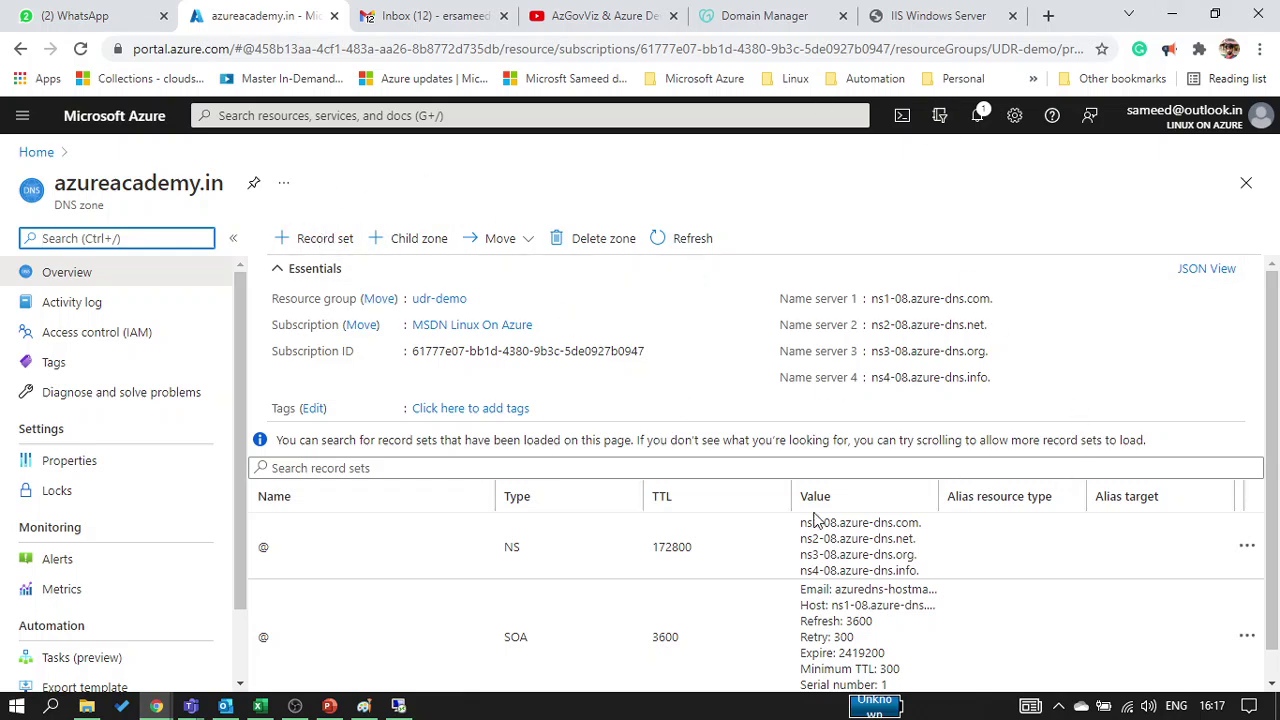
View the IIS welcome page at 20.65.57.104 and refresh GoDaddy's azureacademy.in DNS Management page
{"action": "scroll", "coordinate": [645, 440], "scroll_direction": "down", "scroll_amount": 1}
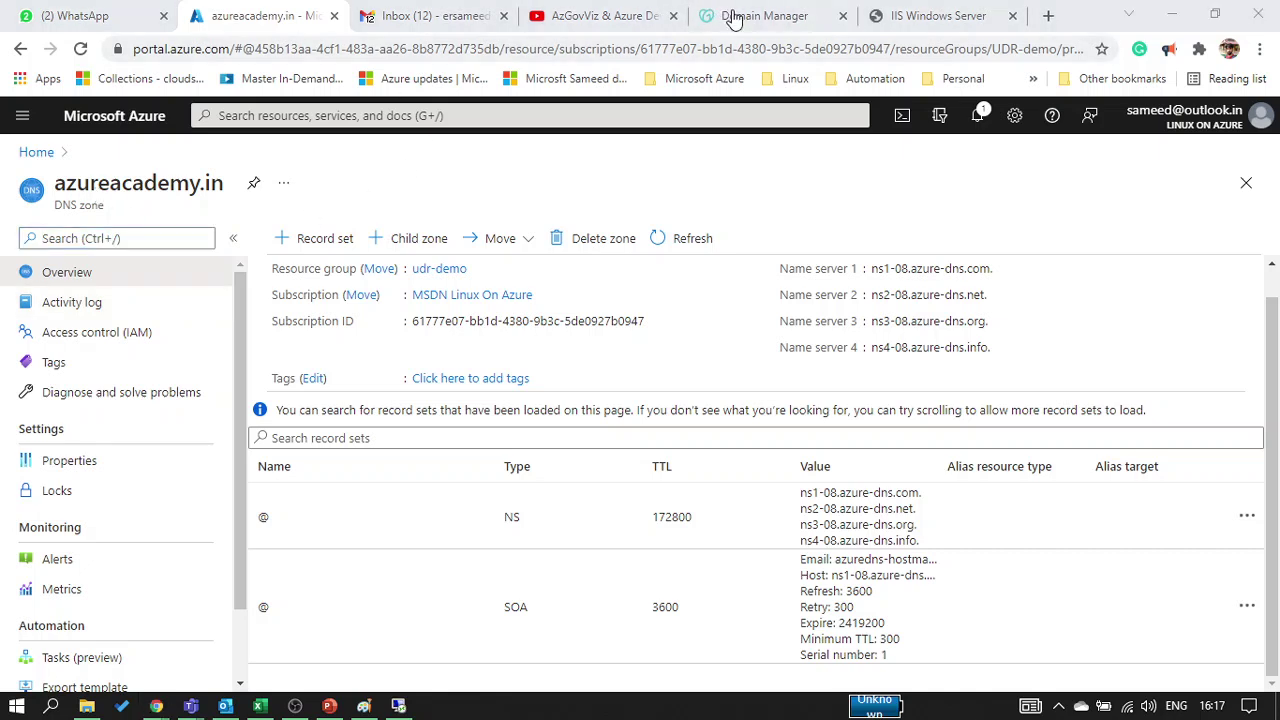
{"action": "left_click", "coordinate": [1010, 233]}
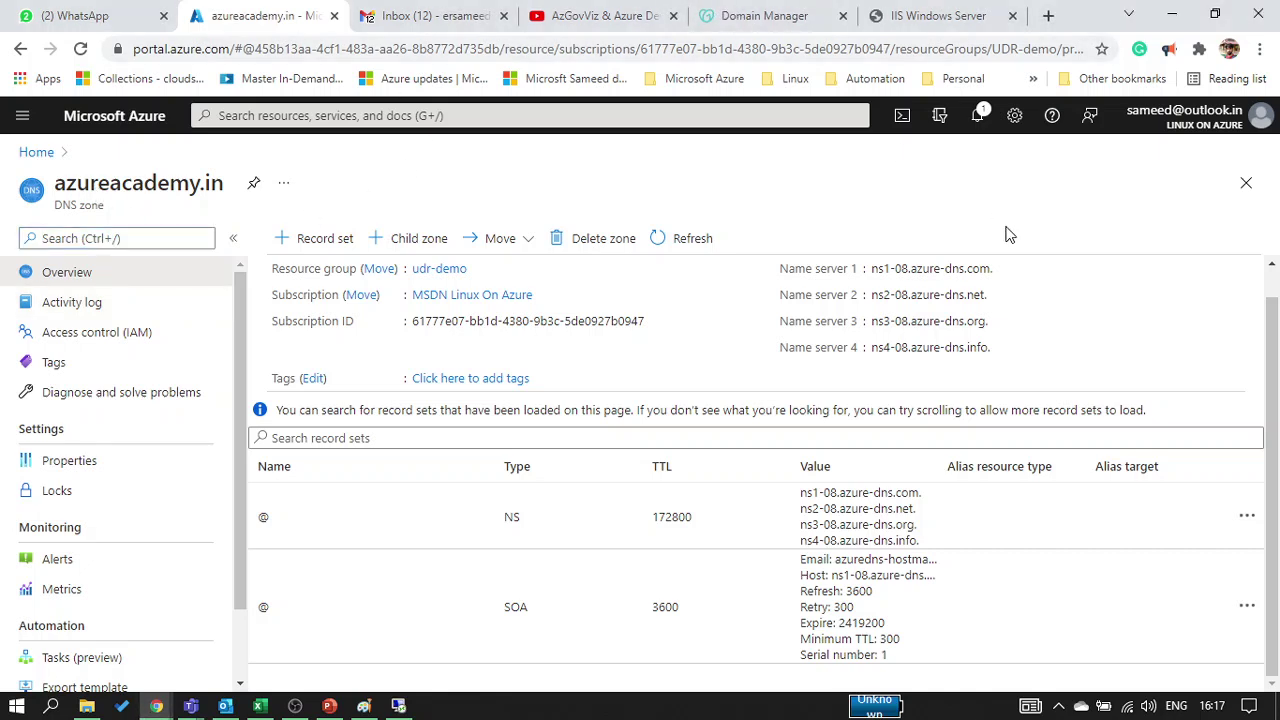
{"action": "left_click", "coordinate": [960, 20]}
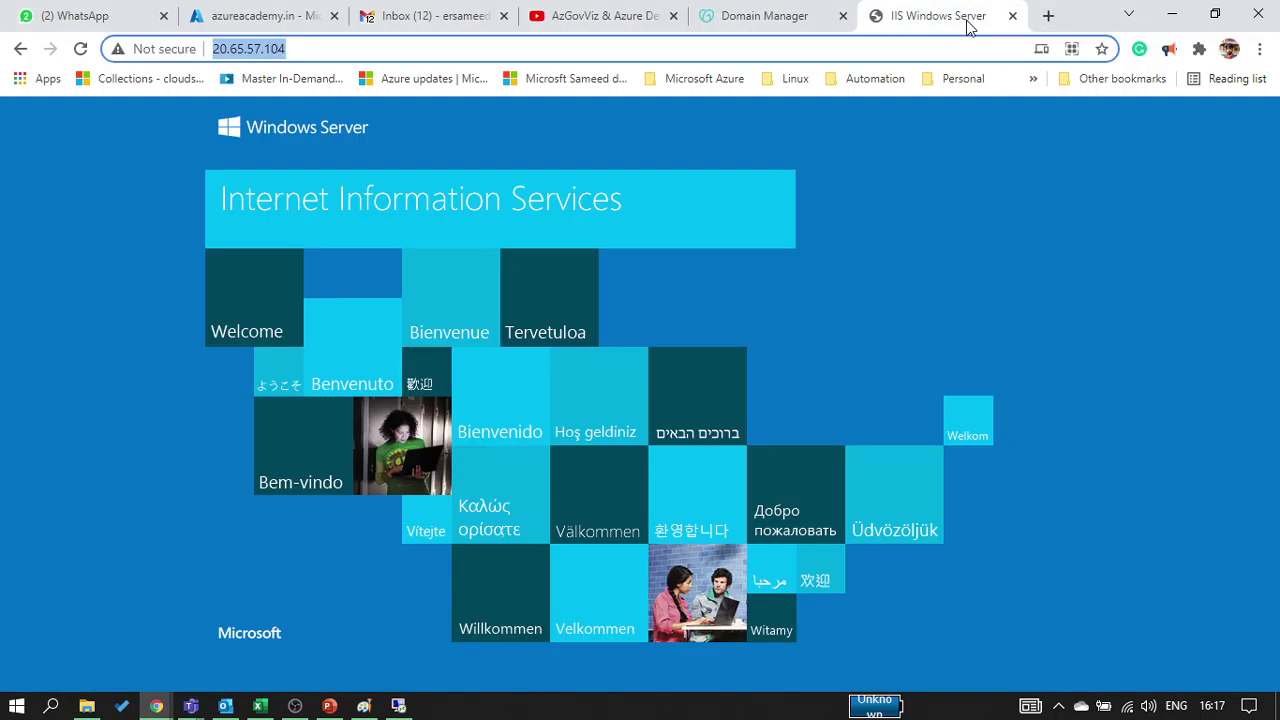
{"action": "left_click", "coordinate": [772, 12]}
{"action": "left_click", "coordinate": [82, 52]}
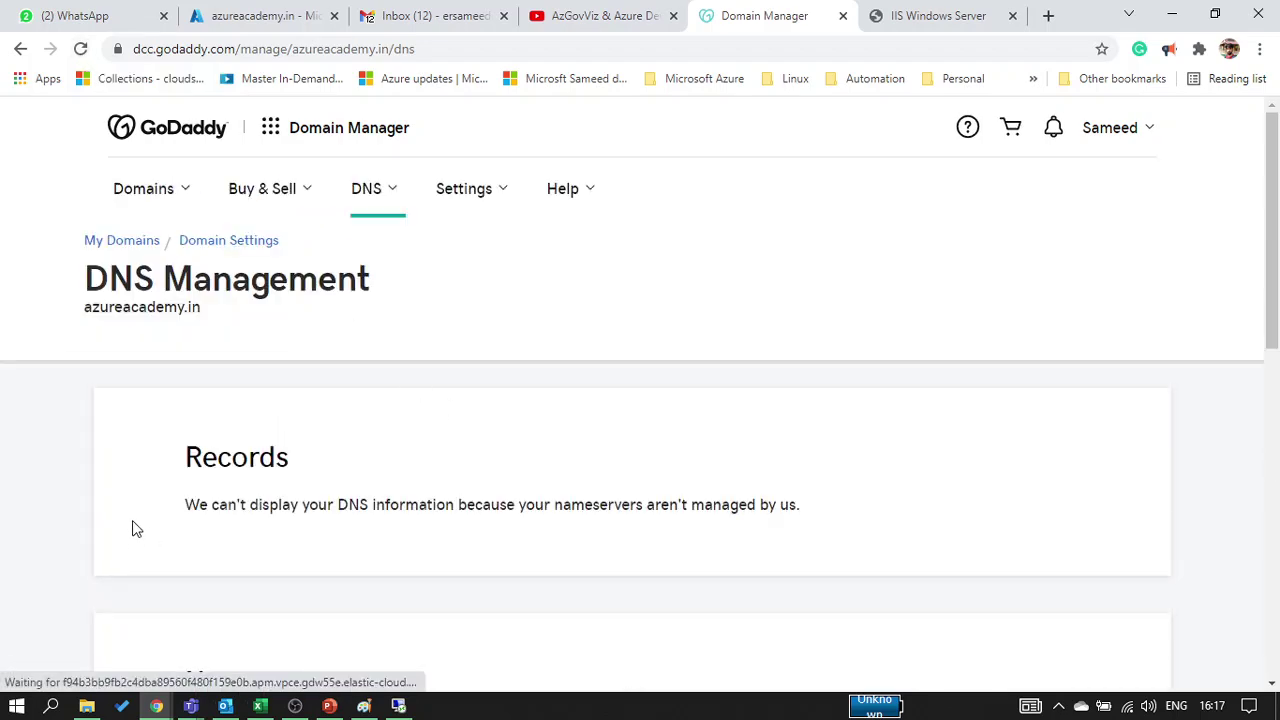
Highlight GoDaddy's cannot-display-records notice, check the nameservers, and reload azureacademy.in in the private window
{"action": "left_click_drag", "start_coordinate": [186, 512], "coordinate": [820, 518]}
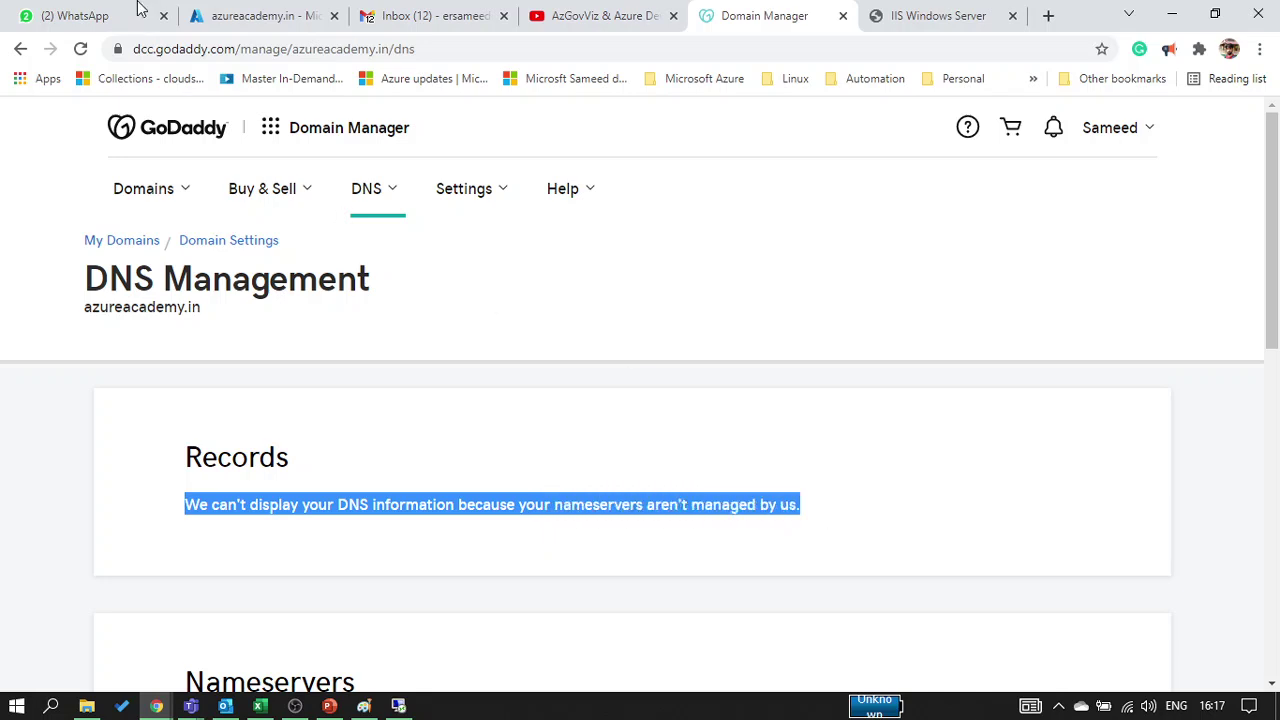
{"action": "scroll", "coordinate": [414, 491], "scroll_direction": "down", "scroll_amount": 6}
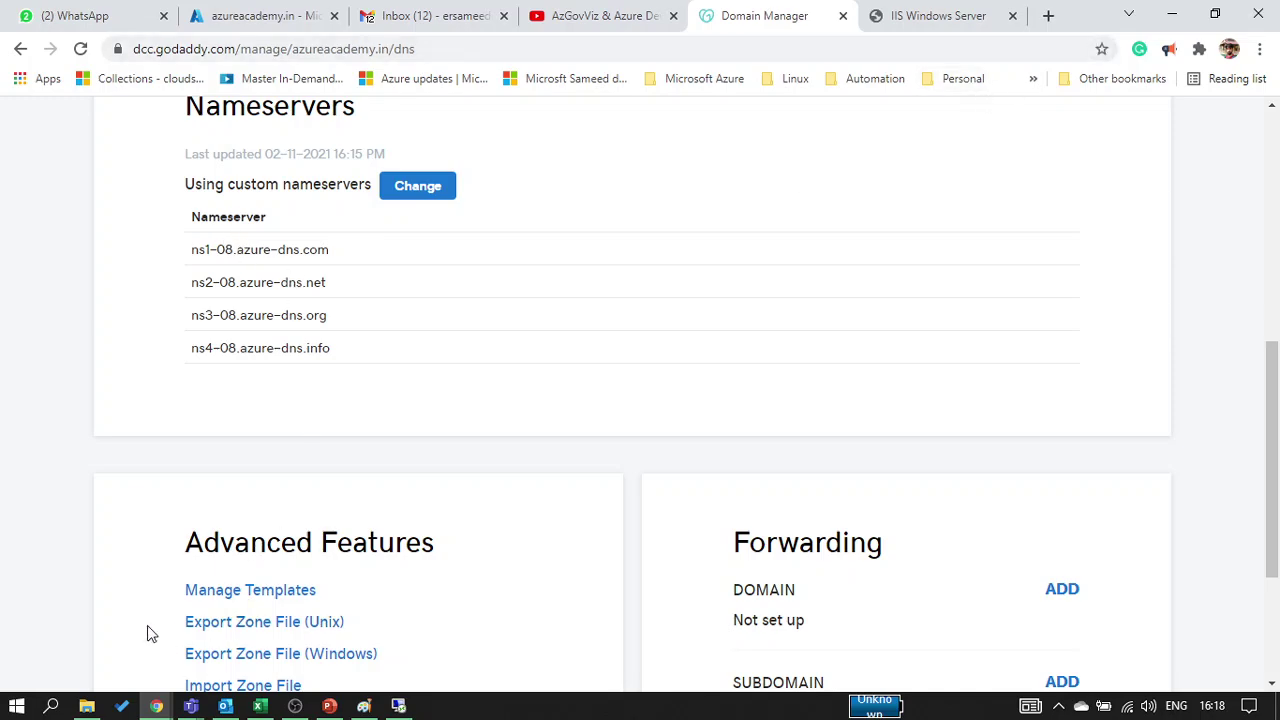
{"action": "mouse_move", "coordinate": [156, 706]}
{"action": "left_click", "coordinate": [305, 628]}
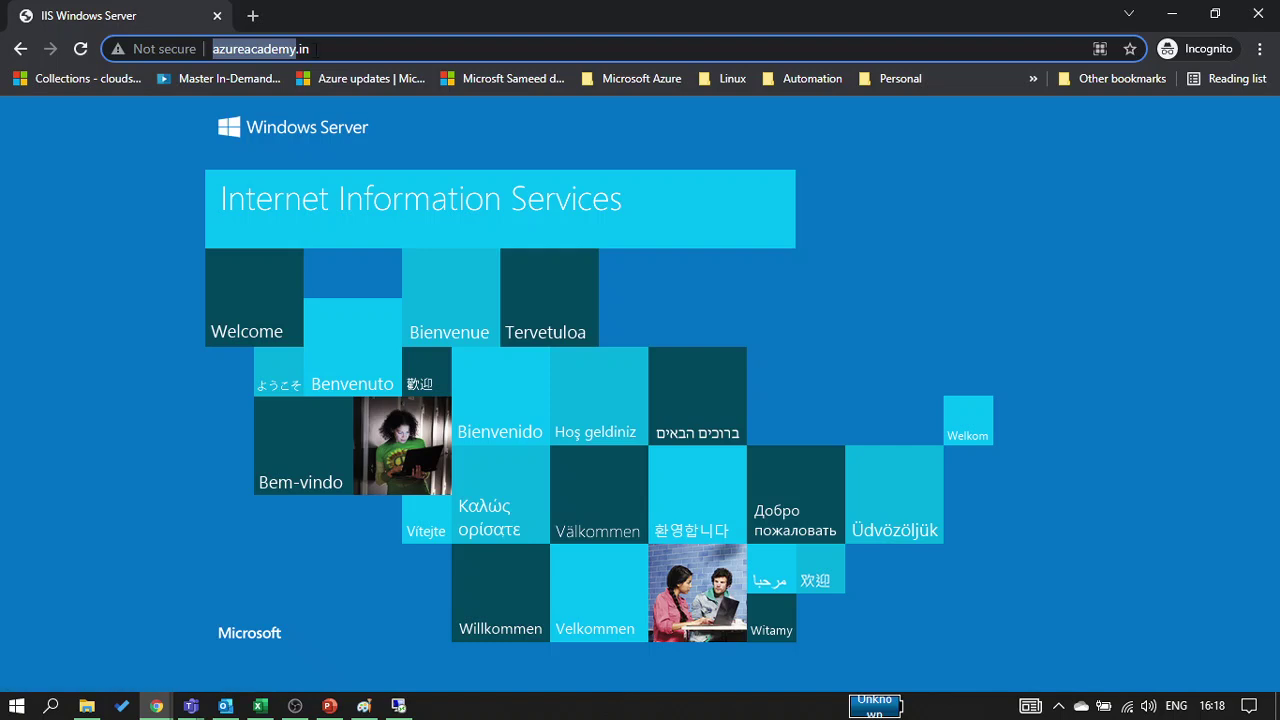
{"action": "left_click", "coordinate": [318, 49]}
{"action": "key", "text": "Return"}
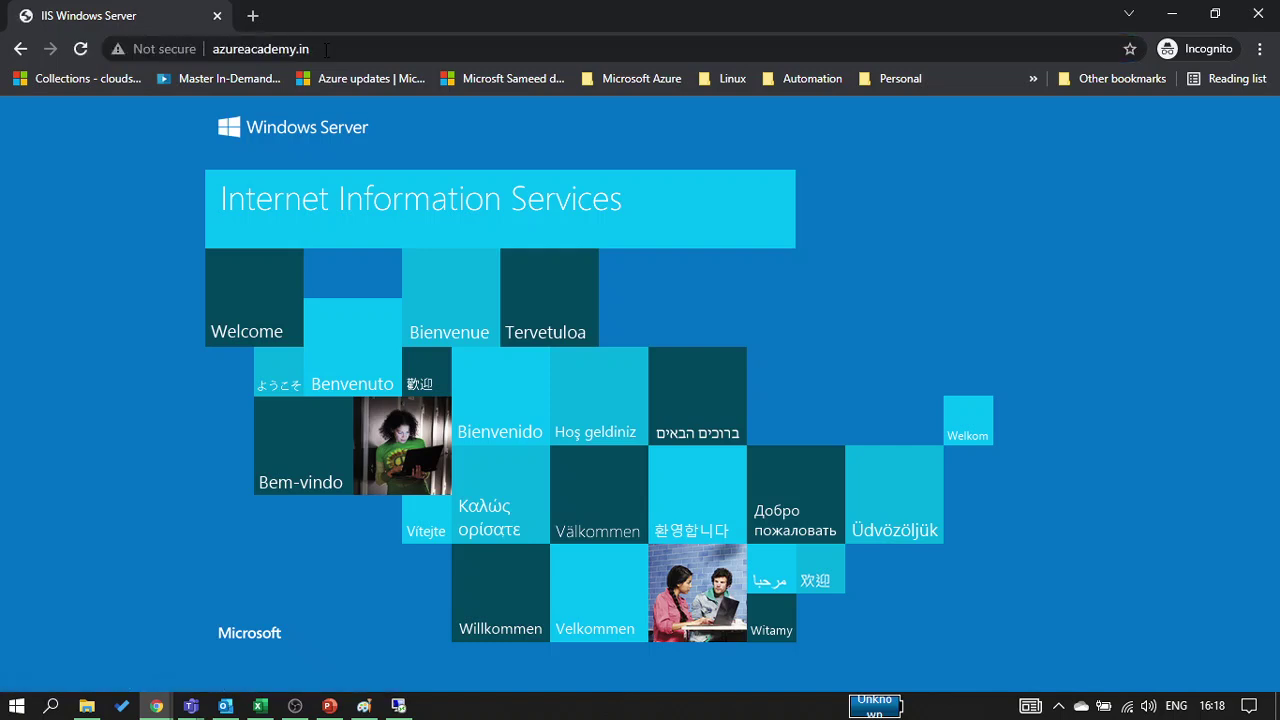
Close the private window and load azureacademy.in in a new incognito window
{"action": "left_click", "coordinate": [296, 50]}
{"action": "key", "text": "ctrl+c"}
{"action": "key", "text": "BackSpace"}
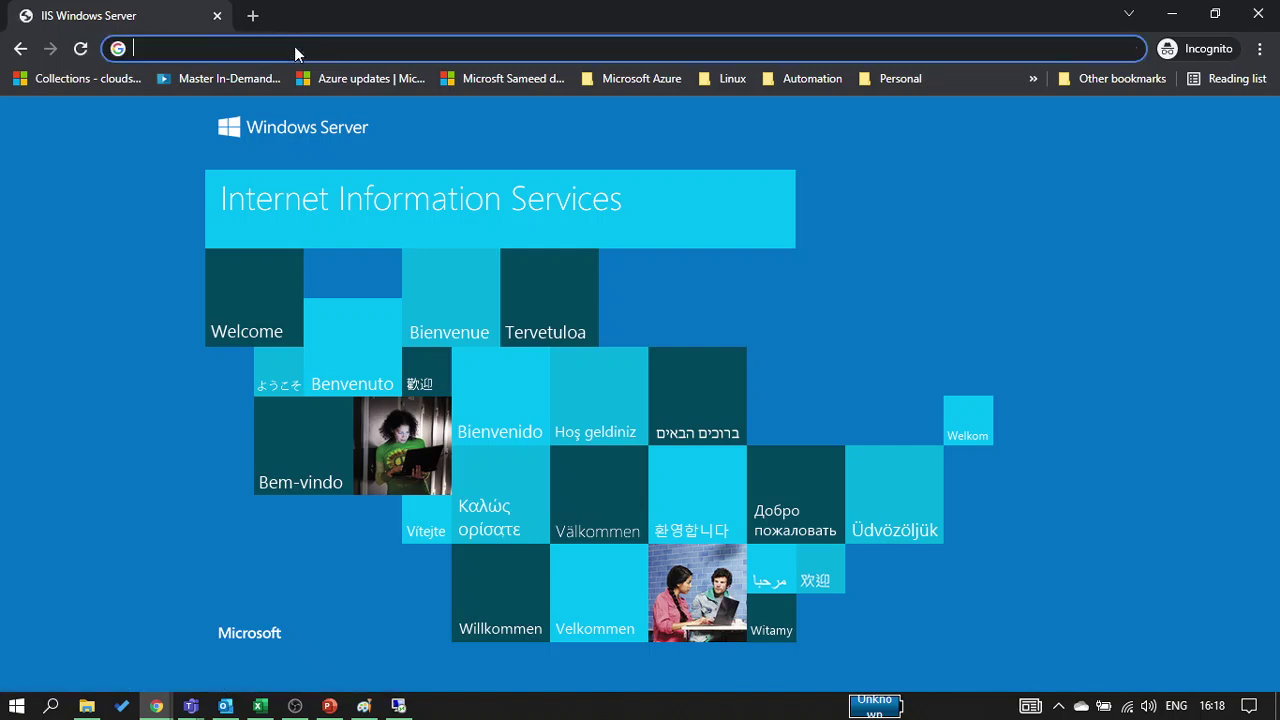
{"action": "left_click", "coordinate": [1258, 15]}
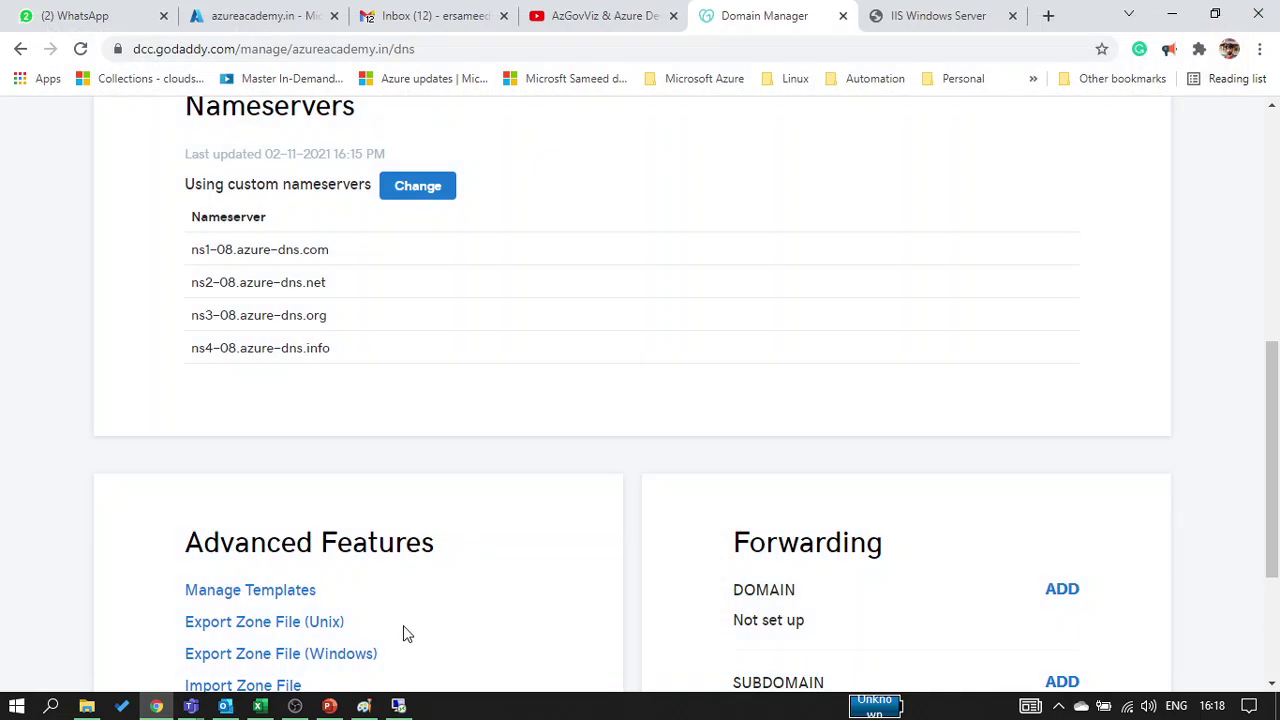
{"action": "left_click", "coordinate": [1260, 49]}
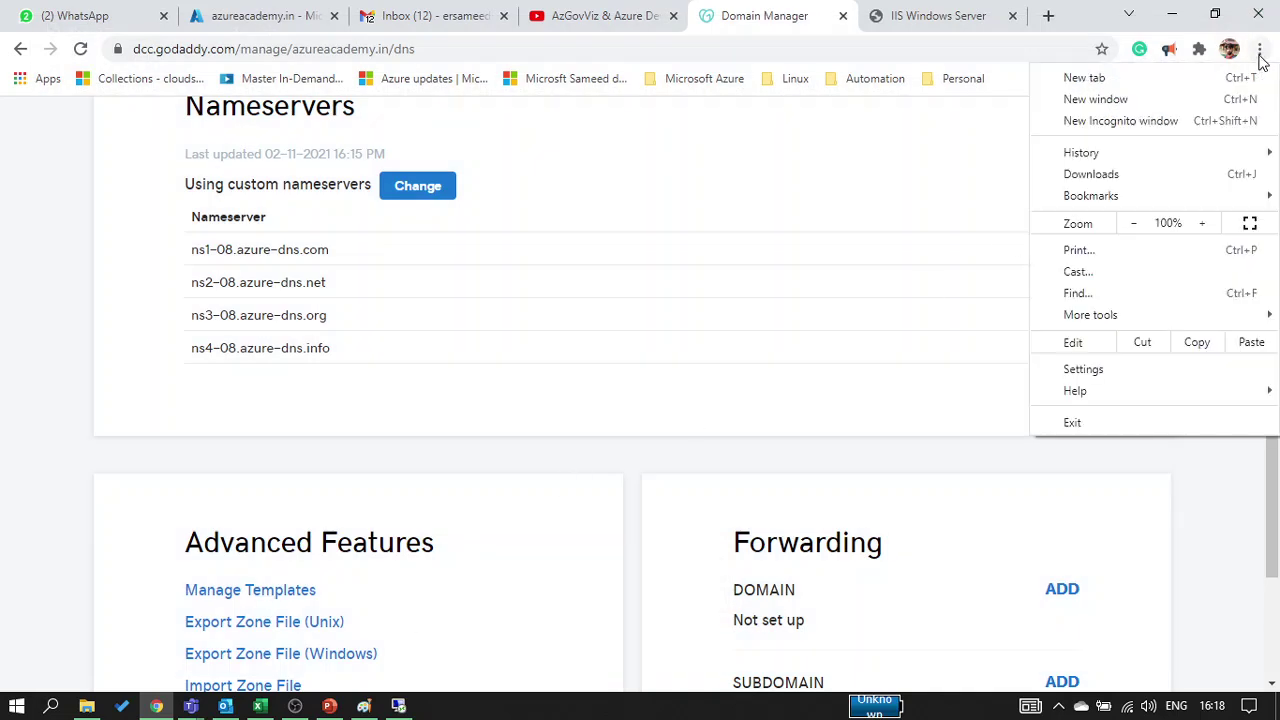
{"action": "left_click", "coordinate": [1219, 128]}
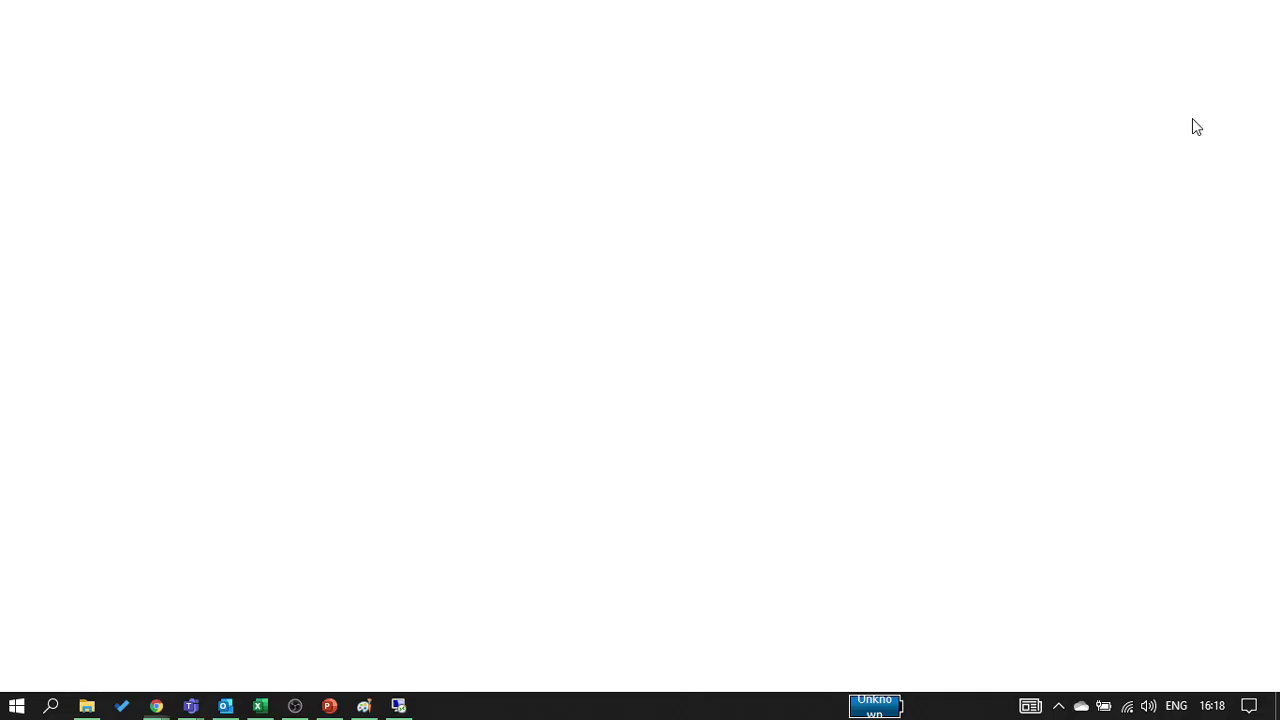
{"action": "key", "text": "ctrl+v"}
{"action": "key", "text": "Return"}
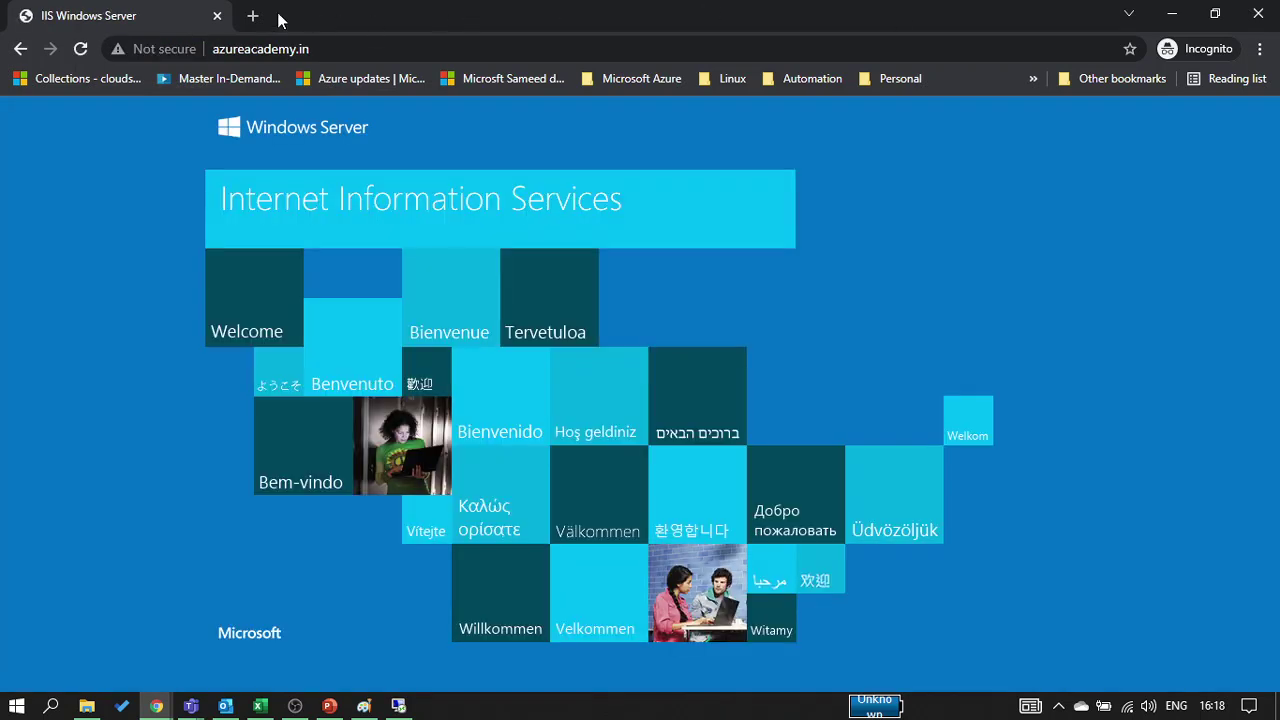
{"action": "left_click", "coordinate": [216, 15]}
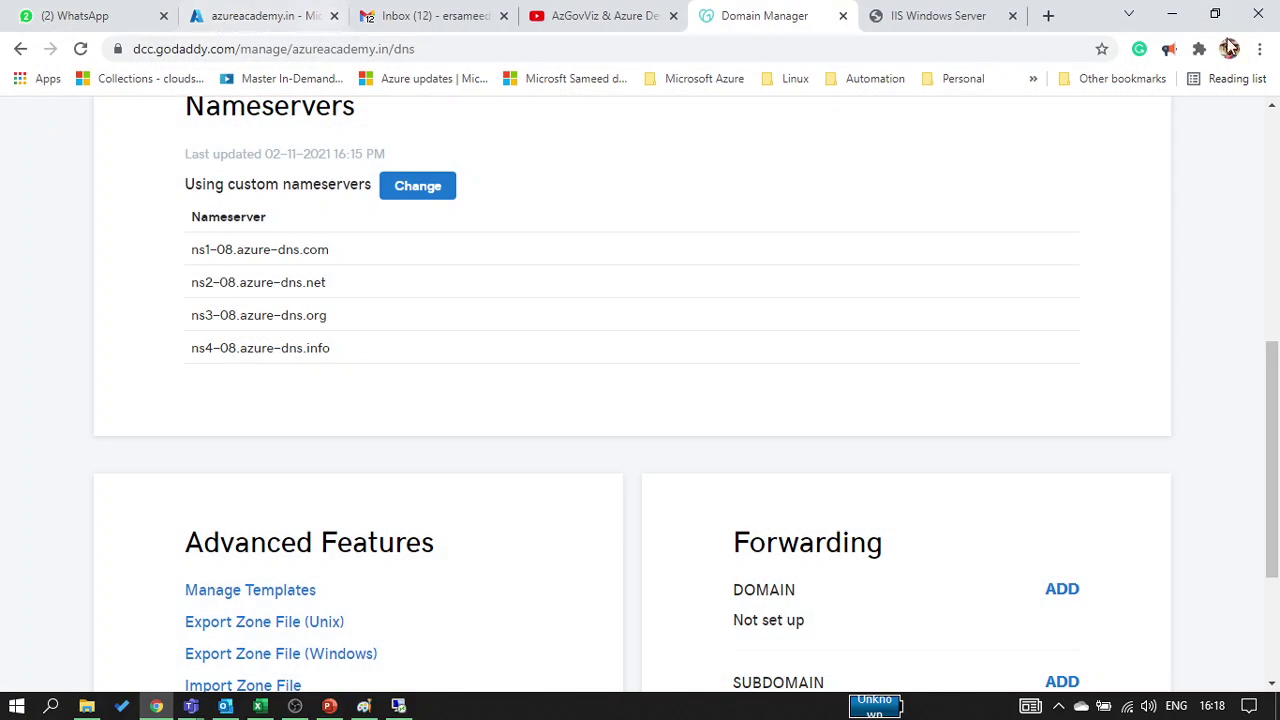
{"action": "left_click", "coordinate": [1259, 56]}
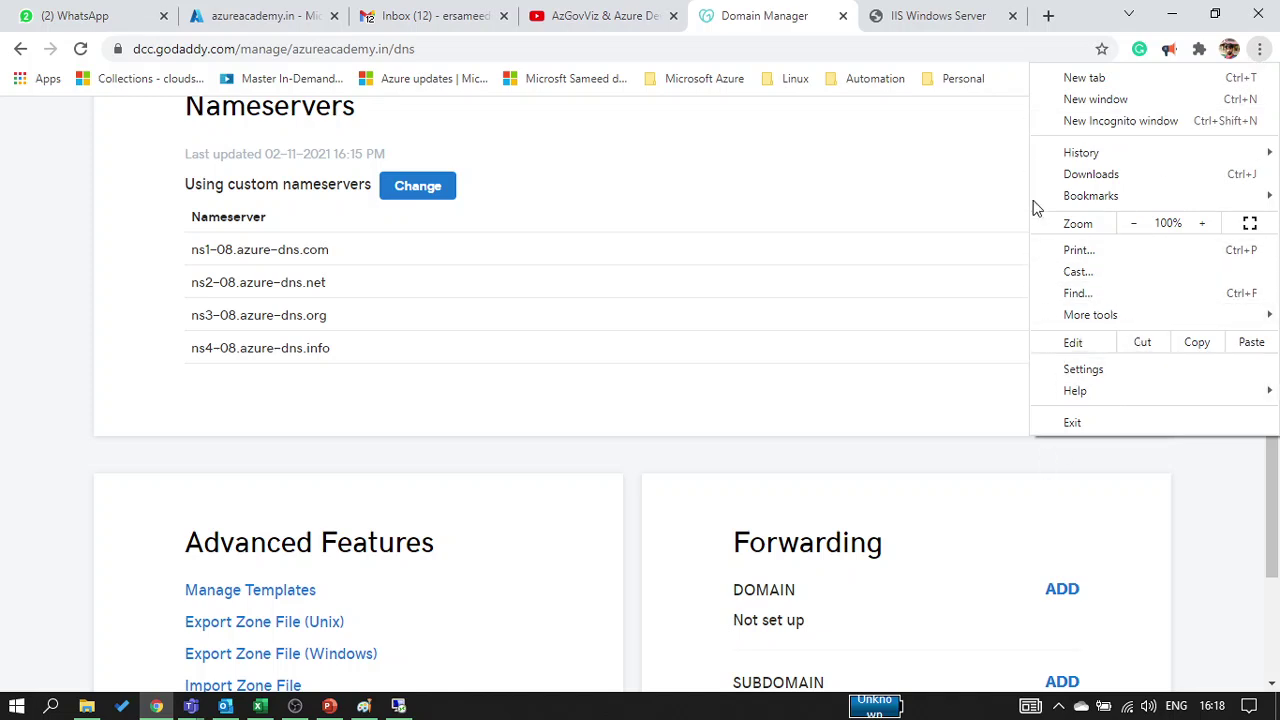
Clear the last hour of browsing history and cache in Chrome settings
{"action": "left_click", "coordinate": [1100, 370]}
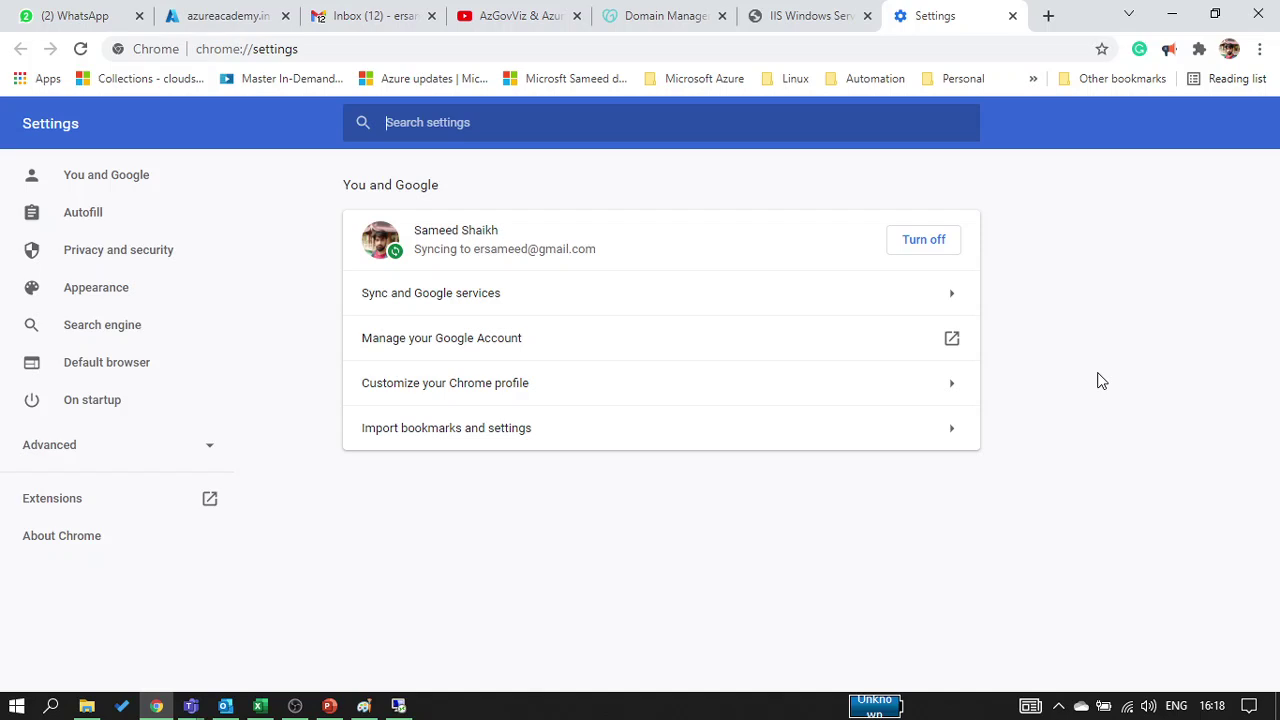
{"action": "type", "text": "ca"}
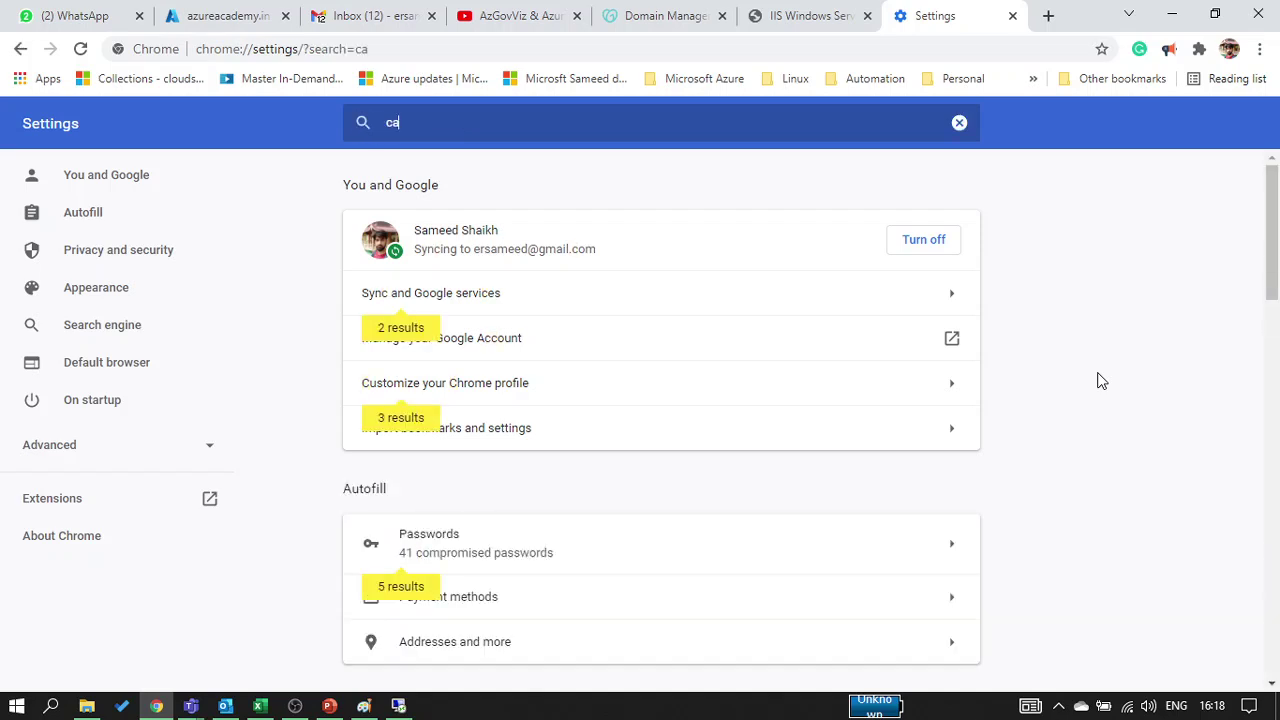
{"action": "type", "text": "ch"}
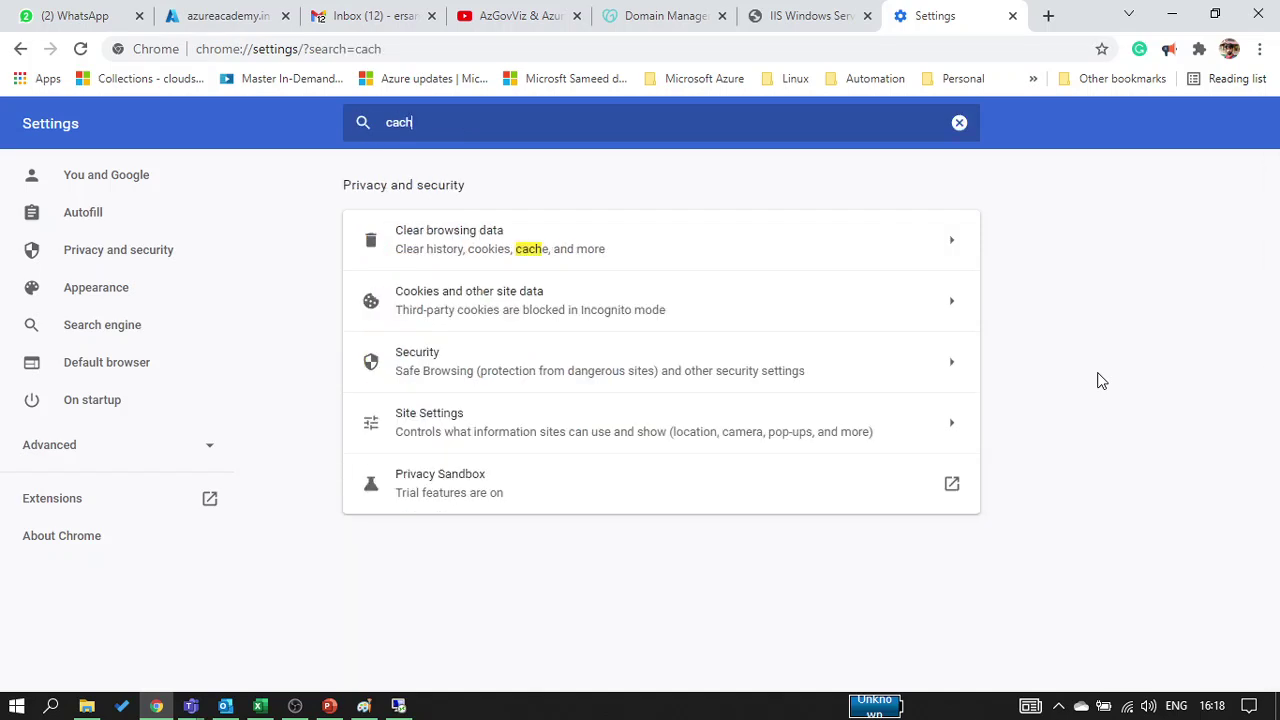
{"action": "left_click", "coordinate": [717, 263]}
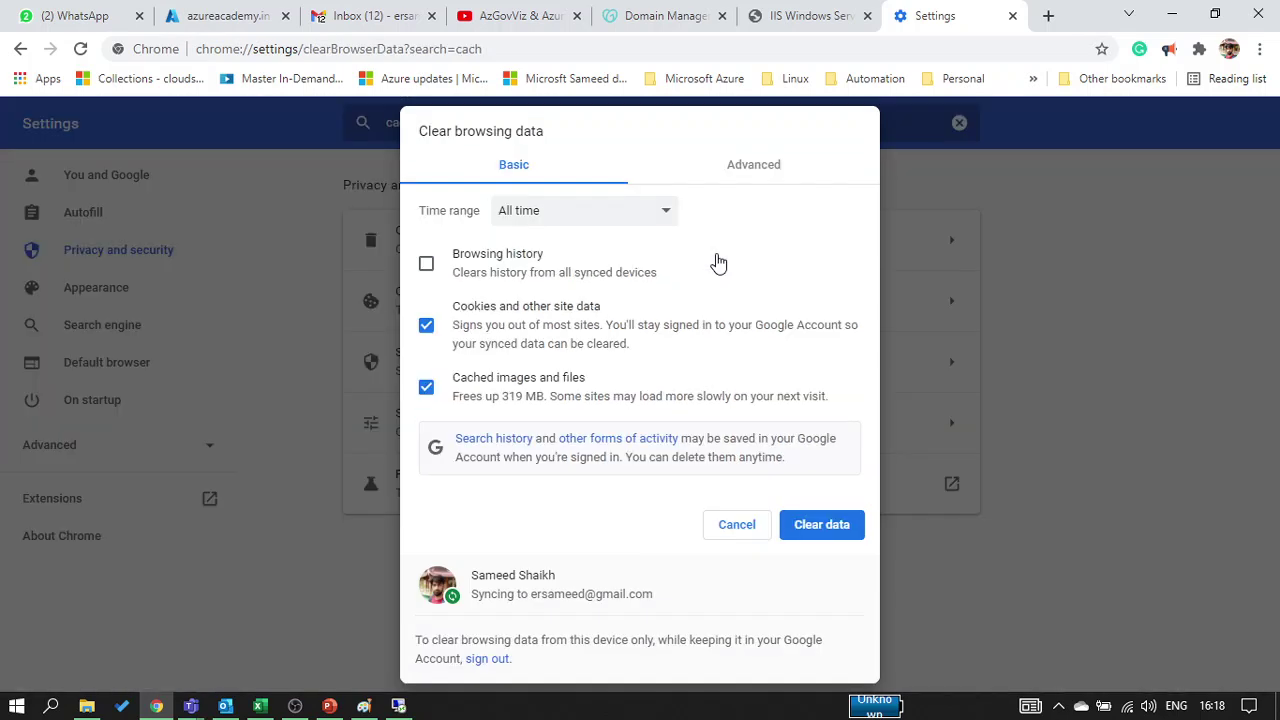
{"action": "left_click", "coordinate": [636, 222]}
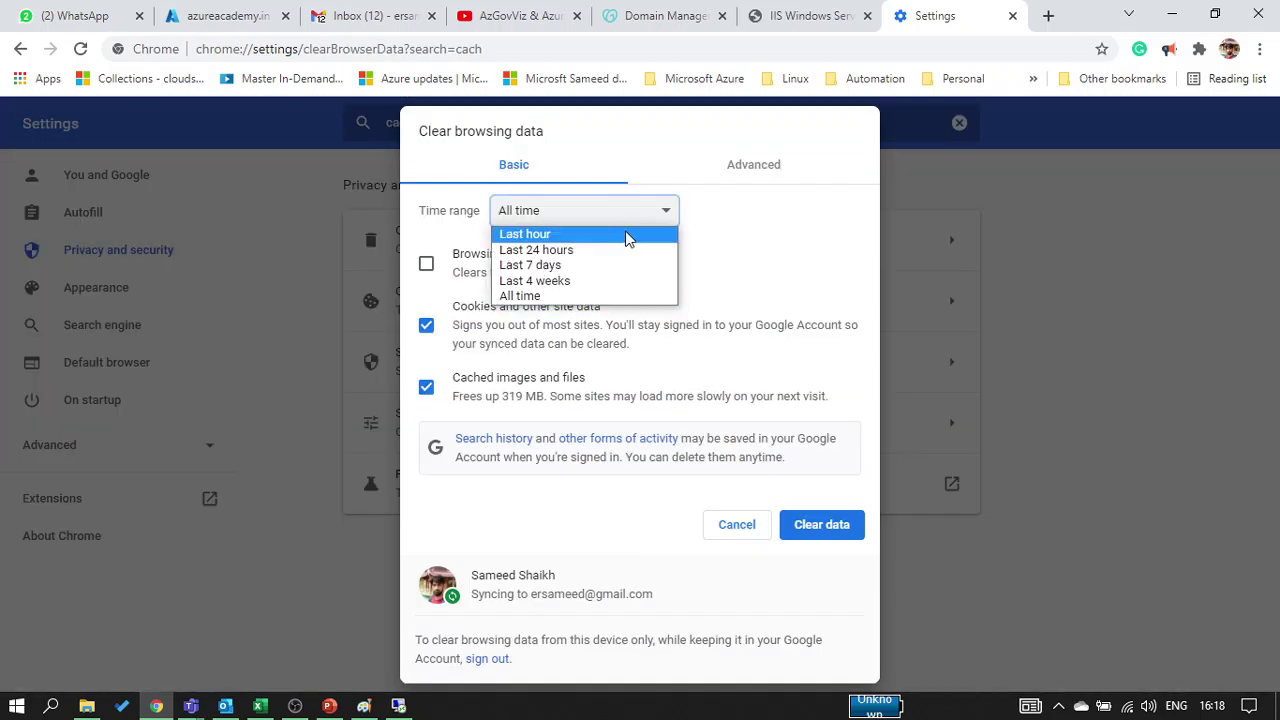
{"action": "left_click", "coordinate": [626, 234]}
{"action": "left_click", "coordinate": [424, 266]}
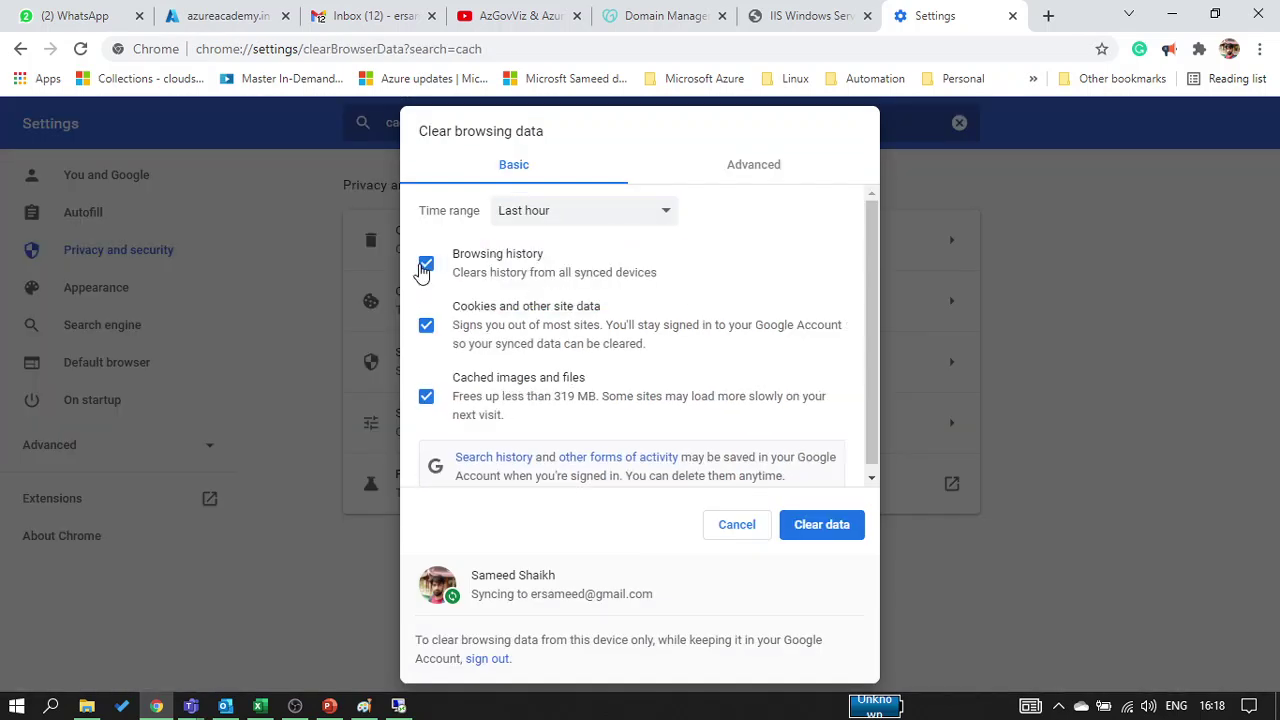
{"action": "left_click", "coordinate": [842, 535]}
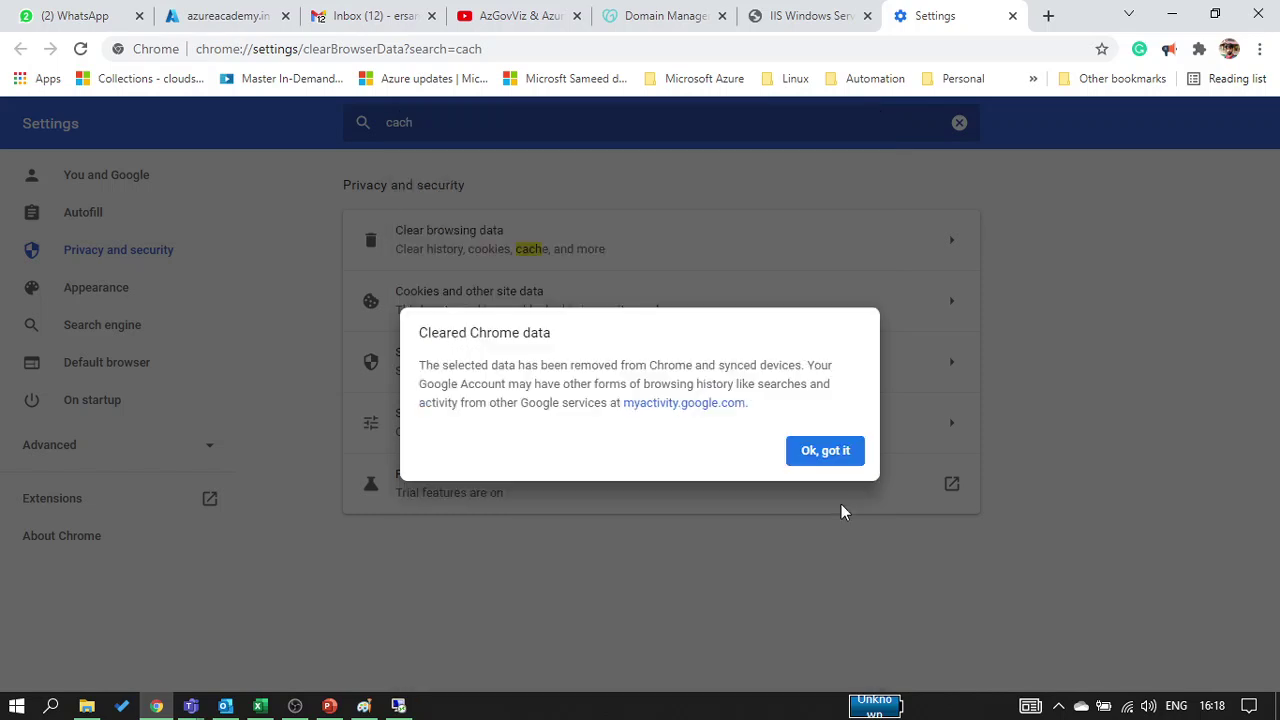
{"action": "left_click", "coordinate": [826, 455]}
Load azureacademy.in in a new incognito window and reload it to confirm it resolves
{"action": "left_click", "coordinate": [1261, 49]}
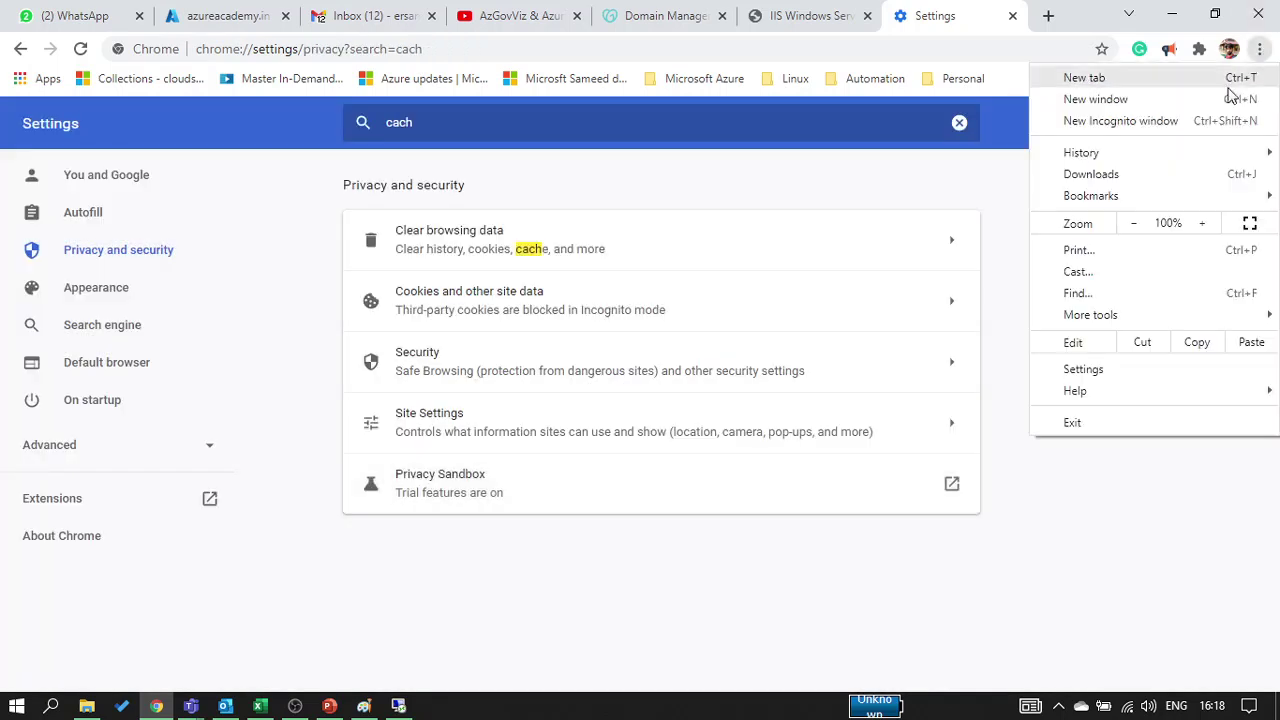
{"action": "left_click", "coordinate": [1205, 116]}
{"action": "type", "text": "http://azureacademy.in/"}
{"action": "key", "text": "Return"}
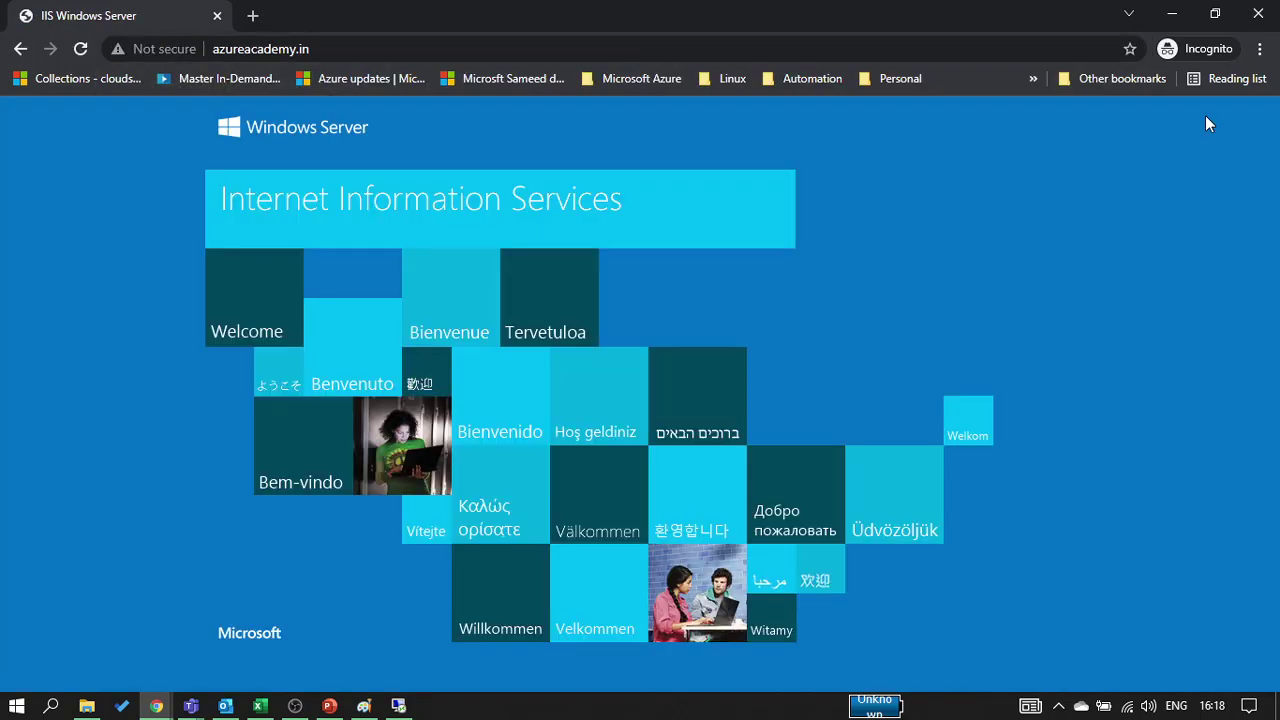
{"action": "left_click", "coordinate": [590, 48]}
{"action": "left_click", "coordinate": [594, 55]}
{"action": "key", "text": "Return"}
{"action": "left_click", "coordinate": [1171, 14]}
Begin an @ A record set in the azureacademy.in zone, leaving the IP address field ready
{"action": "left_click", "coordinate": [172, 17]}
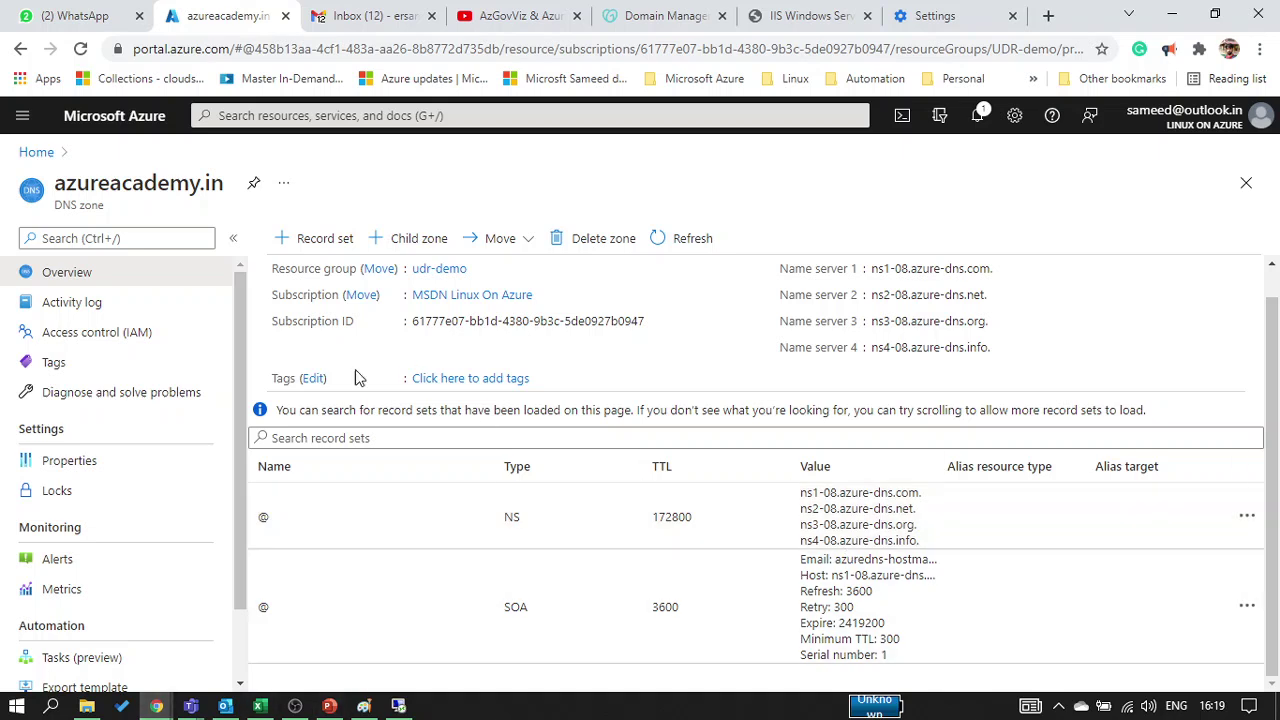
{"action": "left_click", "coordinate": [307, 246]}
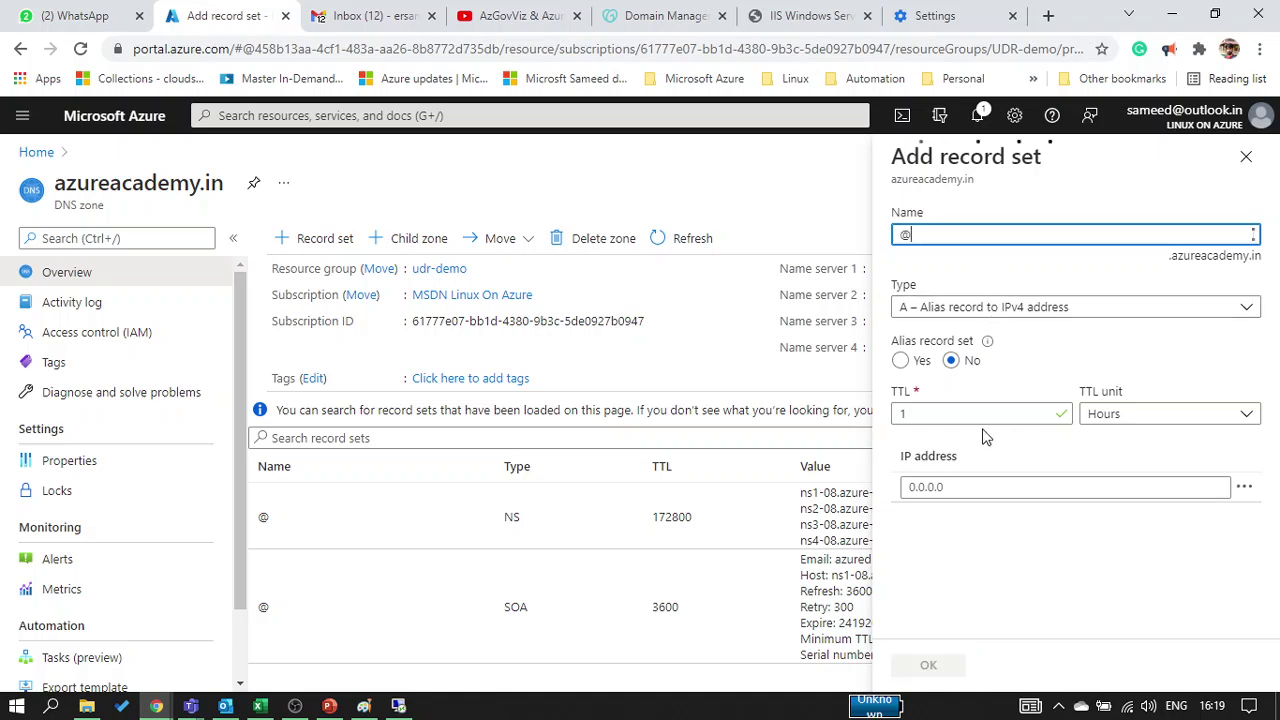
{"action": "left_click", "coordinate": [965, 488]}
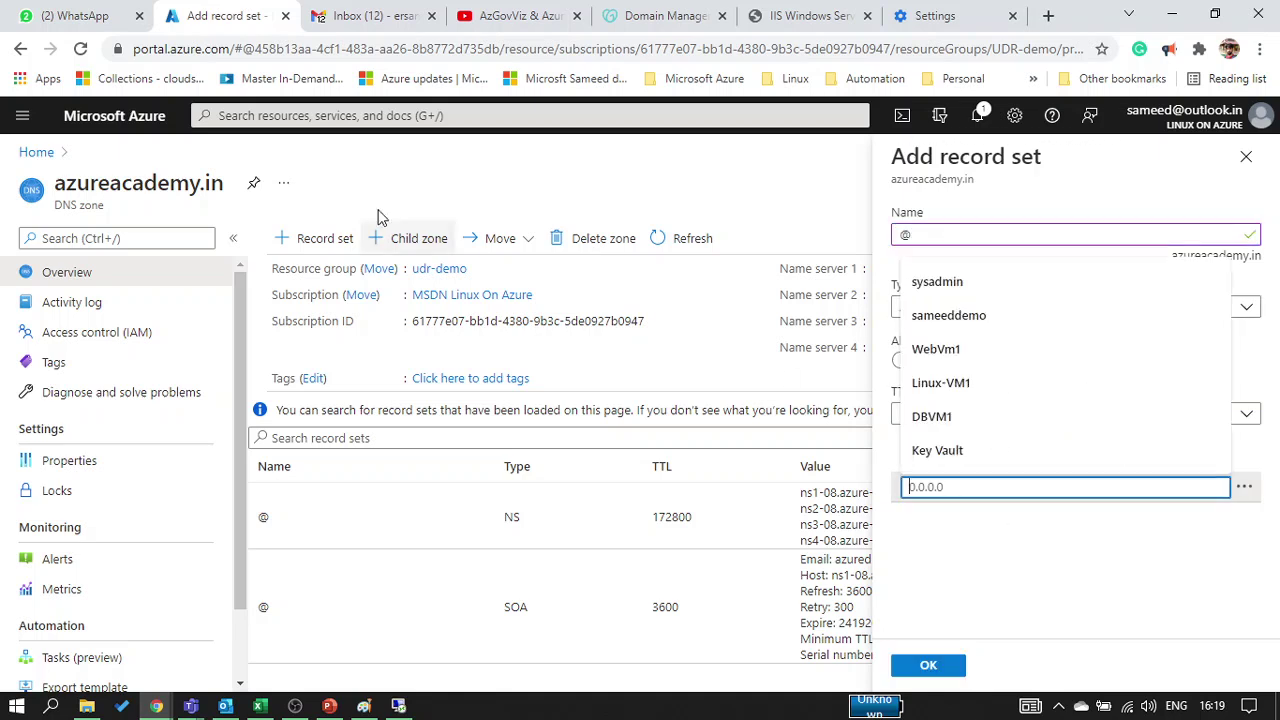
{"action": "left_click", "coordinate": [996, 14]}
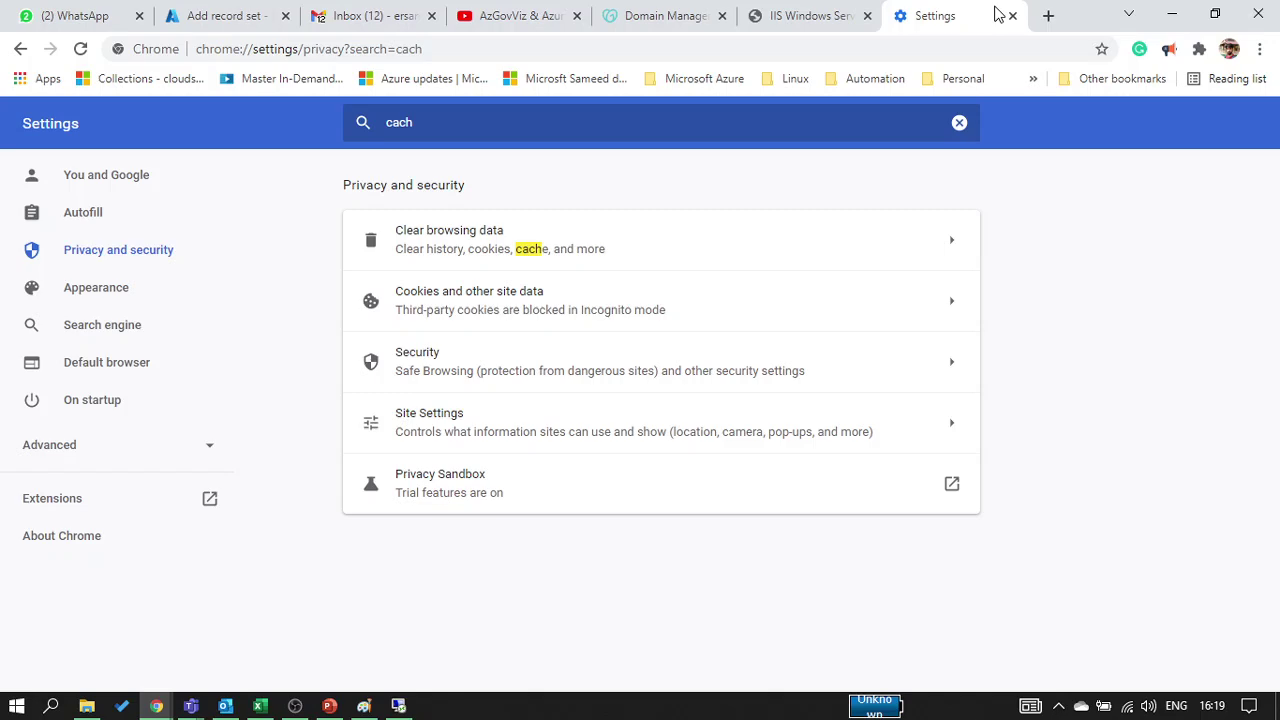
Open portal.azure.com in a new tab and enter the sign-in account name
{"action": "left_click", "coordinate": [1045, 16]}
{"action": "type", "text": "portal.azure.com"}
{"action": "key", "text": "Return"}
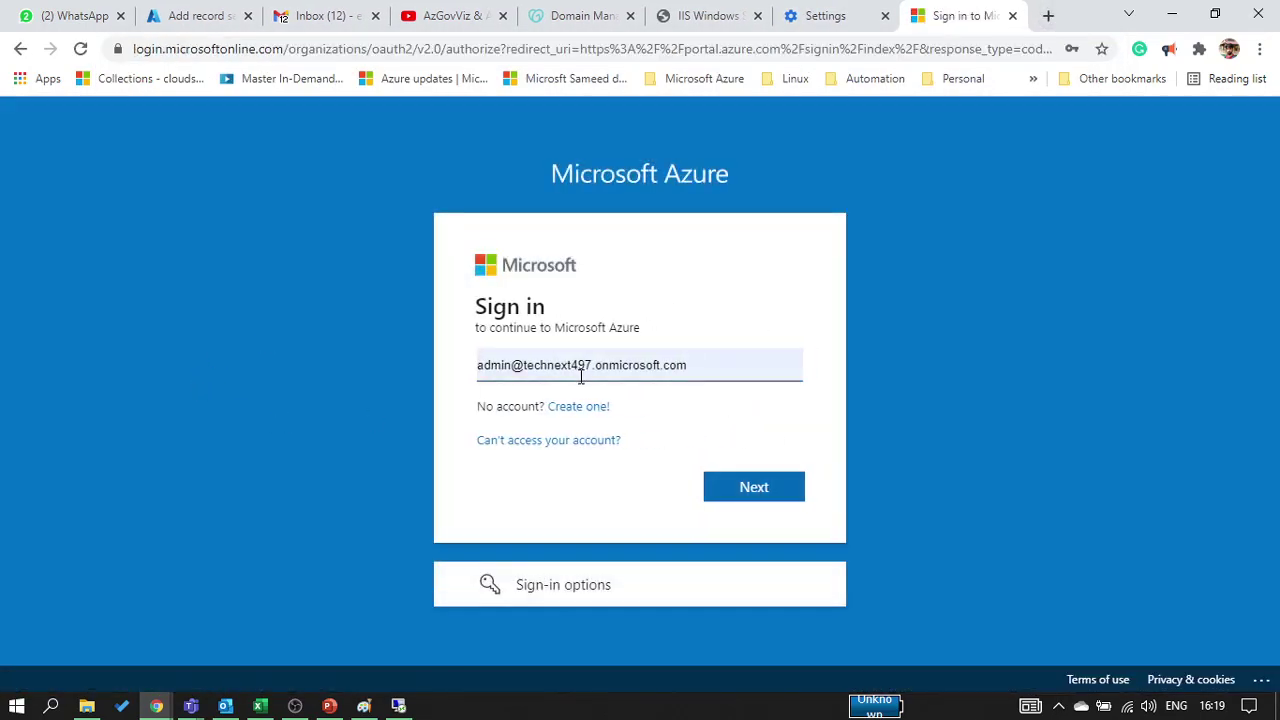
{"action": "left_click_drag", "start_coordinate": [691, 366], "coordinate": [2, 355]}
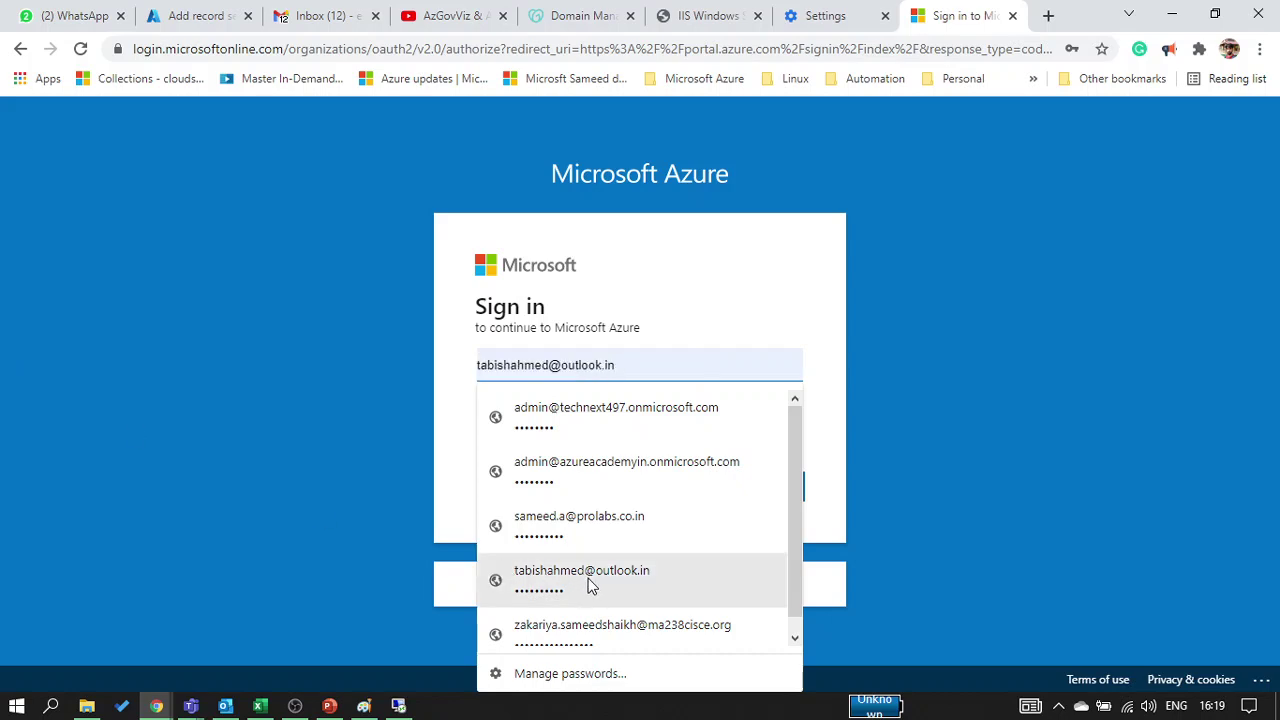
{"action": "key", "text": "ctrl+a"}
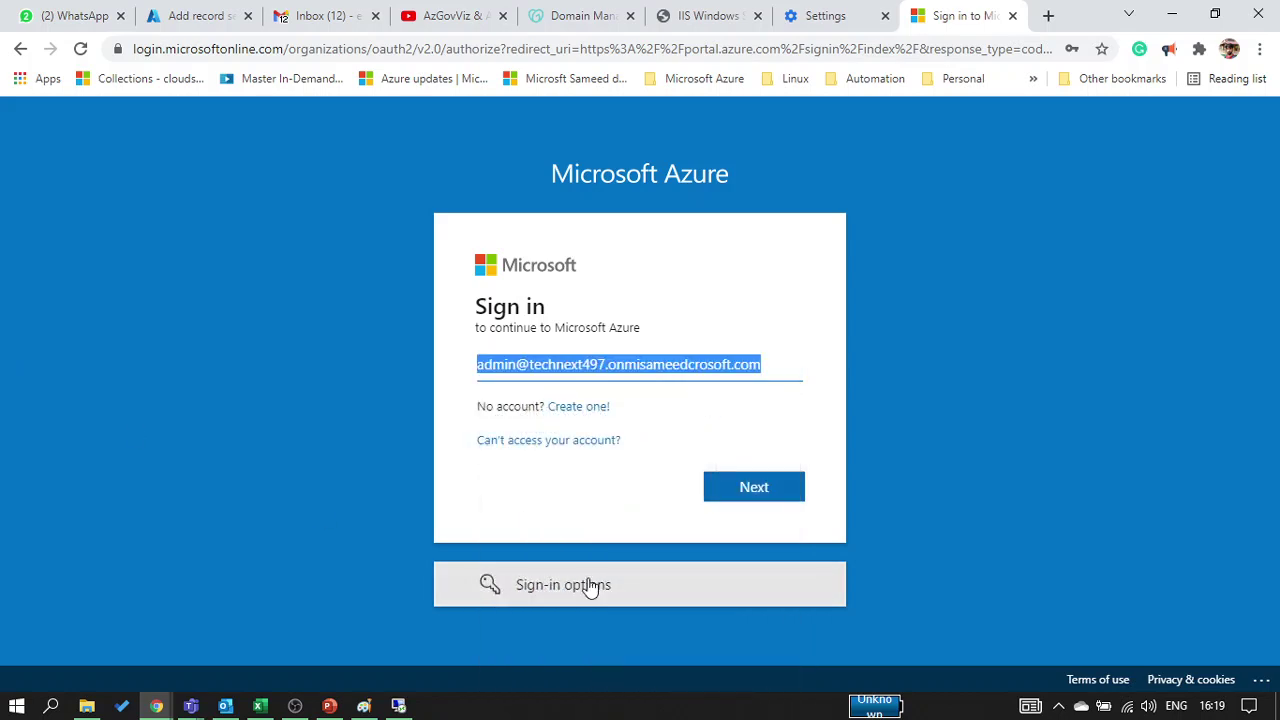
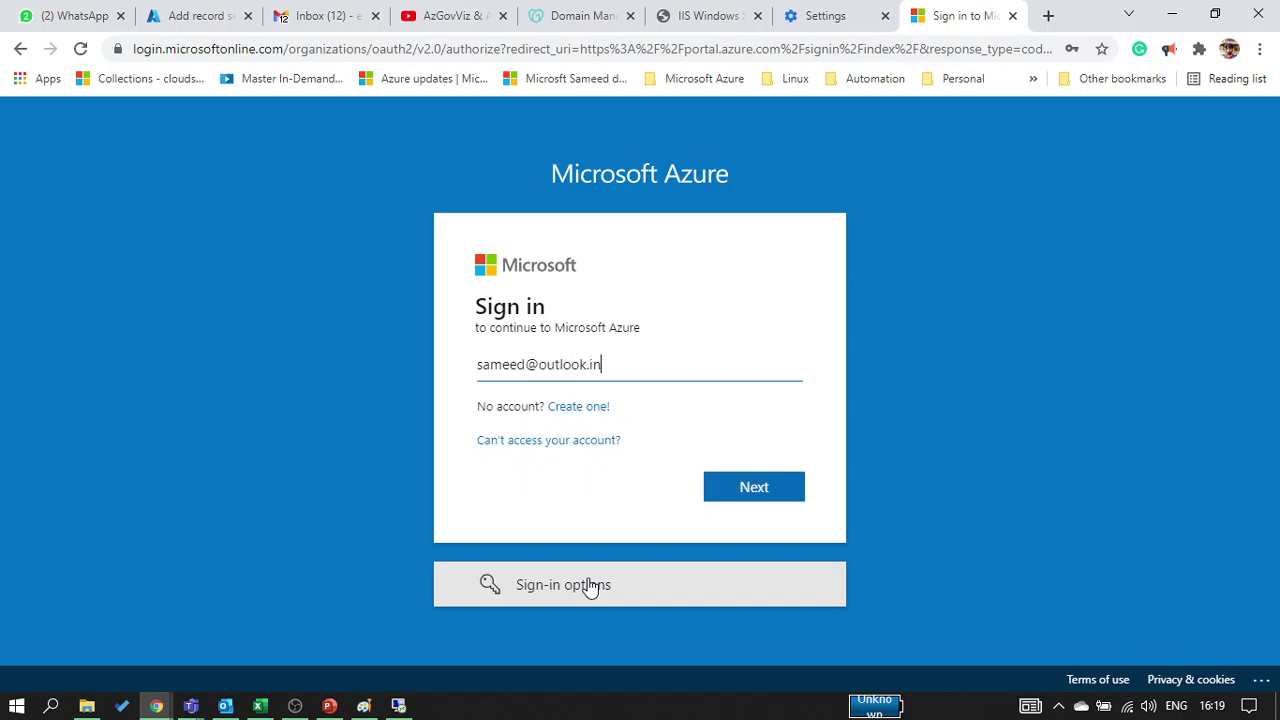
{"action": "key", "text": "Return"}
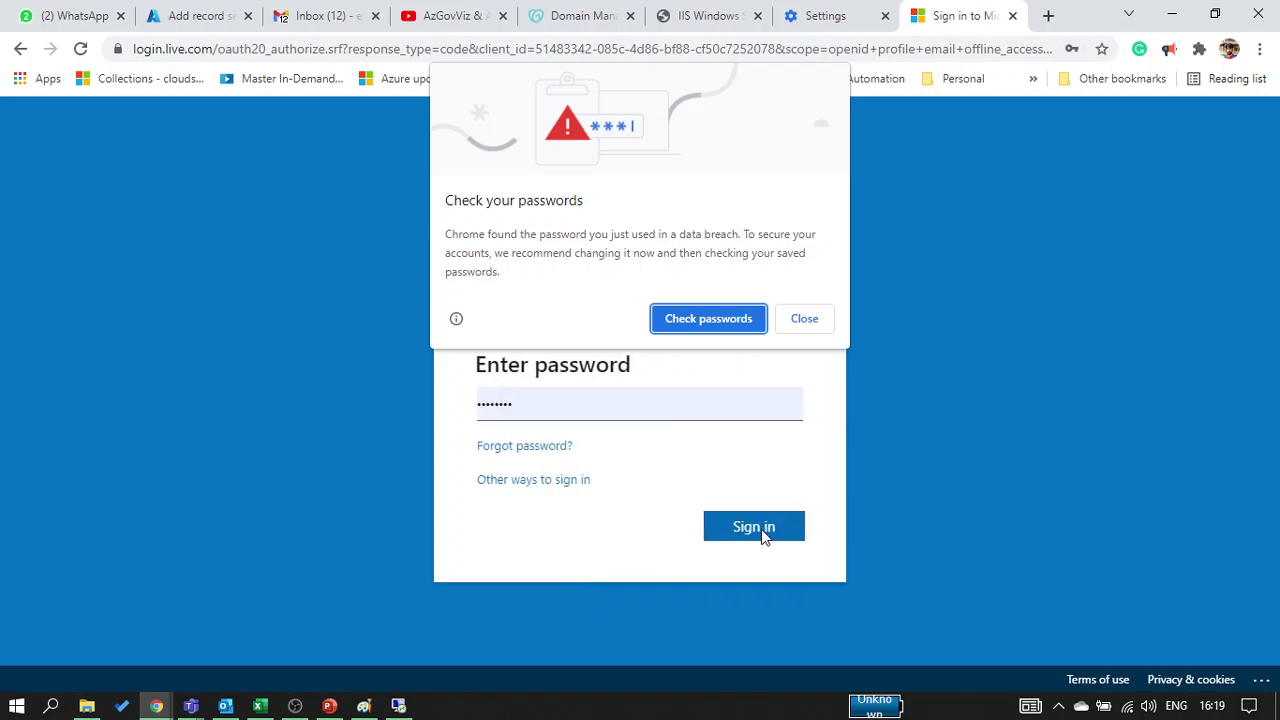
Sign in with the password, decline saving it, and choose to stay signed in
{"action": "left_click", "coordinate": [803, 320]}
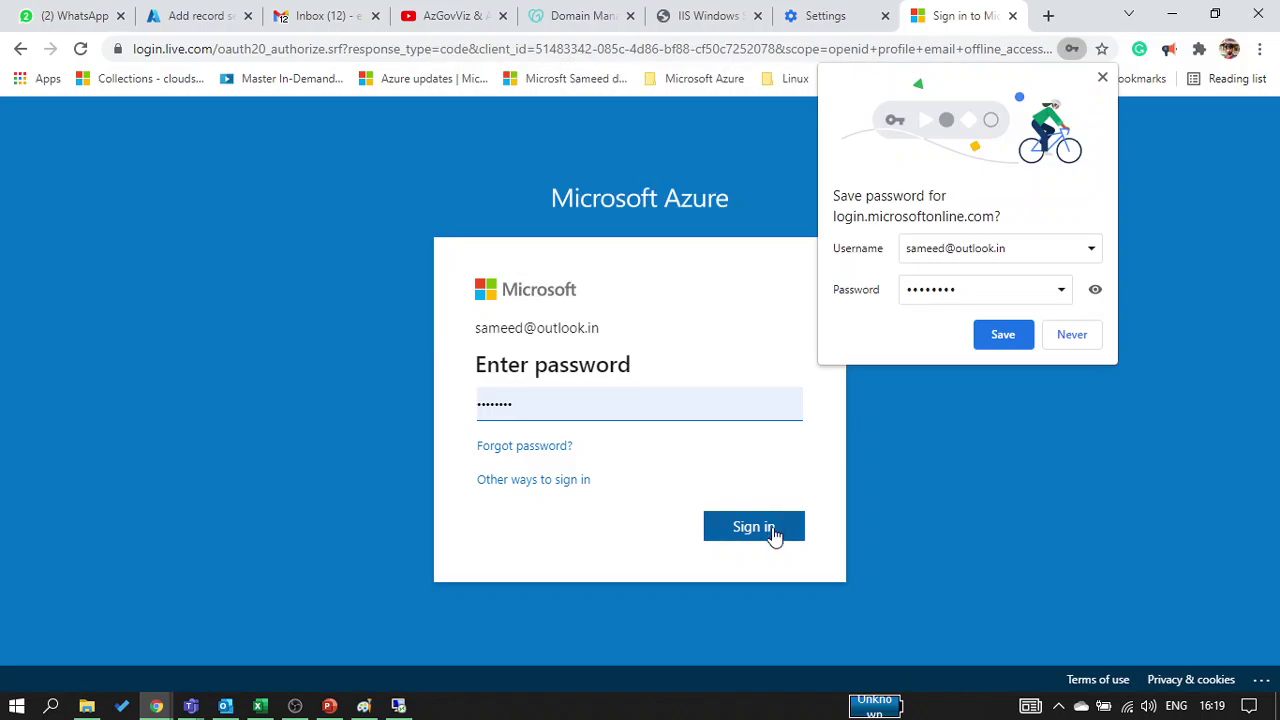
{"action": "left_click", "coordinate": [771, 530]}
{"action": "left_click", "coordinate": [1080, 334]}
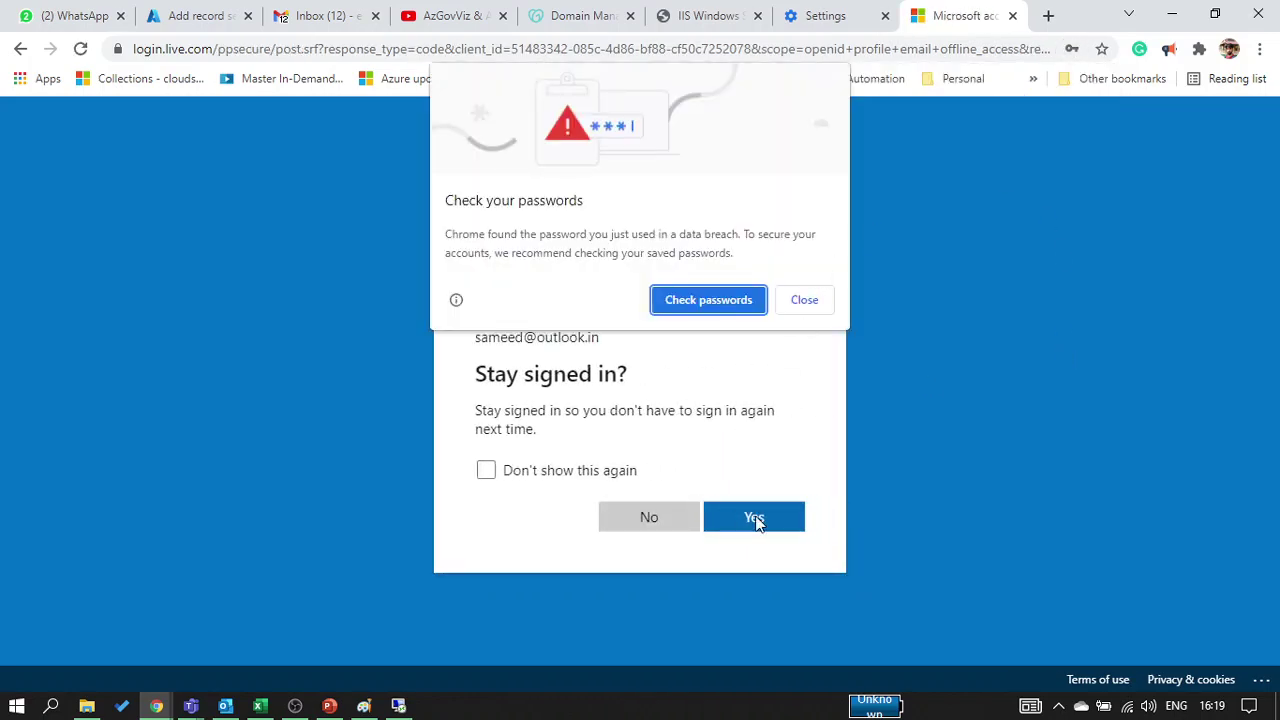
{"action": "left_click", "coordinate": [803, 303]}
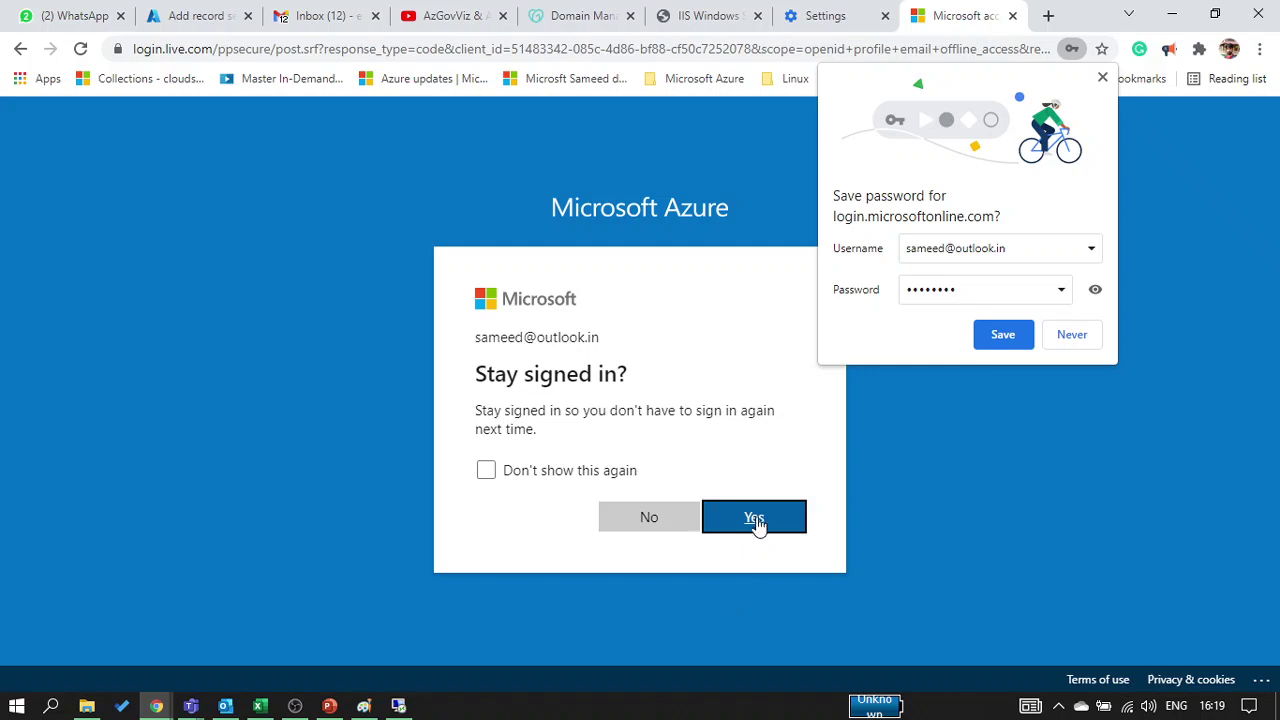
{"action": "left_click", "coordinate": [753, 520]}
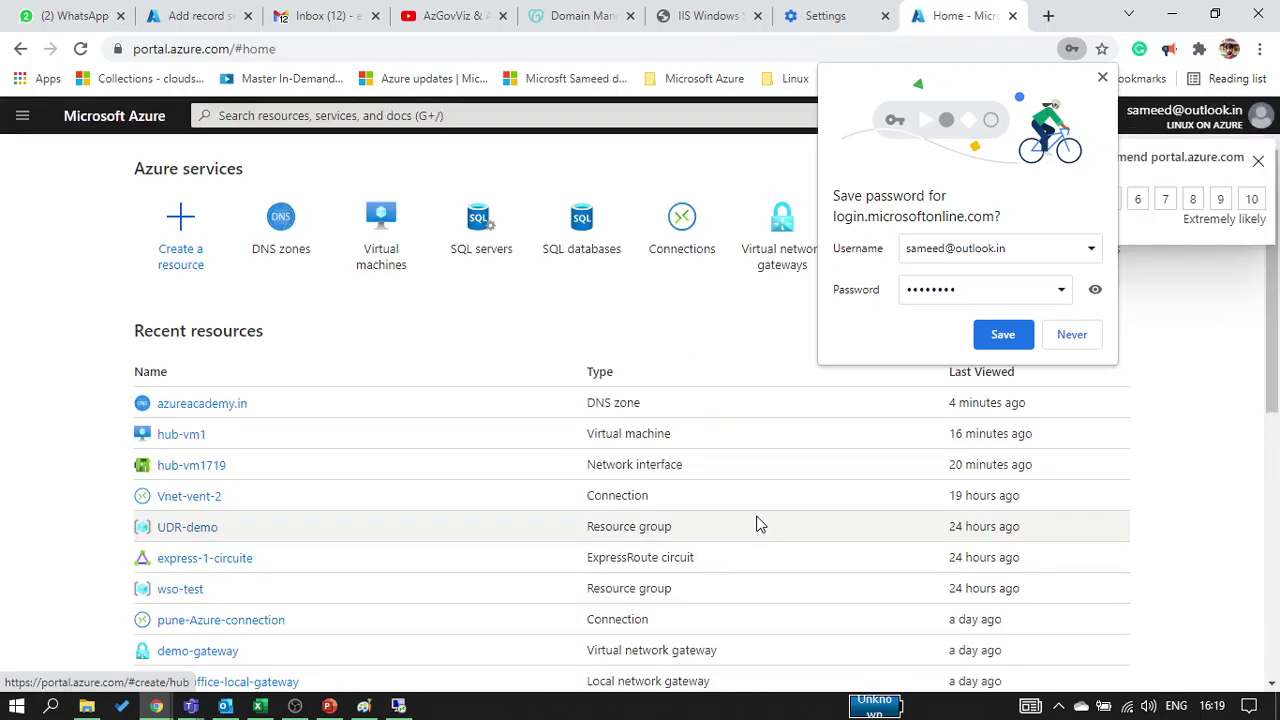
Decline saving the password and open hub-vm1's overview from Virtual machines
{"action": "left_click", "coordinate": [1072, 334]}
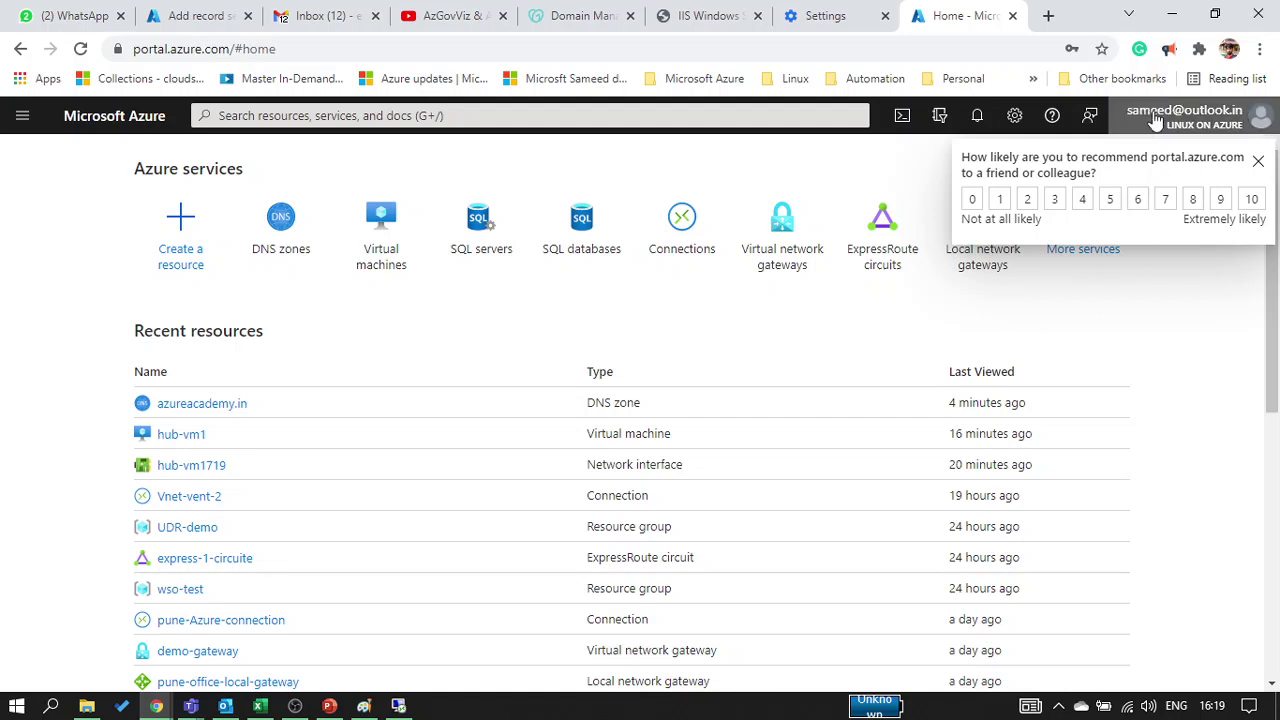
{"action": "left_click", "coordinate": [343, 232]}
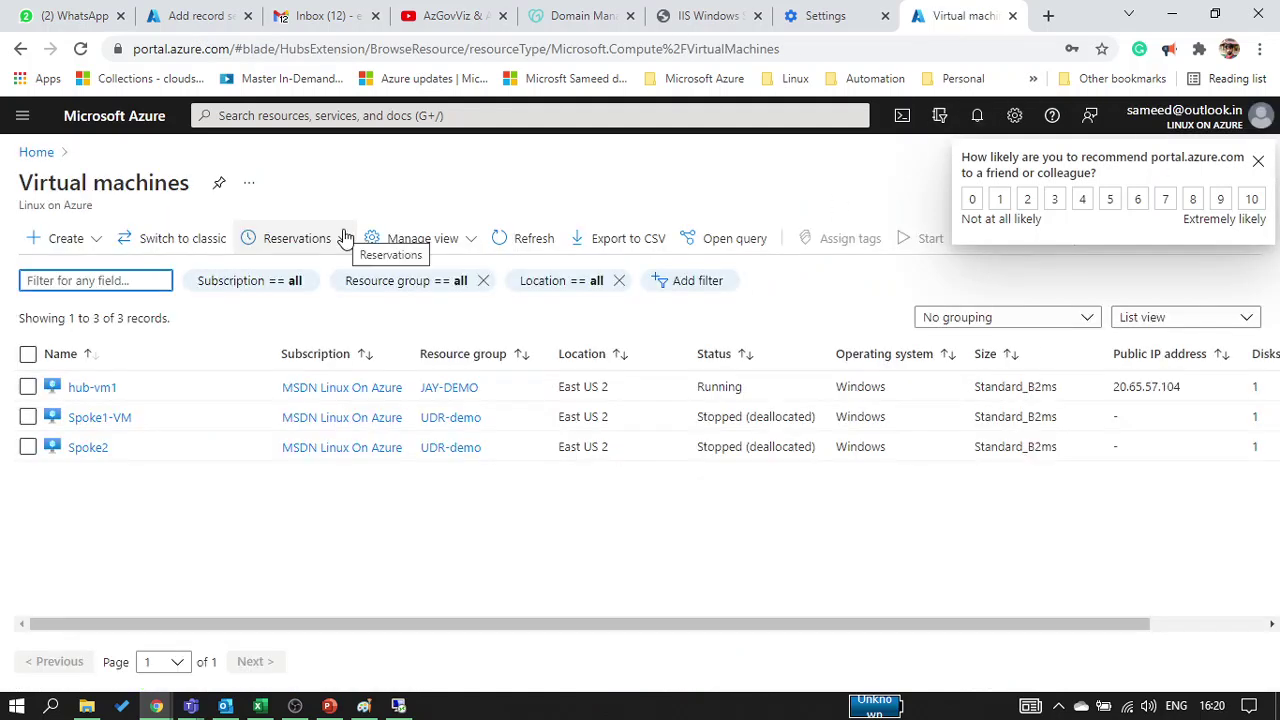
{"action": "left_click", "coordinate": [85, 388]}
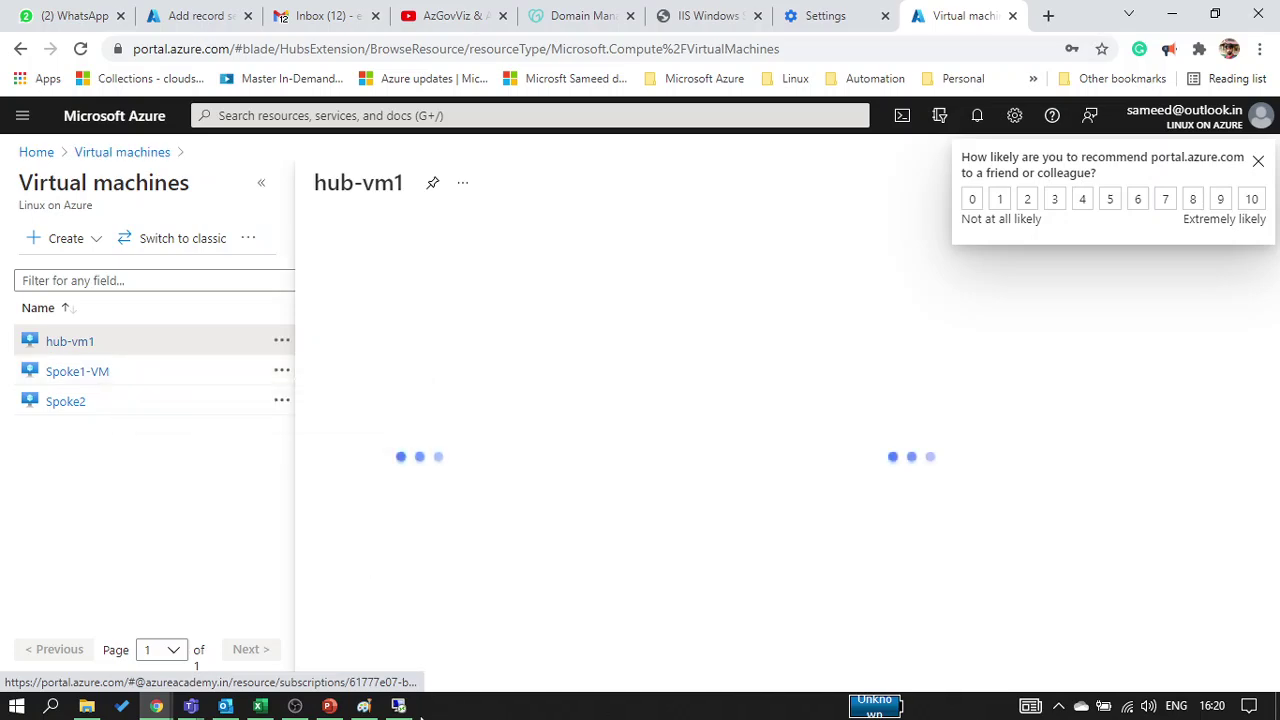
Close the old incognito site window and paste azureacademy.in into a new incognito window
{"action": "mouse_move", "coordinate": [165, 708]}
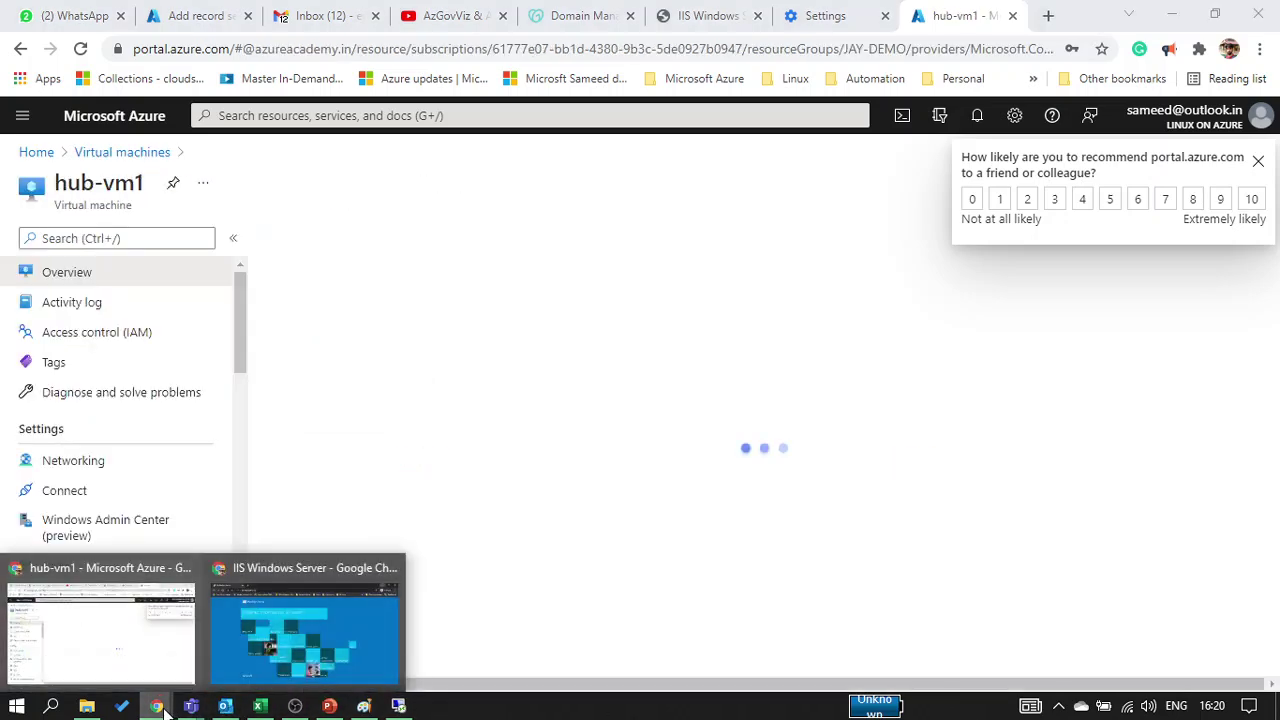
{"action": "left_click", "coordinate": [305, 630]}
{"action": "left_click", "coordinate": [1258, 12]}
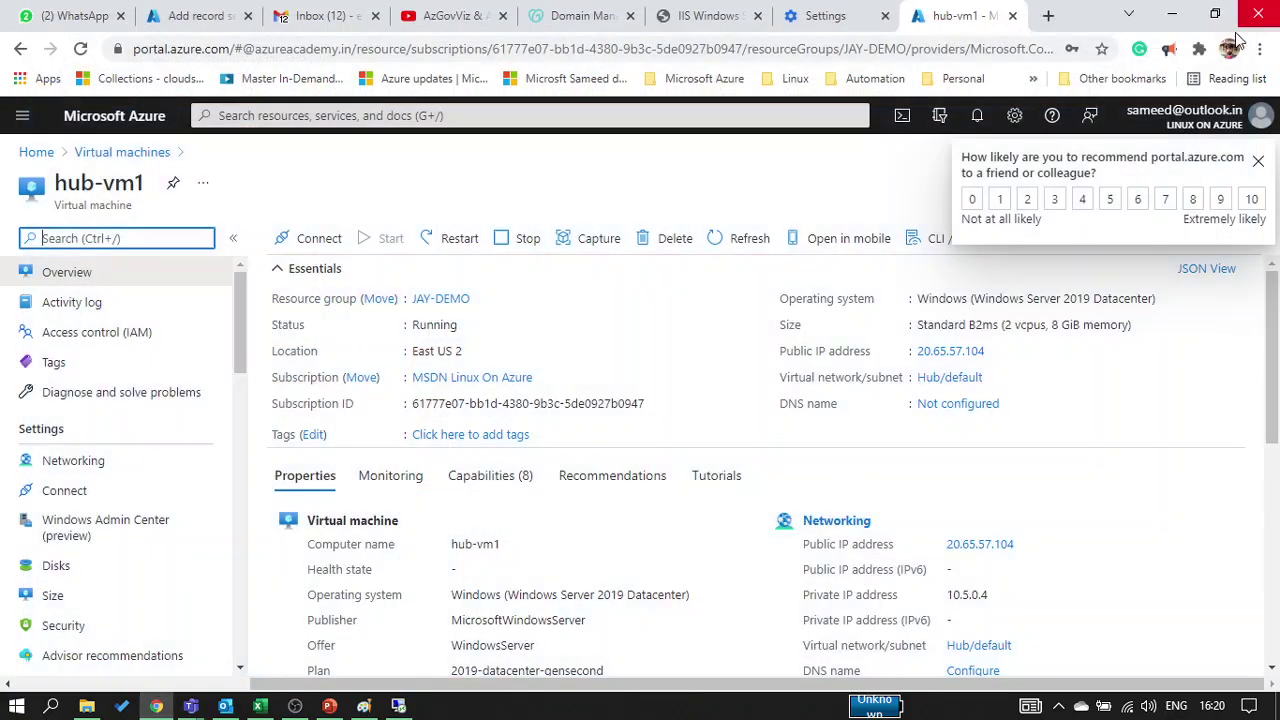
{"action": "left_click", "coordinate": [1259, 48]}
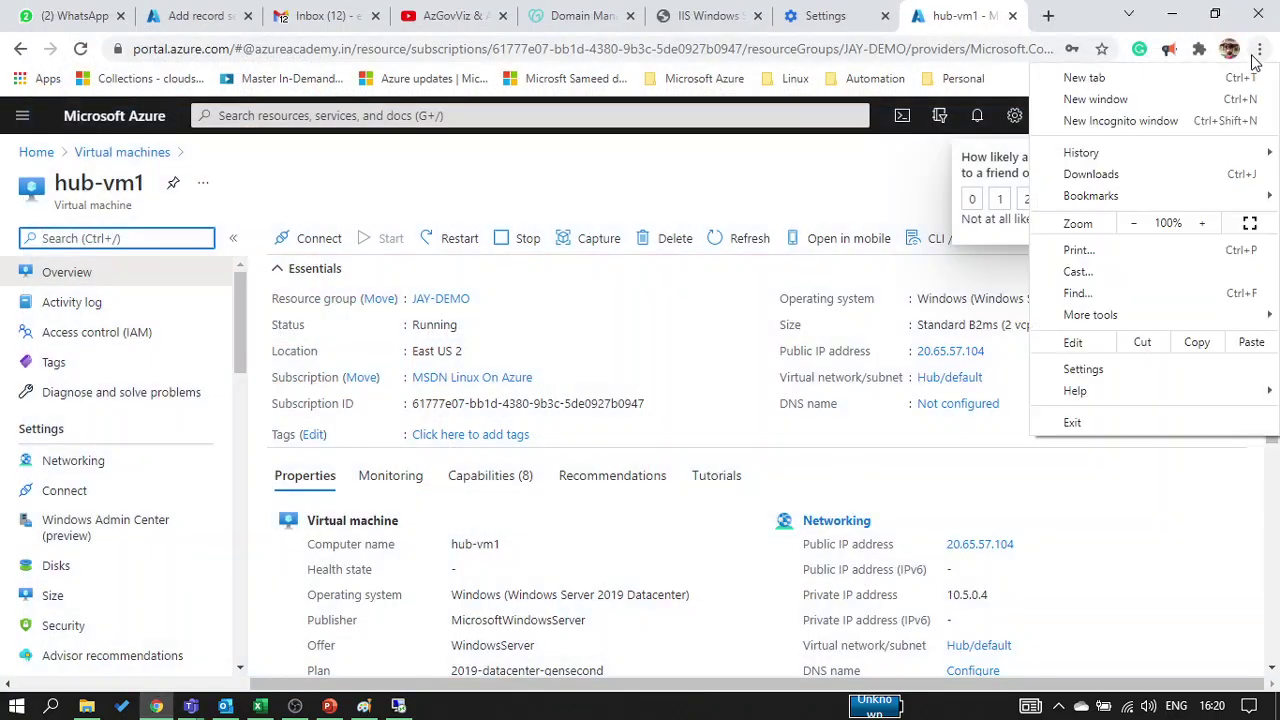
{"action": "left_click", "coordinate": [1089, 121]}
{"action": "type", "text": "http://azureacademy.in"}
Load azureacademy.in and follow the IIS welcome page links to iis.net and back
{"action": "key", "text": "Return"}
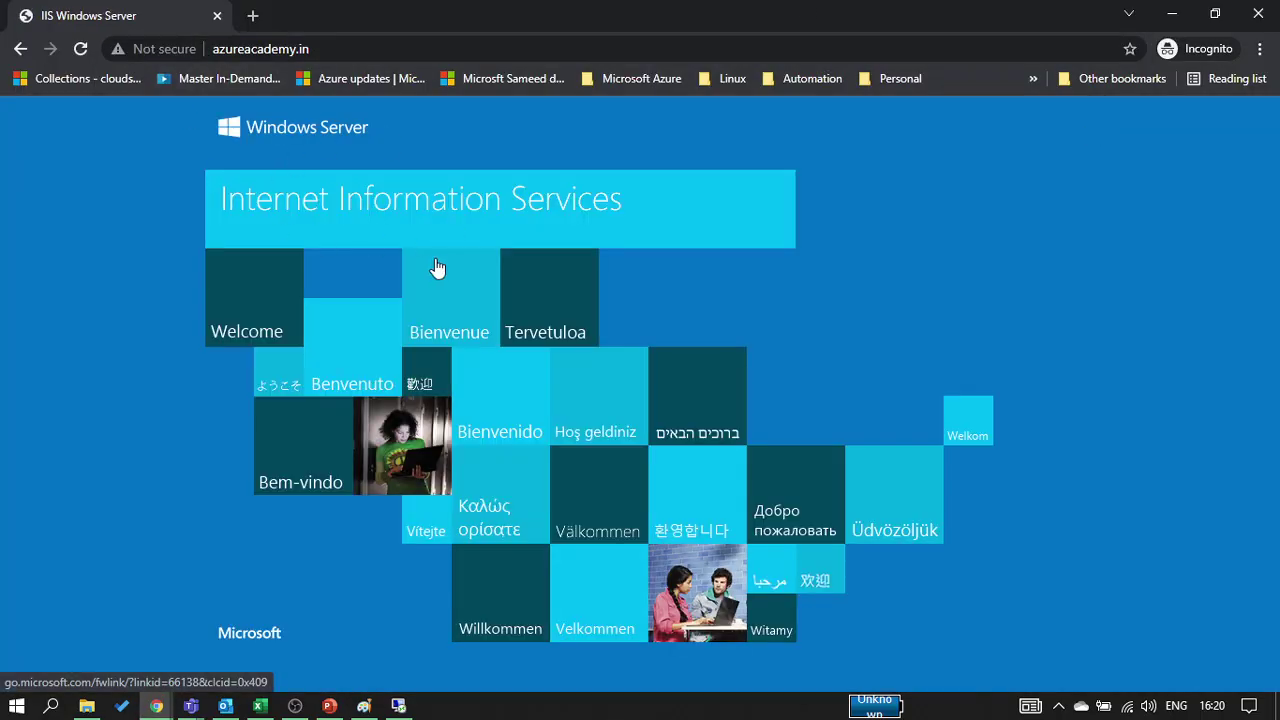
{"action": "left_click", "coordinate": [438, 268]}
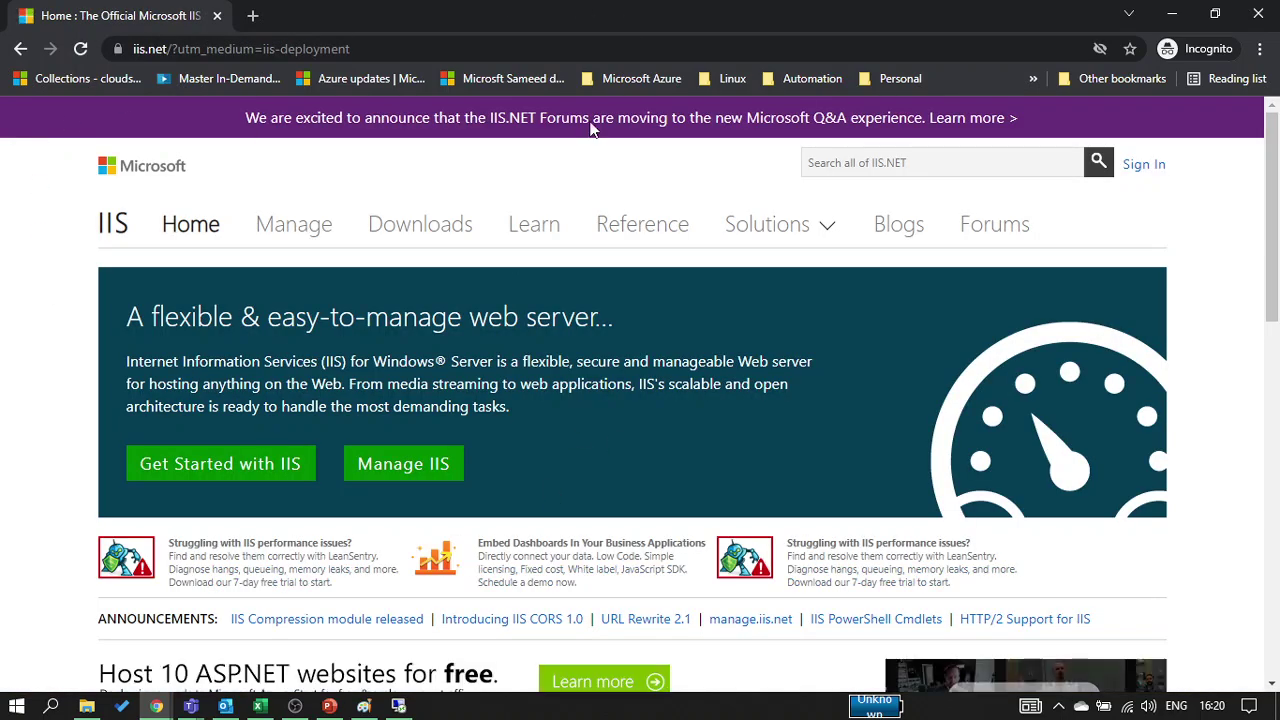
{"action": "left_click", "coordinate": [18, 49]}
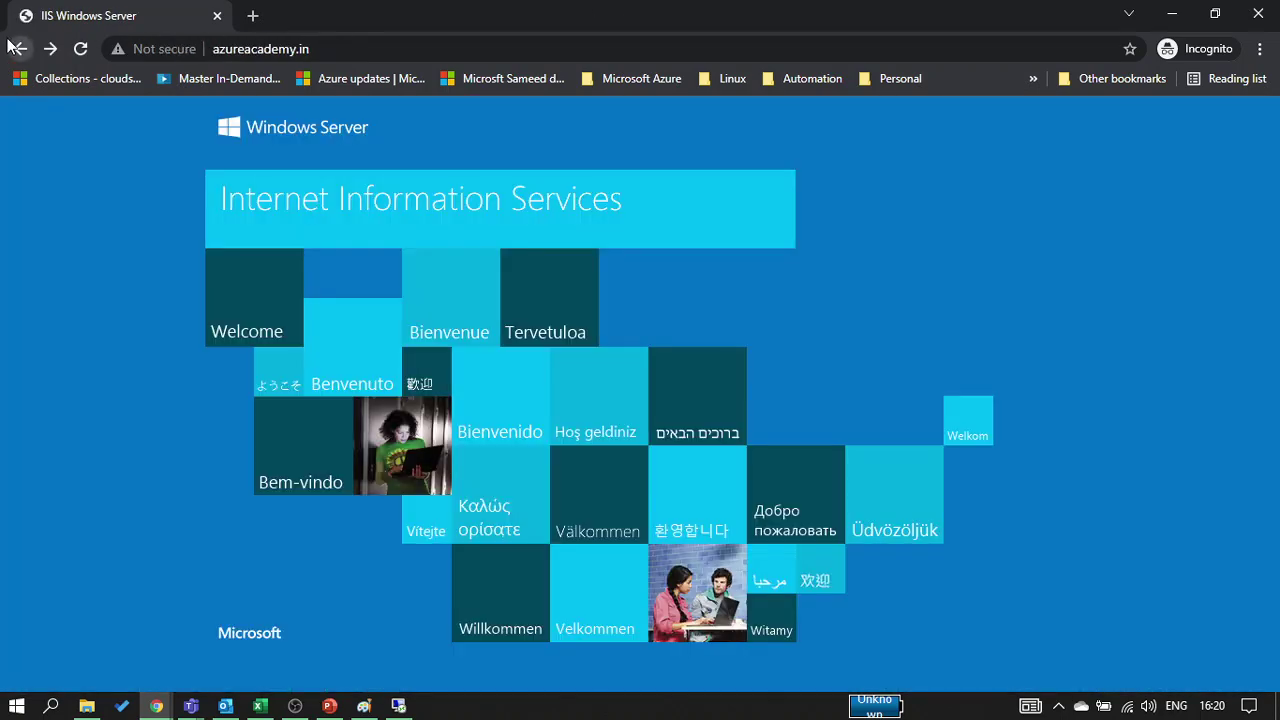
{"action": "left_click", "coordinate": [276, 257]}
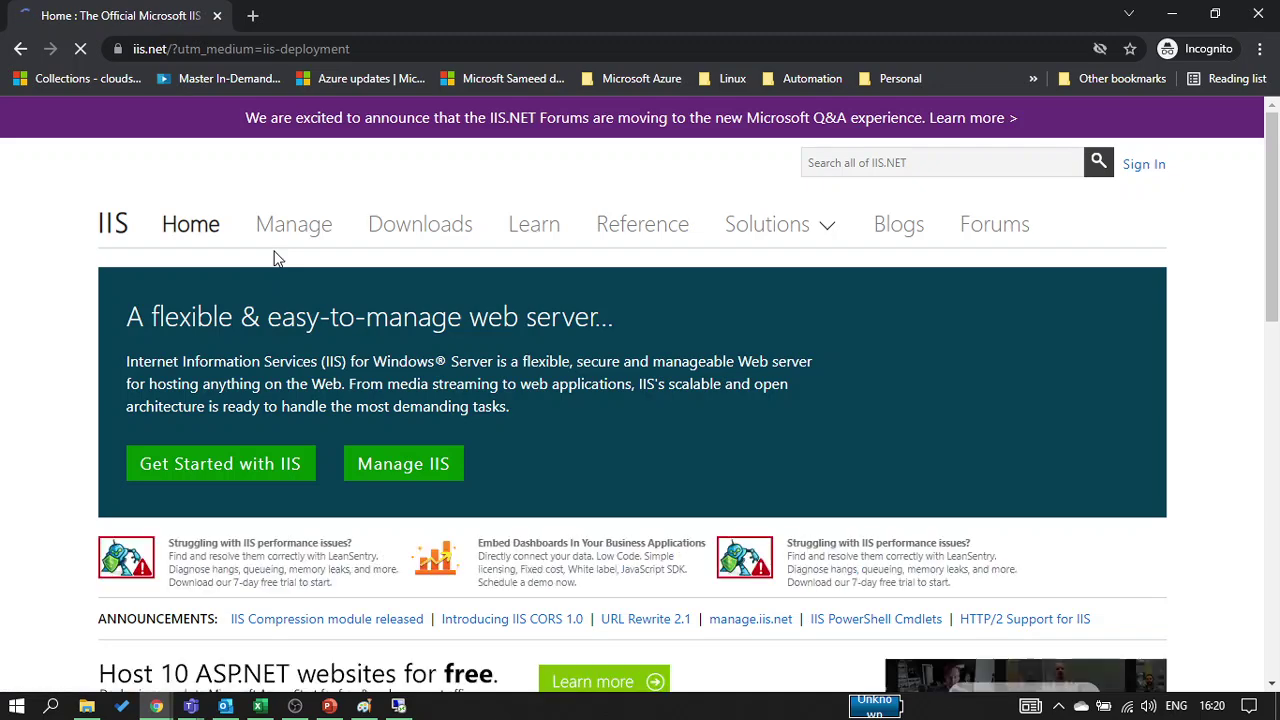
{"action": "left_click", "coordinate": [8, 55]}
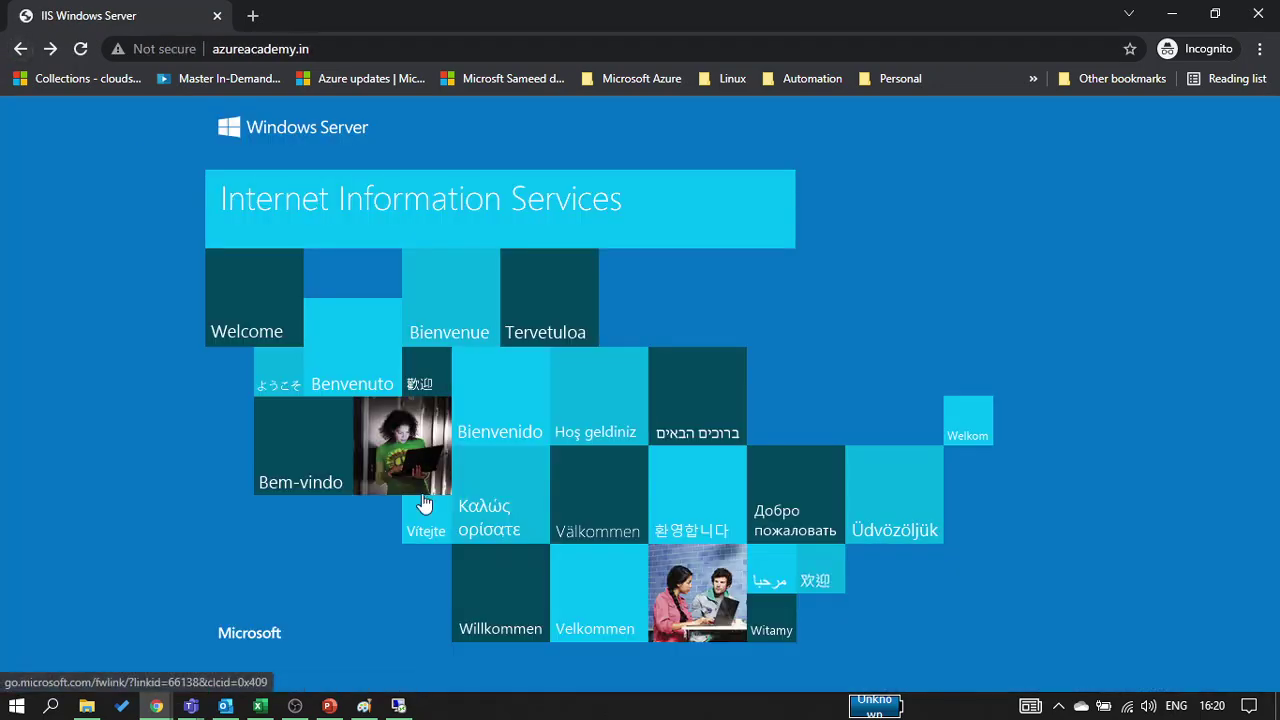
{"action": "left_click", "coordinate": [522, 605]}
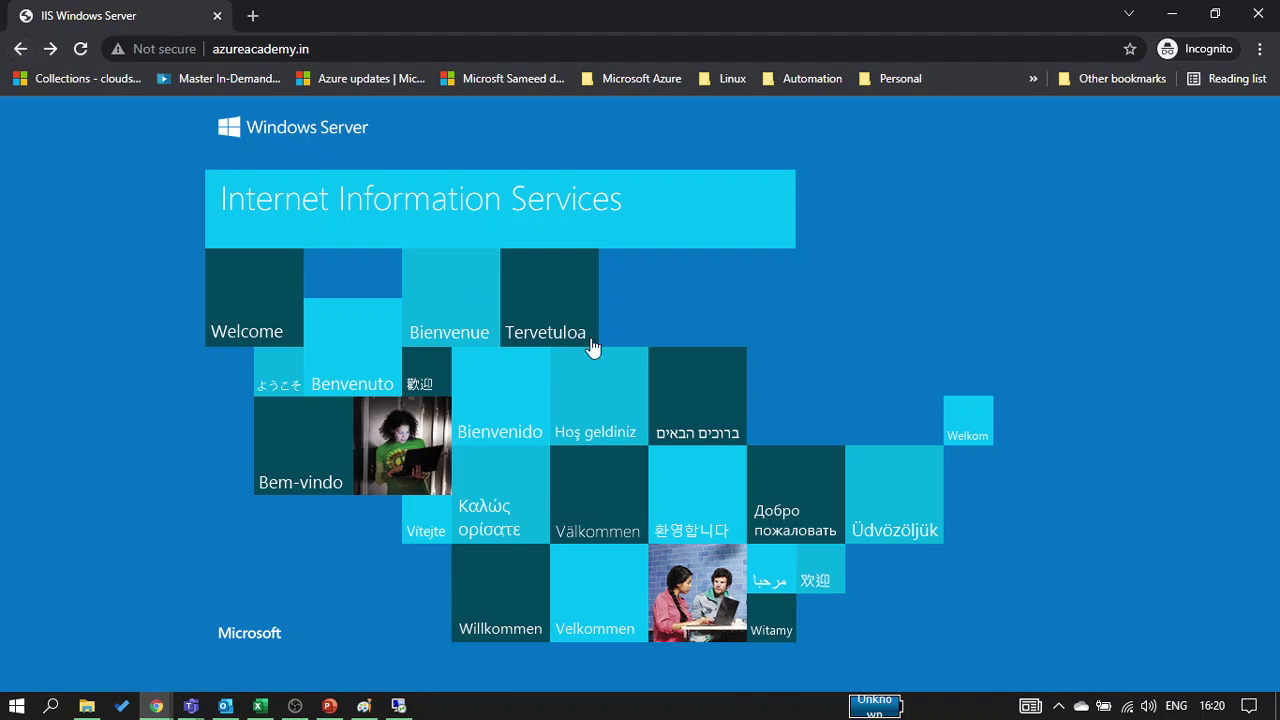
{"action": "left_click", "coordinate": [457, 163]}
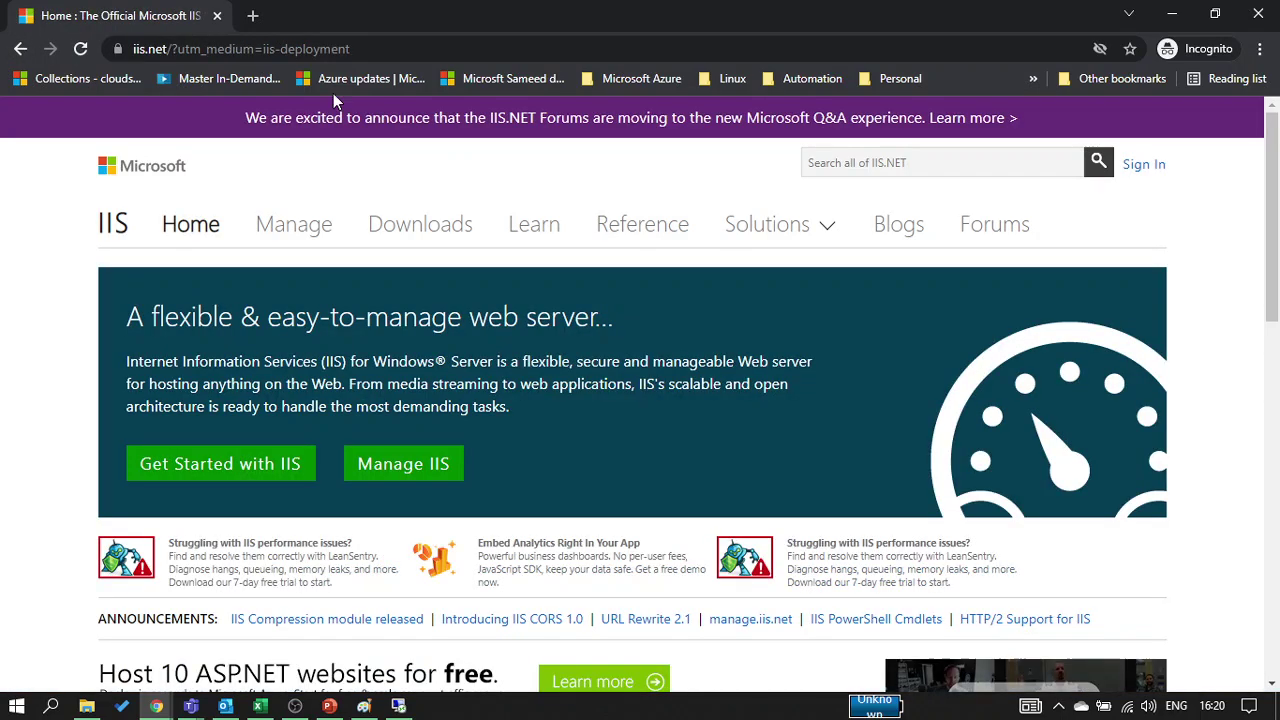
{"action": "left_click", "coordinate": [20, 49]}
{"action": "left_click", "coordinate": [18, 58]}
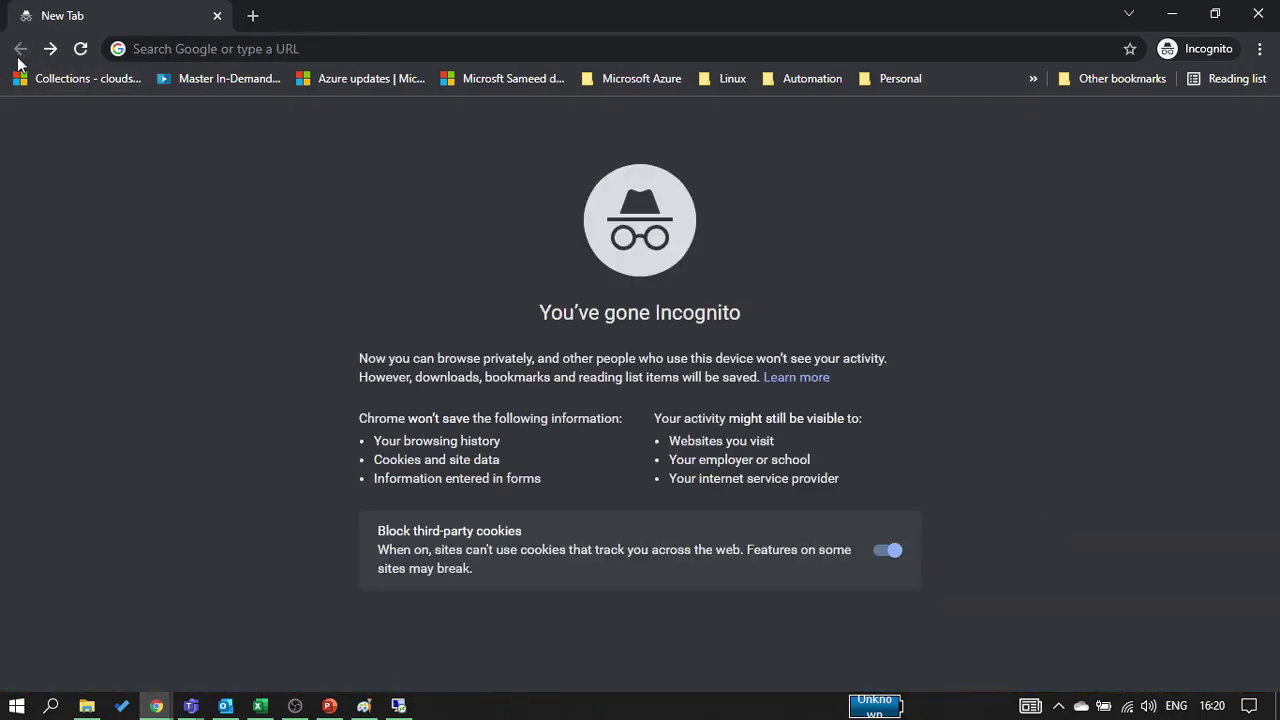
{"action": "left_click", "coordinate": [50, 52]}
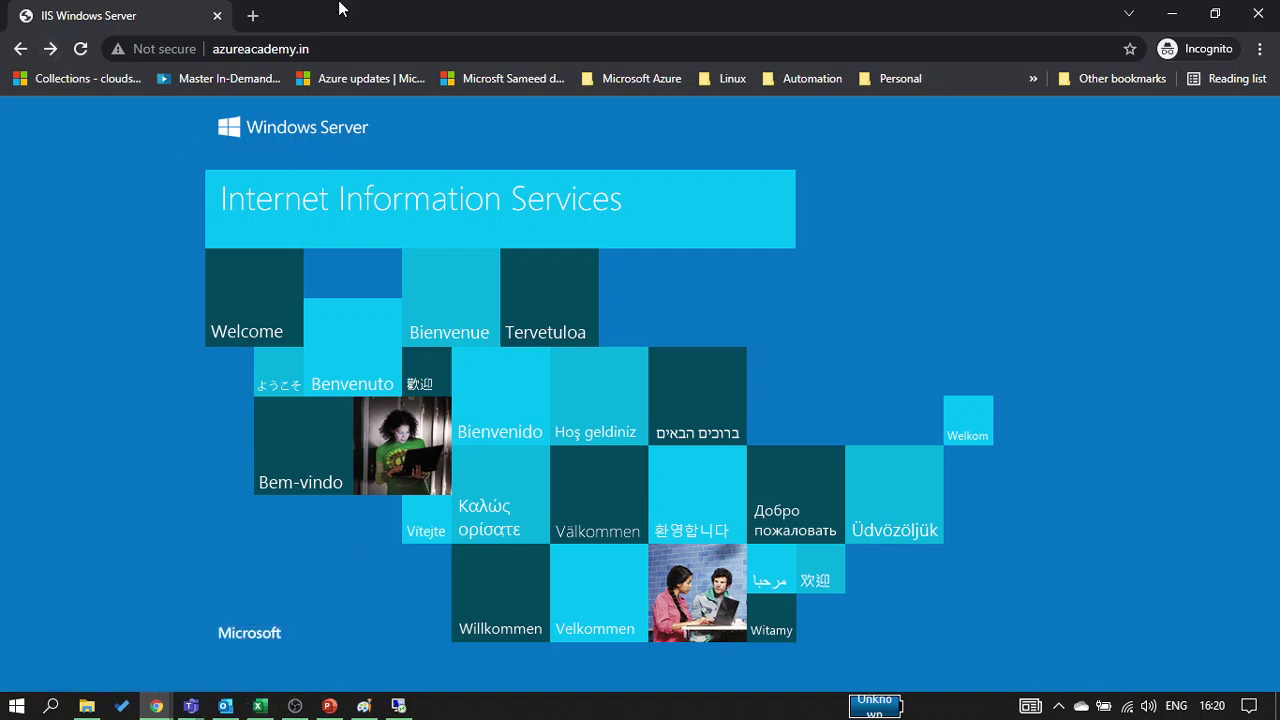
Leave the azureacademy.in address unchanged and open a new incognito tab beside it
{"action": "left_click", "coordinate": [353, 48]}
{"action": "key", "text": "Escape"}
{"action": "left_click", "coordinate": [353, 48]}
{"action": "key", "text": "ctrl+c"}
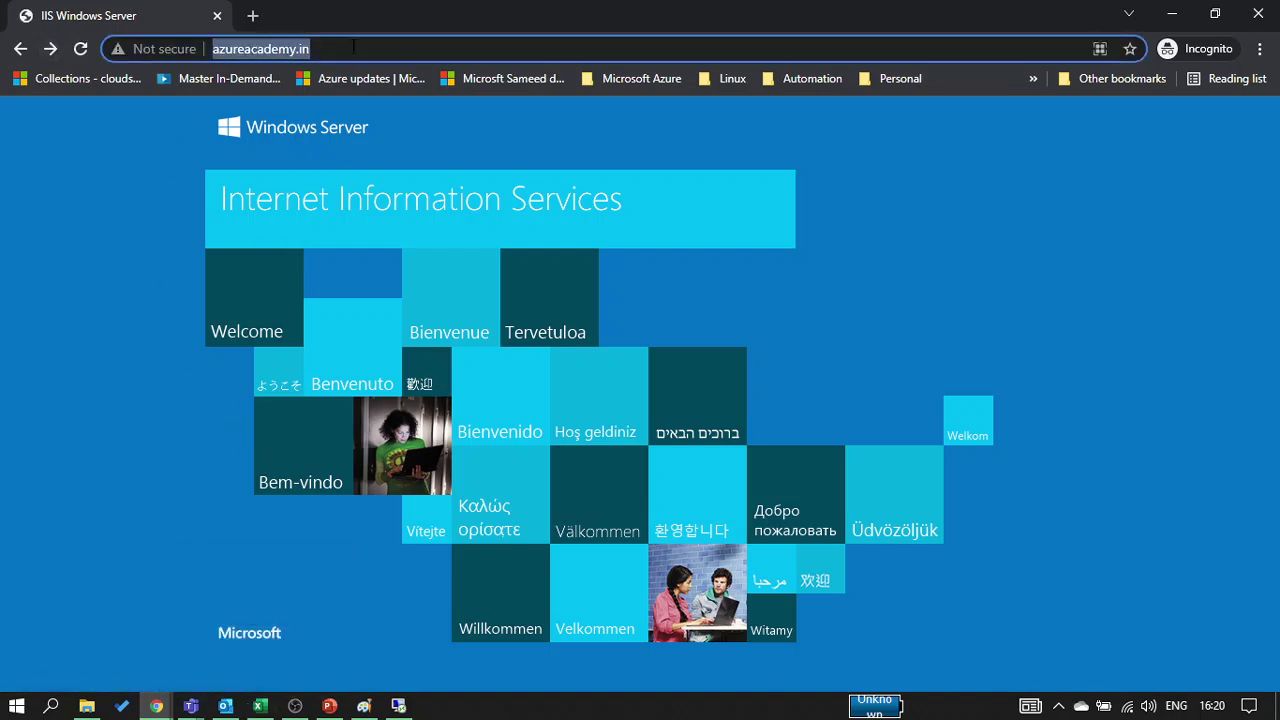
{"action": "key", "text": "Escape"}
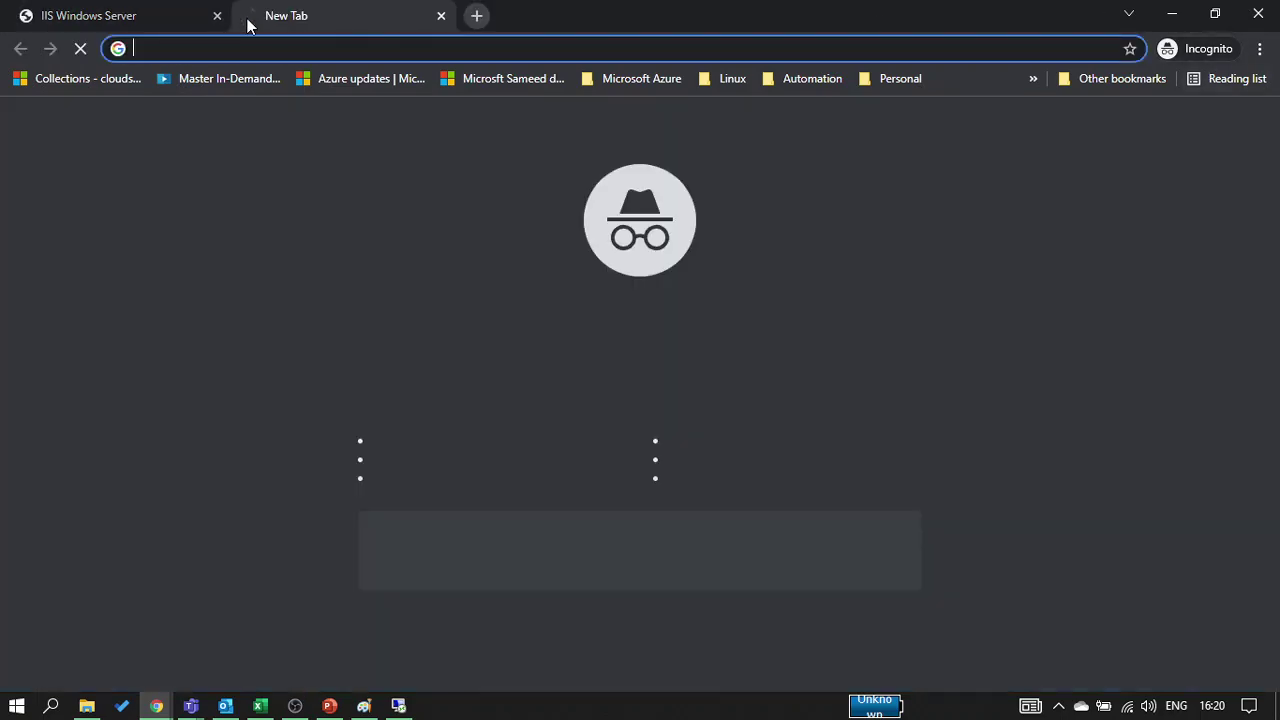
{"action": "left_click", "coordinate": [252, 16]}
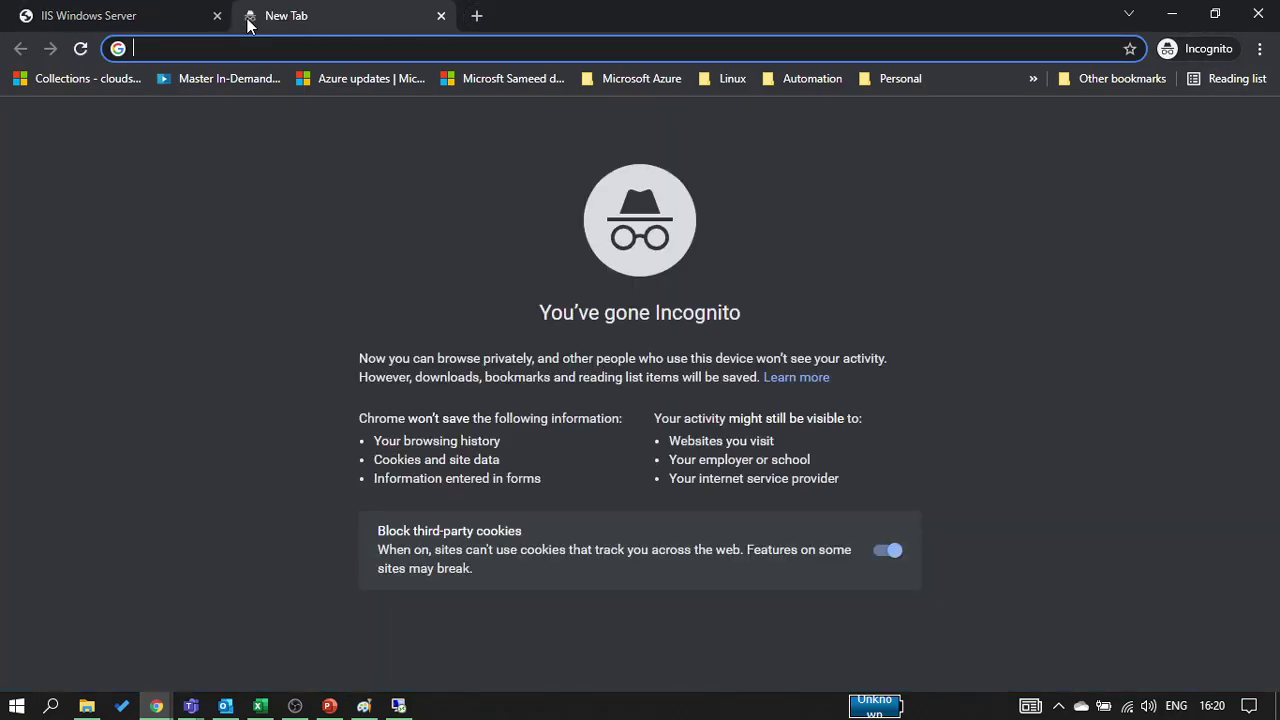
Find MxToolbox DNS Lookup via a Google search and look up azureacademy.in
{"action": "type", "text": "DNS"}
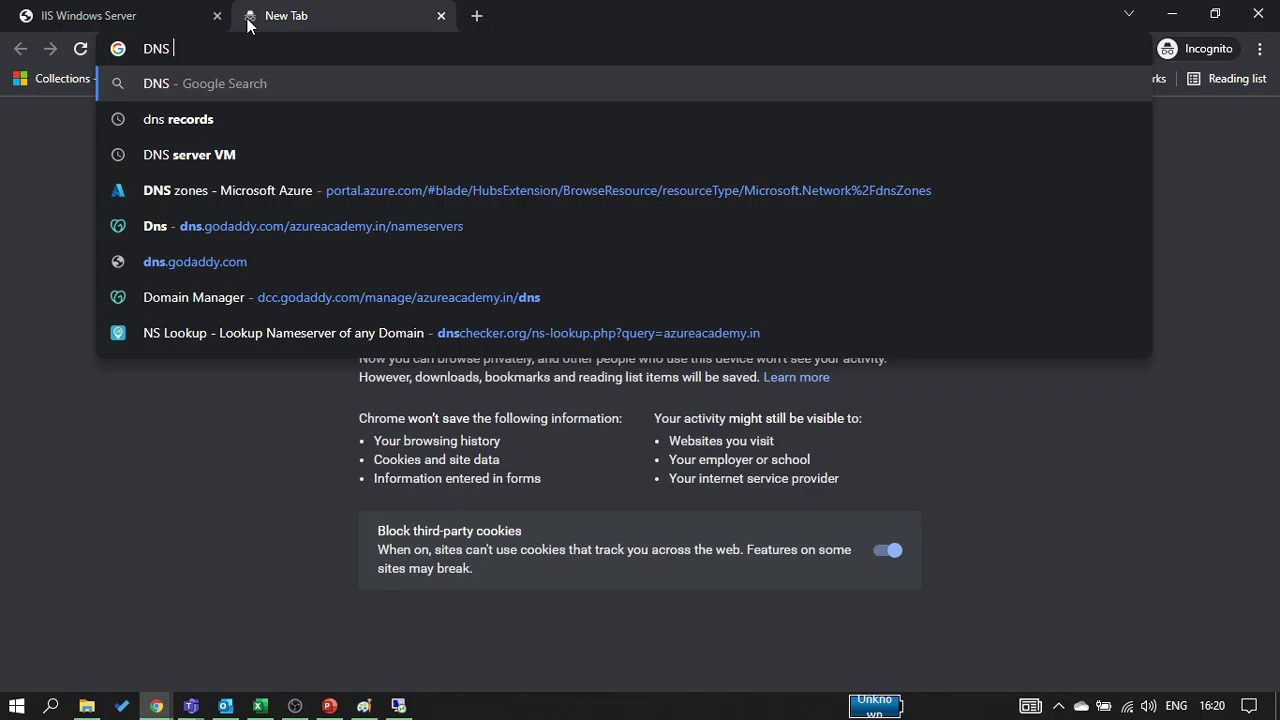
{"action": "type", "text": " lock"}
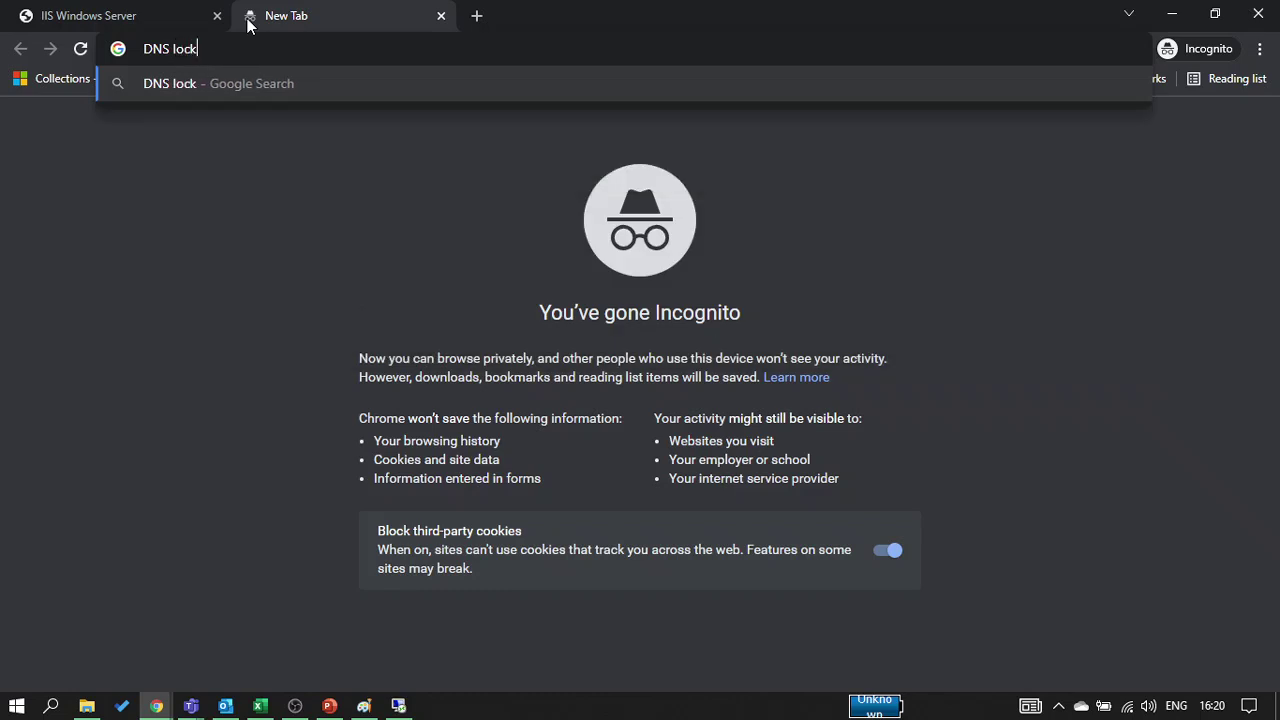
{"action": "type", "text": "up"}
{"action": "key", "text": "Return"}
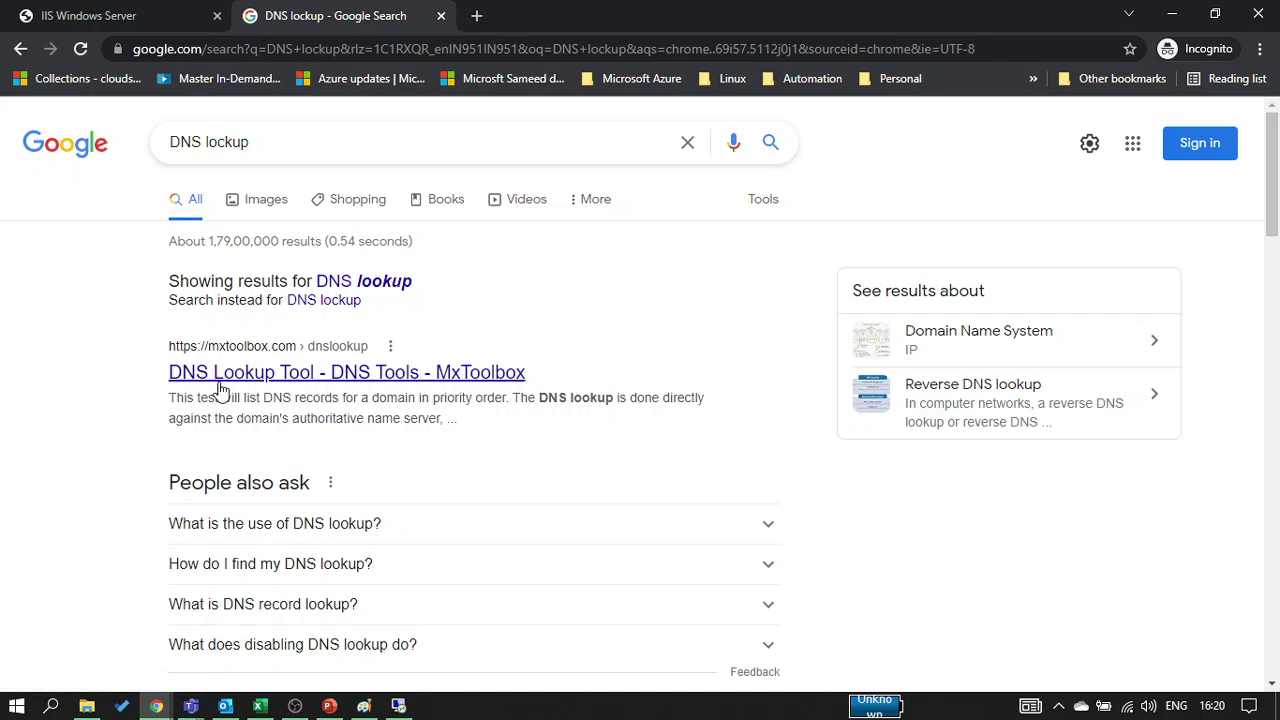
{"action": "left_click", "coordinate": [221, 390]}
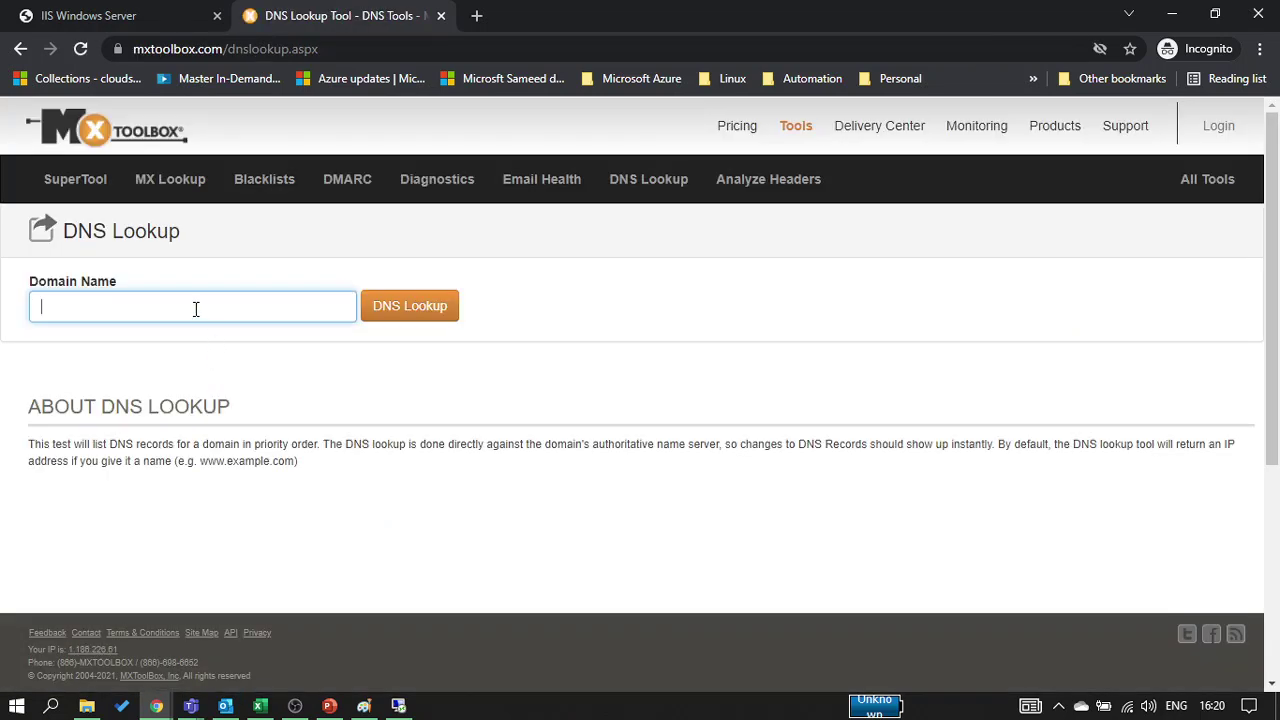
{"action": "key", "text": "ctrl+v"}
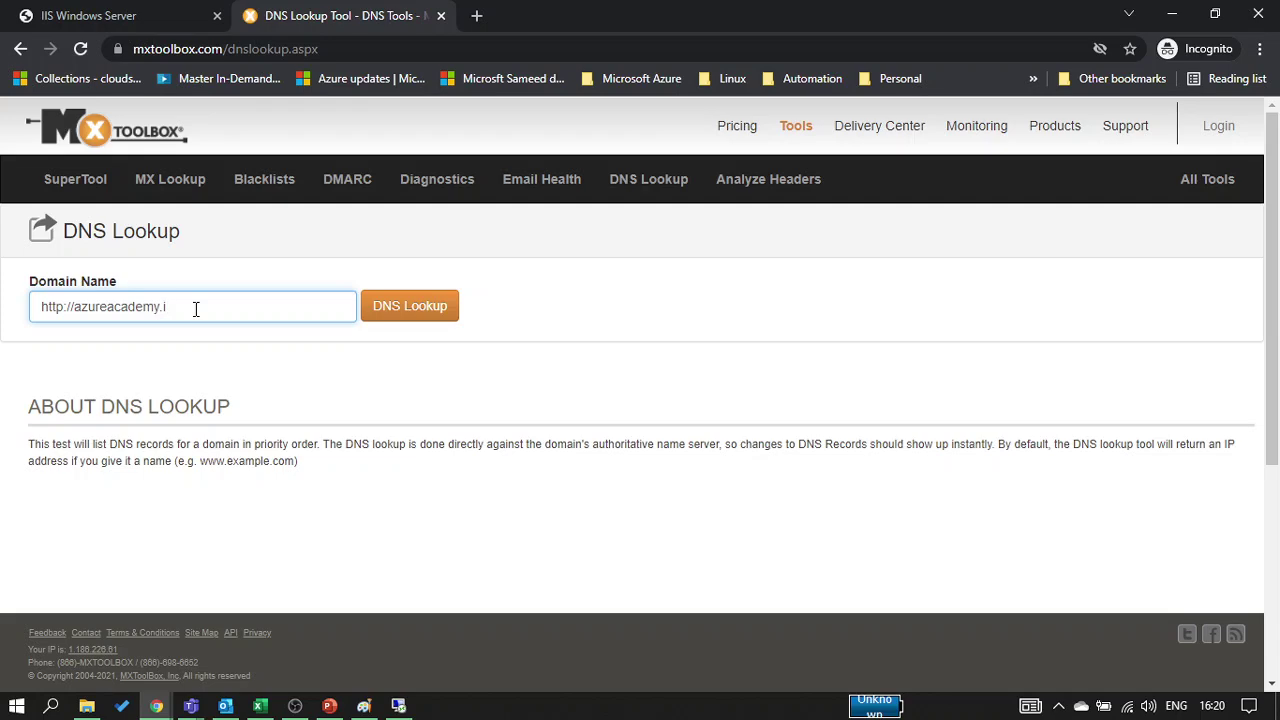
{"action": "key", "text": "Delete"}
{"action": "key", "text": "Delete"}
{"action": "key", "text": "Delete"}
{"action": "key", "text": "Delete"}
{"action": "key", "text": "Delete"}
{"action": "key", "text": "Delete"}
{"action": "key", "text": "Delete"}
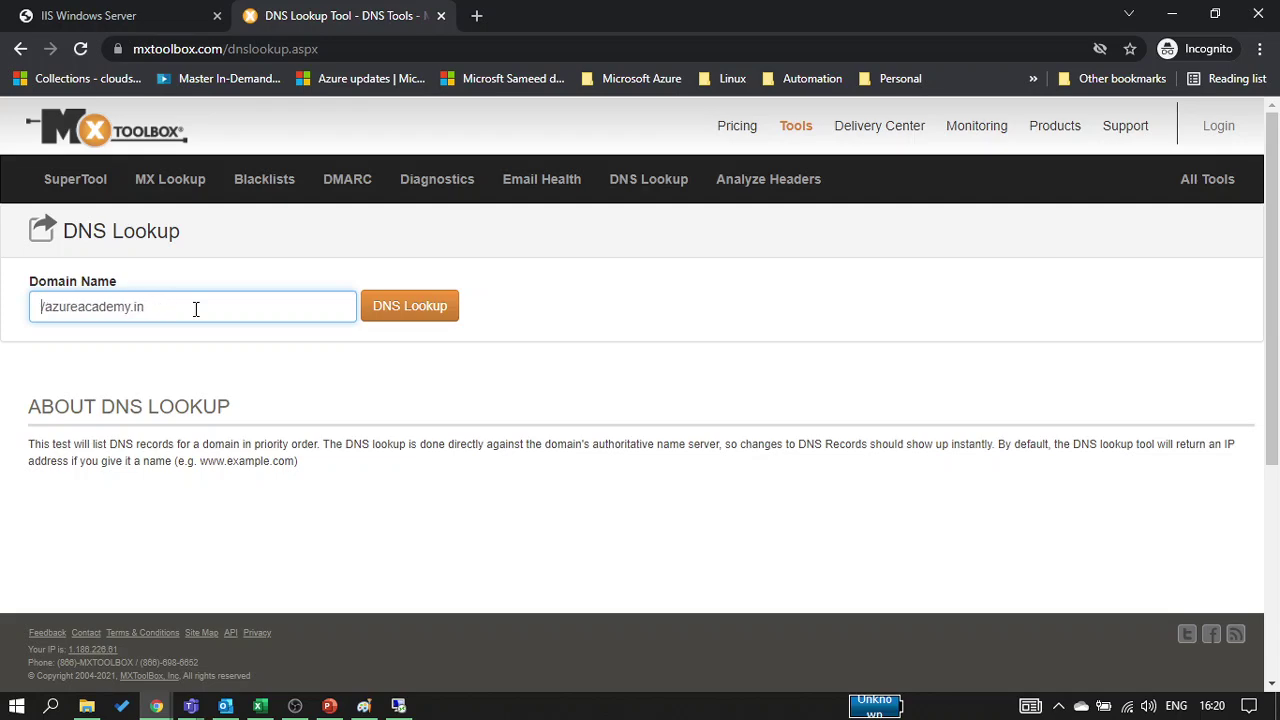
{"action": "left_click", "coordinate": [430, 314]}
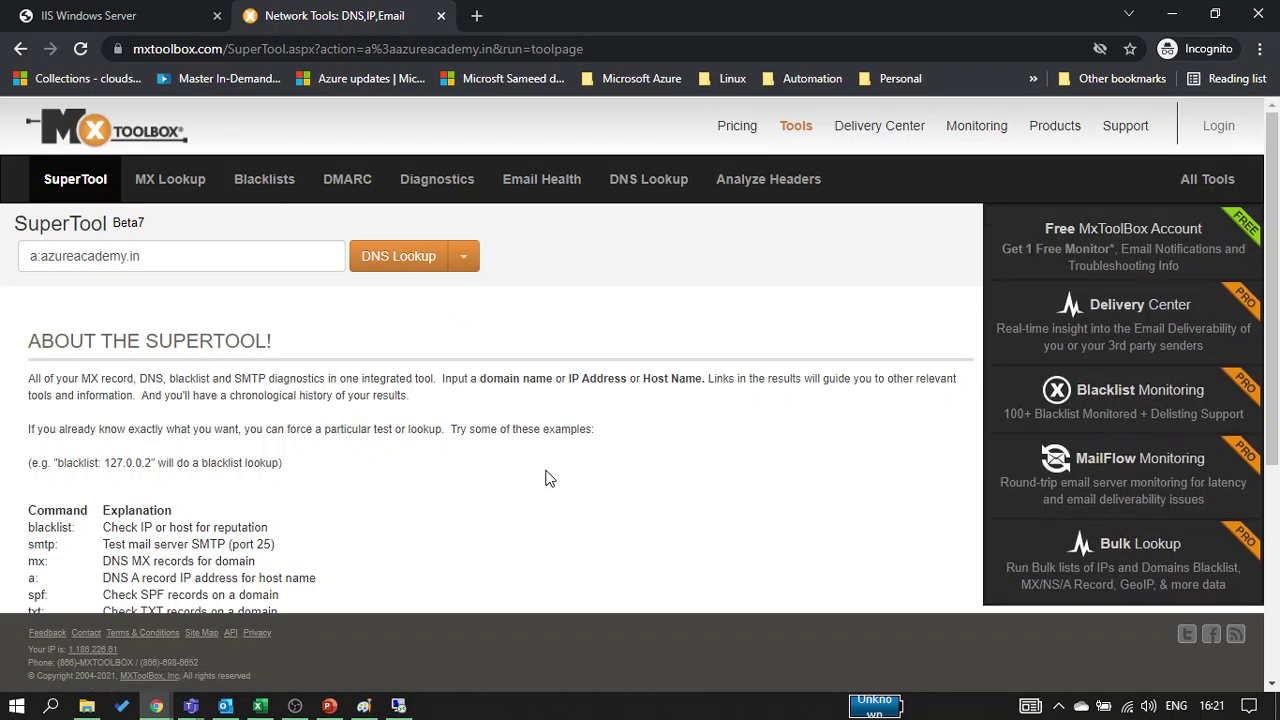
Select the 'DNS Record not found' result, then bring the Teams Meetings window forward
{"action": "scroll", "coordinate": [800, 422], "scroll_direction": "down", "scroll_amount": 2}
{"action": "scroll", "coordinate": [800, 422], "scroll_direction": "up", "scroll_amount": 2}
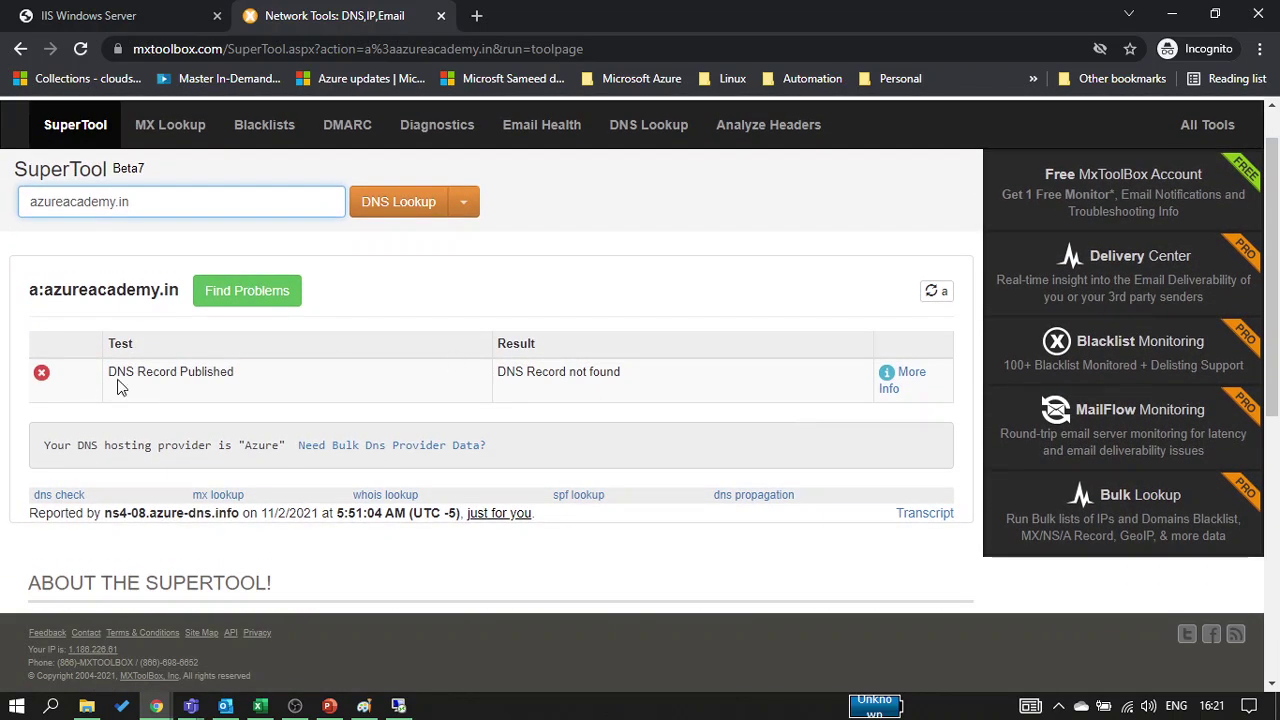
{"action": "triple_click", "coordinate": [583, 375]}
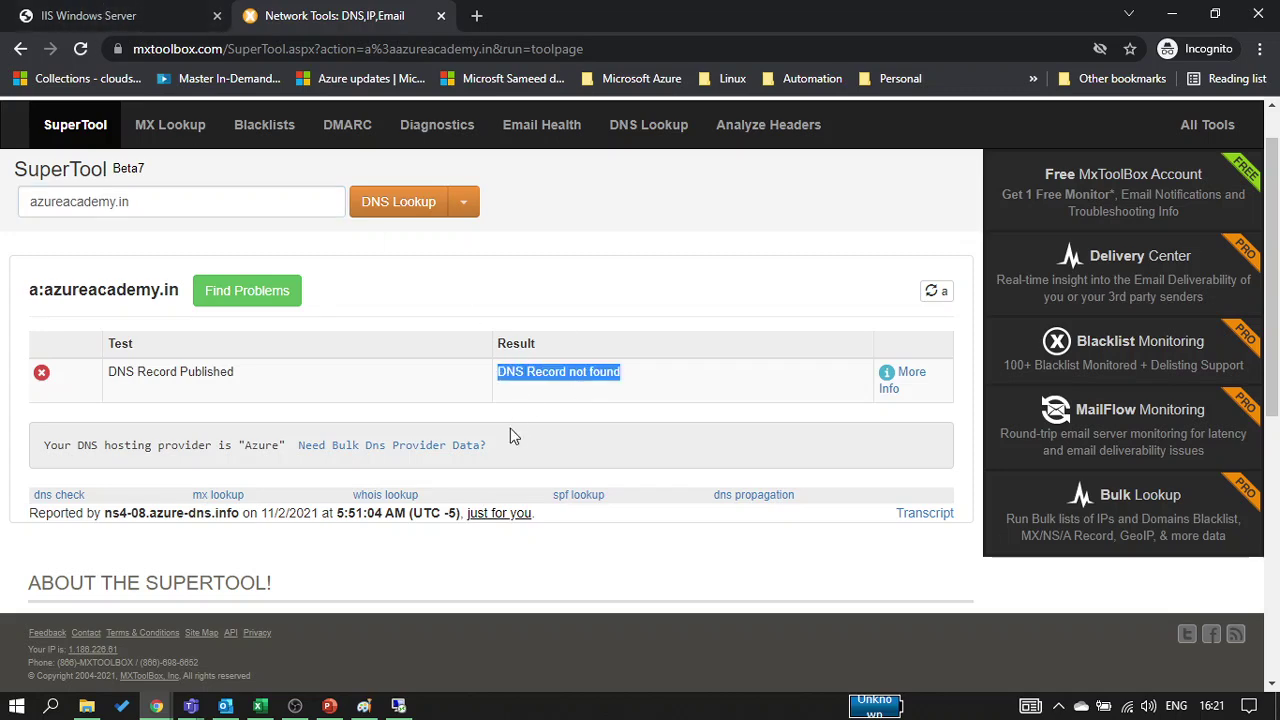
{"action": "left_click", "coordinate": [178, 708]}
{"action": "left_click", "coordinate": [132, 619]}
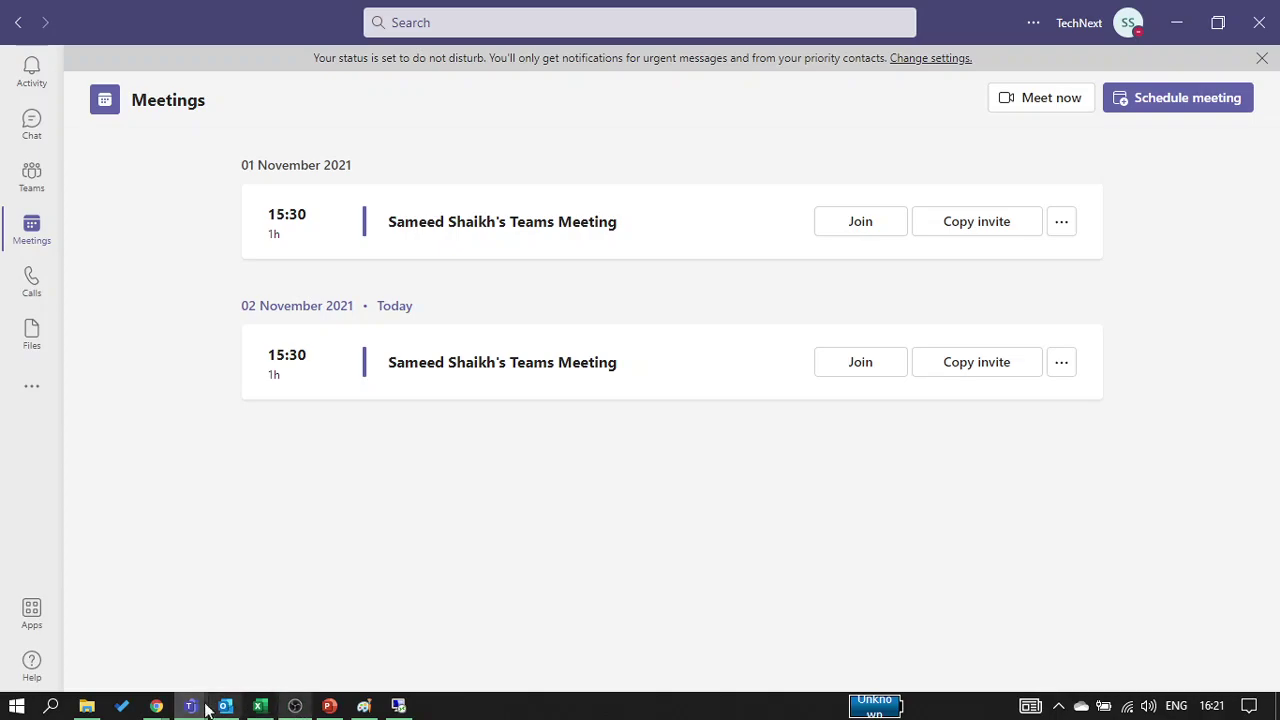
Return to the Azure portal and copy hub-vm1's public IP address 20.65.57.104
{"action": "left_click", "coordinate": [156, 706]}
{"action": "left_click", "coordinate": [229, 667]}
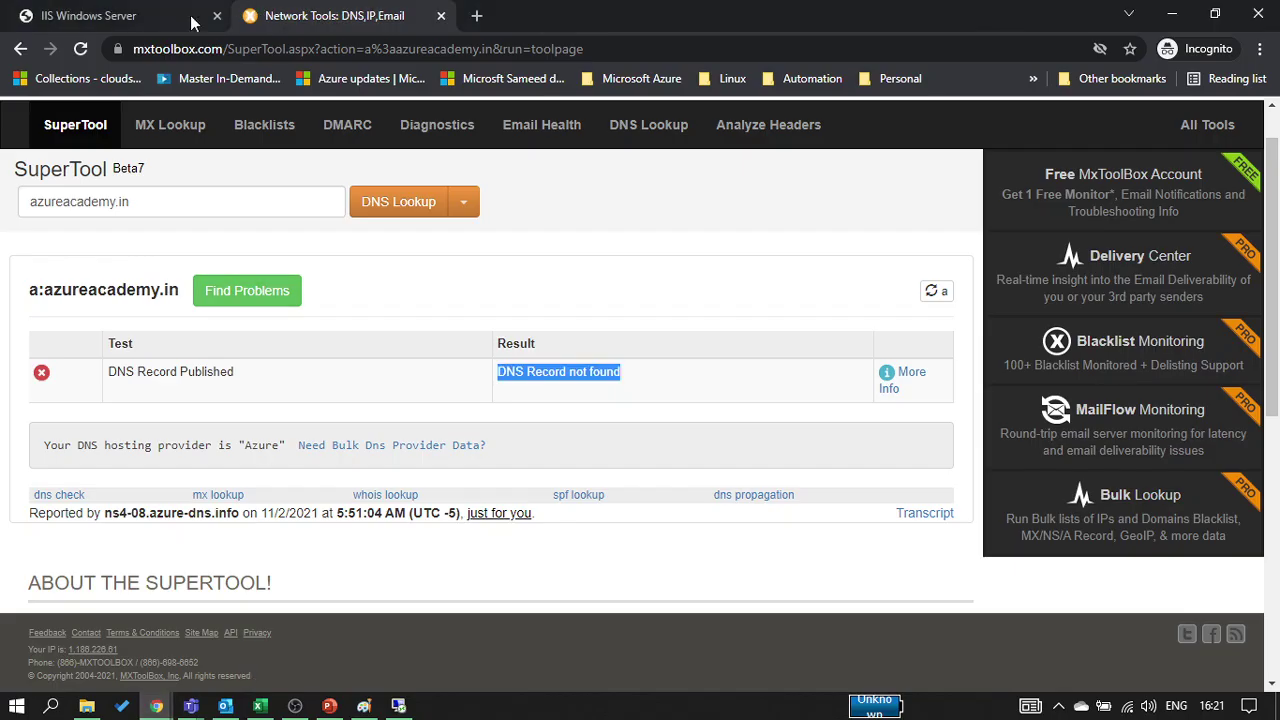
{"action": "left_click", "coordinate": [156, 706]}
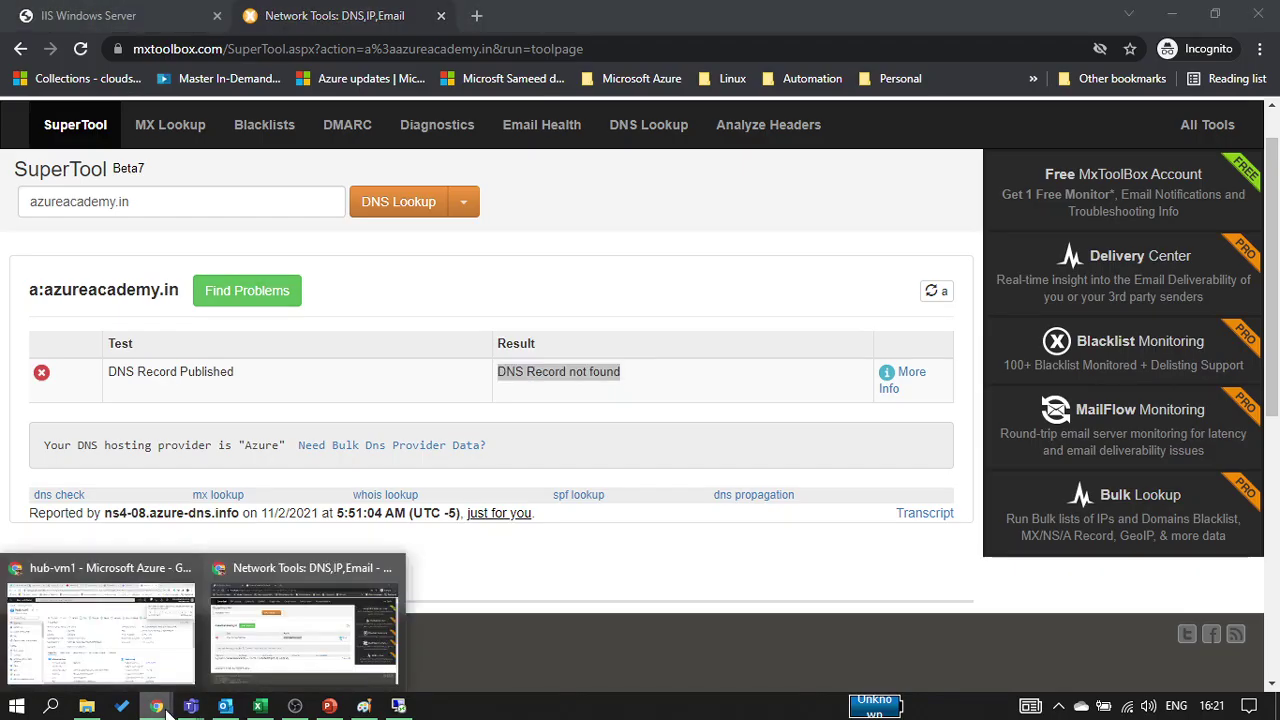
{"action": "left_click", "coordinate": [200, 574]}
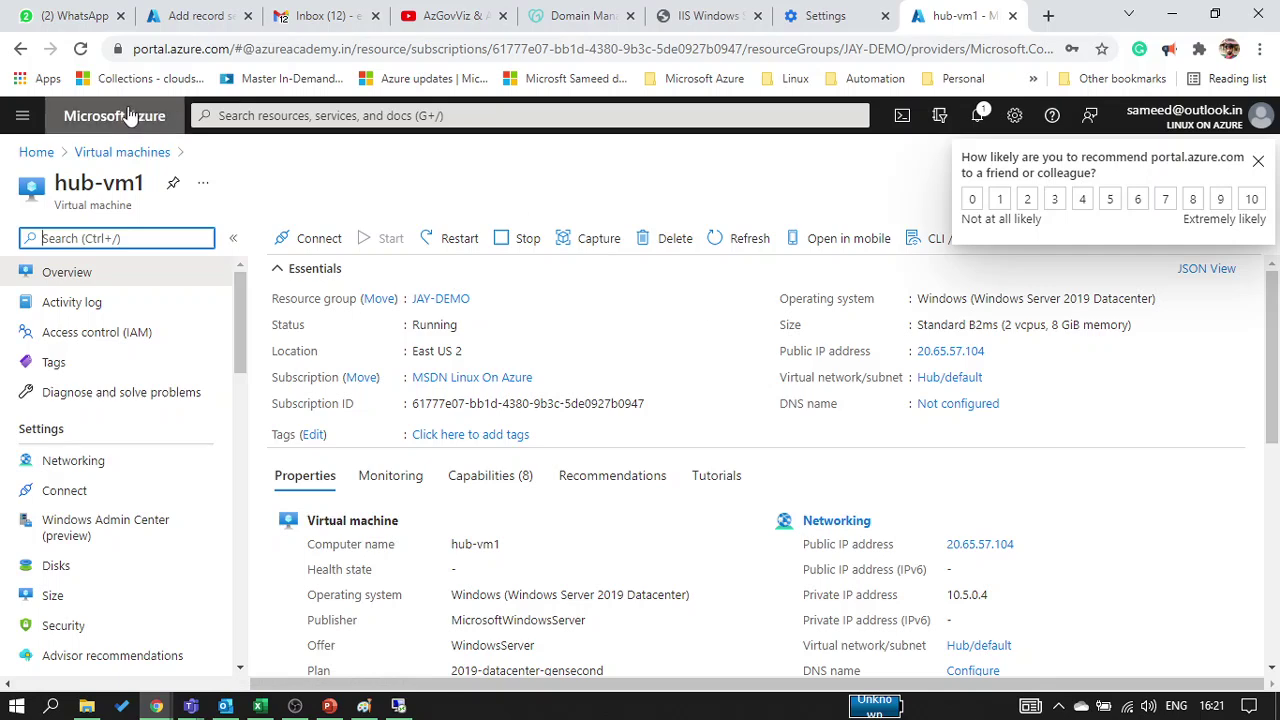
{"action": "left_click", "coordinate": [200, 16]}
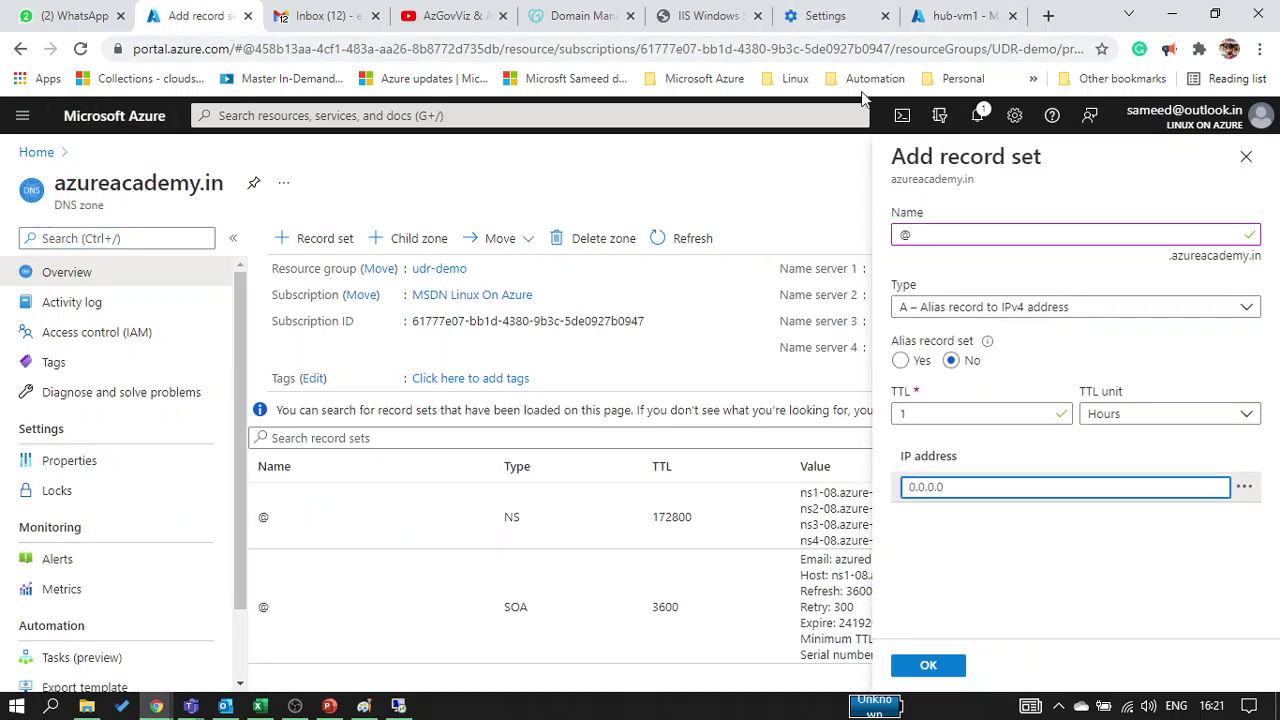
{"action": "left_click", "coordinate": [985, 18]}
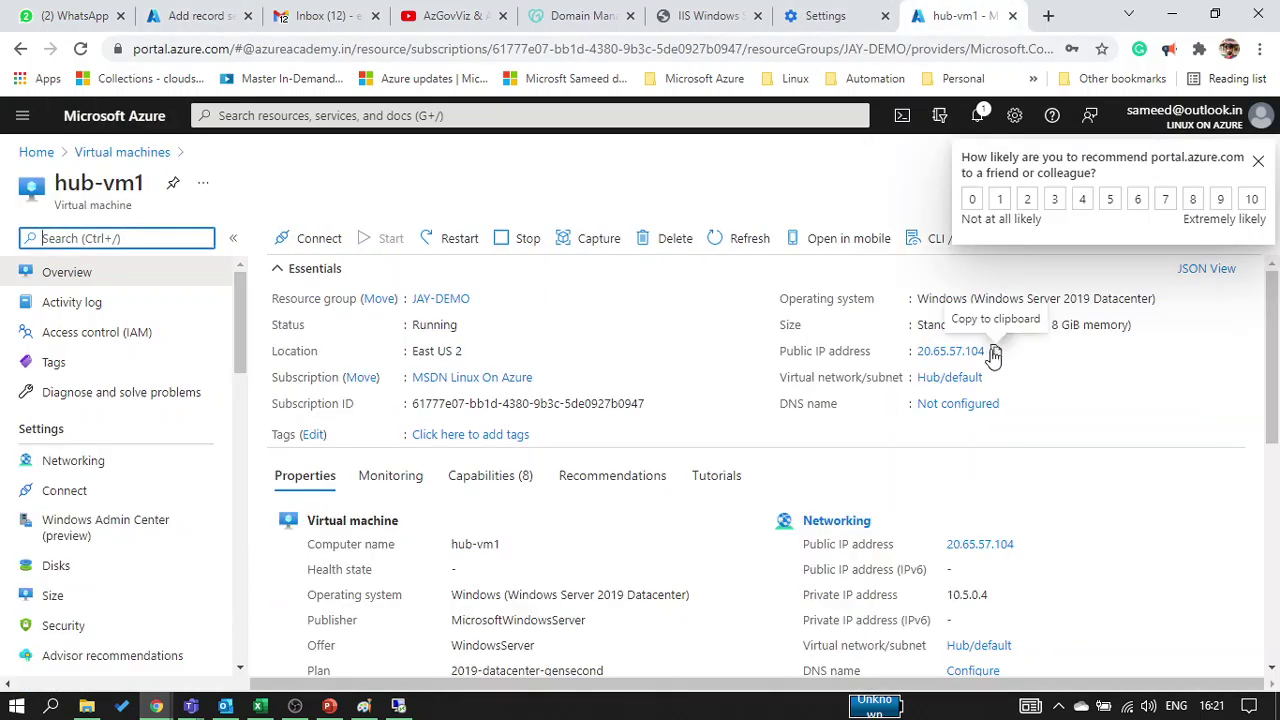
{"action": "left_click", "coordinate": [993, 352]}
Paste 20.65.57.104 into the @ A record, save it, and refresh the zone's records
{"action": "left_click", "coordinate": [166, 22]}
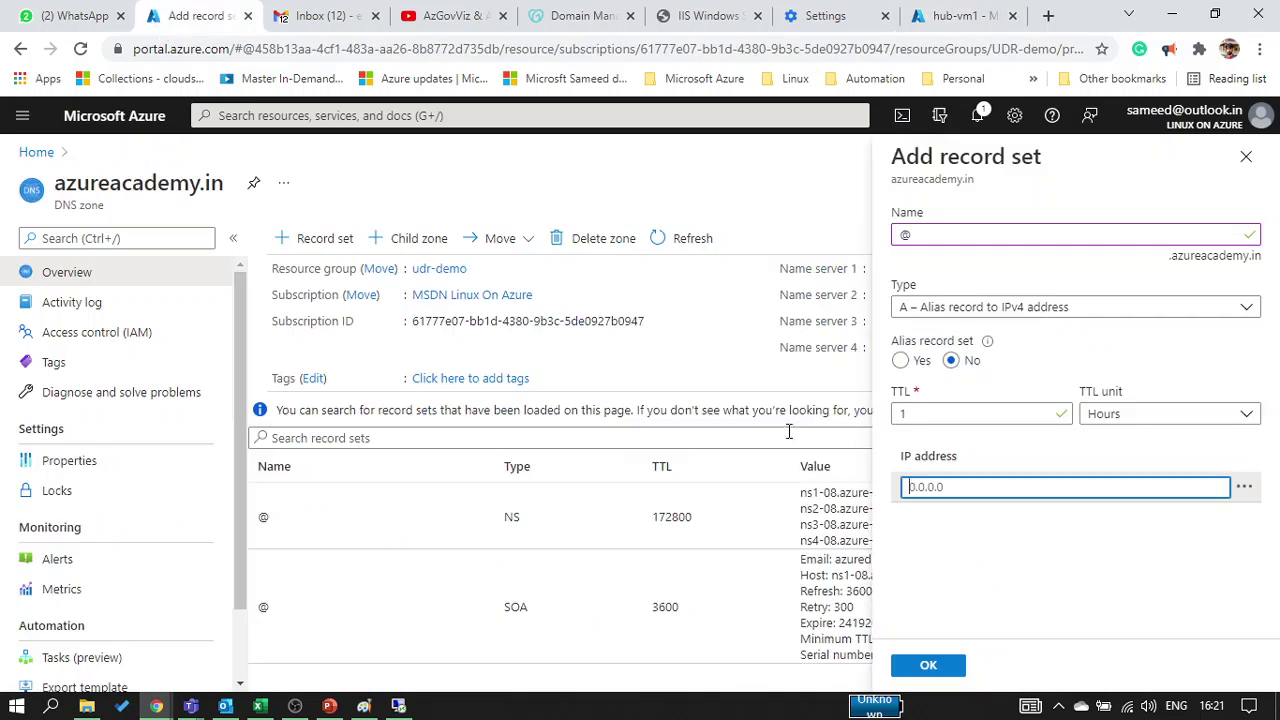
{"action": "key", "text": "ctrl+v"}
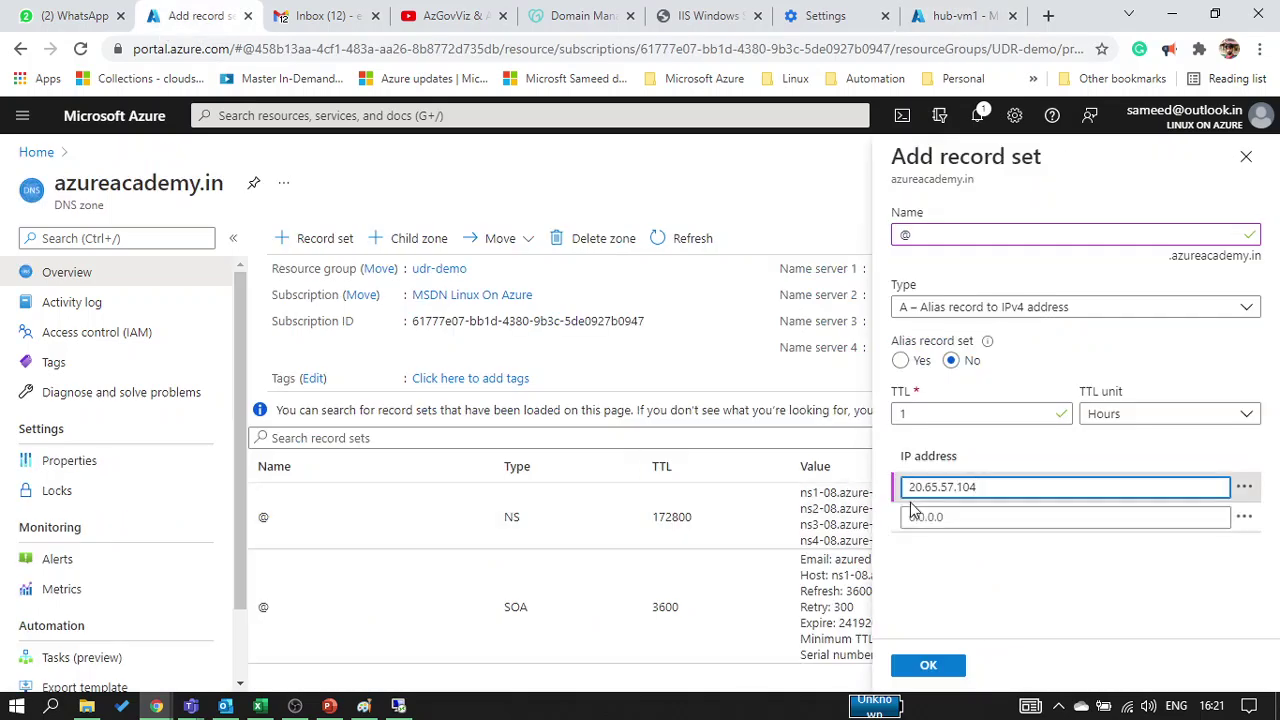
{"action": "left_click", "coordinate": [932, 672]}
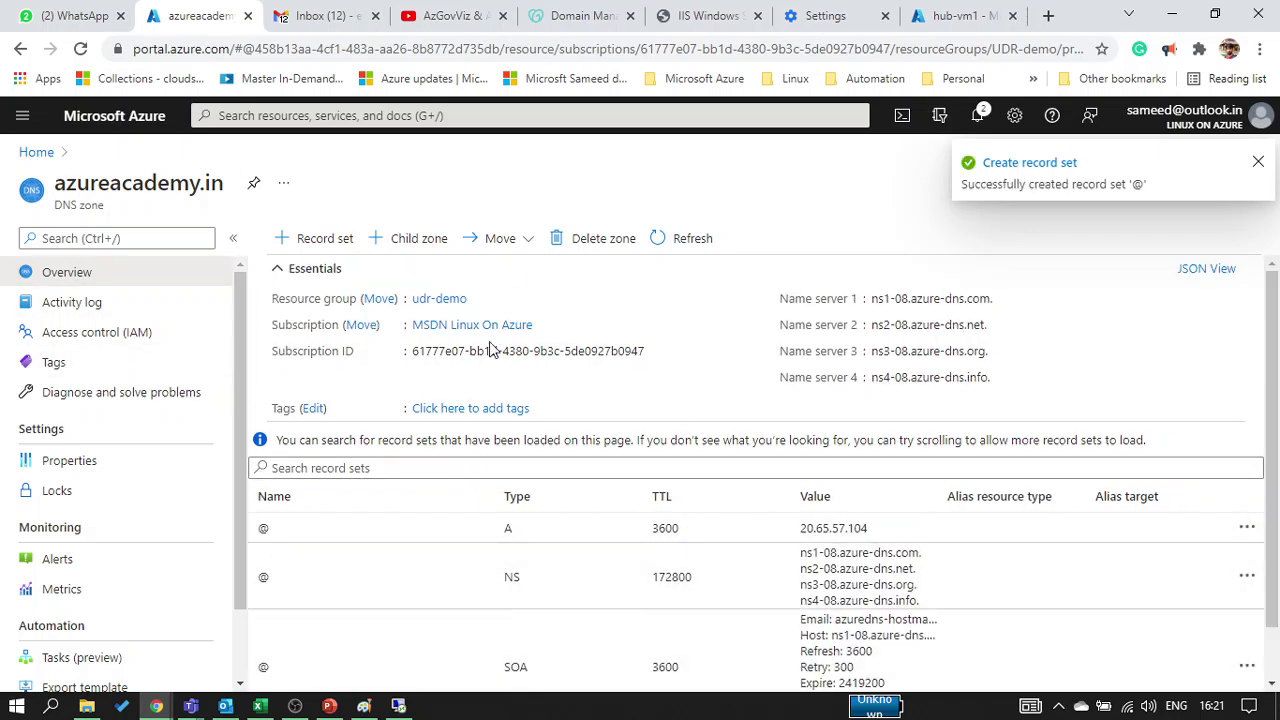
{"action": "left_click", "coordinate": [660, 240]}
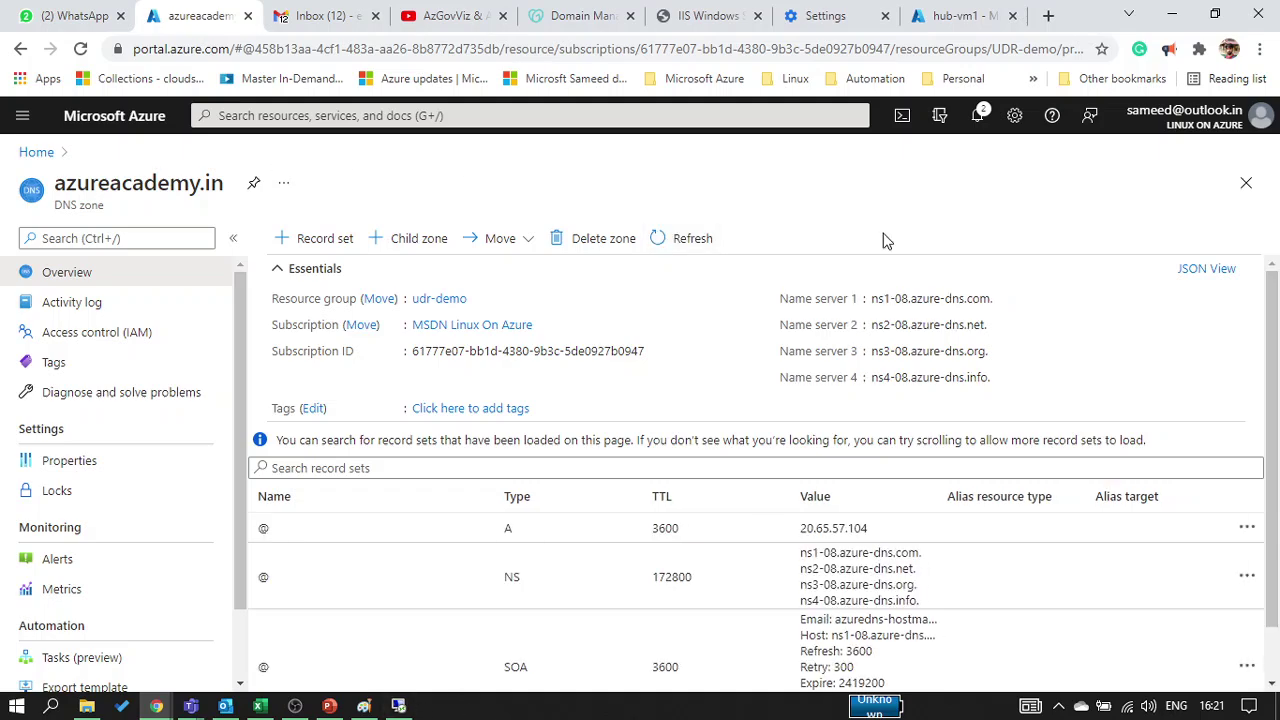
Rerun the MxToolbox lookup for azureacademy.in, which now finds 20.65.57.104
{"action": "mouse_move", "coordinate": [156, 706]}
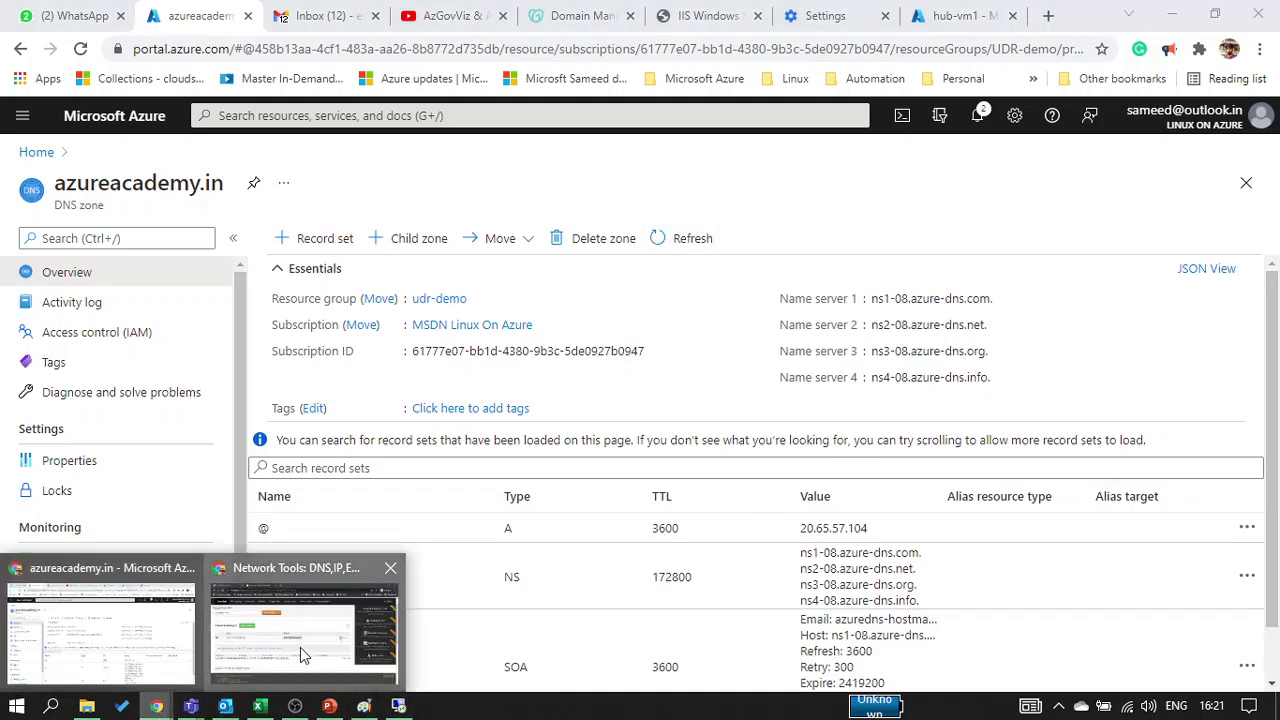
{"action": "left_click", "coordinate": [300, 647]}
{"action": "left_click", "coordinate": [416, 210]}
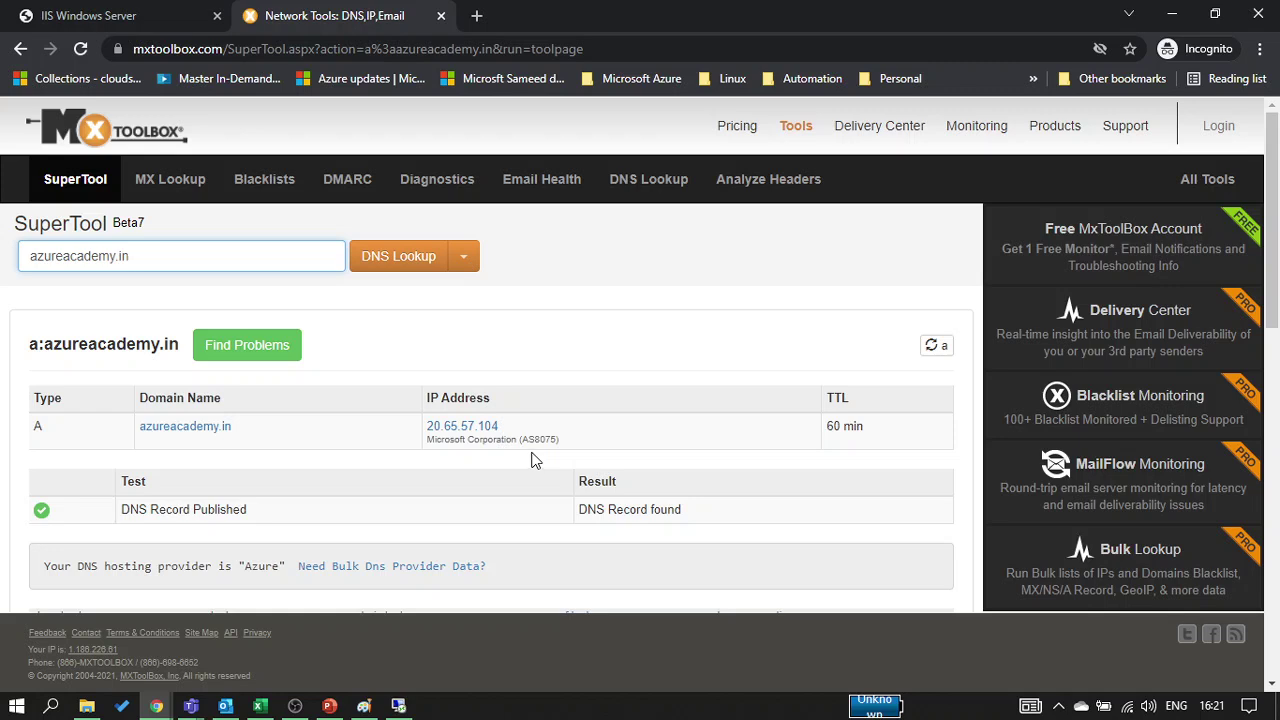
Bring the ongoing Teams meeting window and its chat to the front
{"action": "left_click", "coordinate": [190, 706]}
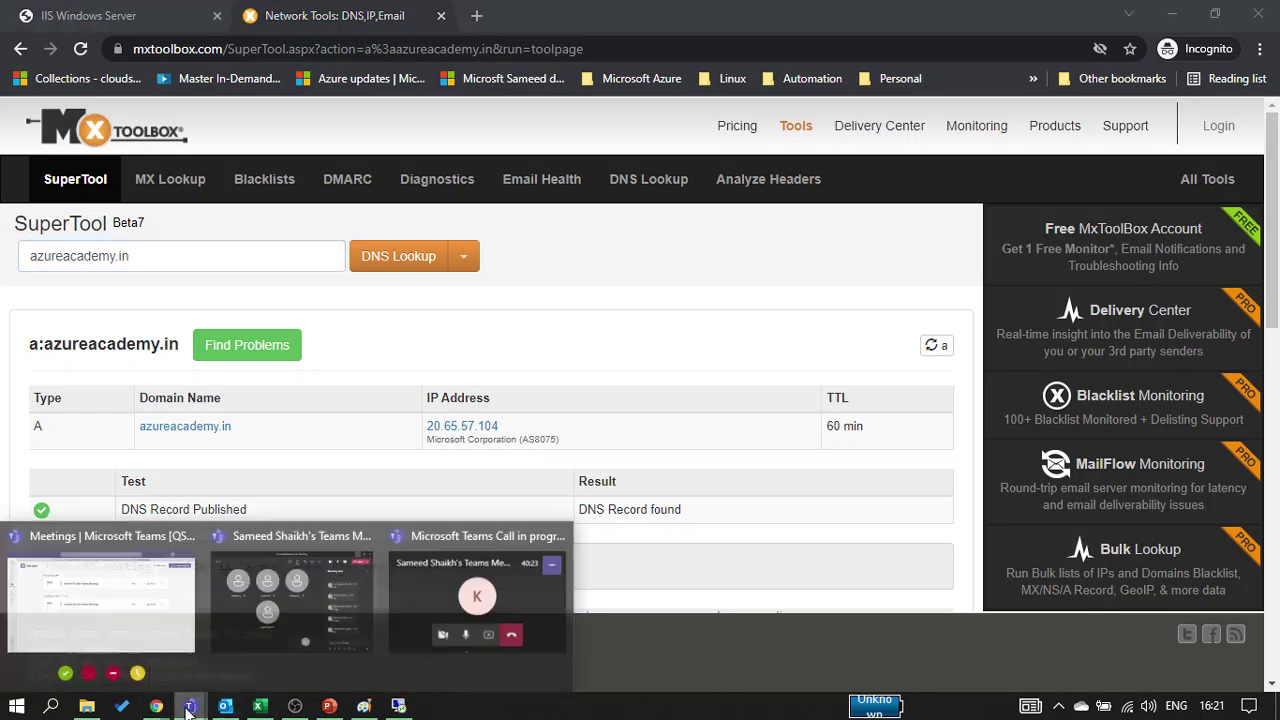
{"action": "left_click", "coordinate": [348, 612]}
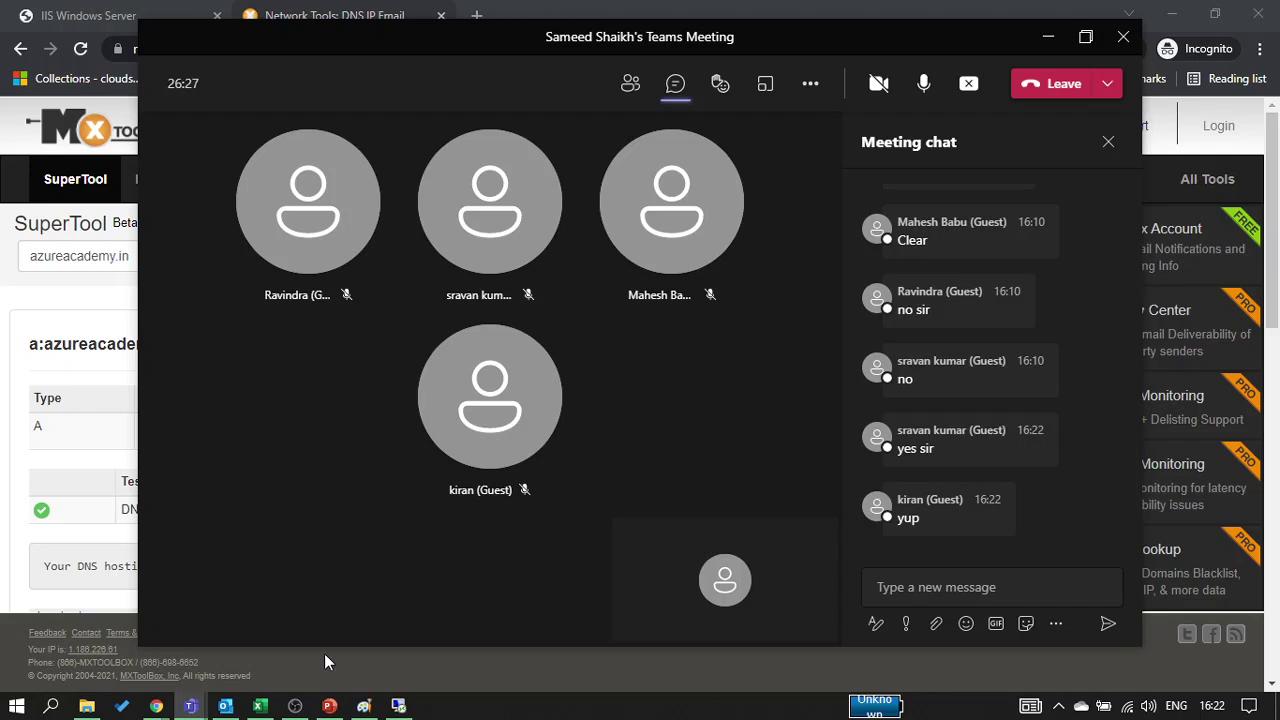
Start a fresh Paint canvas without saving, then draw a top-left square and a large right-side triangle
{"action": "left_click", "coordinate": [360, 706]}
{"action": "key", "text": "ctrl+n"}
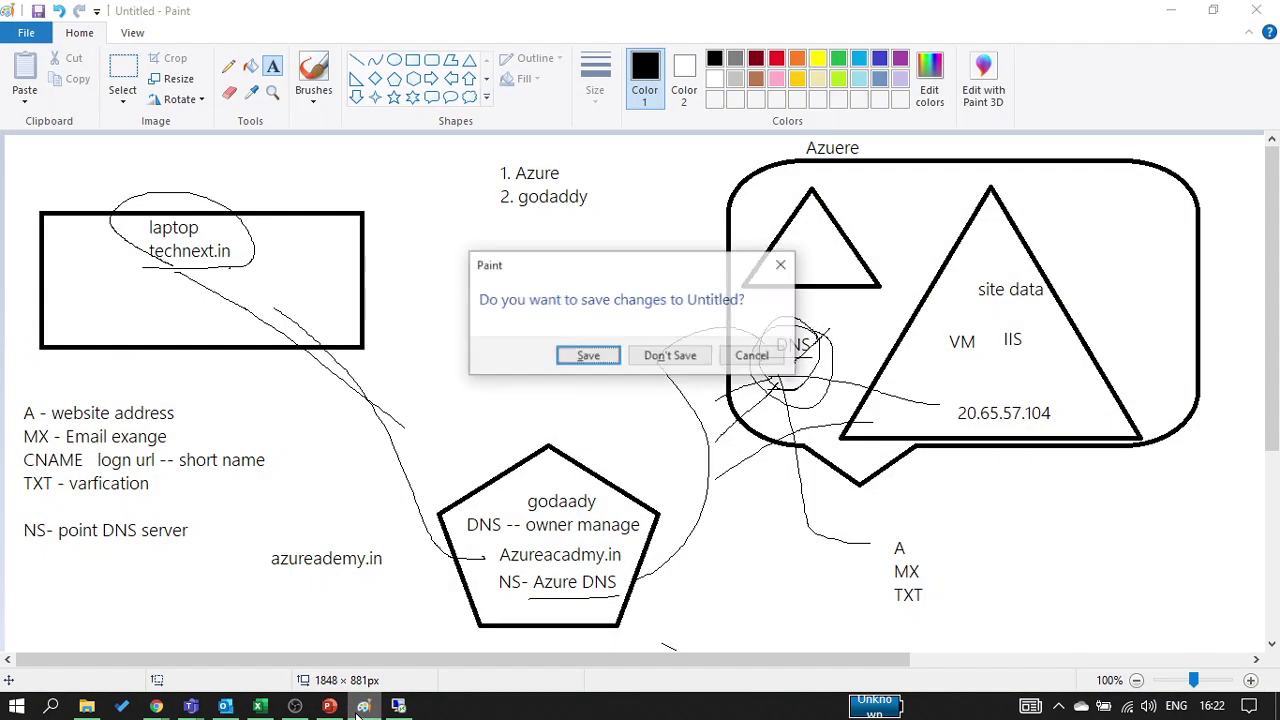
{"action": "key", "text": "Tab"}
{"action": "key", "text": "Return"}
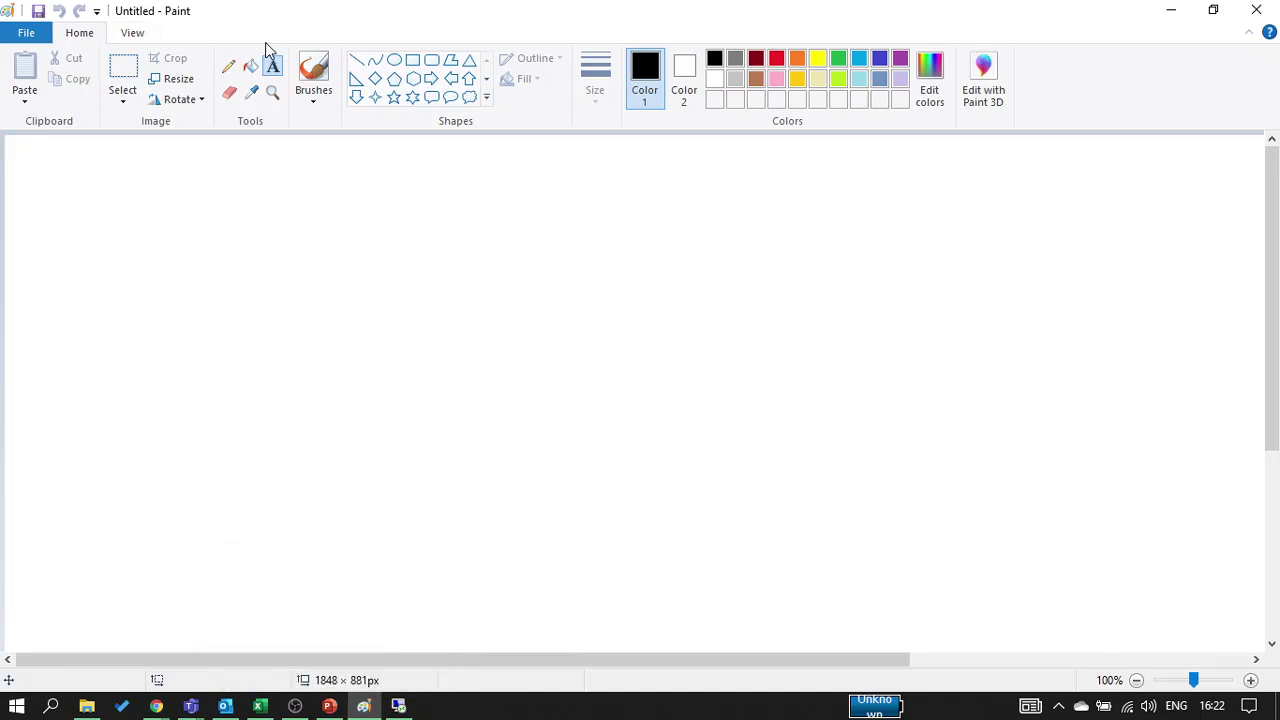
{"action": "left_click", "coordinate": [412, 60]}
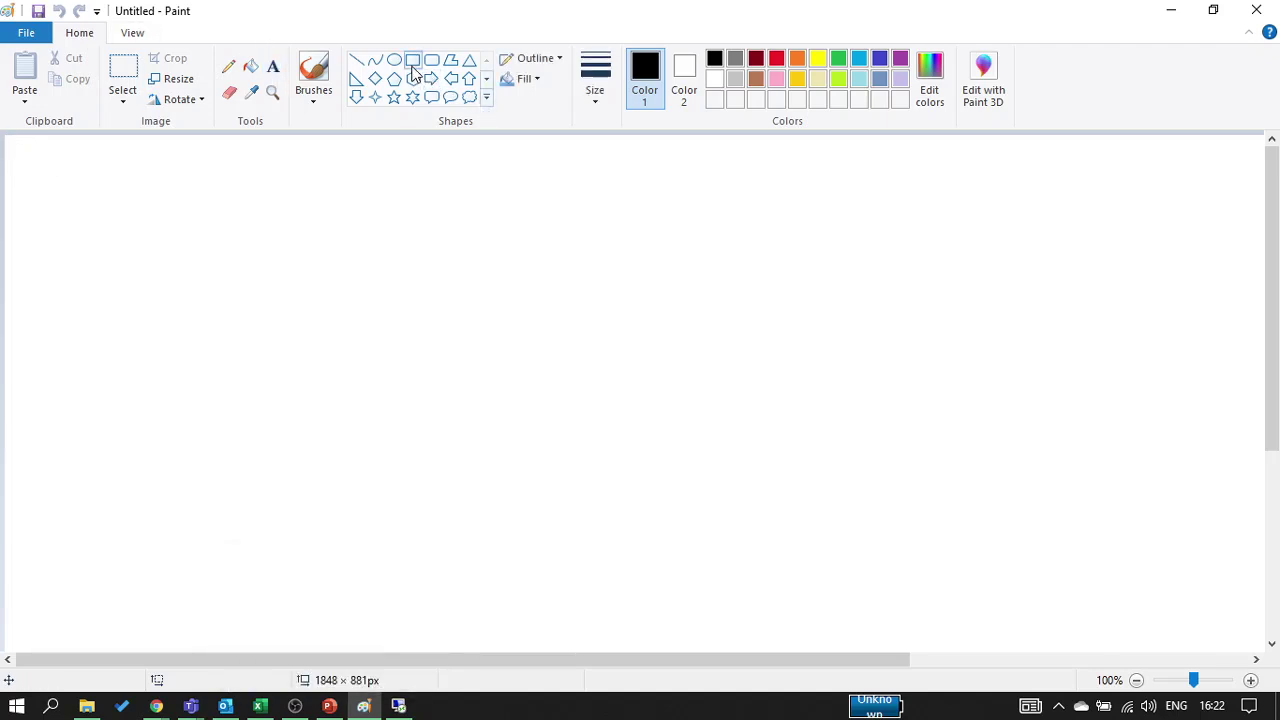
{"action": "left_click_drag", "start_coordinate": [56, 197], "coordinate": [270, 383]}
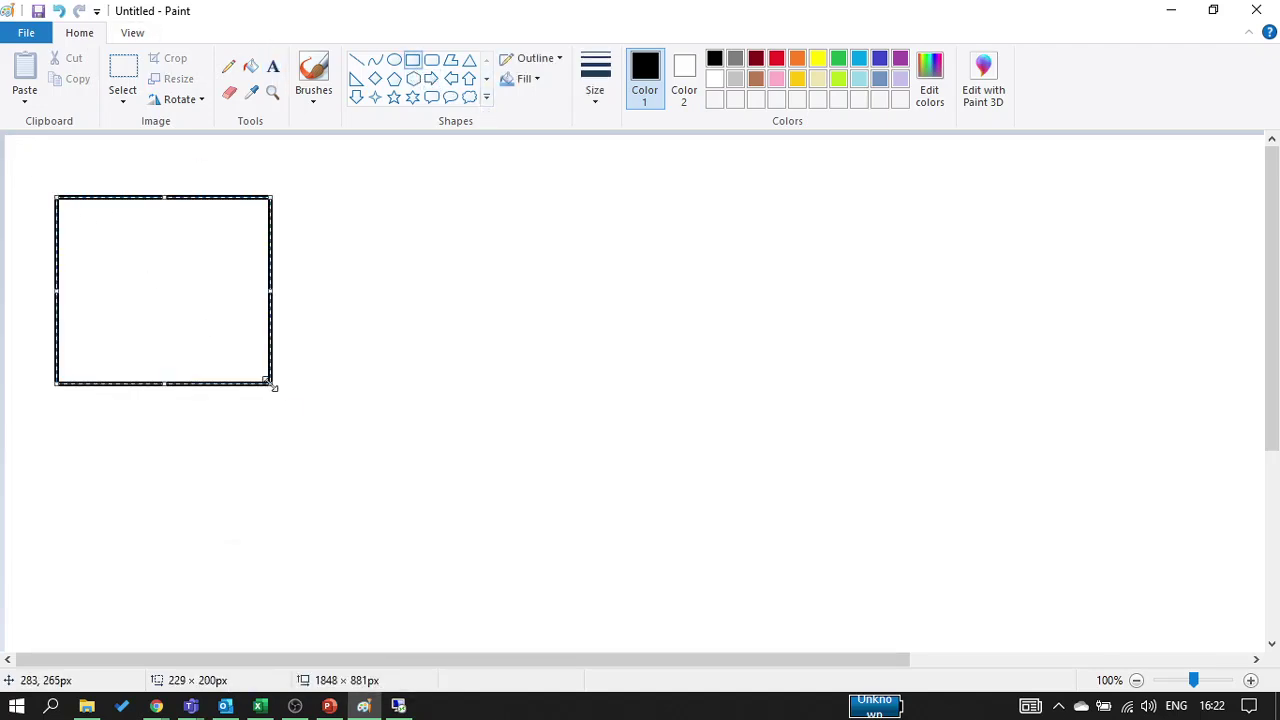
{"action": "left_click", "coordinate": [310, 420]}
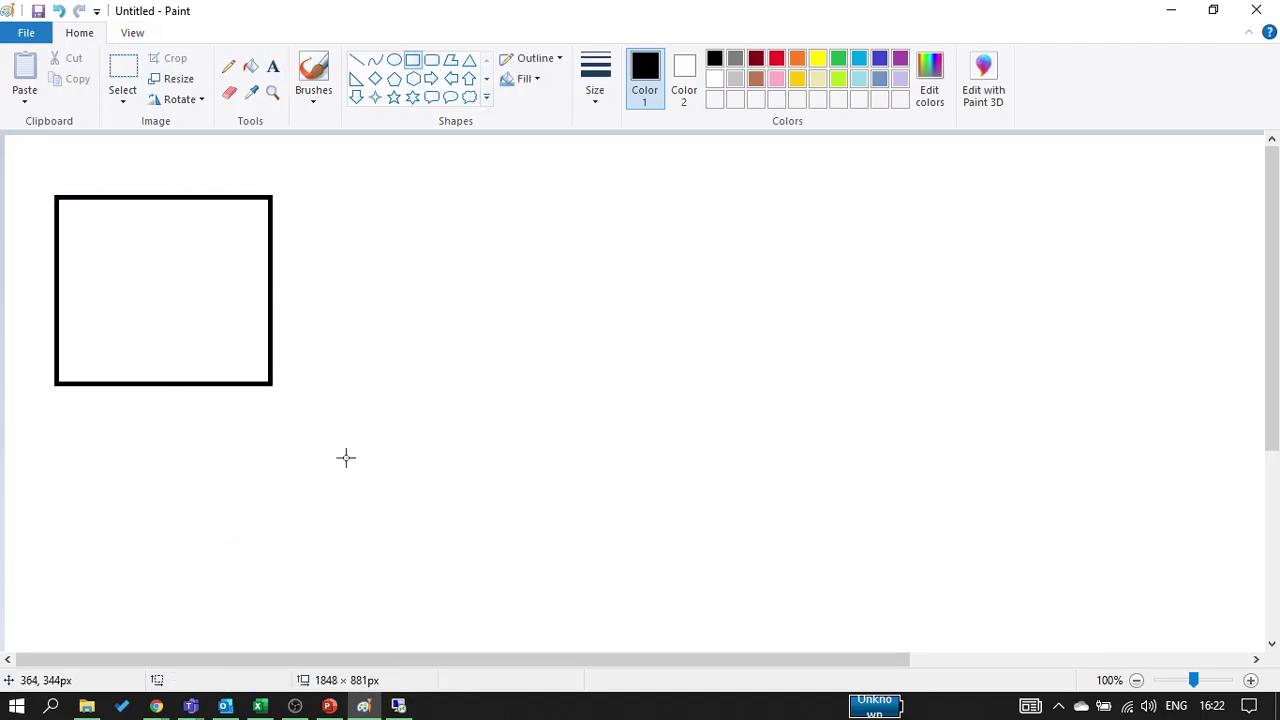
{"action": "left_click", "coordinate": [469, 60]}
{"action": "left_click_drag", "start_coordinate": [820, 149], "coordinate": [1122, 413]}
{"action": "left_click", "coordinate": [691, 574]}
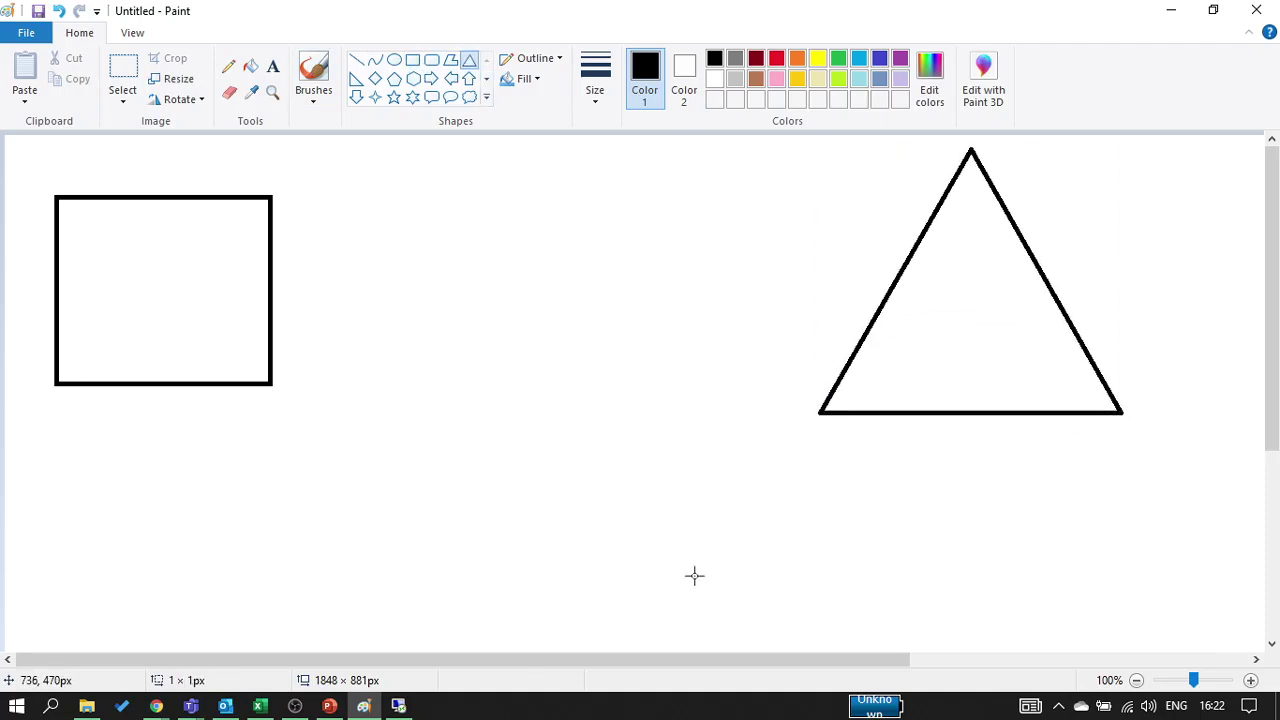
Add a two-line 'DNS' / 'A - website' note between the shapes and begin a label in the square
{"action": "left_click", "coordinate": [272, 66]}
{"action": "left_click", "coordinate": [466, 441]}
{"action": "type", "text": "D"}
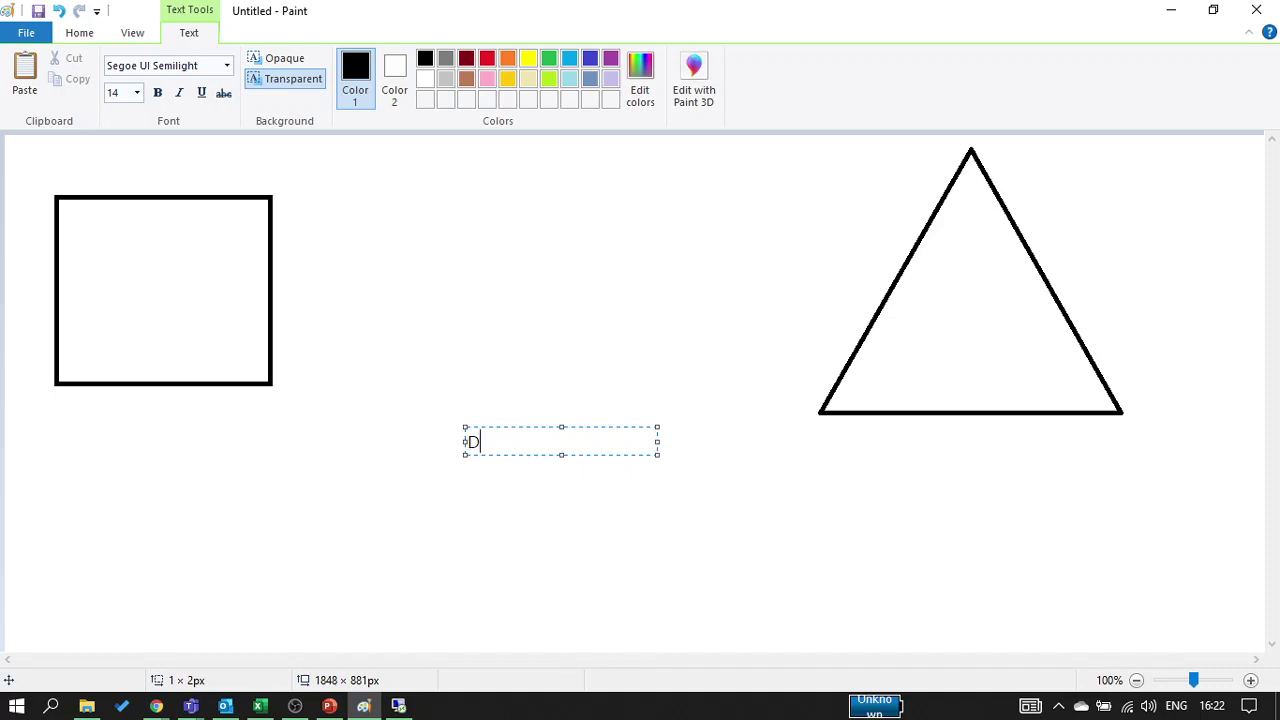
{"action": "type", "text": "NS"}
{"action": "key", "text": "Return"}
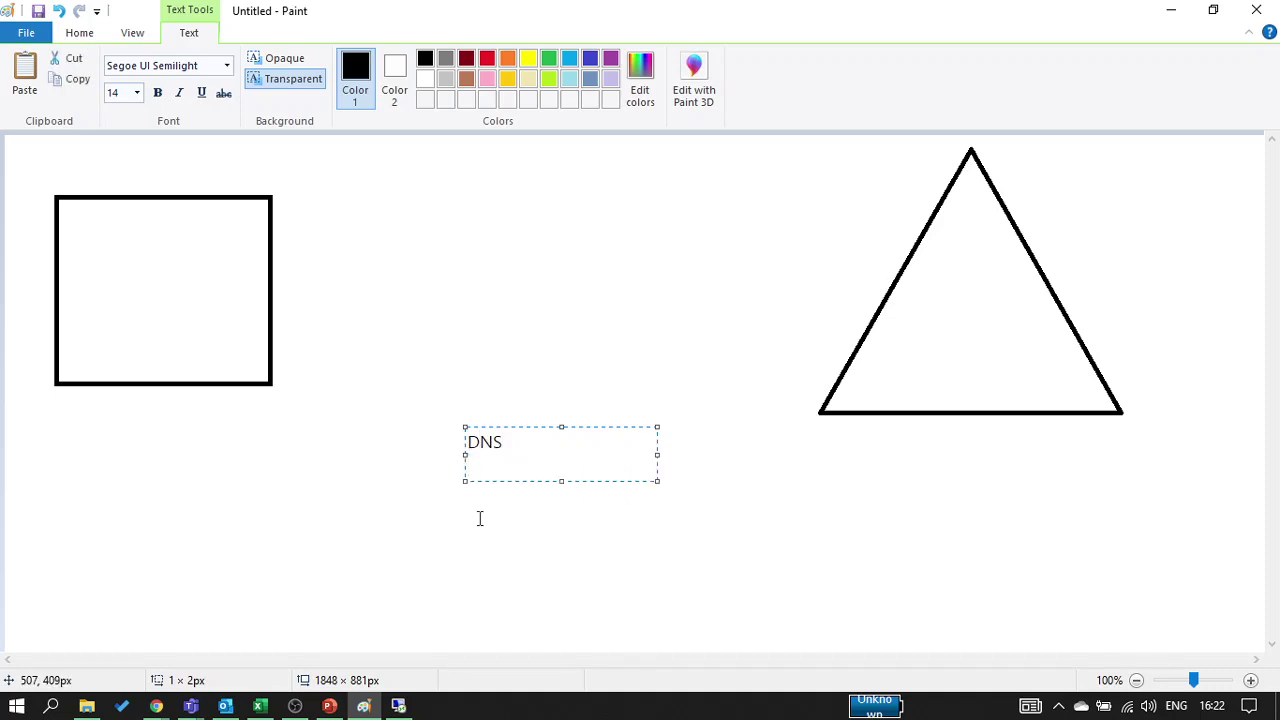
{"action": "type", "text": "A - website"}
{"action": "left_click", "coordinate": [469, 538]}
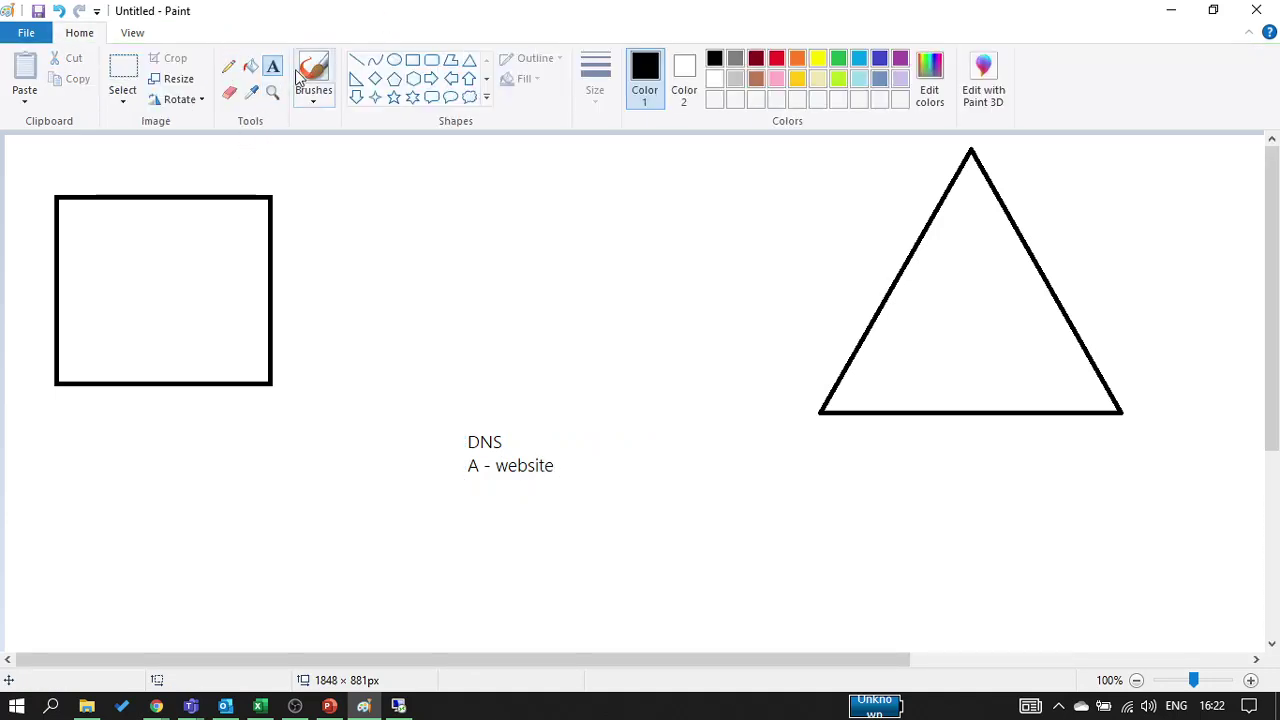
{"action": "left_click", "coordinate": [98, 341]}
Label the square 'AA.in', draw a line to the DNS note, and add 'IP' below 'A - website'
{"action": "type", "text": "AA.in"}
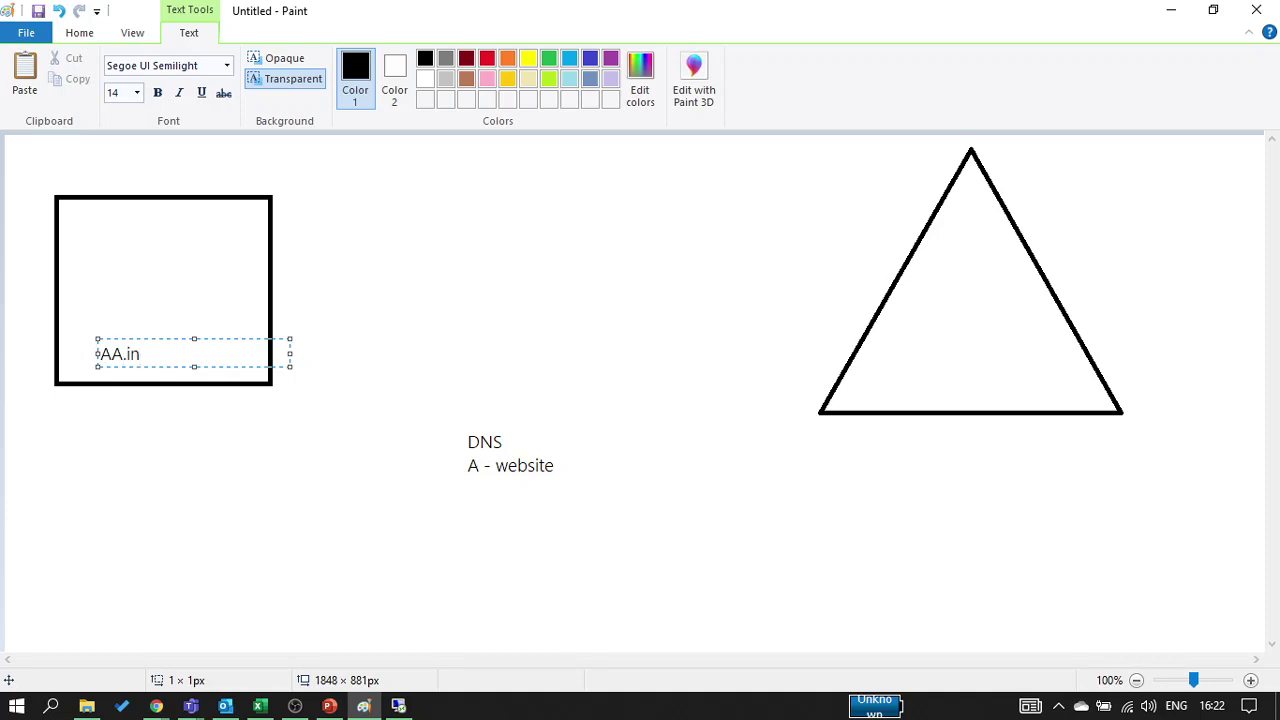
{"action": "left_click", "coordinate": [100, 420]}
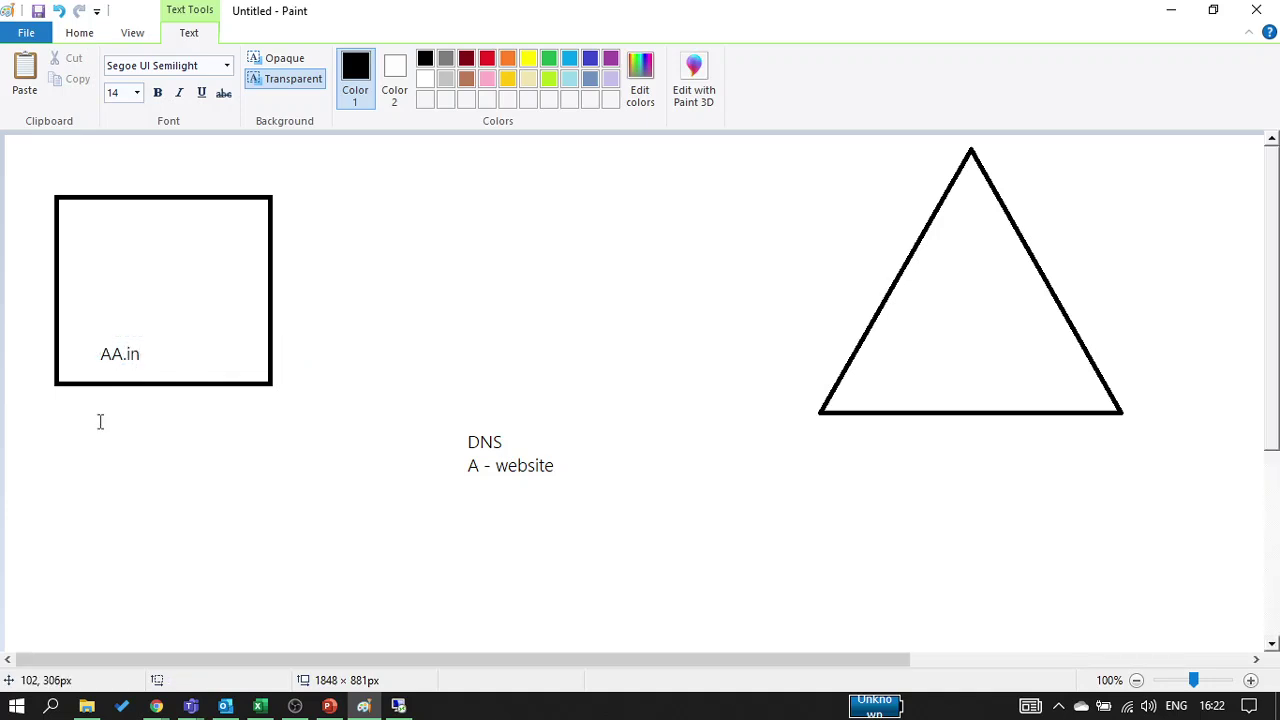
{"action": "left_click", "coordinate": [228, 66]}
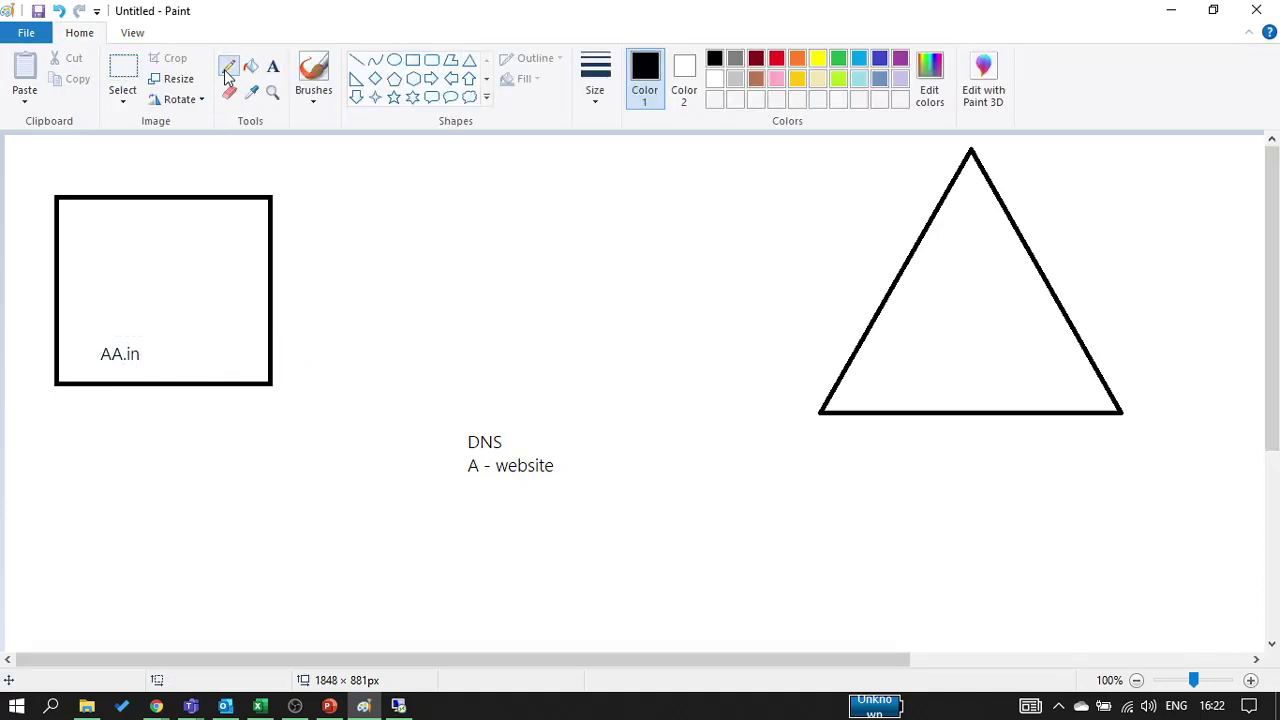
{"action": "mouse_move", "coordinate": [152, 357]}
{"action": "left_mouse_down"}
{"action": "mouse_move", "coordinate": [366, 403]}
{"action": "mouse_move", "coordinate": [453, 462]}
{"action": "left_mouse_up"}
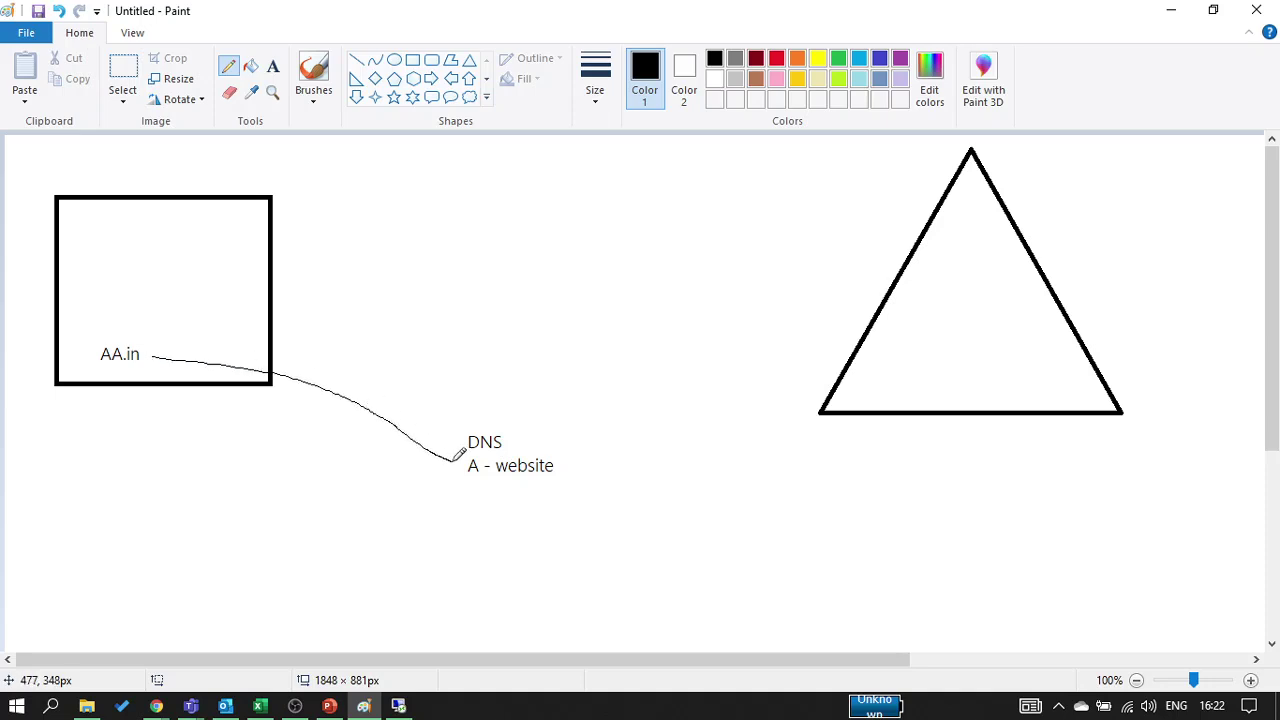
{"action": "left_click", "coordinate": [272, 66]}
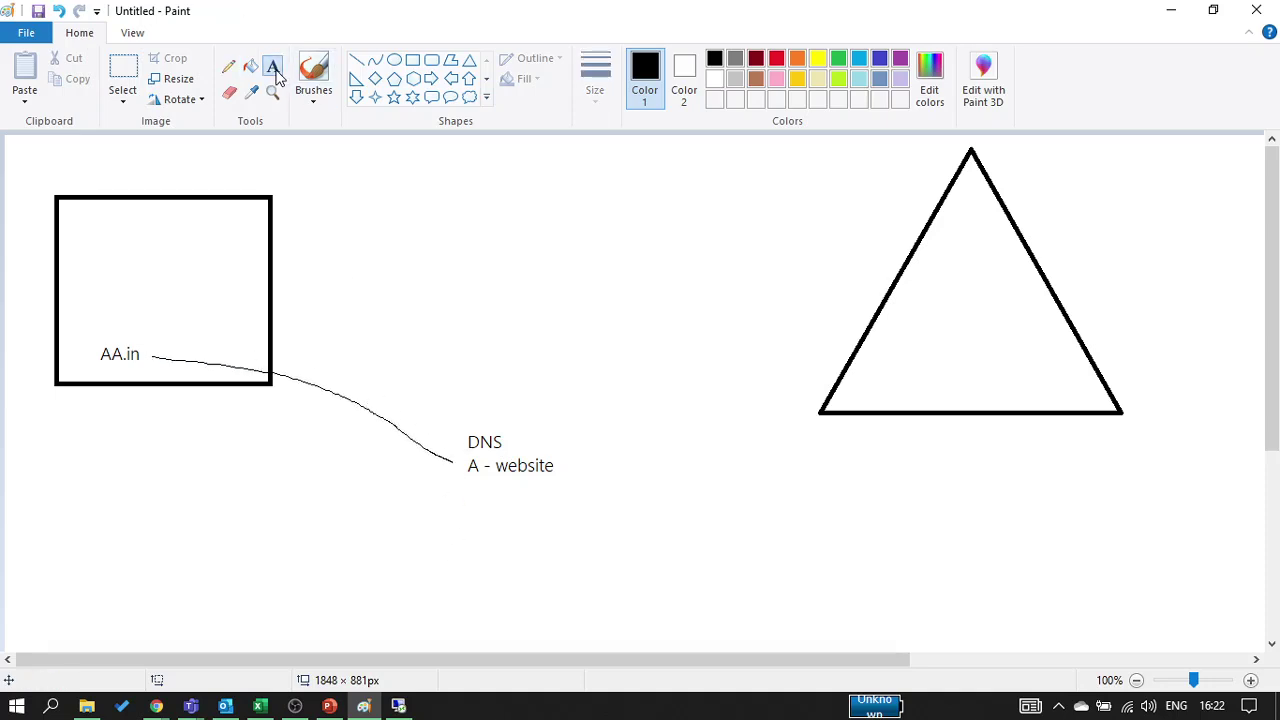
{"action": "left_click", "coordinate": [470, 490]}
{"action": "type", "text": "IP"}
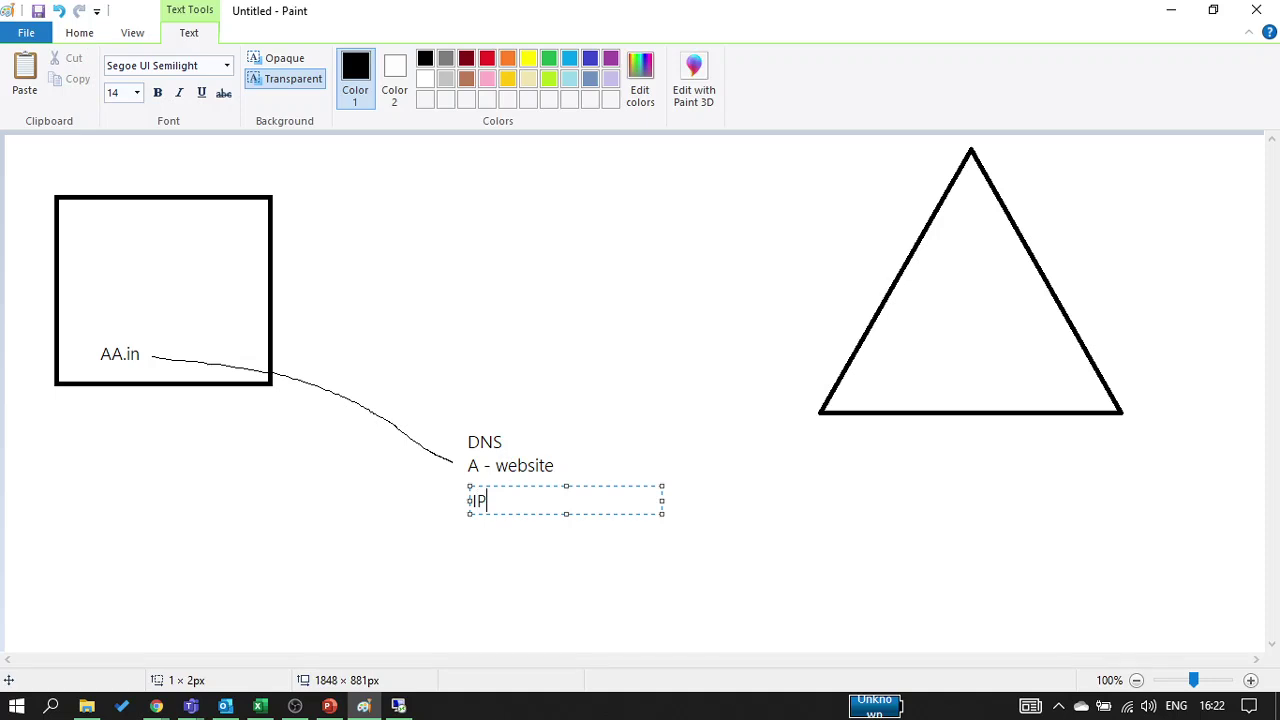
{"action": "left_click", "coordinate": [334, 277]}
Draw a line from AA.in to the triangle and label the triangle 'IP'
{"action": "left_click", "coordinate": [228, 66]}
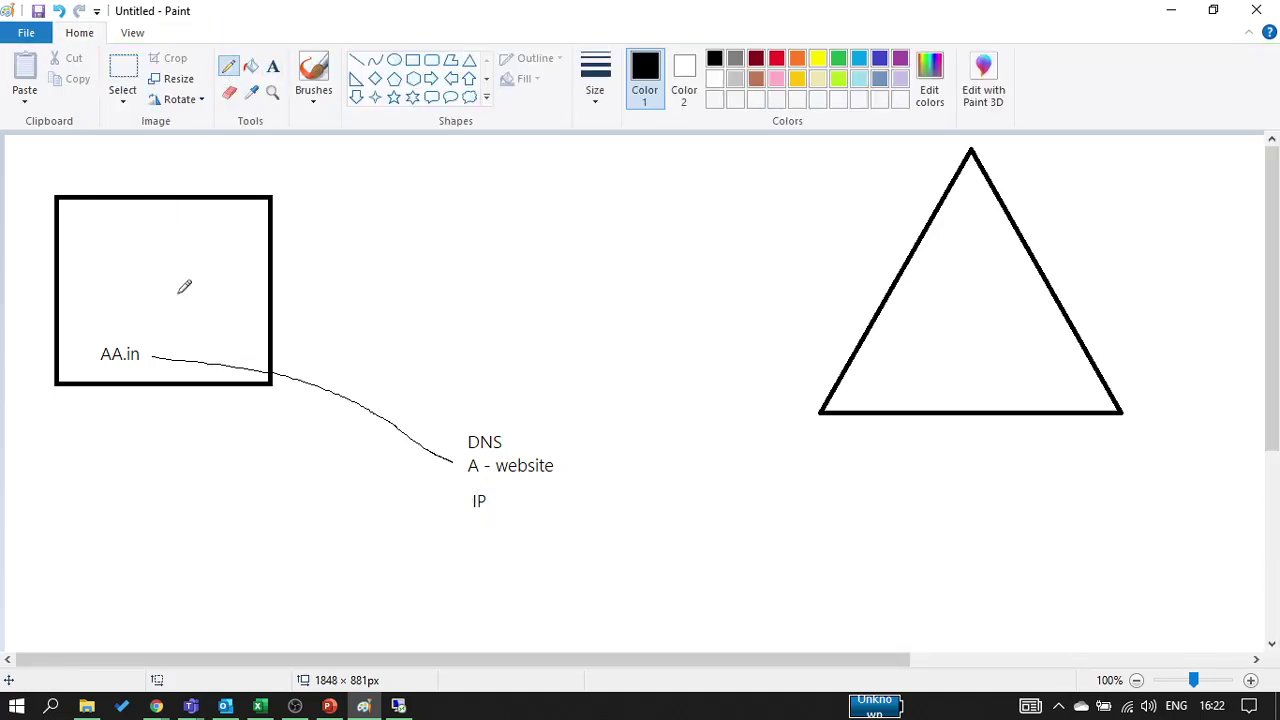
{"action": "mouse_move", "coordinate": [173, 352]}
{"action": "left_mouse_down"}
{"action": "mouse_move", "coordinate": [607, 388]}
{"action": "mouse_move", "coordinate": [896, 344]}
{"action": "left_mouse_up"}
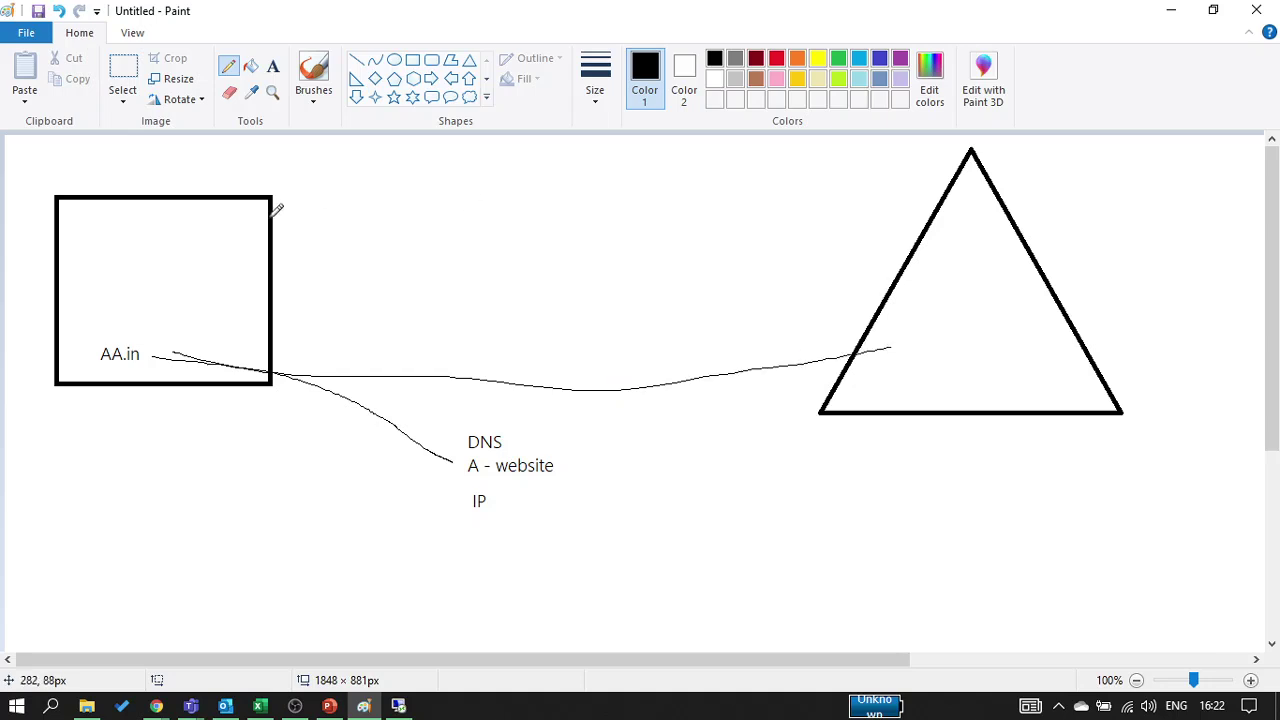
{"action": "left_click", "coordinate": [272, 66]}
{"action": "left_click", "coordinate": [891, 356]}
{"action": "type", "text": "IP"}
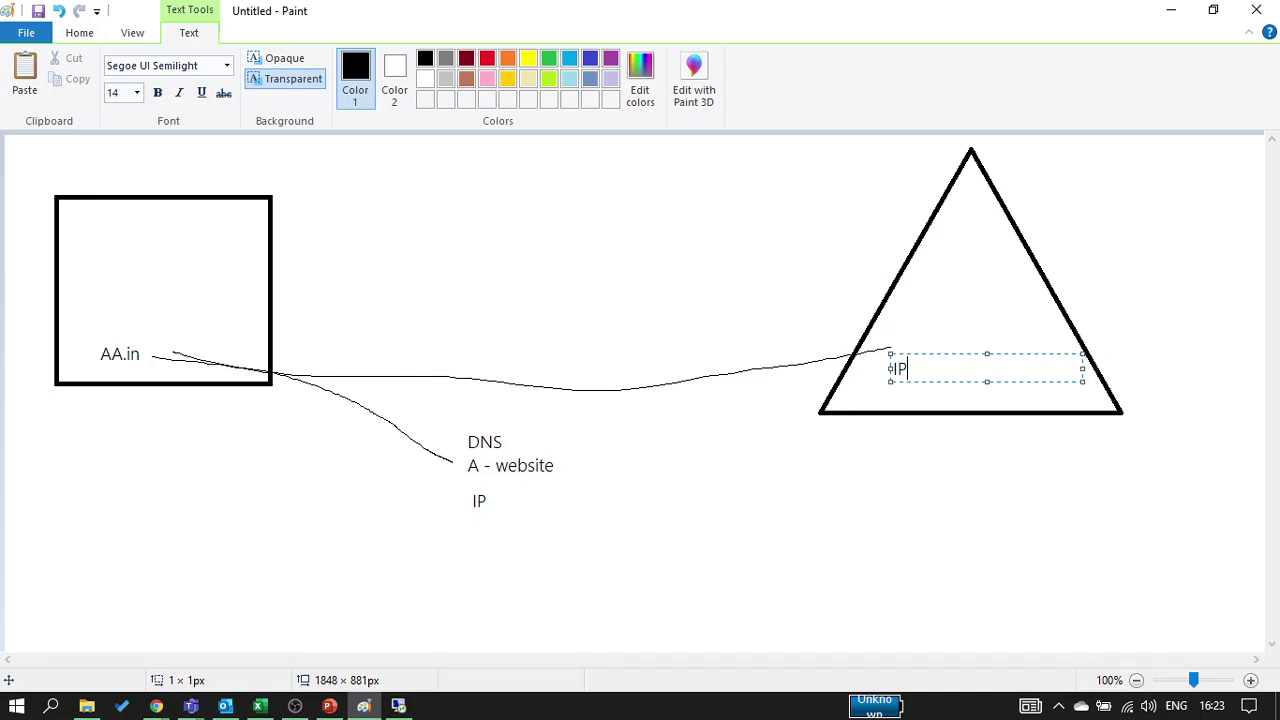
{"action": "left_click", "coordinate": [535, 555]}
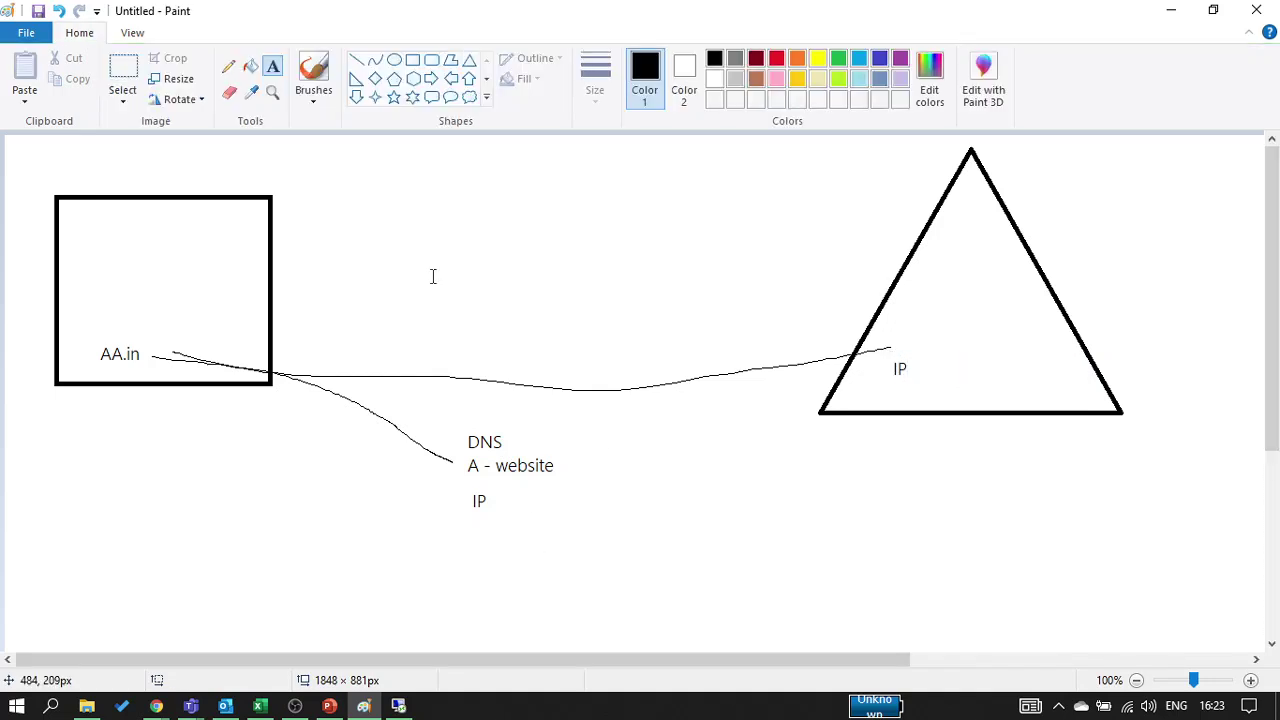
Circle the DNS note with the pencil and draw a short line out from it
{"action": "left_click", "coordinate": [228, 66]}
{"action": "mouse_move", "coordinate": [541, 437]}
{"action": "left_mouse_down"}
{"action": "mouse_move", "coordinate": [440, 440]}
{"action": "mouse_move", "coordinate": [463, 517]}
{"action": "mouse_move", "coordinate": [574, 489]}
{"action": "mouse_move", "coordinate": [528, 416]}
{"action": "left_mouse_up"}
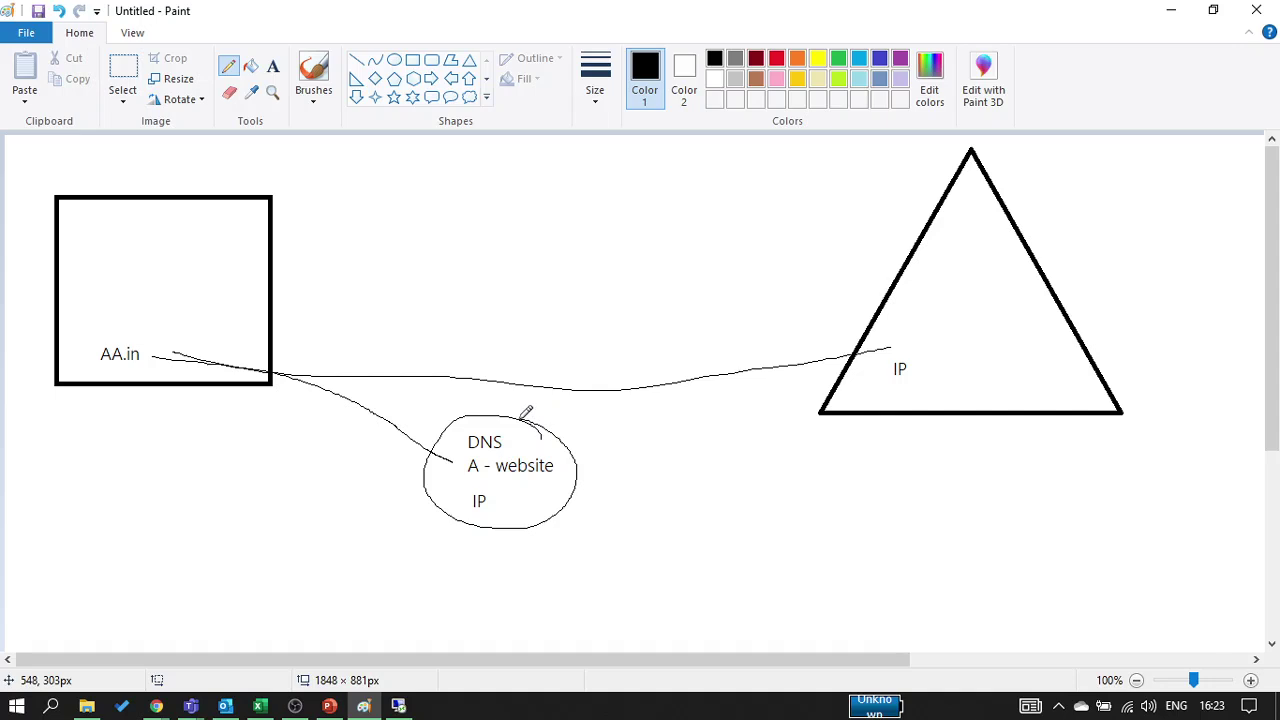
{"action": "left_click_drag", "start_coordinate": [575, 478], "coordinate": [630, 462]}
{"action": "left_click", "coordinate": [274, 68]}
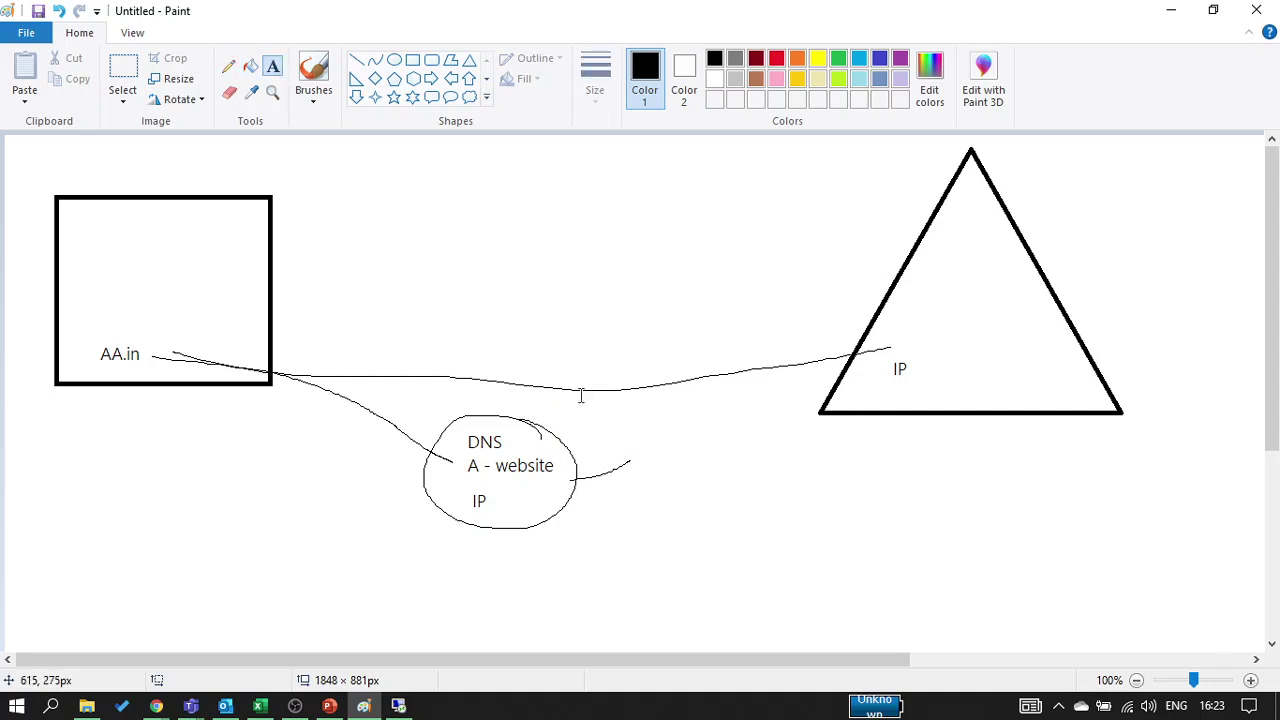
Add 'Domain' and 'NS- Azure' labels to the right of the circled DNS note
{"action": "left_click", "coordinate": [646, 454]}
{"action": "type", "text": "Domain"}
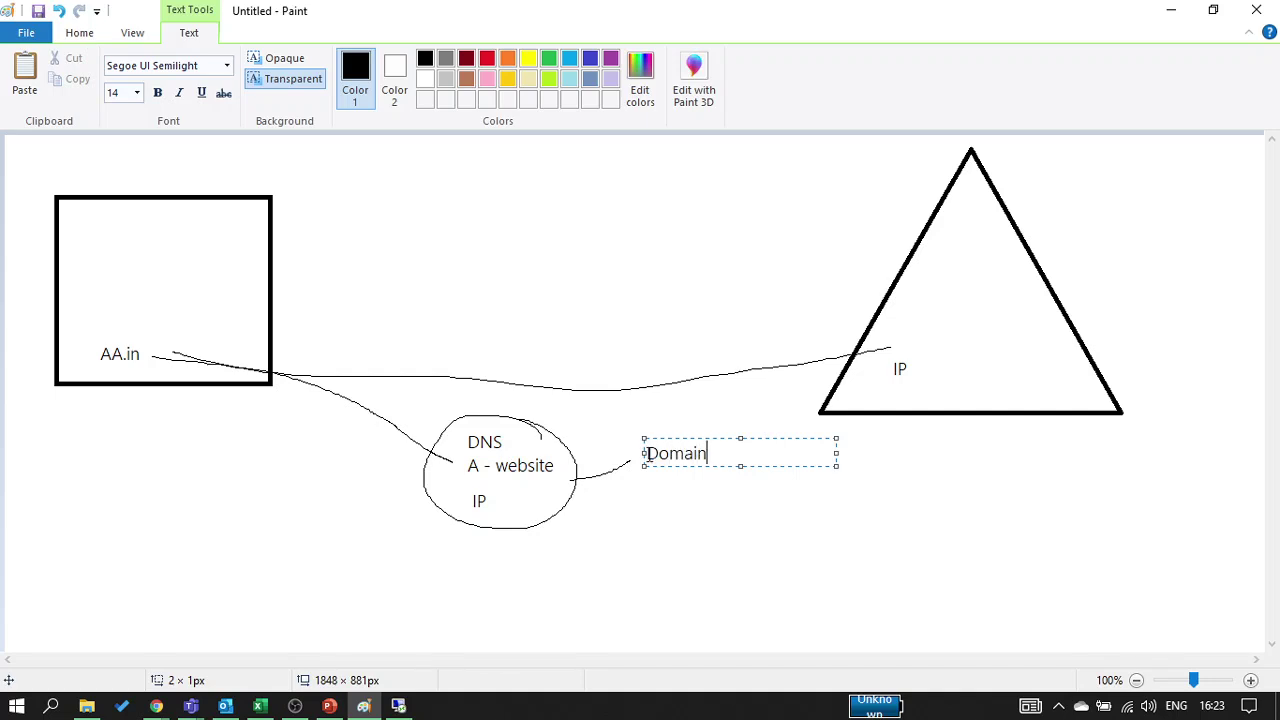
{"action": "left_click", "coordinate": [665, 562]}
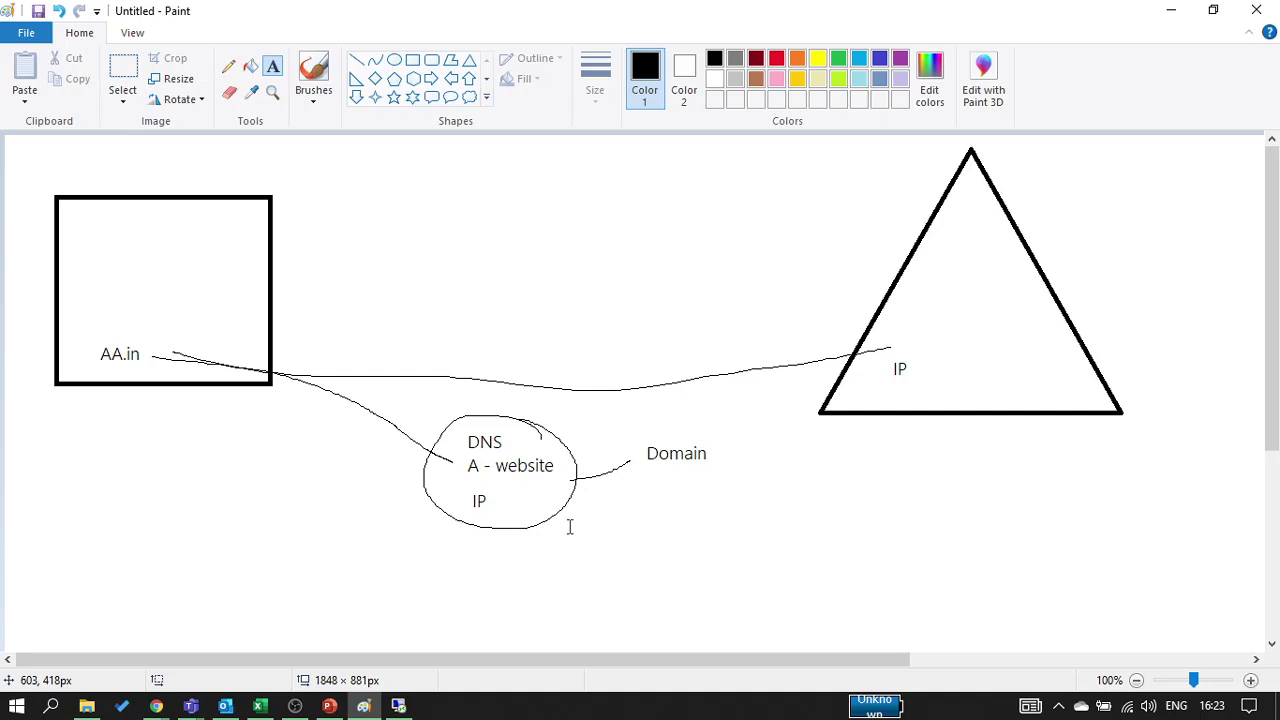
{"action": "left_click", "coordinate": [634, 488]}
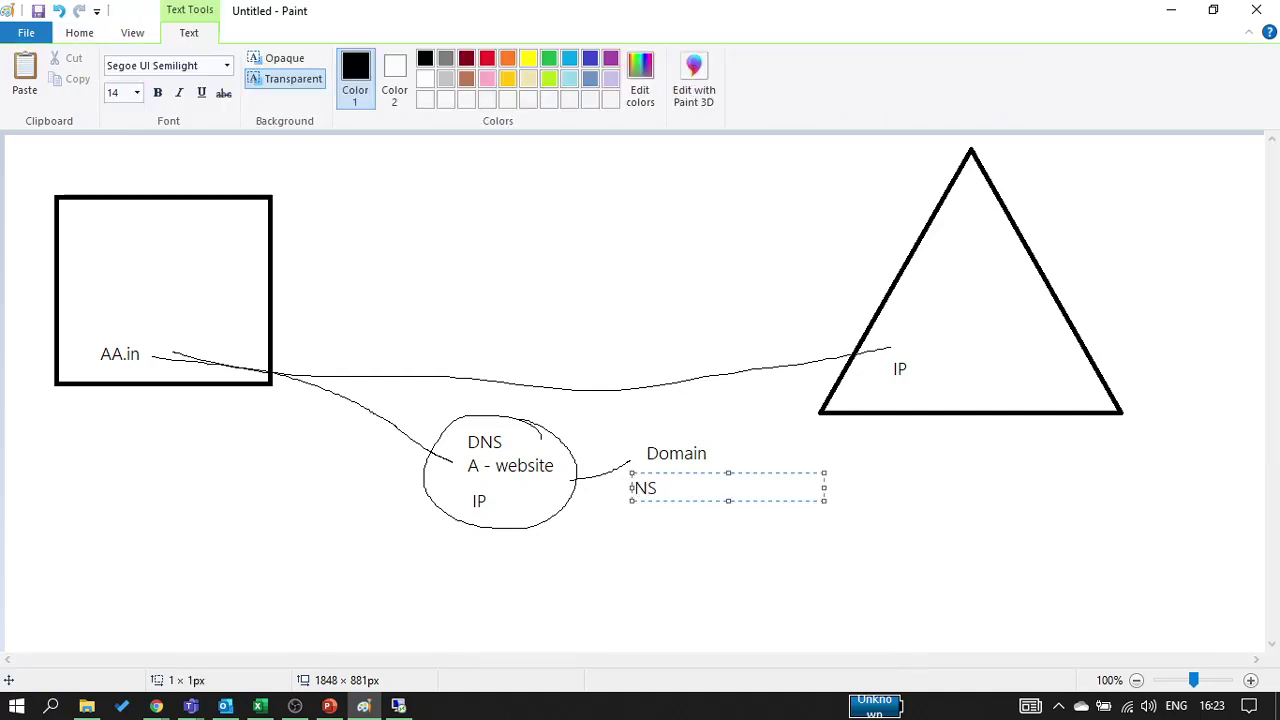
{"action": "type", "text": "NS- Azure"}
{"action": "left_click", "coordinate": [530, 620]}
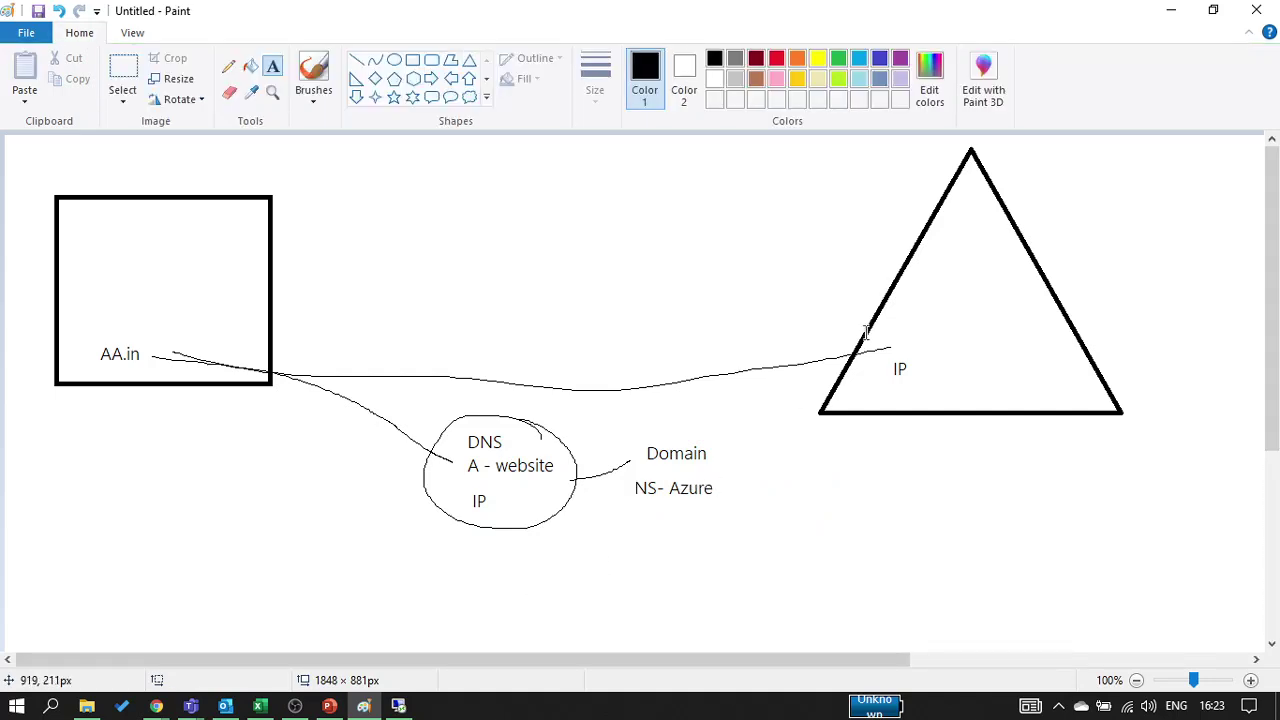
Add a two-line 'DNS' / 'A- Wesite' note above the long line
{"action": "left_click", "coordinate": [650, 264]}
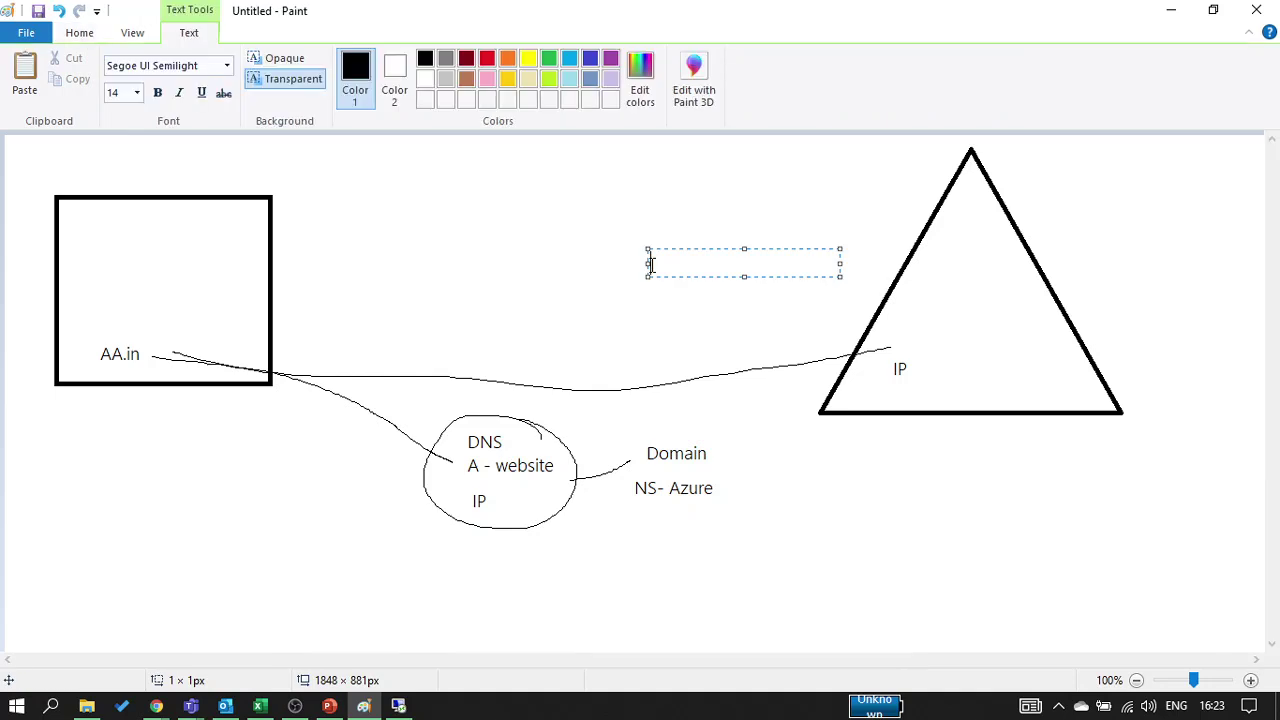
{"action": "type", "text": "DNS"}
{"action": "key", "text": "Return"}
{"action": "type", "text": "A"}
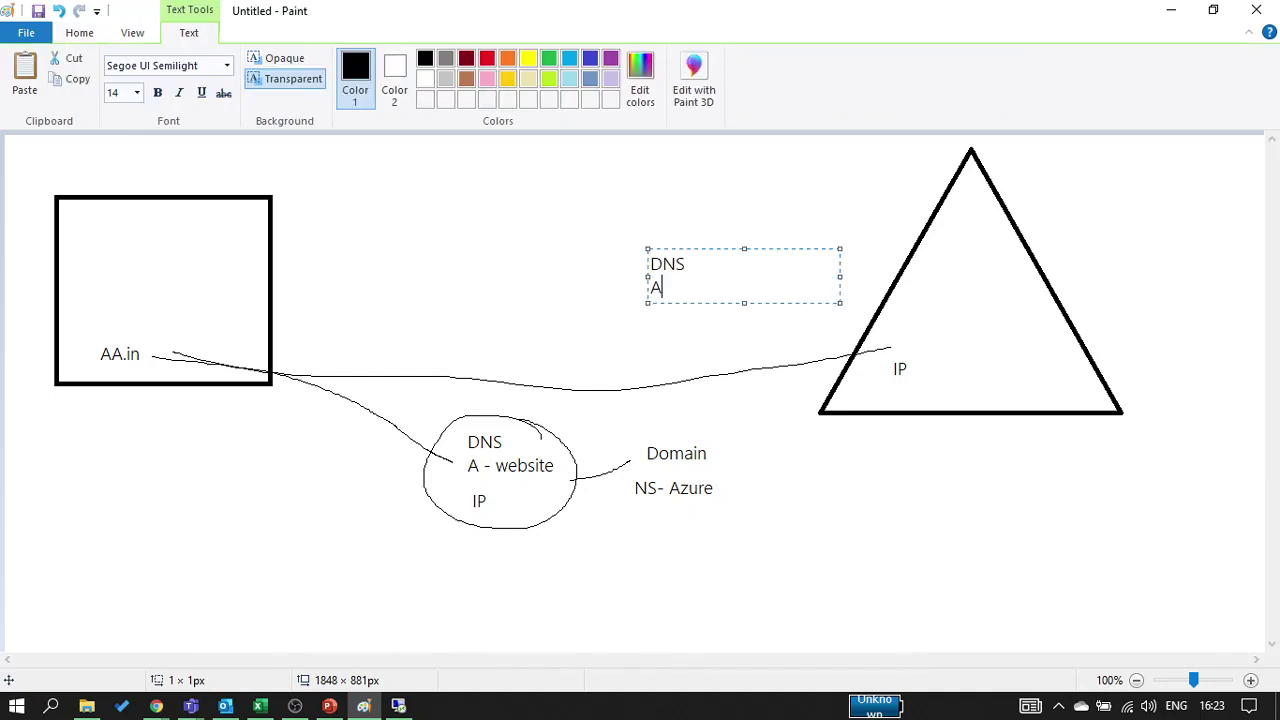
{"action": "type", "text": "- Wesite"}
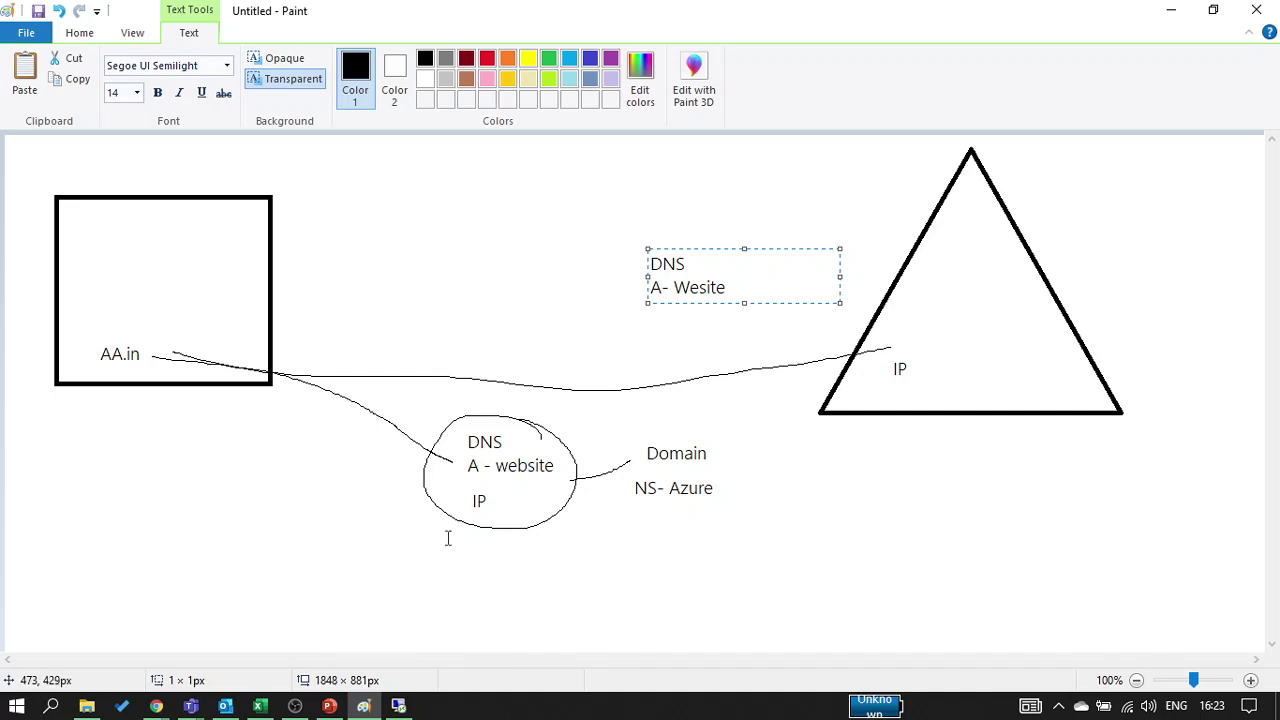
{"action": "left_click", "coordinate": [449, 554]}
Pencil links from AA.in to NS- Azure, NS- Azure to the A- Wesite note, and AA.in to the triangle, then show Teams
{"action": "left_click", "coordinate": [233, 66]}
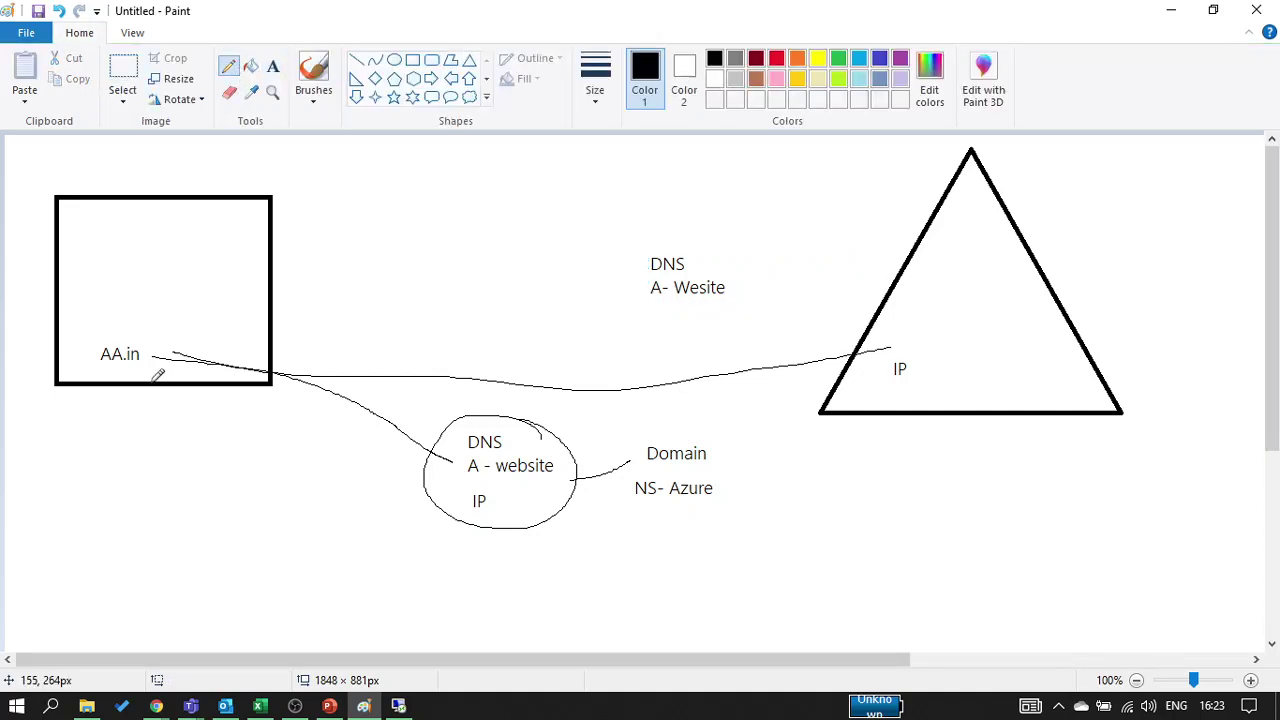
{"action": "mouse_move", "coordinate": [138, 369]}
{"action": "left_mouse_down"}
{"action": "mouse_move", "coordinate": [84, 375]}
{"action": "mouse_move", "coordinate": [270, 474]}
{"action": "mouse_move", "coordinate": [365, 477]}
{"action": "mouse_move", "coordinate": [430, 458]}
{"action": "mouse_move", "coordinate": [510, 492]}
{"action": "mouse_move", "coordinate": [714, 512]}
{"action": "mouse_move", "coordinate": [736, 478]}
{"action": "mouse_move", "coordinate": [648, 472]}
{"action": "mouse_move", "coordinate": [625, 486]}
{"action": "mouse_move", "coordinate": [632, 508]}
{"action": "left_mouse_up"}
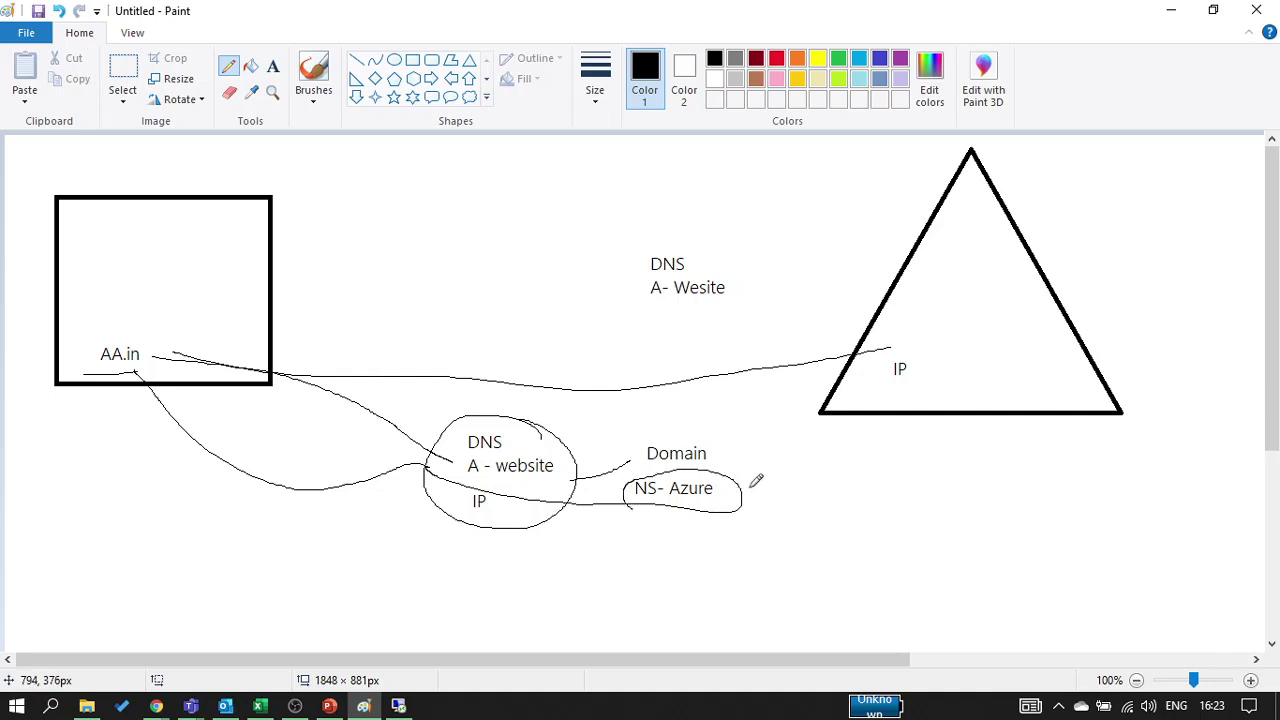
{"action": "mouse_move", "coordinate": [716, 487]}
{"action": "left_mouse_down"}
{"action": "mouse_move", "coordinate": [724, 466]}
{"action": "mouse_move", "coordinate": [687, 303]}
{"action": "left_mouse_up"}
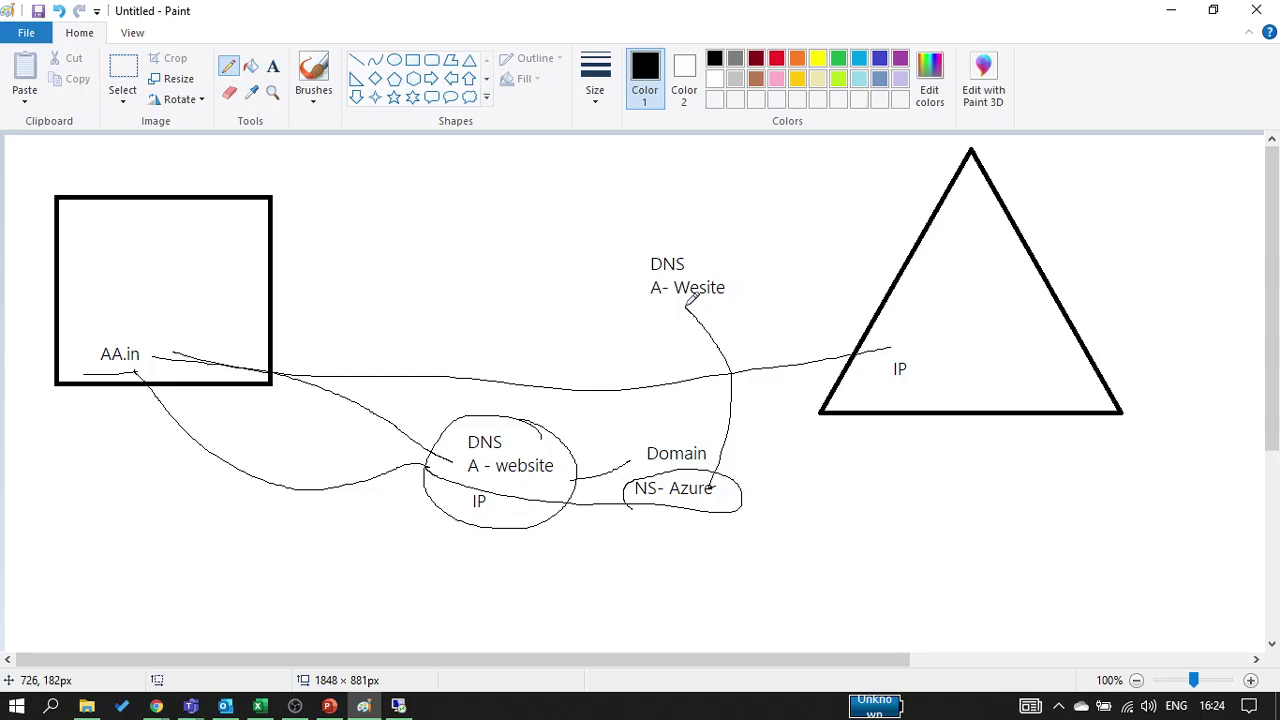
{"action": "left_click_drag", "start_coordinate": [178, 347], "coordinate": [878, 368]}
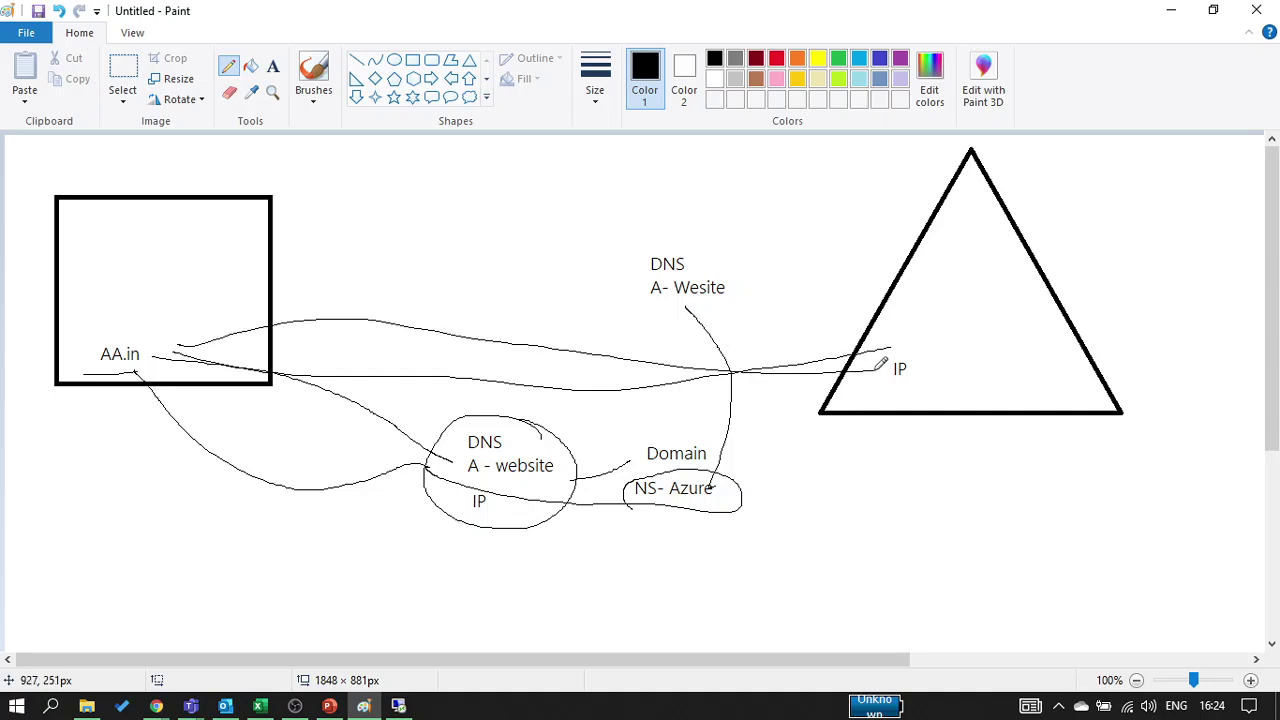
{"action": "mouse_move", "coordinate": [190, 706]}
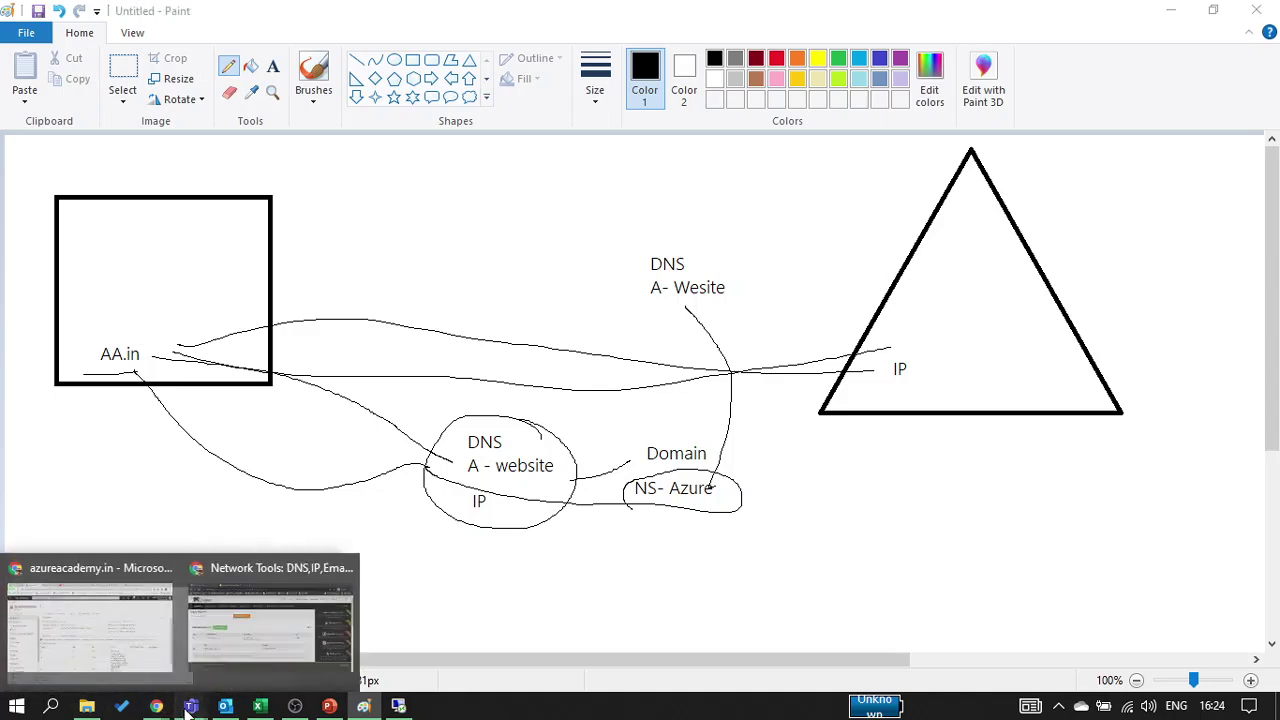
{"action": "left_click", "coordinate": [312, 606]}
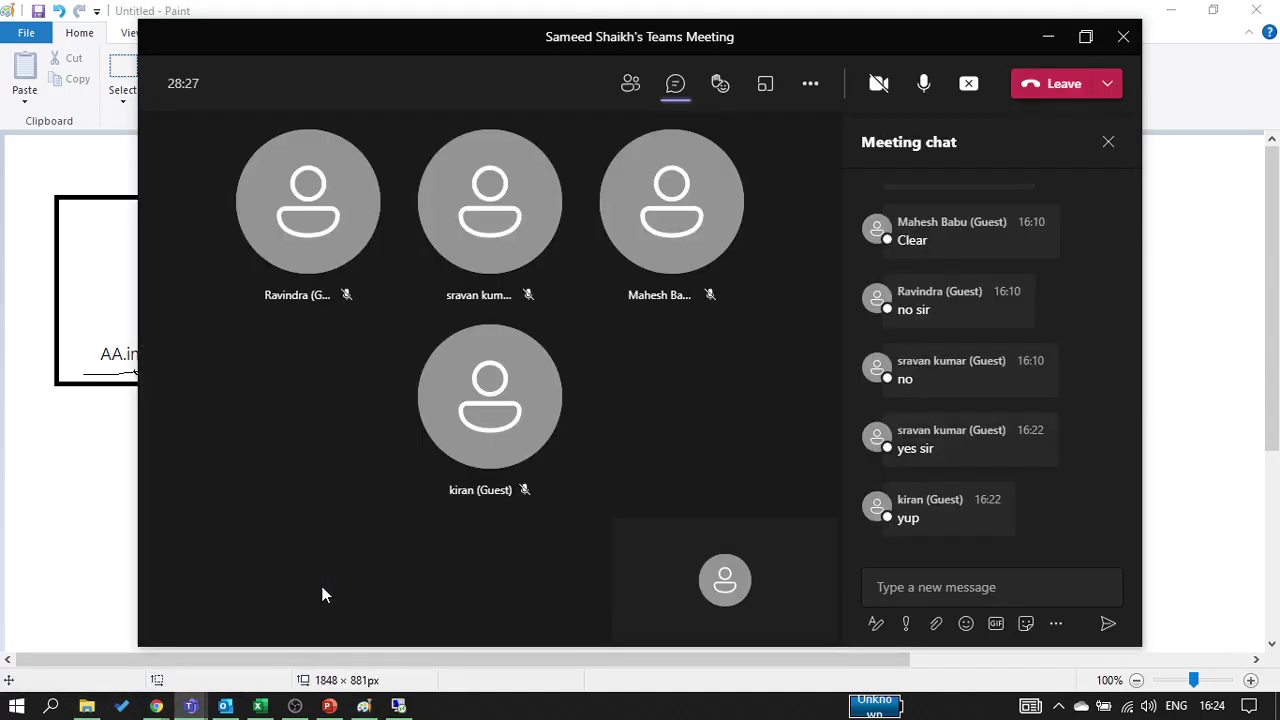
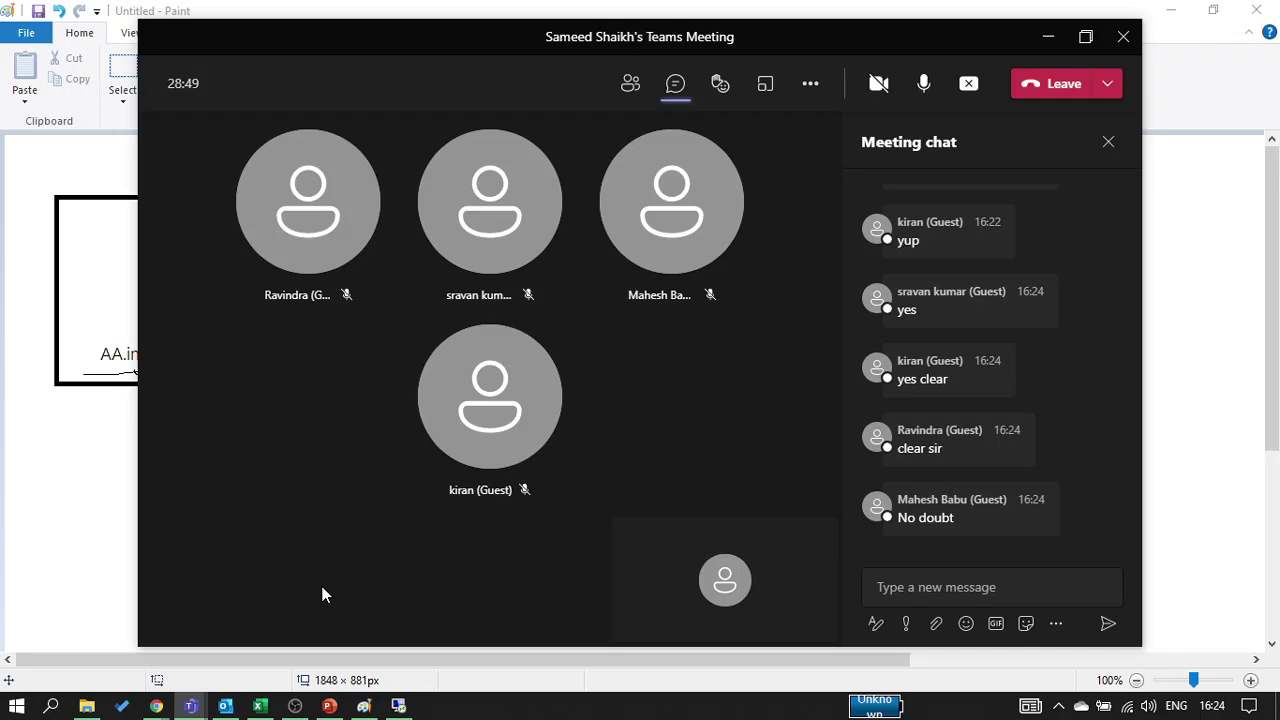
Draw a large freehand loop around the central DNS notes, then set Paint aside to show the MxToolbox lookup
{"action": "left_click", "coordinate": [1049, 36]}
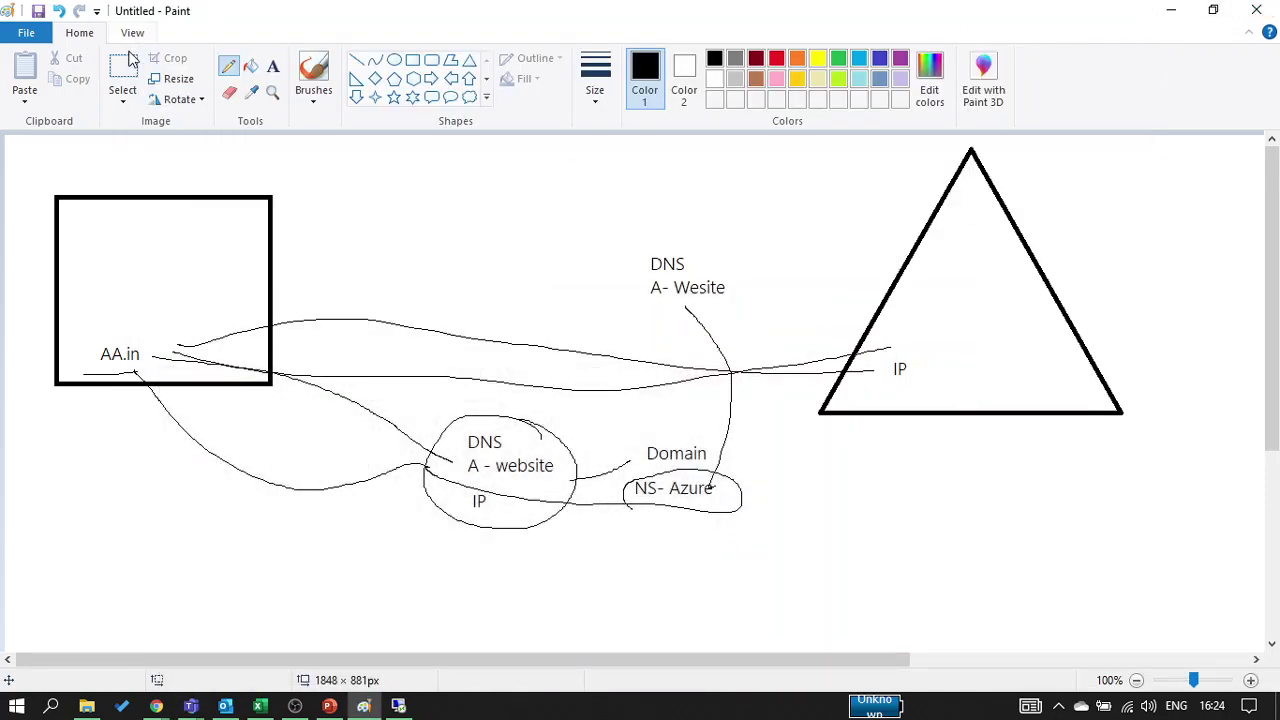
{"action": "mouse_move", "coordinate": [648, 216]}
{"action": "left_mouse_down"}
{"action": "mouse_move", "coordinate": [382, 318]}
{"action": "mouse_move", "coordinate": [315, 428]}
{"action": "mouse_move", "coordinate": [668, 562]}
{"action": "mouse_move", "coordinate": [692, 548]}
{"action": "mouse_move", "coordinate": [750, 303]}
{"action": "mouse_move", "coordinate": [650, 219]}
{"action": "left_mouse_up"}
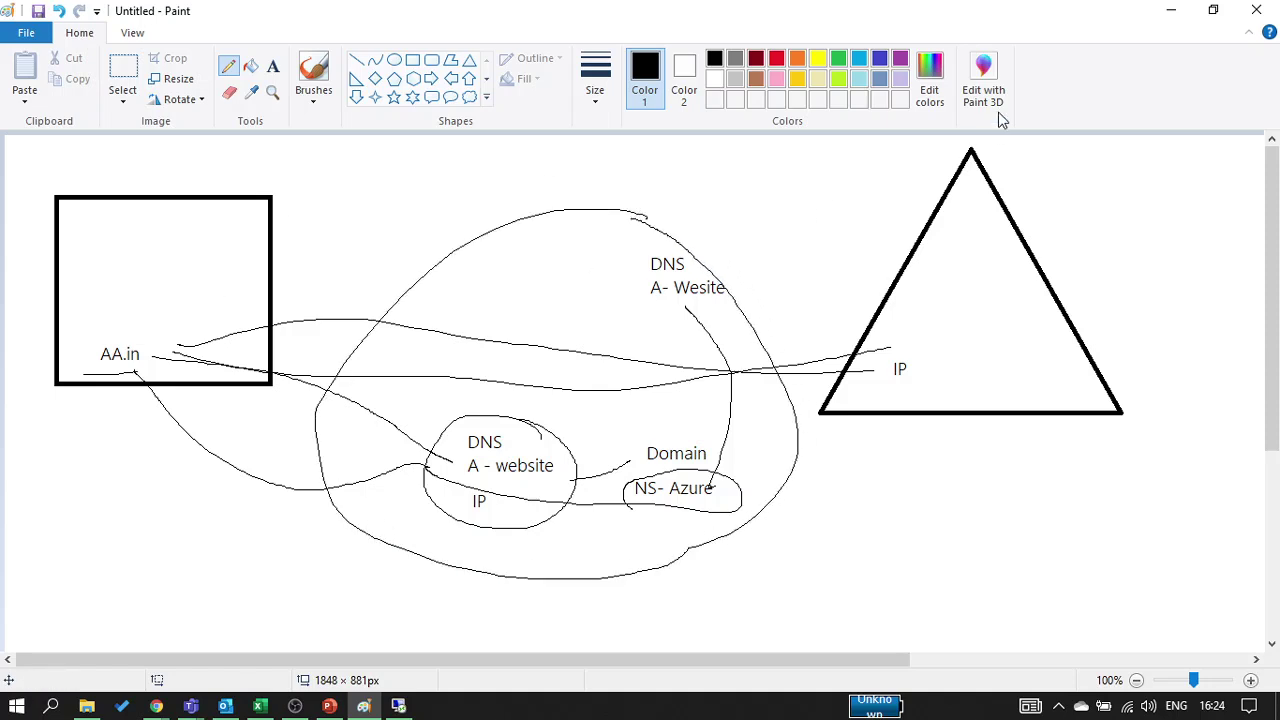
{"action": "left_click", "coordinate": [1171, 10]}
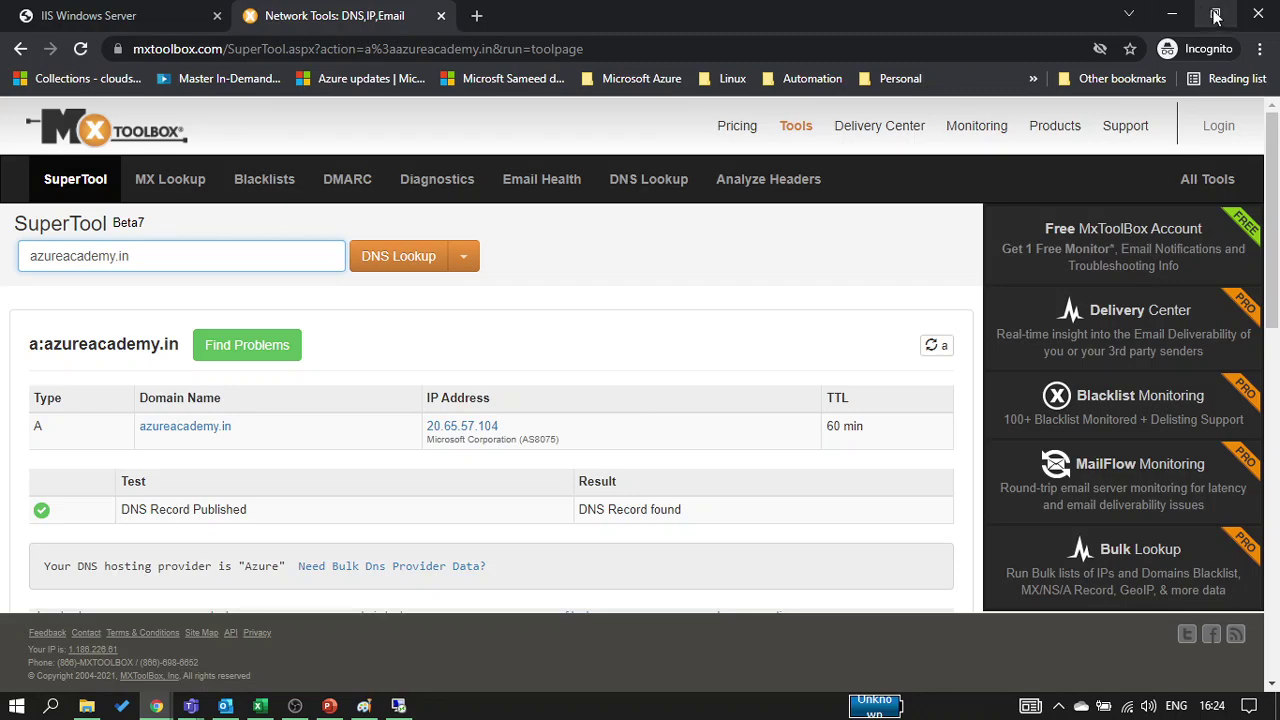
Open the empty Private DNS zones list via a 'DNS z' portal search, then return to Paint
{"action": "left_click", "coordinate": [1174, 17]}
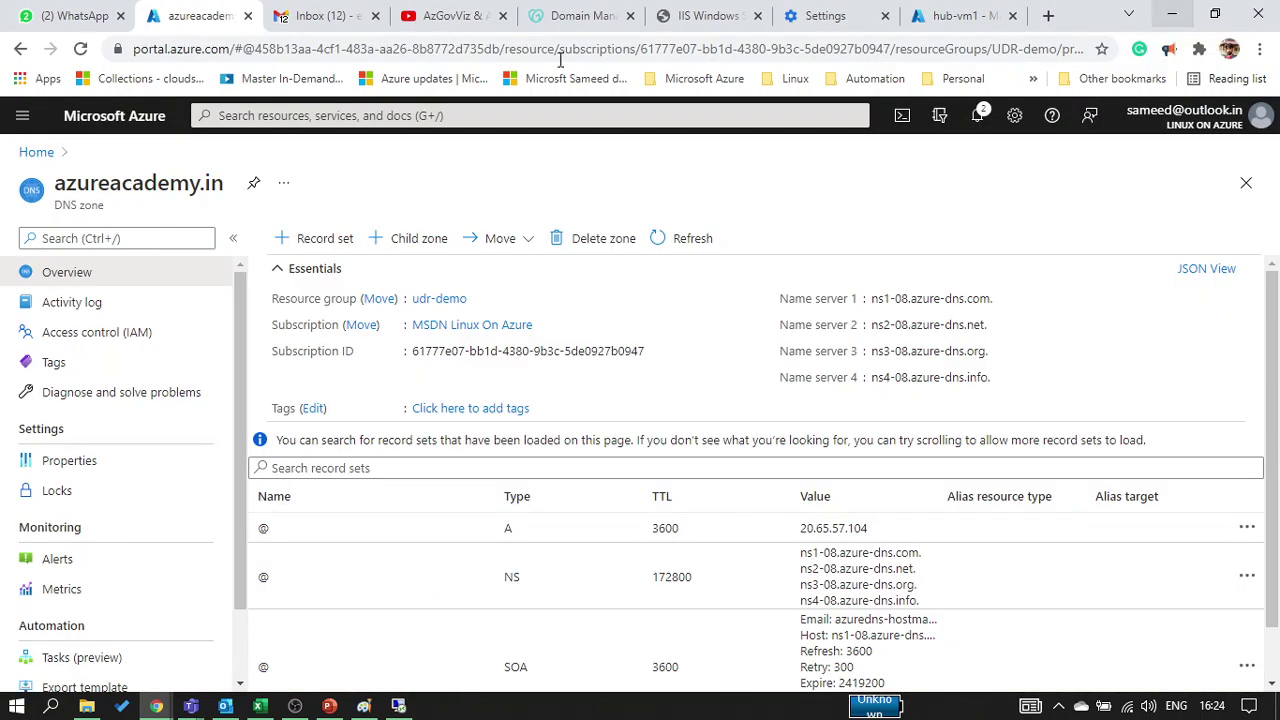
{"action": "triple_click", "coordinate": [91, 206]}
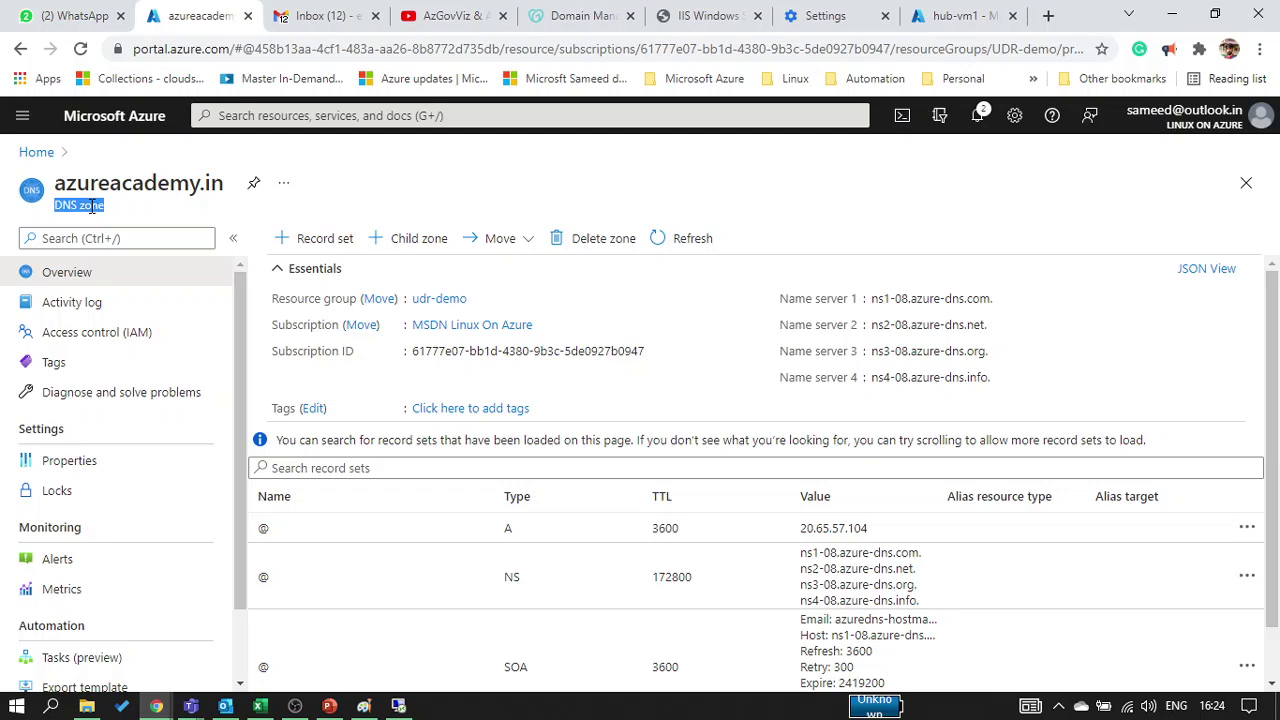
{"action": "left_click", "coordinate": [275, 116]}
{"action": "type", "text": "D"}
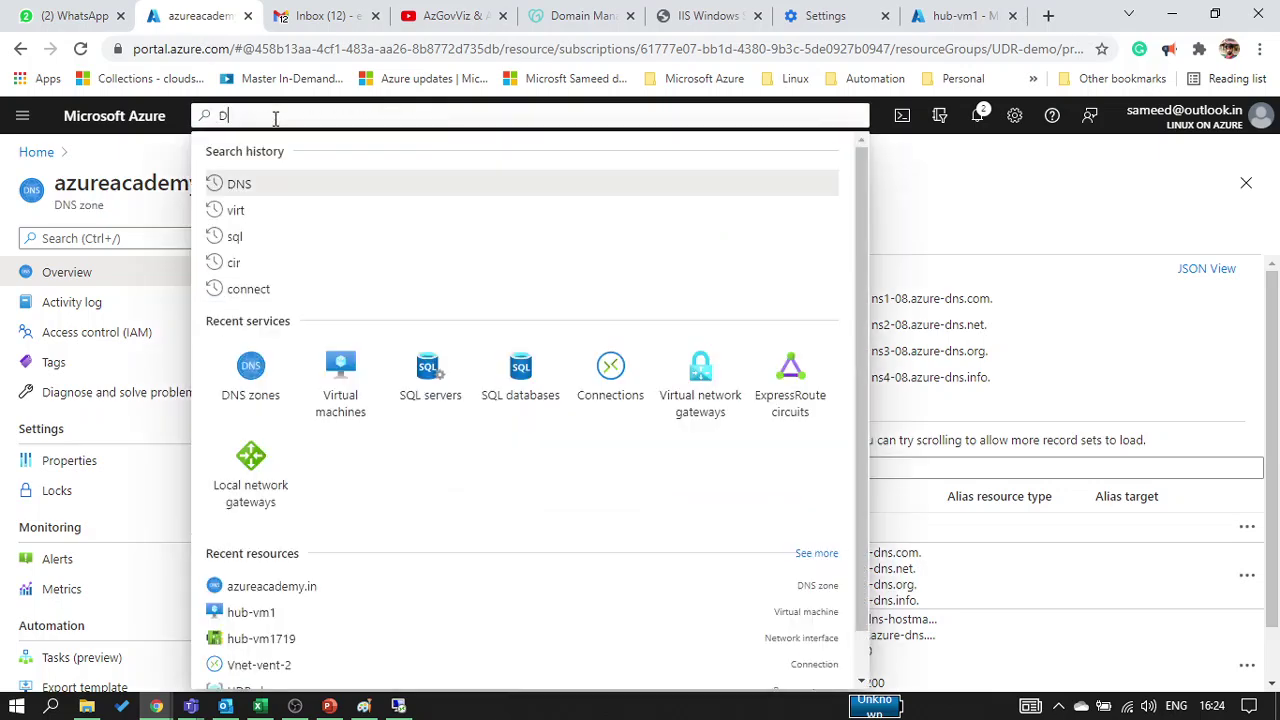
{"action": "type", "text": "NS z"}
{"action": "left_click", "coordinate": [271, 216]}
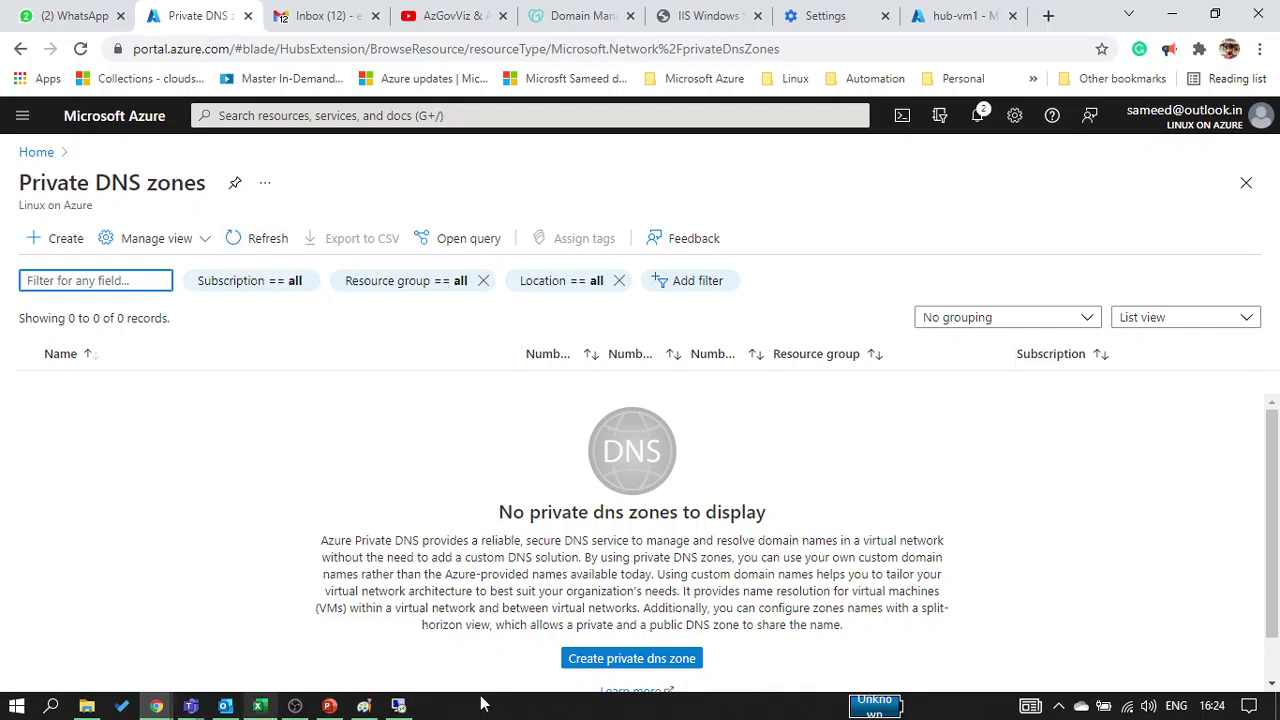
{"action": "left_click", "coordinate": [363, 706]}
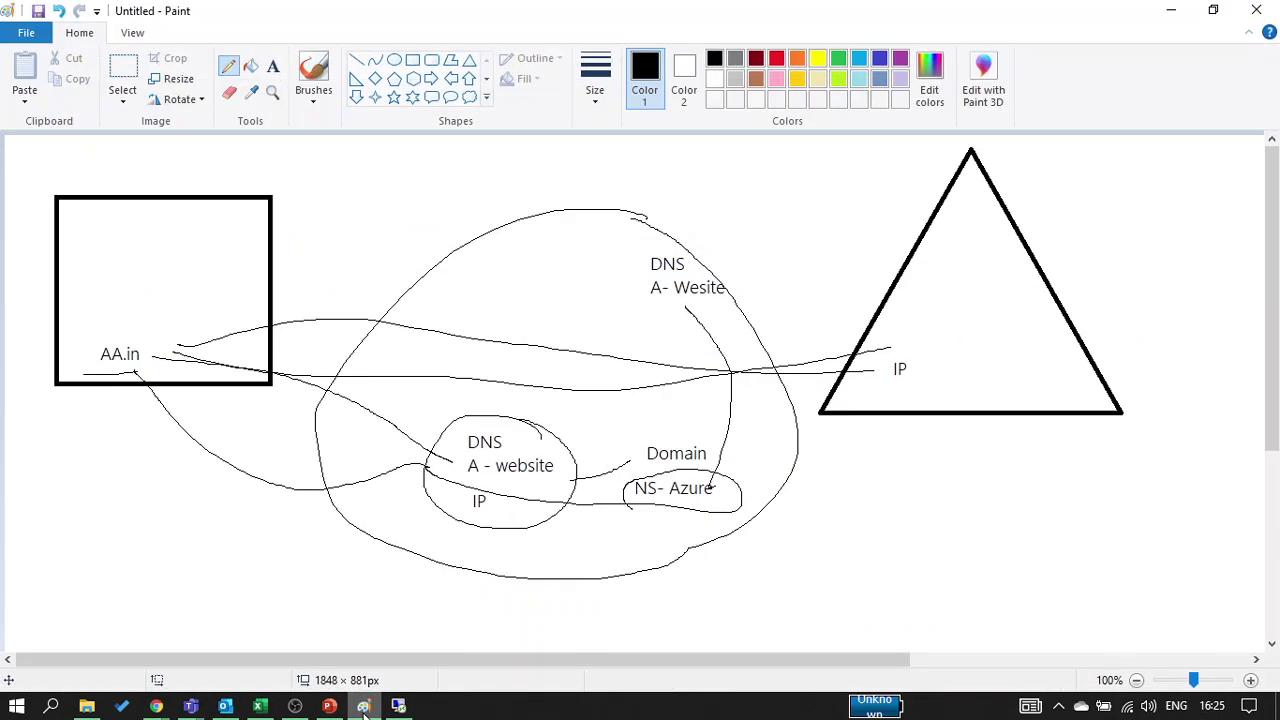
Start a fresh unsaved image and write 'NAme vs IP', 'Webite A' and 'mail mx' near the top
{"action": "key", "text": "ctrl+n"}
{"action": "key", "text": "Tab"}
{"action": "key", "text": "Return"}
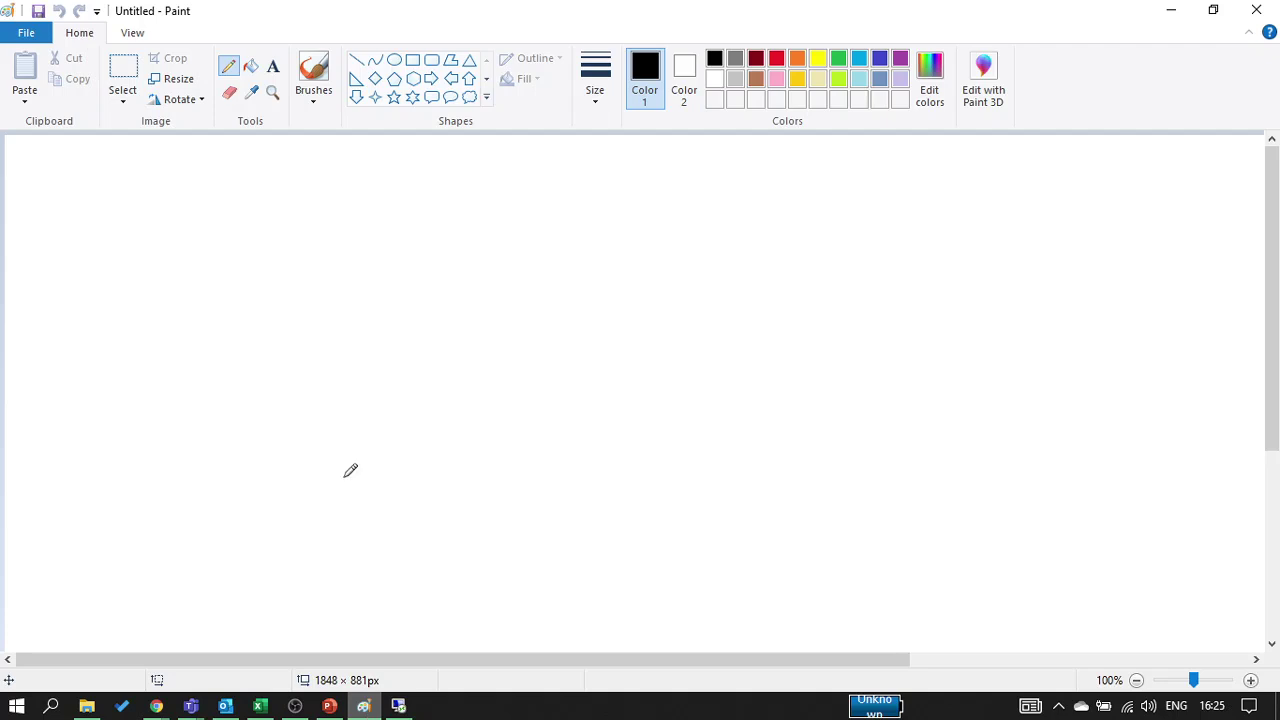
{"action": "left_click", "coordinate": [272, 66]}
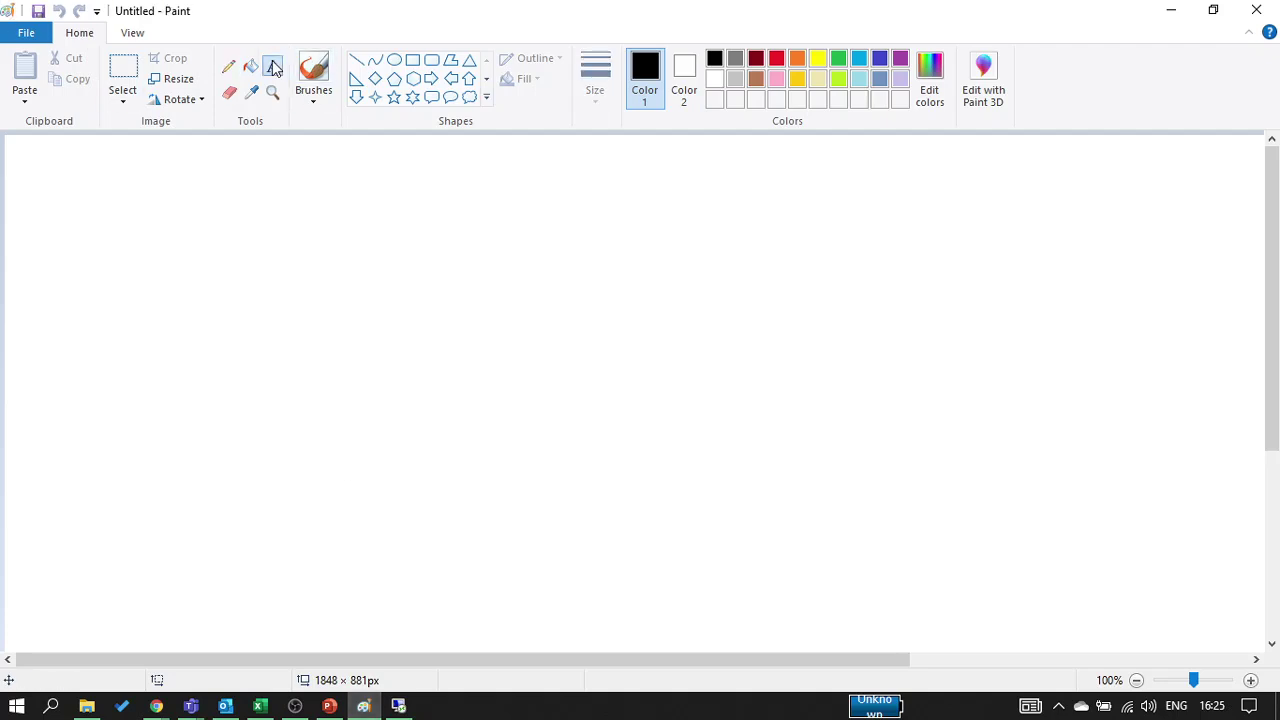
{"action": "left_click", "coordinate": [458, 205]}
{"action": "type", "text": "NAme vs"}
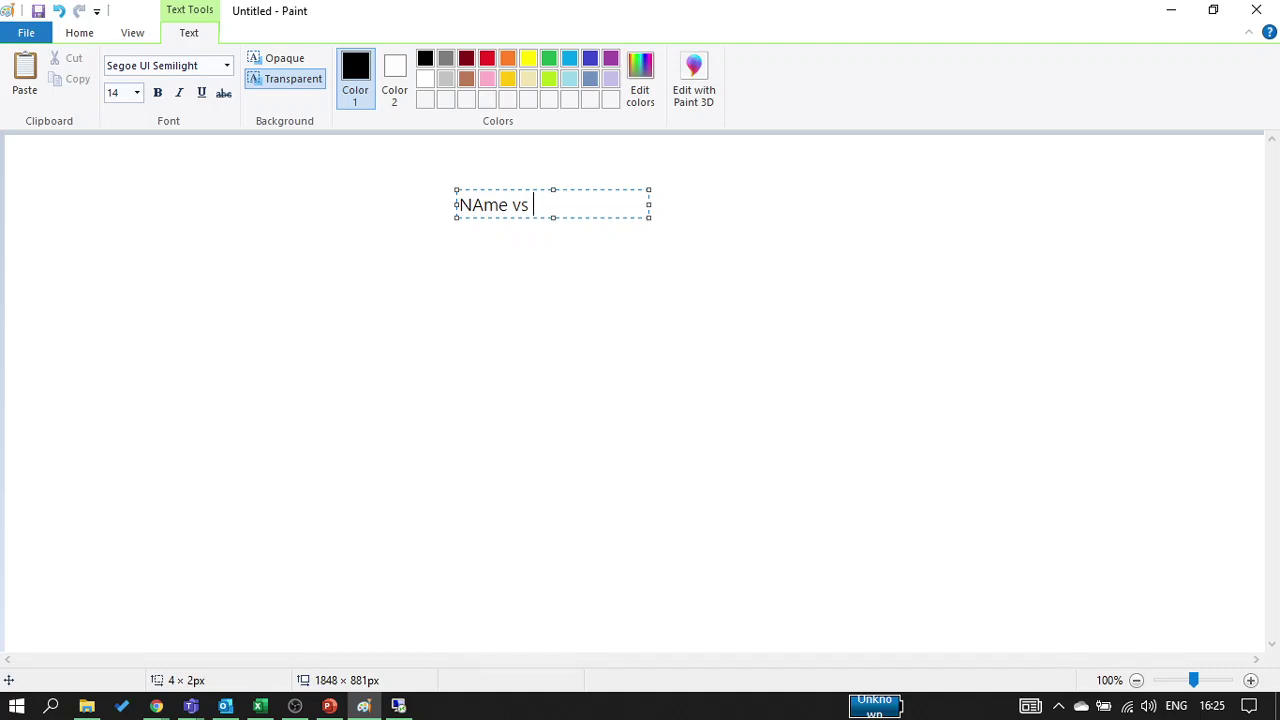
{"action": "type", "text": " IP"}
{"action": "key", "text": "Return"}
{"action": "key", "text": "Return"}
{"action": "type", "text": "Webi"}
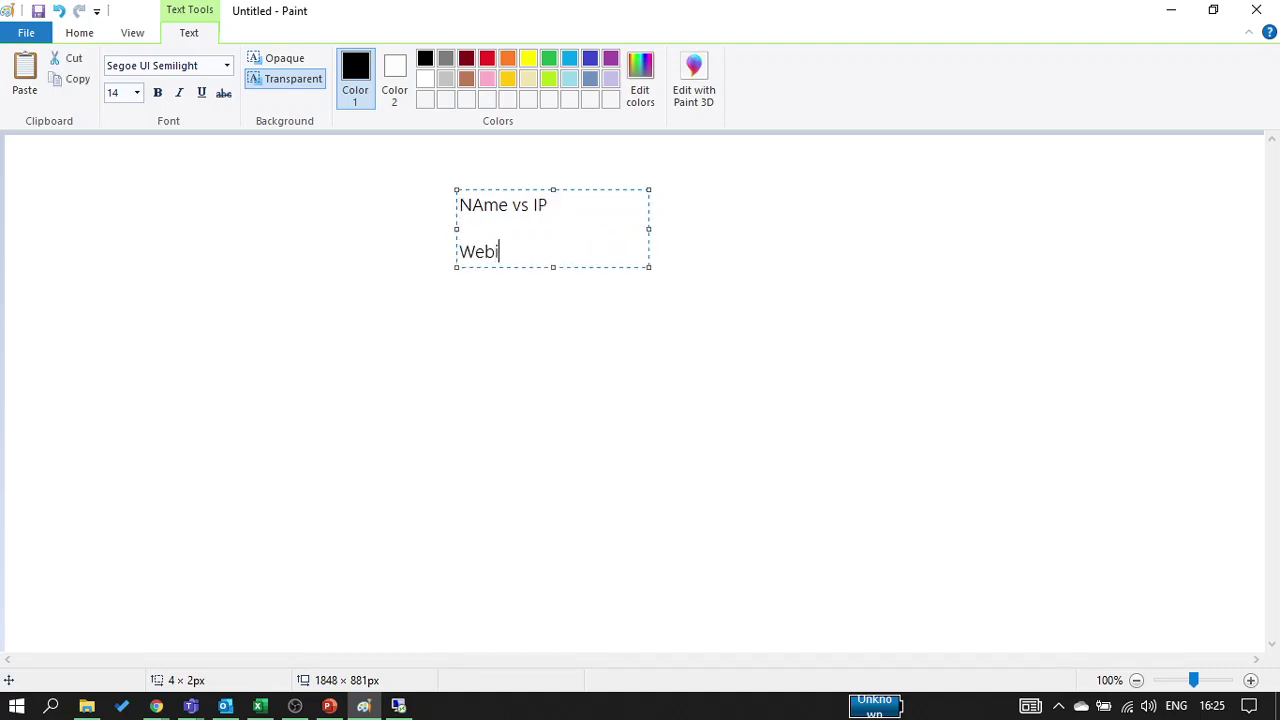
{"action": "type", "text": "te A"}
{"action": "key", "text": "Return"}
{"action": "type", "text": "mail m"}
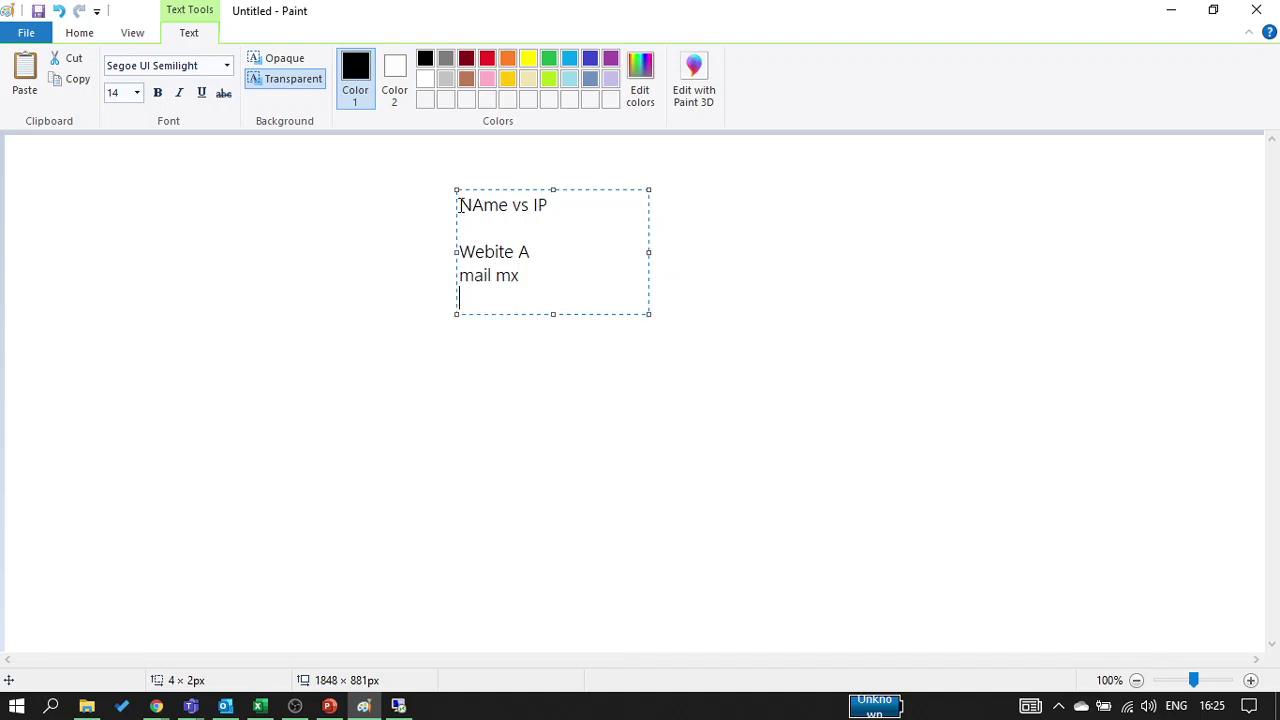
{"action": "type", "text": "x"}
{"action": "left_click", "coordinate": [389, 294]}
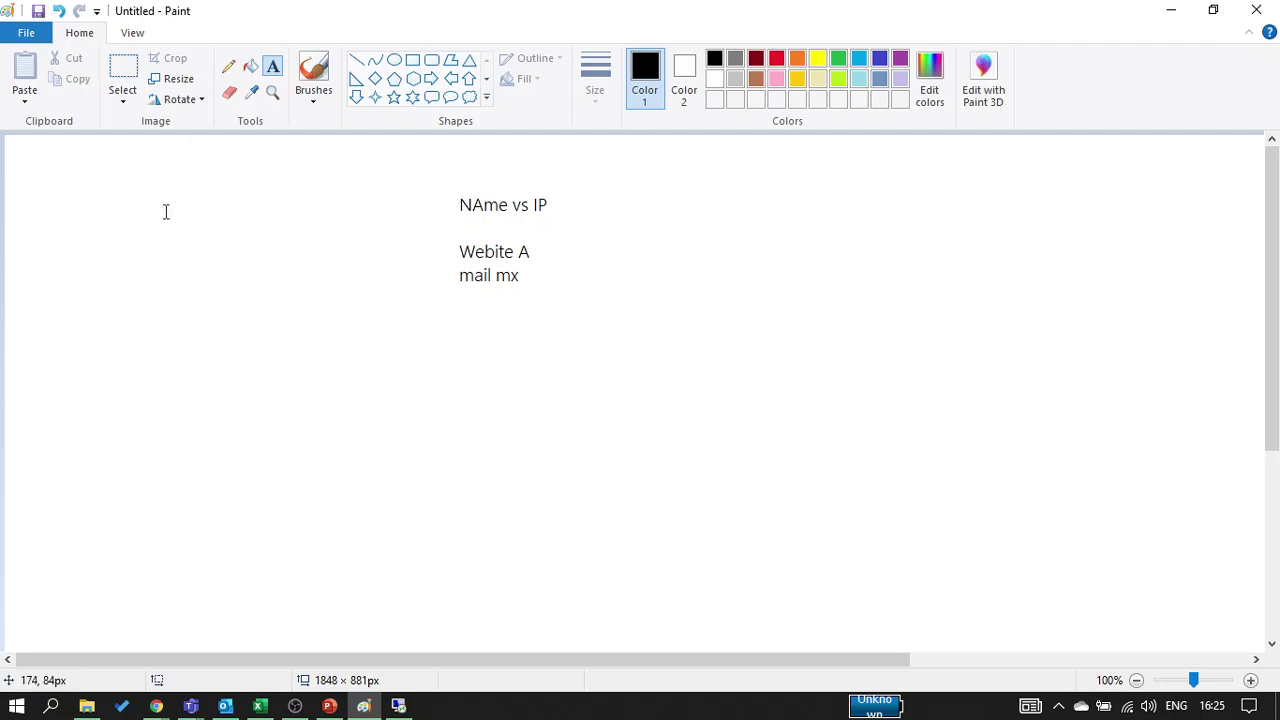
Add 'Public DNS' and 'Private DNS' column headings at the top left and top right
{"action": "left_click", "coordinate": [146, 174]}
{"action": "type", "text": "Publ"}
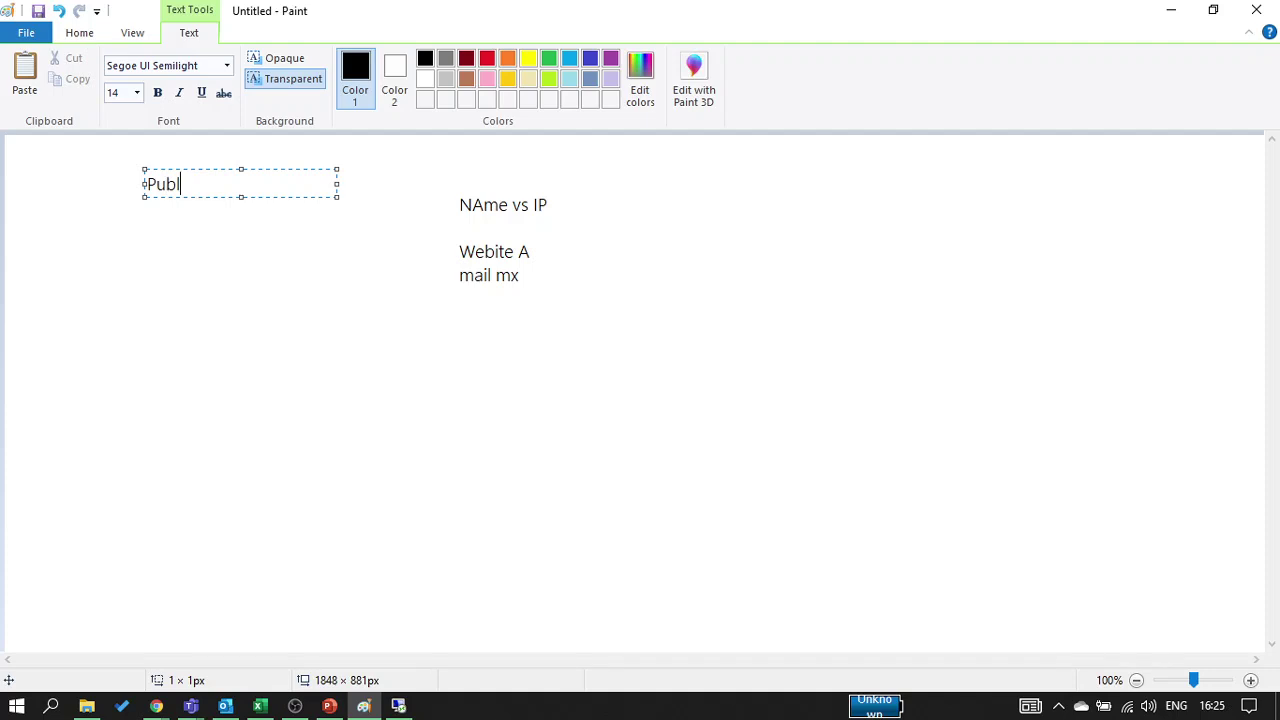
{"action": "type", "text": "ic DNS"}
{"action": "left_click", "coordinate": [808, 180]}
{"action": "left_click", "coordinate": [808, 180]}
{"action": "type", "text": "P"}
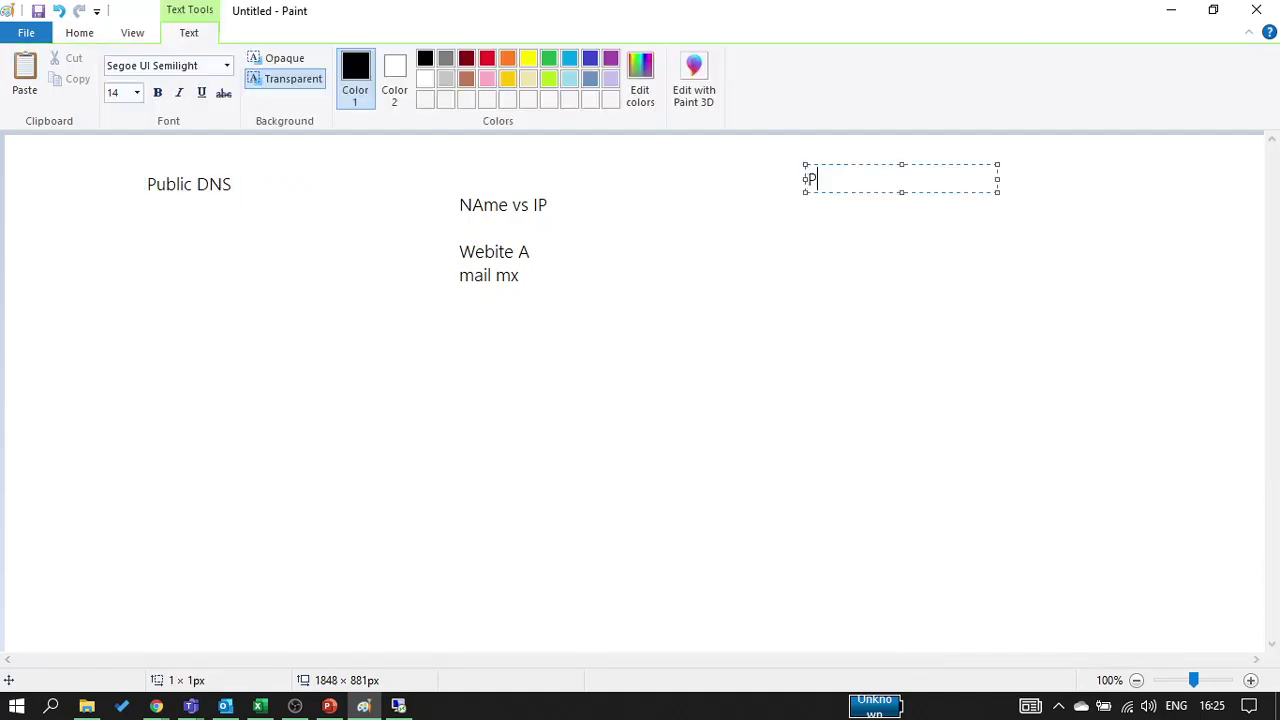
{"action": "type", "text": "rivate DNS"}
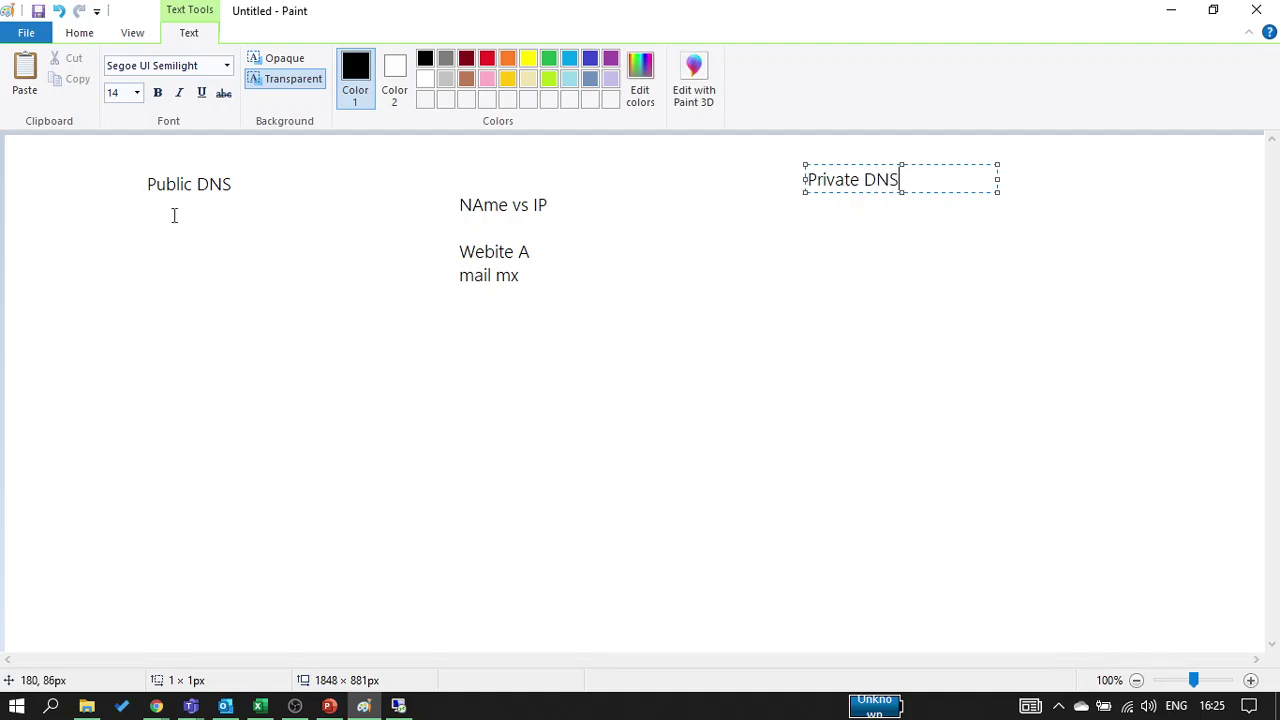
{"action": "left_click", "coordinate": [136, 222]}
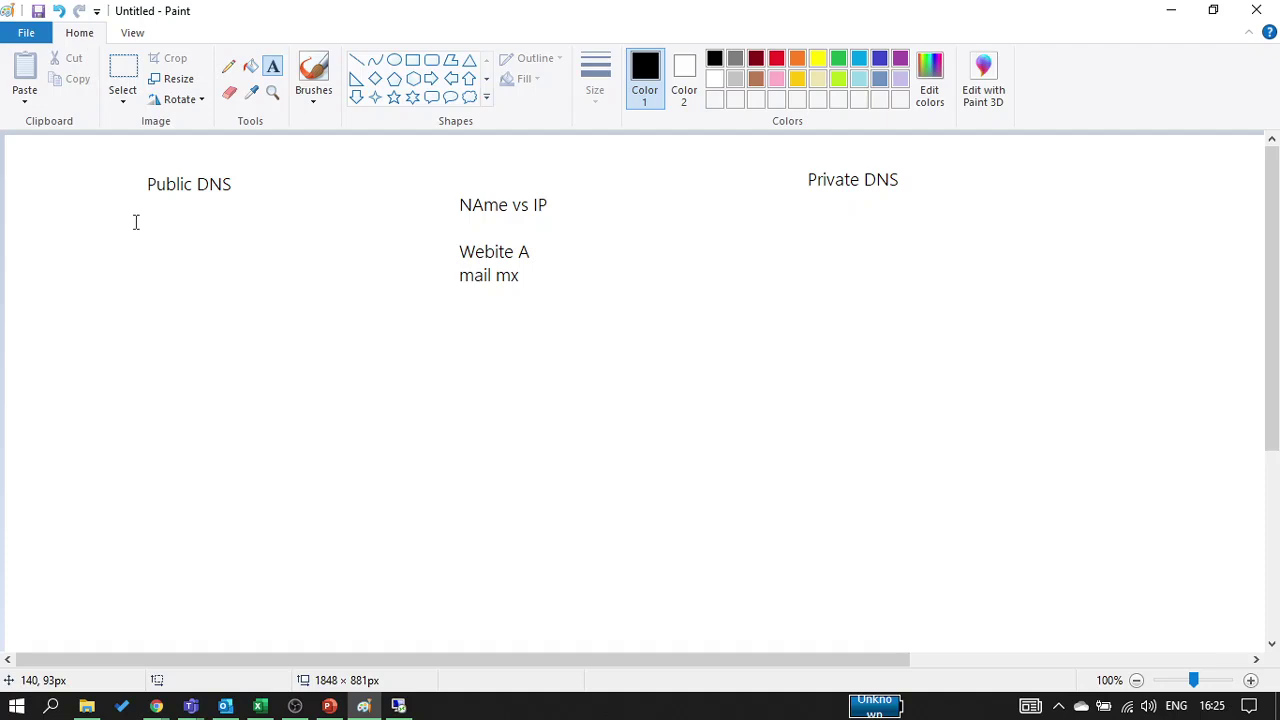
Note 'Registra' under Public DNS and 'No varificttion' under Private DNS
{"action": "left_click", "coordinate": [136, 222]}
{"action": "type", "text": "Reg"}
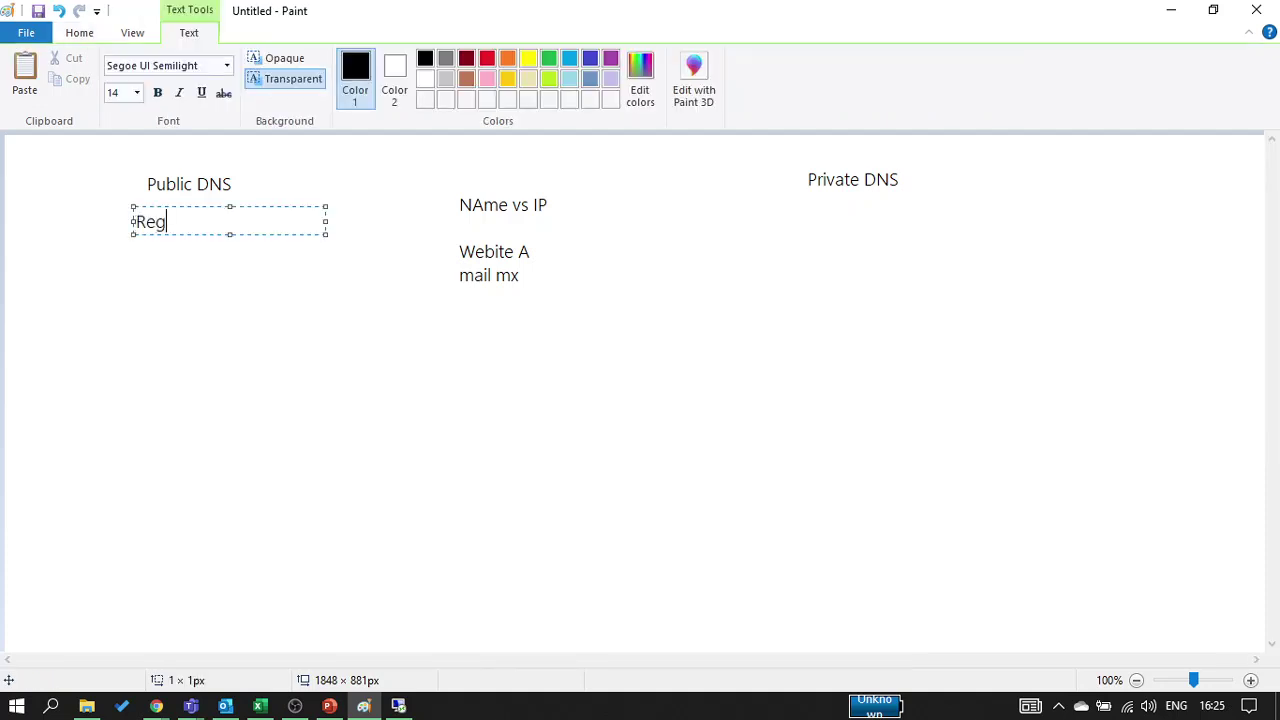
{"action": "type", "text": "istrar"}
{"action": "left_click", "coordinate": [794, 229]}
{"action": "left_click", "coordinate": [794, 228]}
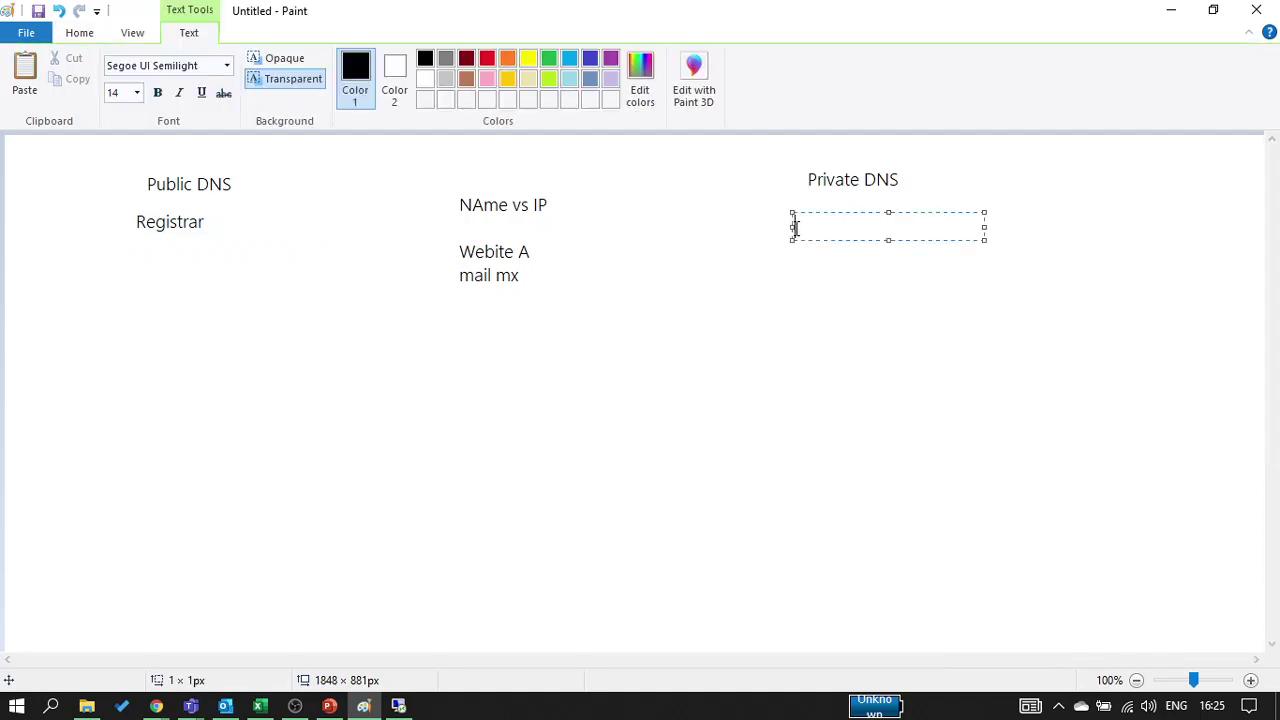
{"action": "type", "text": "N"}
{"action": "type", "text": "o varificttion"}
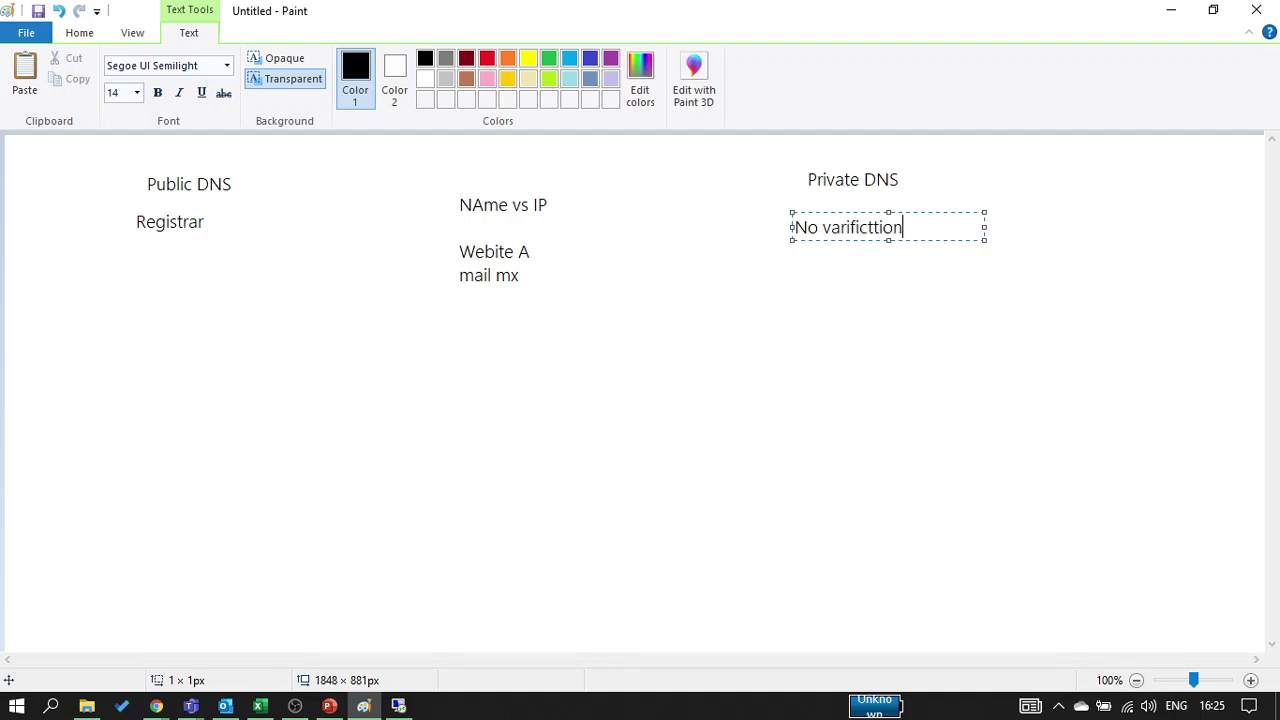
{"action": "left_click", "coordinate": [253, 393]}
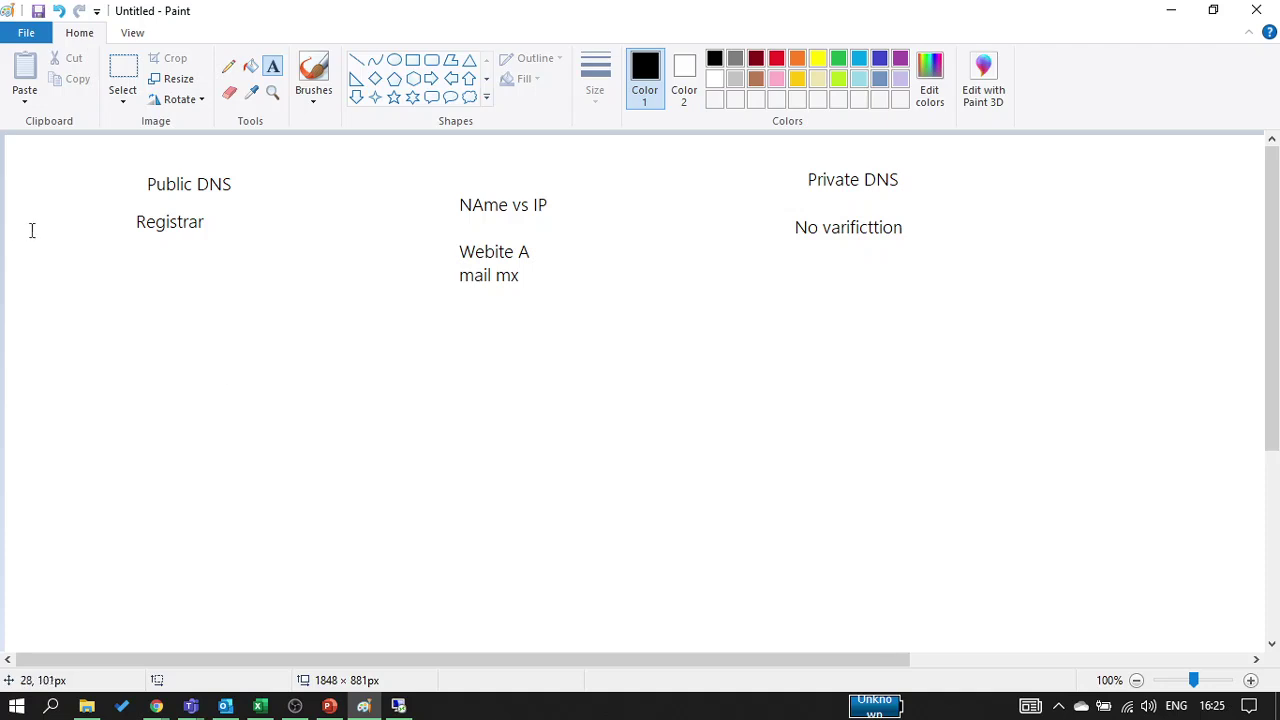
Add 'globally' below Registrar and 'only Vnet' below No varificttion
{"action": "left_click", "coordinate": [69, 262]}
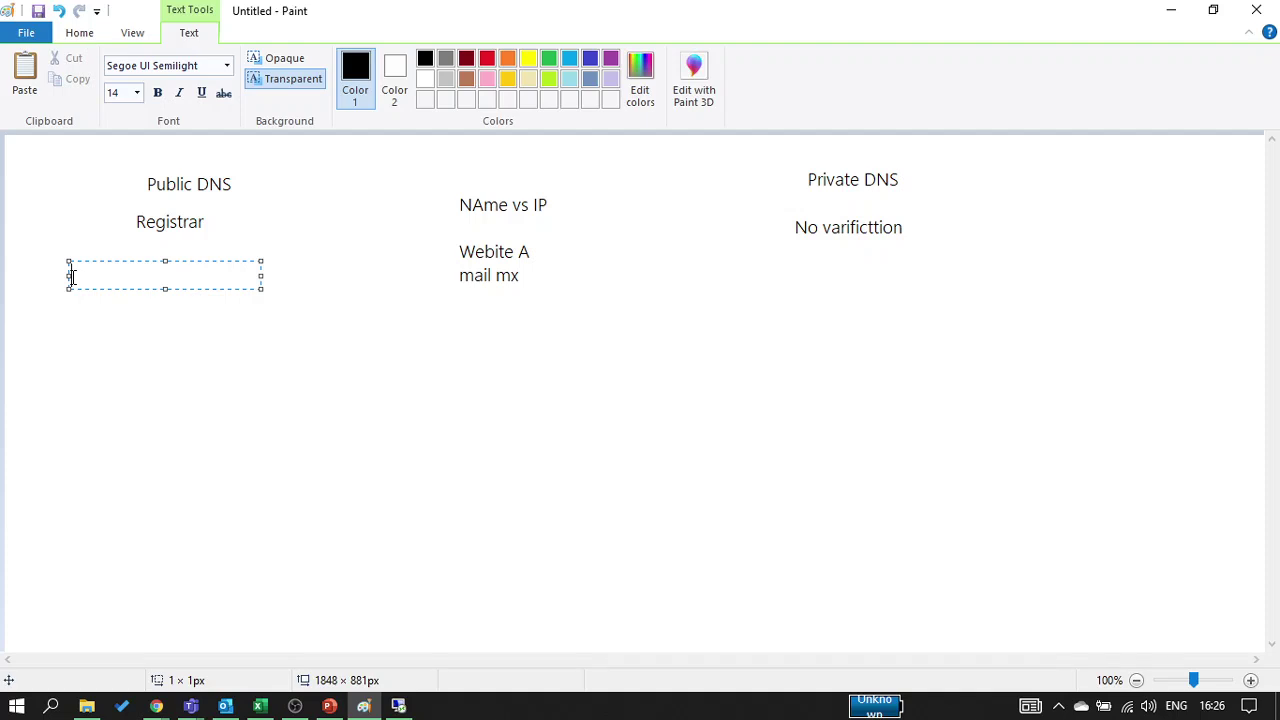
{"action": "type", "text": "globally"}
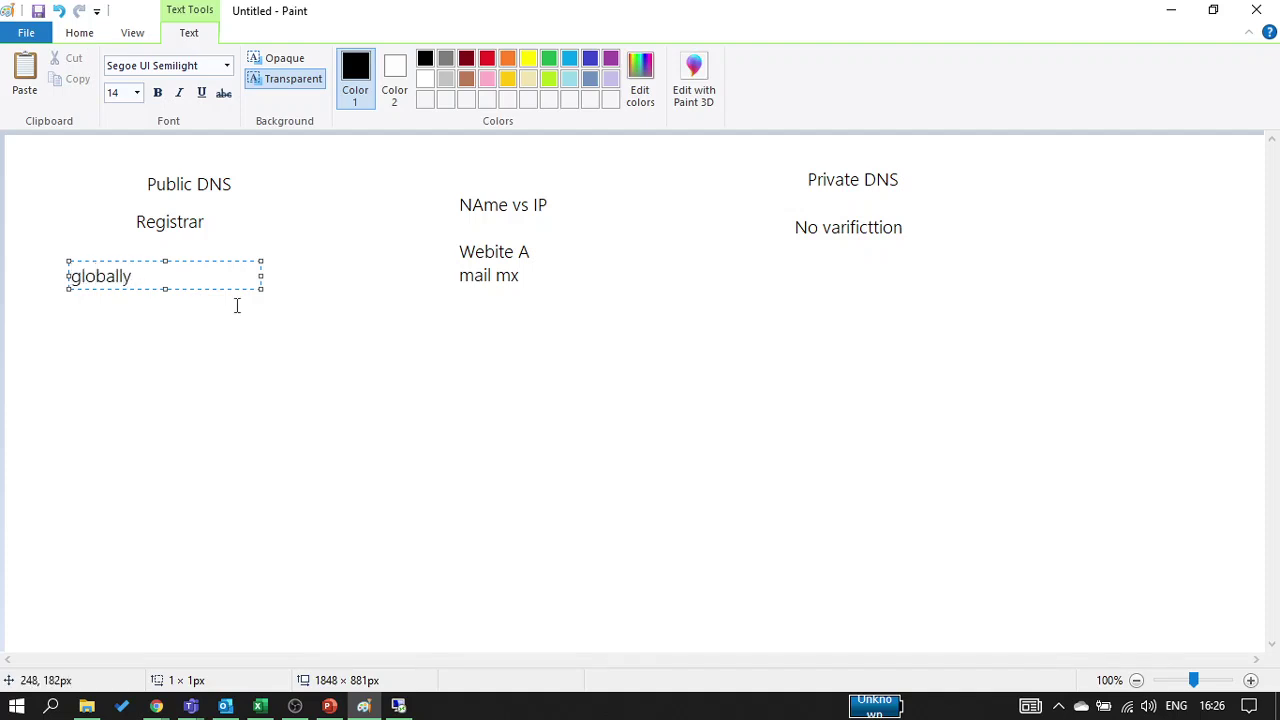
{"action": "left_click", "coordinate": [800, 259]}
{"action": "left_click", "coordinate": [799, 259]}
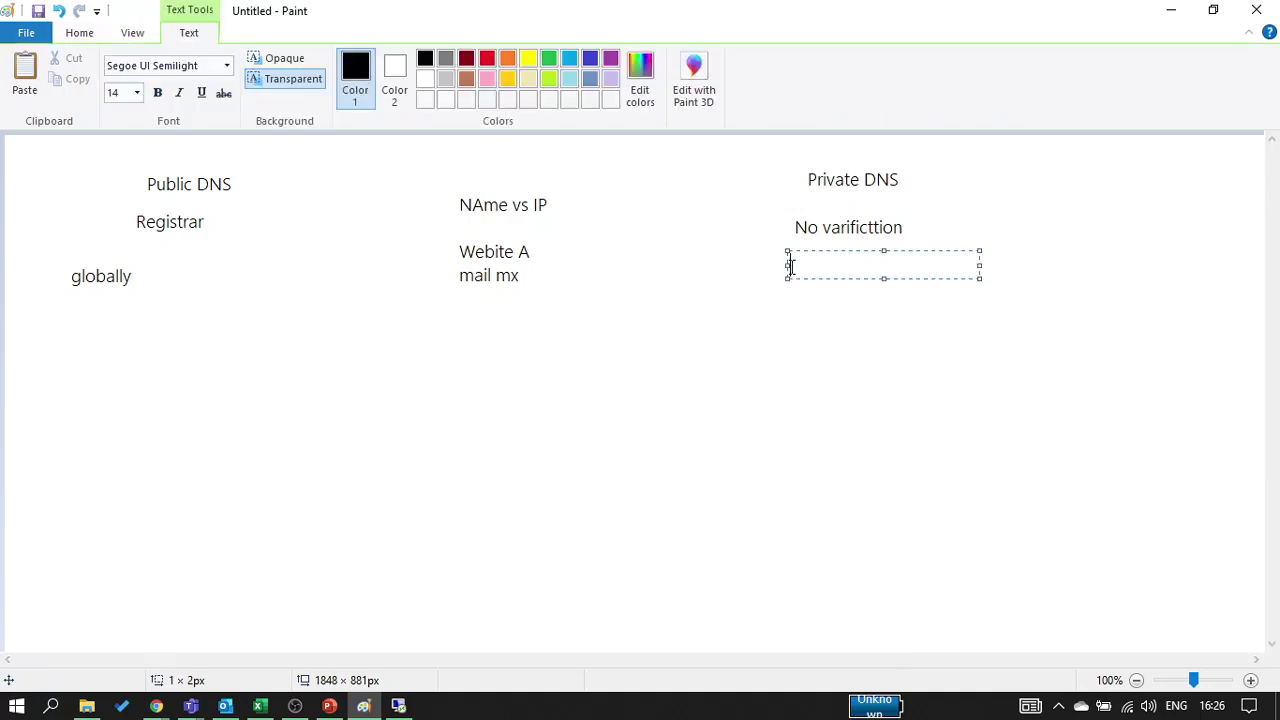
{"action": "type", "text": "only Vnet"}
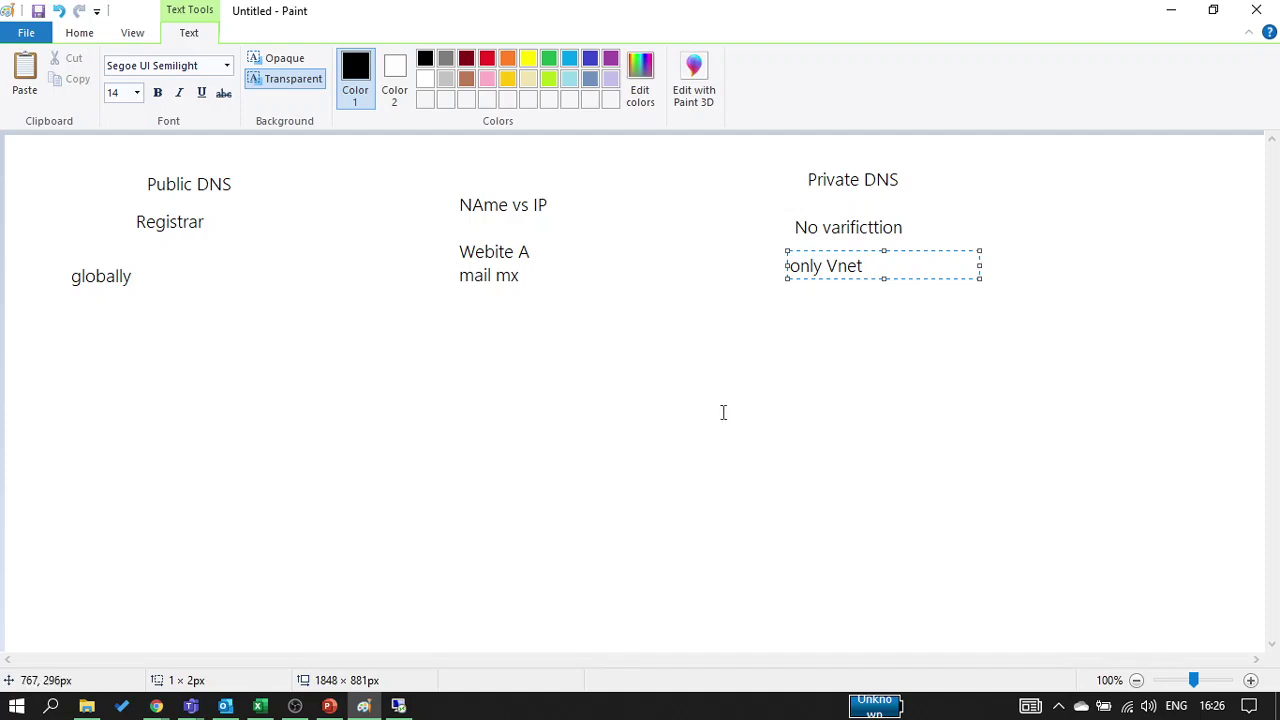
{"action": "left_click", "coordinate": [734, 479]}
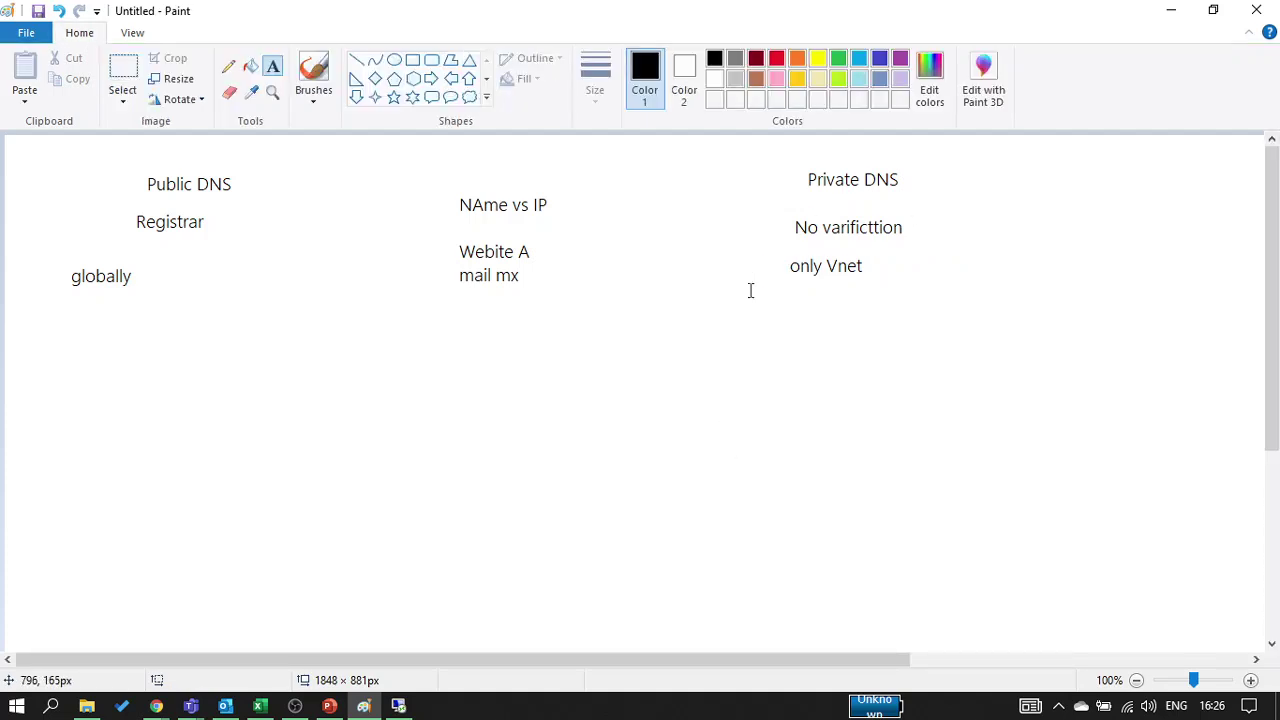
{"action": "left_click", "coordinate": [225, 70]}
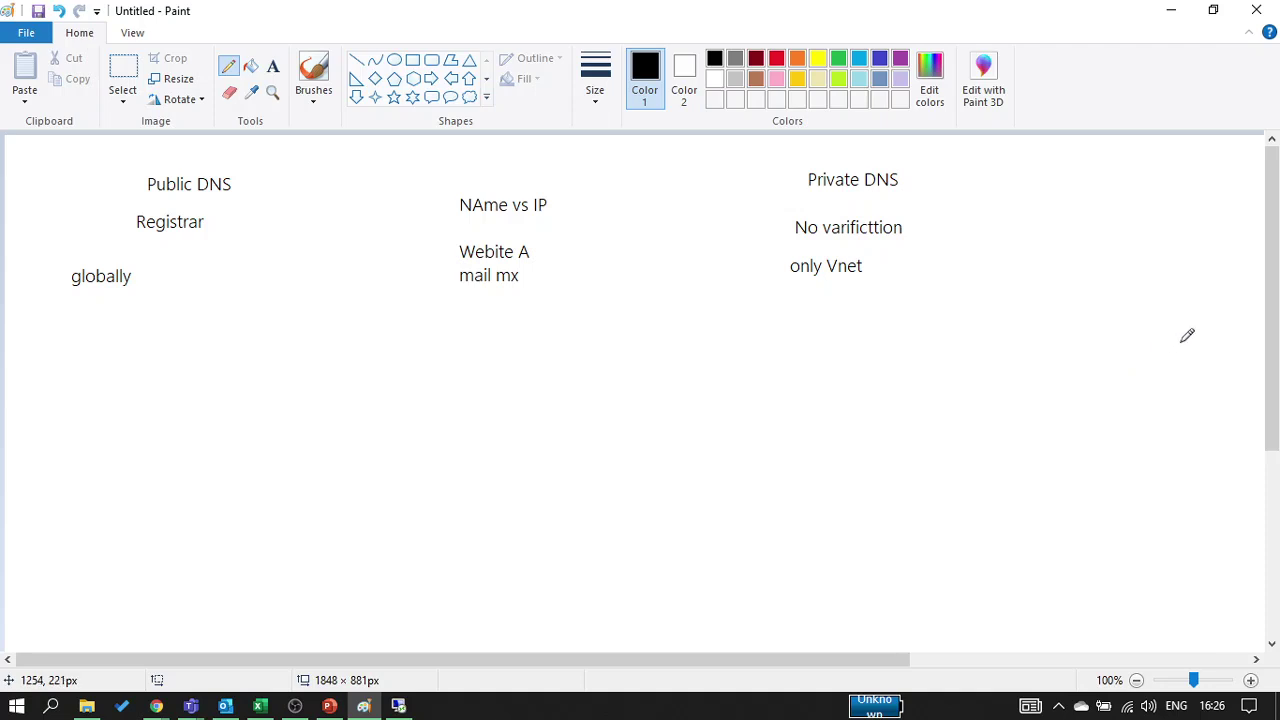
Pencil a large box with two small inner boxes, a circle arrowing into it, and another box below
{"action": "mouse_move", "coordinate": [1181, 342]}
{"action": "left_mouse_down"}
{"action": "mouse_move", "coordinate": [877, 349]}
{"action": "mouse_move", "coordinate": [846, 452]}
{"action": "mouse_move", "coordinate": [1132, 470]}
{"action": "mouse_move", "coordinate": [1187, 386]}
{"action": "mouse_move", "coordinate": [1171, 340]}
{"action": "left_mouse_up"}
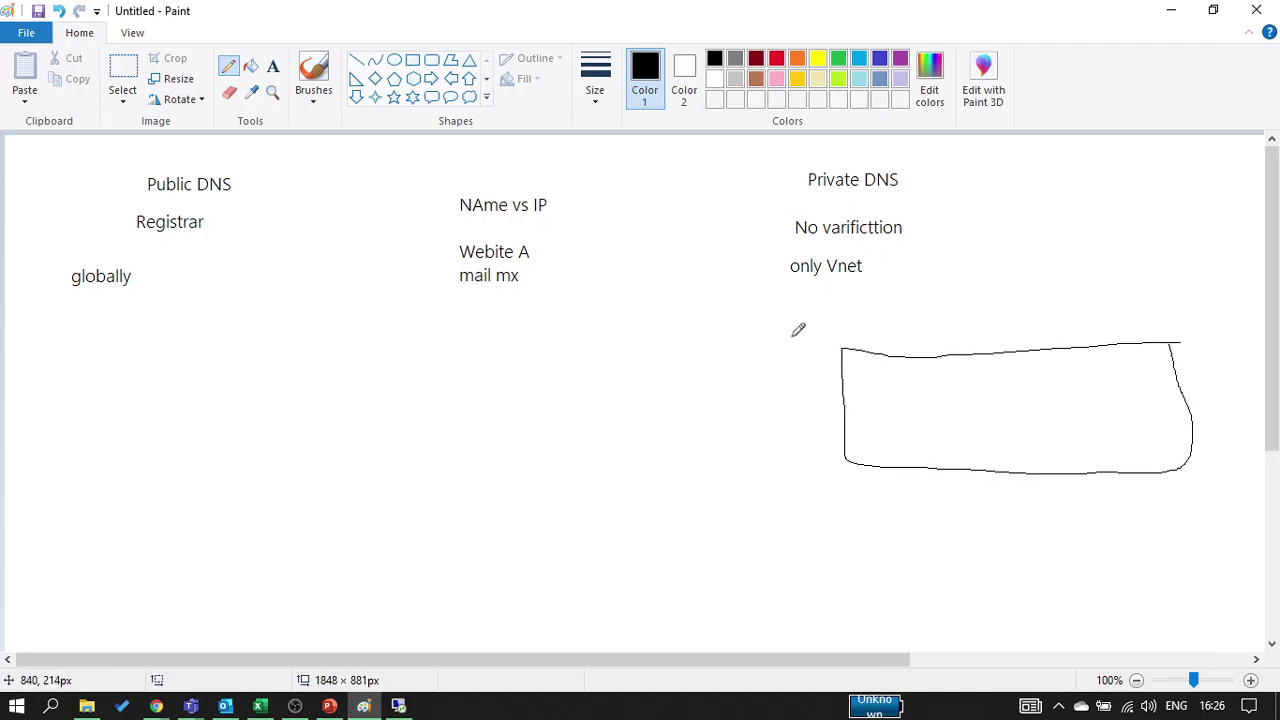
{"action": "mouse_move", "coordinate": [790, 344]}
{"action": "left_mouse_down"}
{"action": "mouse_move", "coordinate": [682, 424]}
{"action": "mouse_move", "coordinate": [808, 400]}
{"action": "mouse_move", "coordinate": [765, 345]}
{"action": "mouse_move", "coordinate": [750, 351]}
{"action": "left_mouse_up"}
{"action": "mouse_move", "coordinate": [788, 408]}
{"action": "left_mouse_down"}
{"action": "mouse_move", "coordinate": [833, 376]}
{"action": "mouse_move", "coordinate": [862, 398]}
{"action": "mouse_move", "coordinate": [853, 406]}
{"action": "left_mouse_up"}
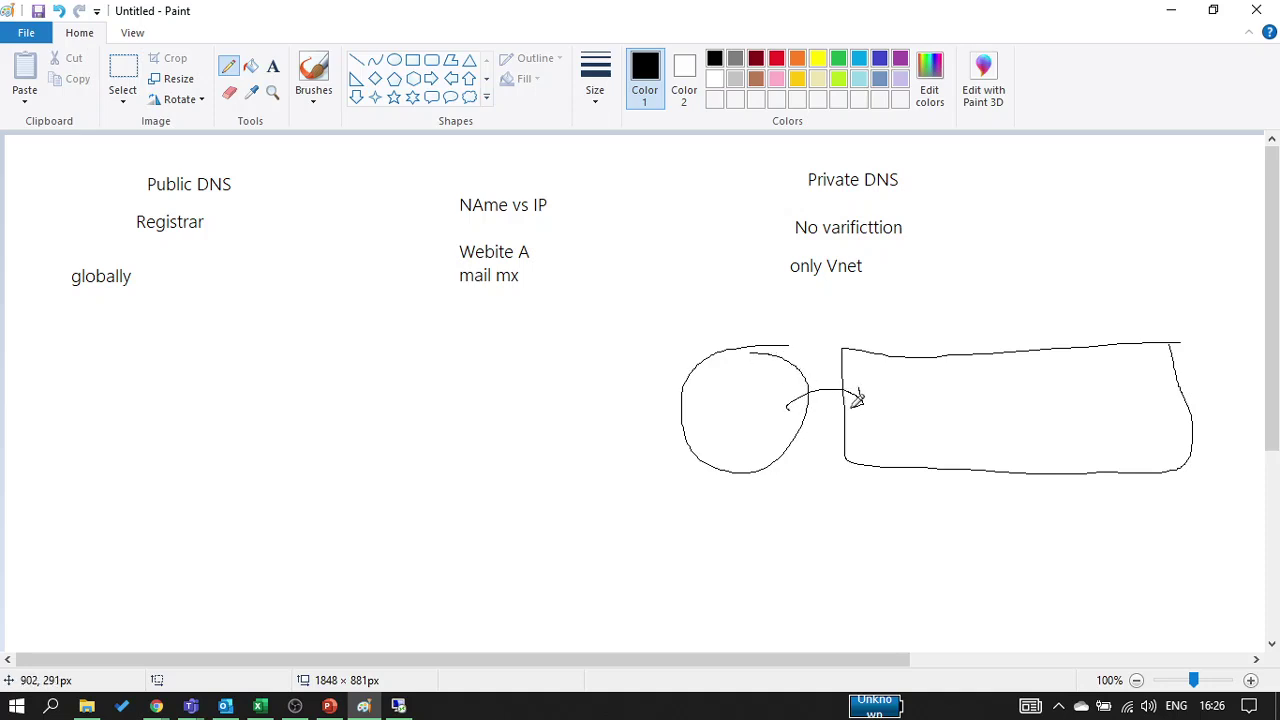
{"action": "mouse_move", "coordinate": [1120, 366]}
{"action": "left_mouse_down"}
{"action": "mouse_move", "coordinate": [1084, 362]}
{"action": "mouse_move", "coordinate": [1037, 394]}
{"action": "mouse_move", "coordinate": [1118, 422]}
{"action": "mouse_move", "coordinate": [1128, 370]}
{"action": "left_mouse_up"}
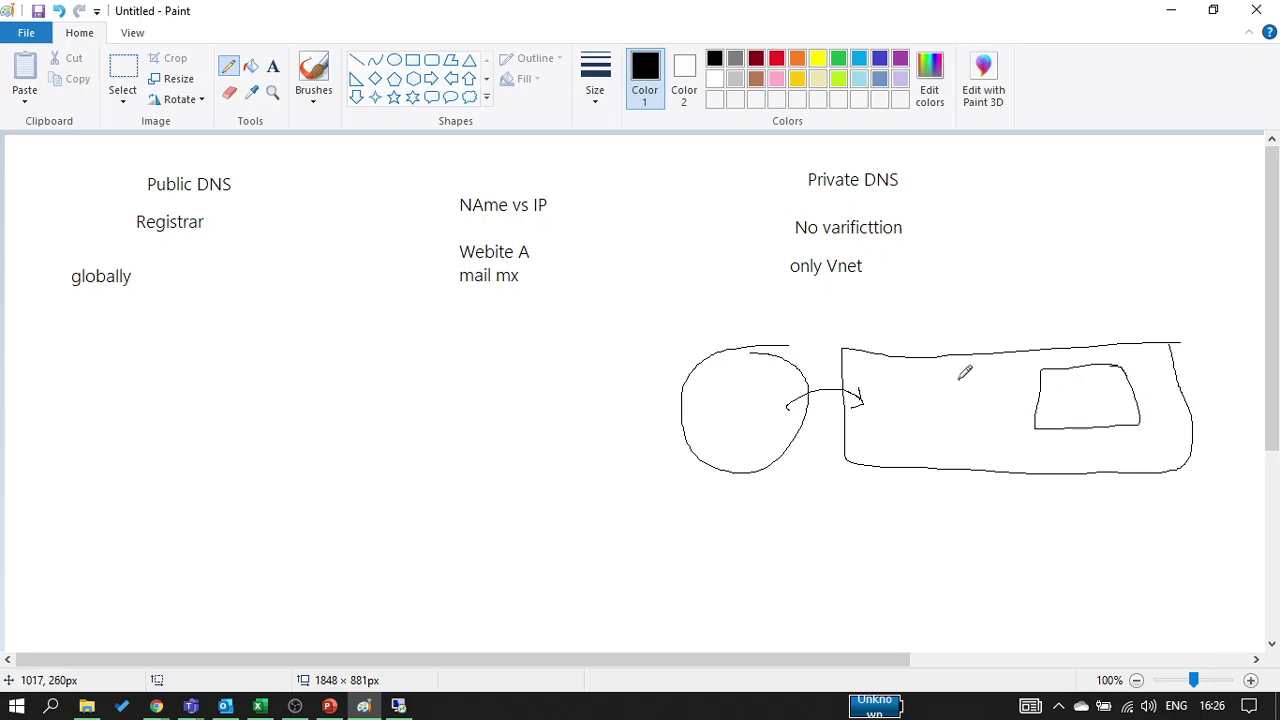
{"action": "mouse_move", "coordinate": [961, 378]}
{"action": "left_mouse_down"}
{"action": "mouse_move", "coordinate": [897, 378]}
{"action": "mouse_move", "coordinate": [902, 455]}
{"action": "mouse_move", "coordinate": [988, 456]}
{"action": "mouse_move", "coordinate": [962, 379]}
{"action": "left_mouse_up"}
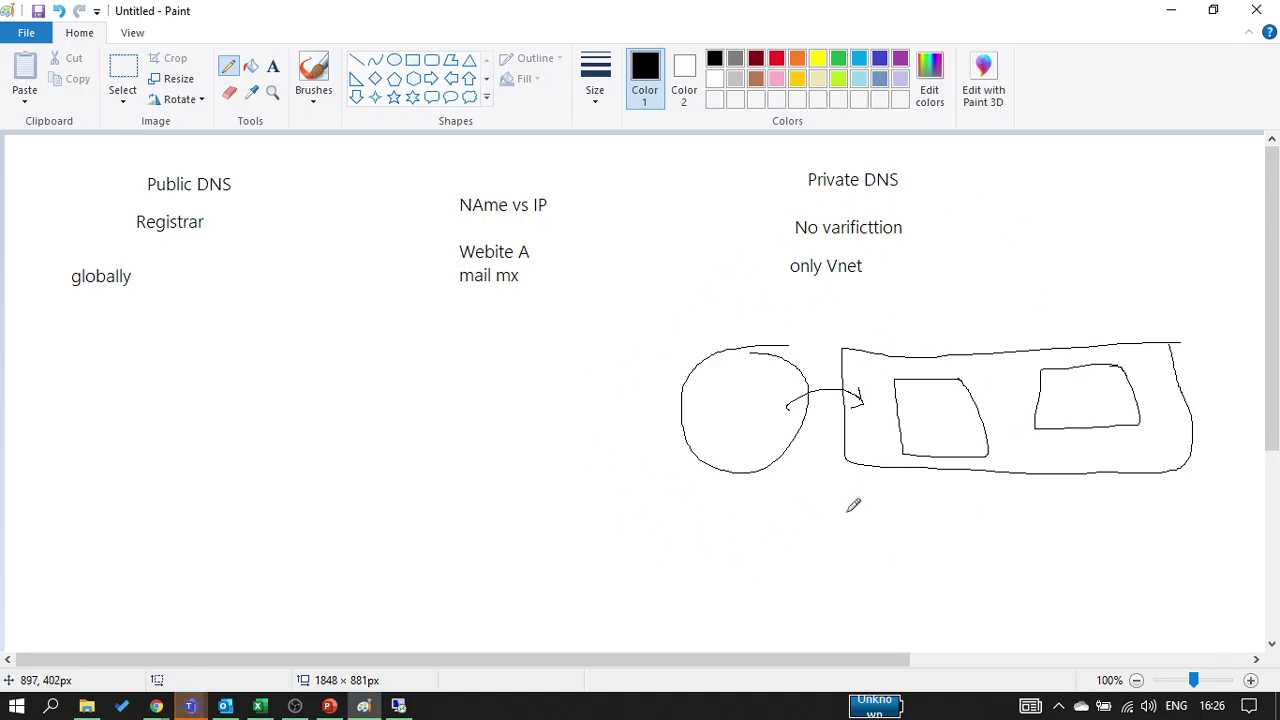
{"action": "mouse_move", "coordinate": [806, 509]}
{"action": "left_mouse_down"}
{"action": "mouse_move", "coordinate": [614, 517]}
{"action": "mouse_move", "coordinate": [546, 603]}
{"action": "mouse_move", "coordinate": [900, 620]}
{"action": "mouse_move", "coordinate": [831, 518]}
{"action": "mouse_move", "coordinate": [781, 500]}
{"action": "left_mouse_up"}
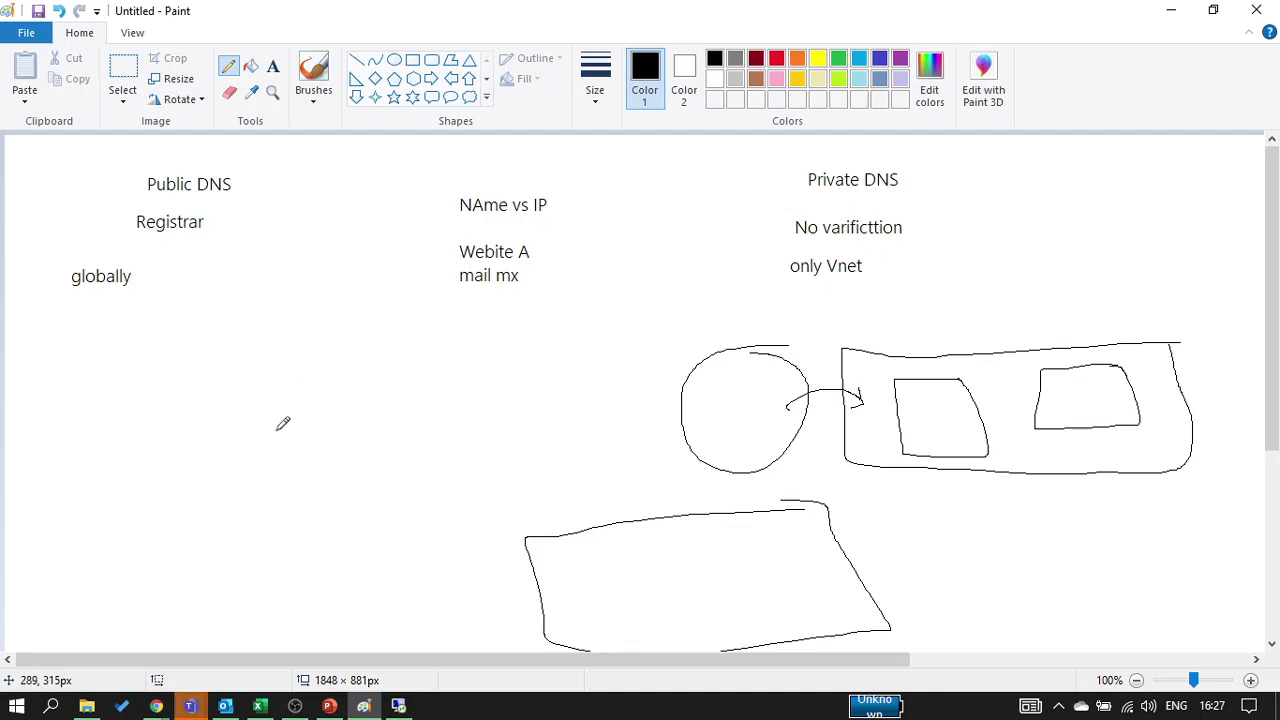
Begin a new private DNS zone under subscription MSDN Linux On Azure, resource group wso-test
{"action": "left_click", "coordinate": [1171, 10]}
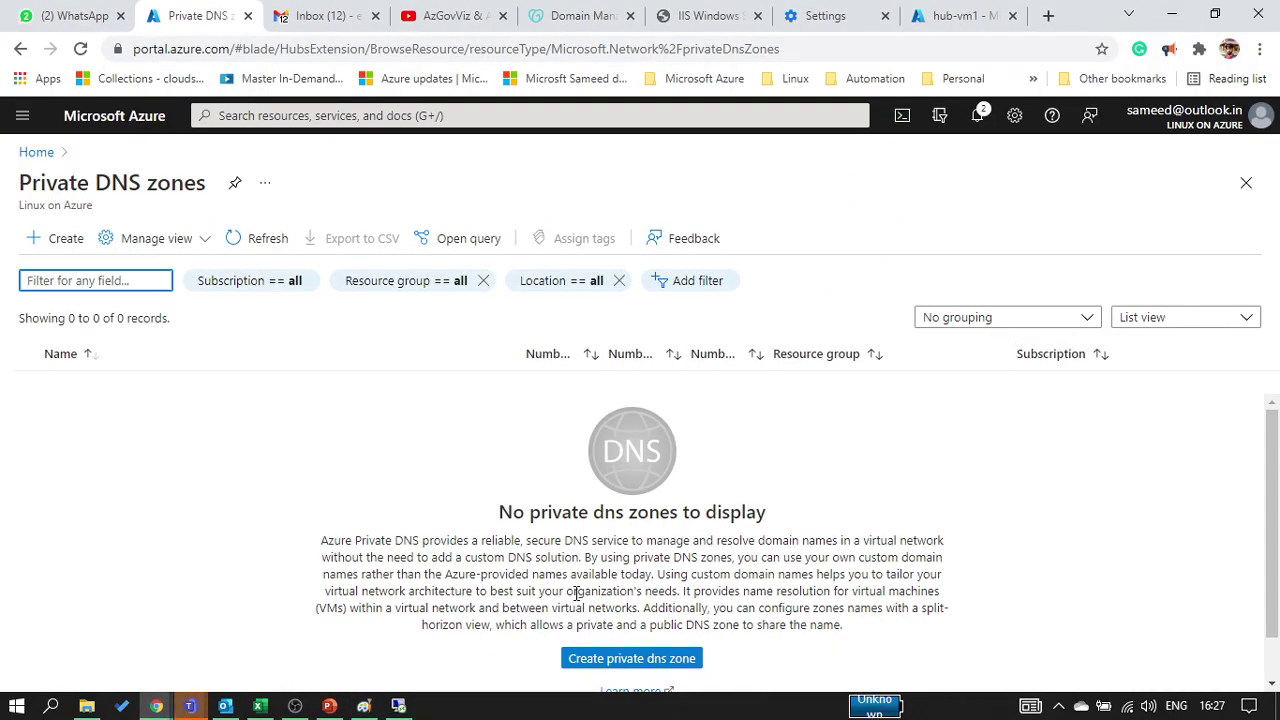
{"action": "left_click", "coordinate": [608, 658]}
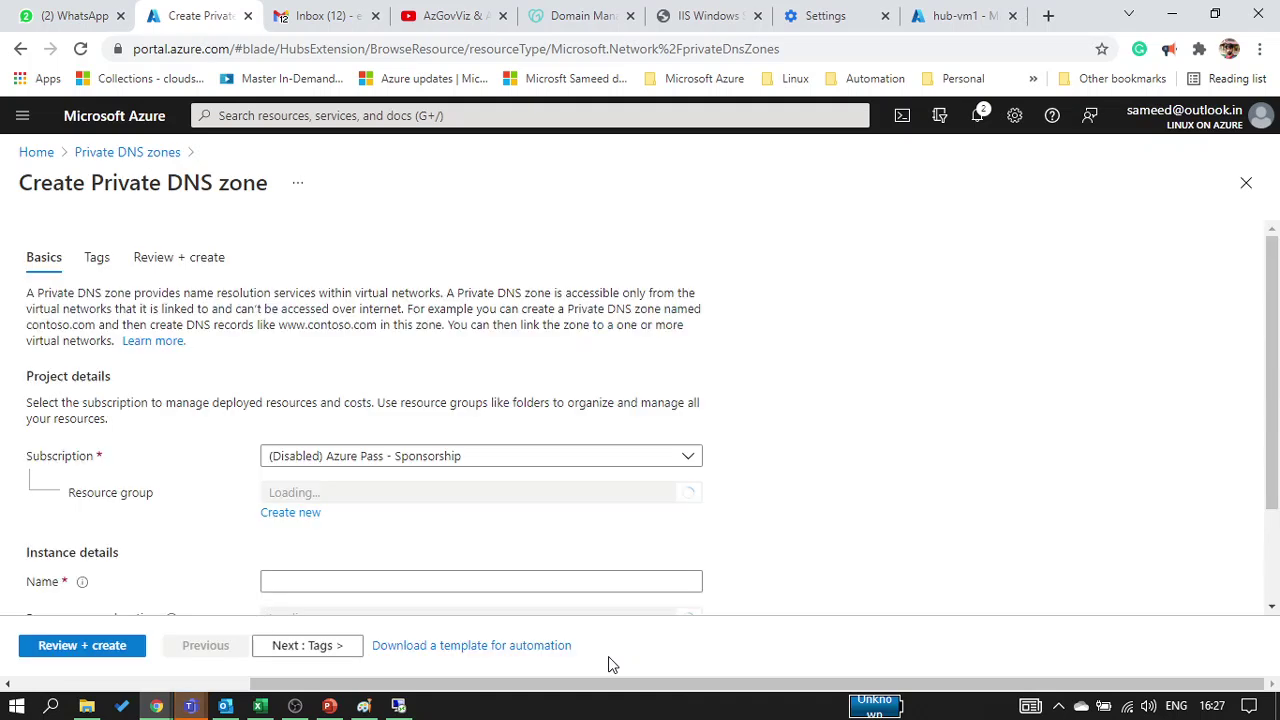
{"action": "left_click", "coordinate": [405, 460]}
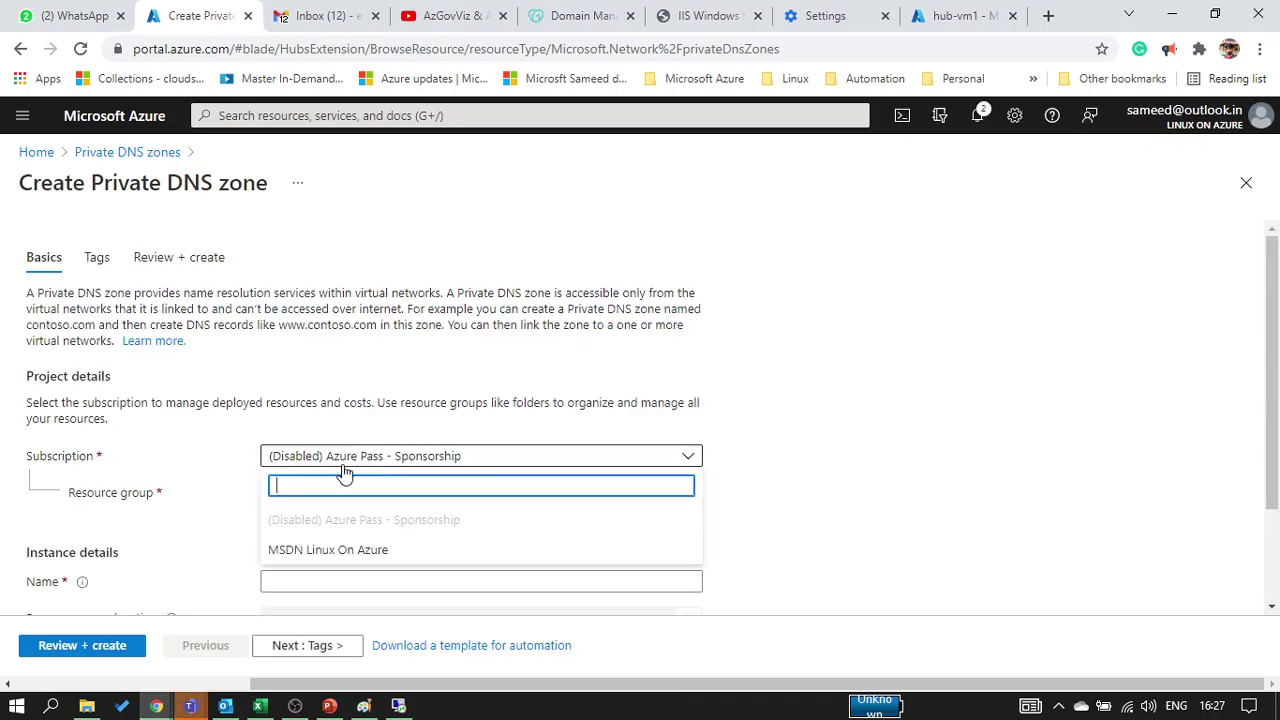
{"action": "left_click", "coordinate": [343, 549]}
{"action": "left_click", "coordinate": [371, 500]}
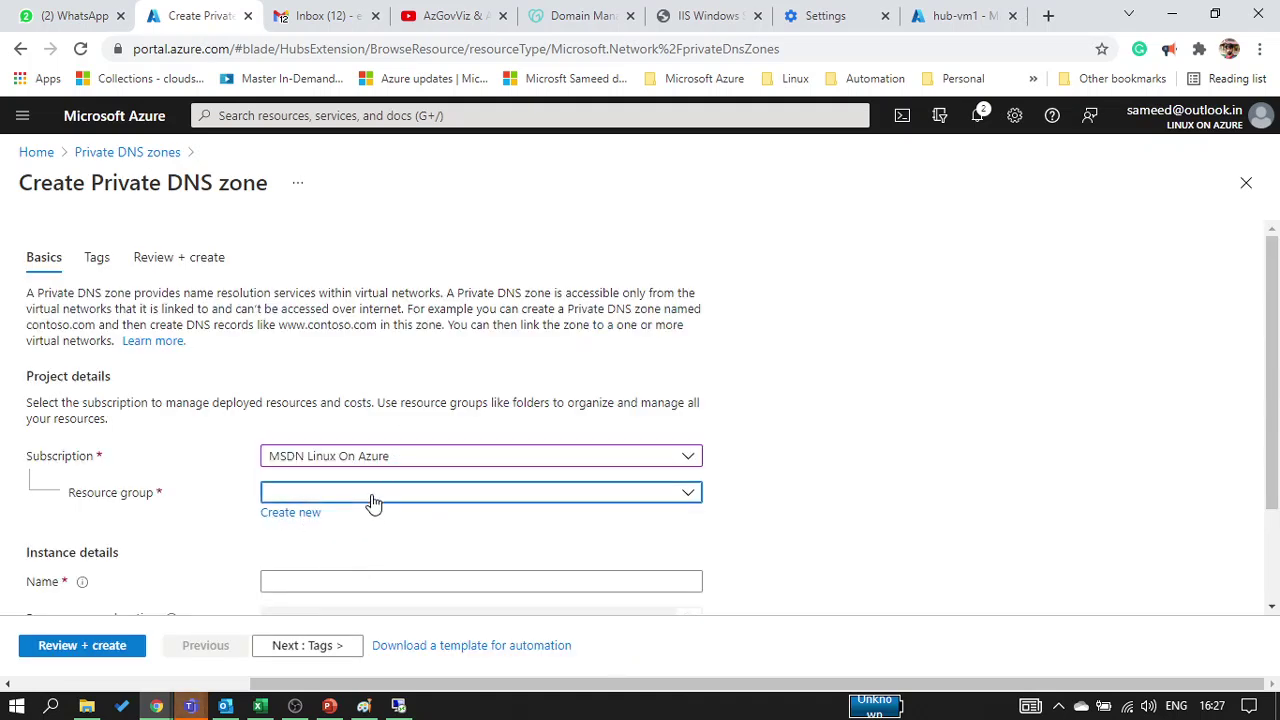
{"action": "scroll", "coordinate": [308, 358], "scroll_direction": "down", "scroll_amount": 2}
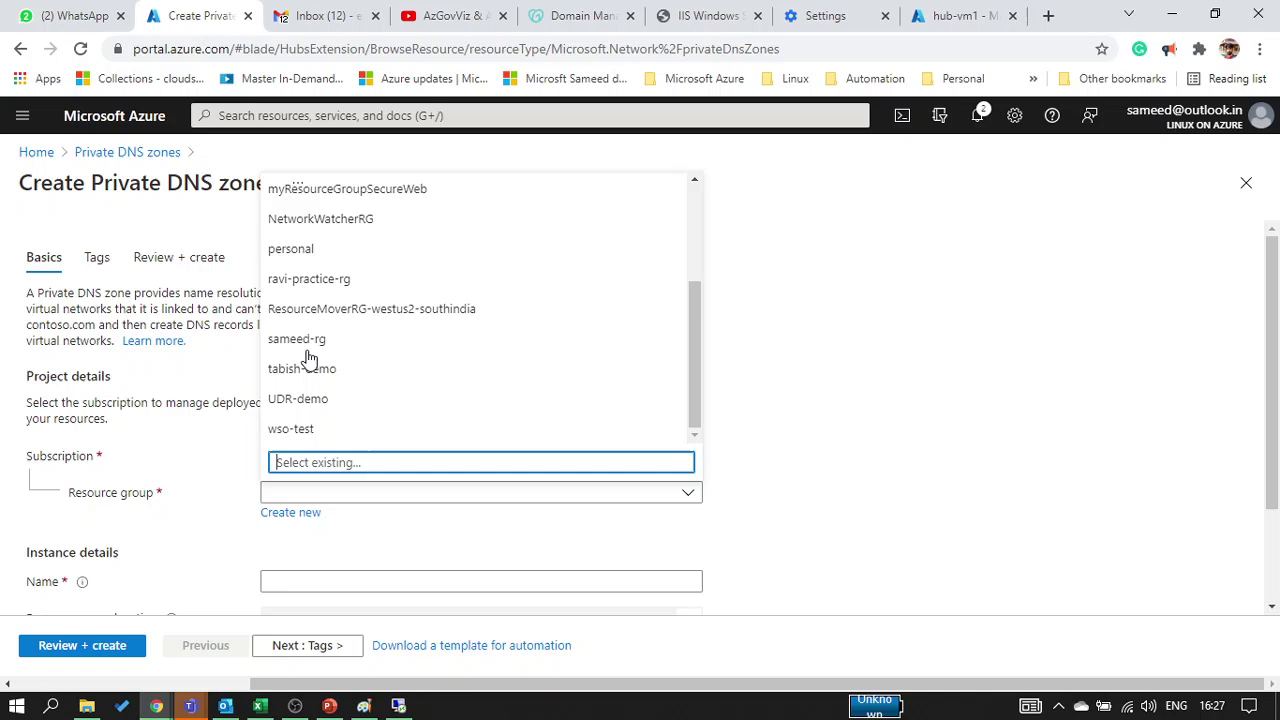
{"action": "left_click", "coordinate": [323, 428]}
Name the zone google.com, pass validation, and create it
{"action": "scroll", "coordinate": [324, 563], "scroll_direction": "down", "scroll_amount": 2}
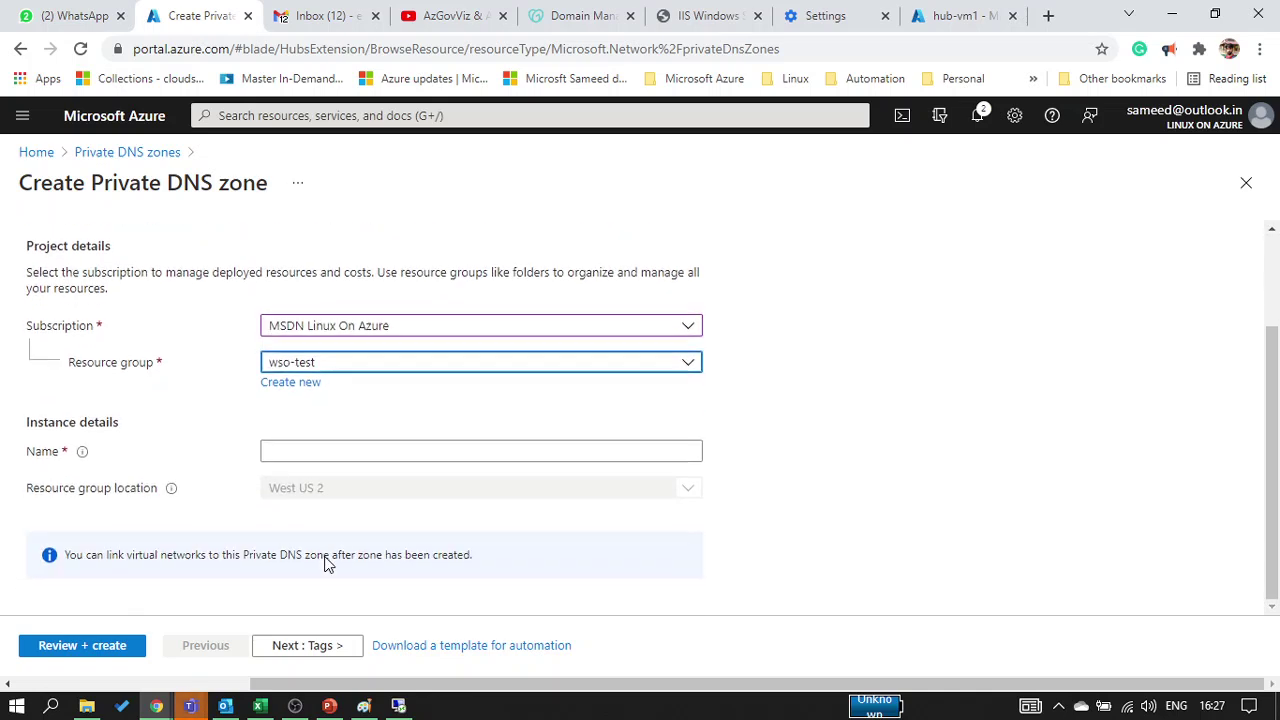
{"action": "left_click", "coordinate": [303, 452]}
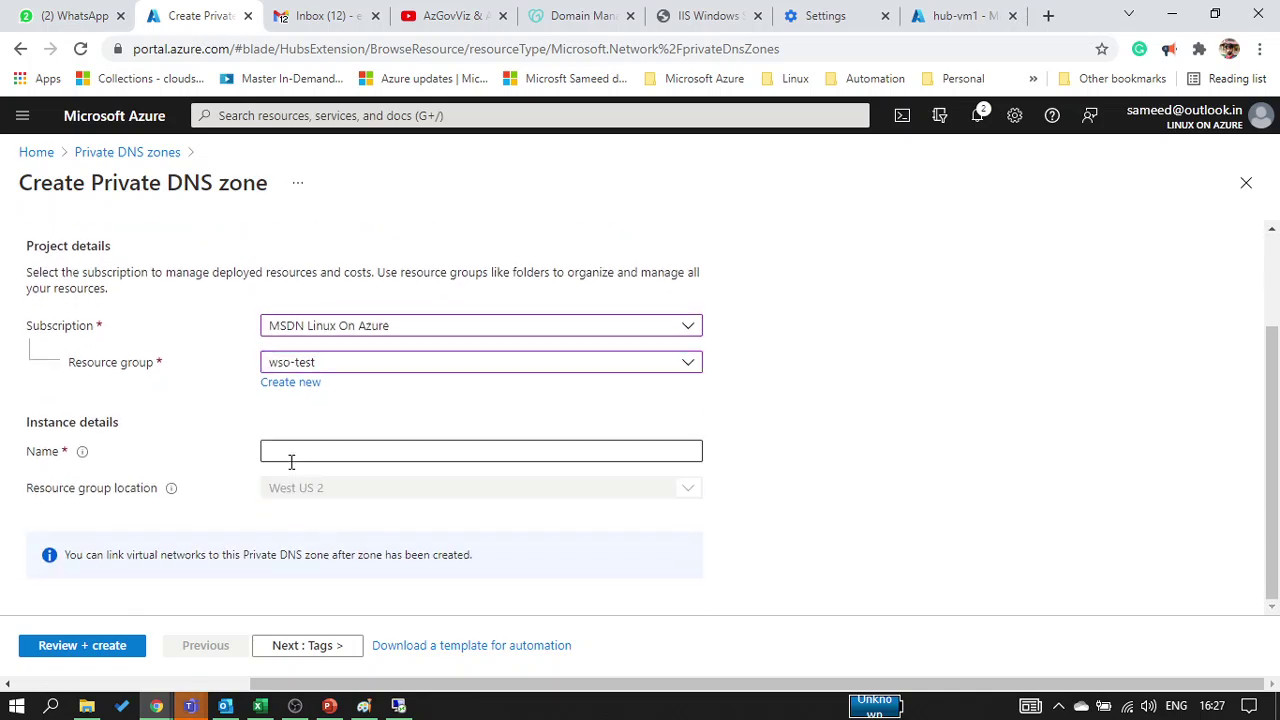
{"action": "left_click", "coordinate": [291, 461]}
{"action": "type", "text": "google"}
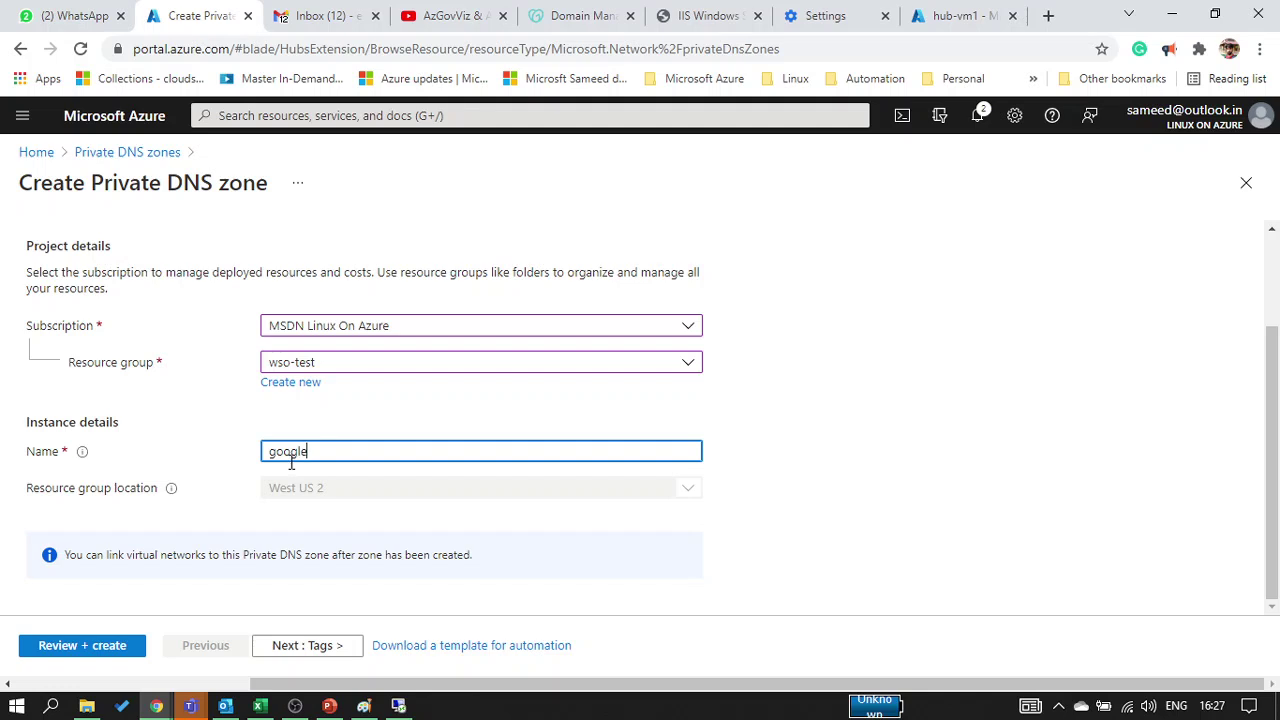
{"action": "type", "text": ".com"}
{"action": "left_click", "coordinate": [25, 650]}
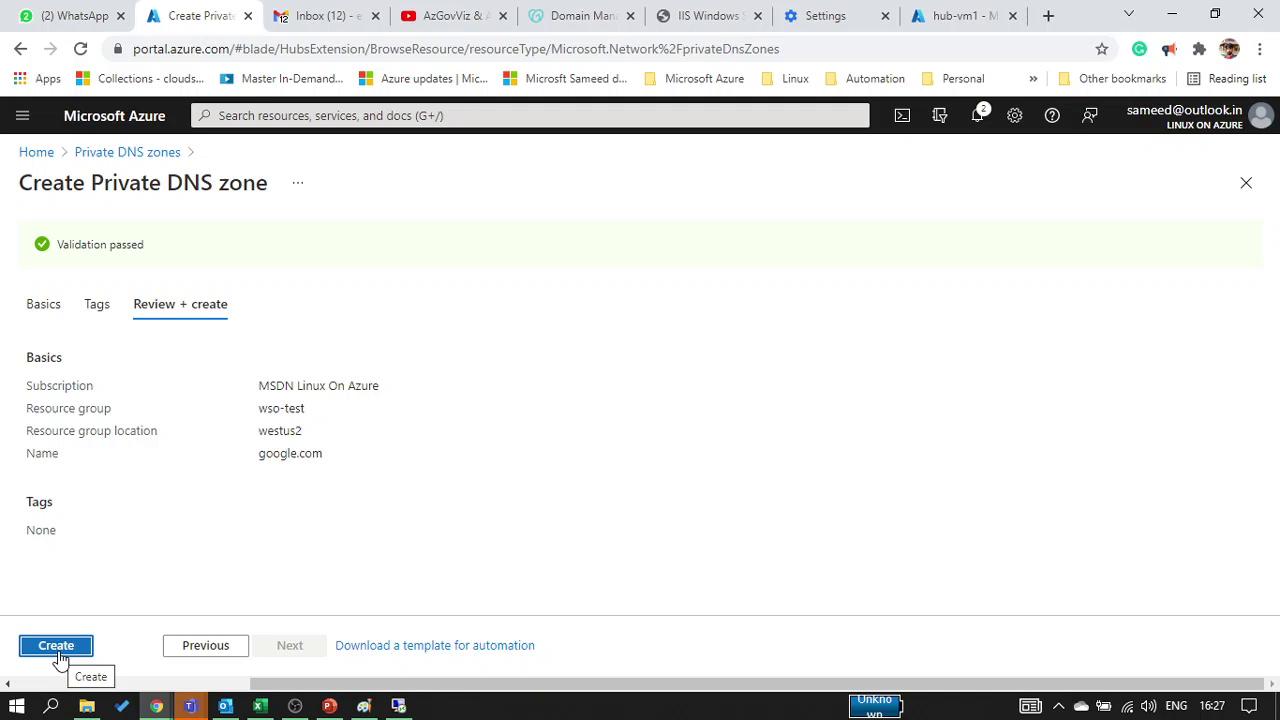
{"action": "left_click", "coordinate": [58, 655]}
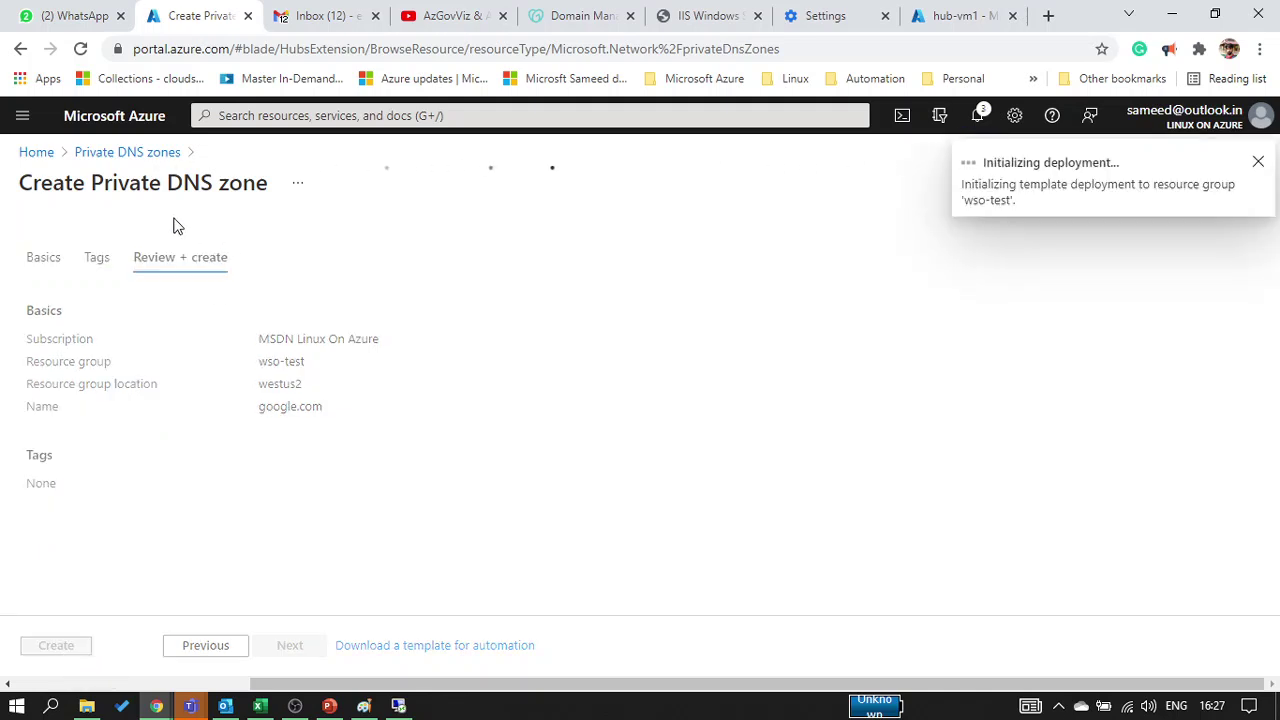
Find and open the MFA JK Turf group in WhatsApp Web, then return to the hub-vm1 VM page
{"action": "left_click", "coordinate": [92, 16]}
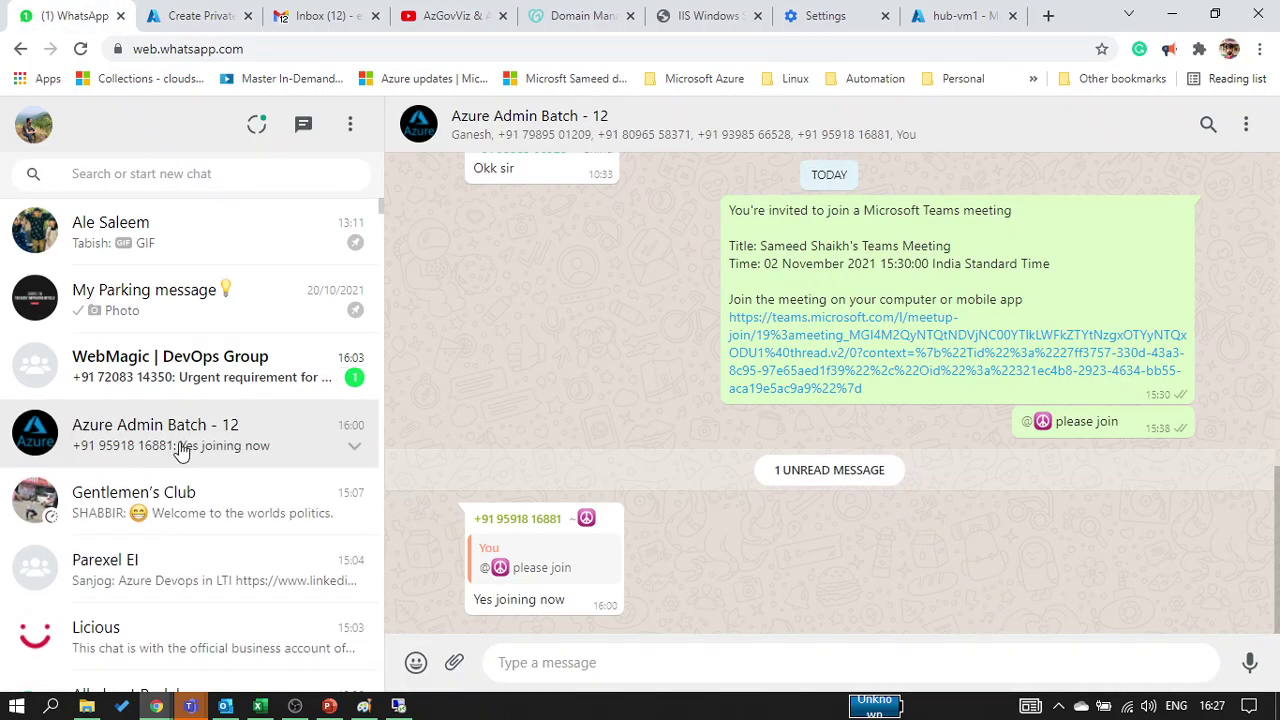
{"action": "left_click", "coordinate": [172, 390]}
{"action": "left_click", "coordinate": [172, 173]}
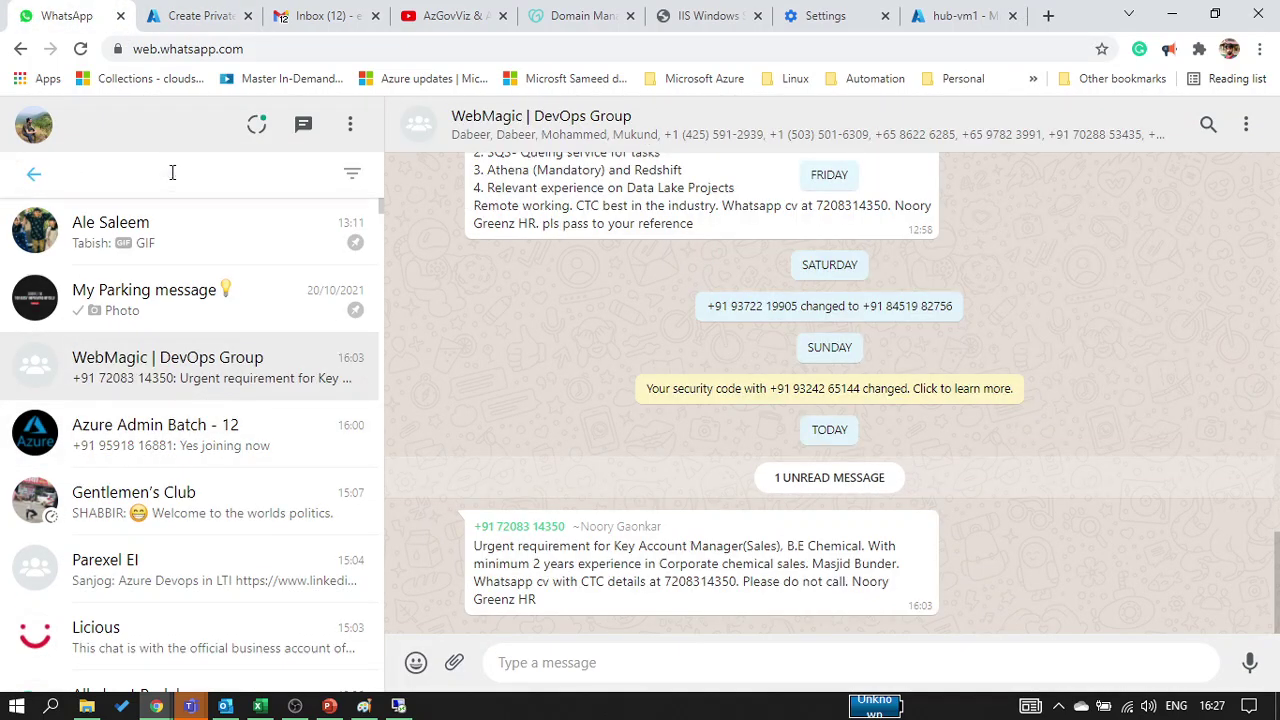
{"action": "type", "text": "MFA"}
{"action": "left_click", "coordinate": [143, 305]}
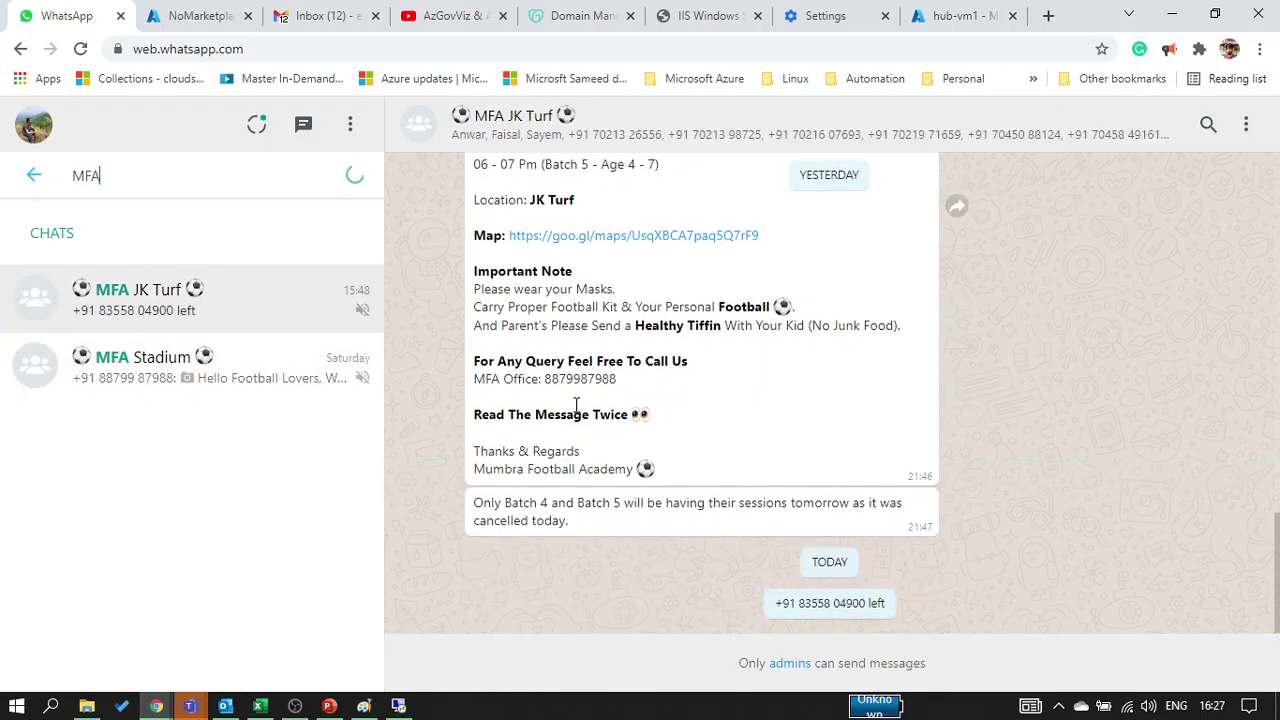
{"action": "scroll", "coordinate": [576, 405], "scroll_direction": "up", "scroll_amount": 2}
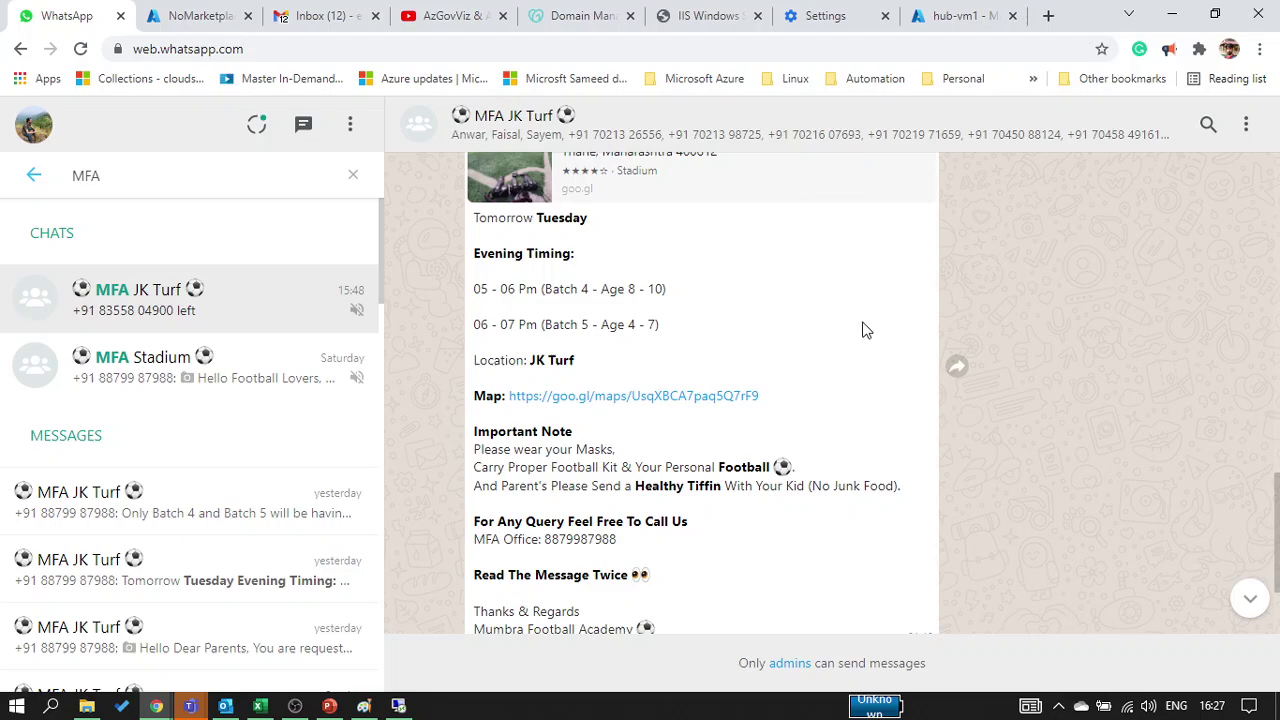
{"action": "left_click", "coordinate": [937, 16]}
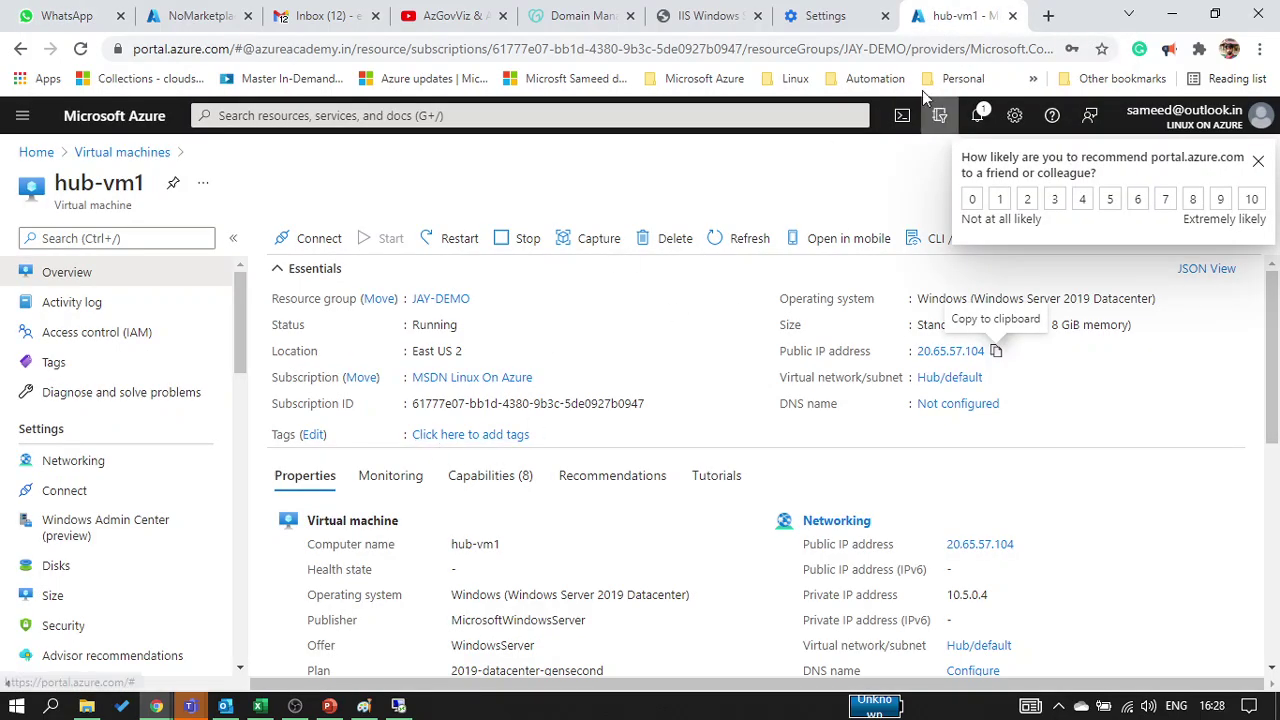
{"action": "left_click", "coordinate": [153, 18]}
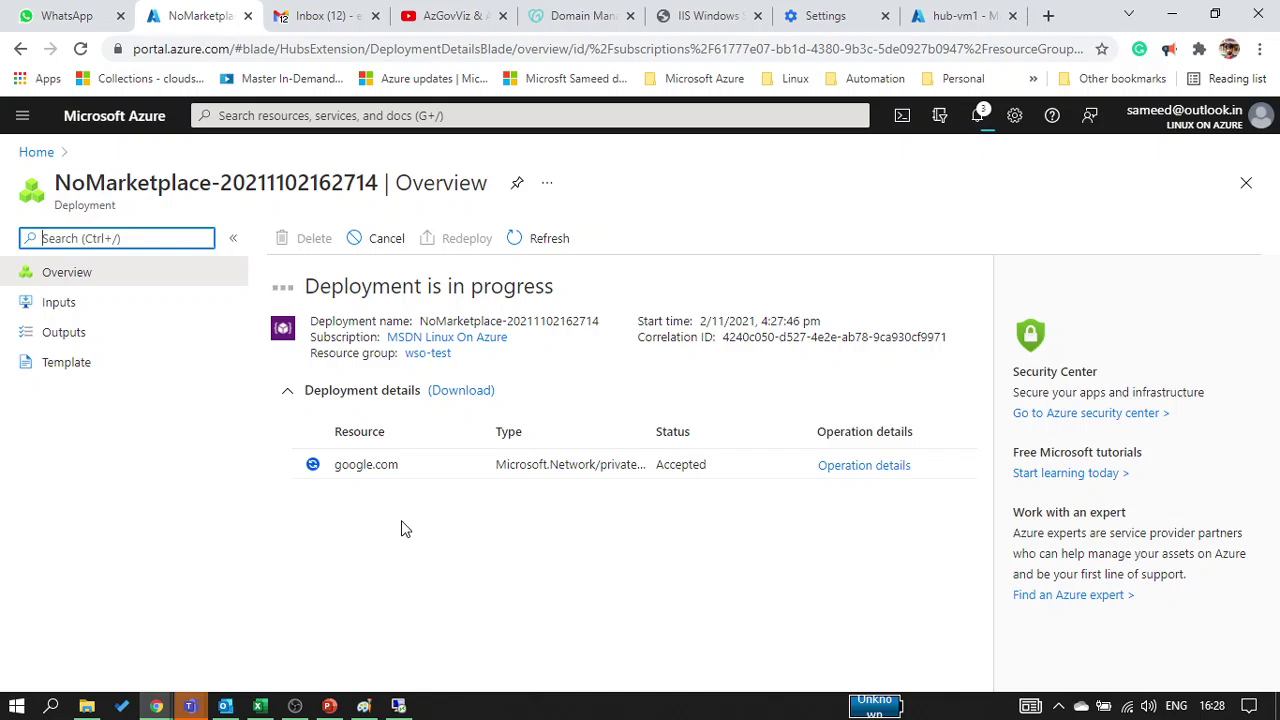
{"action": "double_click", "coordinate": [351, 463]}
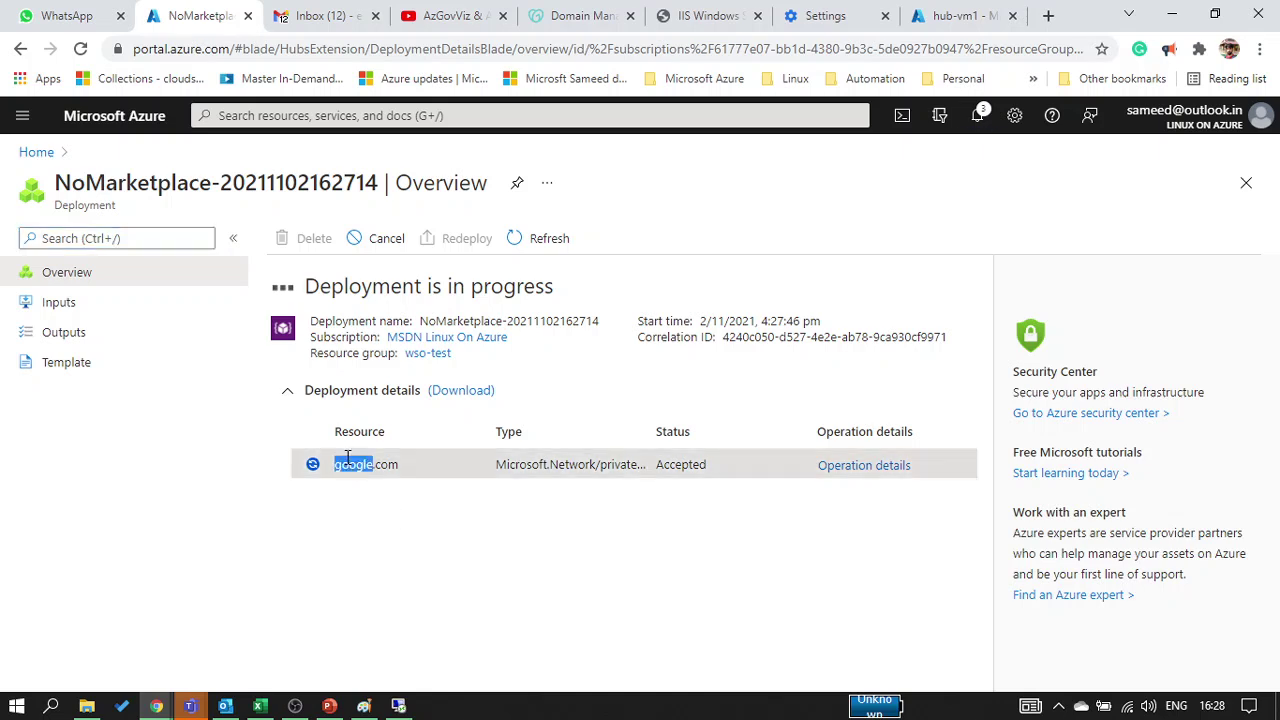
{"action": "left_click", "coordinate": [552, 244]}
{"action": "mouse_move", "coordinate": [190, 706]}
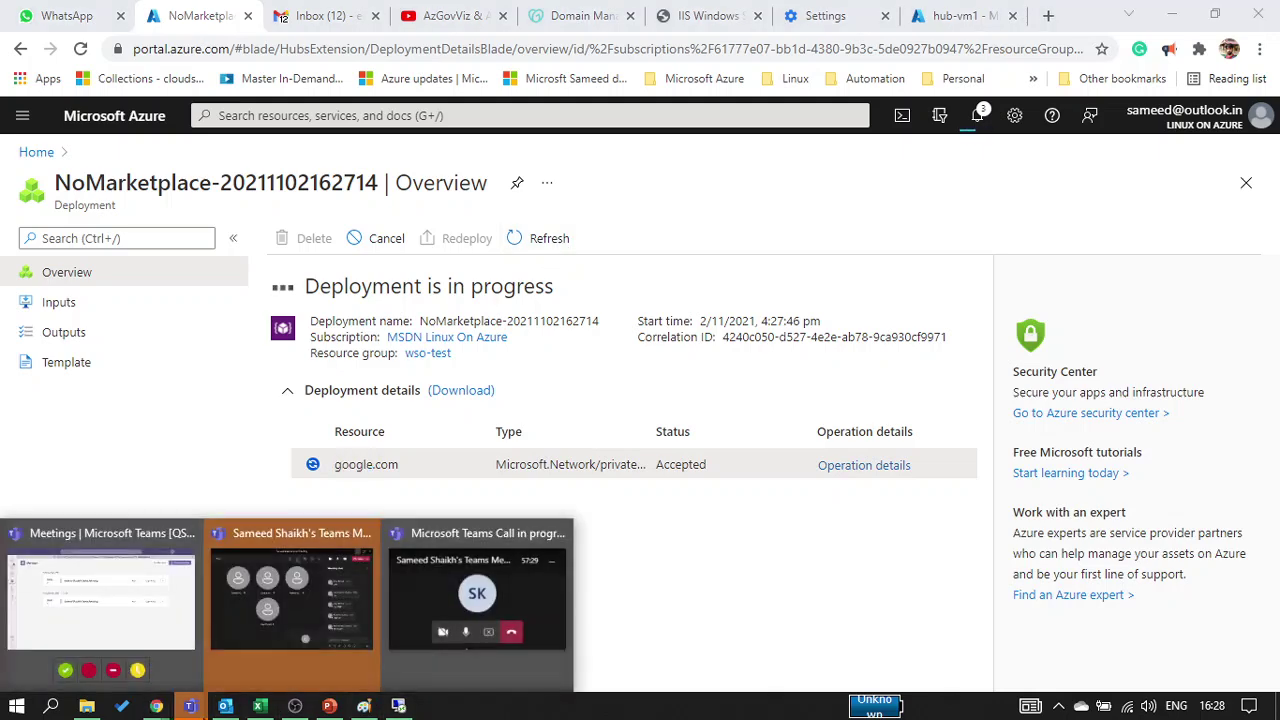
{"action": "left_click", "coordinate": [334, 618]}
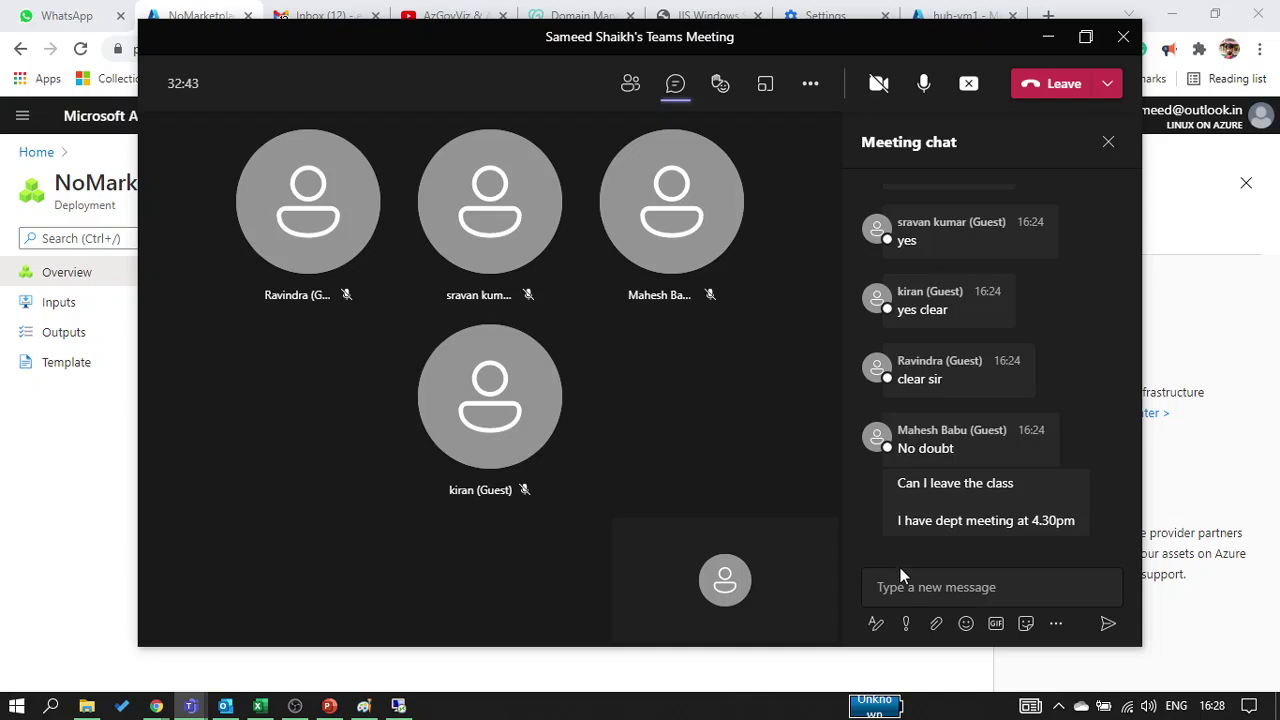
{"action": "left_click", "coordinate": [905, 592]}
{"action": "left_click", "coordinate": [14, 576]}
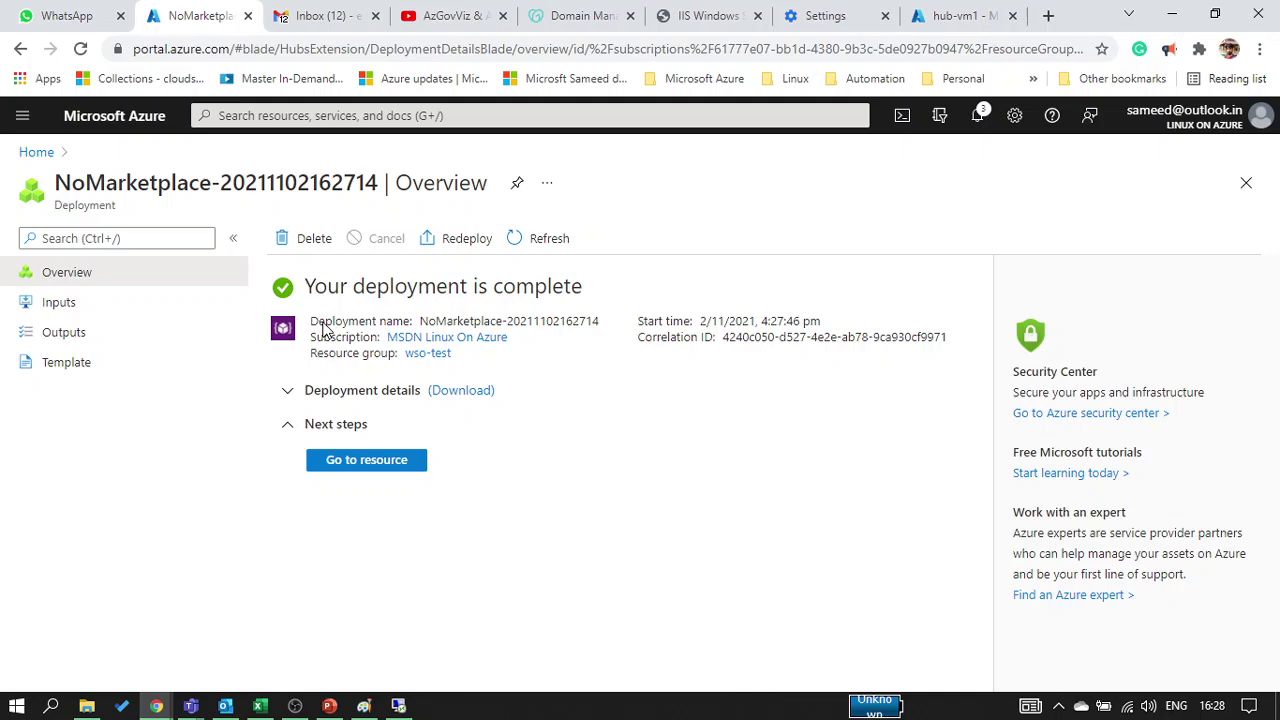
Glance at the GoDaddy DNS settings, then open the newly created google.com private DNS zone
{"action": "left_click", "coordinate": [586, 16]}
{"action": "scroll", "coordinate": [278, 610], "scroll_direction": "down", "scroll_amount": 2}
{"action": "scroll", "coordinate": [280, 615], "scroll_direction": "up", "scroll_amount": 3}
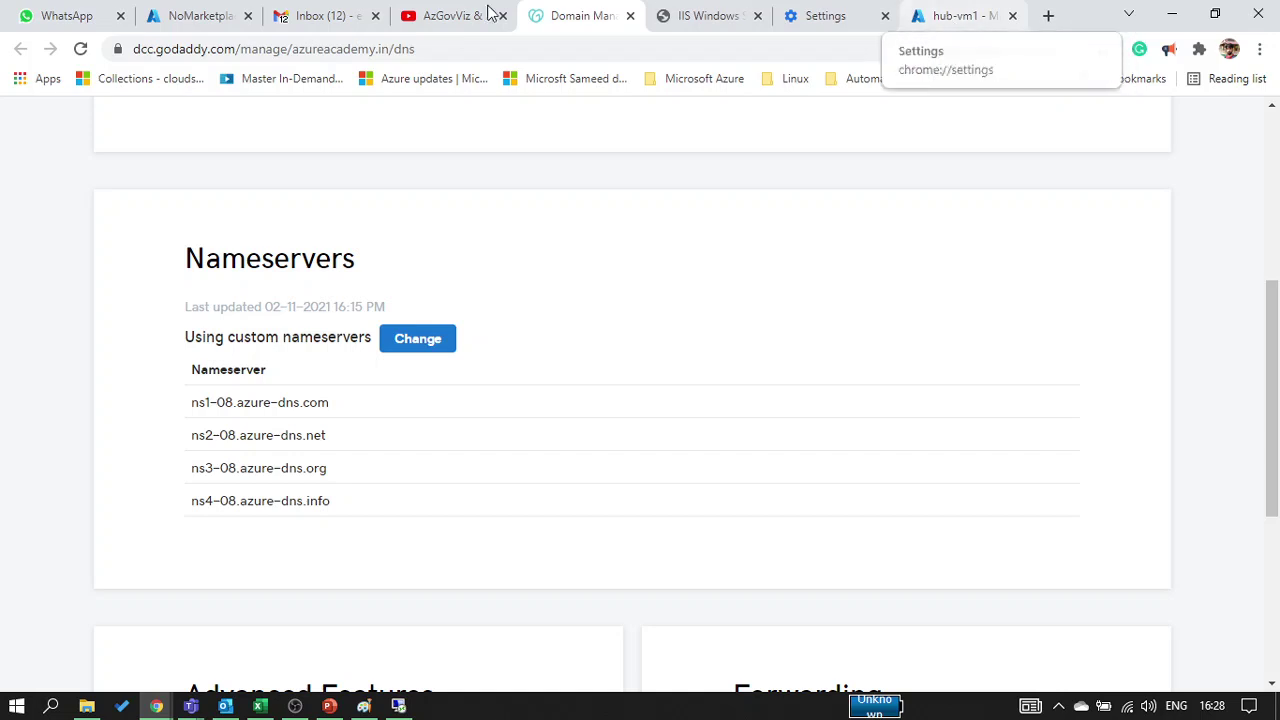
{"action": "left_click", "coordinate": [178, 18]}
{"action": "left_click", "coordinate": [323, 468]}
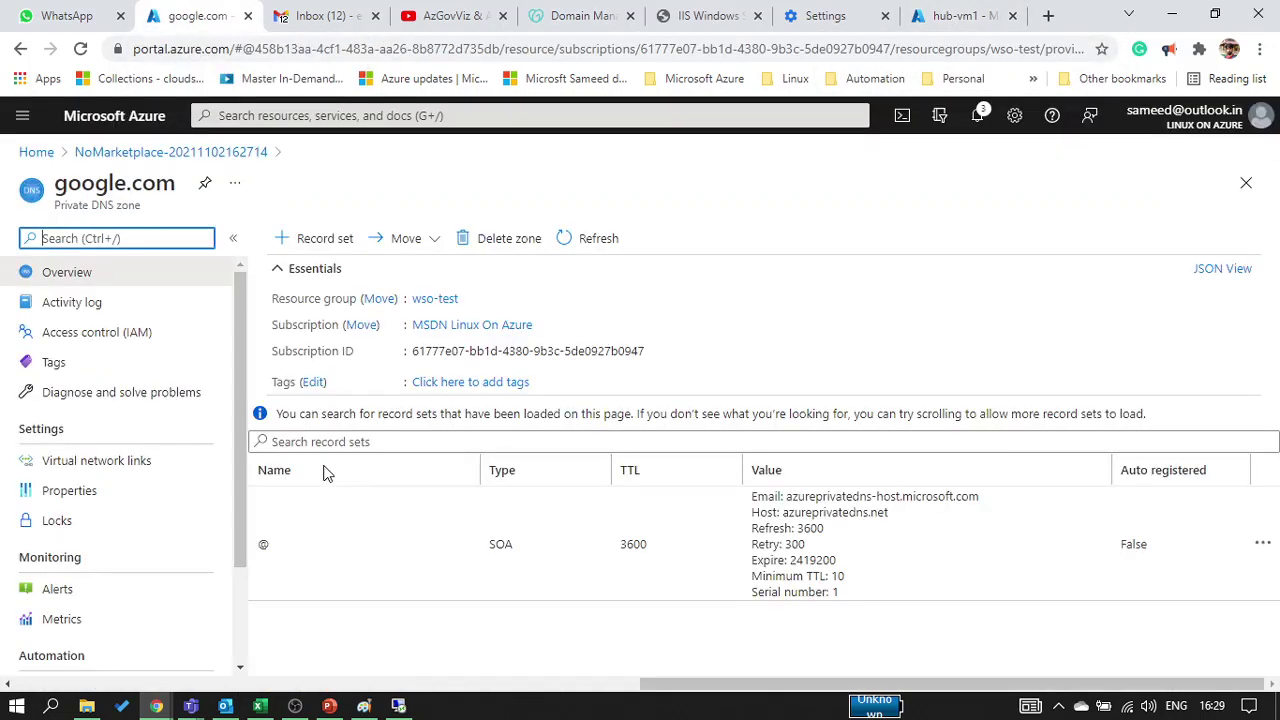
Add an A record set named @ pointing to 10.0.0.40
{"action": "left_click", "coordinate": [313, 236]}
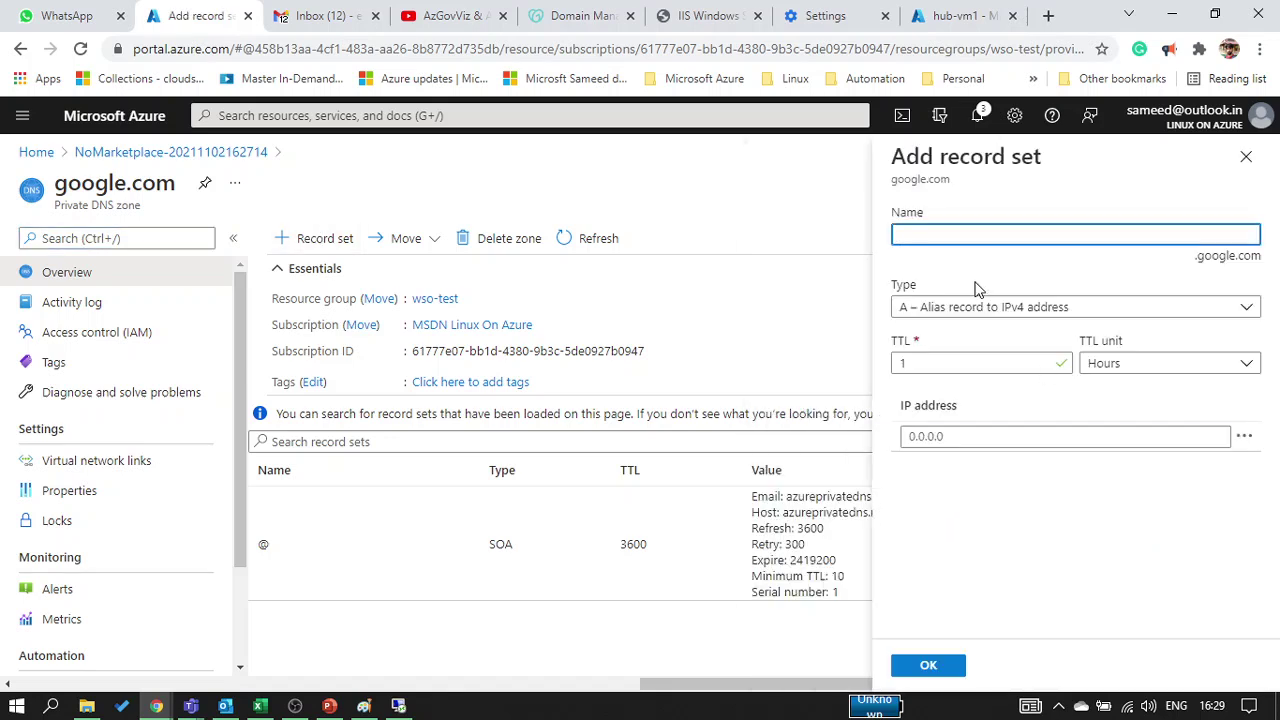
{"action": "type", "text": "@"}
{"action": "key", "text": "Tab"}
{"action": "key", "text": "Tab"}
{"action": "key", "text": "Tab"}
{"action": "key", "text": "Tab"}
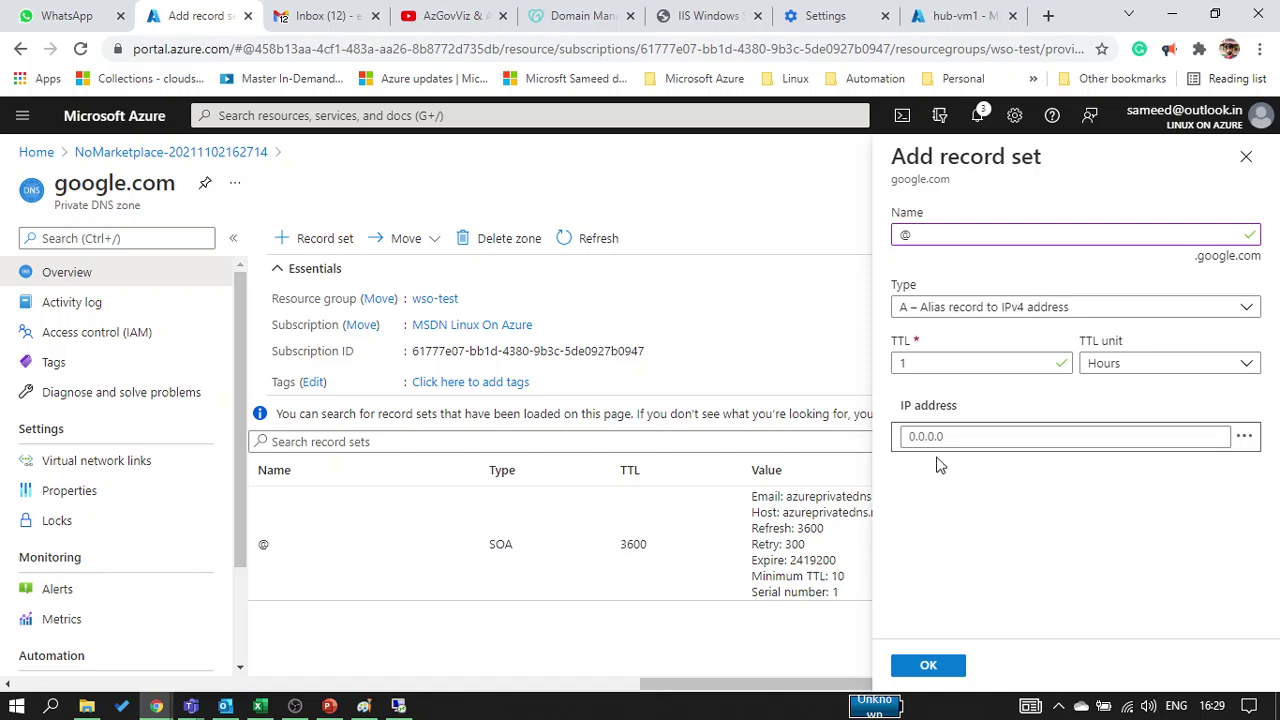
{"action": "left_click", "coordinate": [935, 438]}
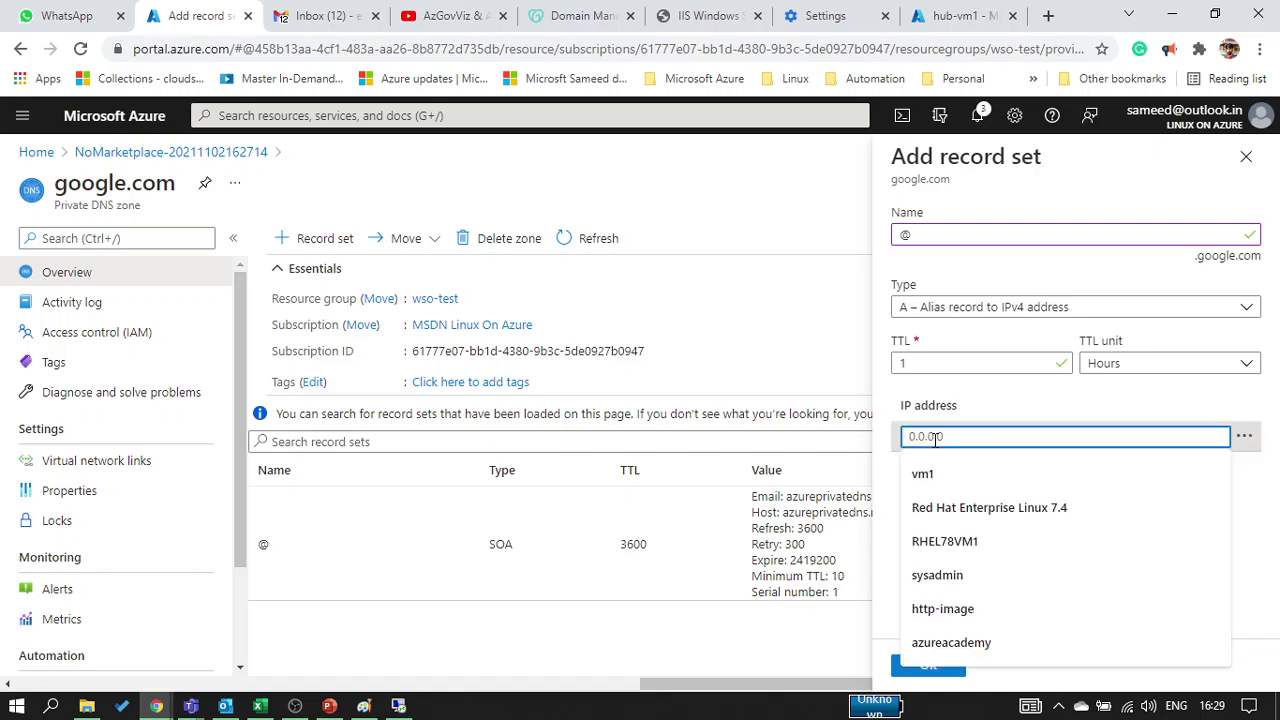
{"action": "type", "text": "10.0.0"}
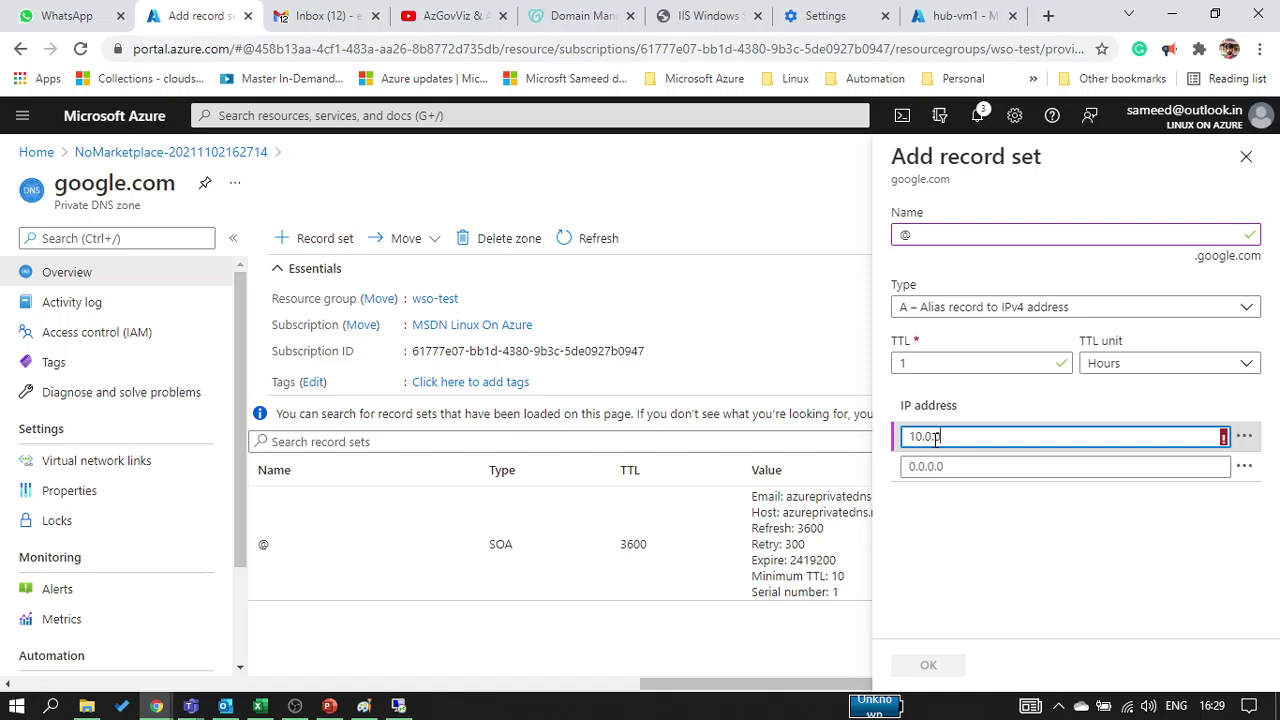
{"action": "type", "text": ".40"}
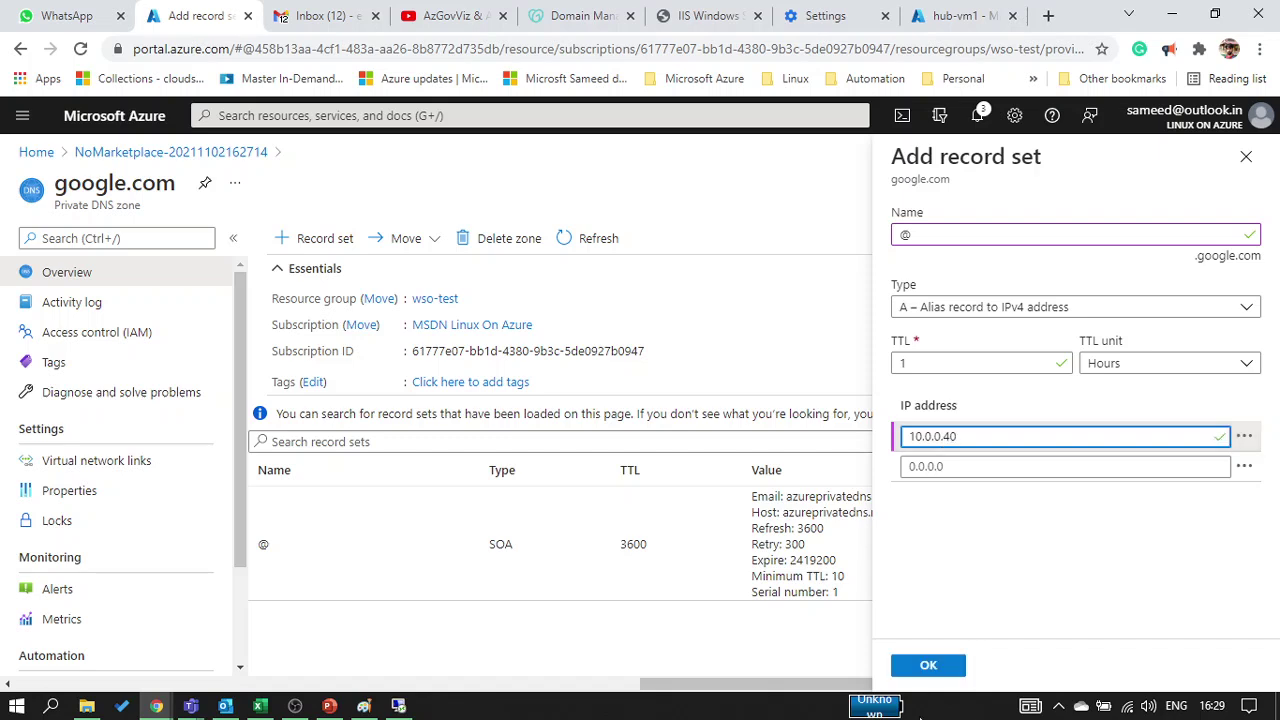
{"action": "left_click", "coordinate": [928, 666]}
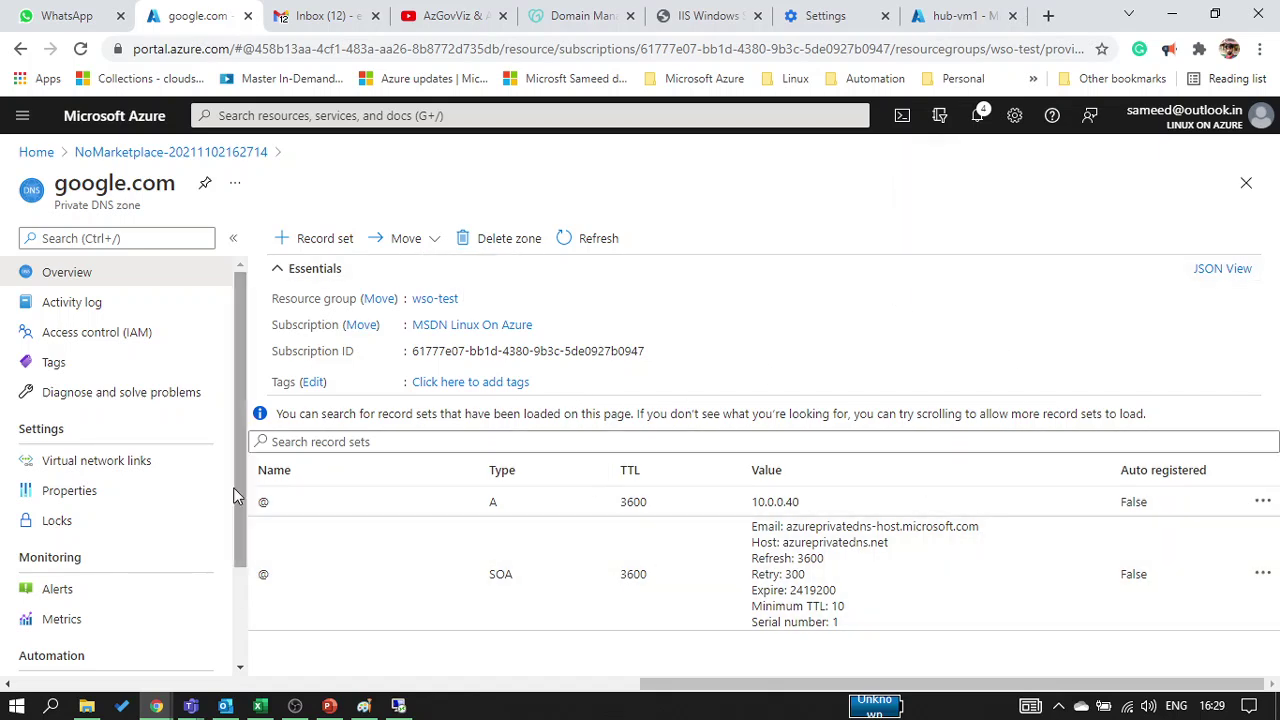
Add virtual network link vent1 to Hub (UDR-demo) with auto registration enabled
{"action": "left_click", "coordinate": [131, 460]}
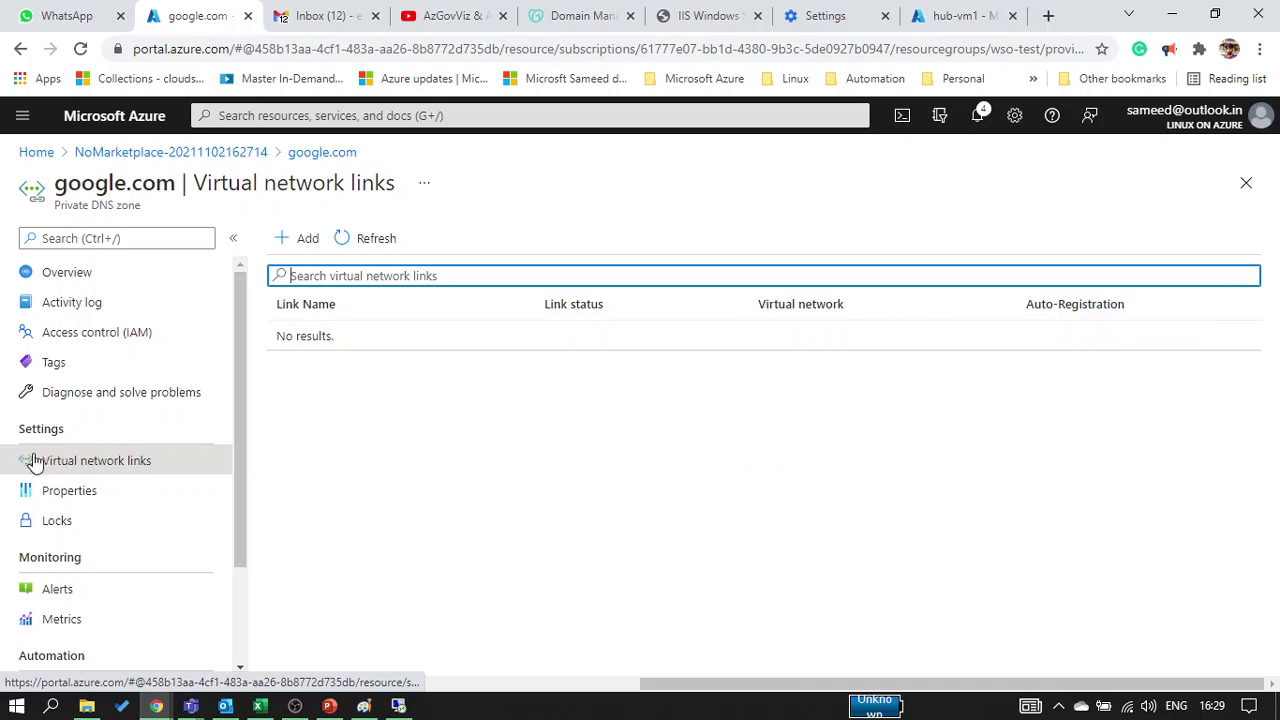
{"action": "left_click", "coordinate": [294, 254]}
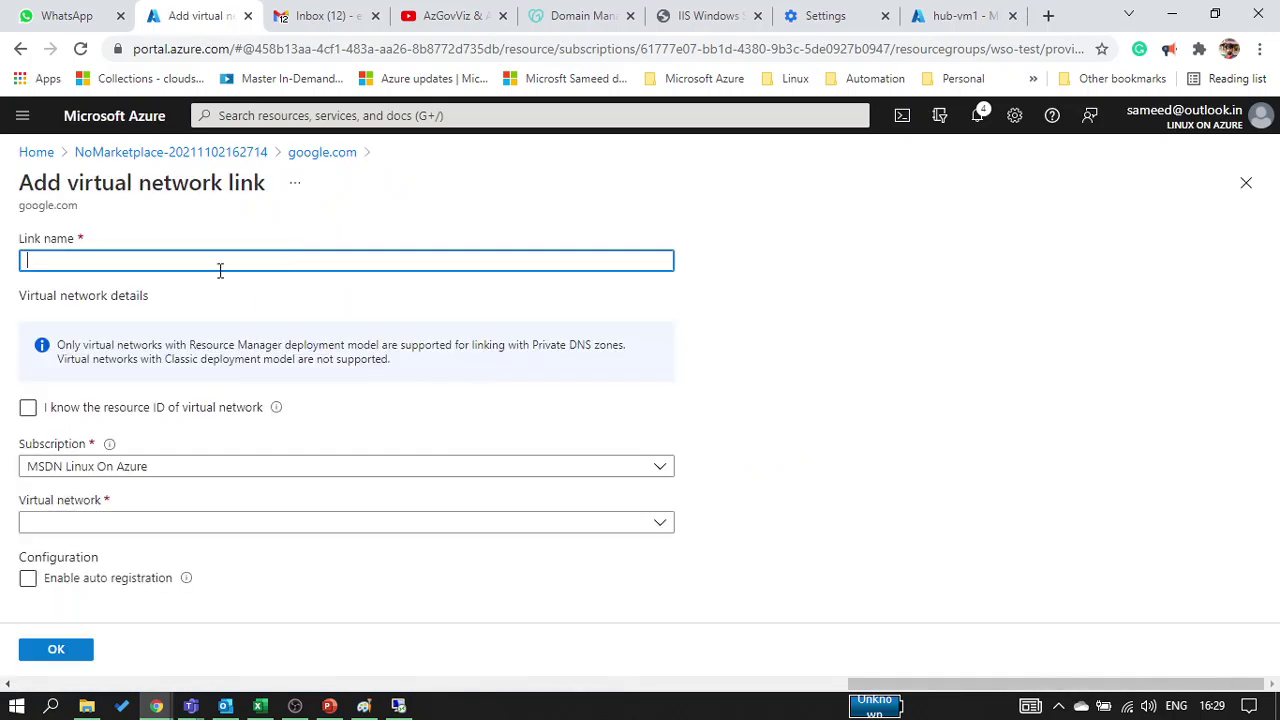
{"action": "type", "text": "vent1"}
{"action": "left_click", "coordinate": [112, 526]}
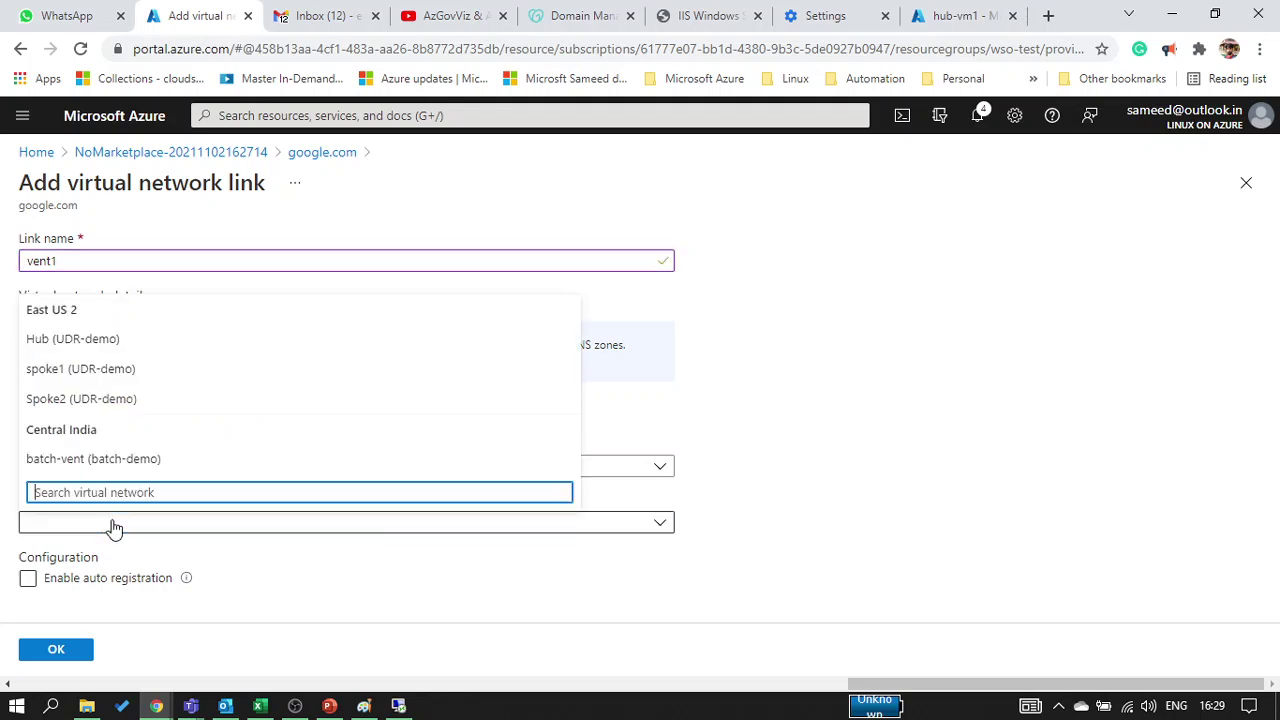
{"action": "left_click", "coordinate": [46, 339]}
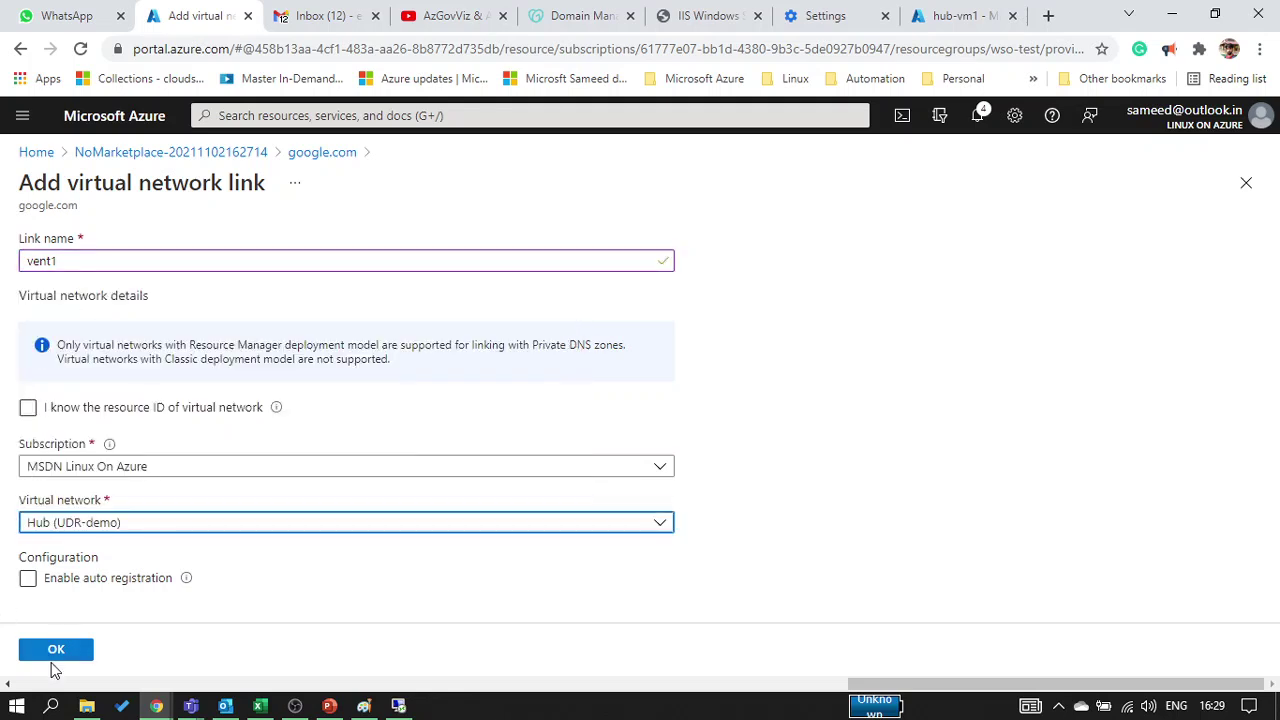
{"action": "left_click", "coordinate": [28, 580]}
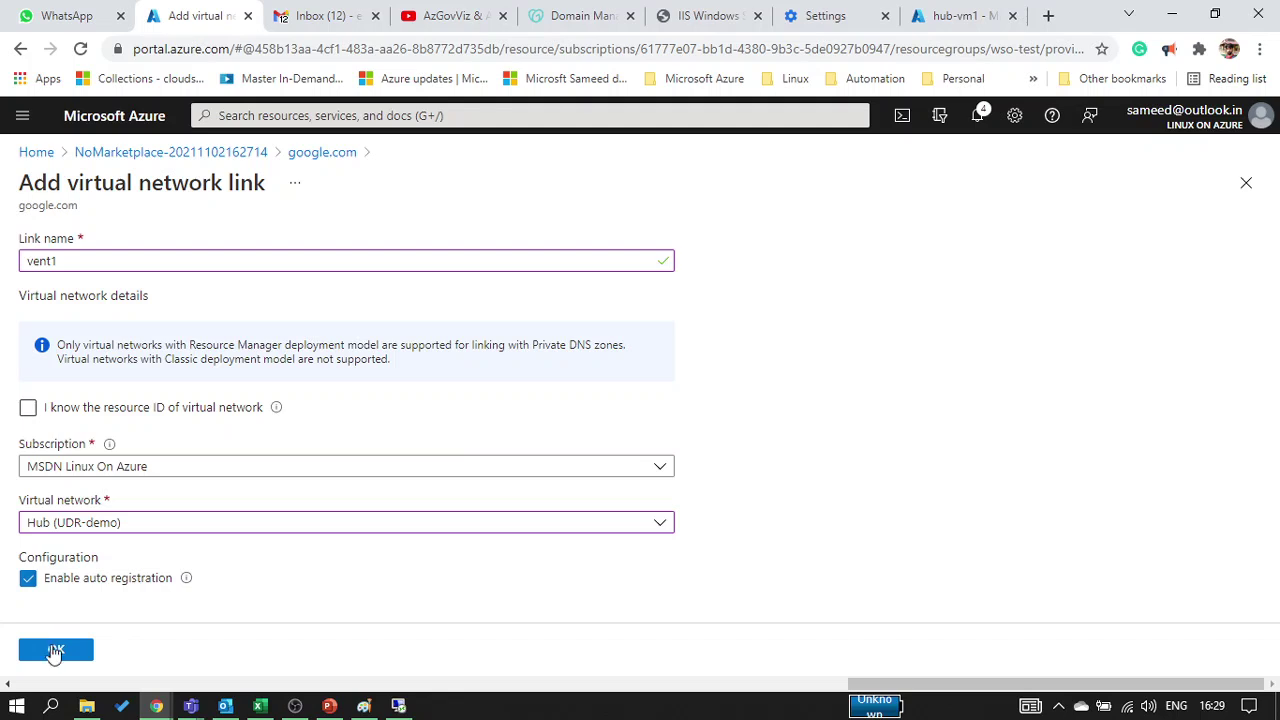
{"action": "left_click", "coordinate": [54, 652]}
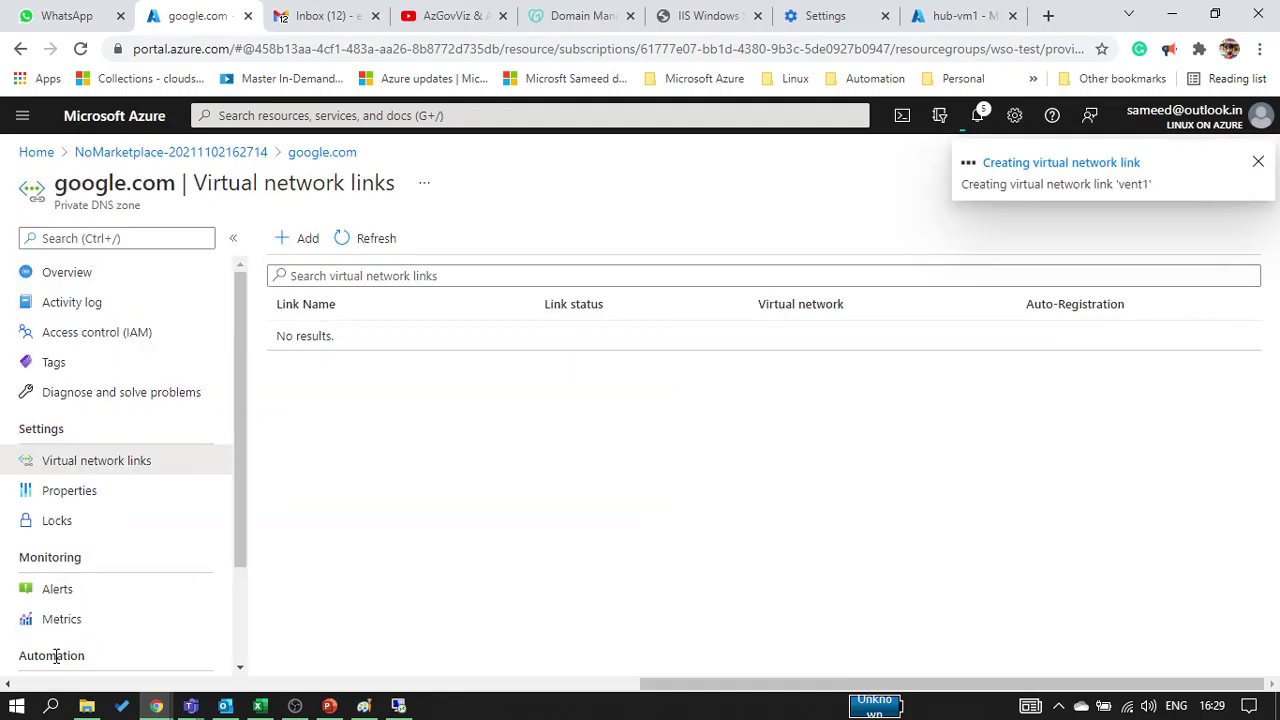
Add a second link, vnet2, to Spoke2 (UDR-demo)
{"action": "left_click", "coordinate": [302, 242]}
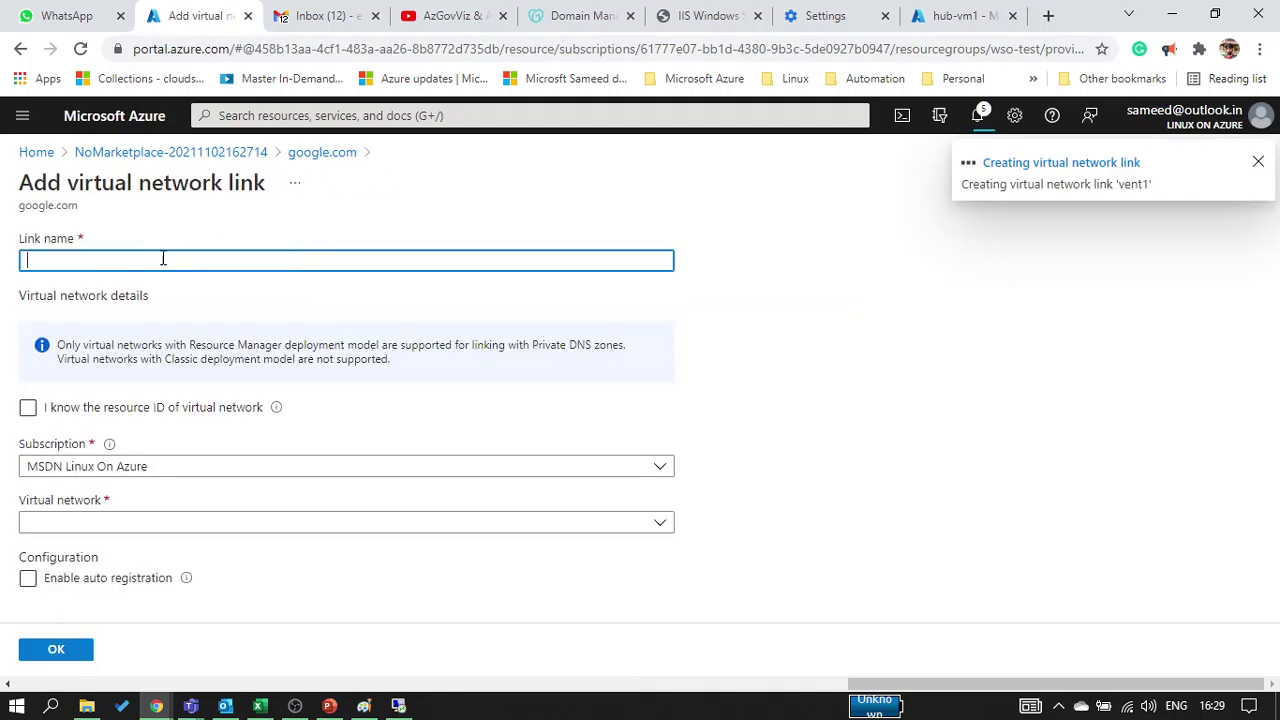
{"action": "left_click", "coordinate": [157, 262]}
{"action": "type", "text": "vnet2"}
{"action": "left_click", "coordinate": [60, 522]}
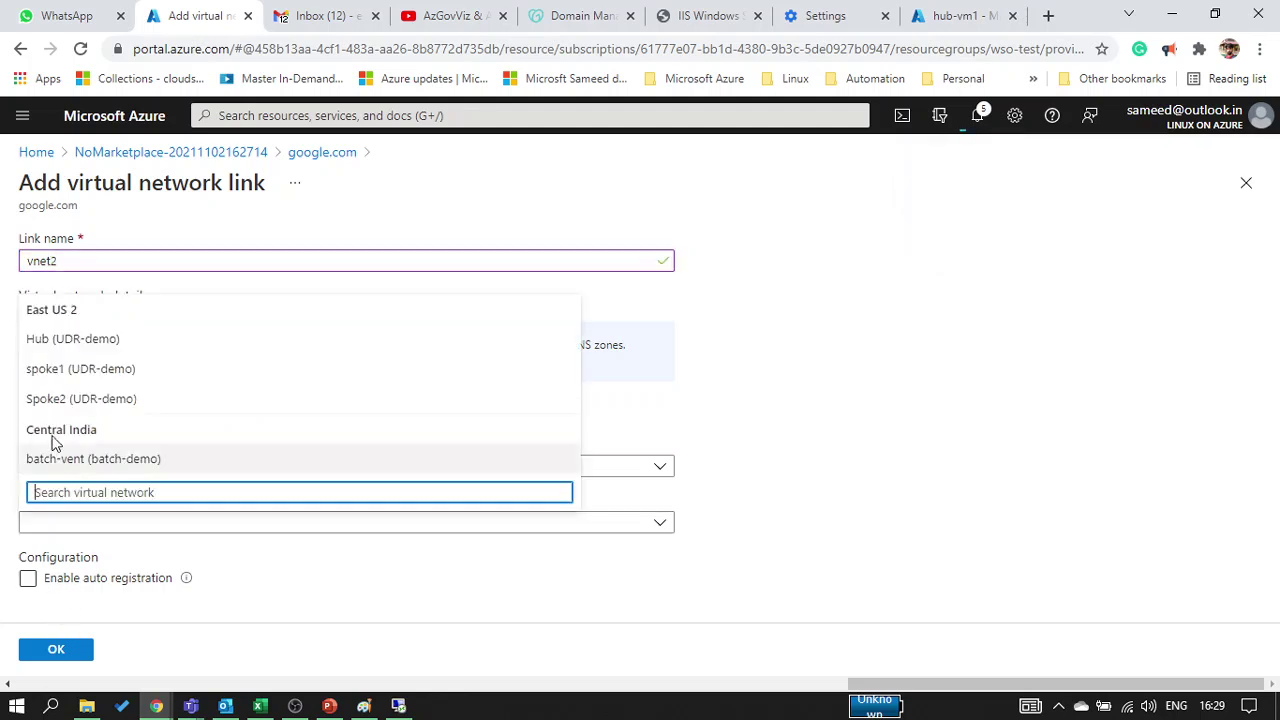
{"action": "left_click", "coordinate": [50, 404]}
{"action": "left_click", "coordinate": [56, 652]}
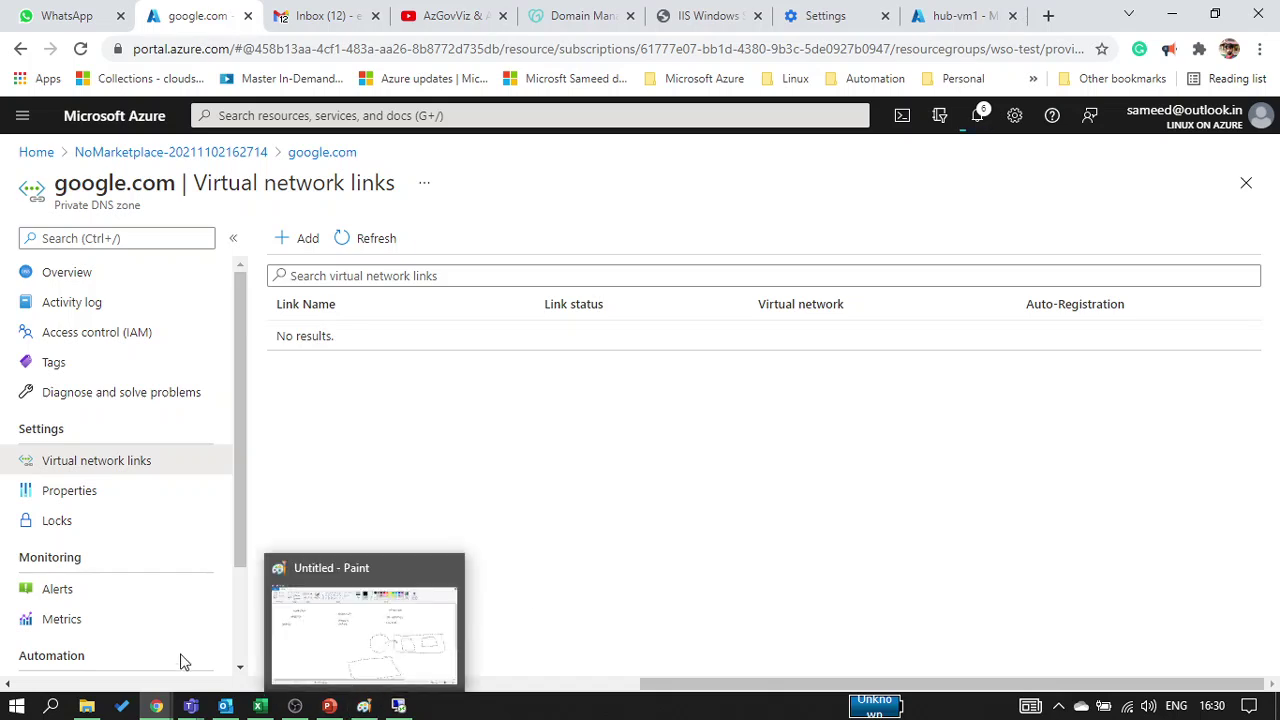
Check the Teams meeting chat, then show slide 62 'Azure DNS Zones' in the AZ-104_04 deck
{"action": "mouse_move", "coordinate": [190, 705]}
{"action": "left_click", "coordinate": [282, 576]}
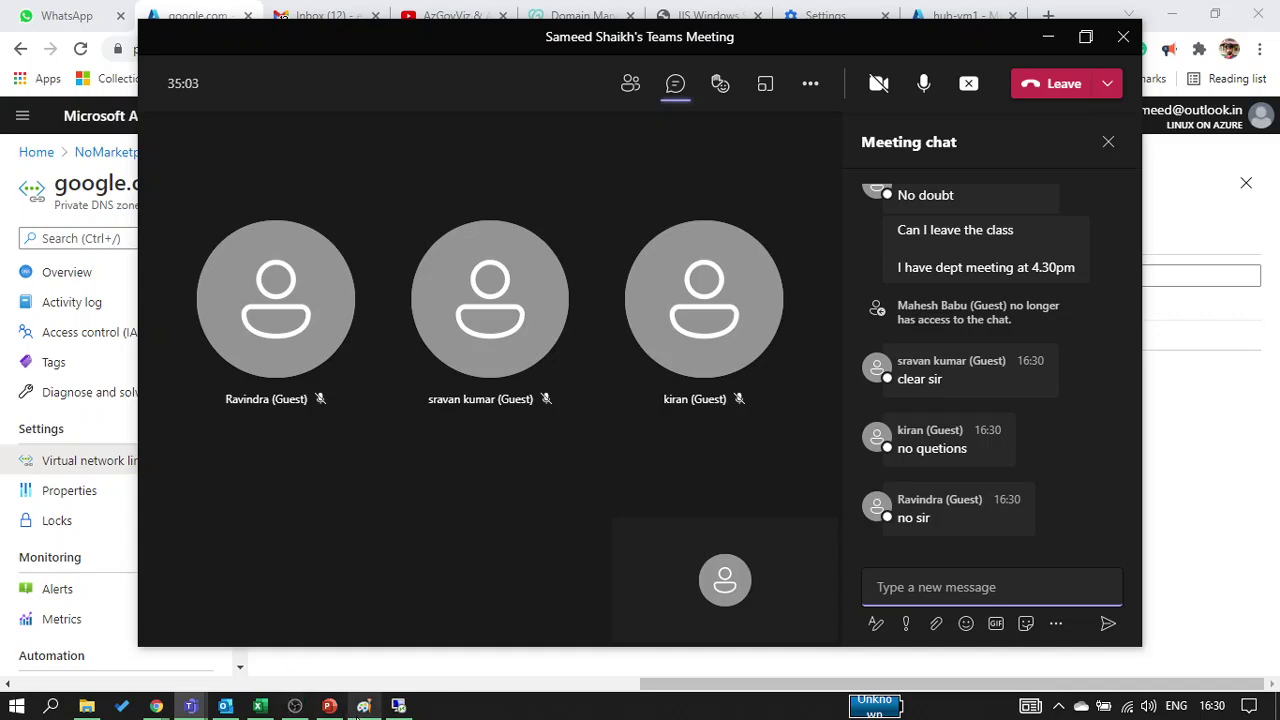
{"action": "left_click", "coordinate": [329, 706]}
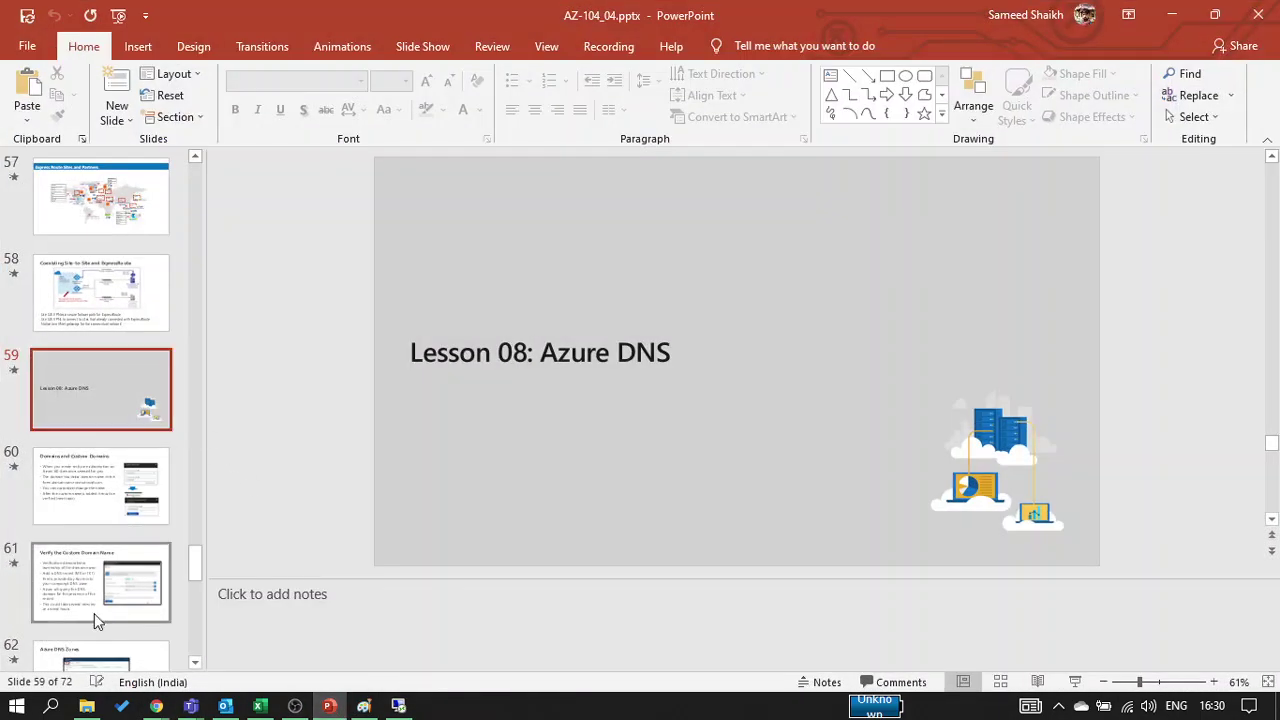
{"action": "scroll", "coordinate": [94, 613], "scroll_direction": "down", "scroll_amount": 1}
{"action": "scroll", "coordinate": [78, 585], "scroll_direction": "down", "scroll_amount": 1}
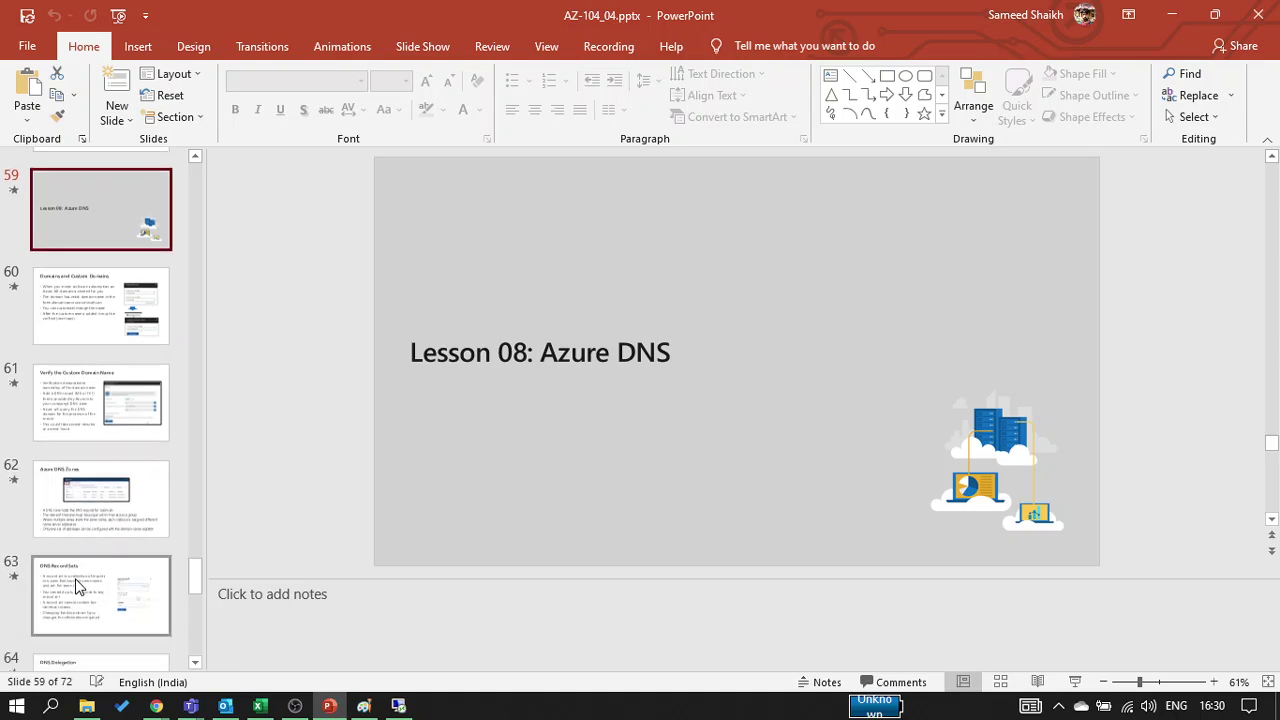
{"action": "left_click", "coordinate": [65, 515]}
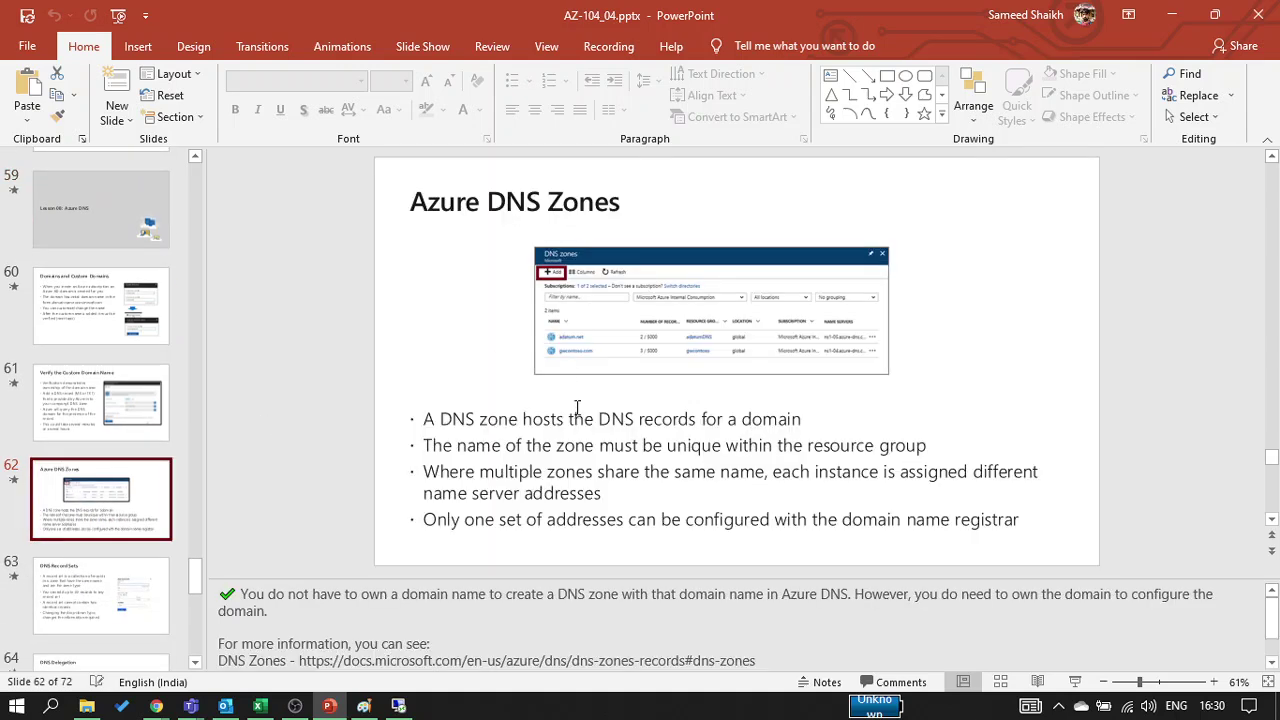